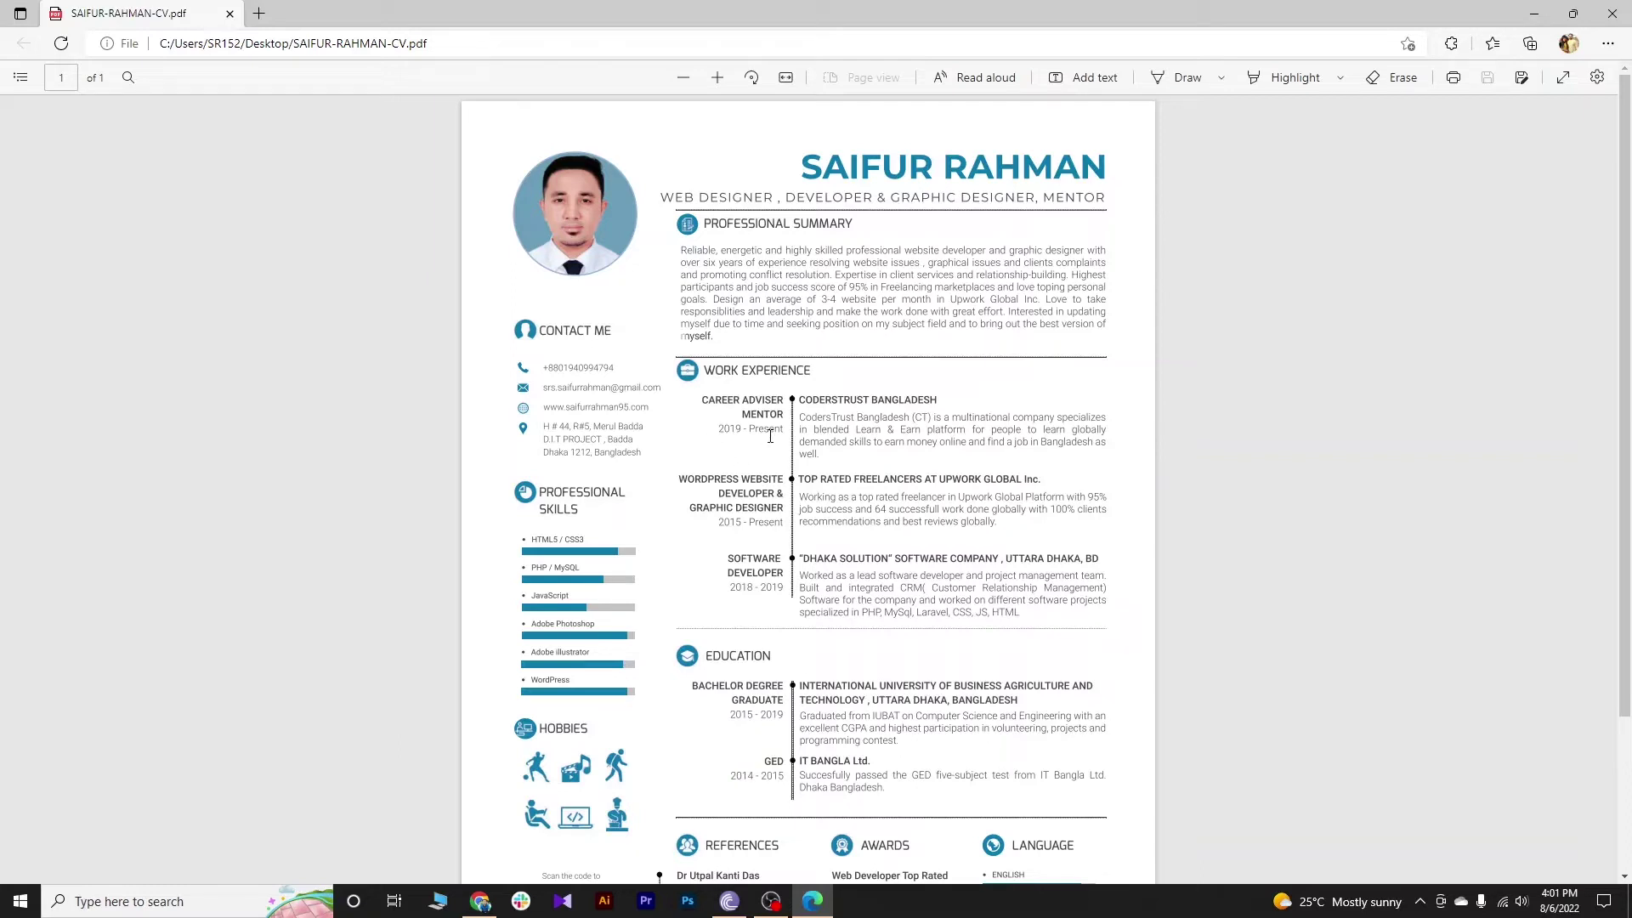
Step: Look over the CV PDF, then switch to Chrome and open canva.com
scroll(748, 466, down, 3)
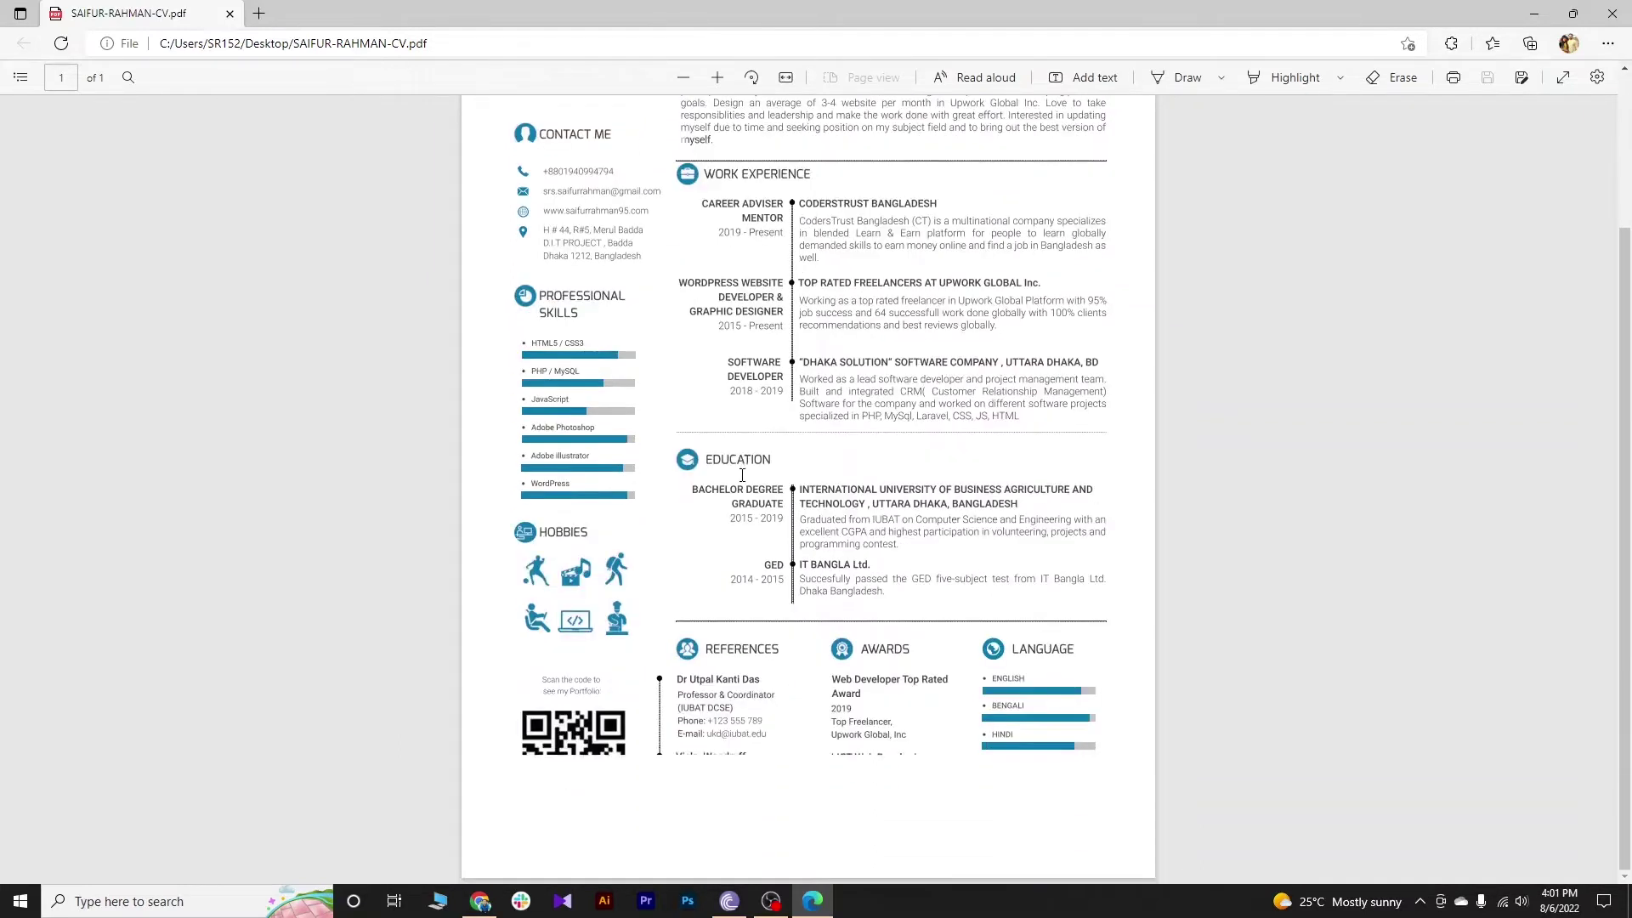
scroll(744, 476, up, 3)
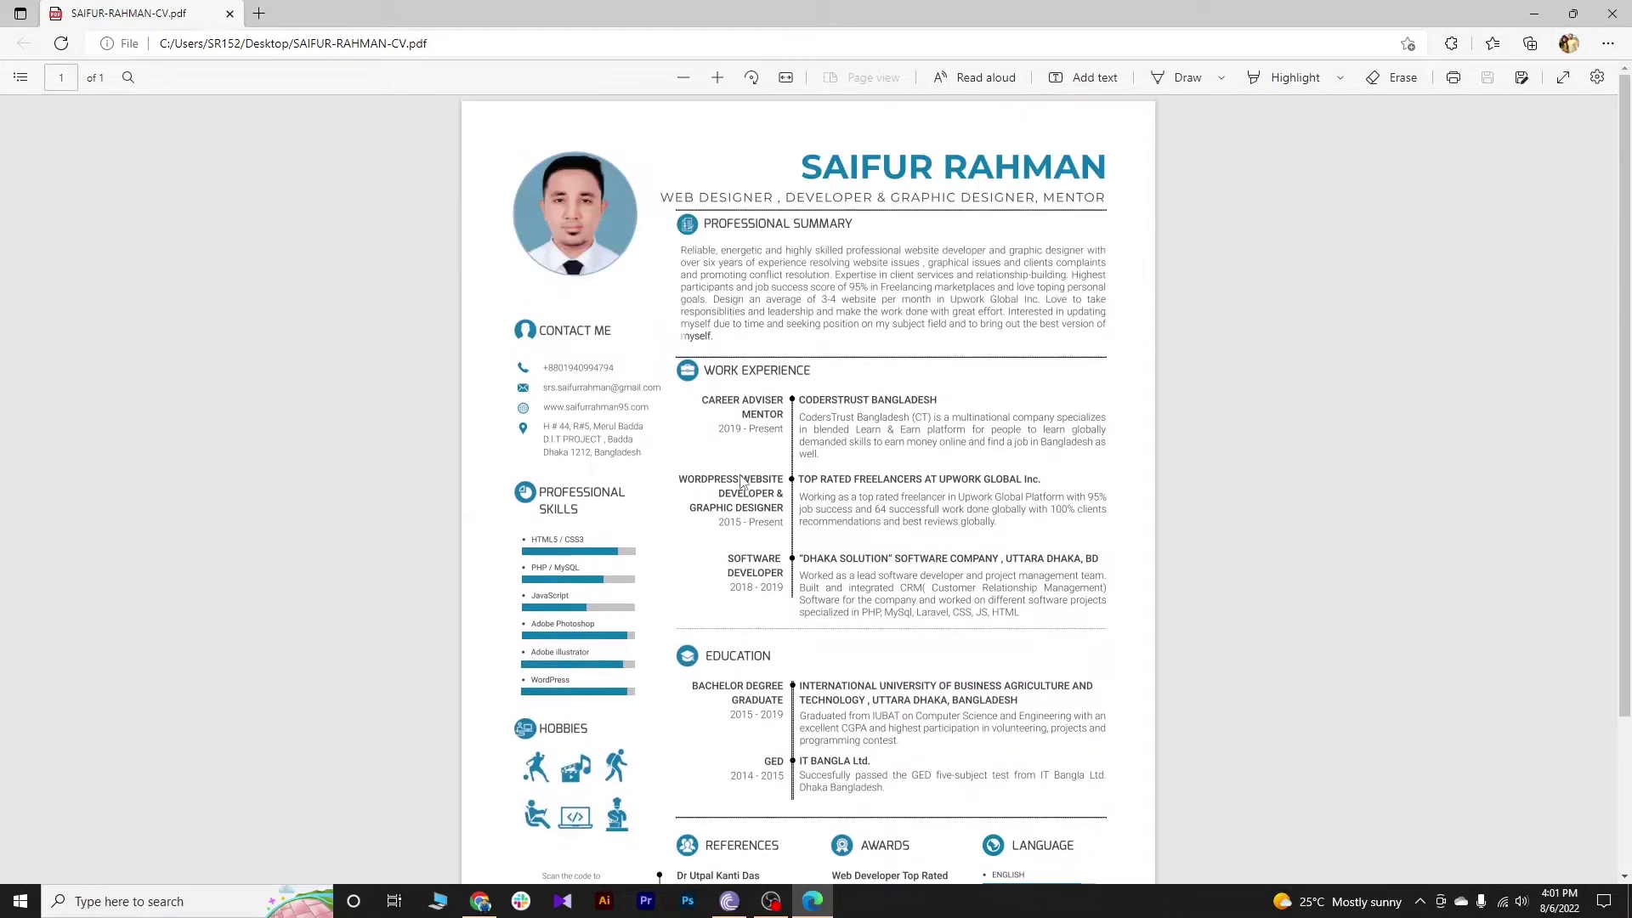
click(1536, 14)
click(479, 901)
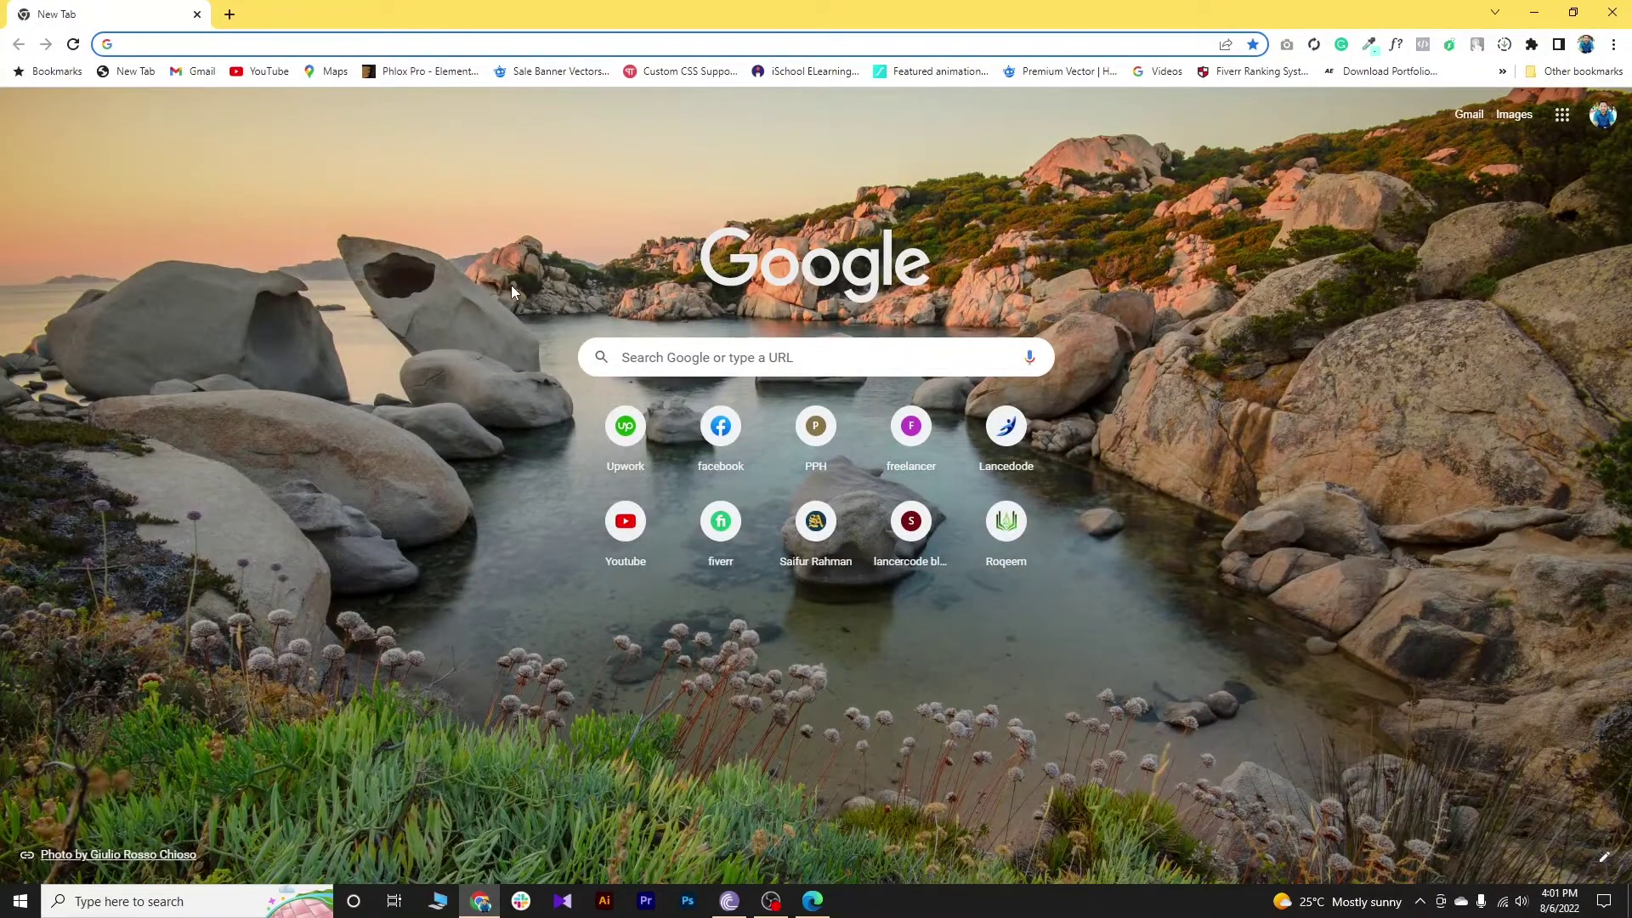
text(canva.com)
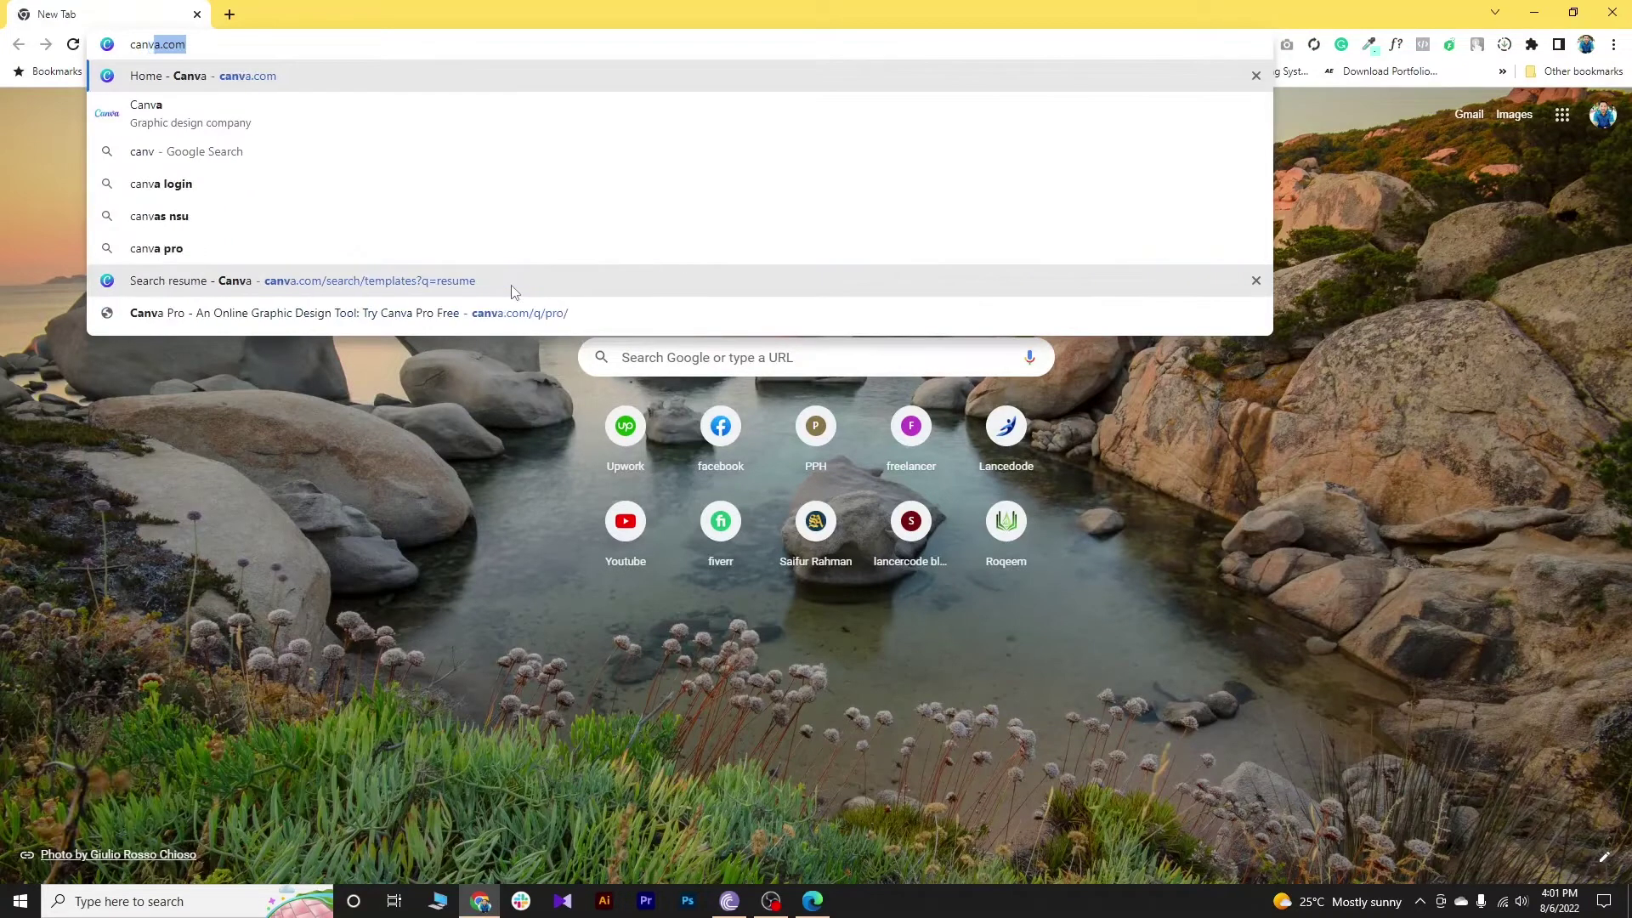
key(Return)
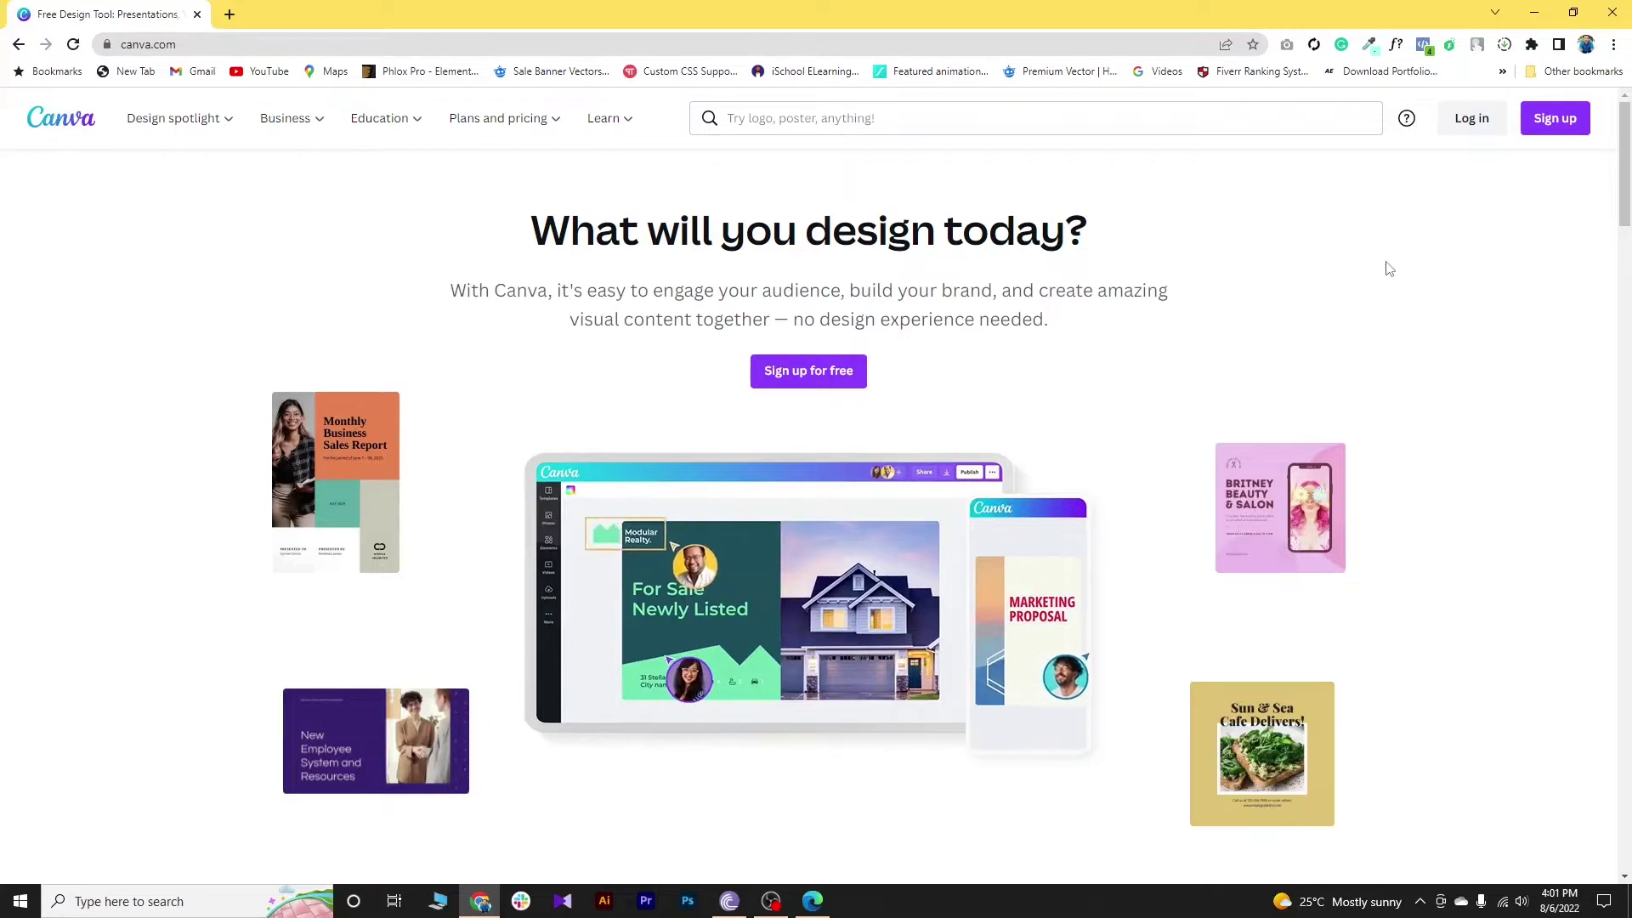
Step: Log in to Canva with the existing Google account
click(1562, 128)
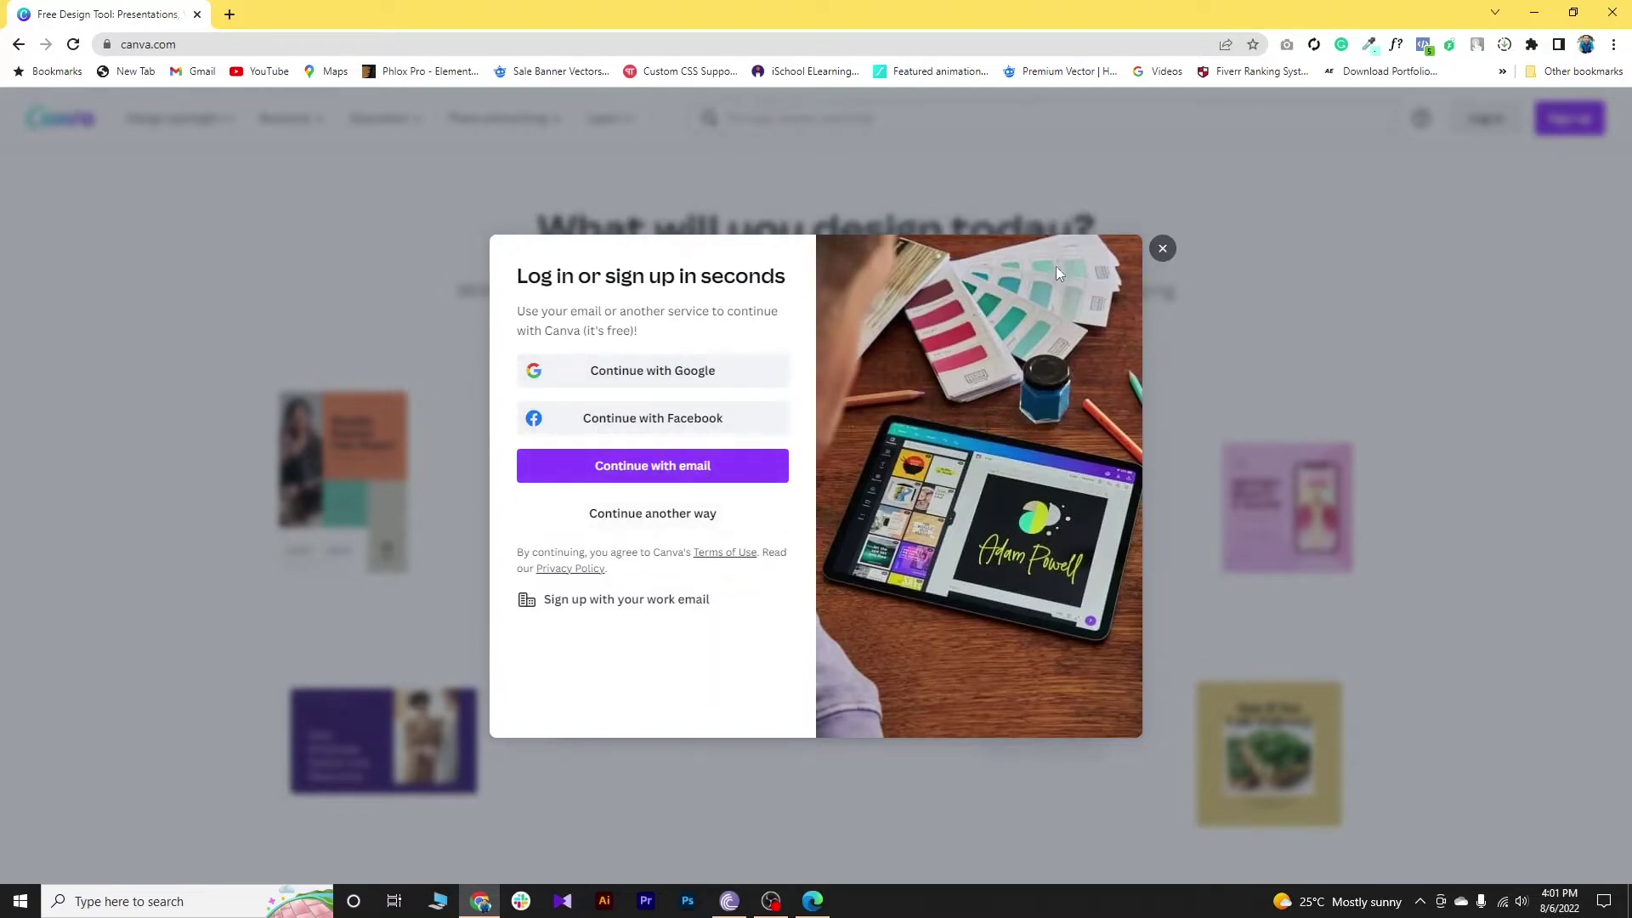
click(1177, 257)
click(1468, 120)
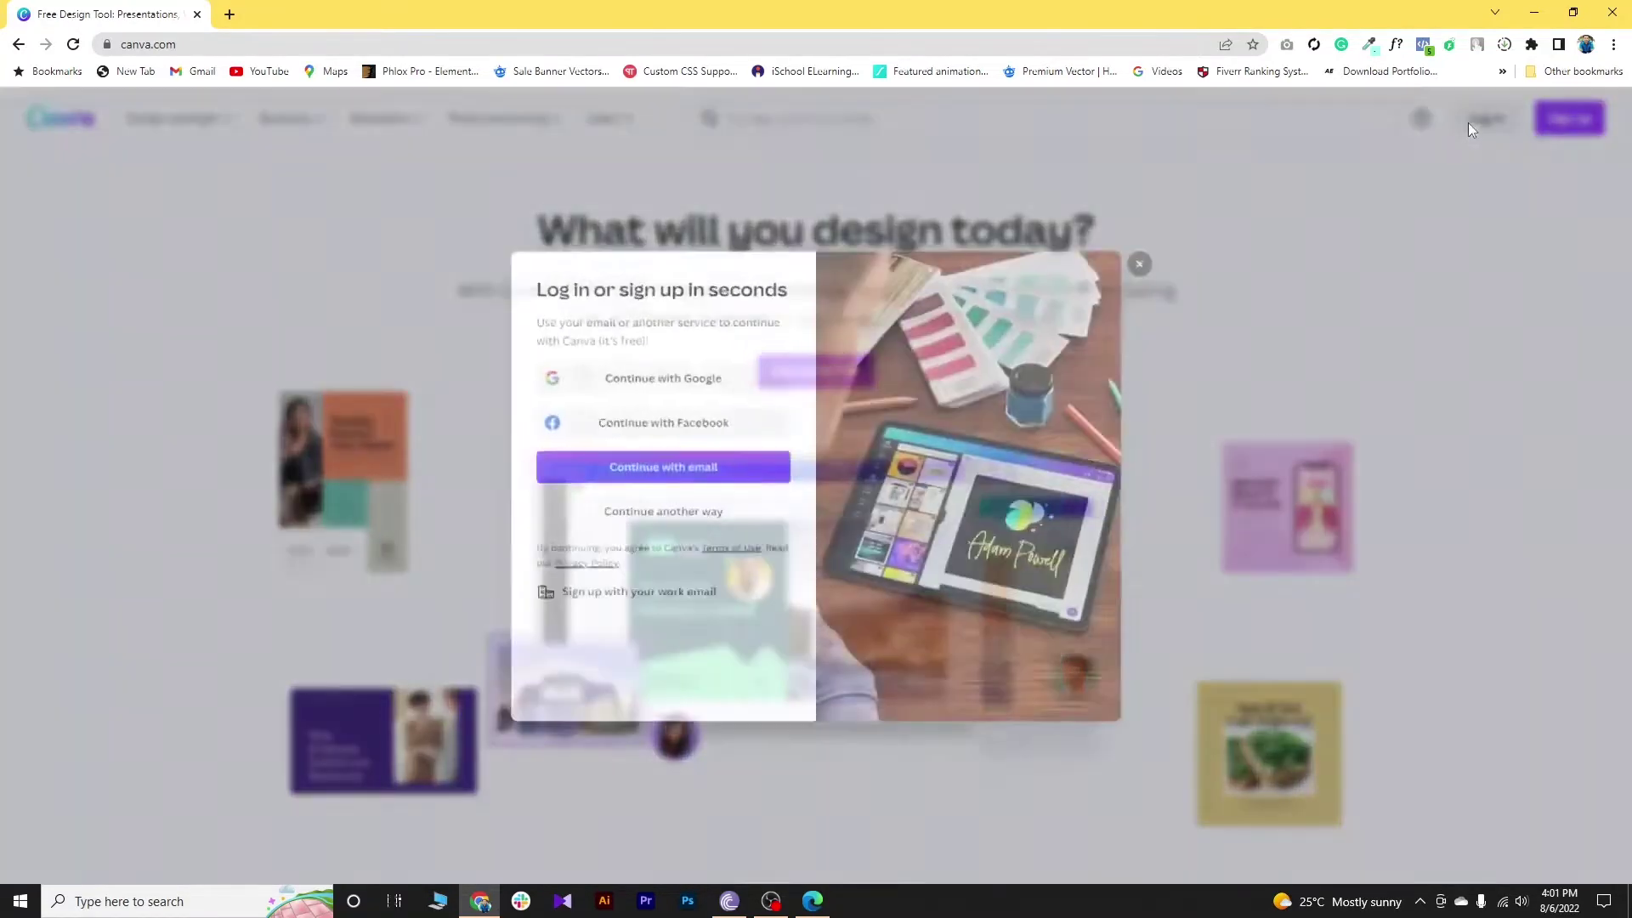
click(656, 375)
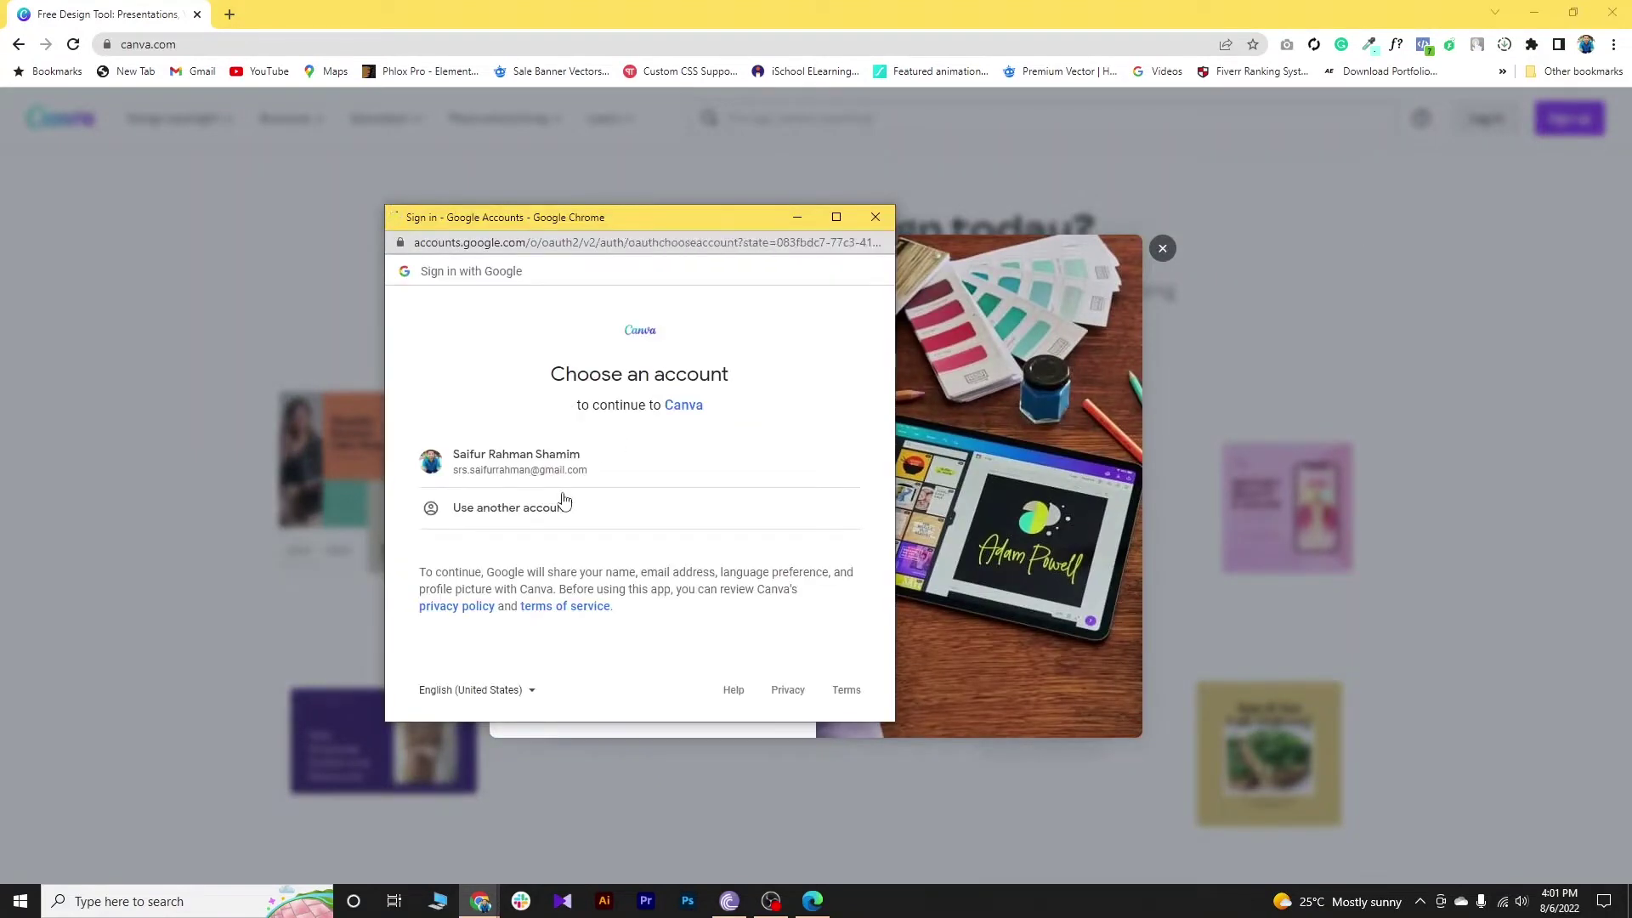
click(553, 475)
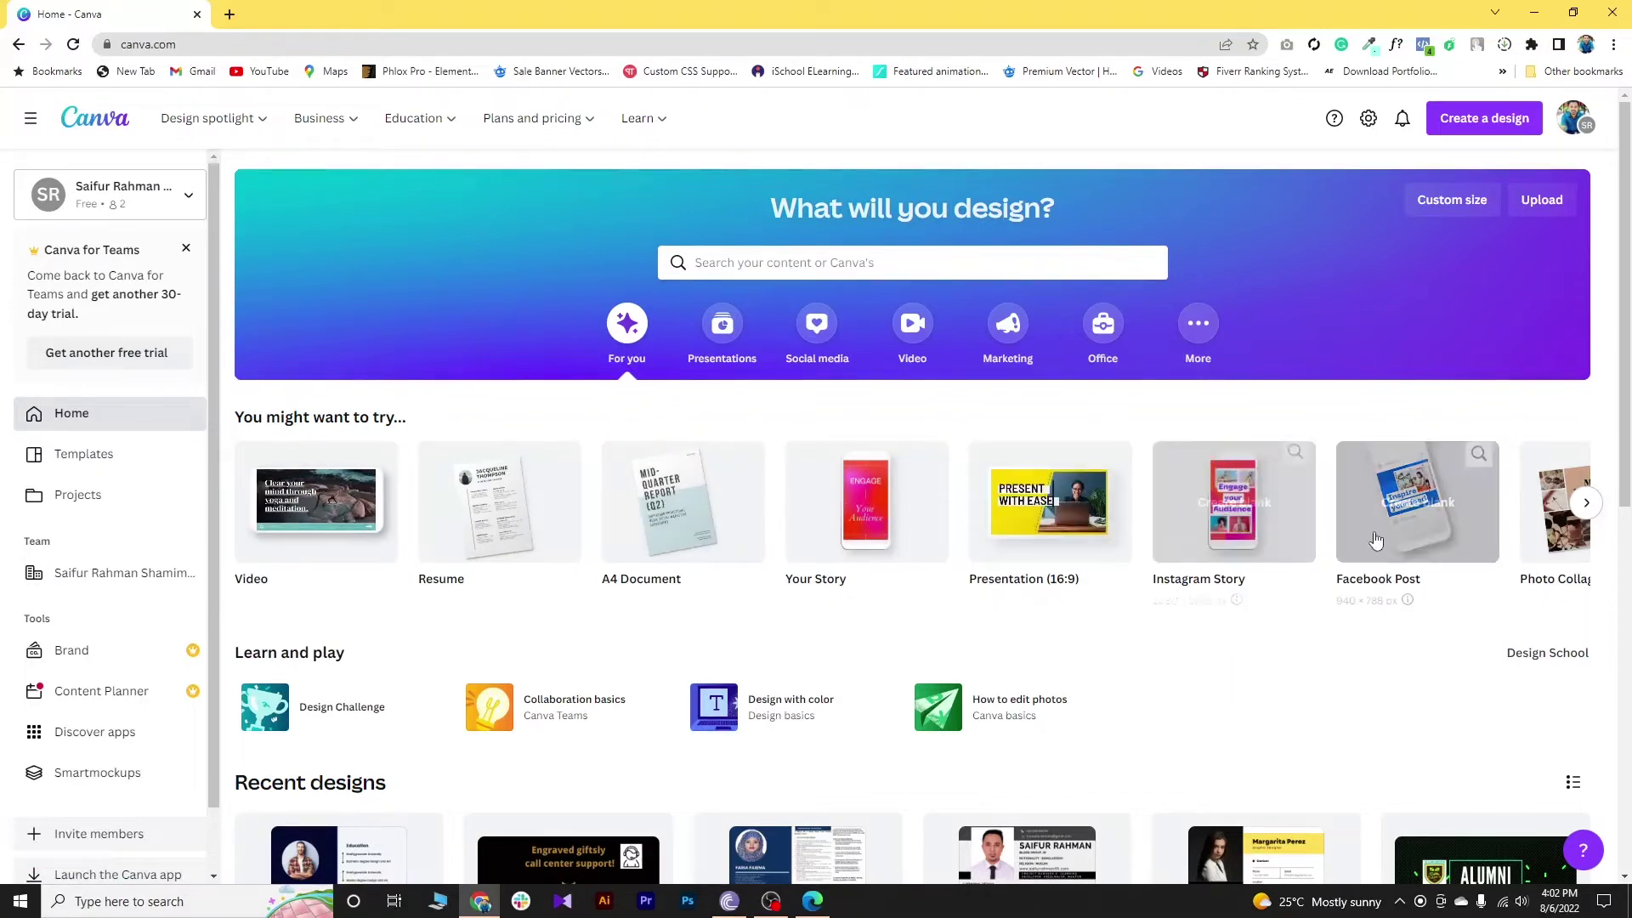
Step: Search the Canva templates for "resume" from the home page
scroll(1424, 578, down, 5)
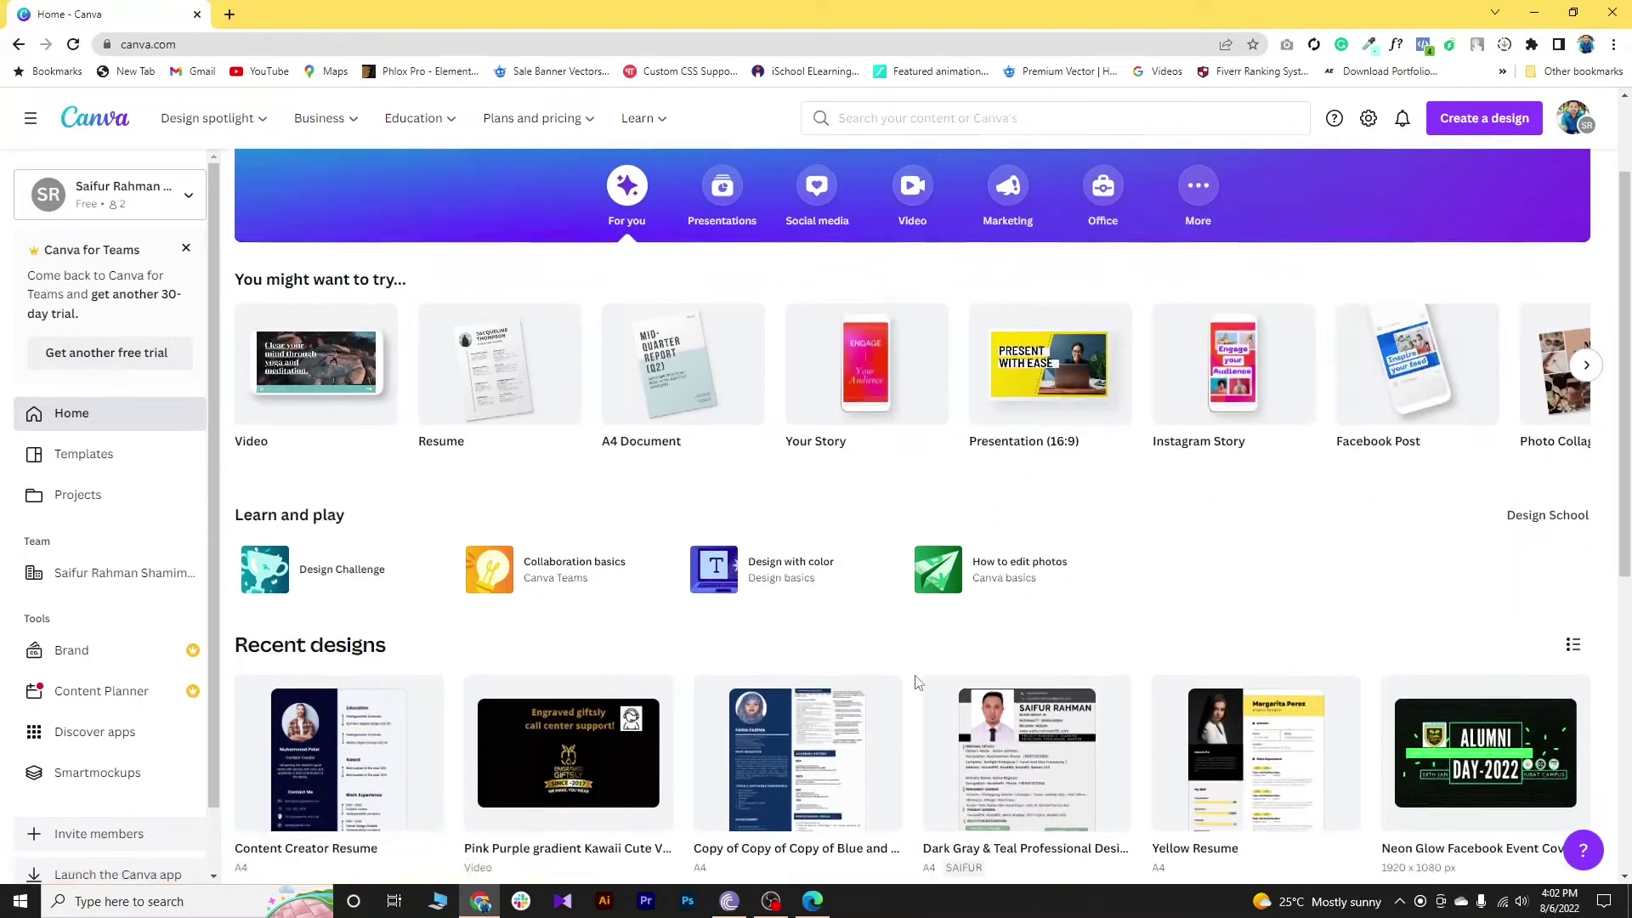
scroll(1119, 390, down, 8)
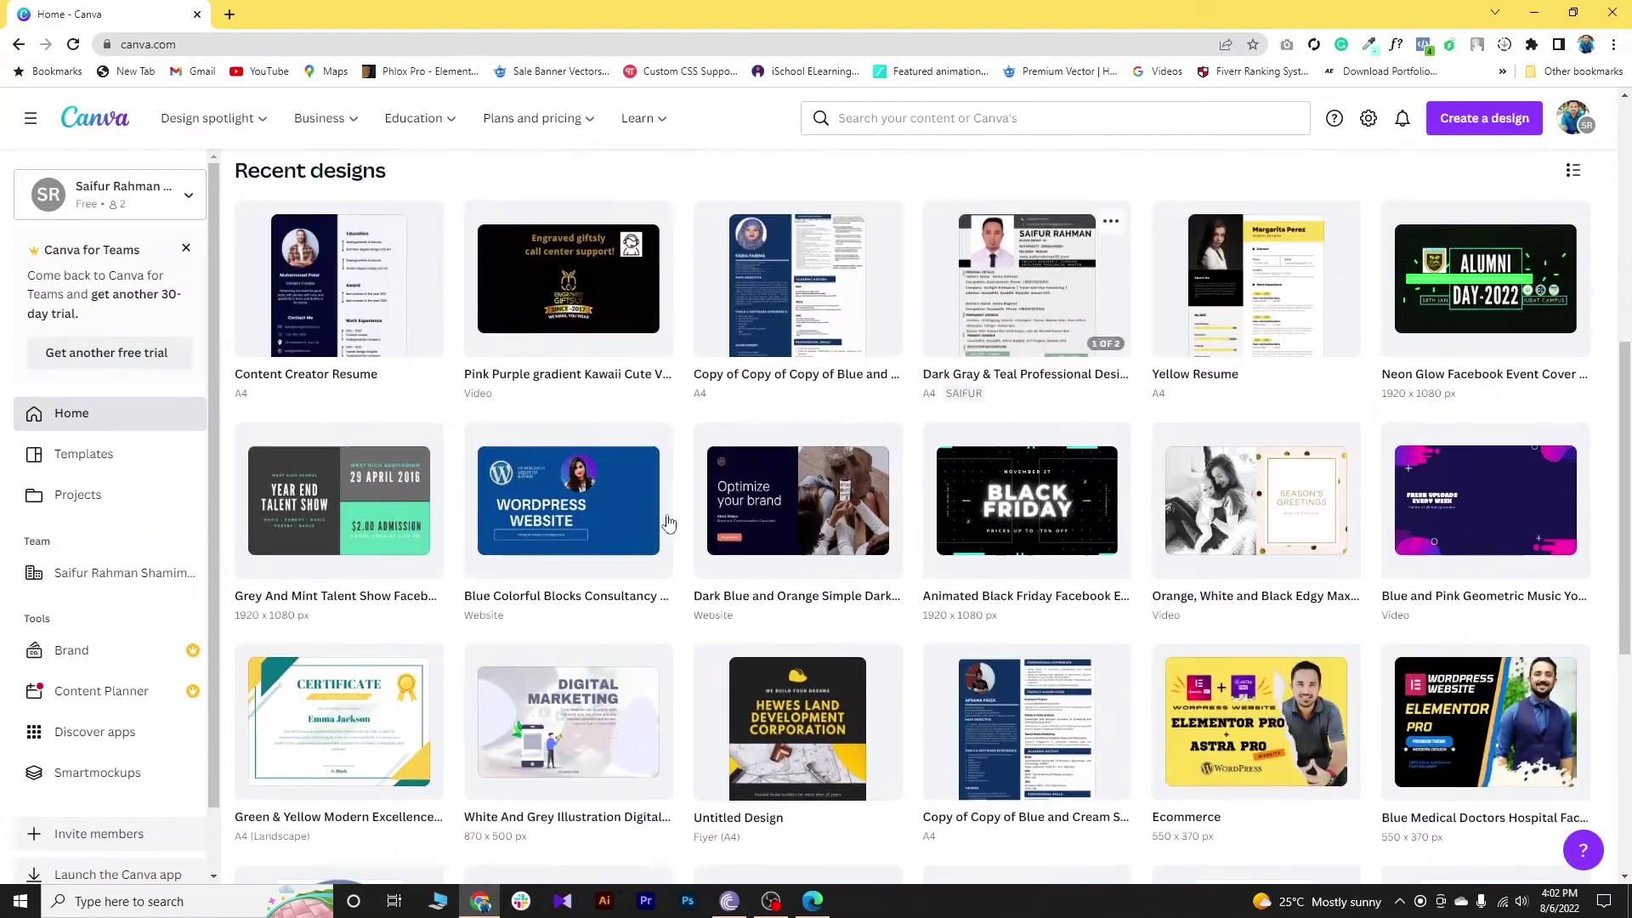
scroll(909, 519, up, 12)
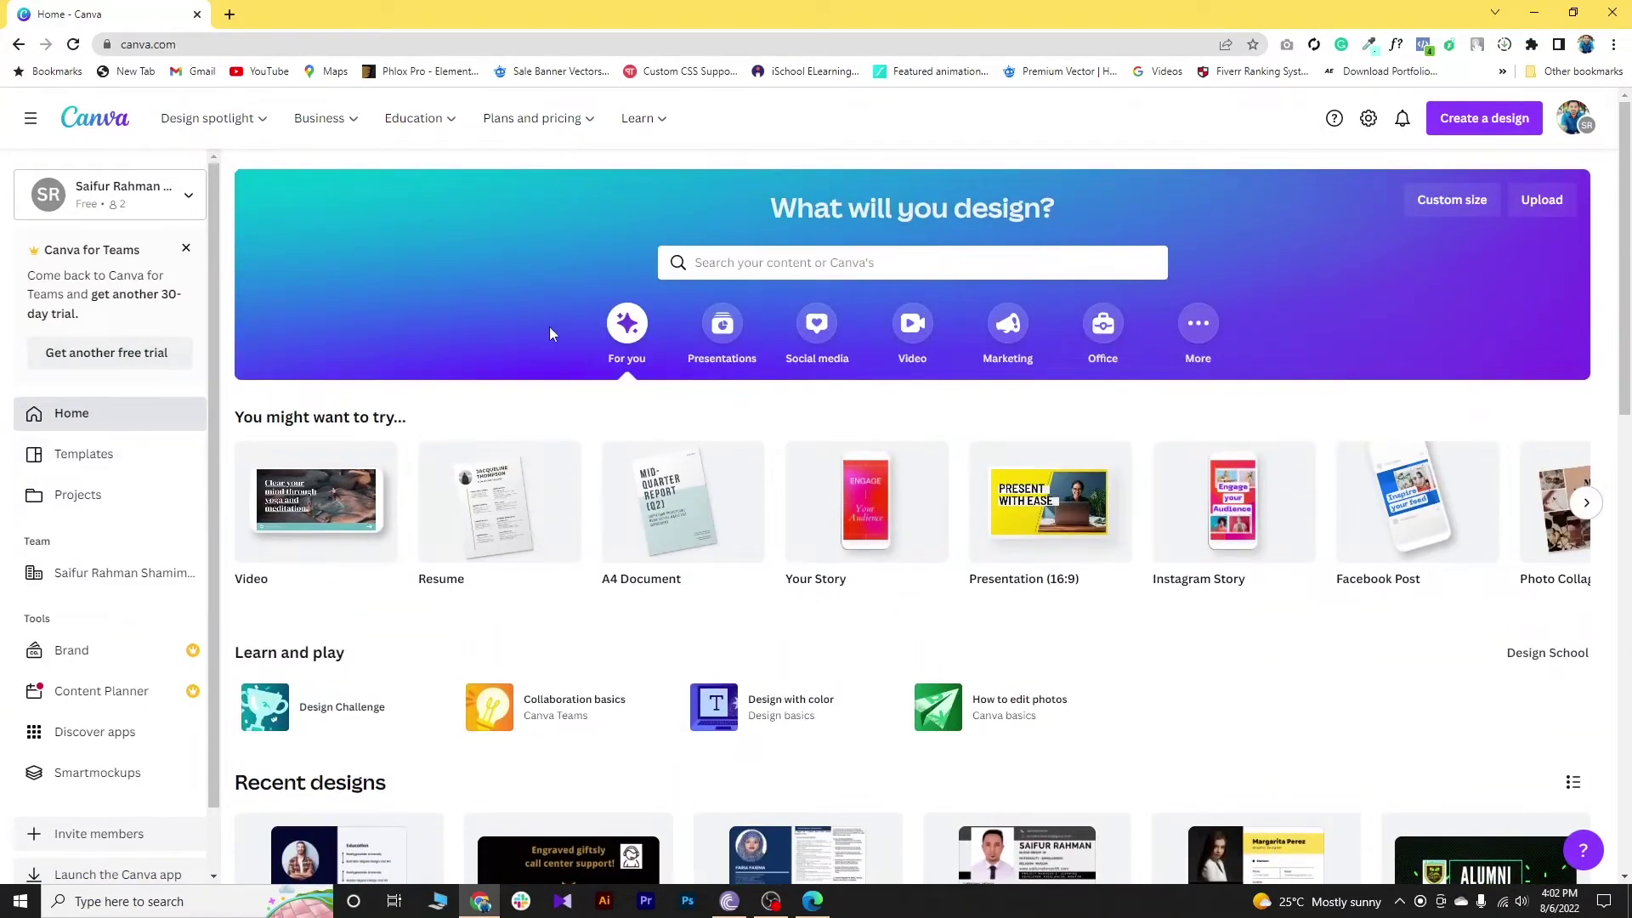
click(751, 268)
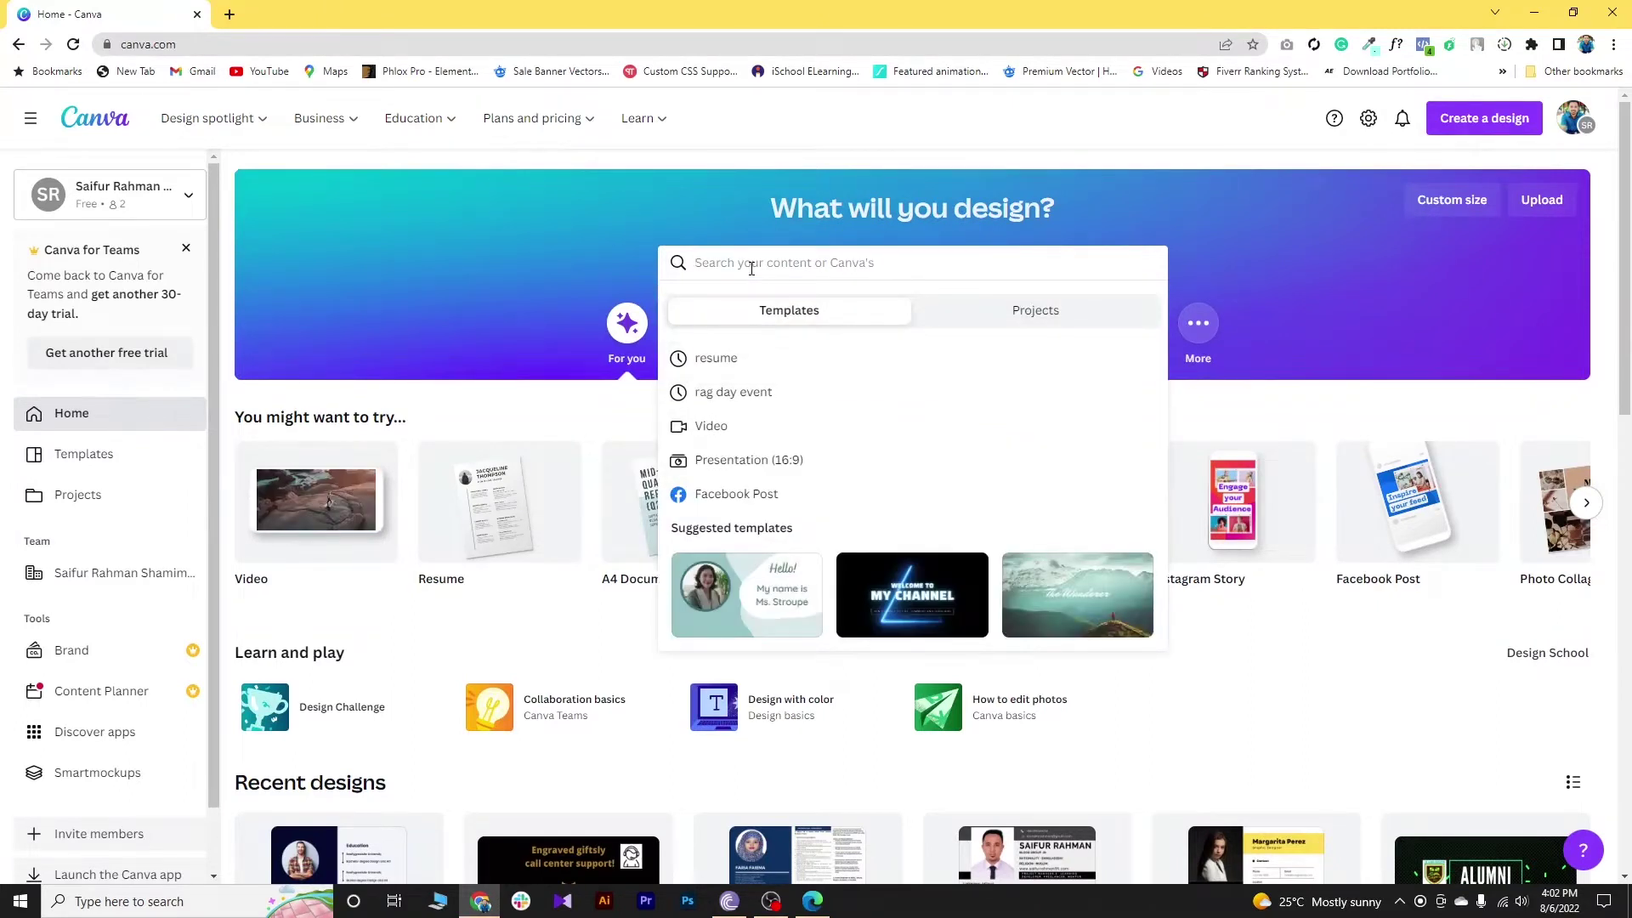
text(resum)
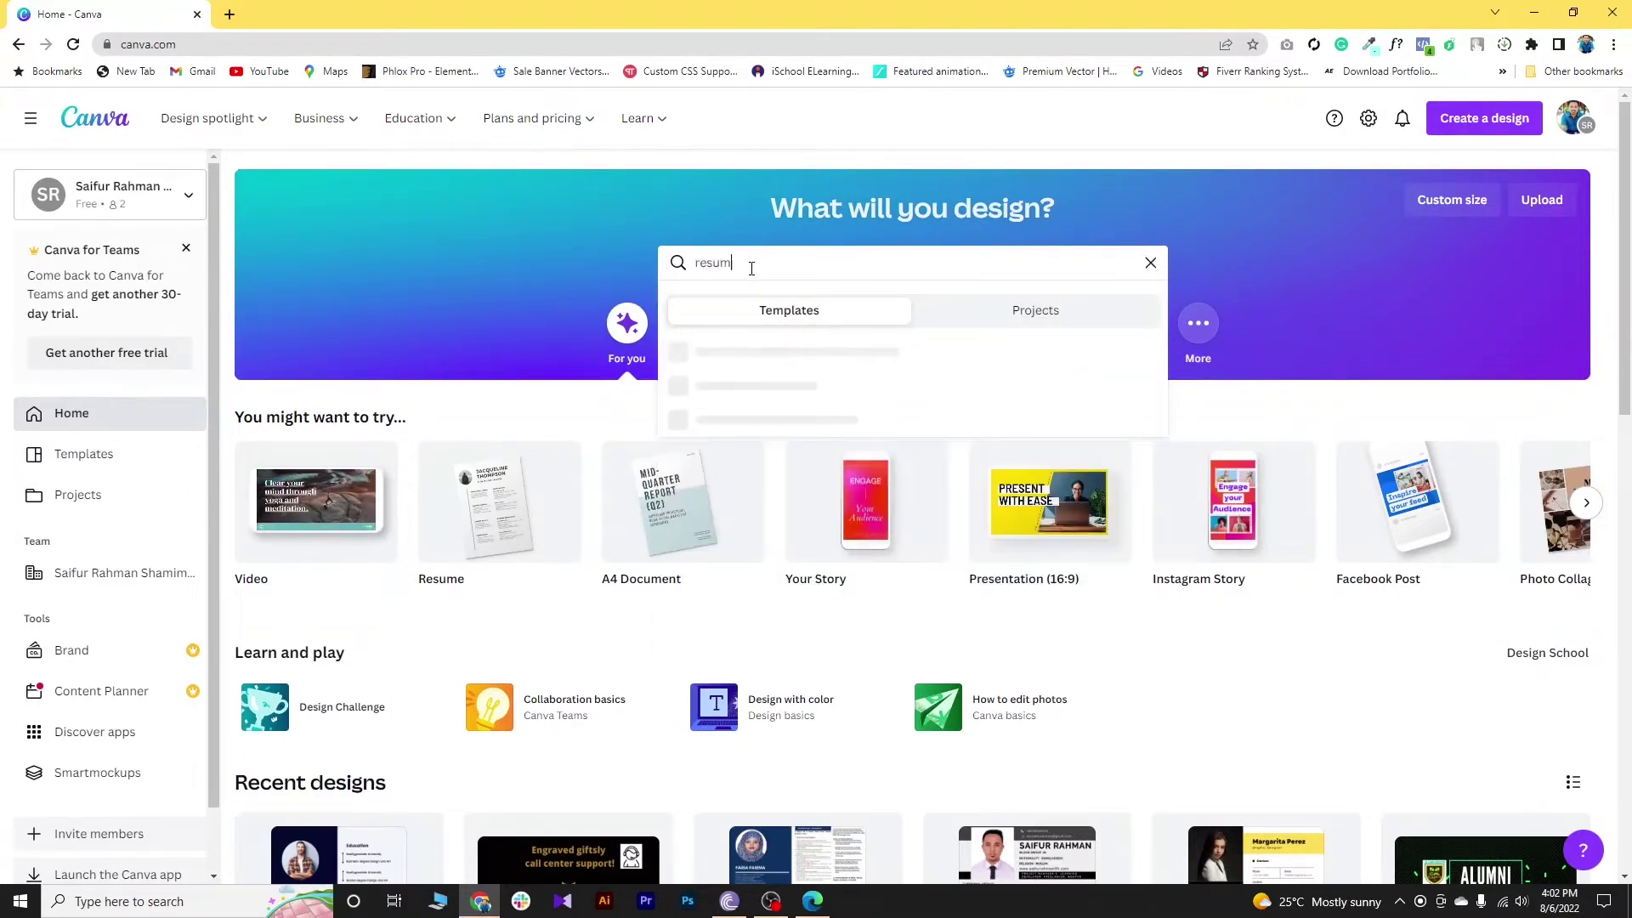
text(e)
key(Return)
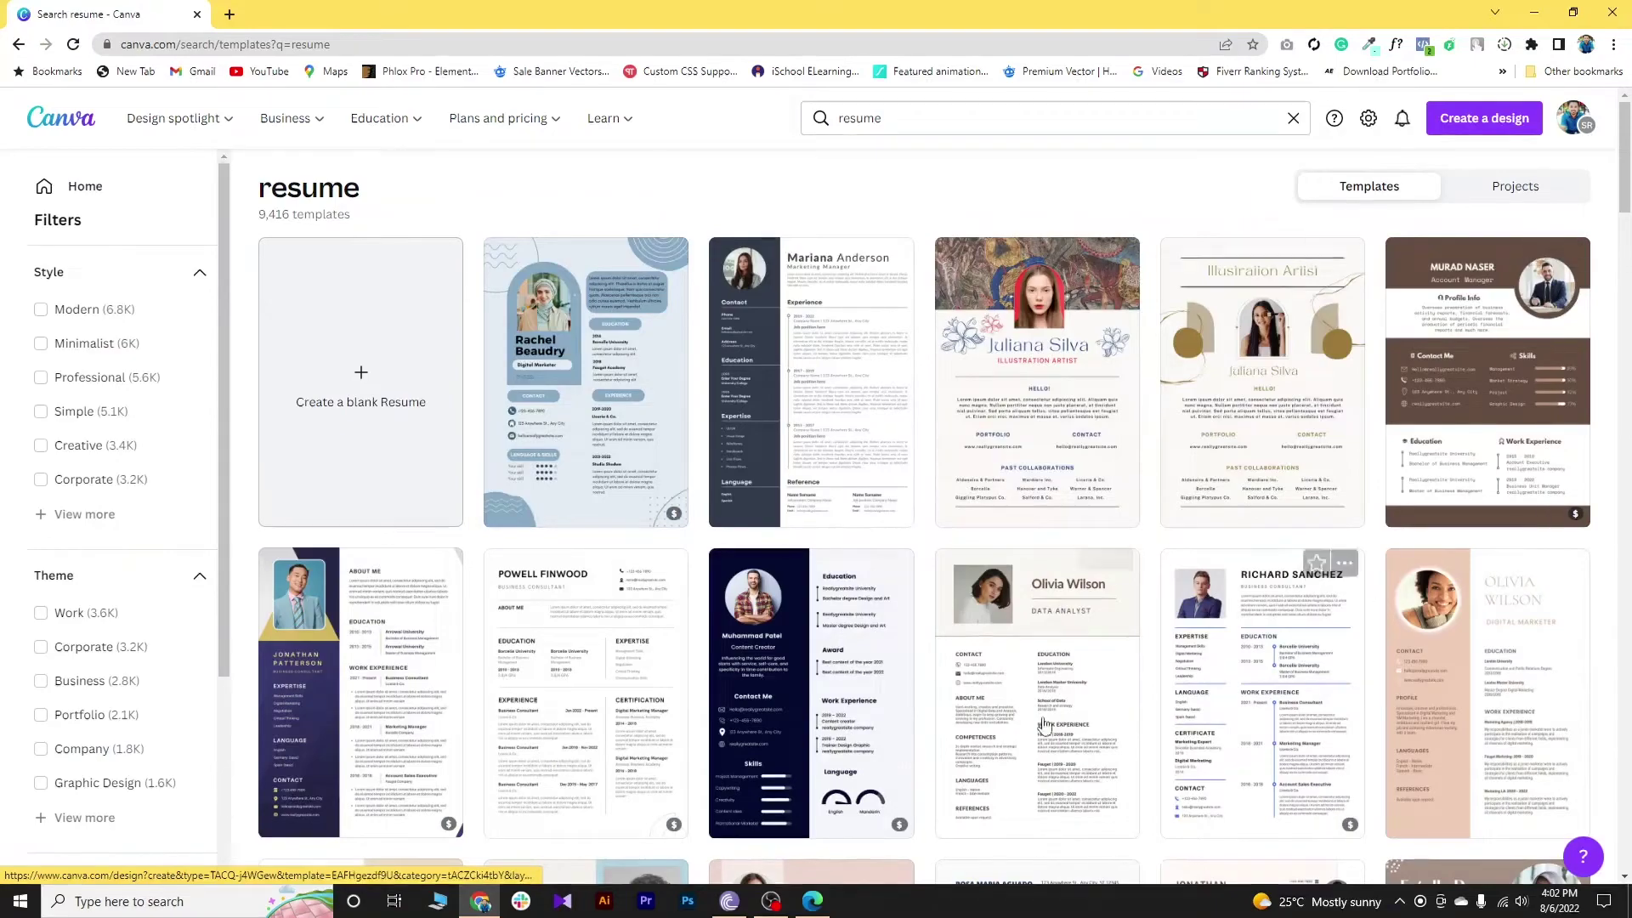
Step: Examine the layouts of the resume templates in the search results
scroll(747, 381, down, 1)
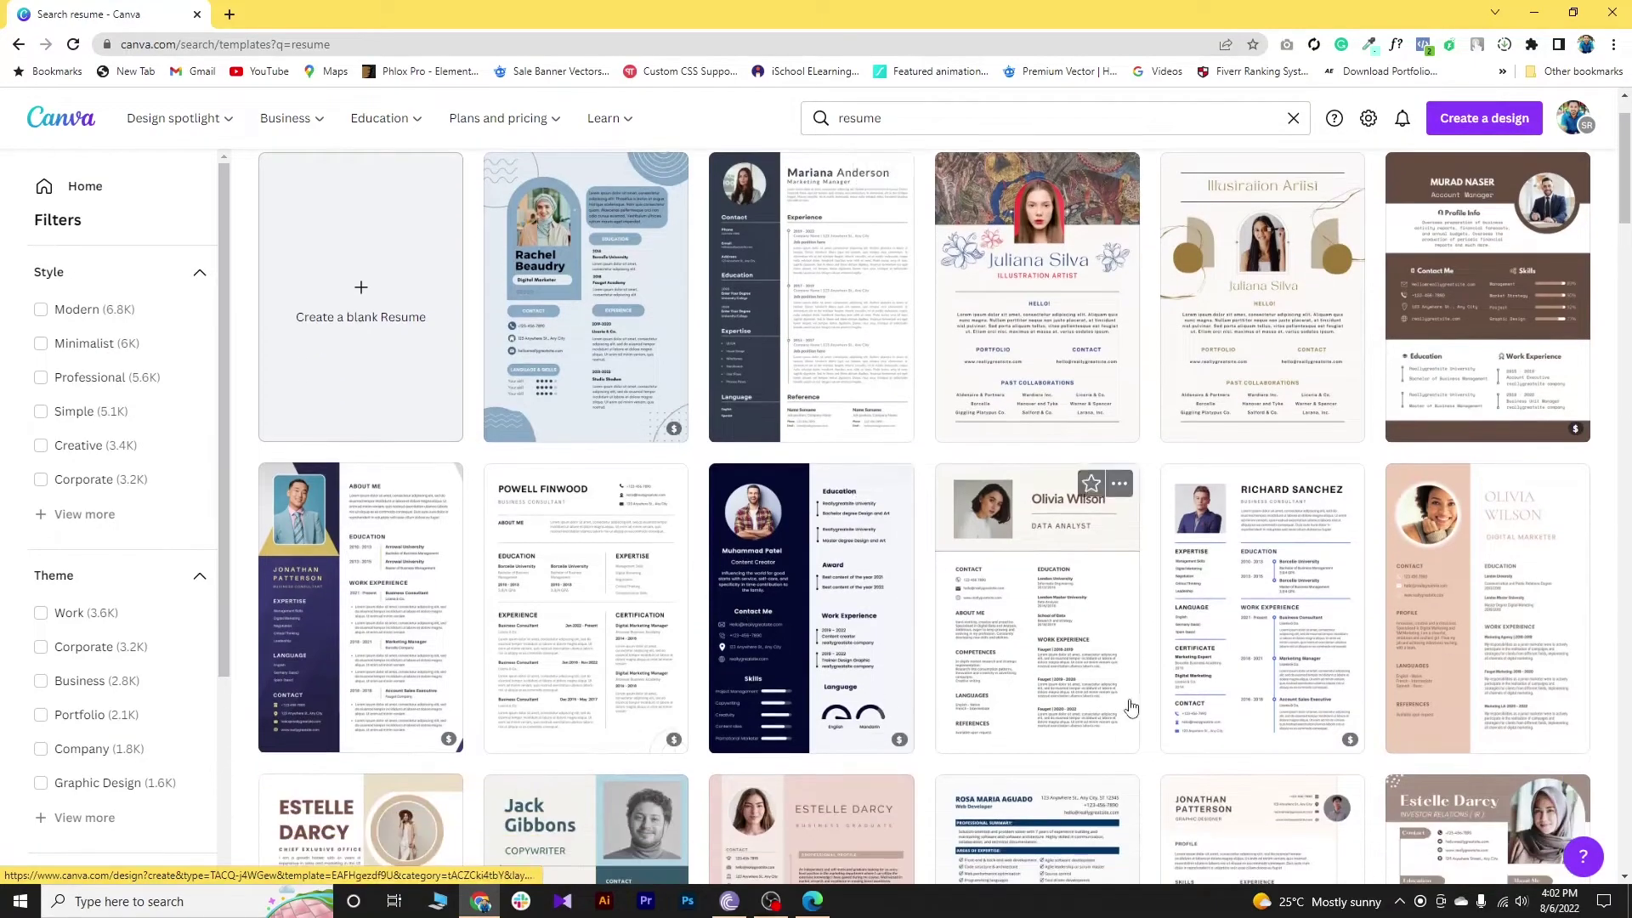
scroll(641, 648, down, 4)
scroll(641, 648, down, 8)
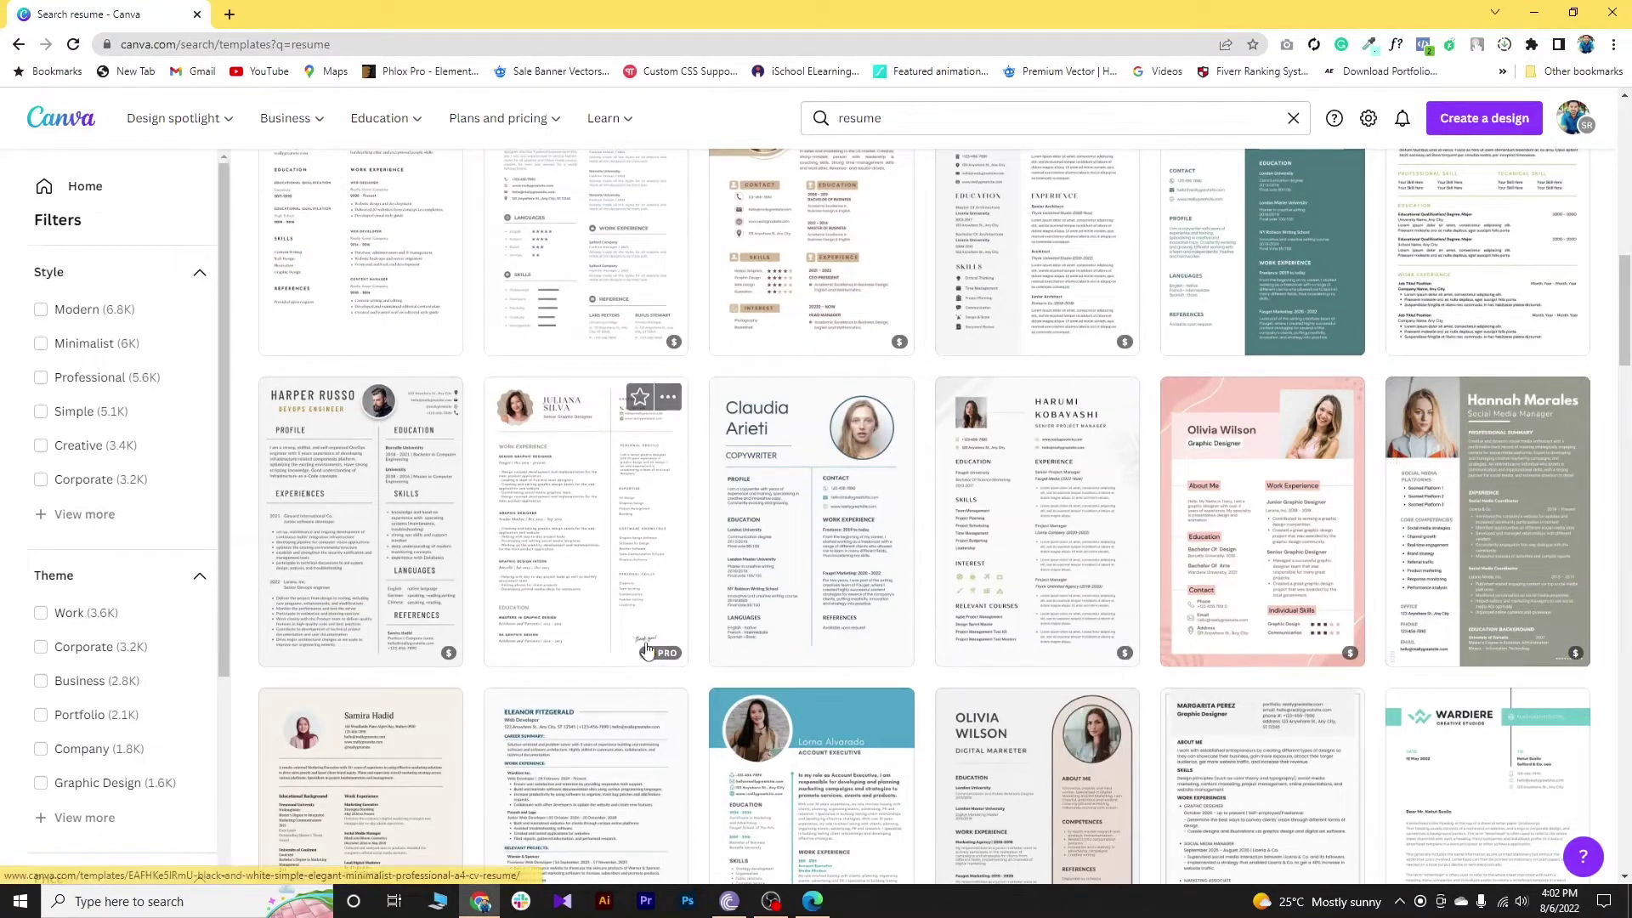
scroll(833, 723, down, 3)
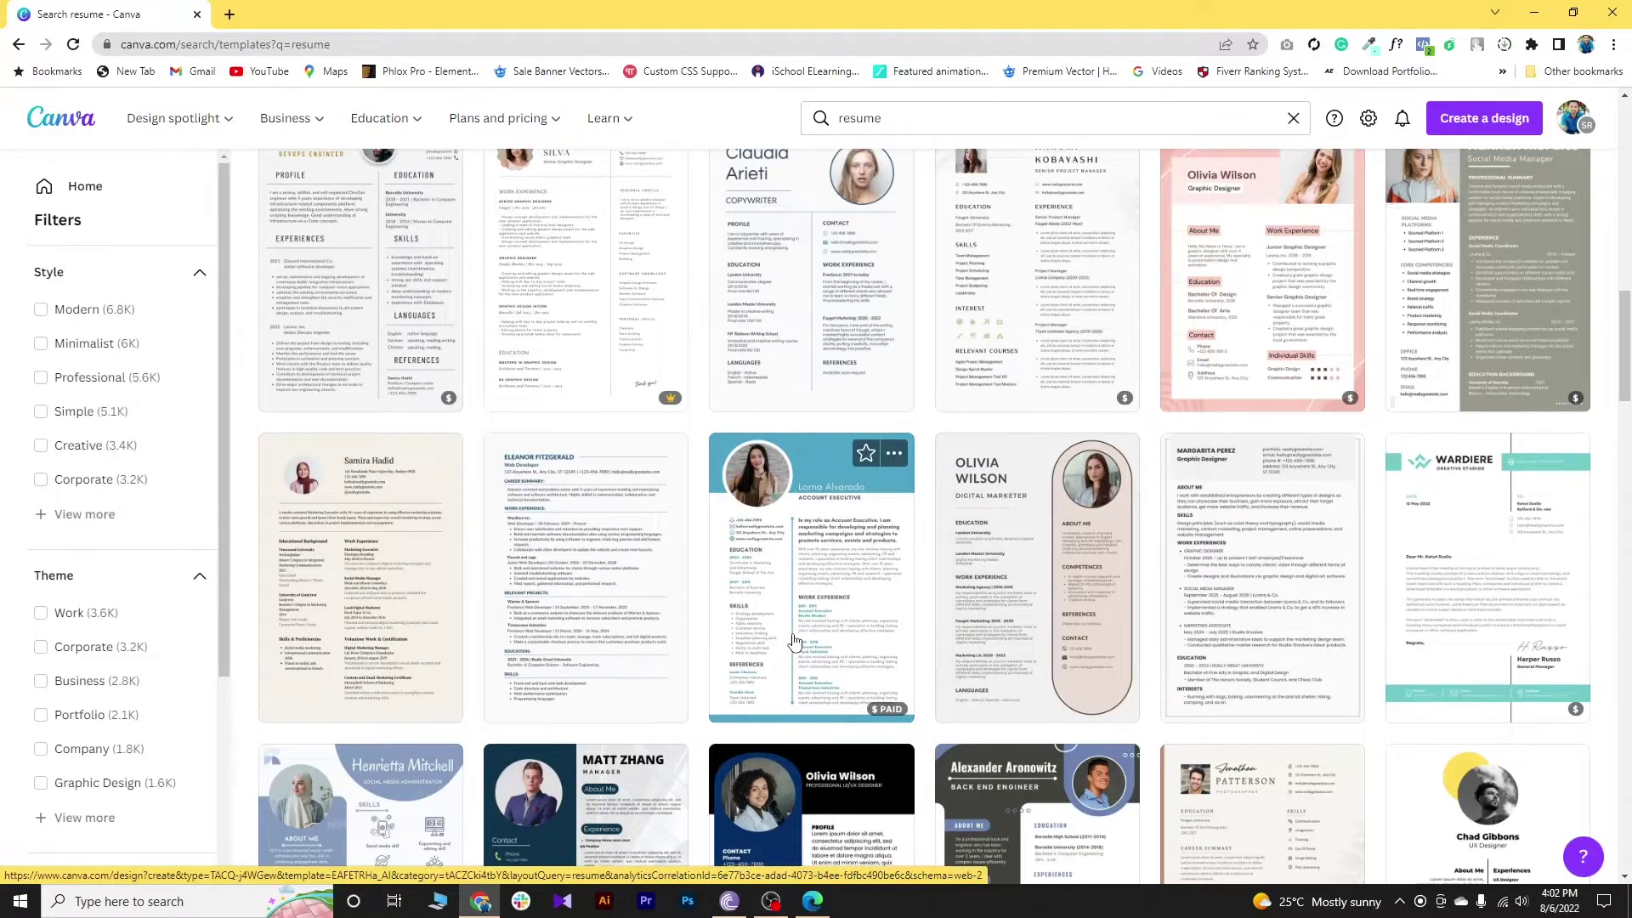
scroll(877, 646, up, 6)
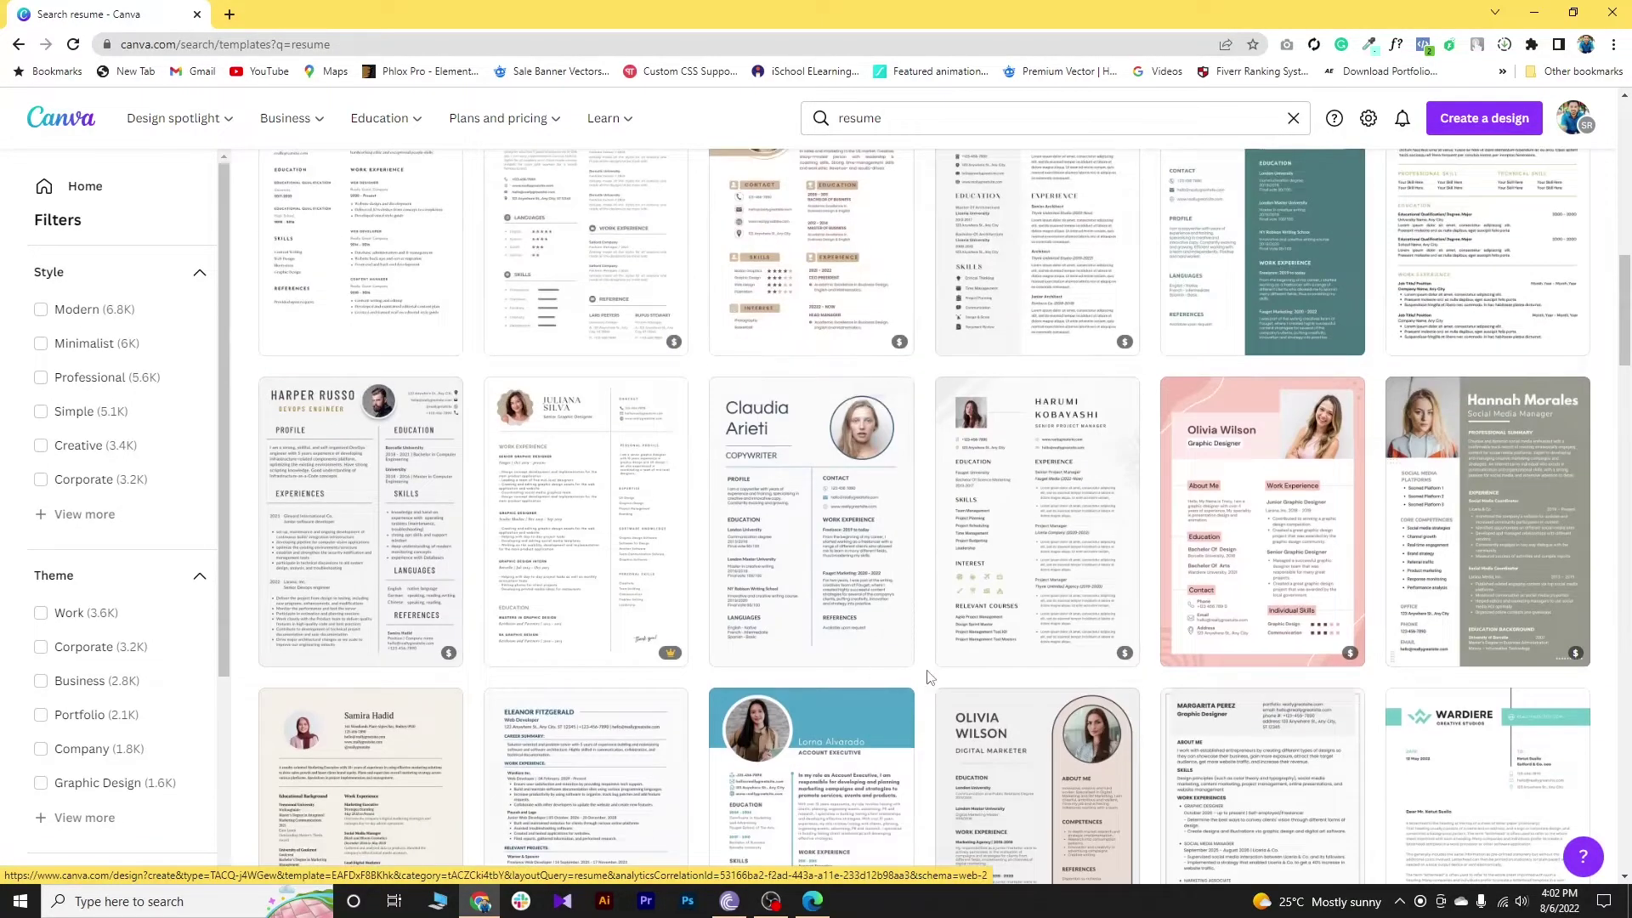
scroll(673, 691, up, 2)
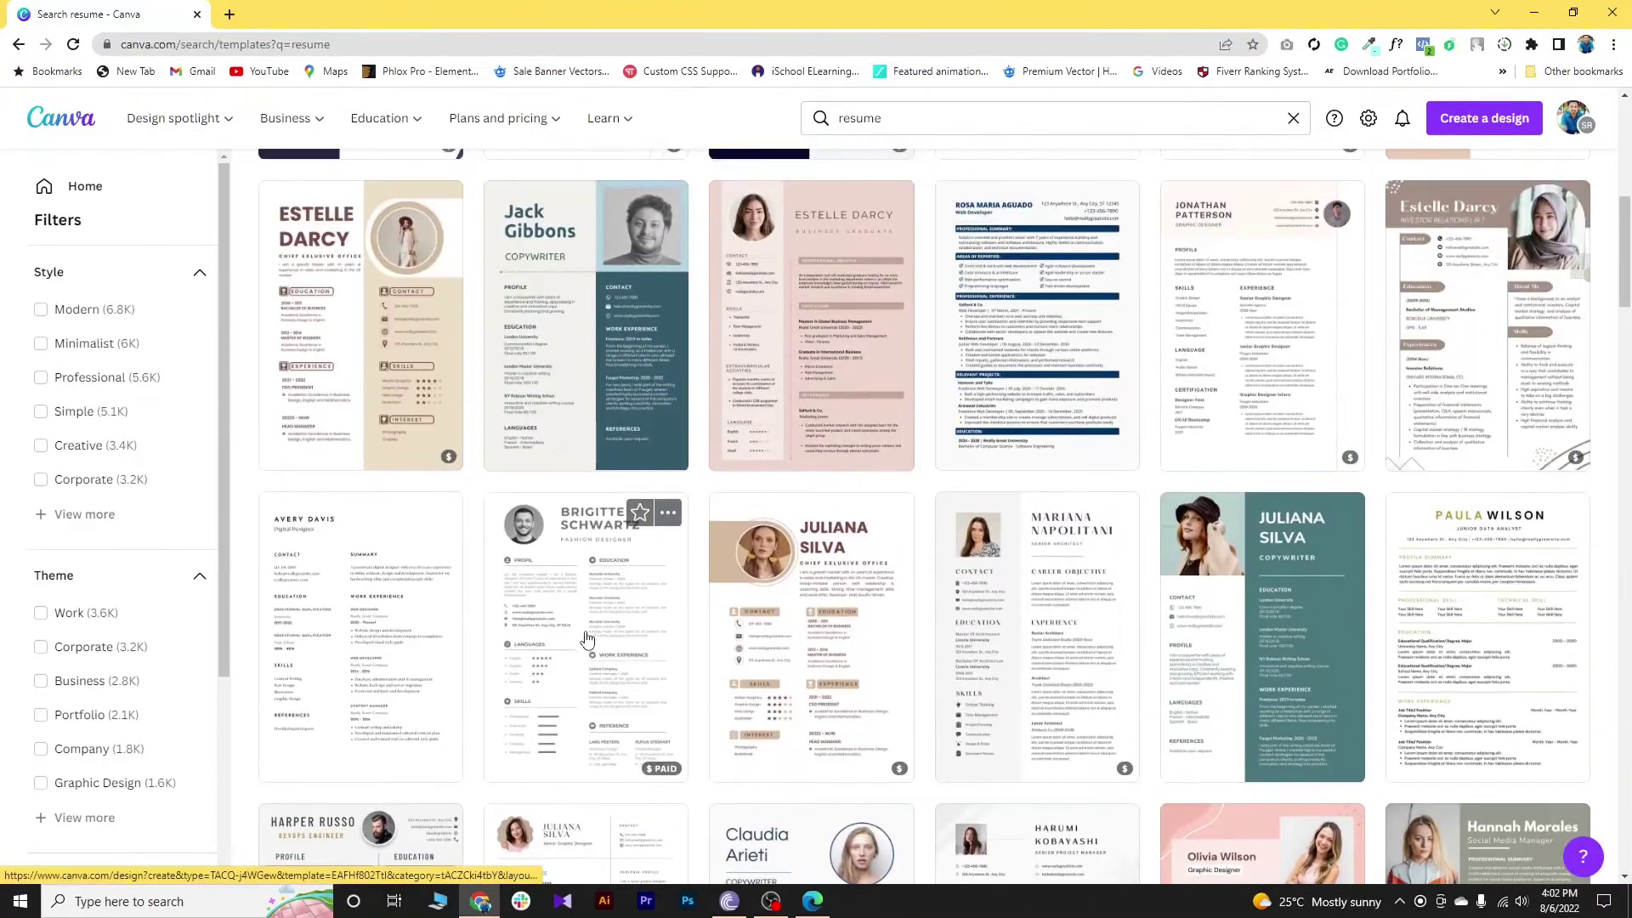
scroll(586, 638, up, 5)
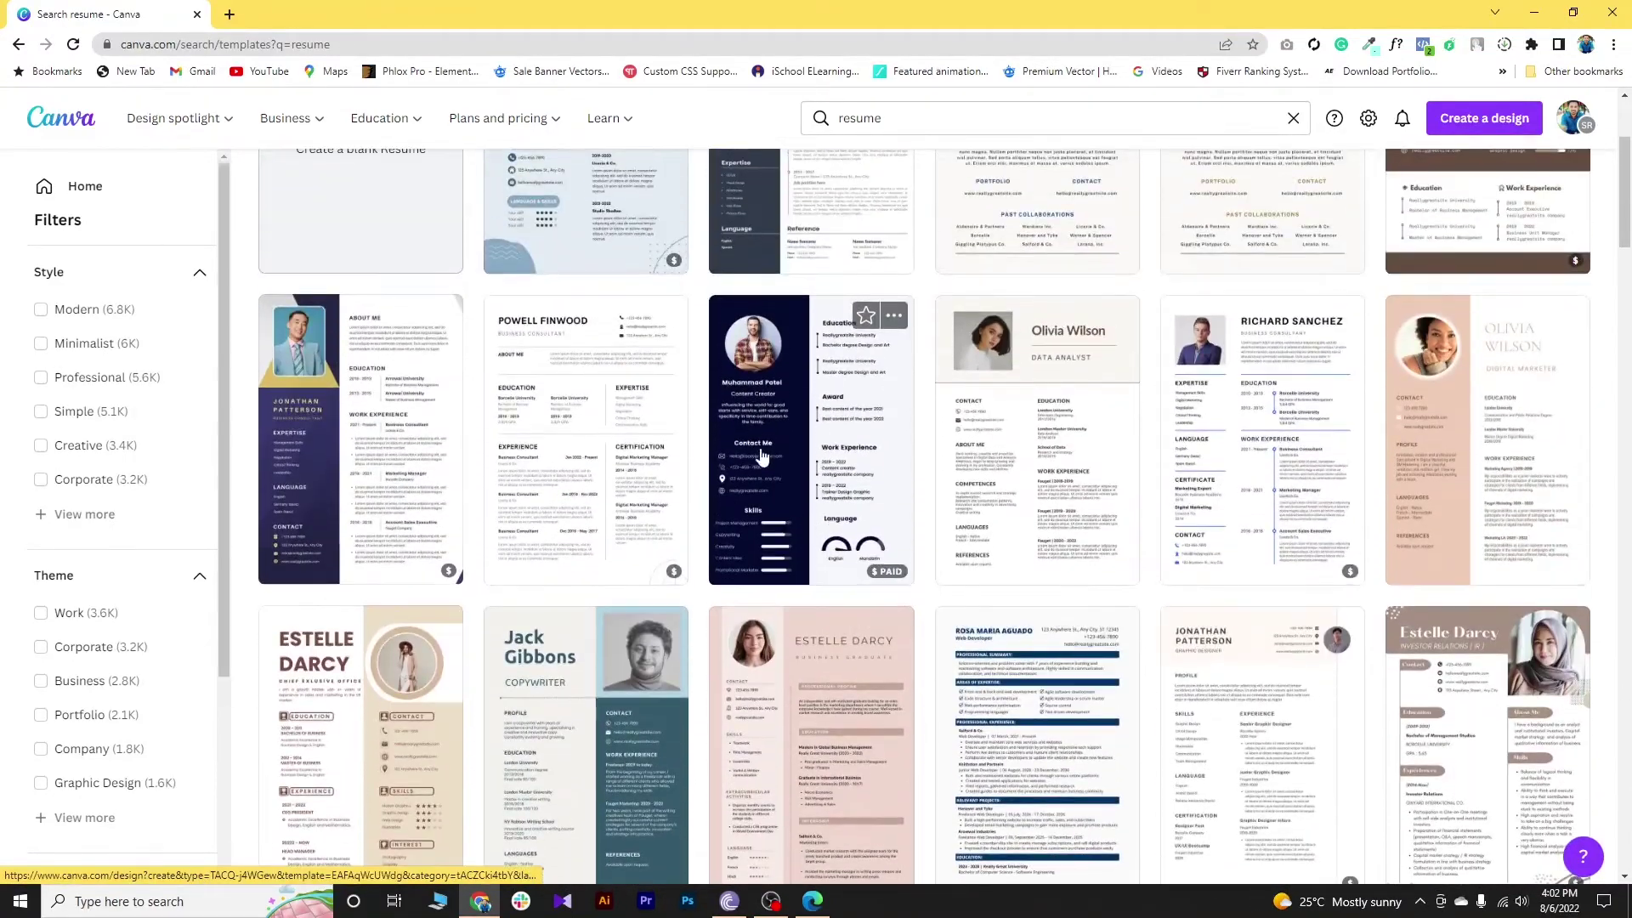
scroll(782, 552, up, 2)
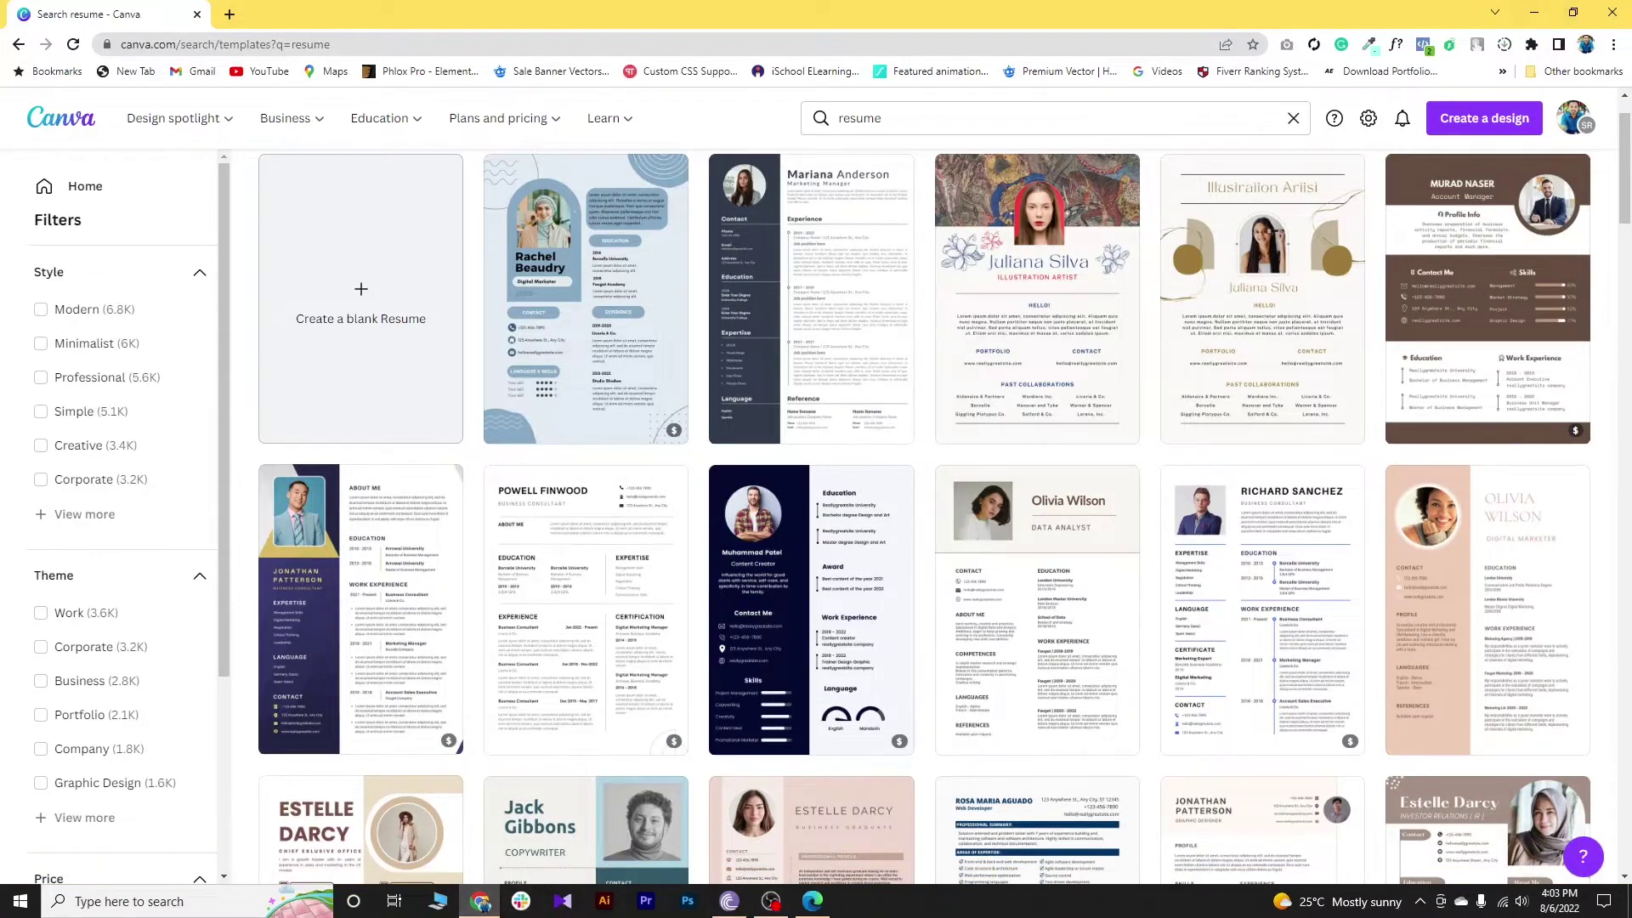
Step: Open the CV PDF from the desktop in Edge to review its layout, and close the duplicate tab
click(1534, 13)
double_click(30, 44)
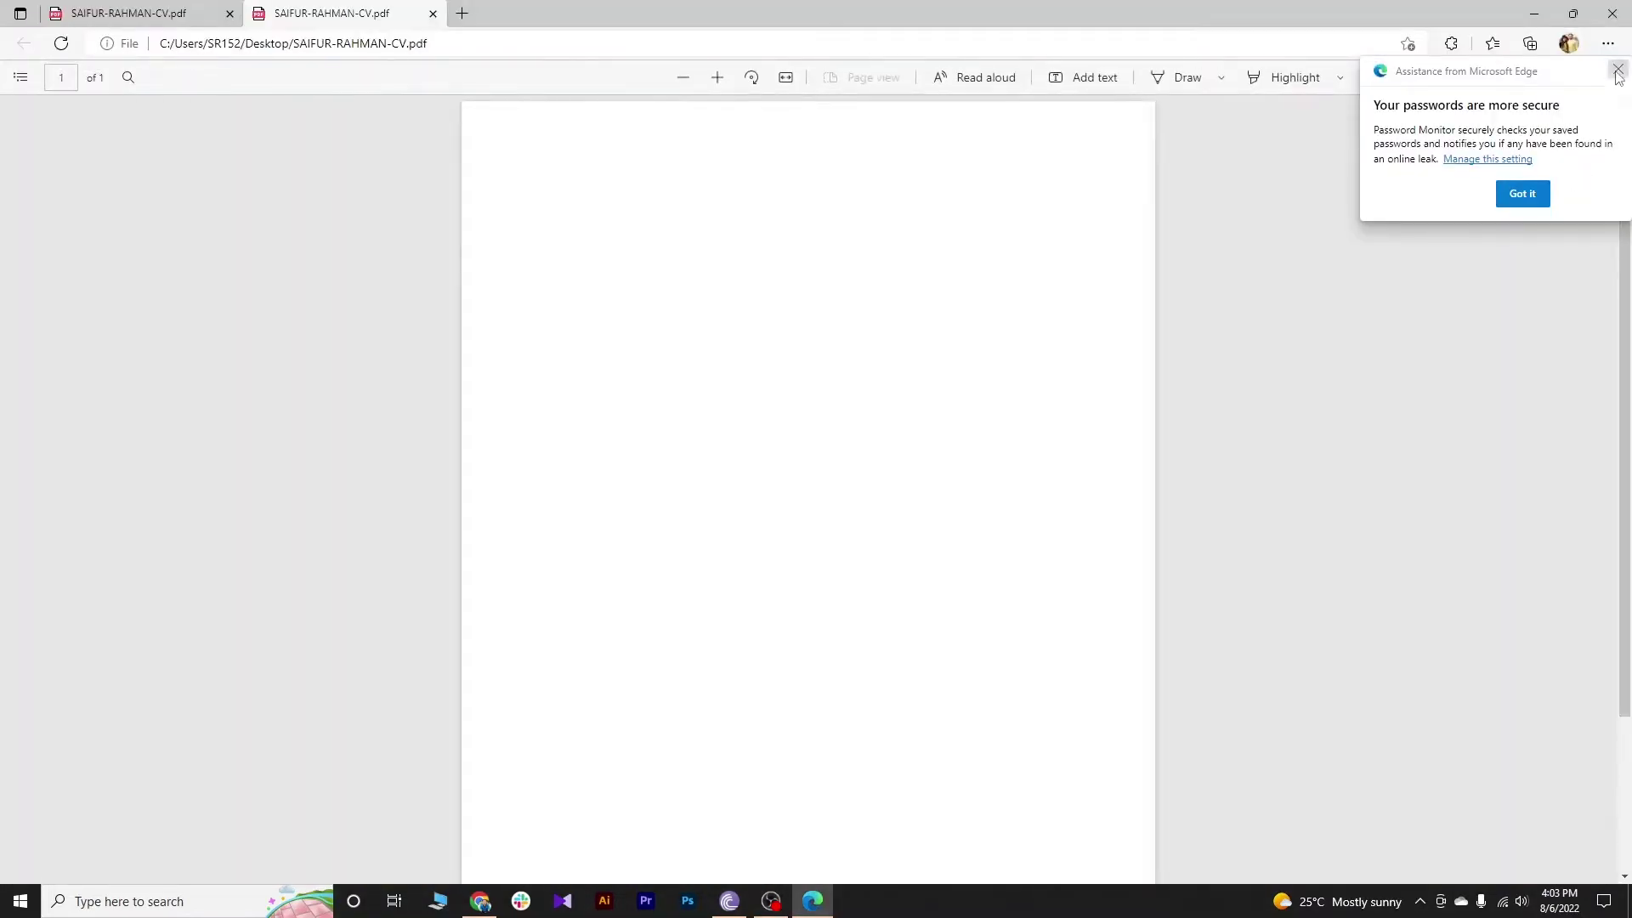
click(1616, 71)
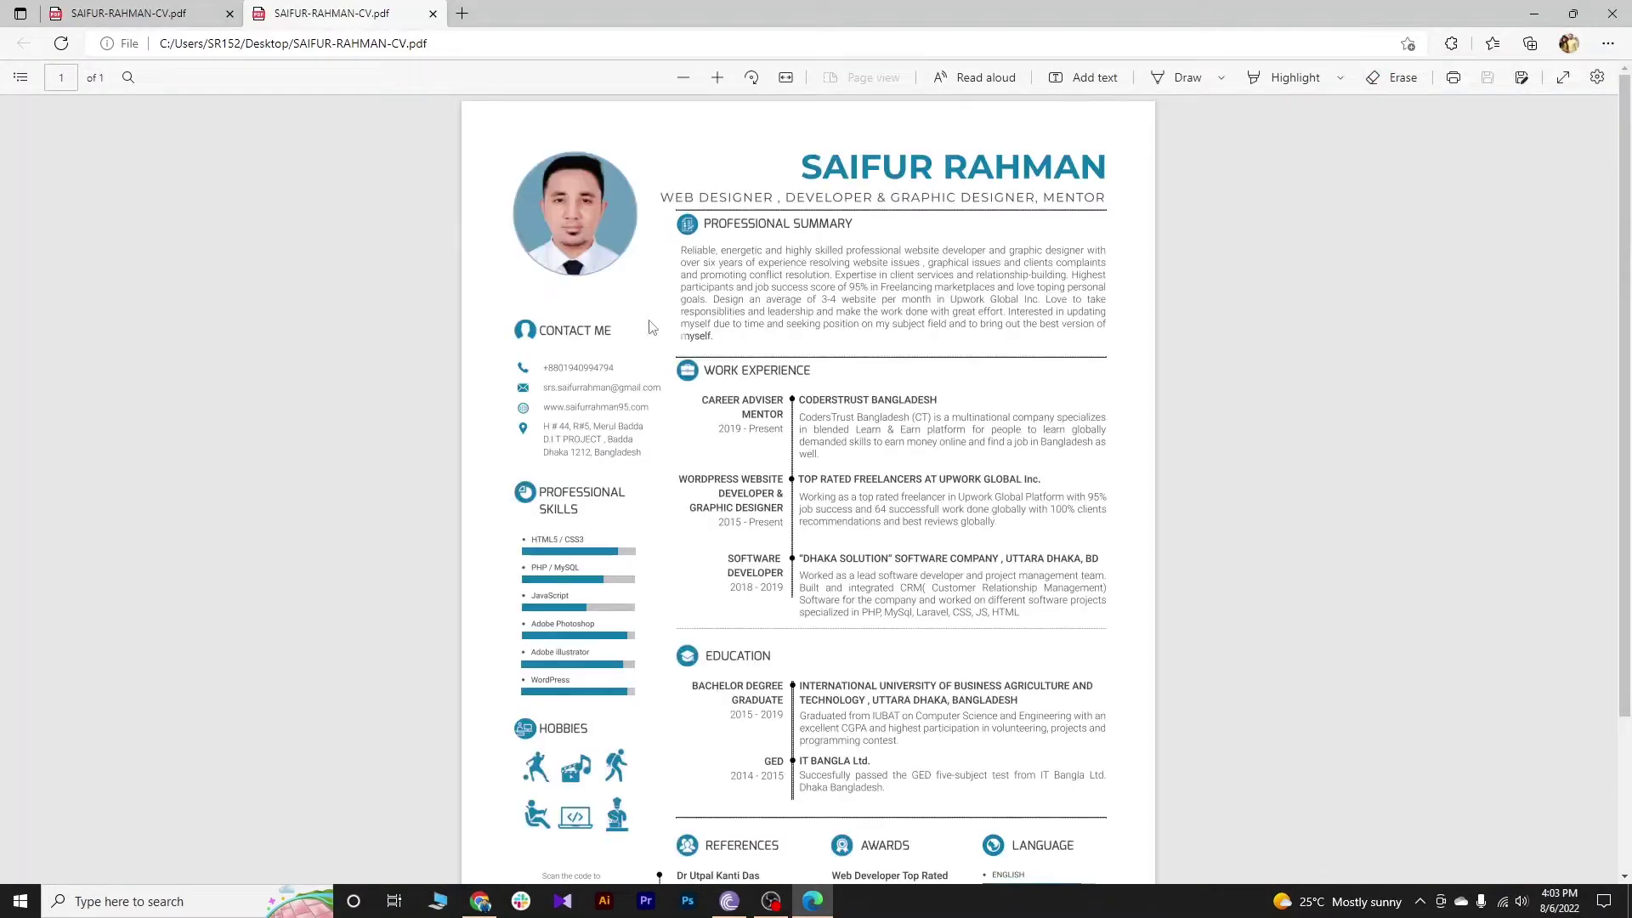
drag(810, 166, 1117, 612)
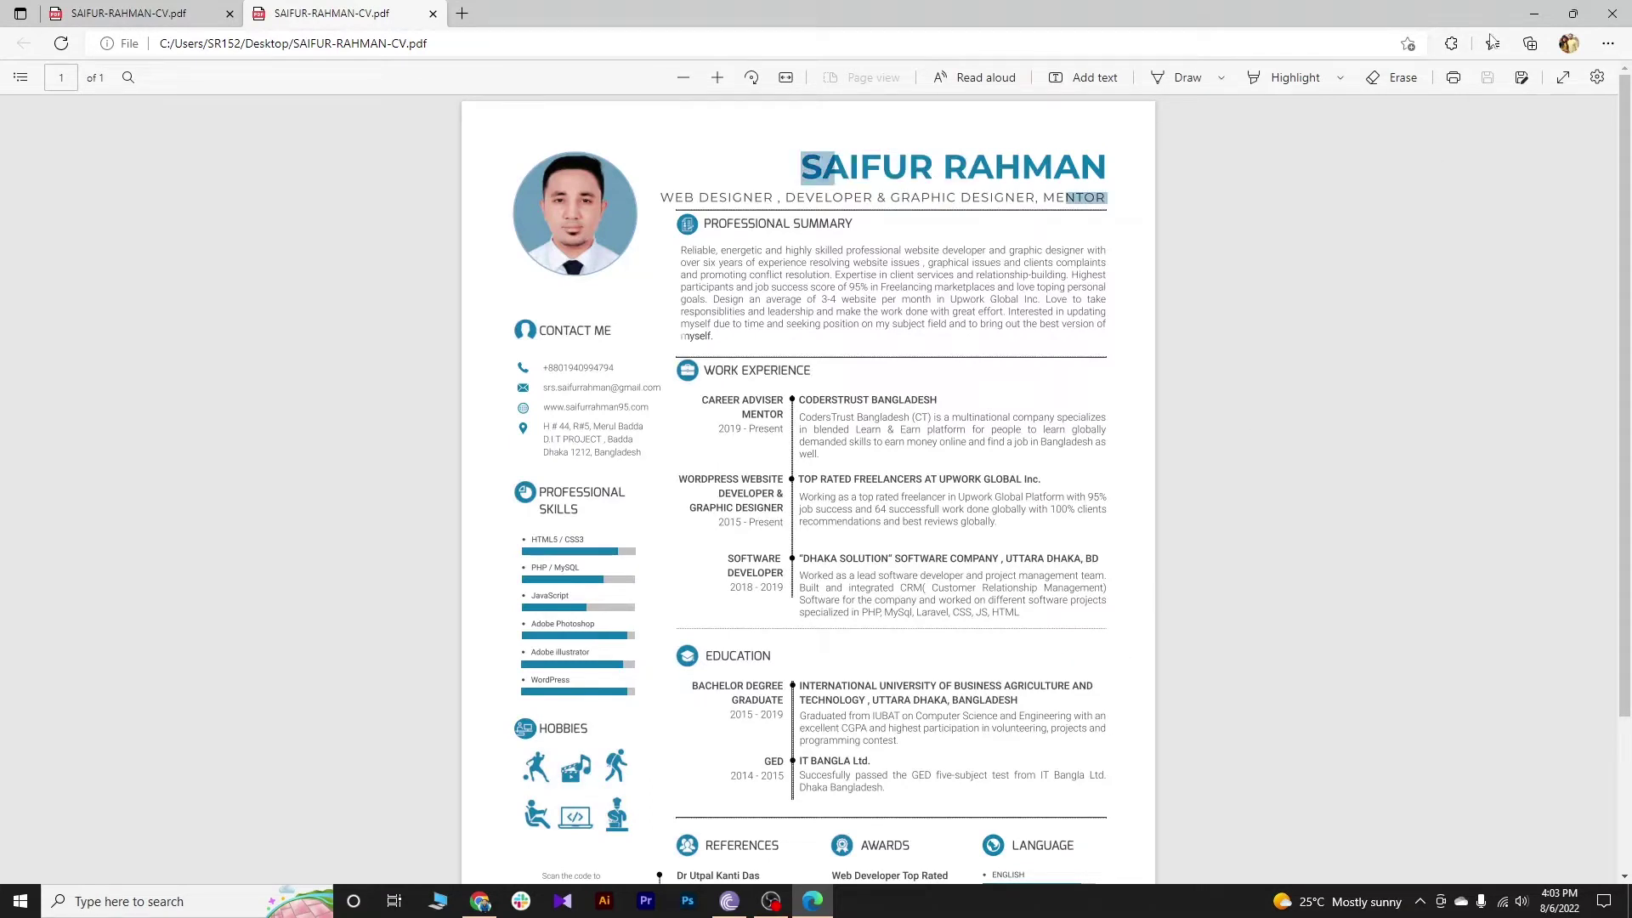
click(433, 14)
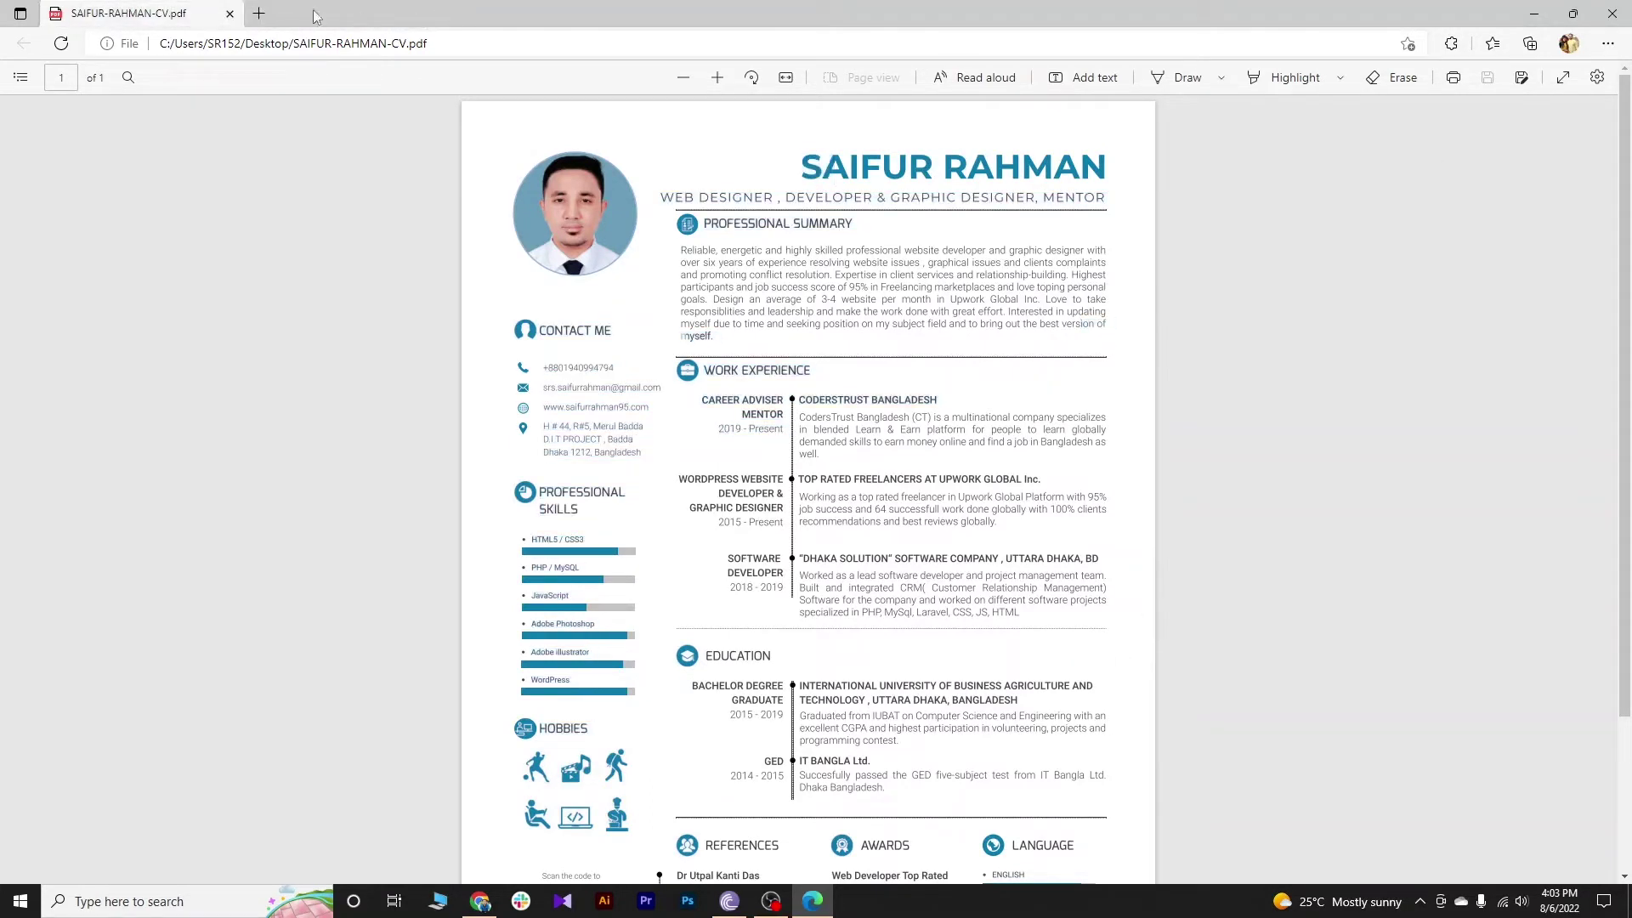
click(1536, 14)
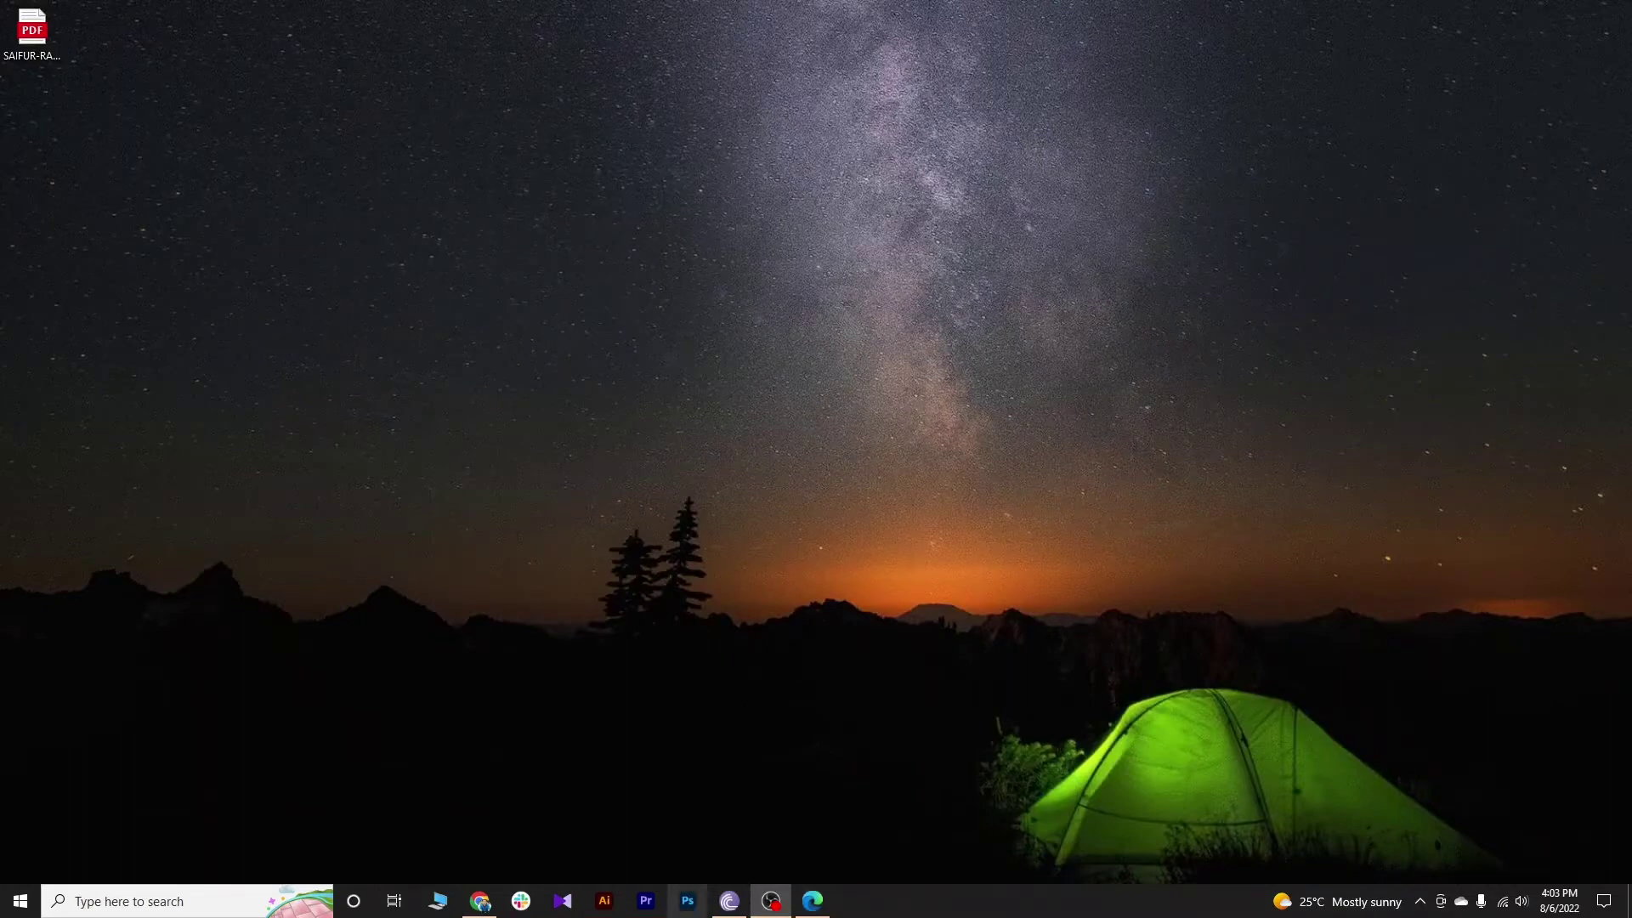
Step: Switch back to Chrome and open the dark navy Content Creator resume template in the editor
click(480, 901)
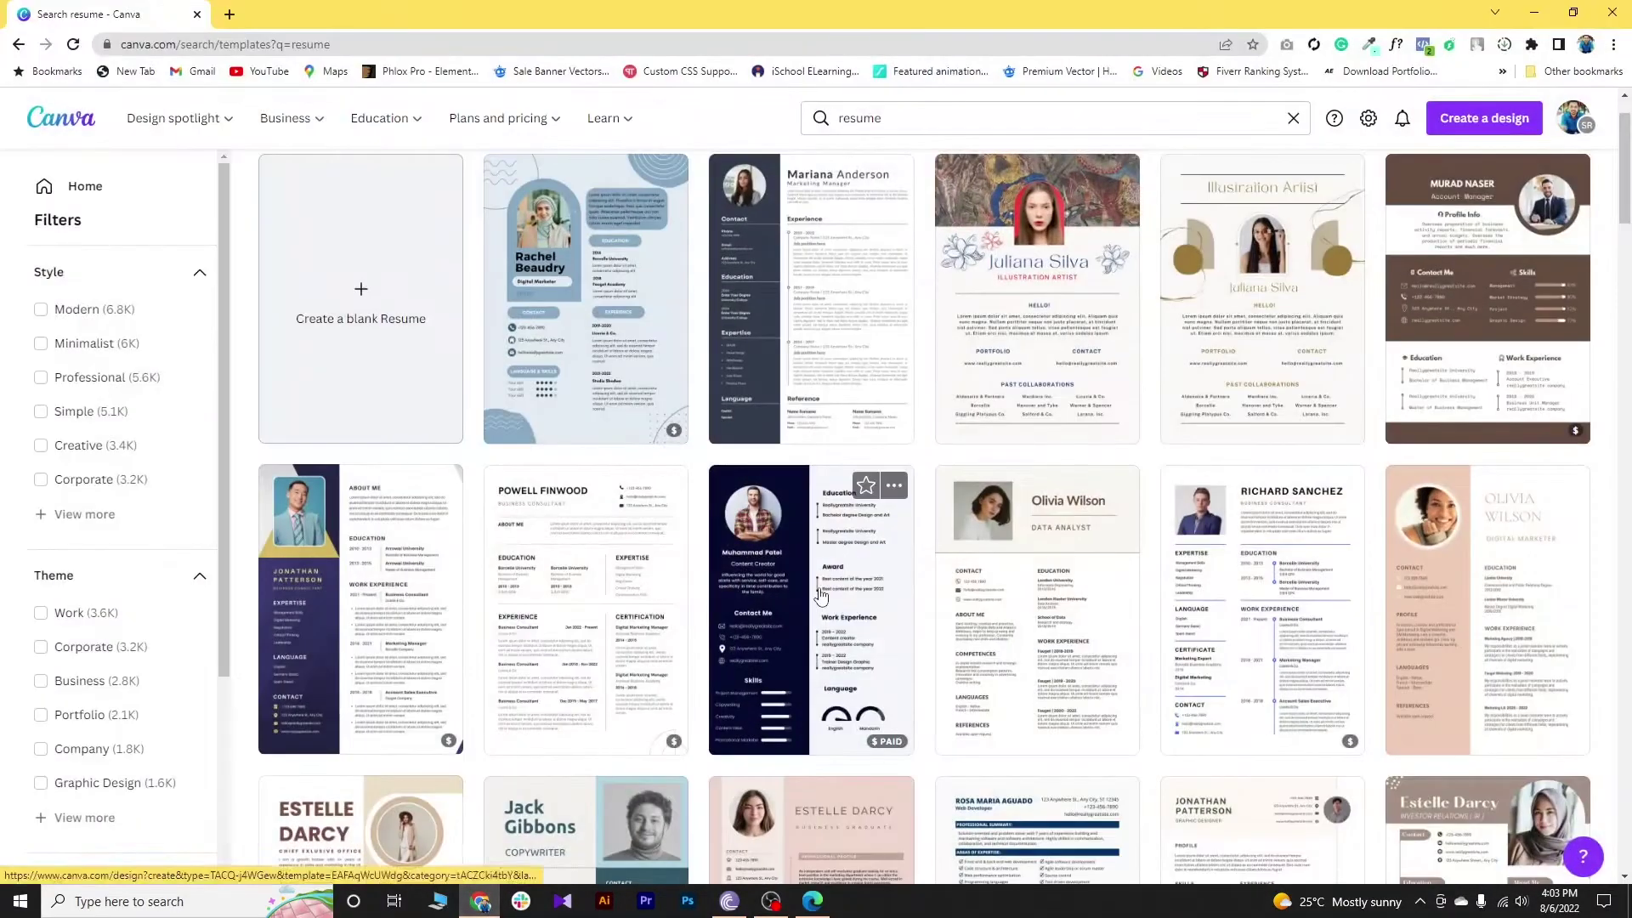
click(821, 597)
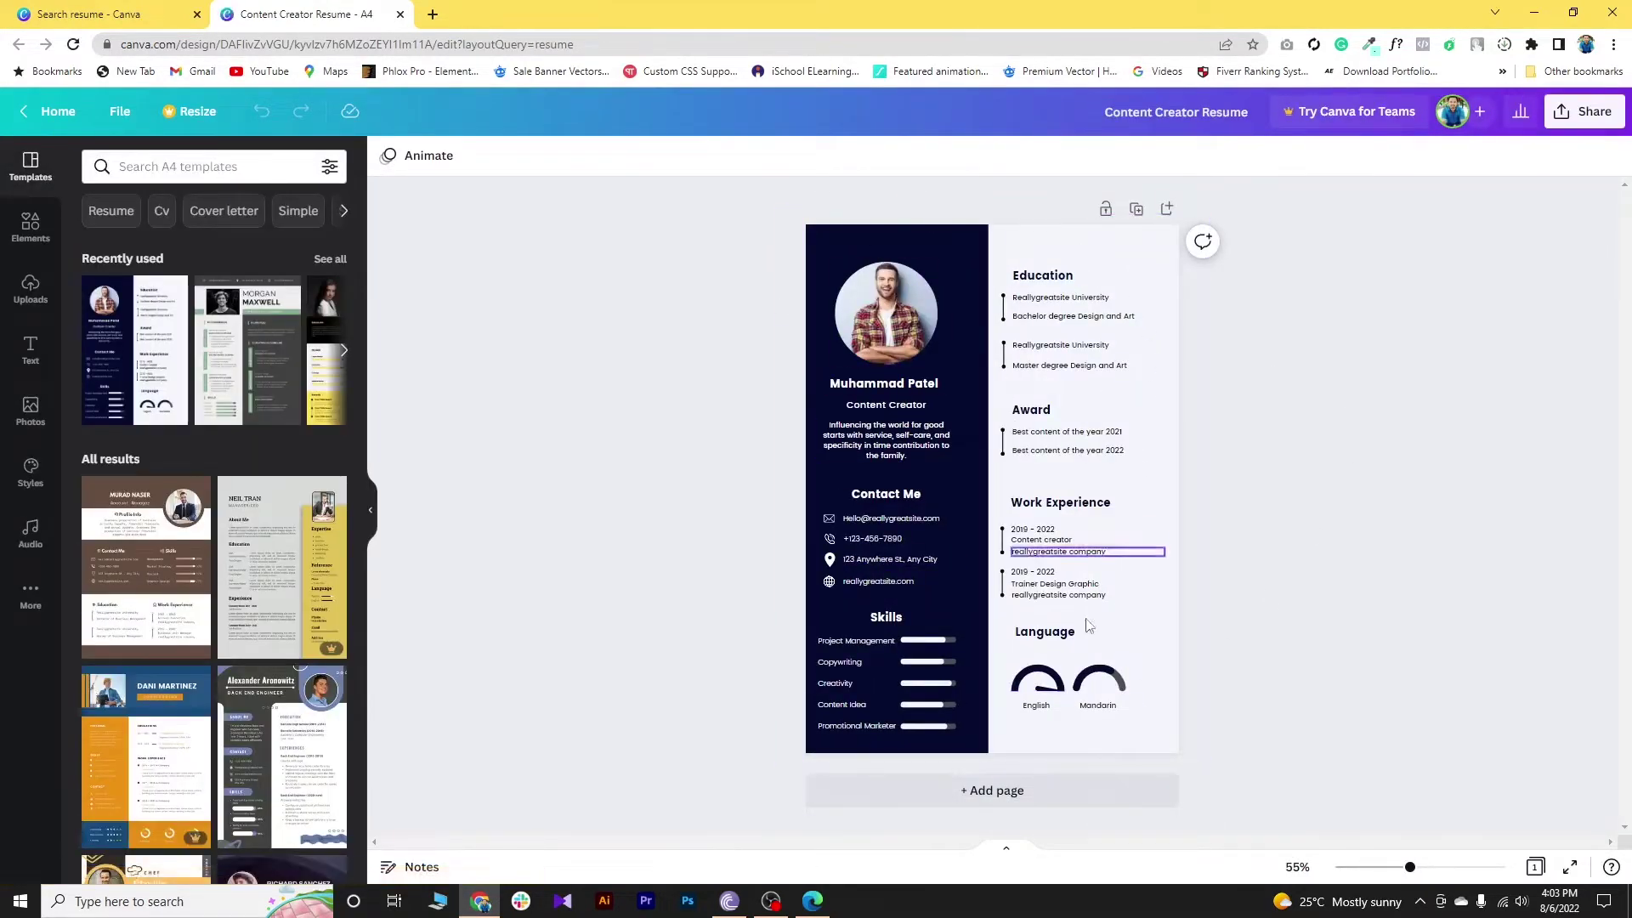
Step: Examine the file types offered for downloading the resume design, and leave the download options without exporting
click(1568, 111)
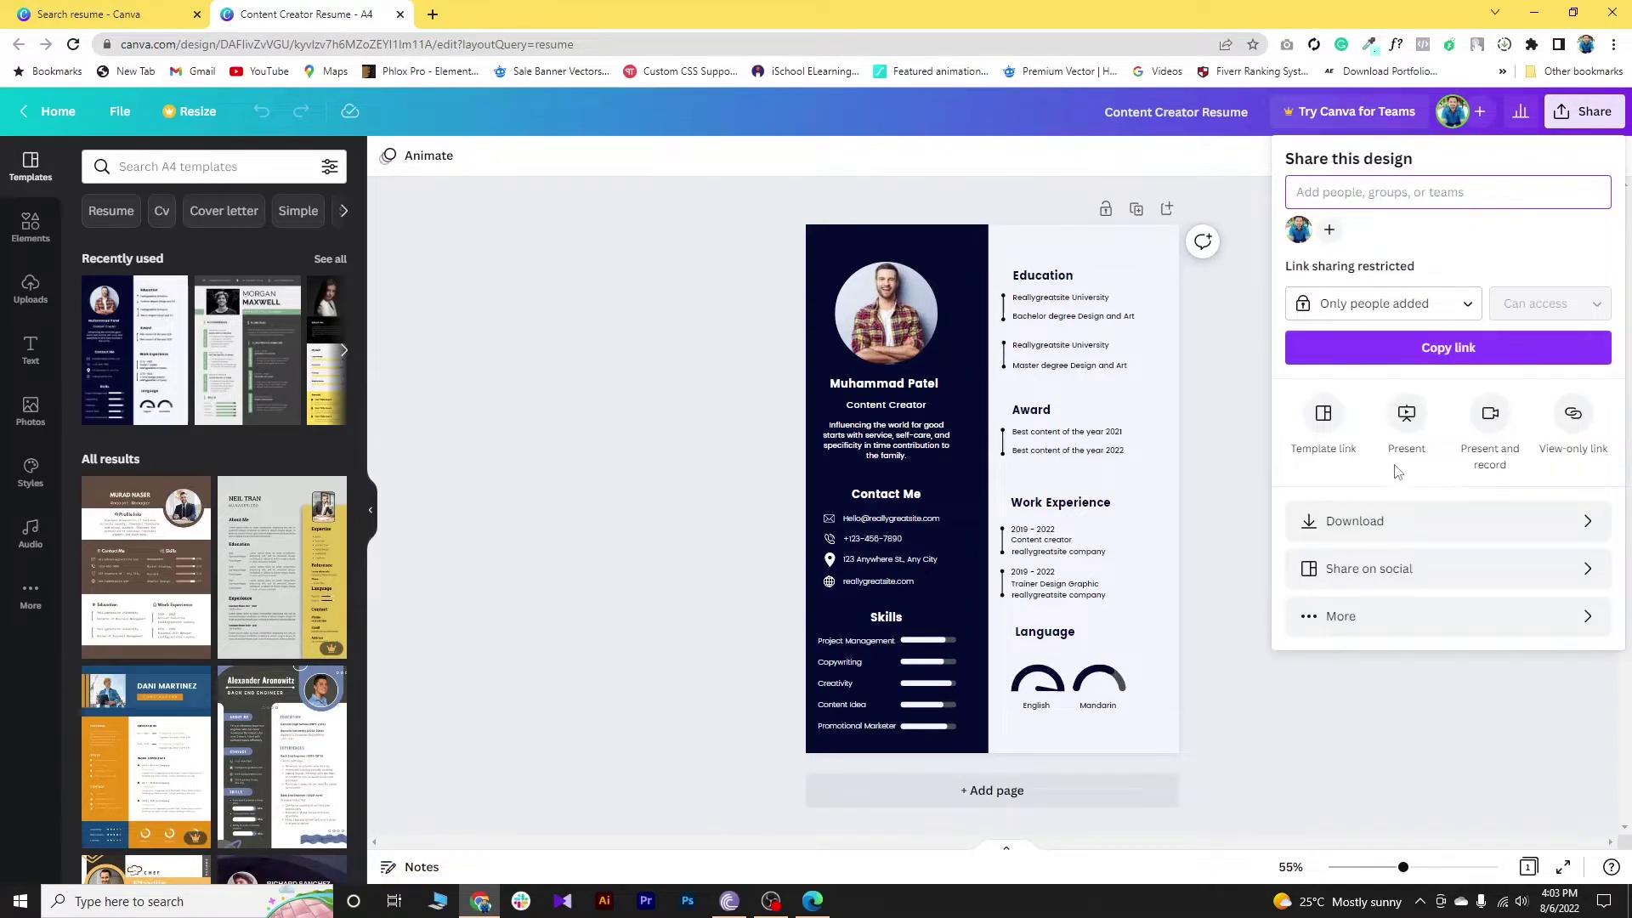
click(1383, 521)
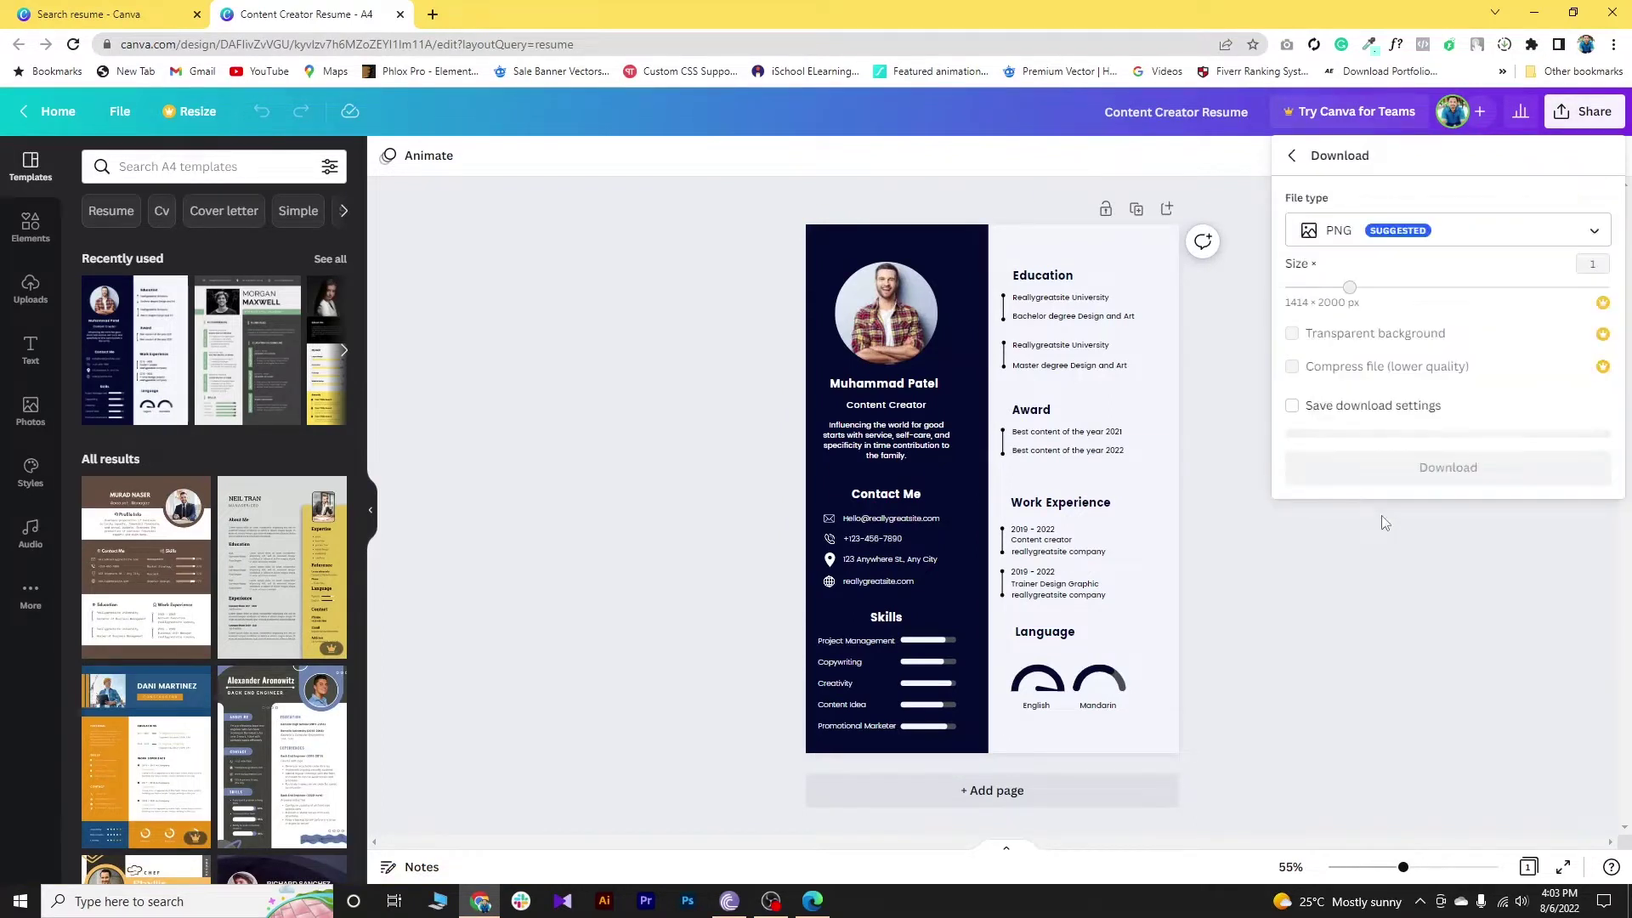
click(1471, 243)
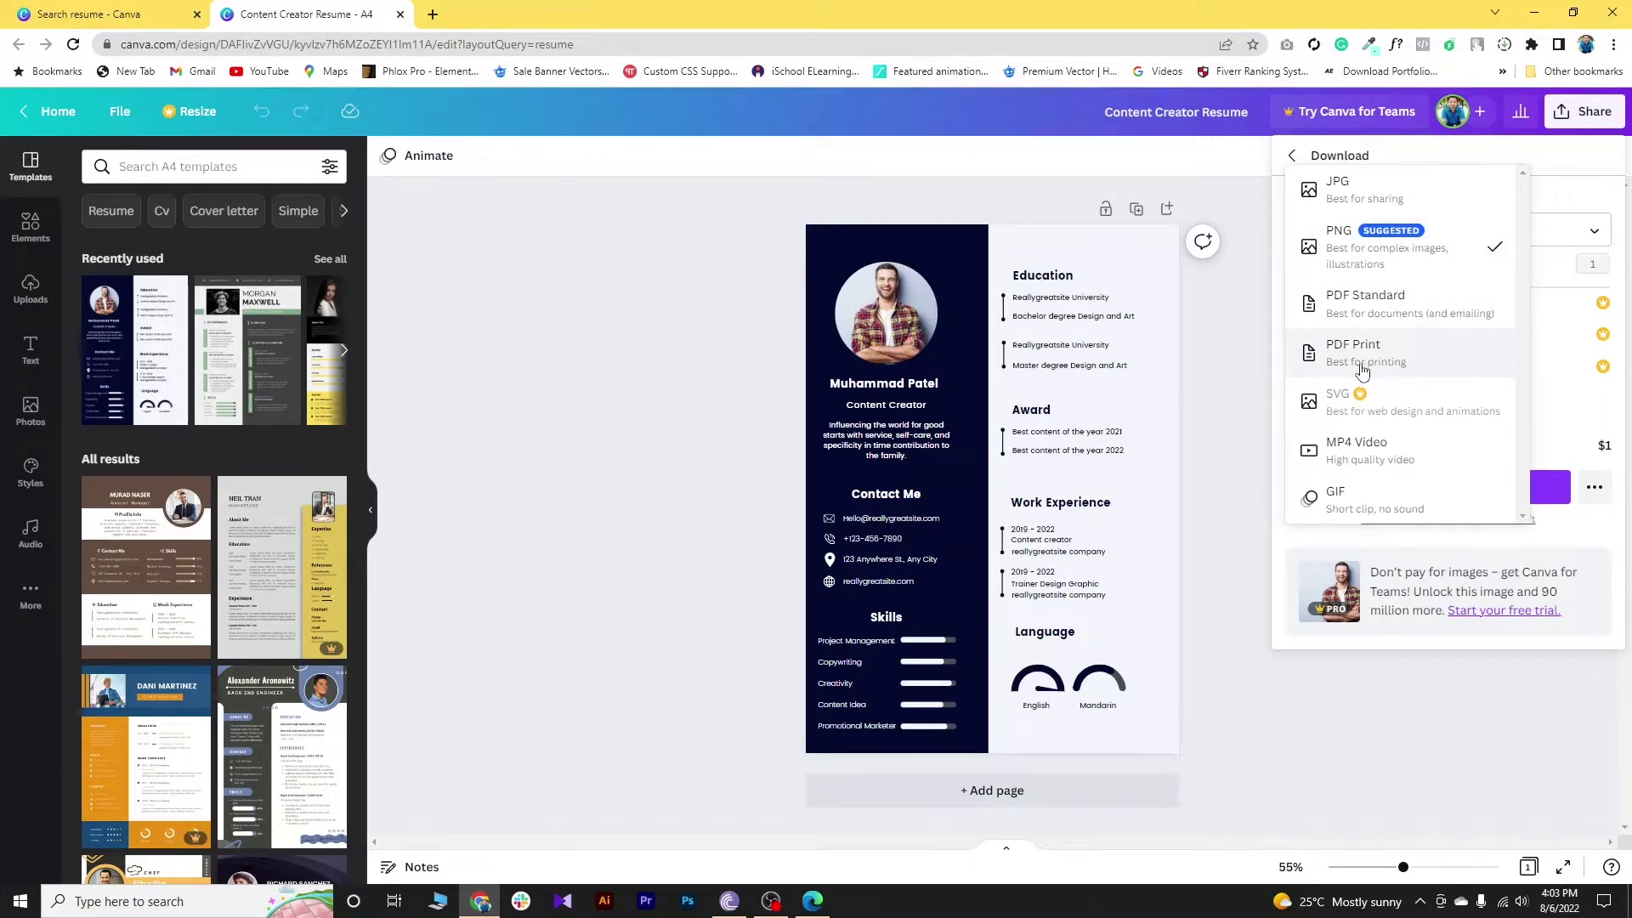
click(1198, 375)
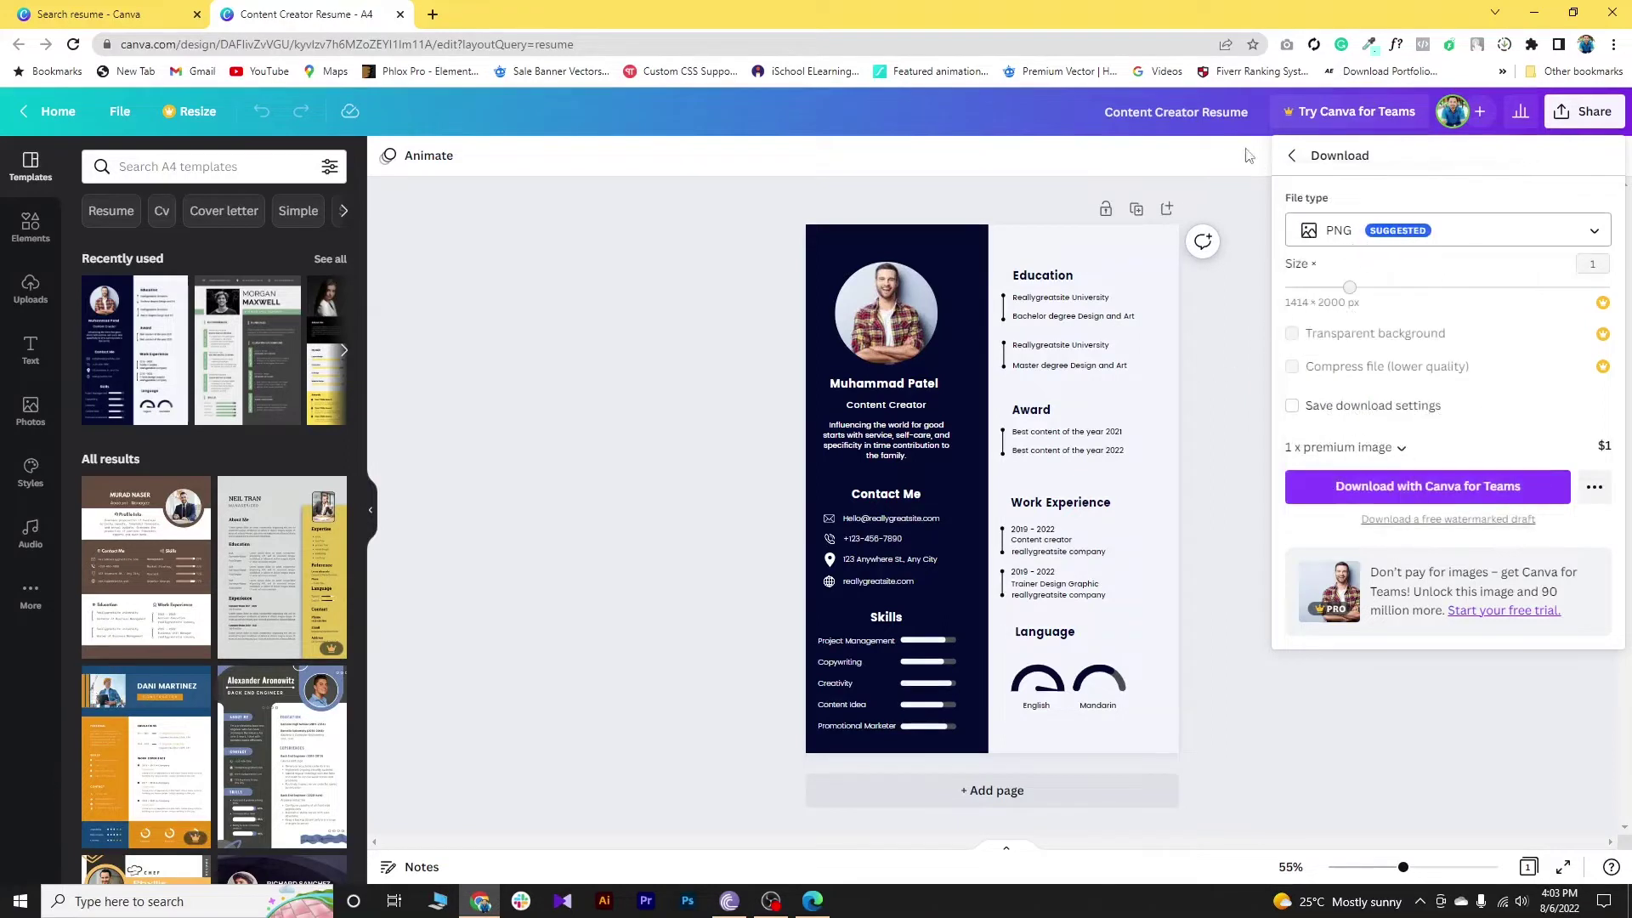
click(1291, 155)
click(1197, 282)
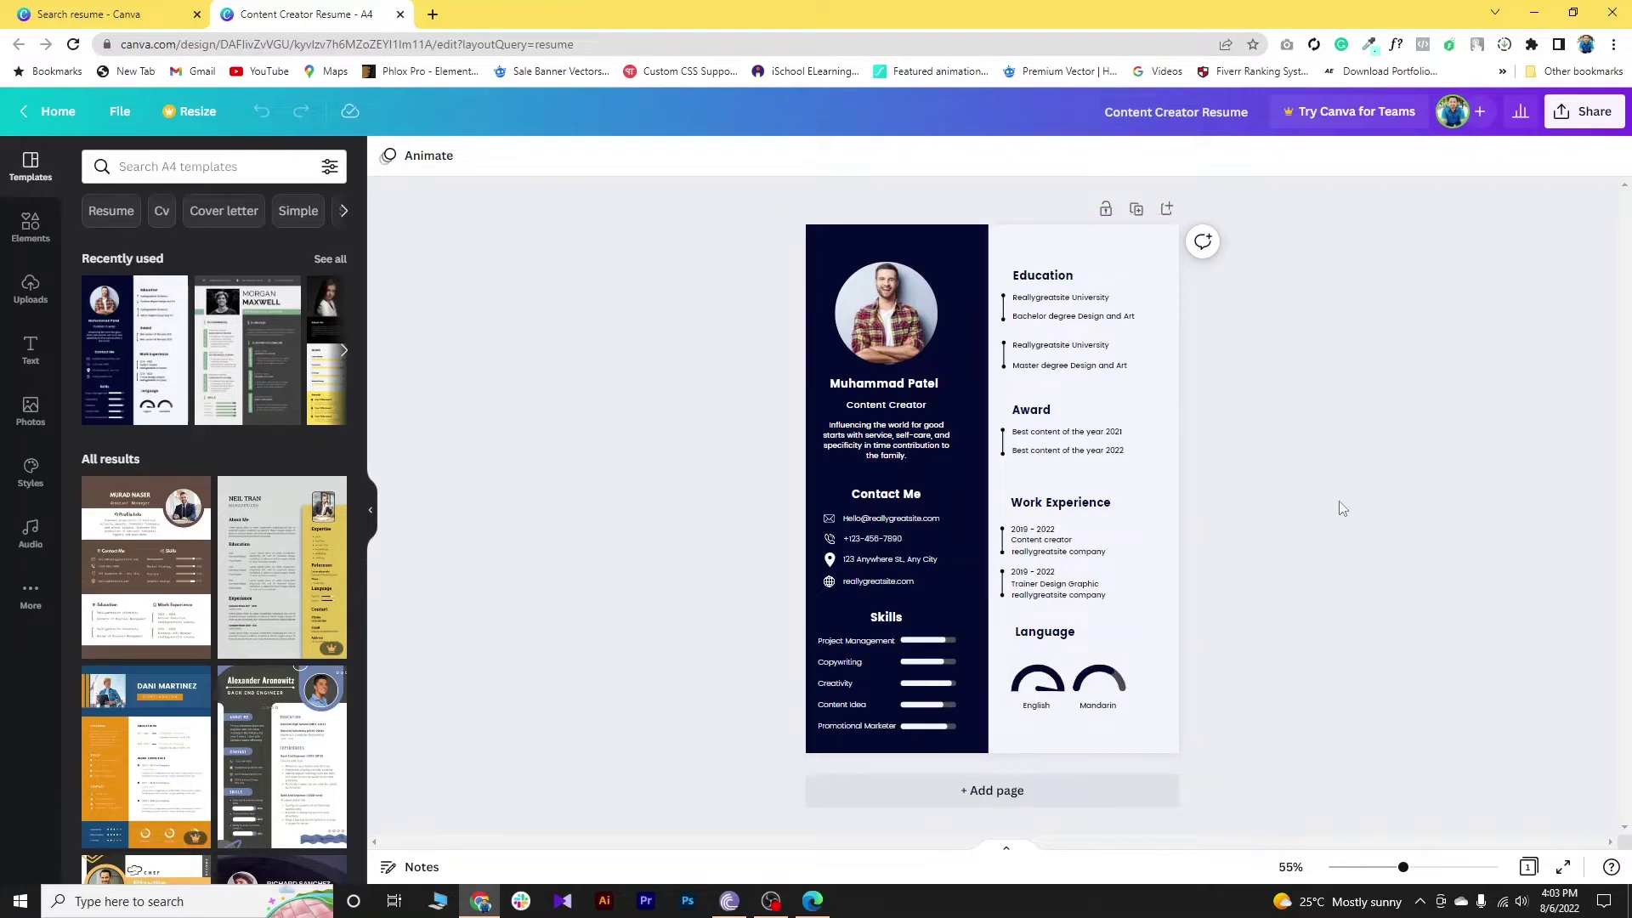
Step: Add a second page below the Content Creator resume page
click(984, 793)
scroll(1027, 731, up, 5)
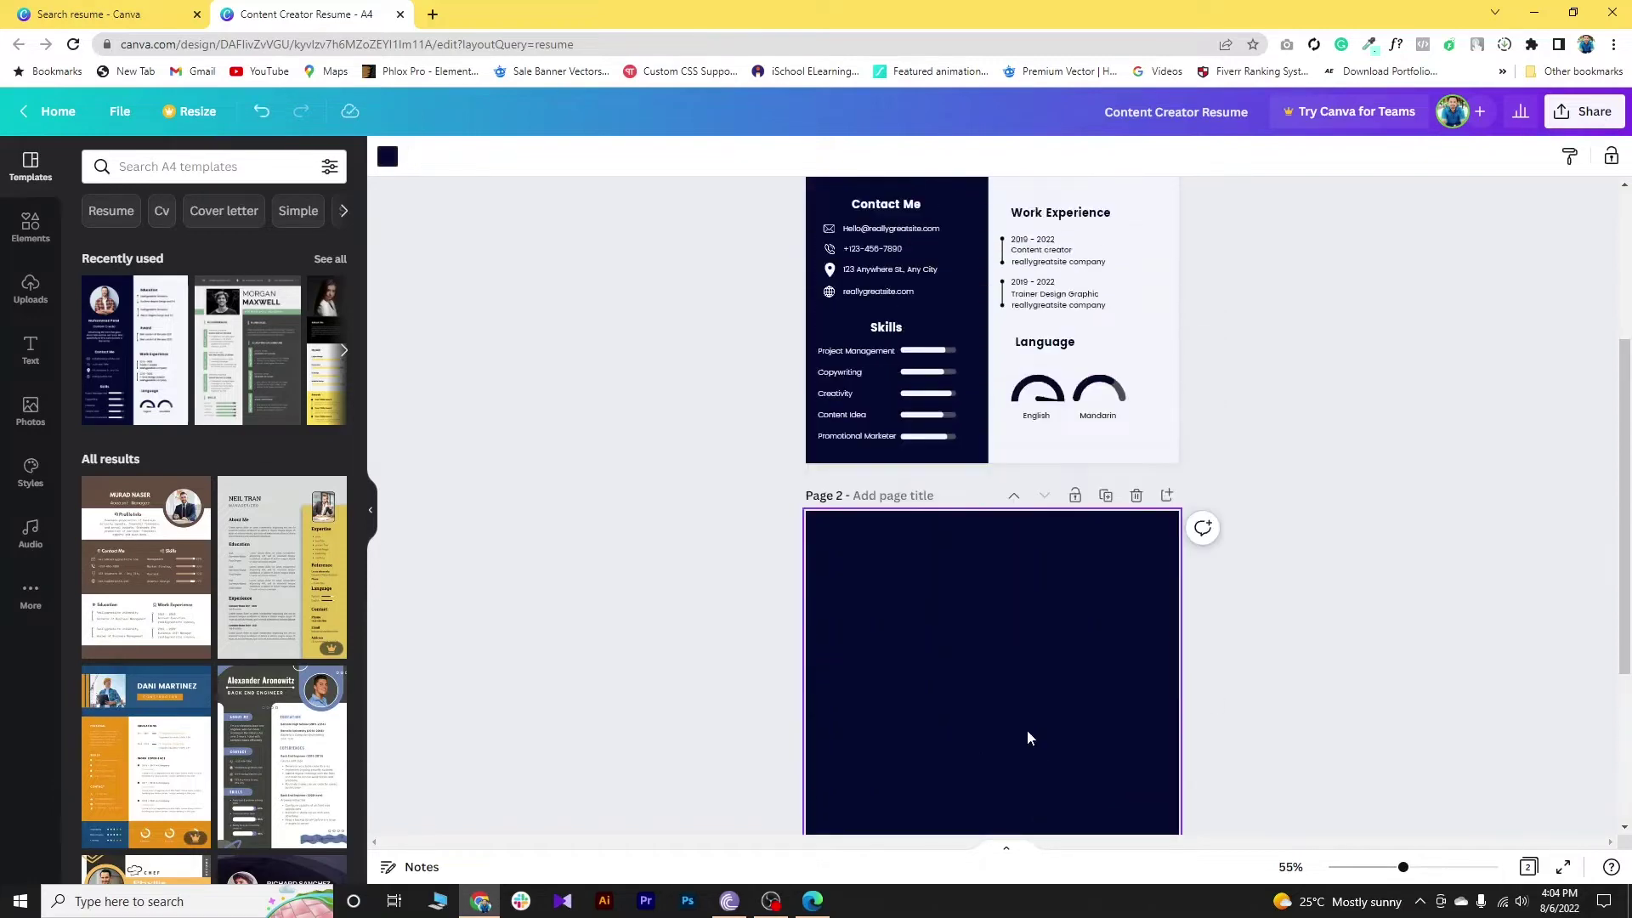
Step: Change the background color of page 2 from the document colors to white
scroll(950, 278, down, 3)
scroll(942, 254, up, 4)
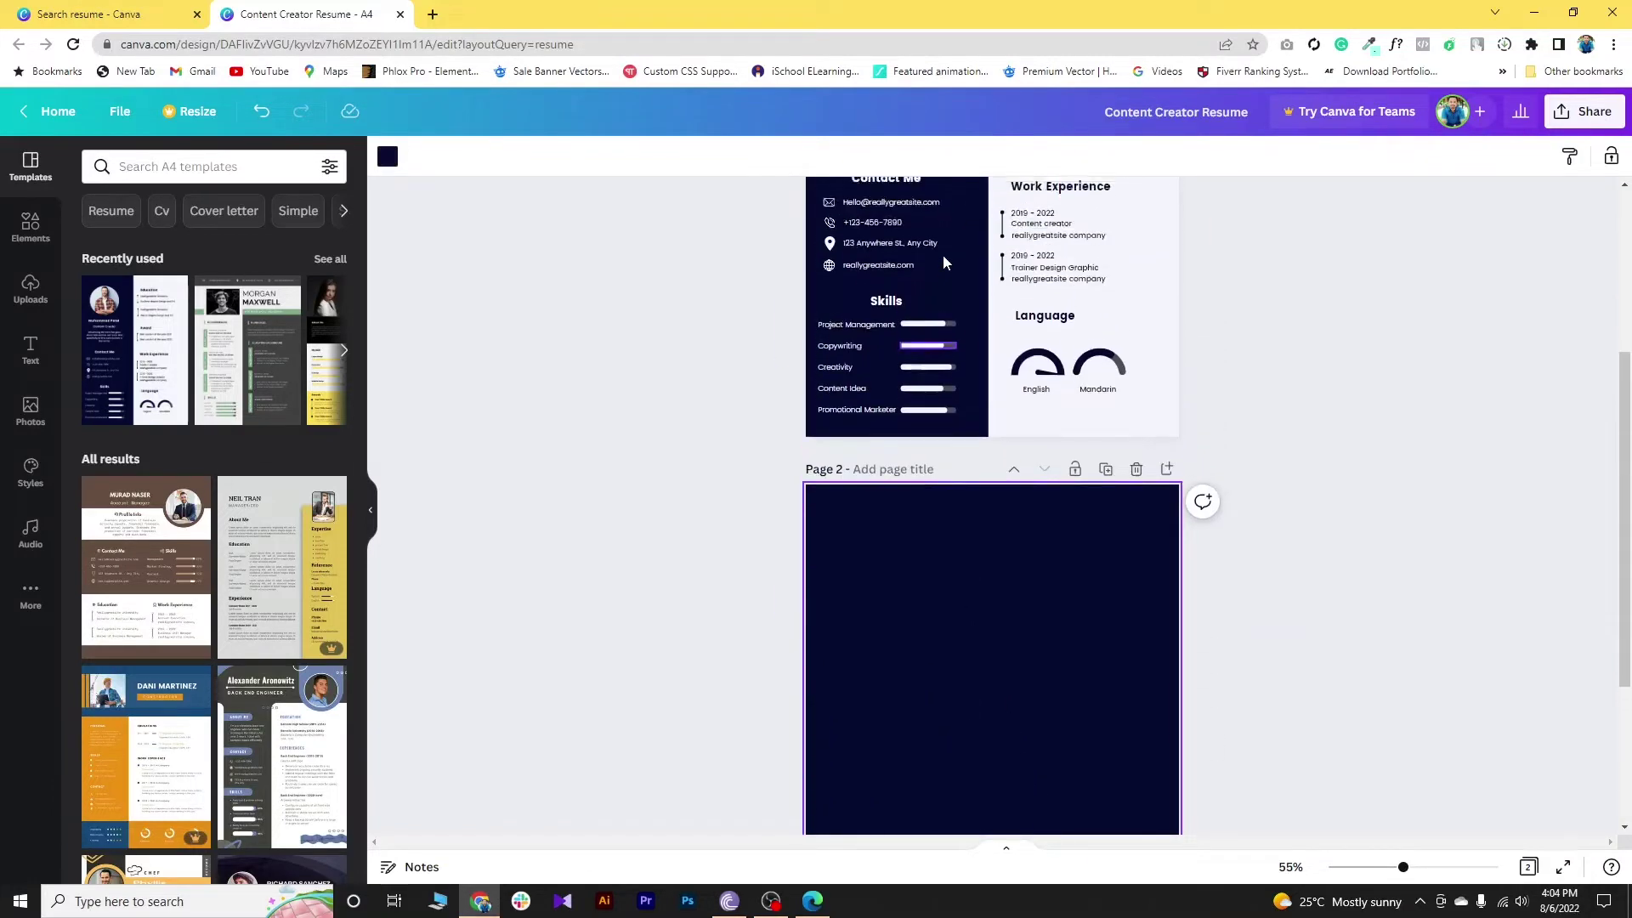
scroll(947, 271, down, 4)
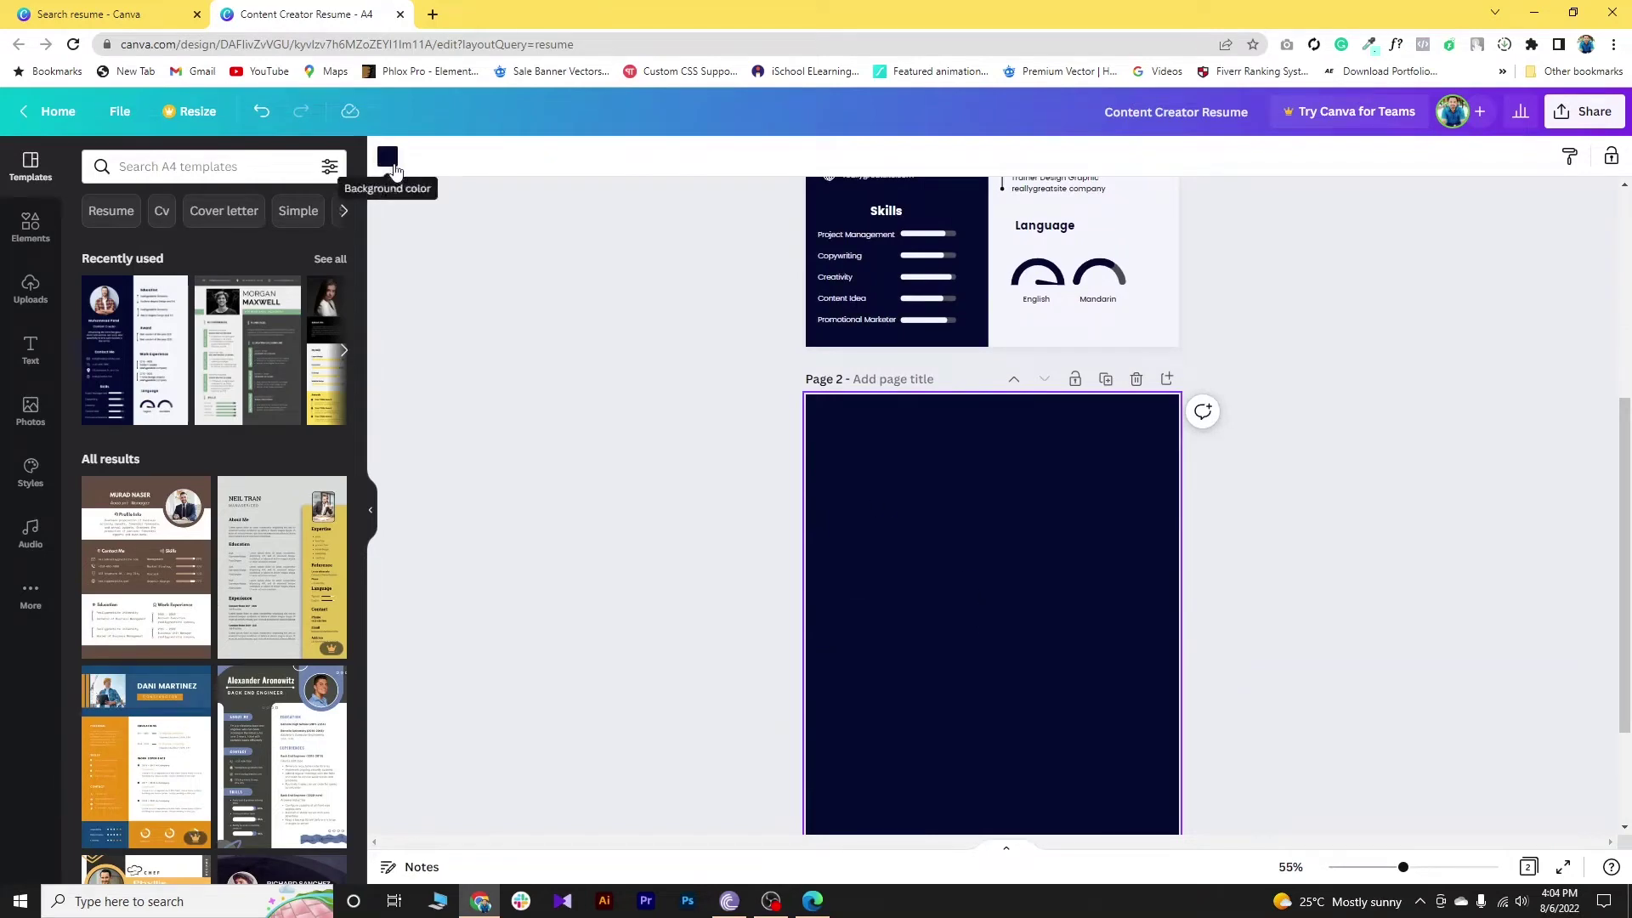
scroll(958, 762, up, 4)
scroll(958, 761, down, 3)
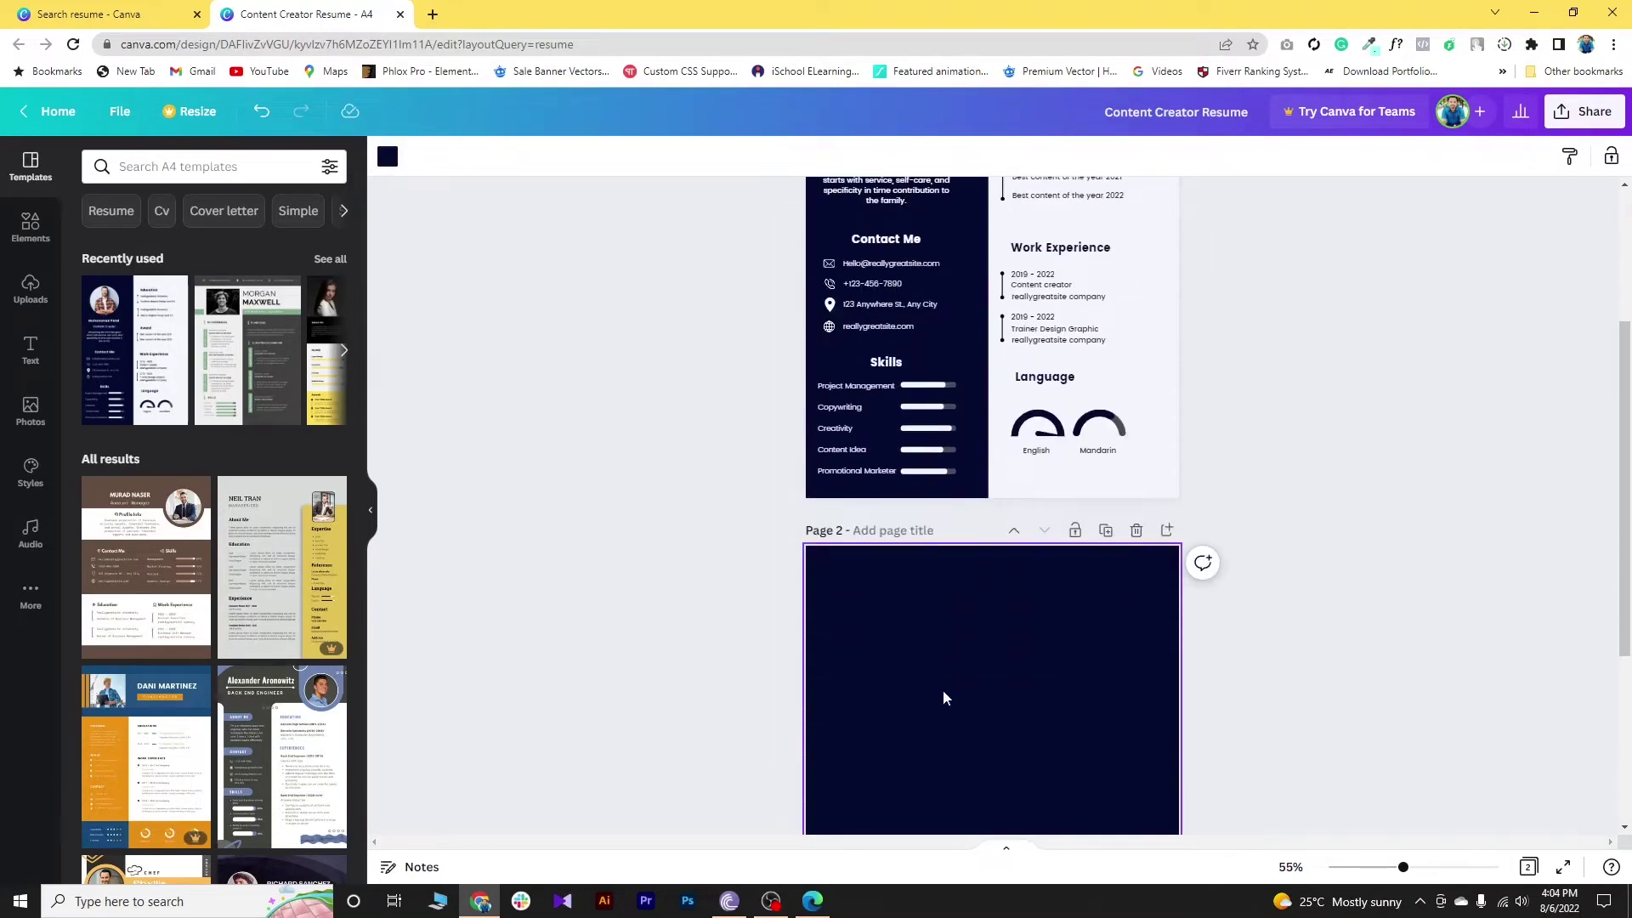
click(387, 158)
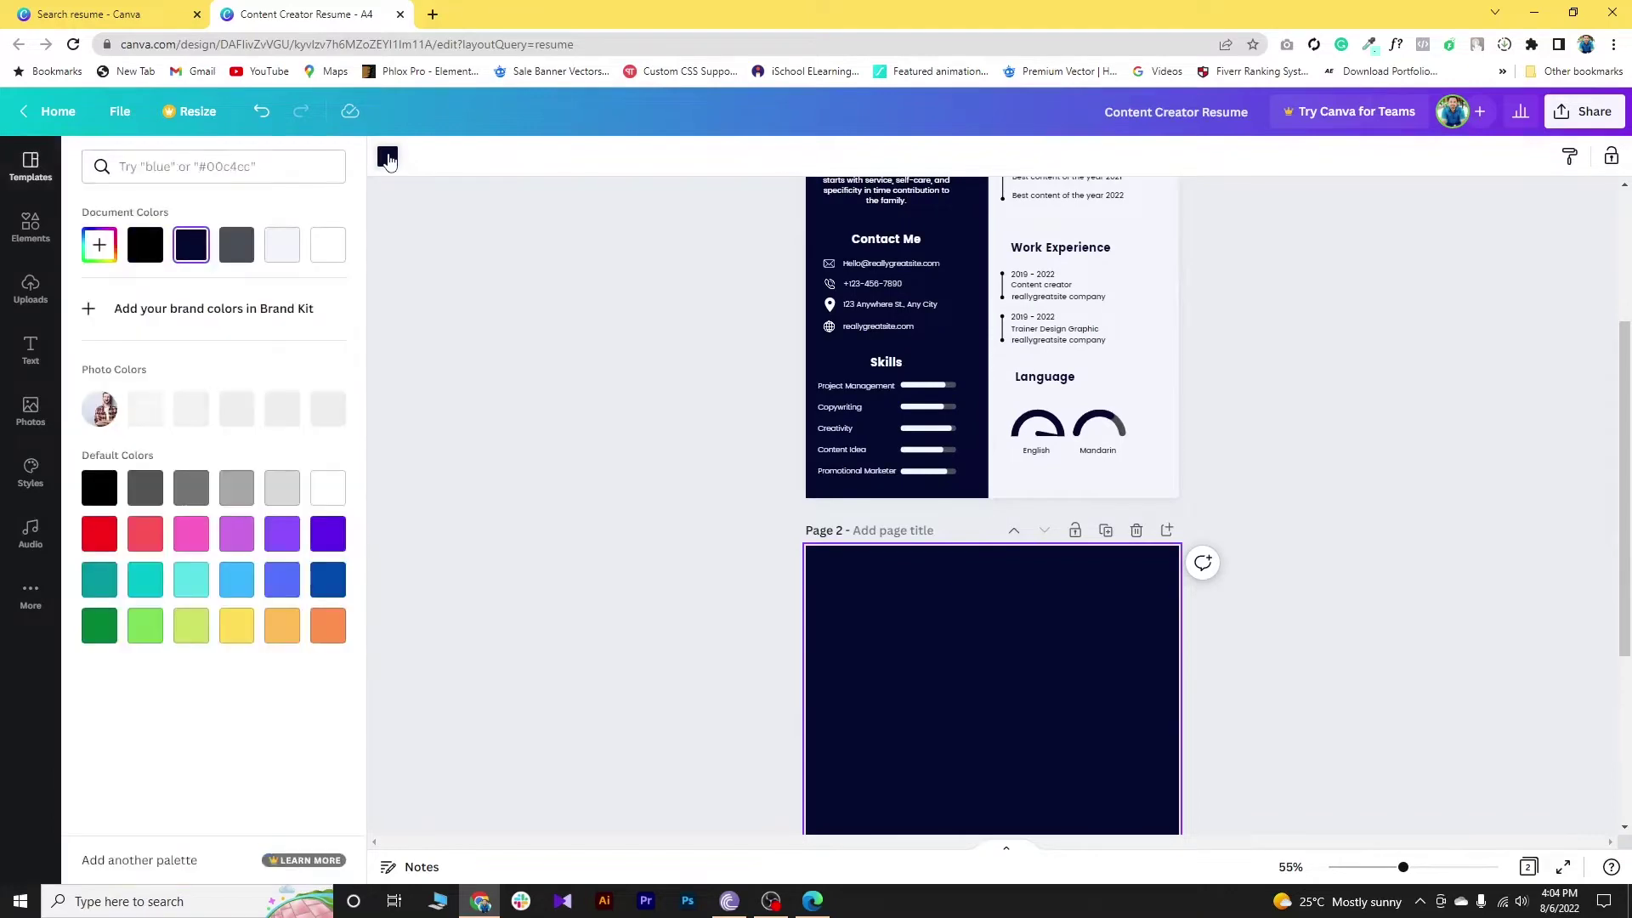
click(325, 246)
scroll(1013, 651, up, 1)
scroll(1010, 671, down, 5)
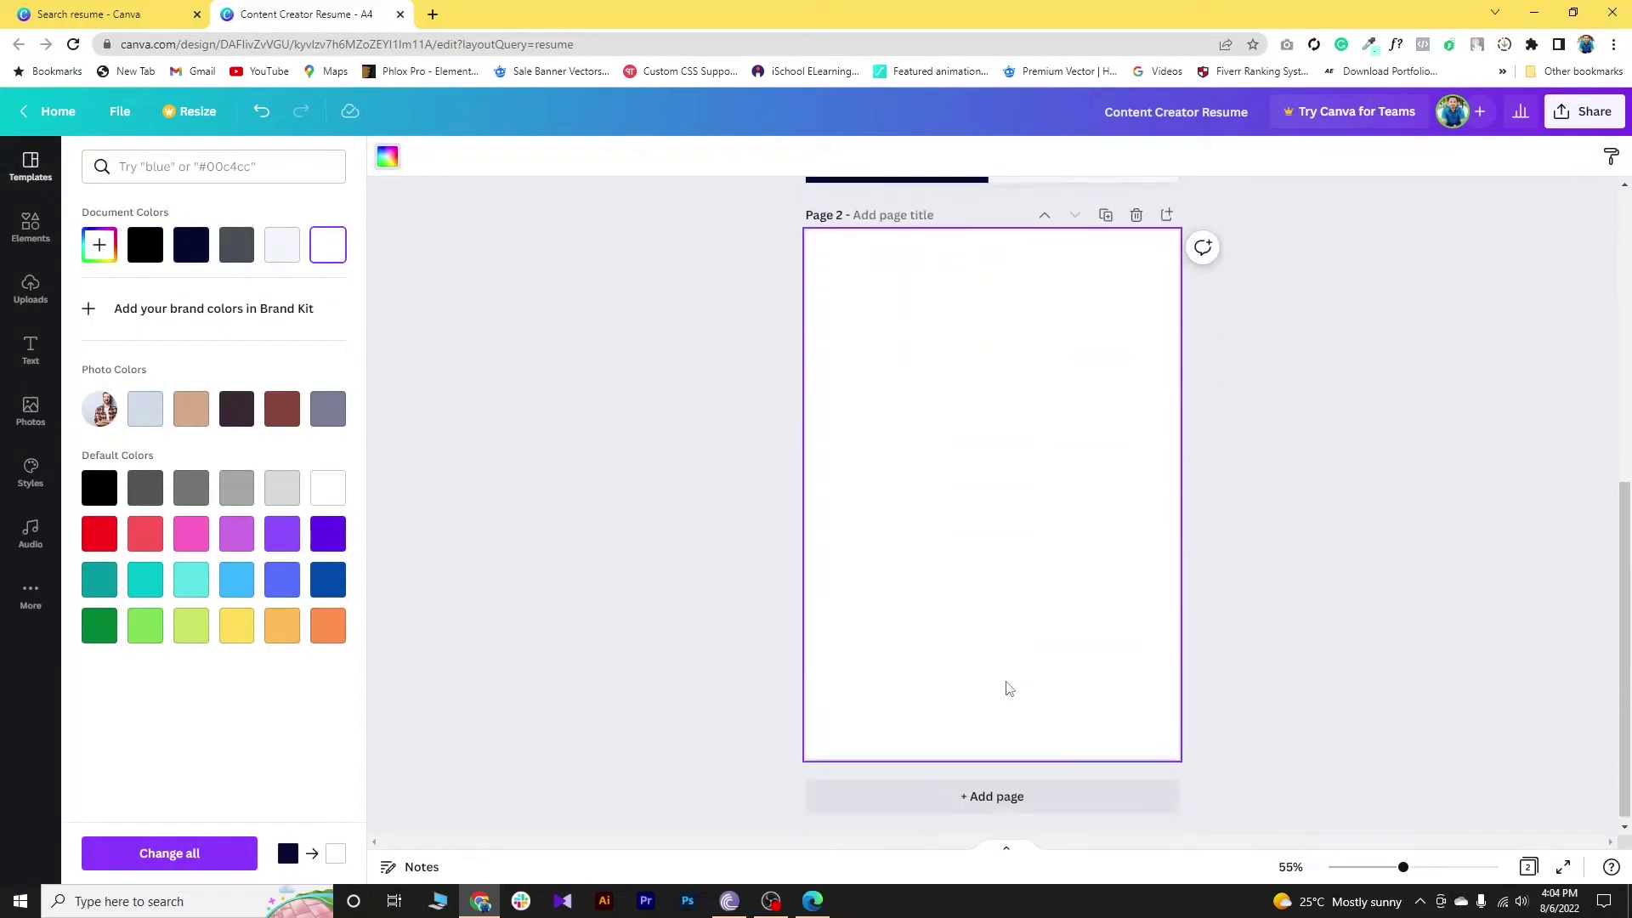
Step: Add a filled square from the basic shapes near the upper part of page 2
scroll(1010, 623, up, 8)
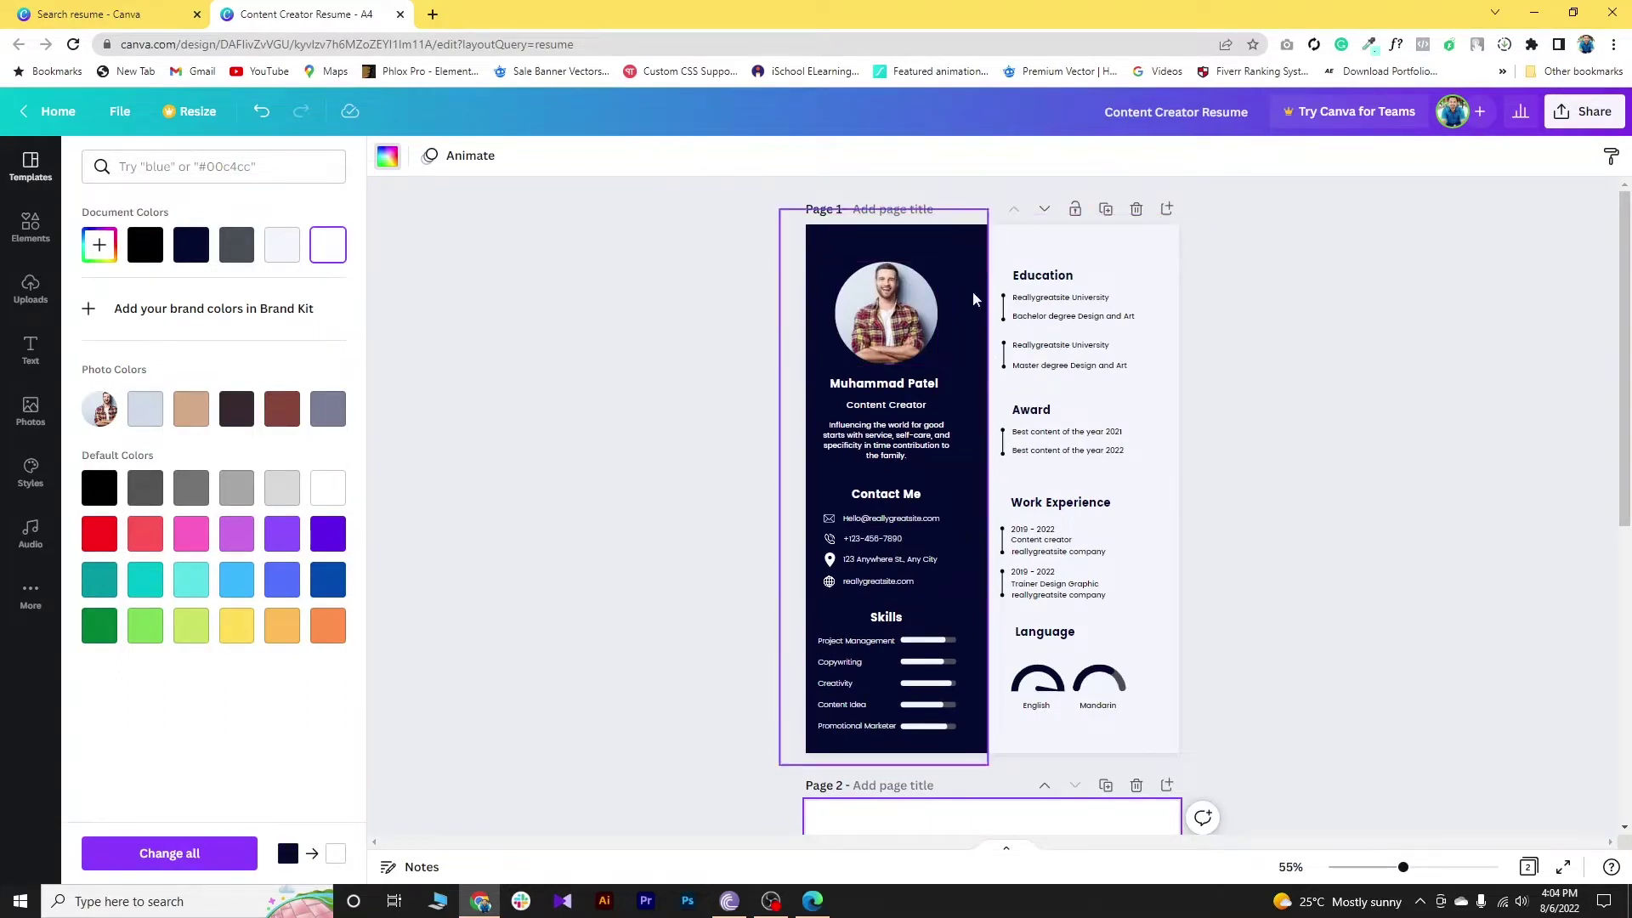
scroll(430, 358, down, 1)
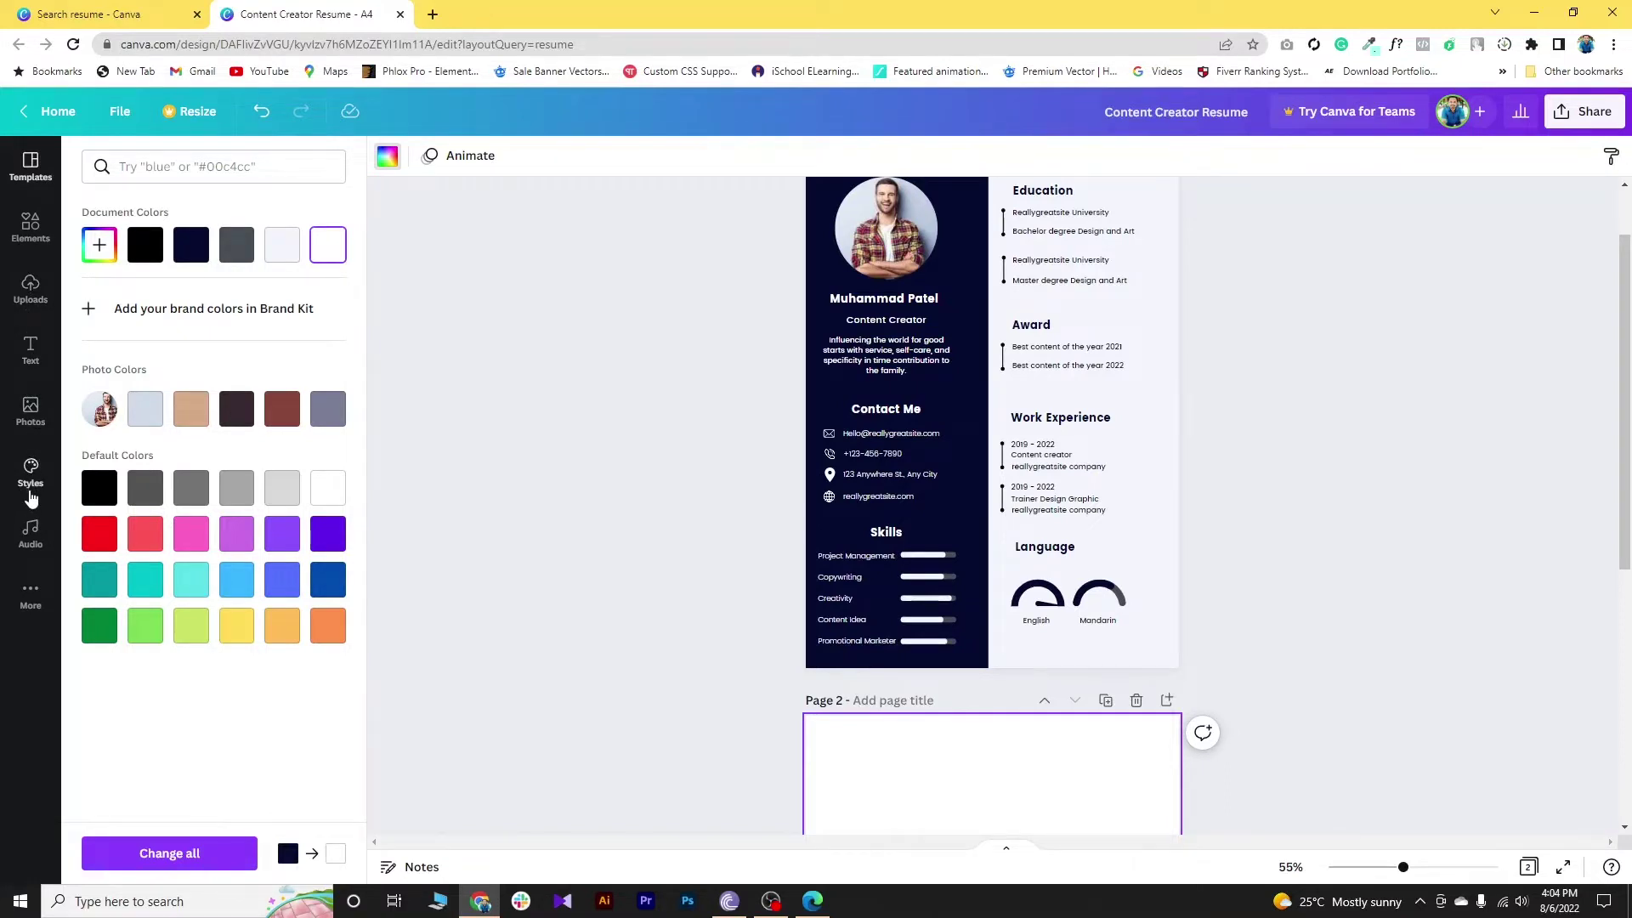
click(29, 229)
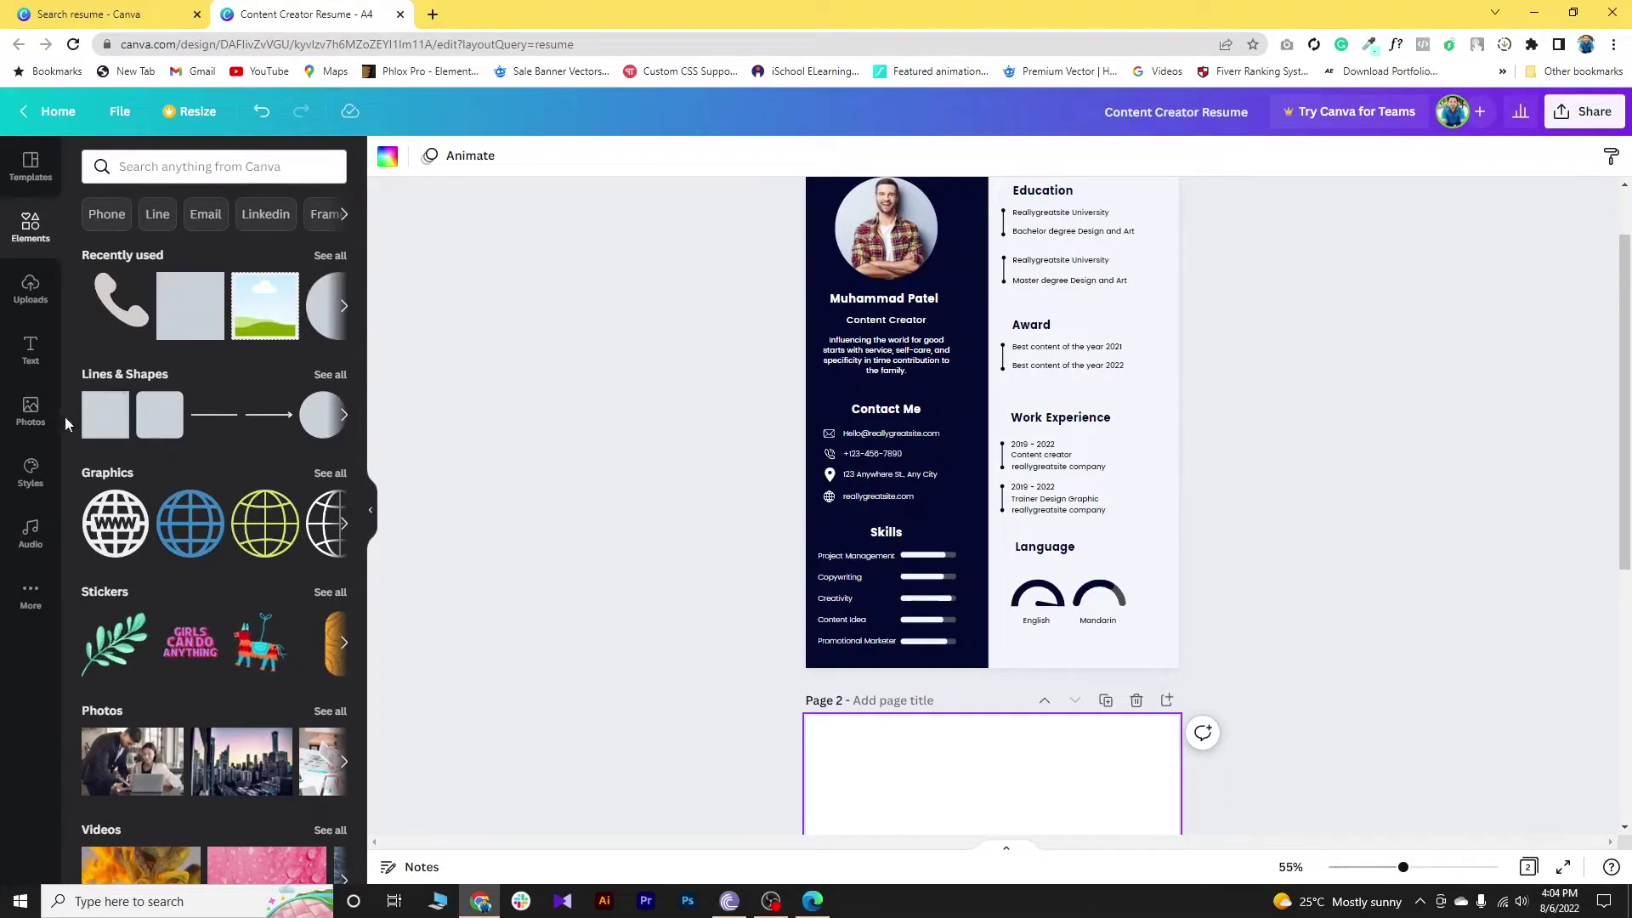
drag(102, 430, 898, 780)
scroll(932, 643, down, 5)
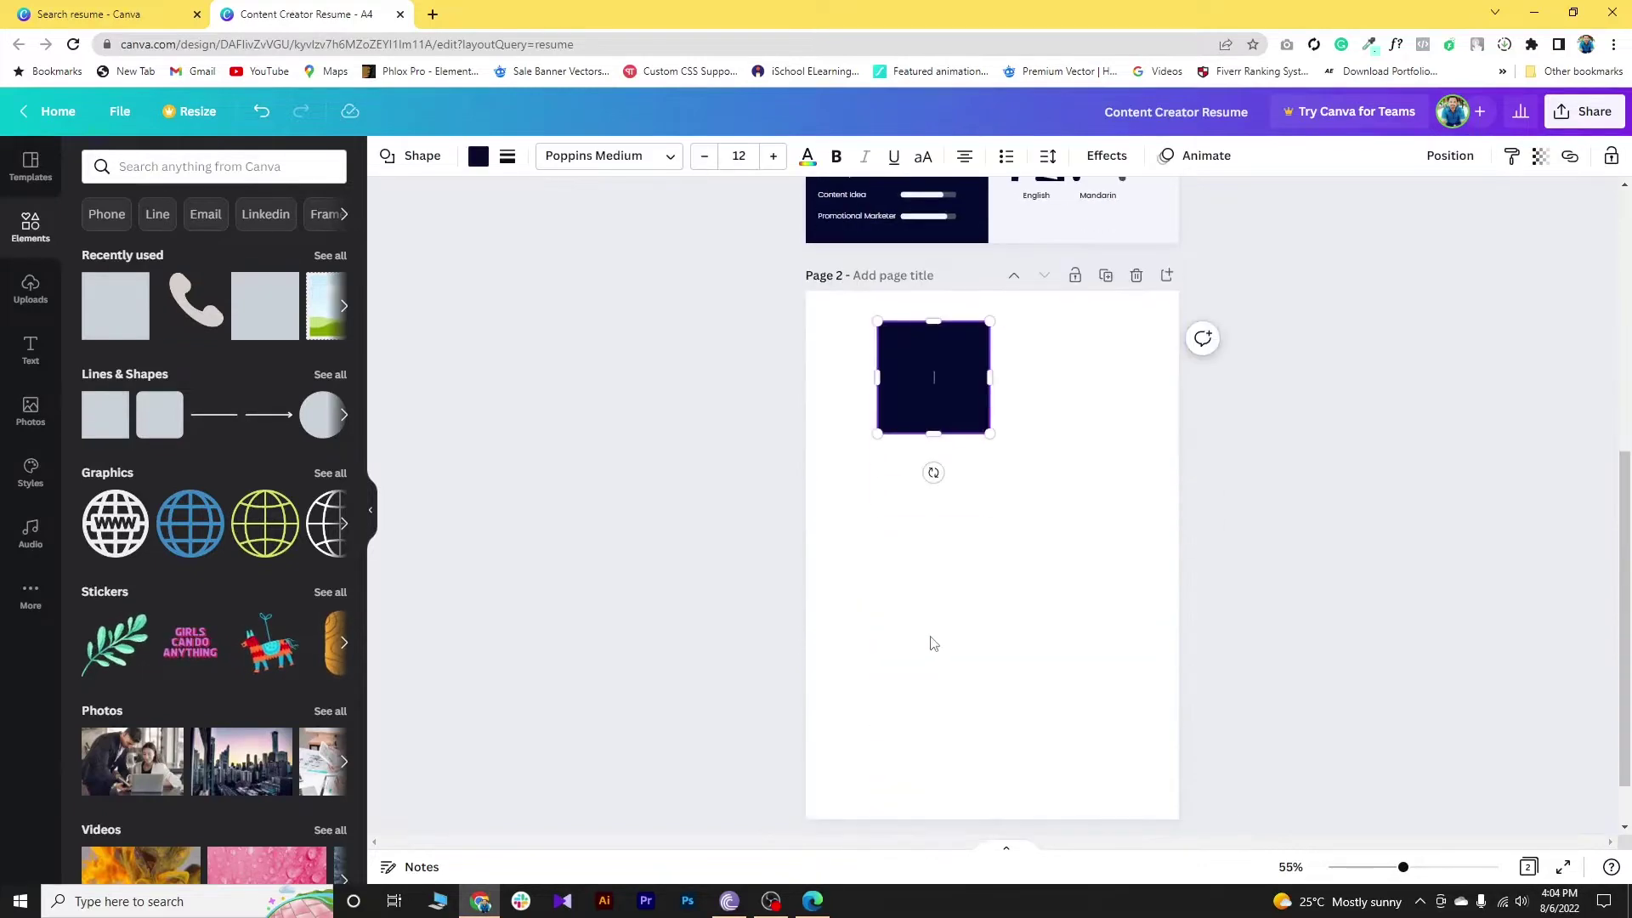
Step: Move the navy square to page 2's top-left corner and stretch it into a full-height sidebar
scroll(931, 391, up, 6)
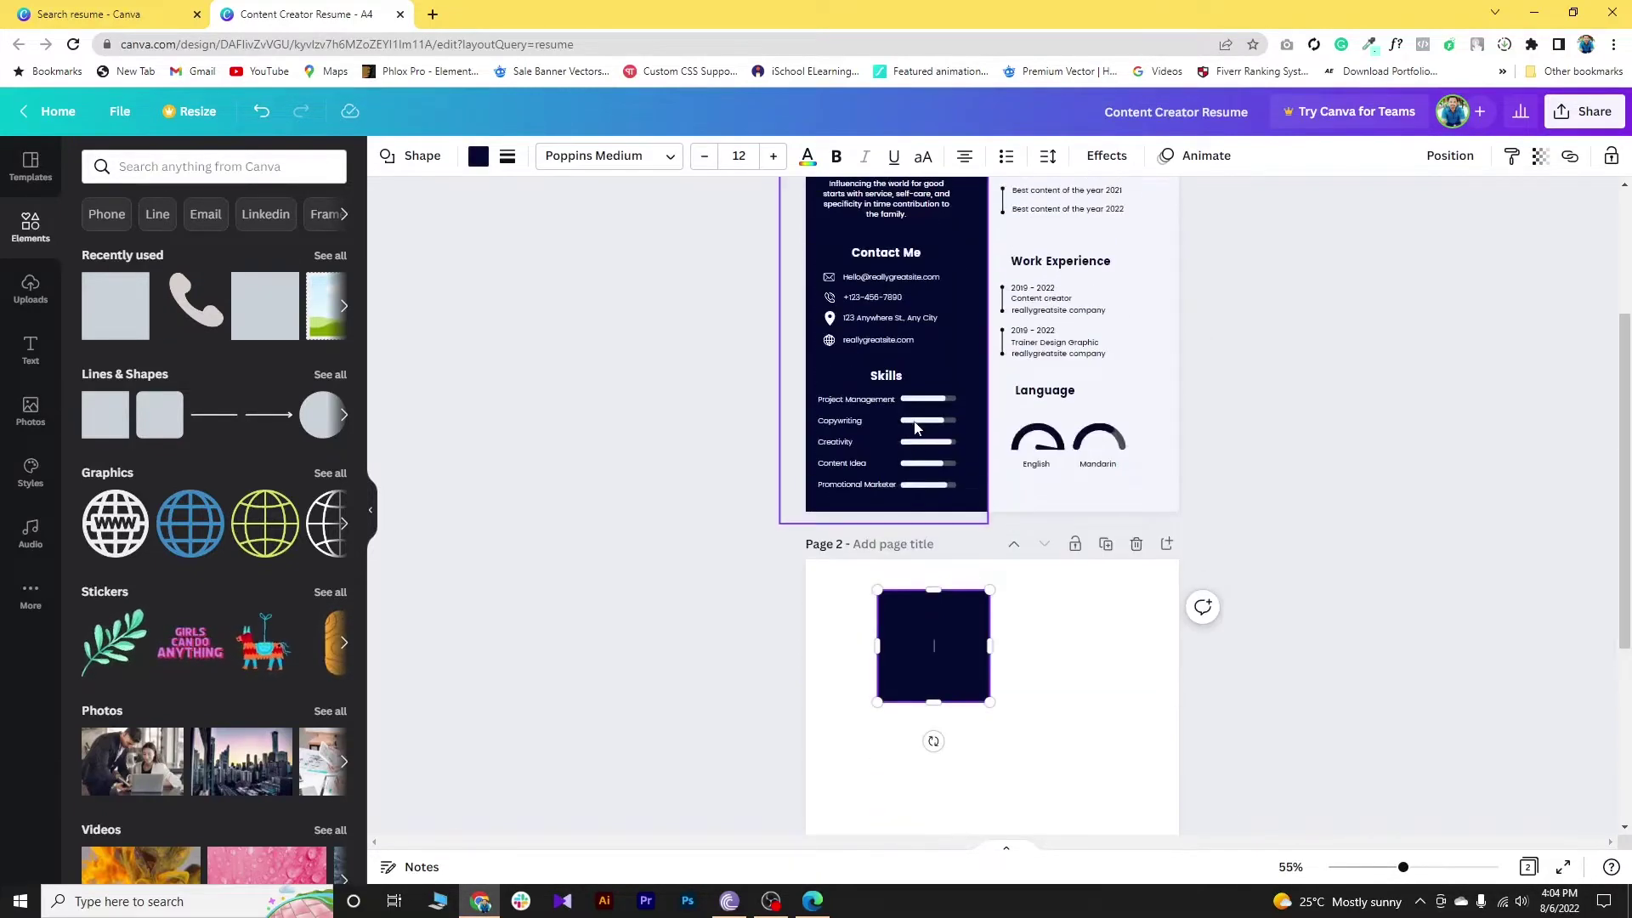
scroll(915, 568, down, 4)
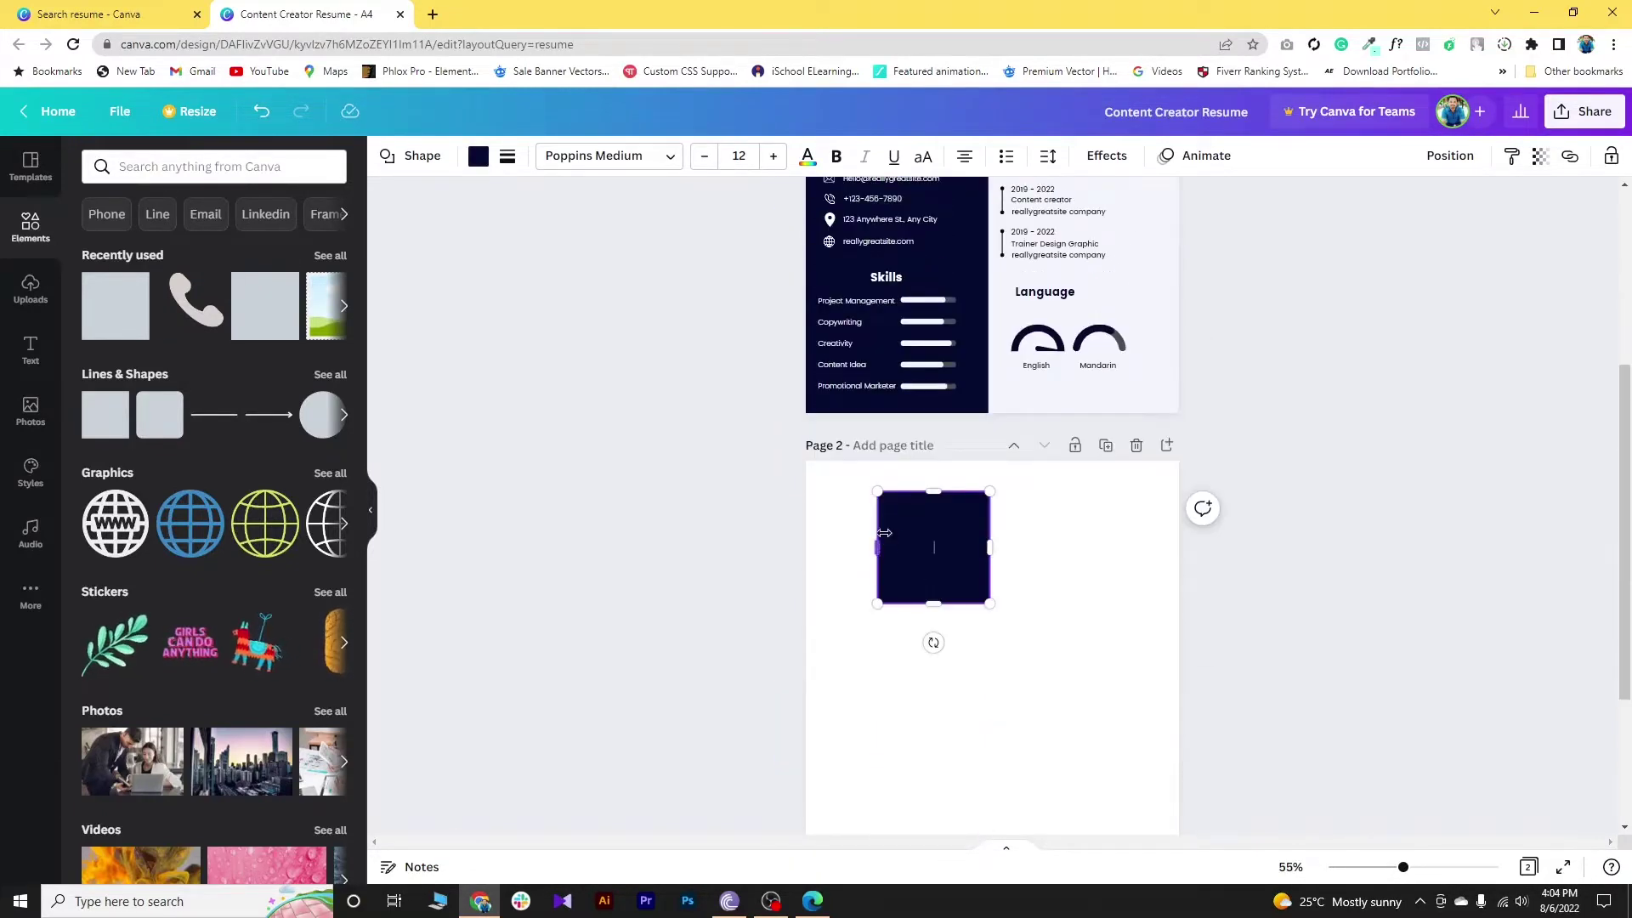
drag(906, 534, 824, 505)
drag(850, 573, 852, 816)
scroll(838, 646, down, 3)
drag(848, 578, 850, 753)
drag(907, 482, 965, 490)
Step: Widen the navy sidebar on page 2 to match the width of page 1's dark column
scroll(965, 492, up, 2)
scroll(963, 487, up, 5)
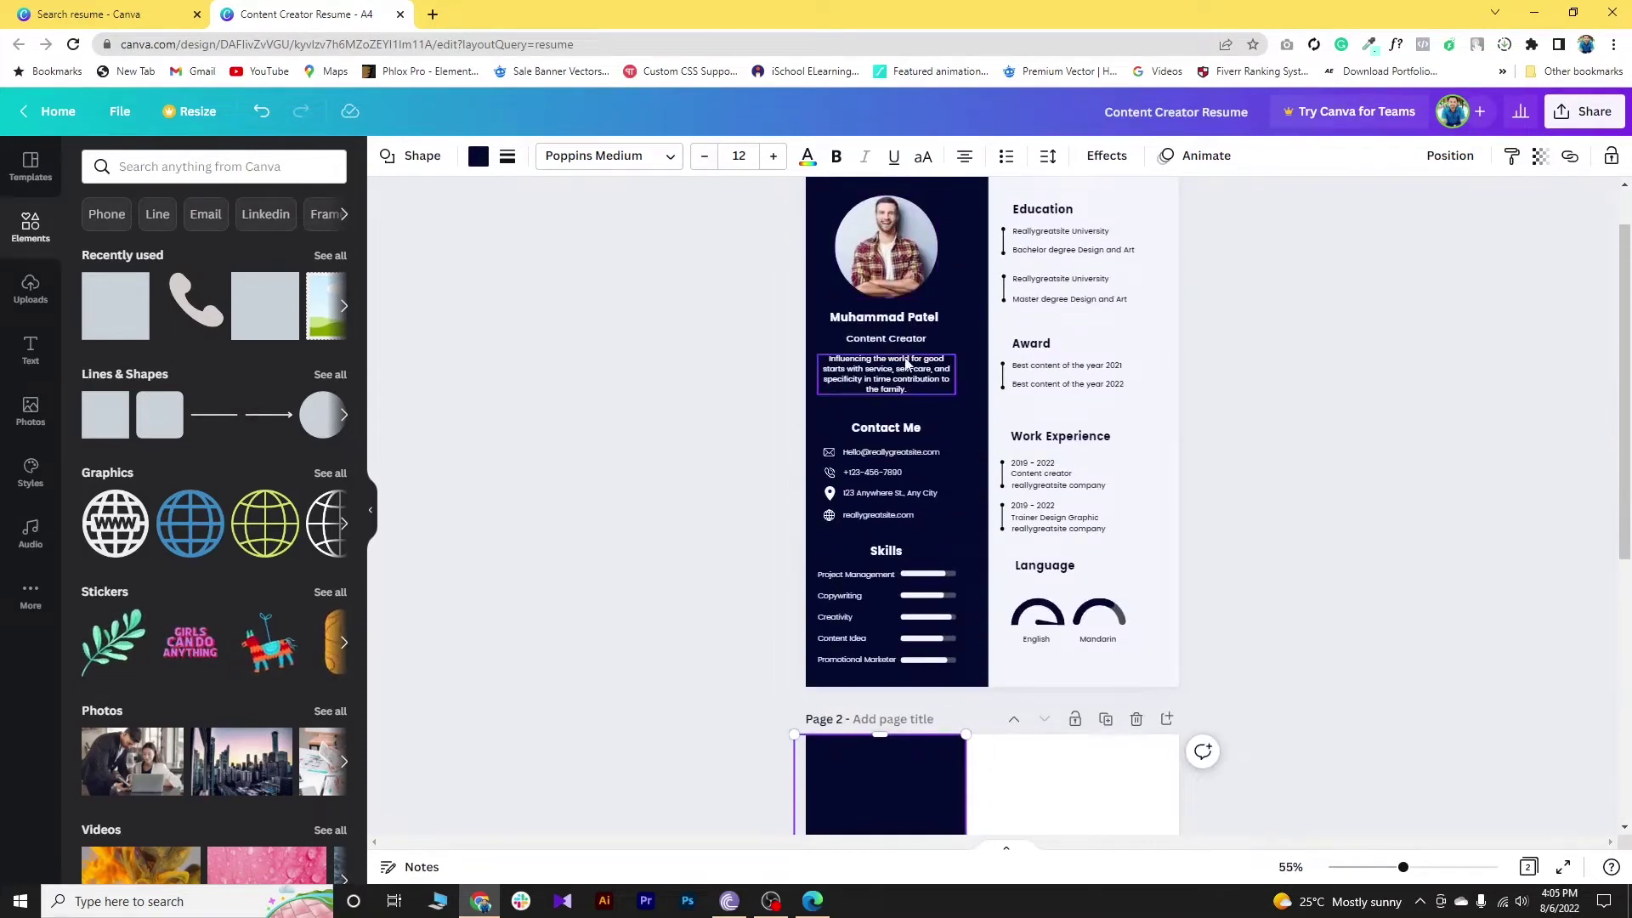
scroll(986, 505, down, 2)
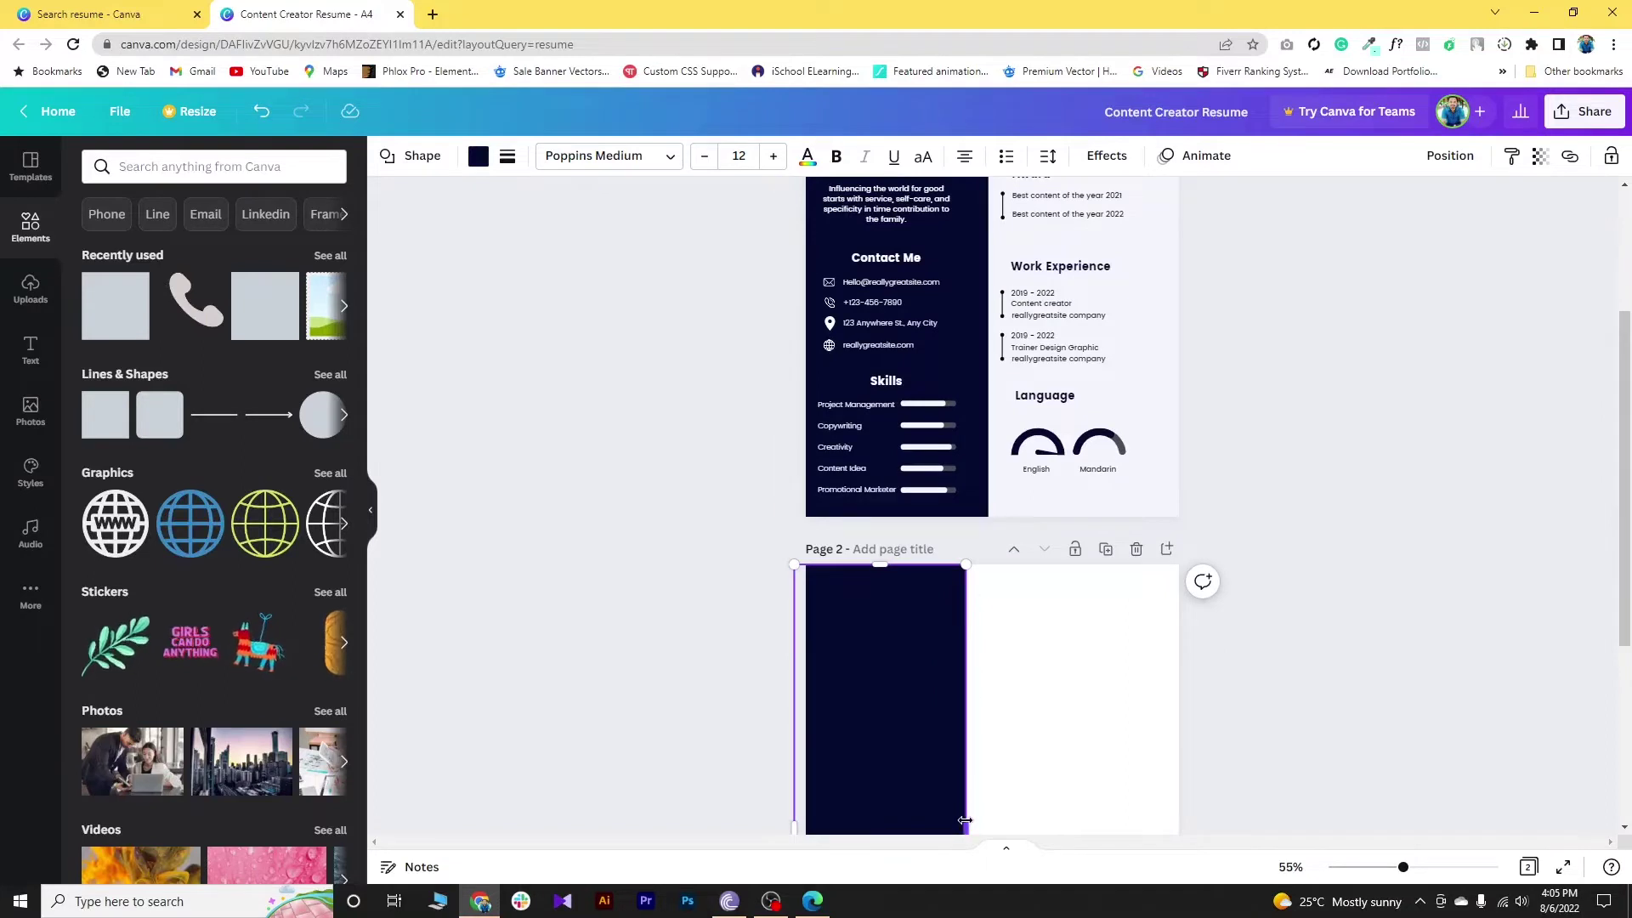
drag(965, 820, 986, 819)
scroll(1082, 648, down, 4)
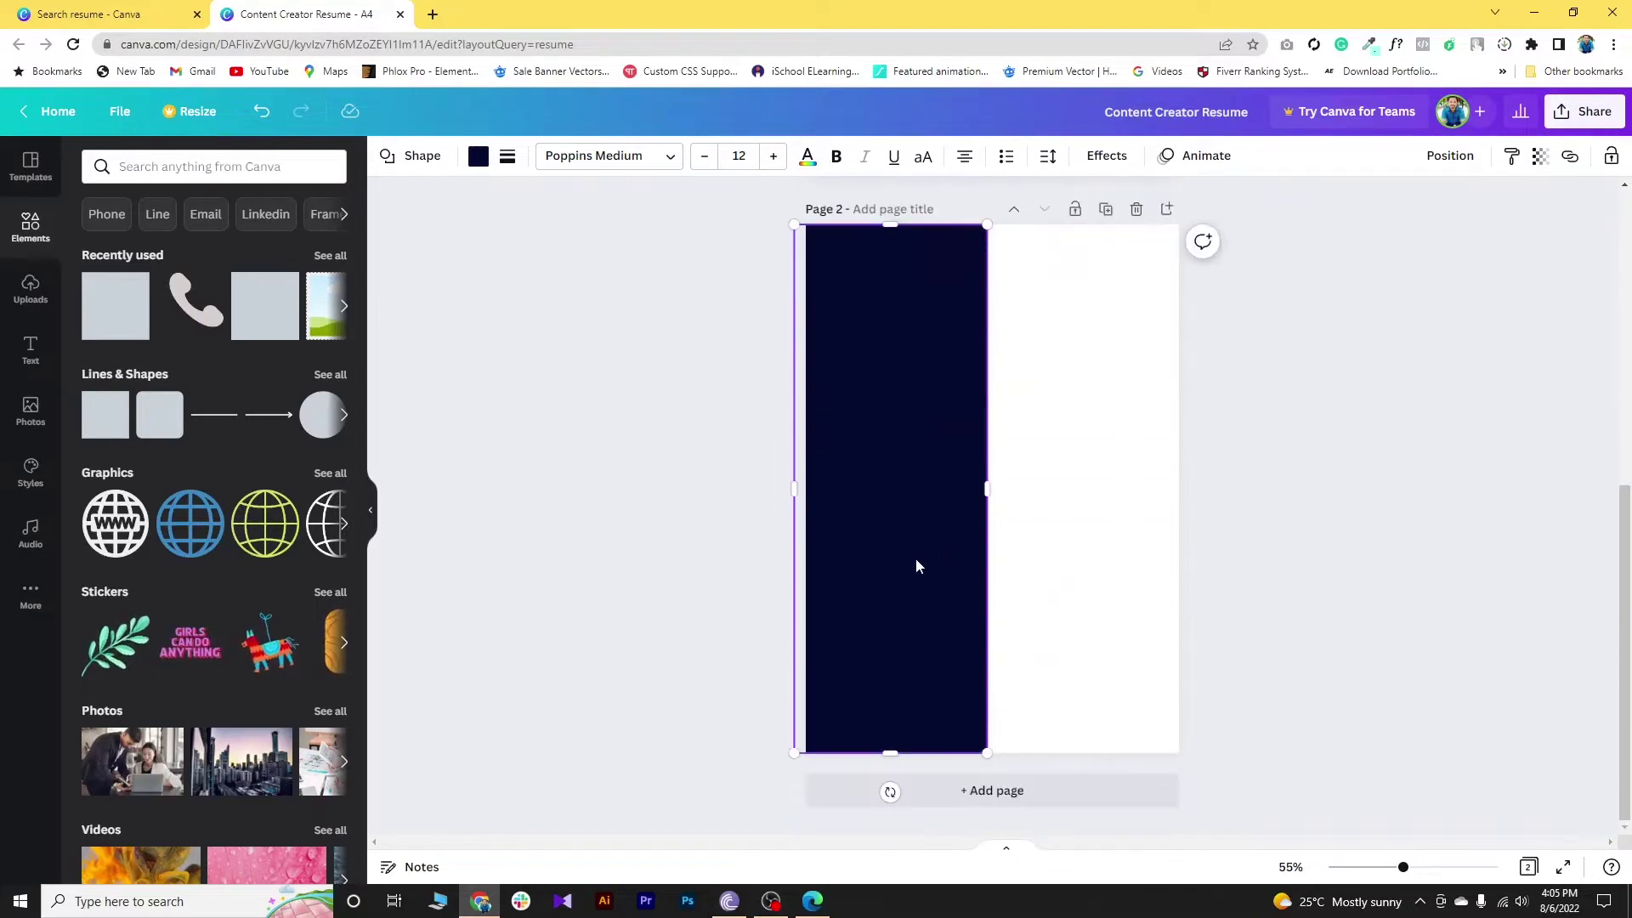
scroll(918, 561, up, 3)
scroll(1039, 680, down, 3)
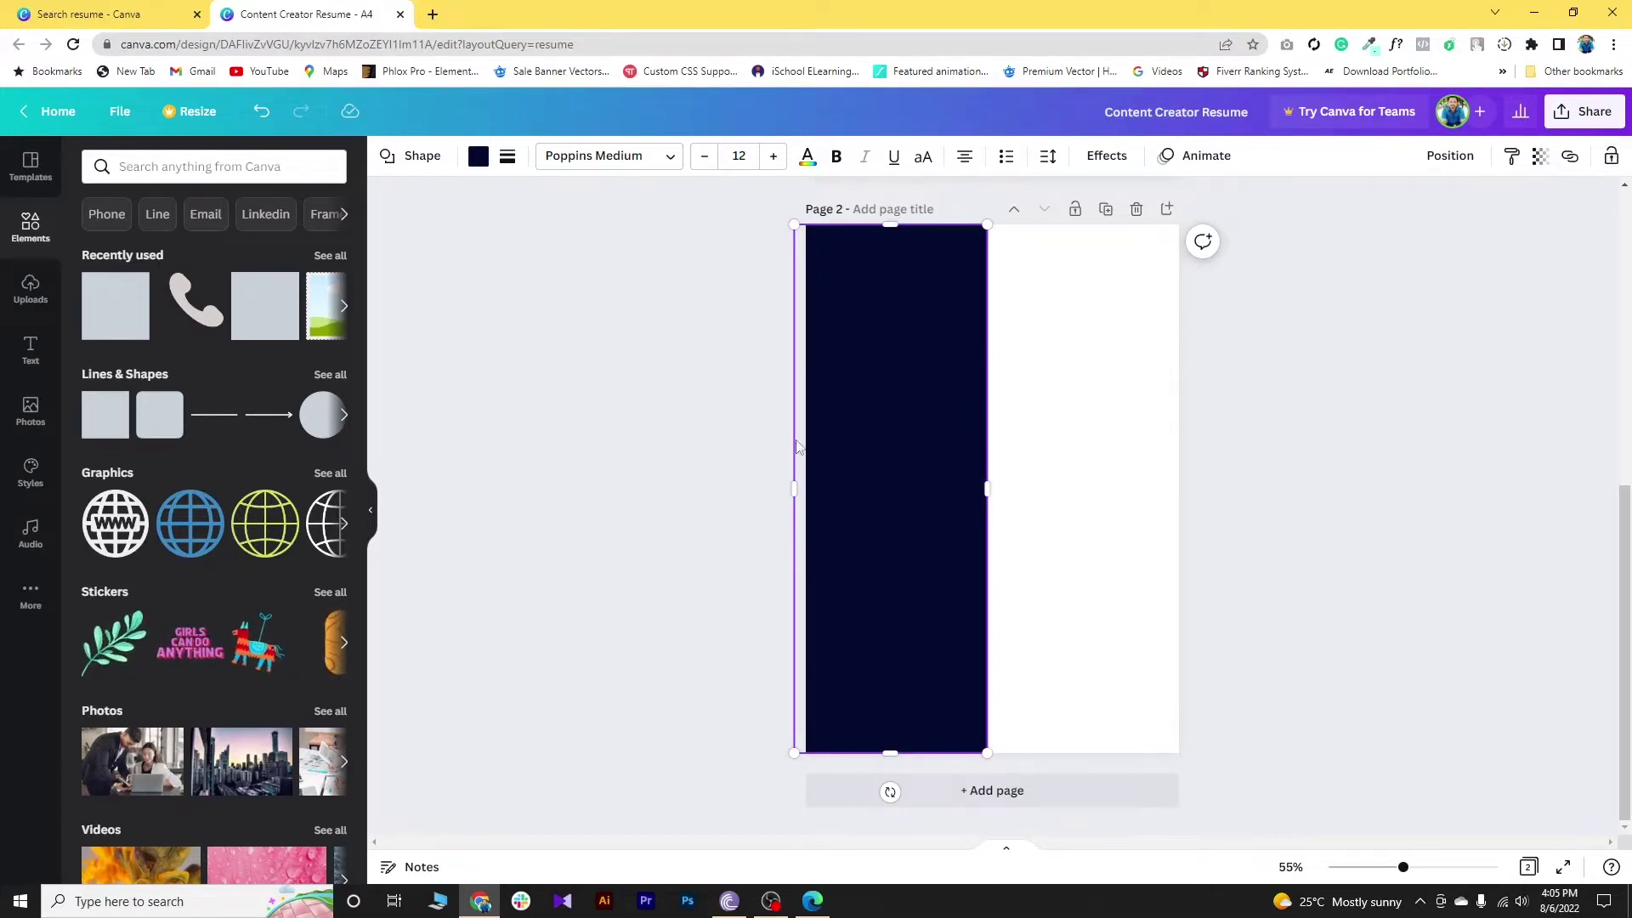
Step: Lock the navy sidebar on page 2, unlock it once as a check, and lock it again
click(1612, 158)
scroll(1048, 563, up, 3)
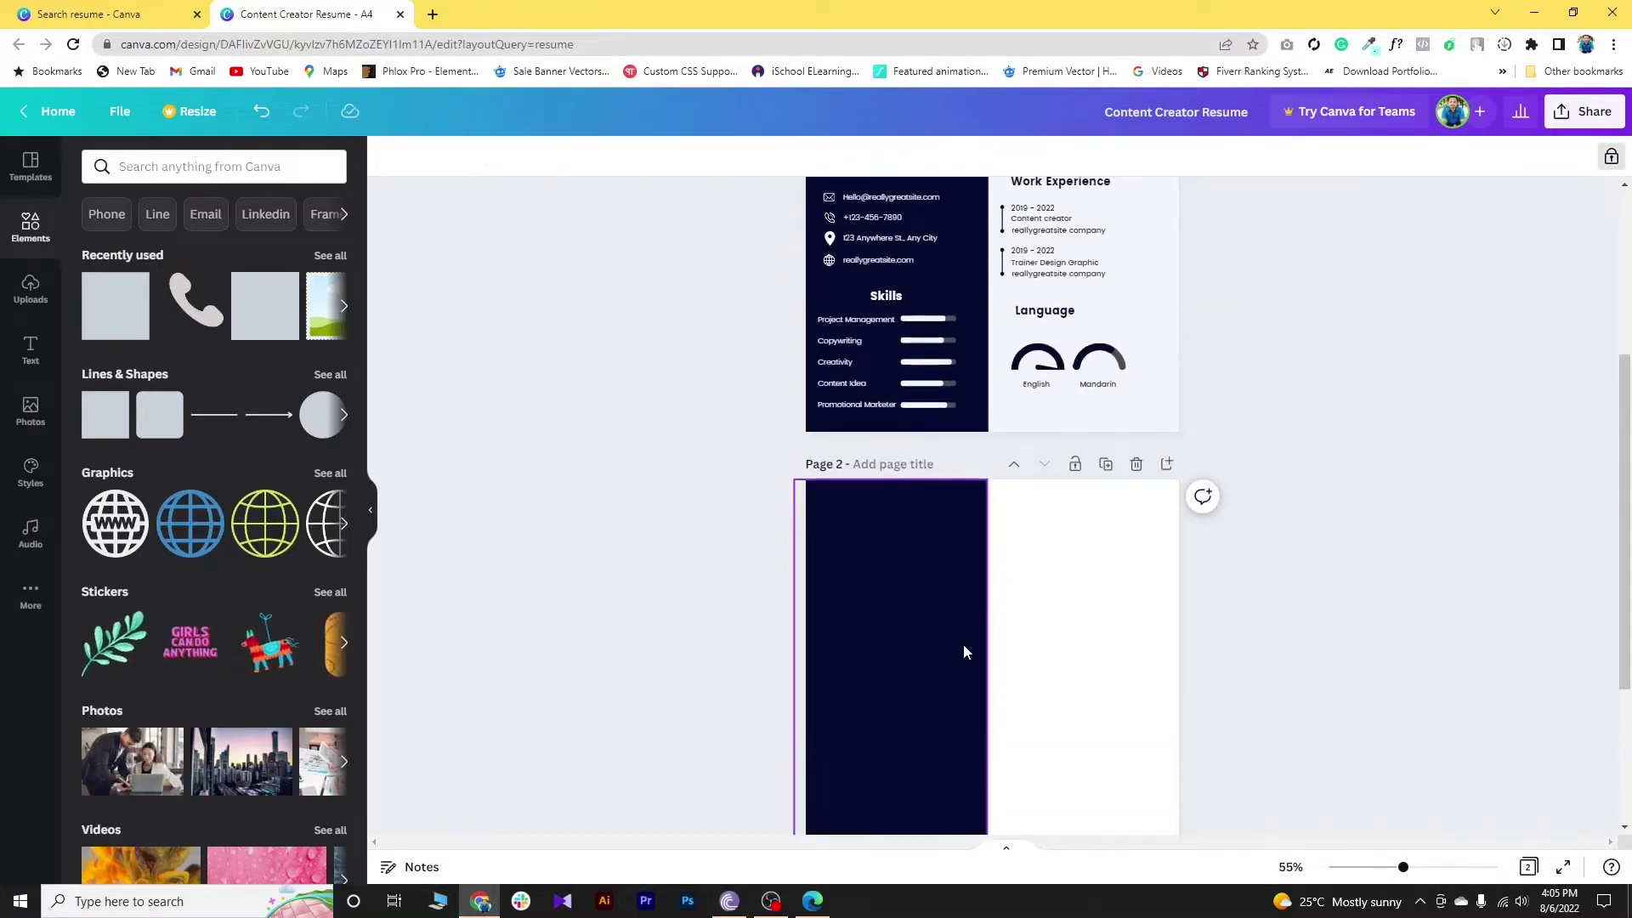
click(774, 648)
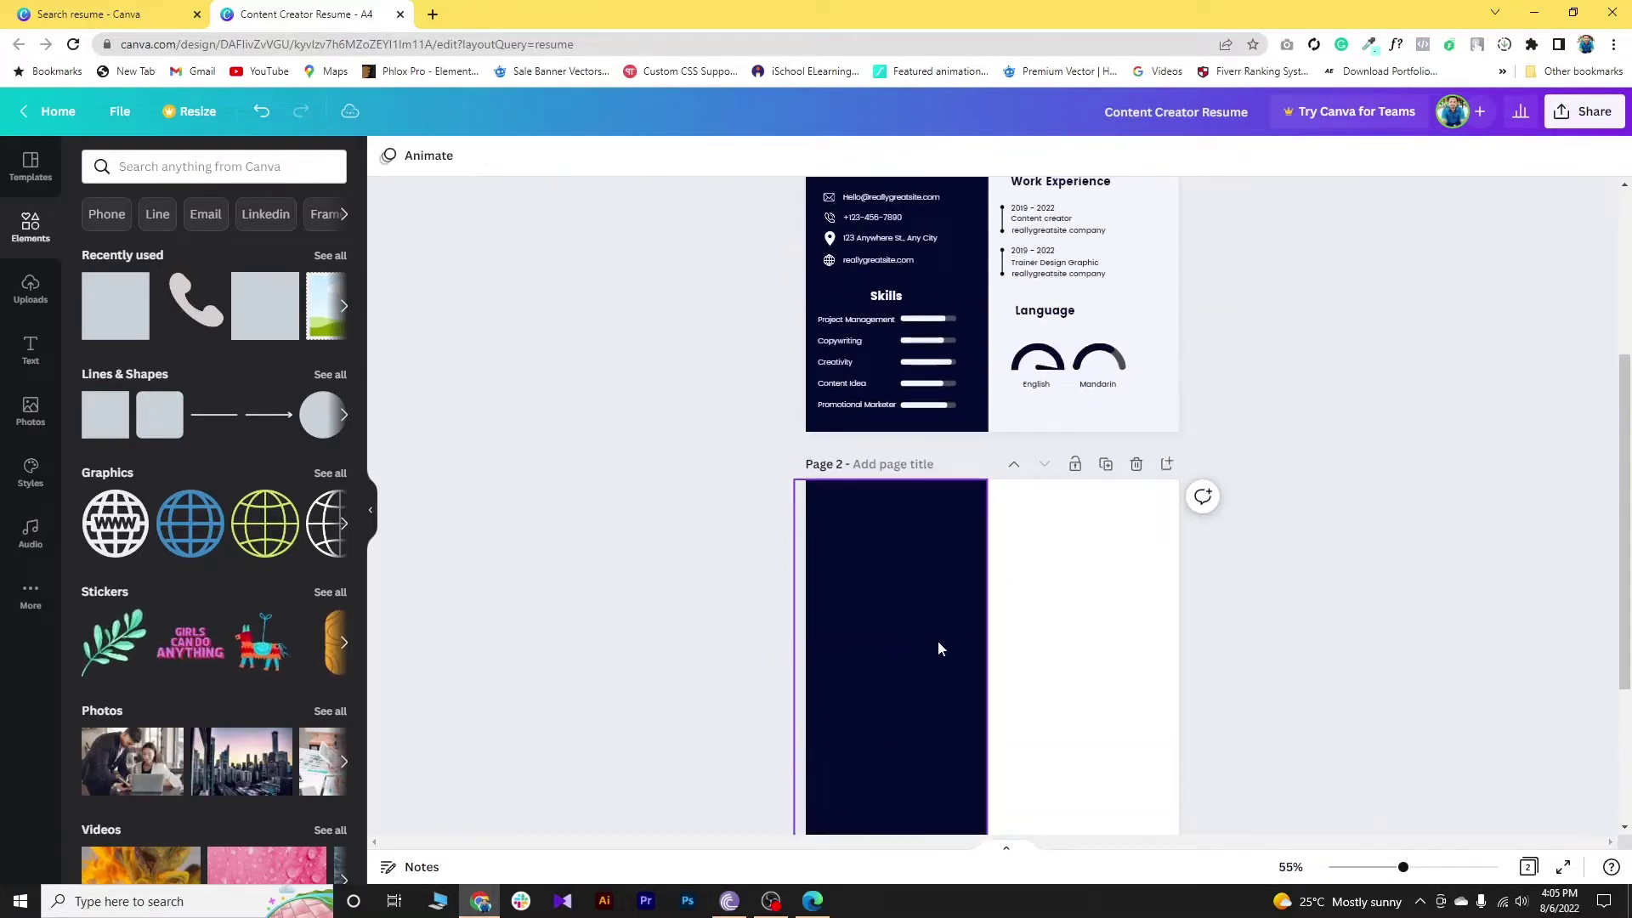
click(891, 584)
click(1612, 158)
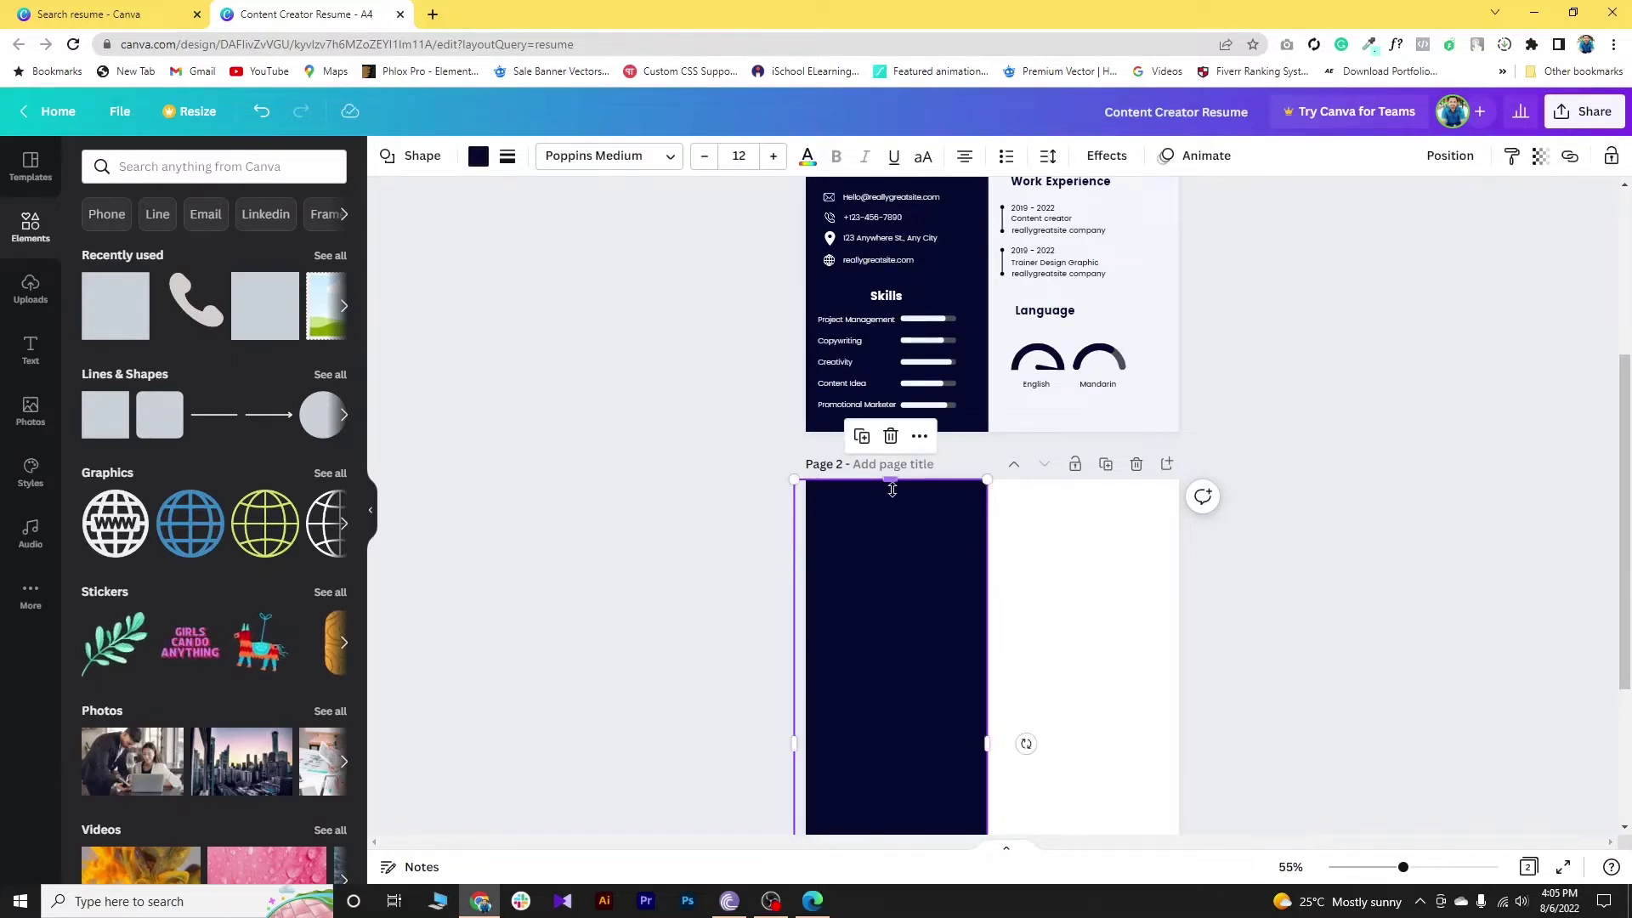
click(1612, 158)
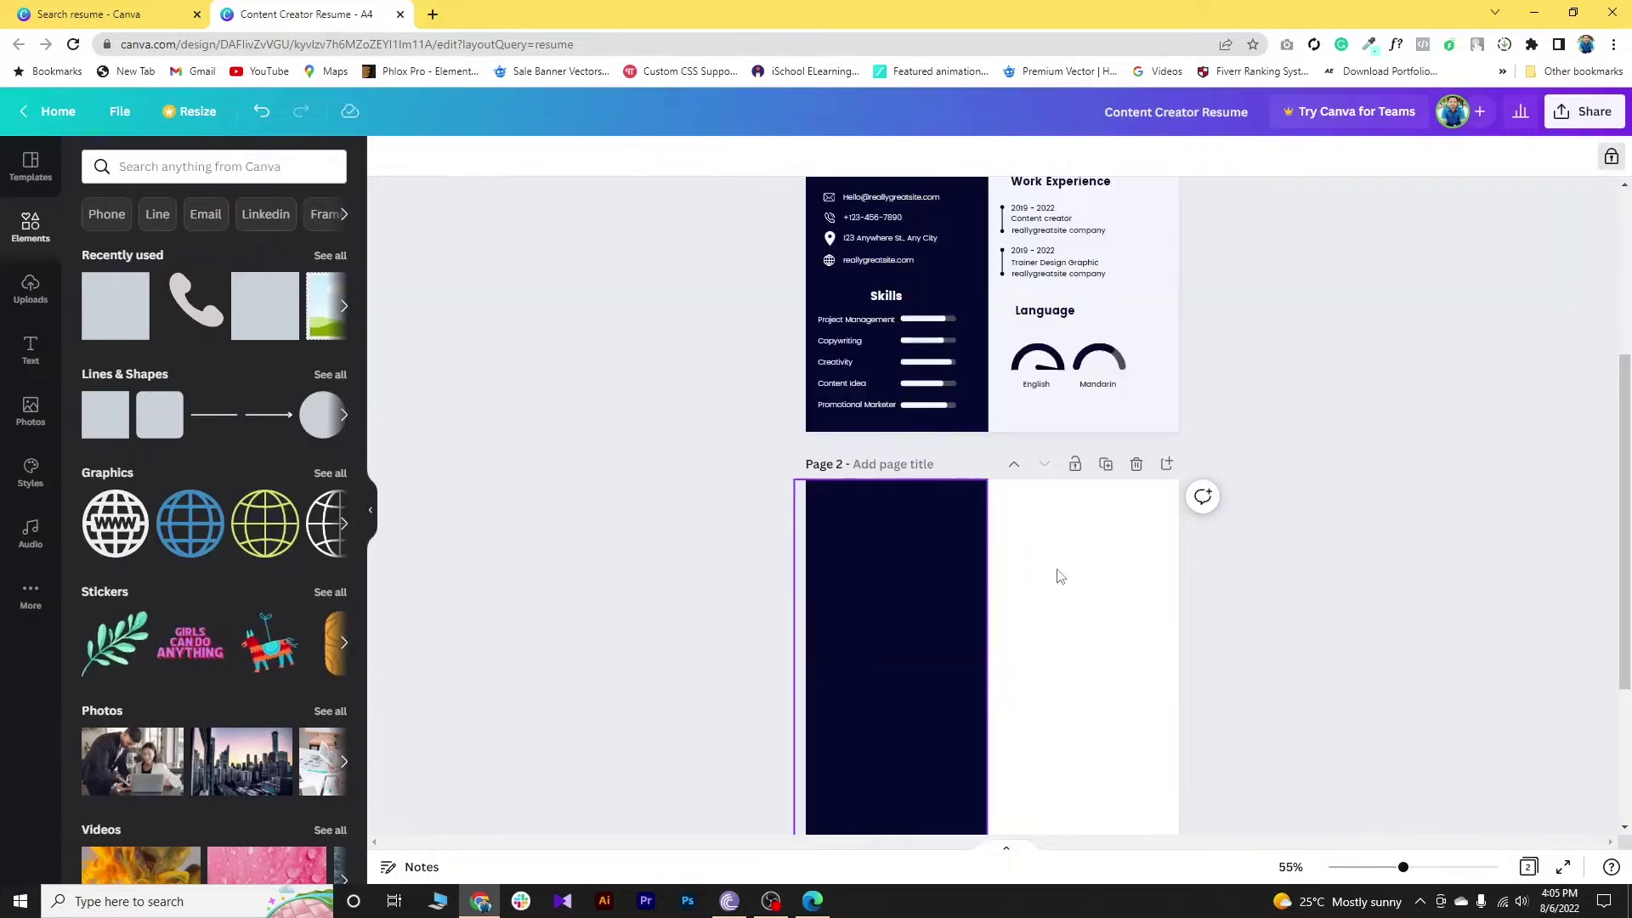
scroll(935, 485, down, 3)
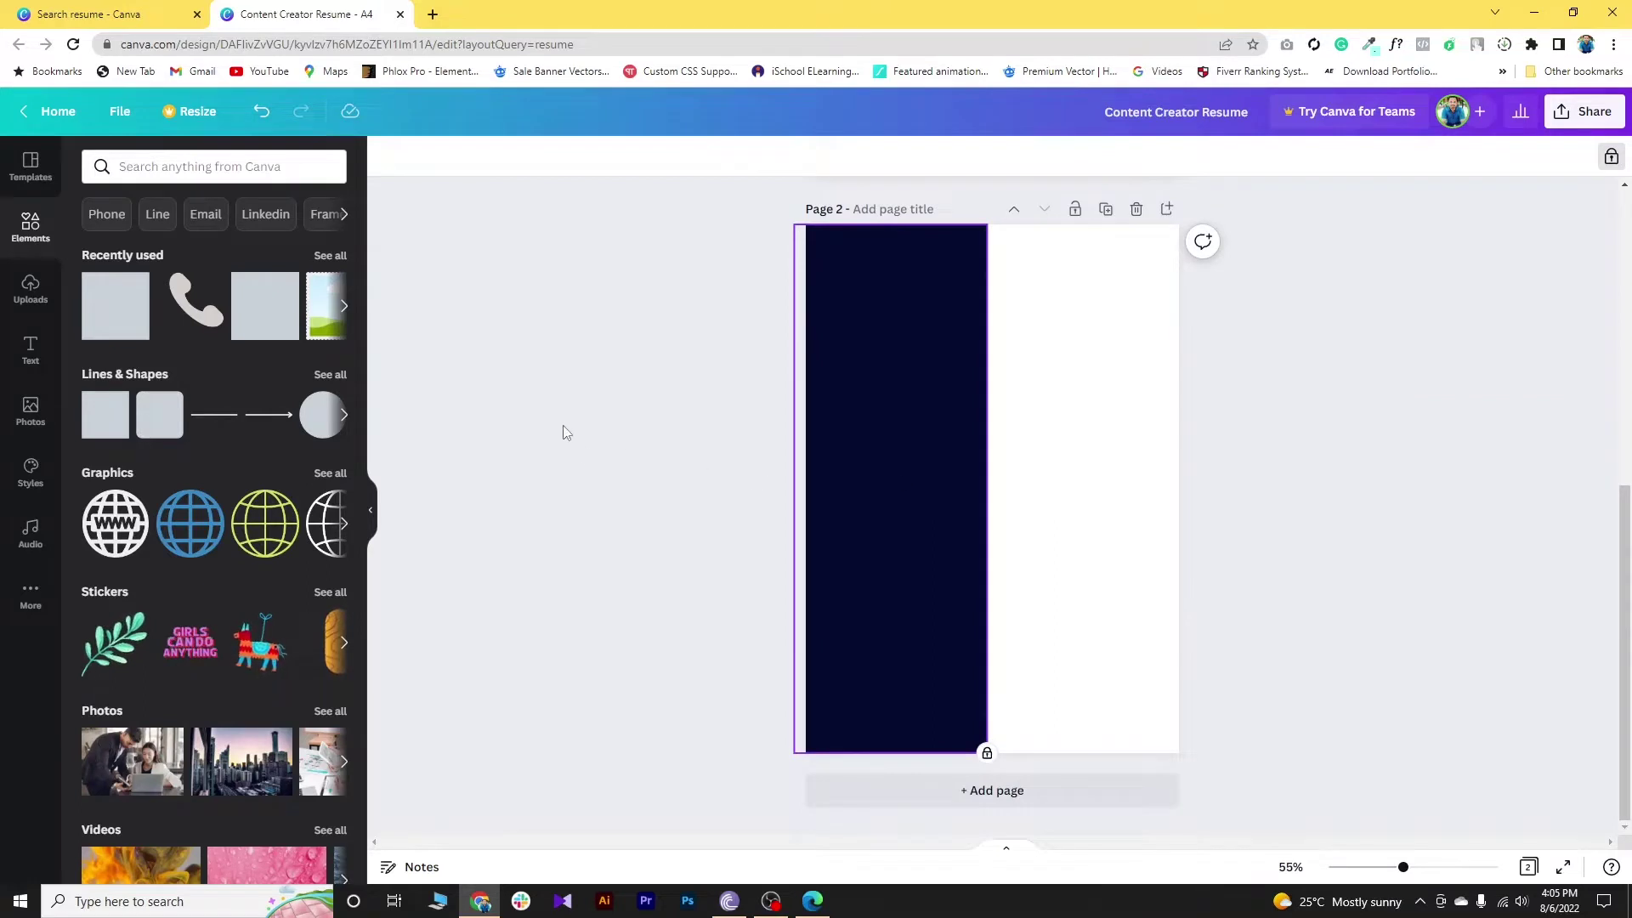
Step: Search the elements library for Frames to find a holder like page 1's round profile photo
scroll(758, 490, up, 6)
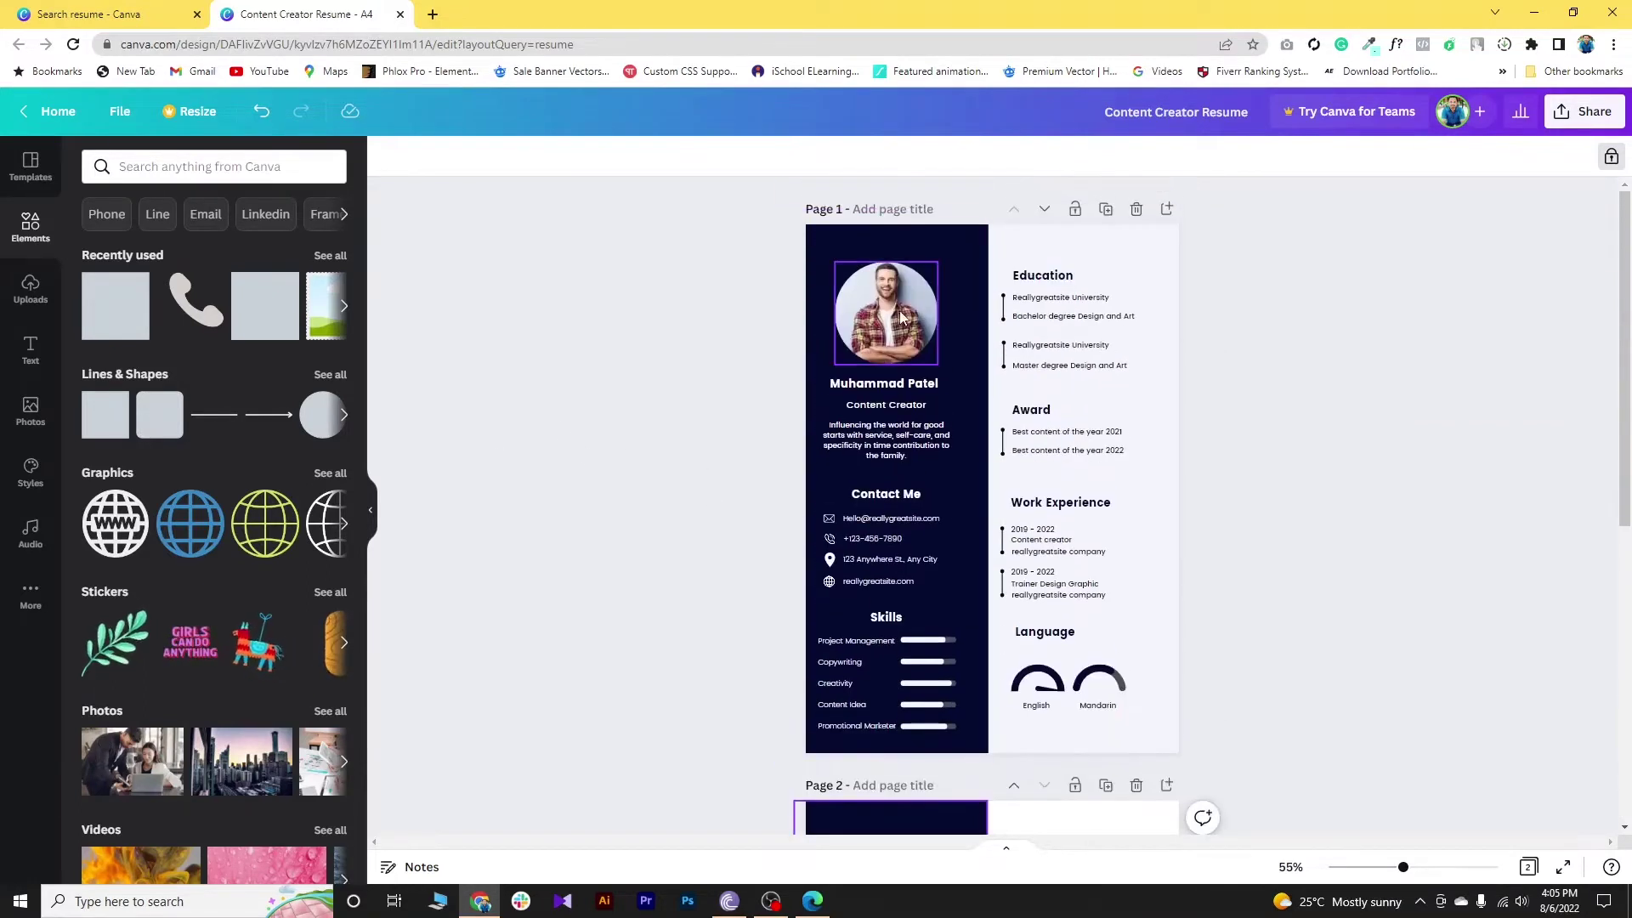
scroll(639, 539, down, 6)
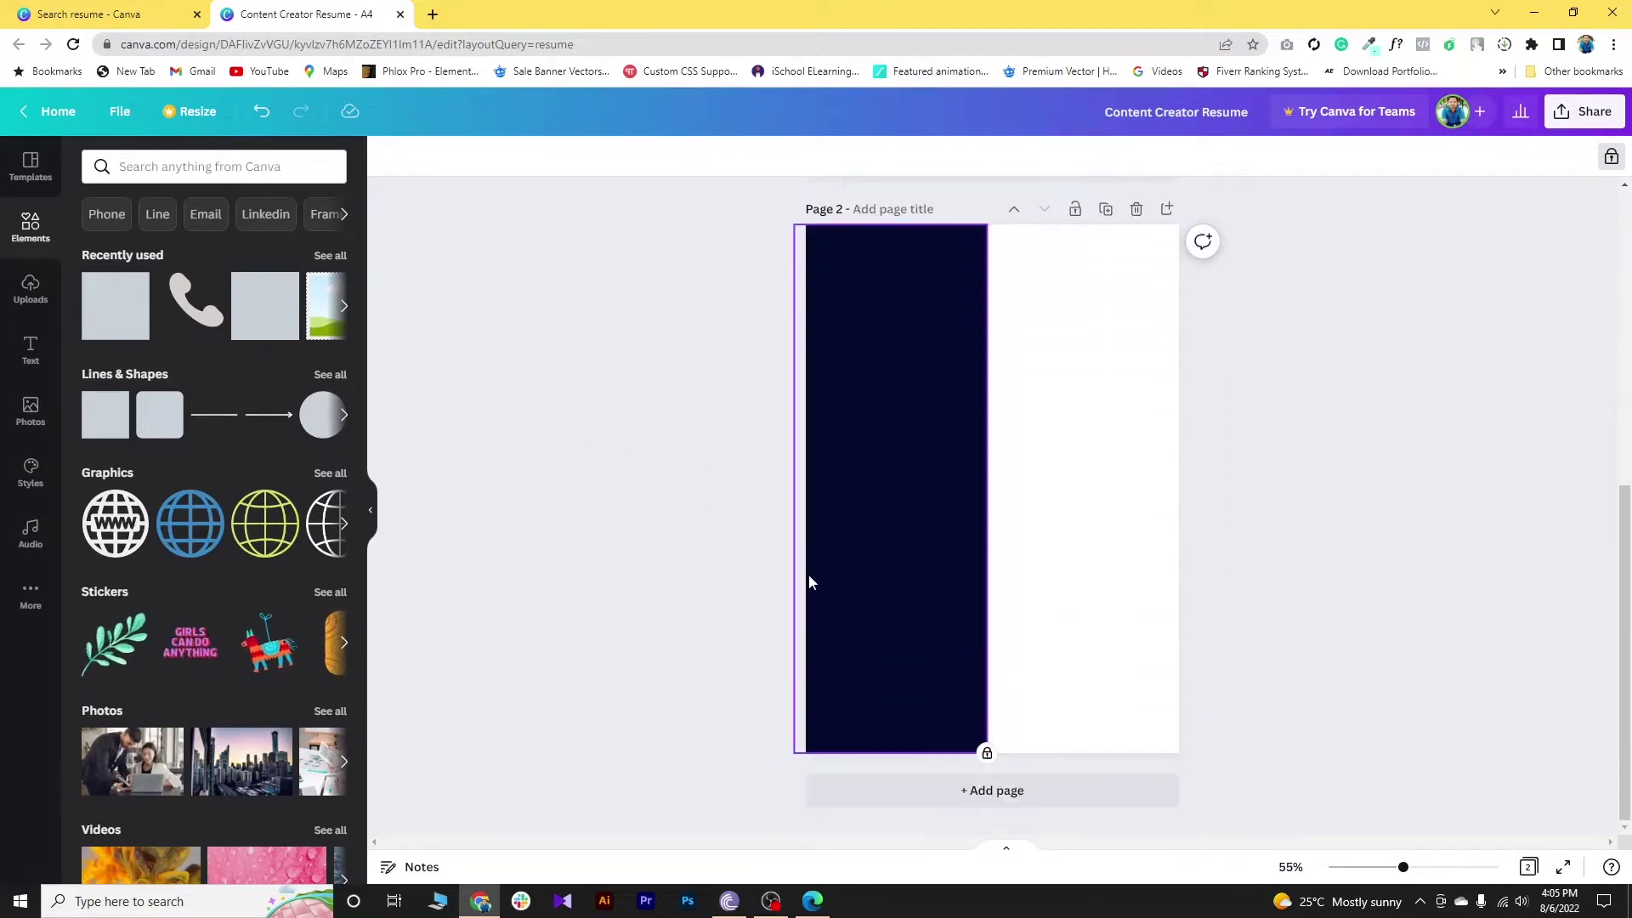
scroll(585, 633, up, 1)
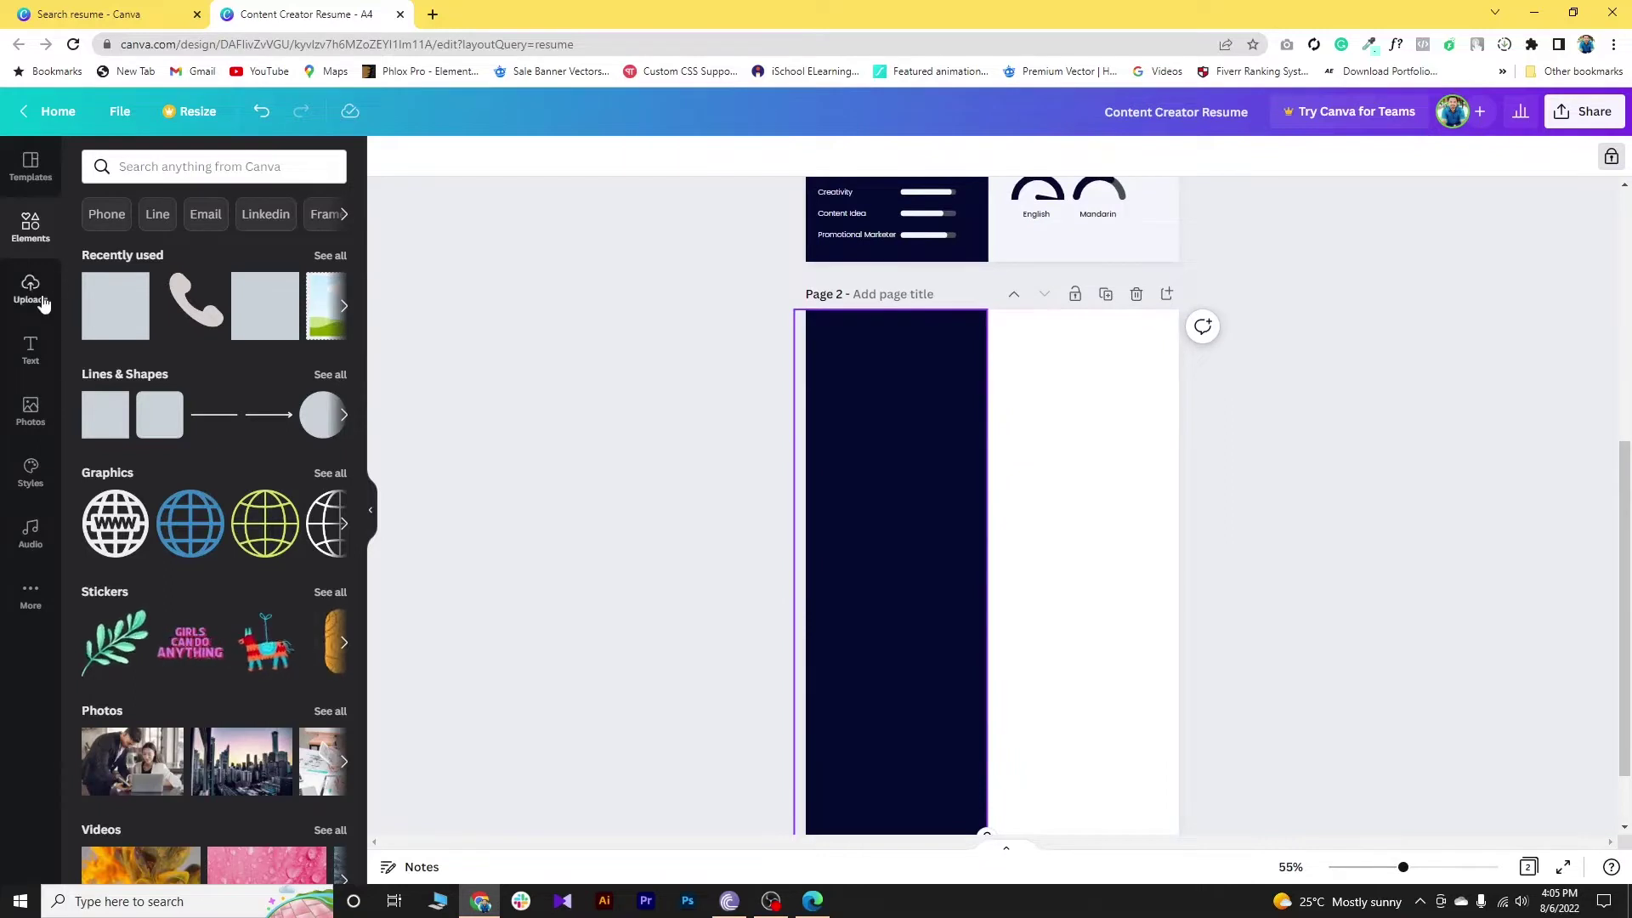
click(263, 169)
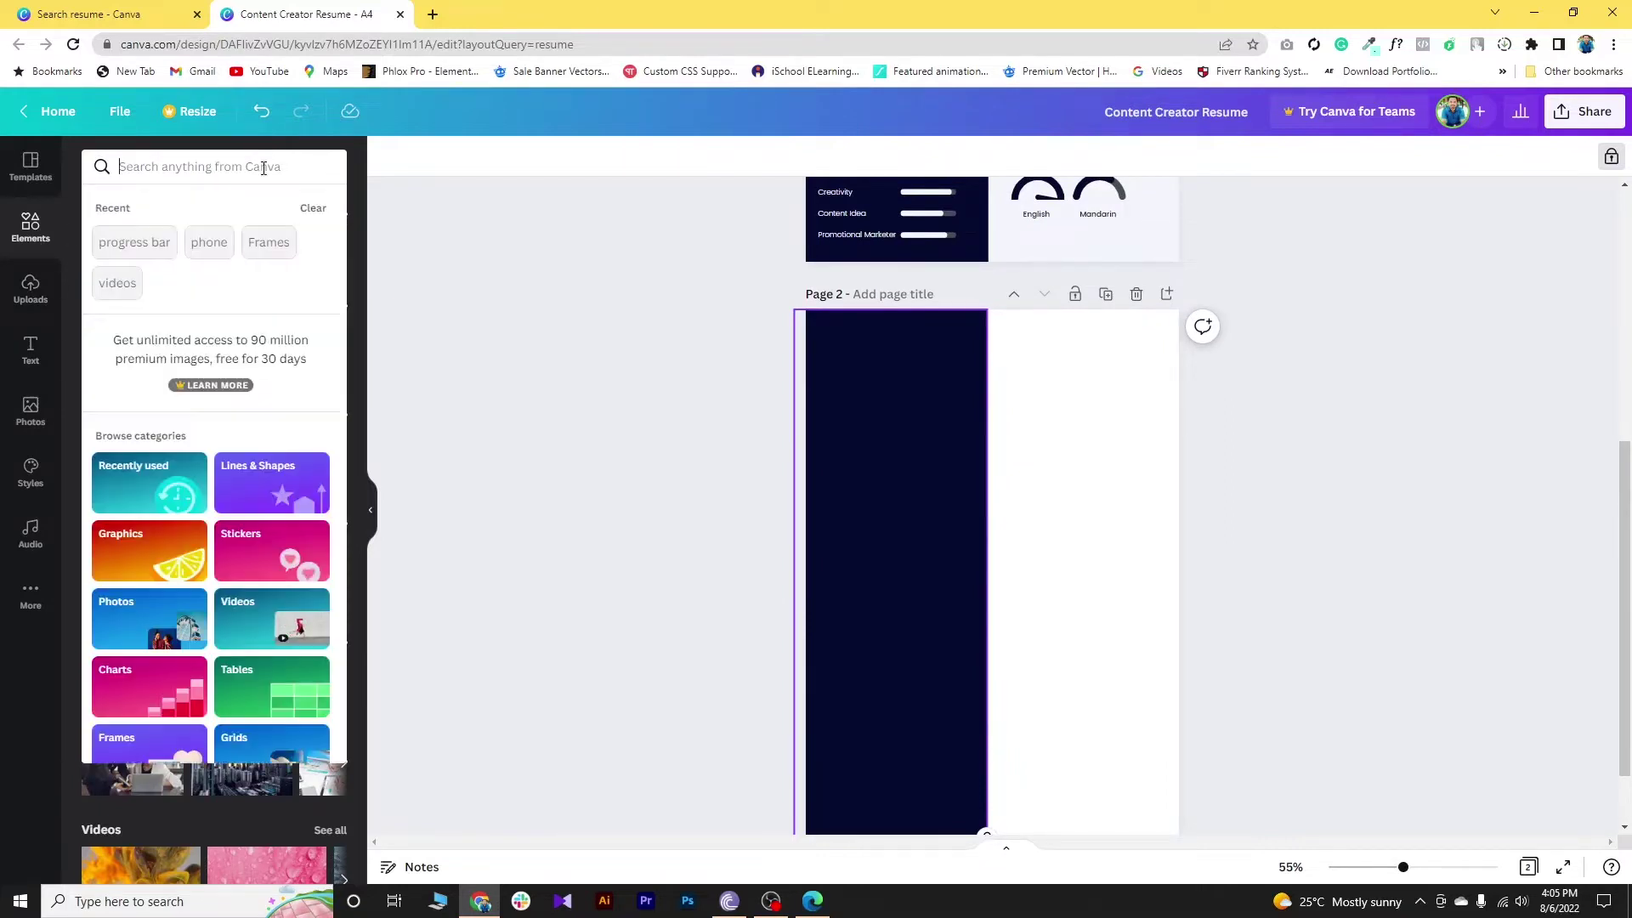
scroll(191, 329, down, 3)
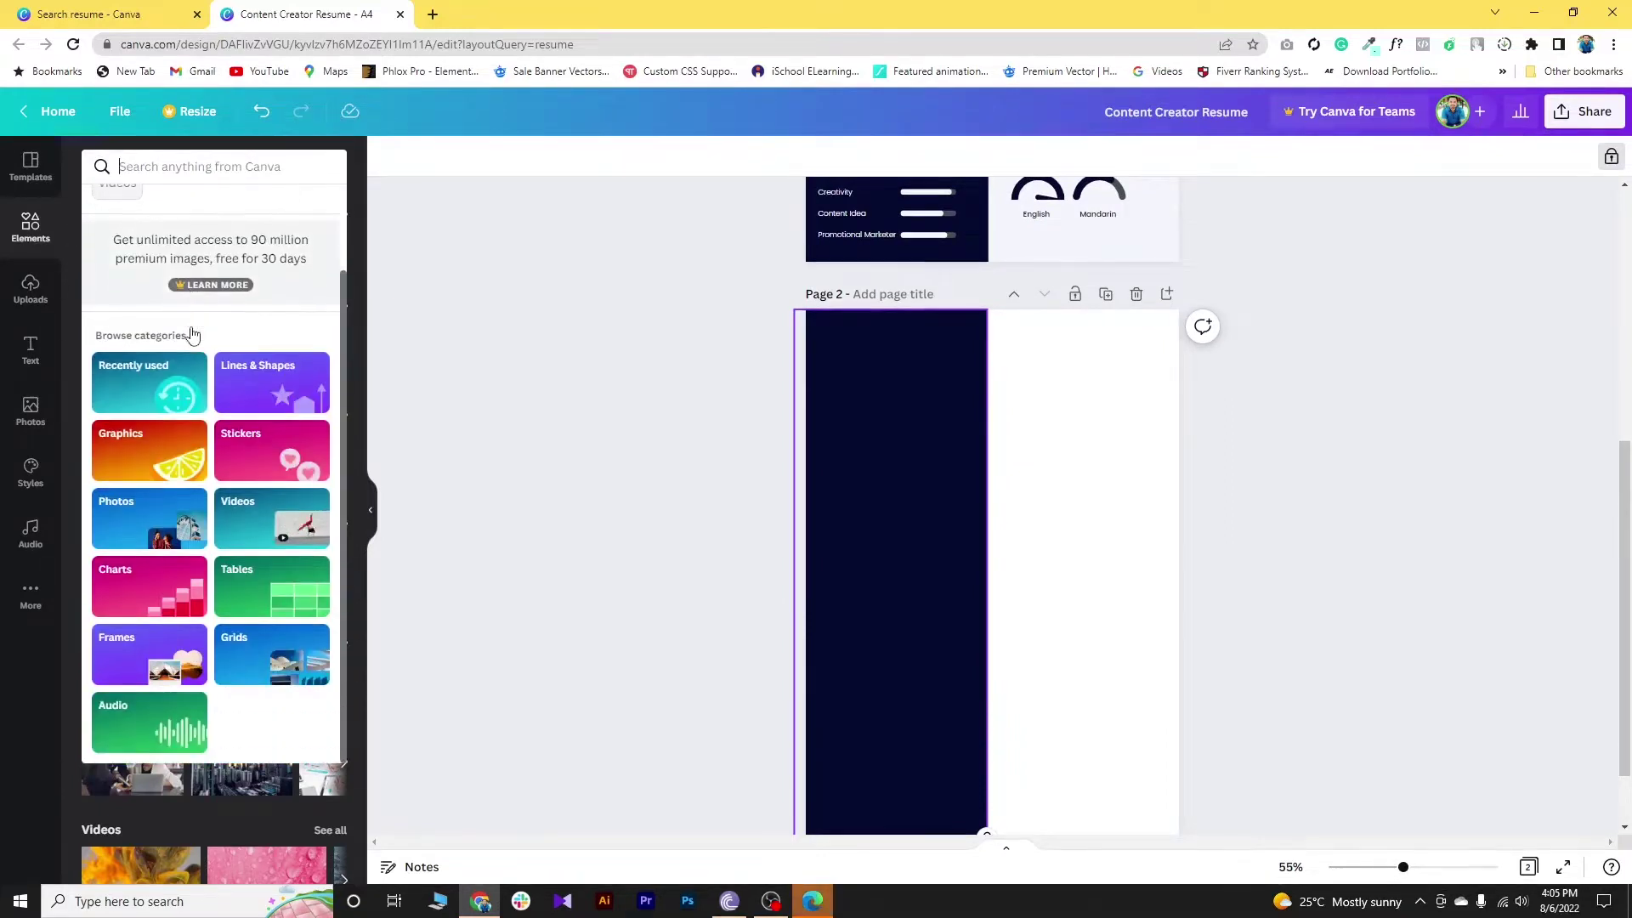
scroll(192, 330, up, 3)
text(frame)
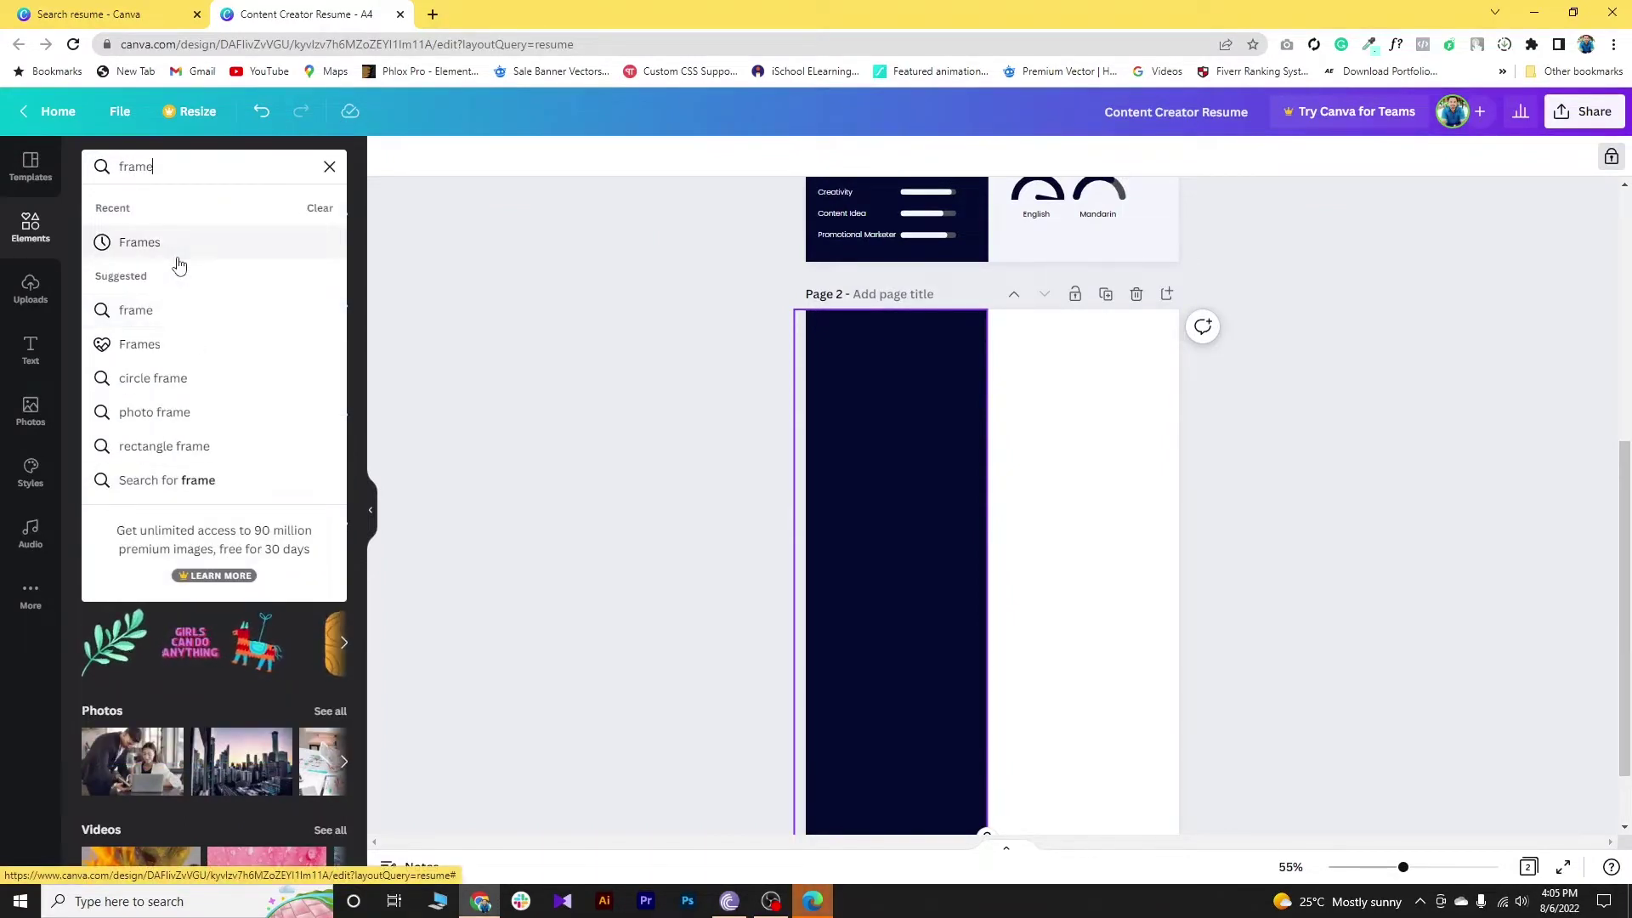
click(177, 248)
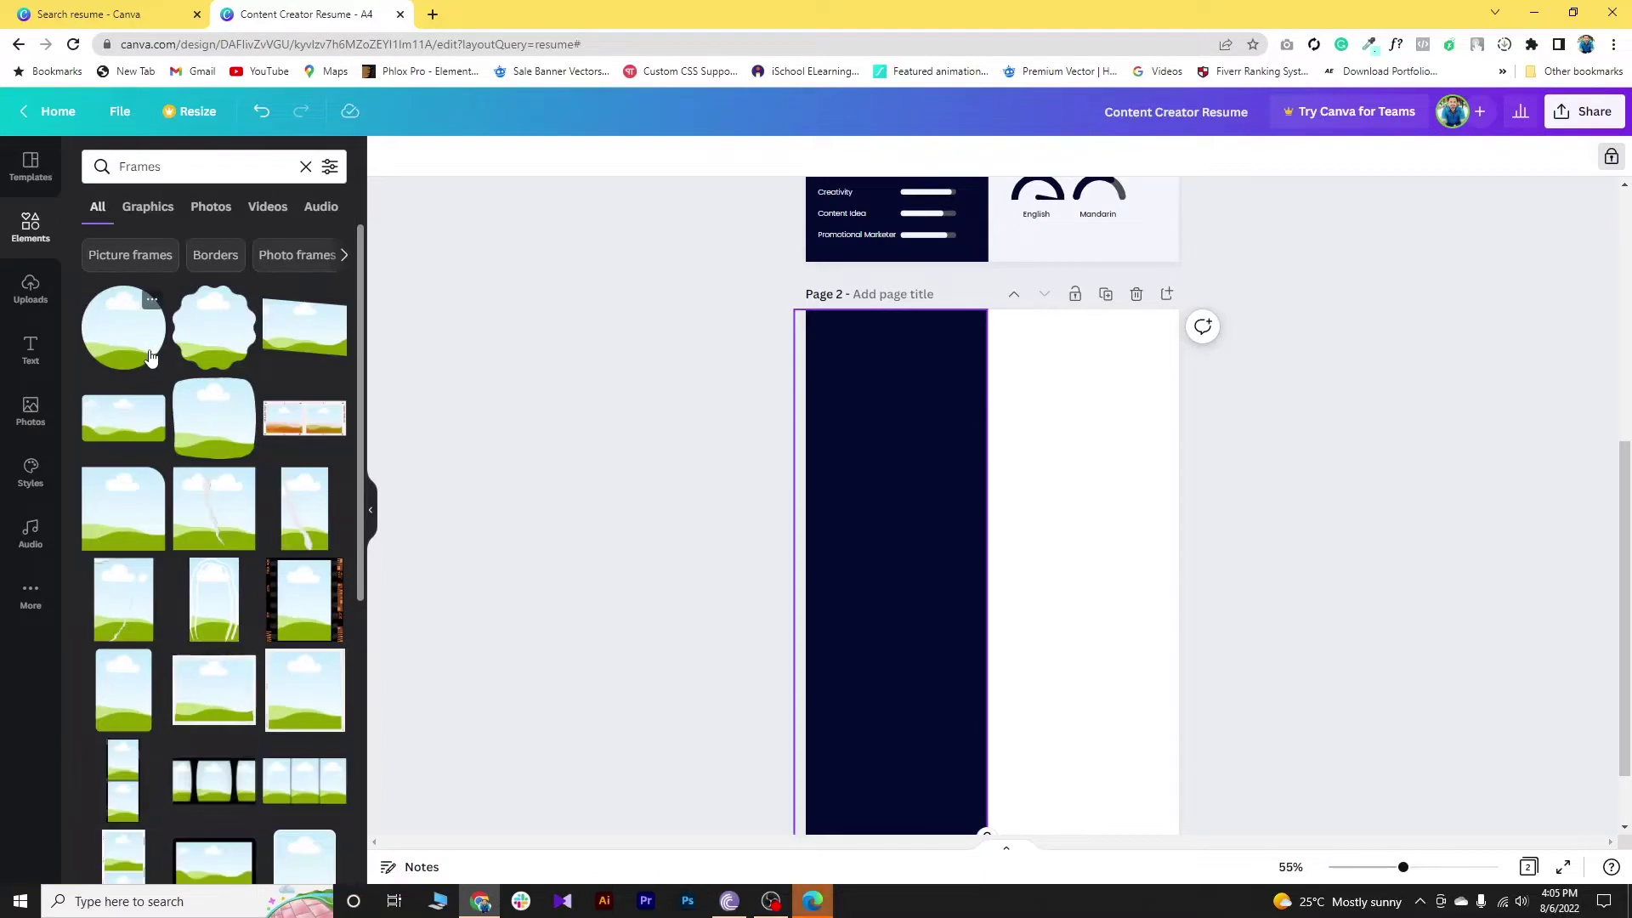
Step: Place a circle frame on page 2, center it near the top of the navy sidebar, and shrink it to profile-photo size
scroll(221, 678, down, 3)
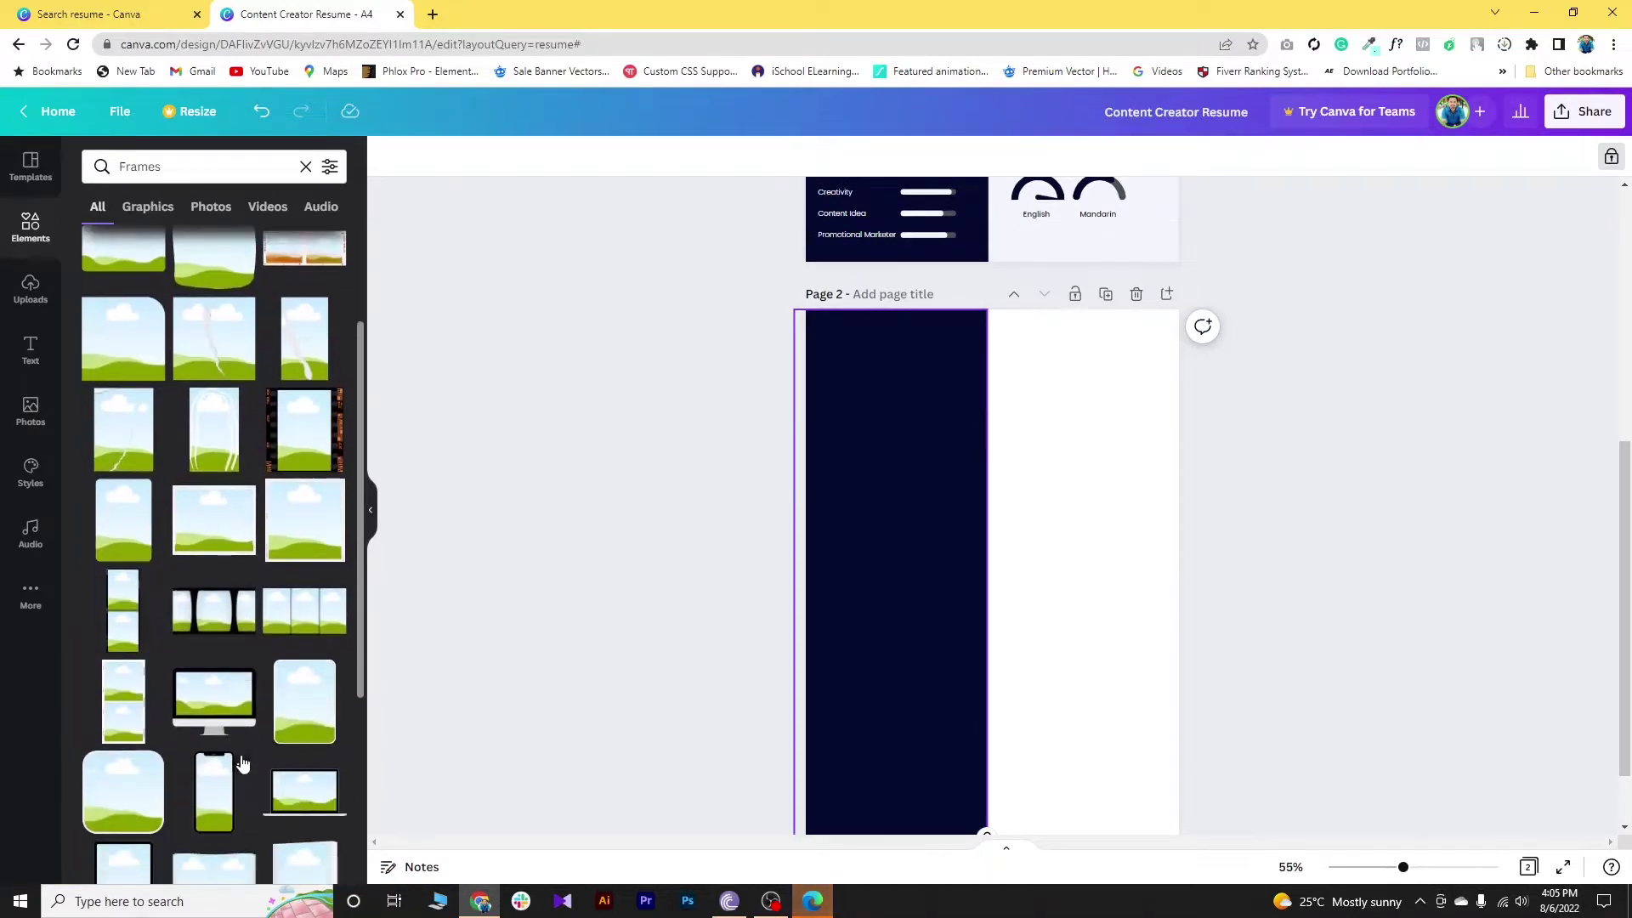
scroll(212, 646, up, 3)
drag(121, 334, 874, 377)
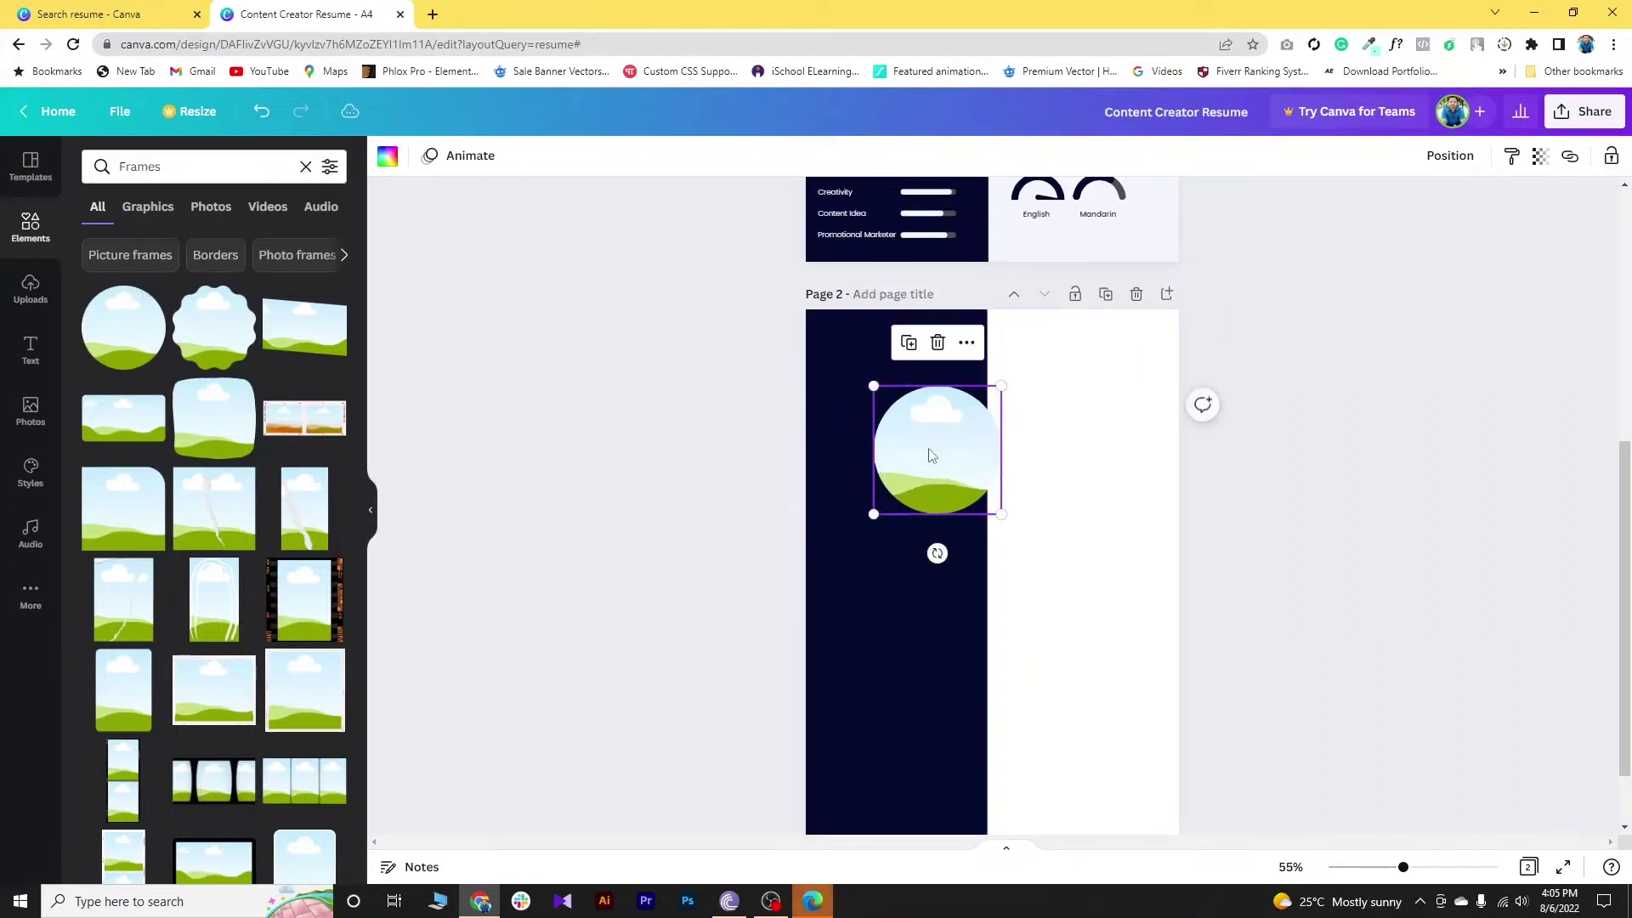
drag(929, 456, 886, 395)
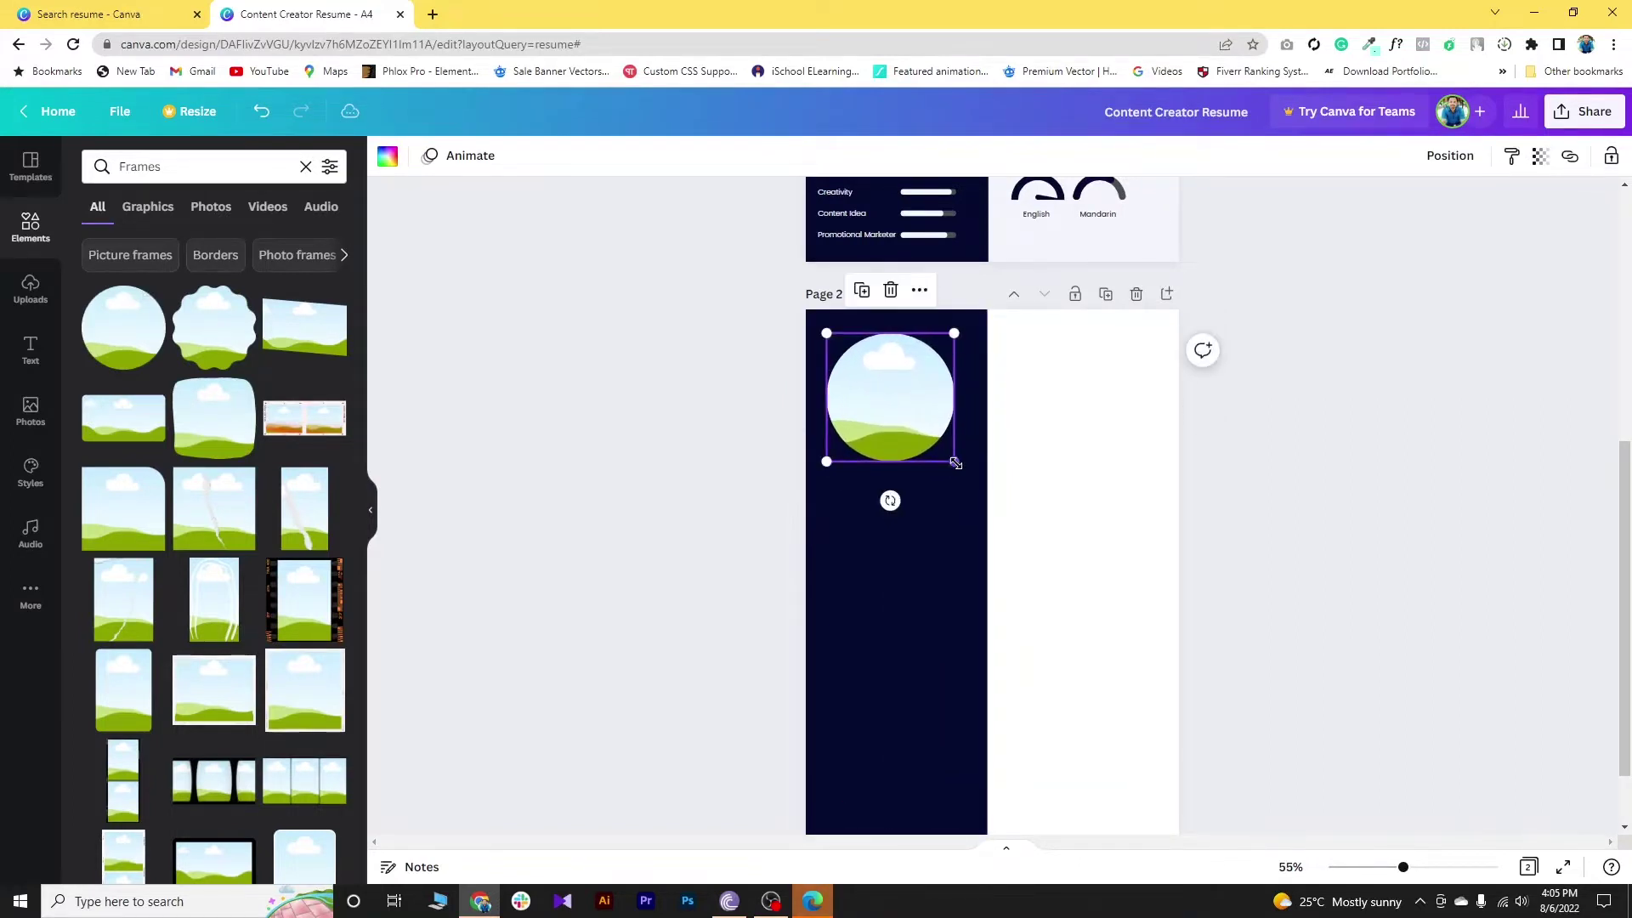
drag(955, 461, 922, 405)
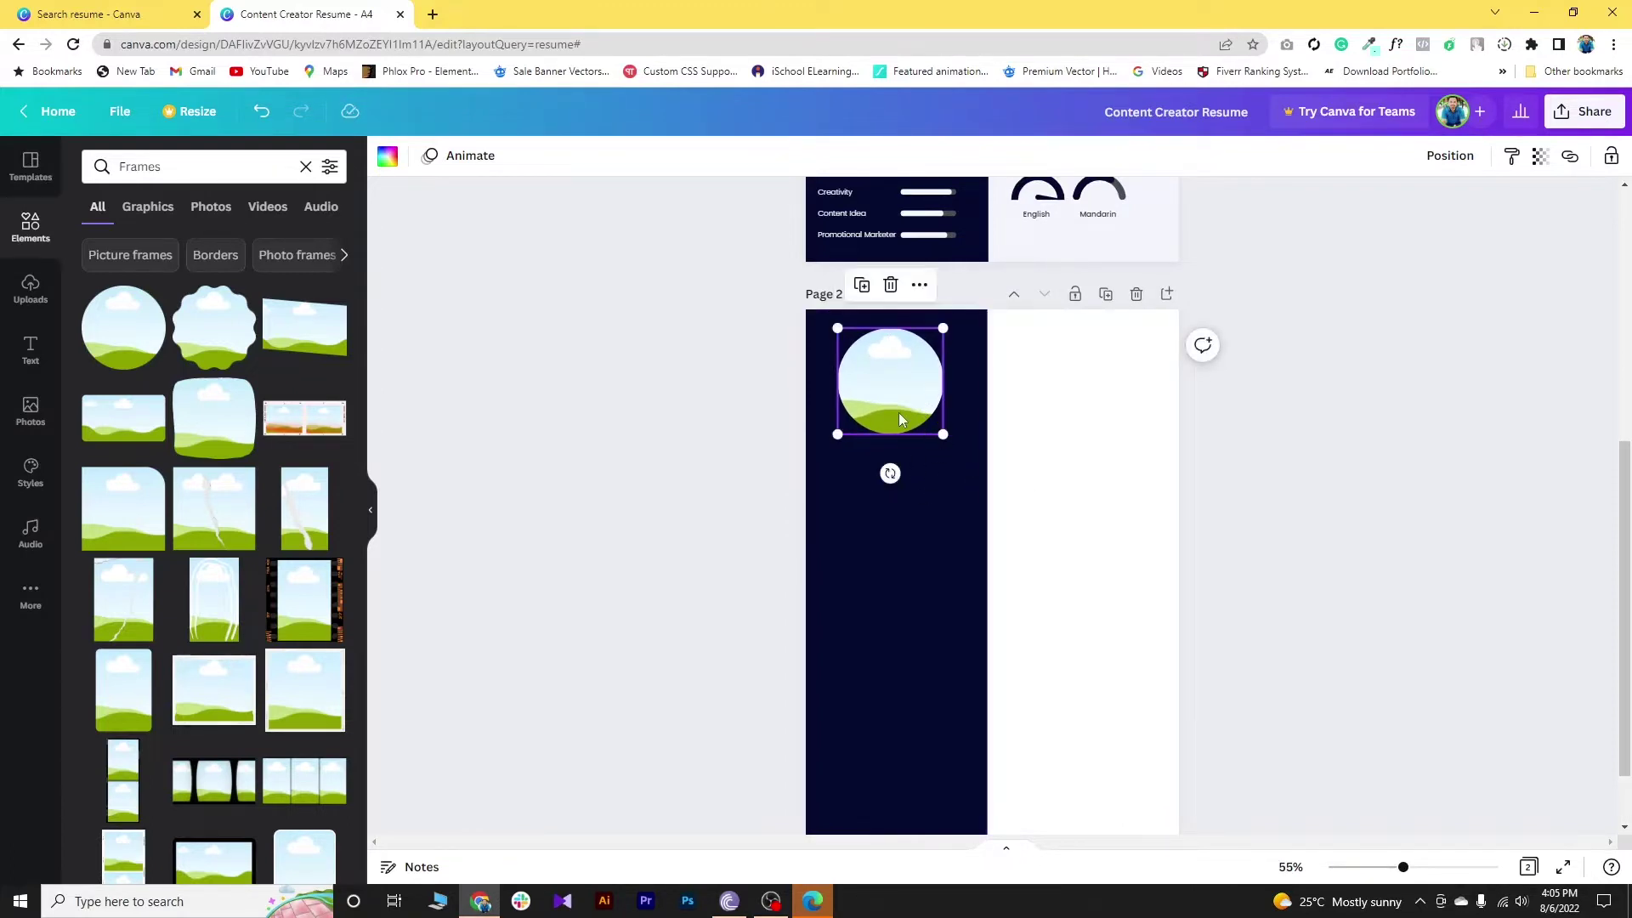
click(622, 510)
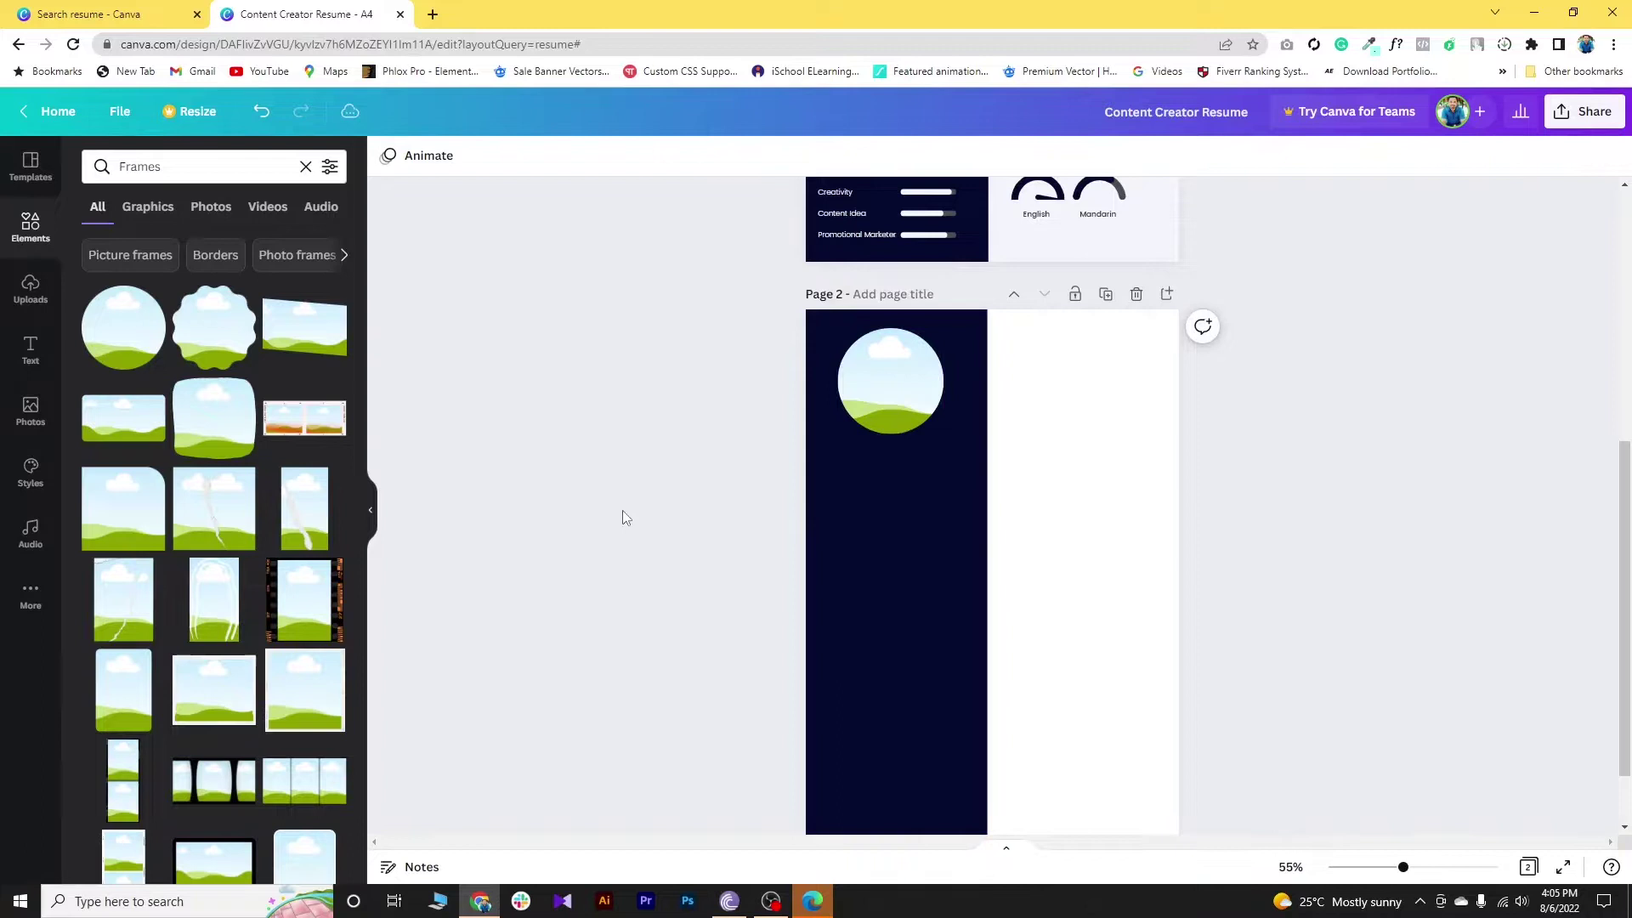
click(888, 416)
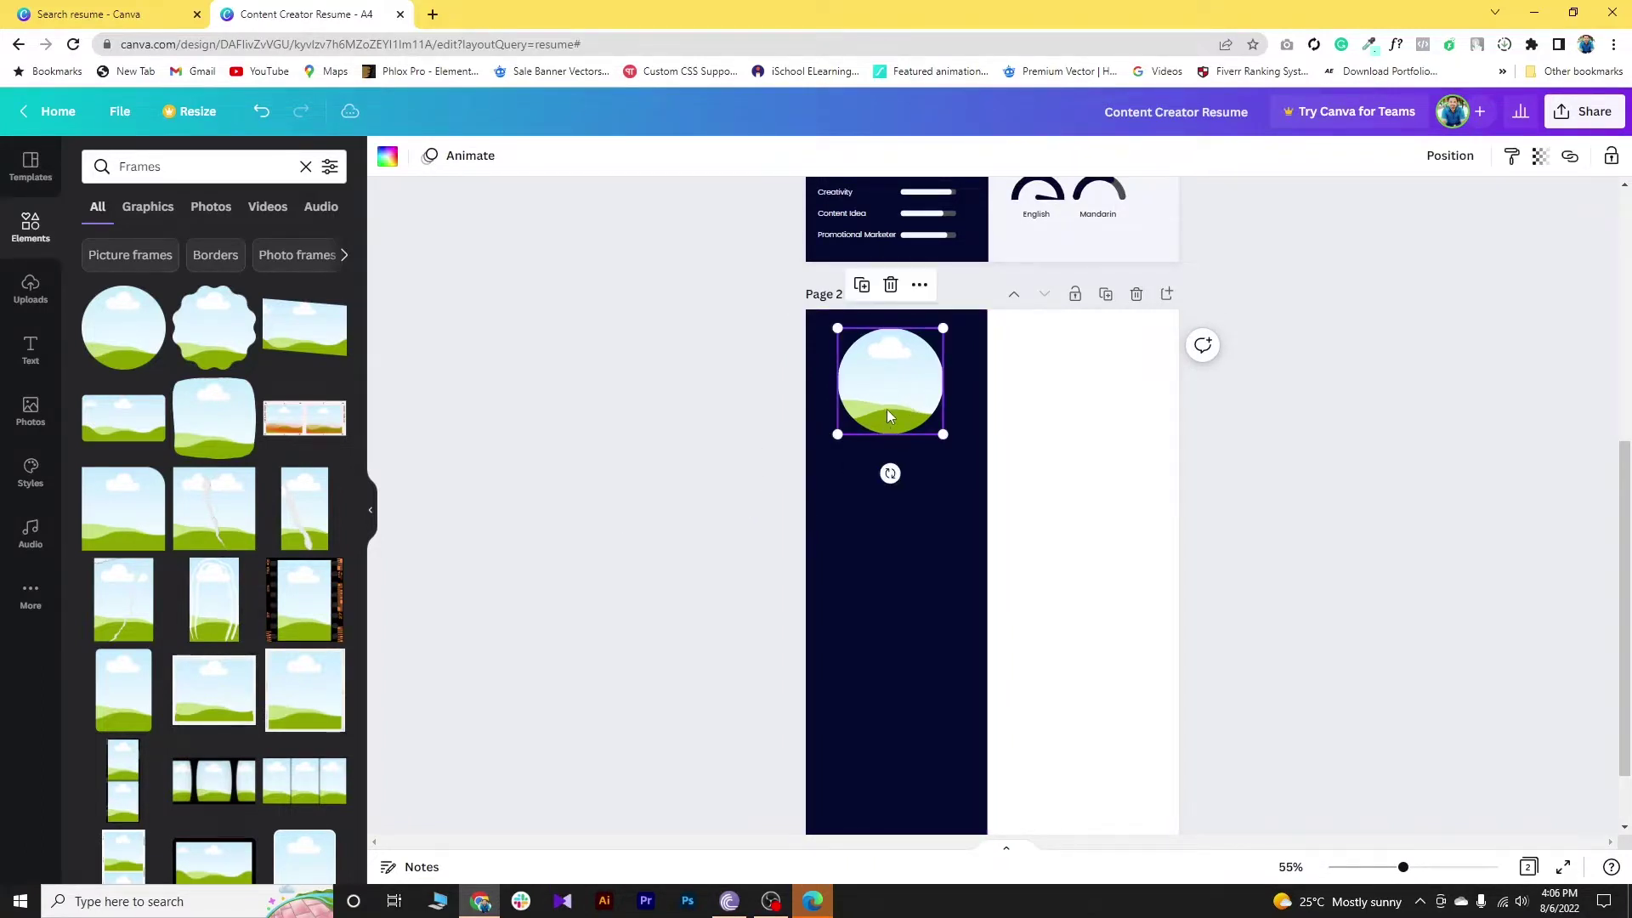
click(569, 482)
scroll(893, 561, up, 2)
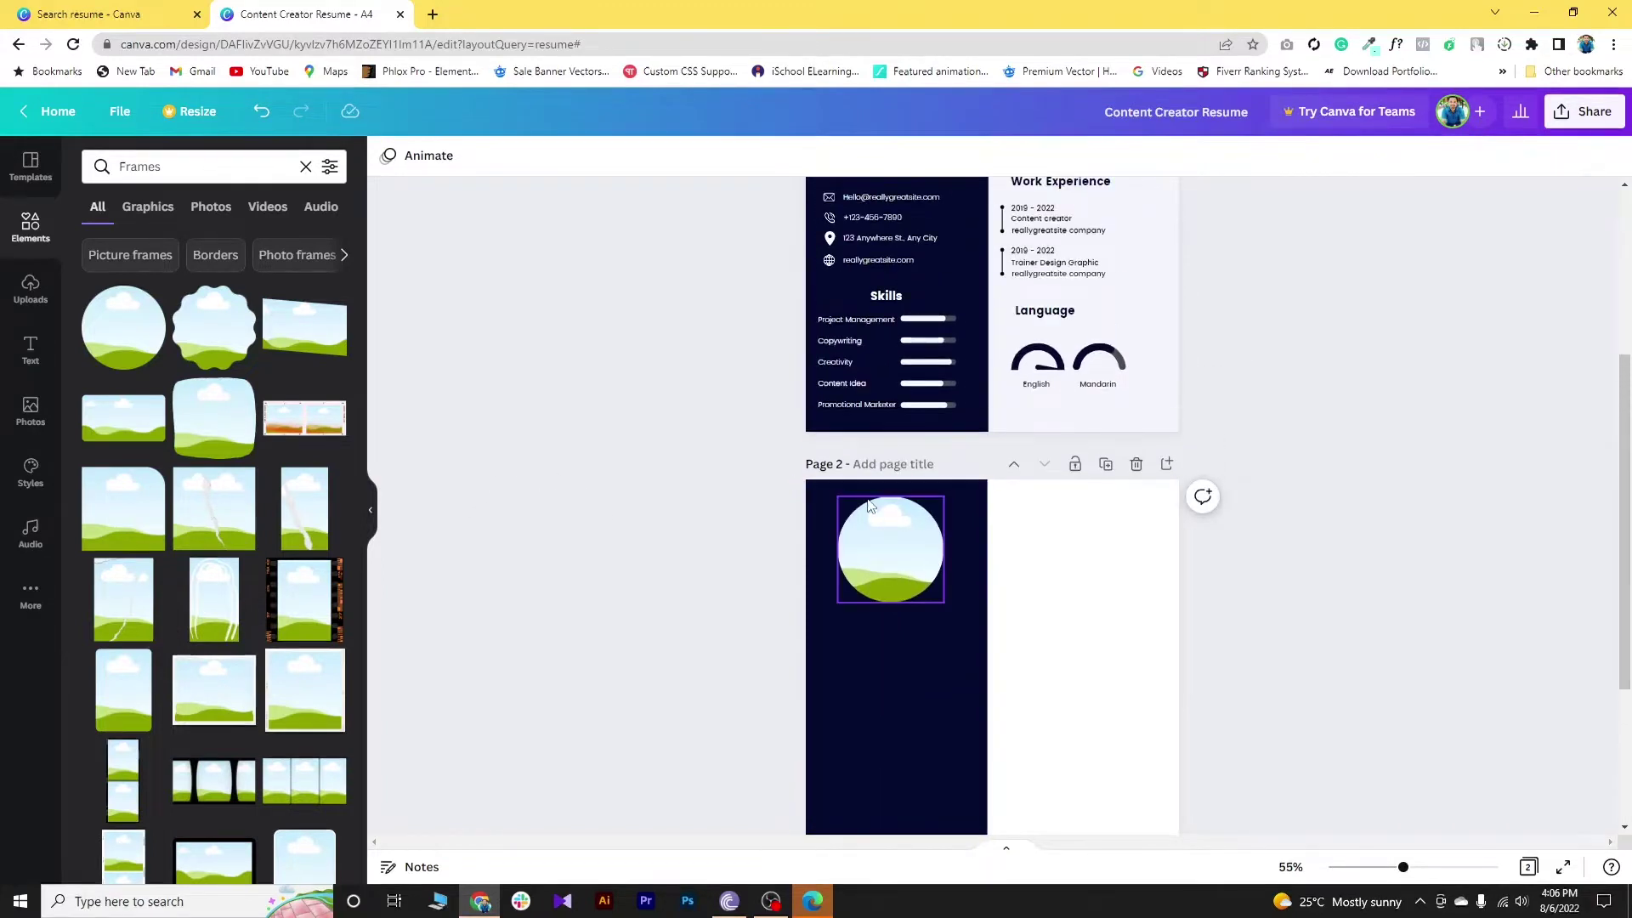
scroll(869, 505, up, 4)
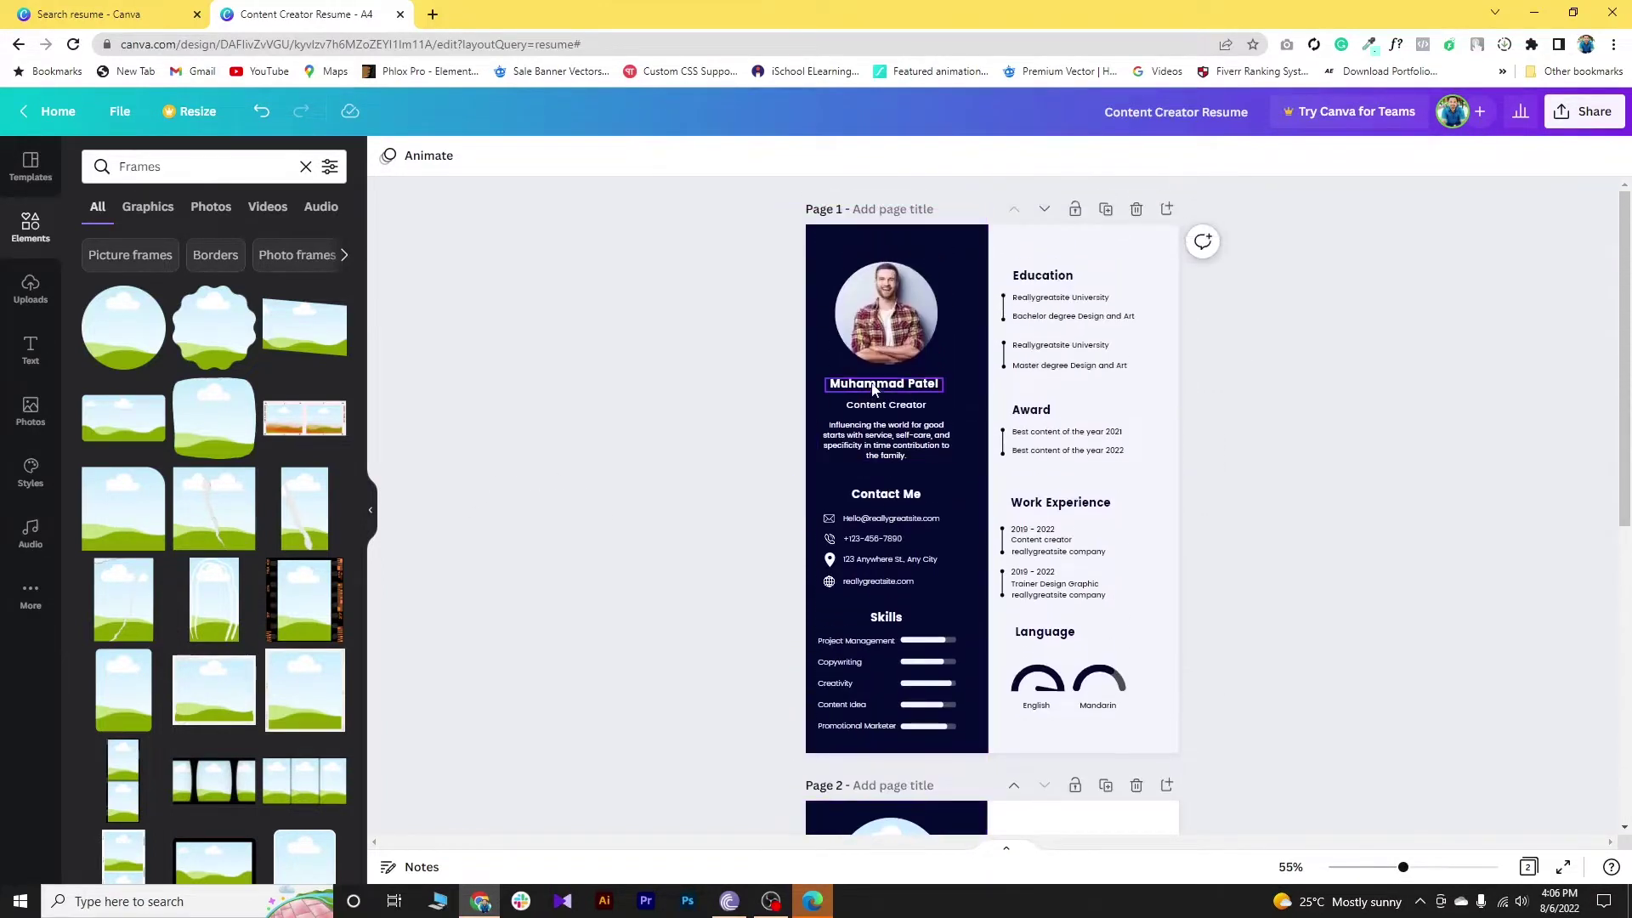
Step: Add a heading text box to page 2 for the name
scroll(873, 389, down, 6)
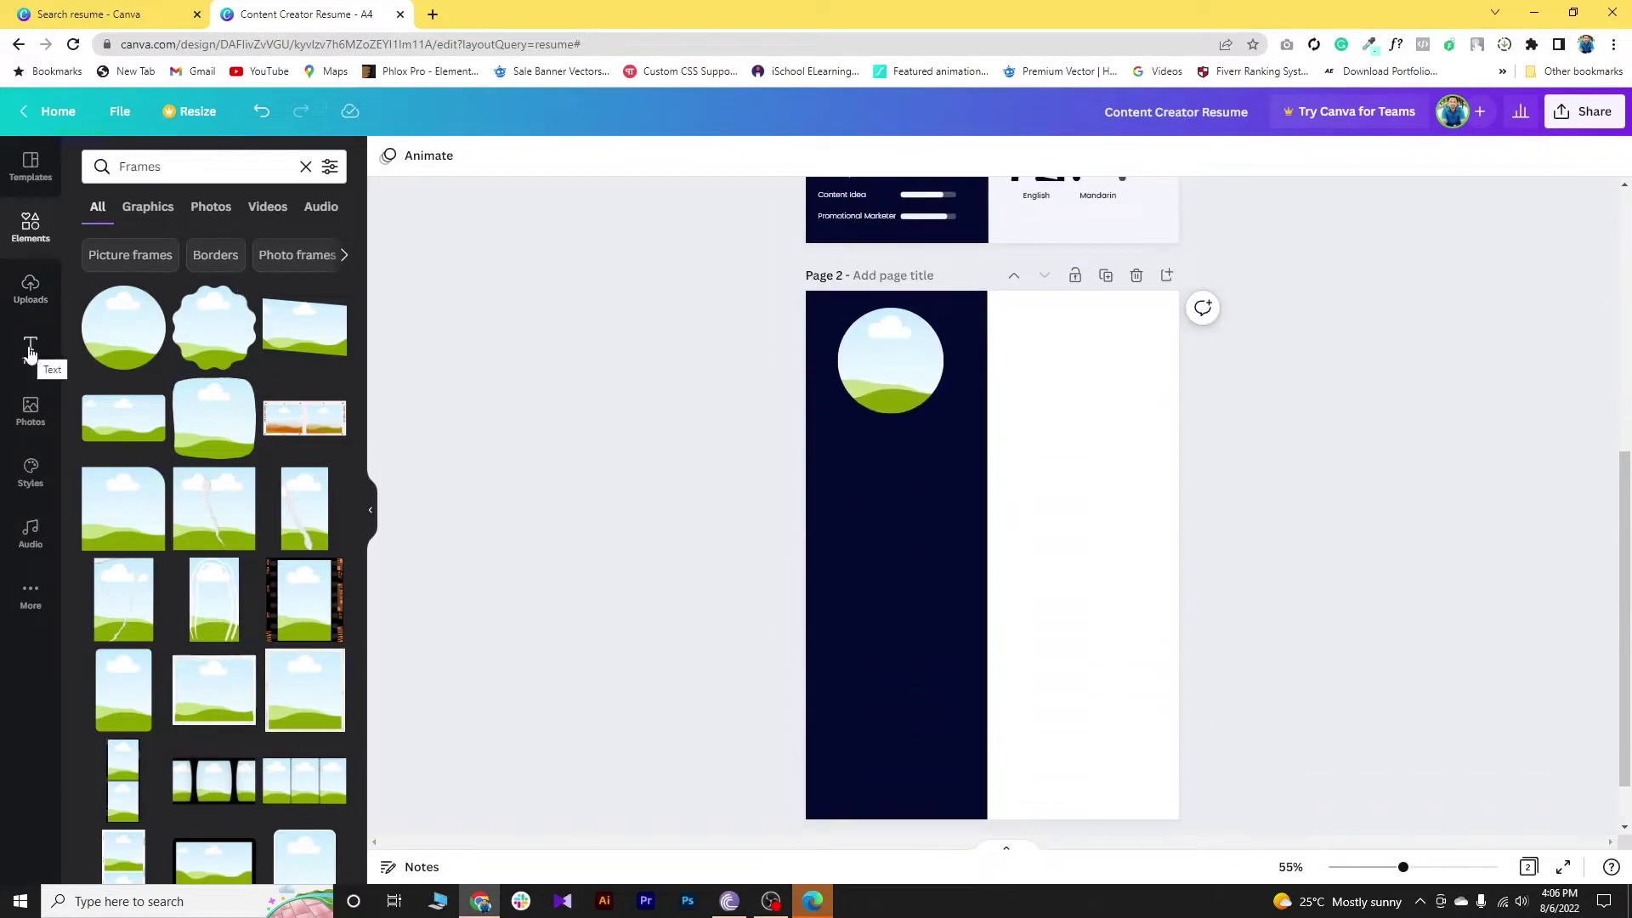
click(30, 349)
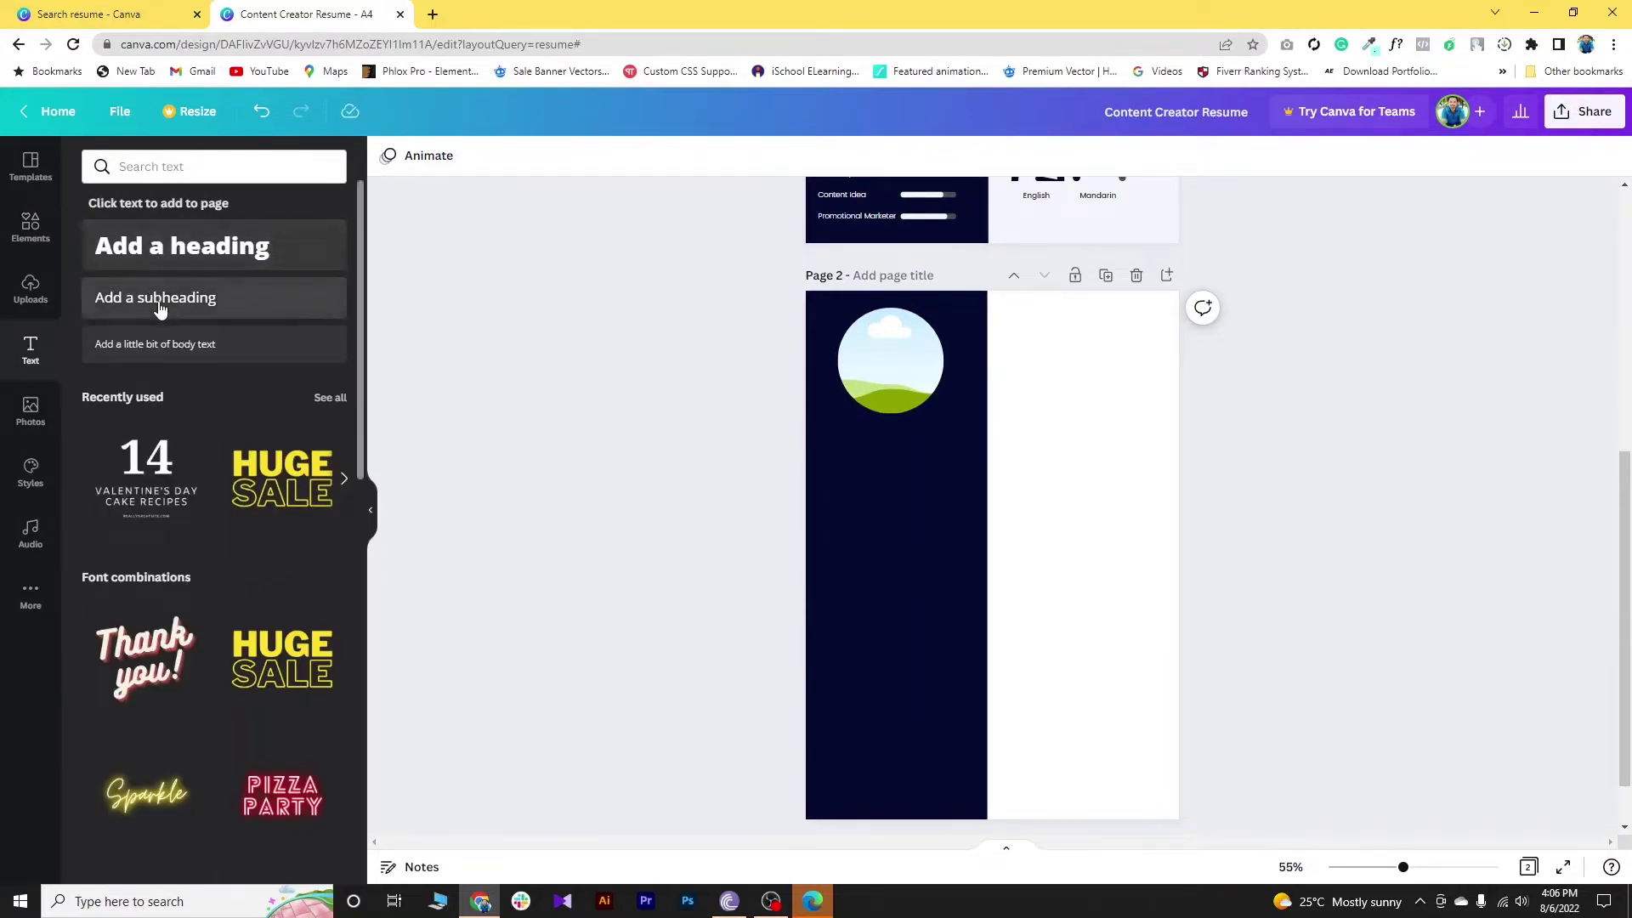
click(171, 245)
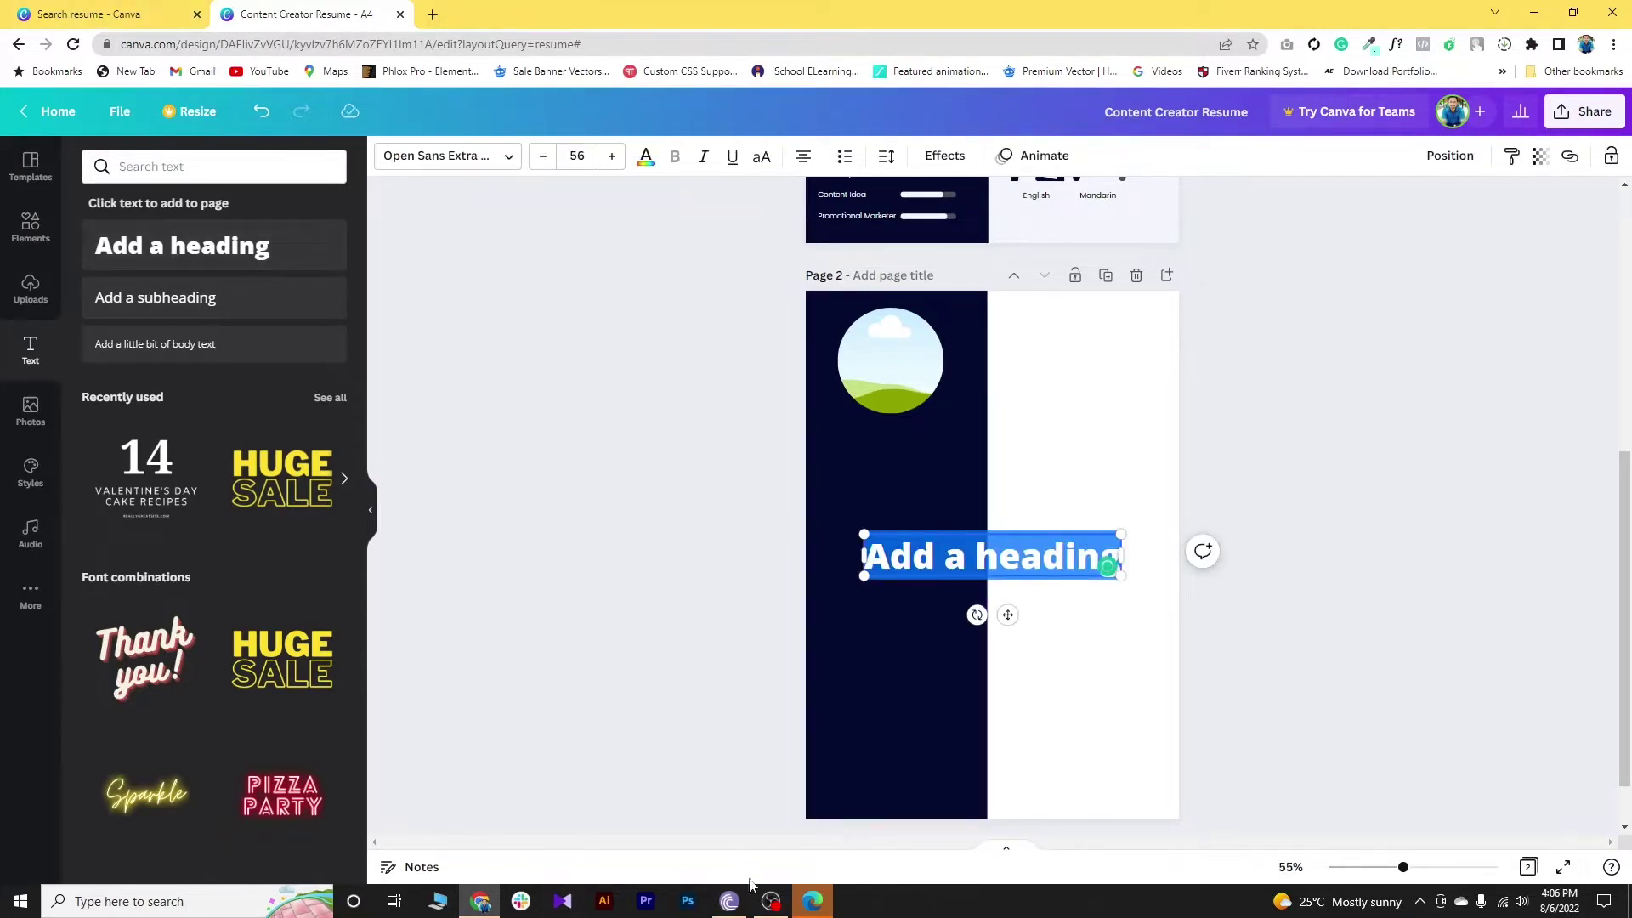
Step: Switch to the CV PDF in Edge, copy the full name from its header, and return to Canva
click(813, 901)
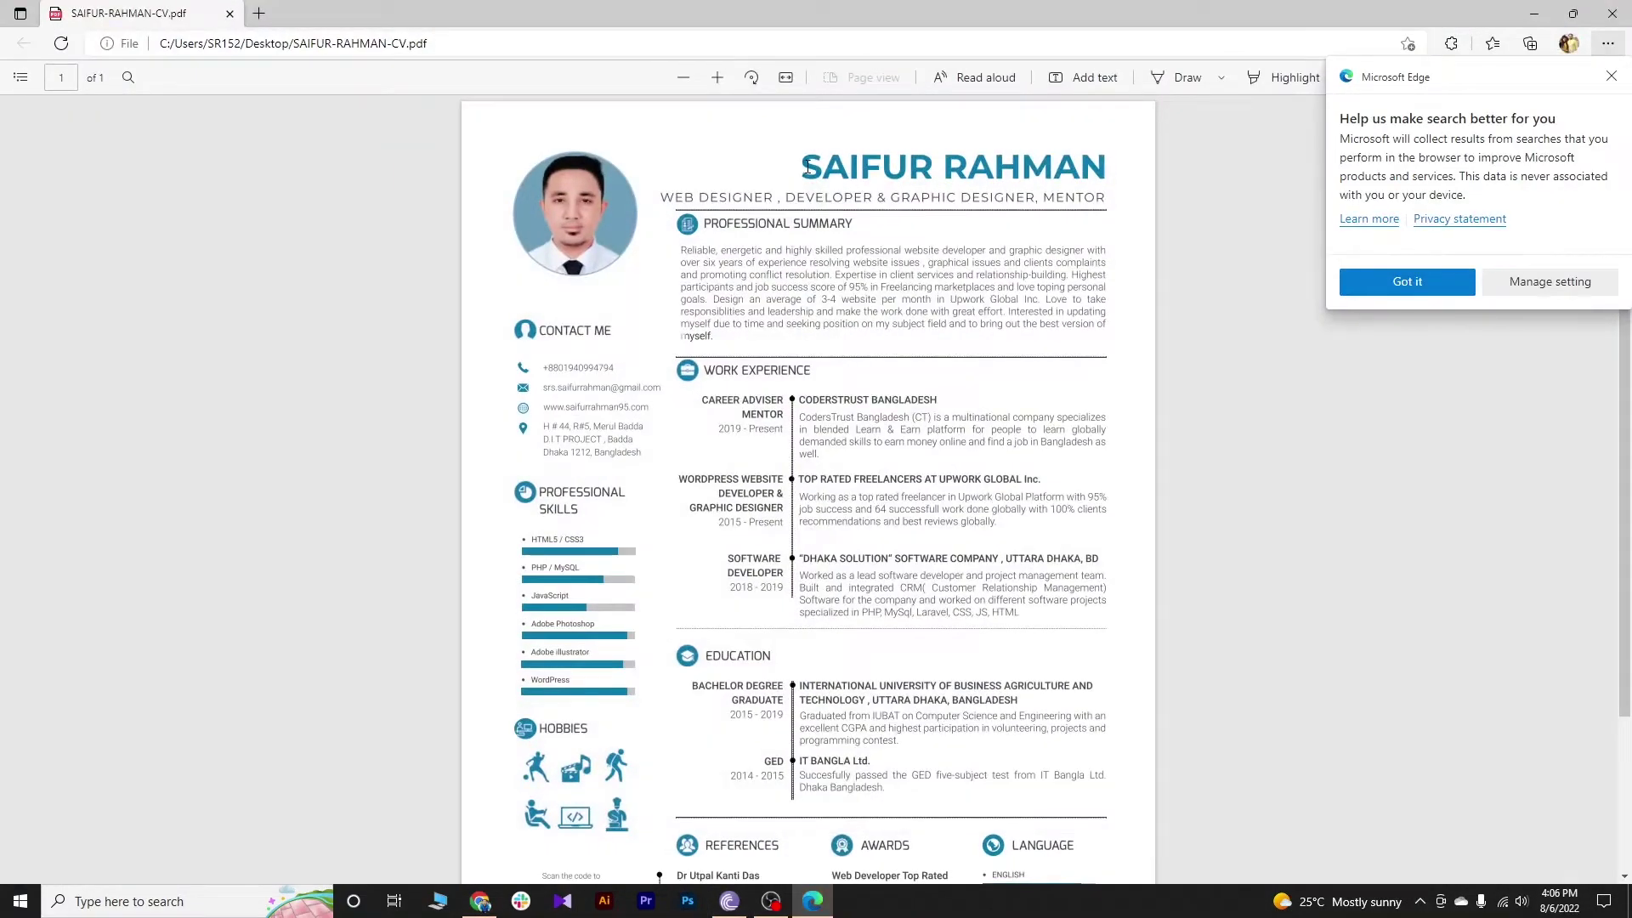
mouse_move(807, 167)
mouse_down()
mouse_move(1103, 166)
mouse_move(800, 167)
mouse_up()
click(1104, 165)
right_click(833, 170)
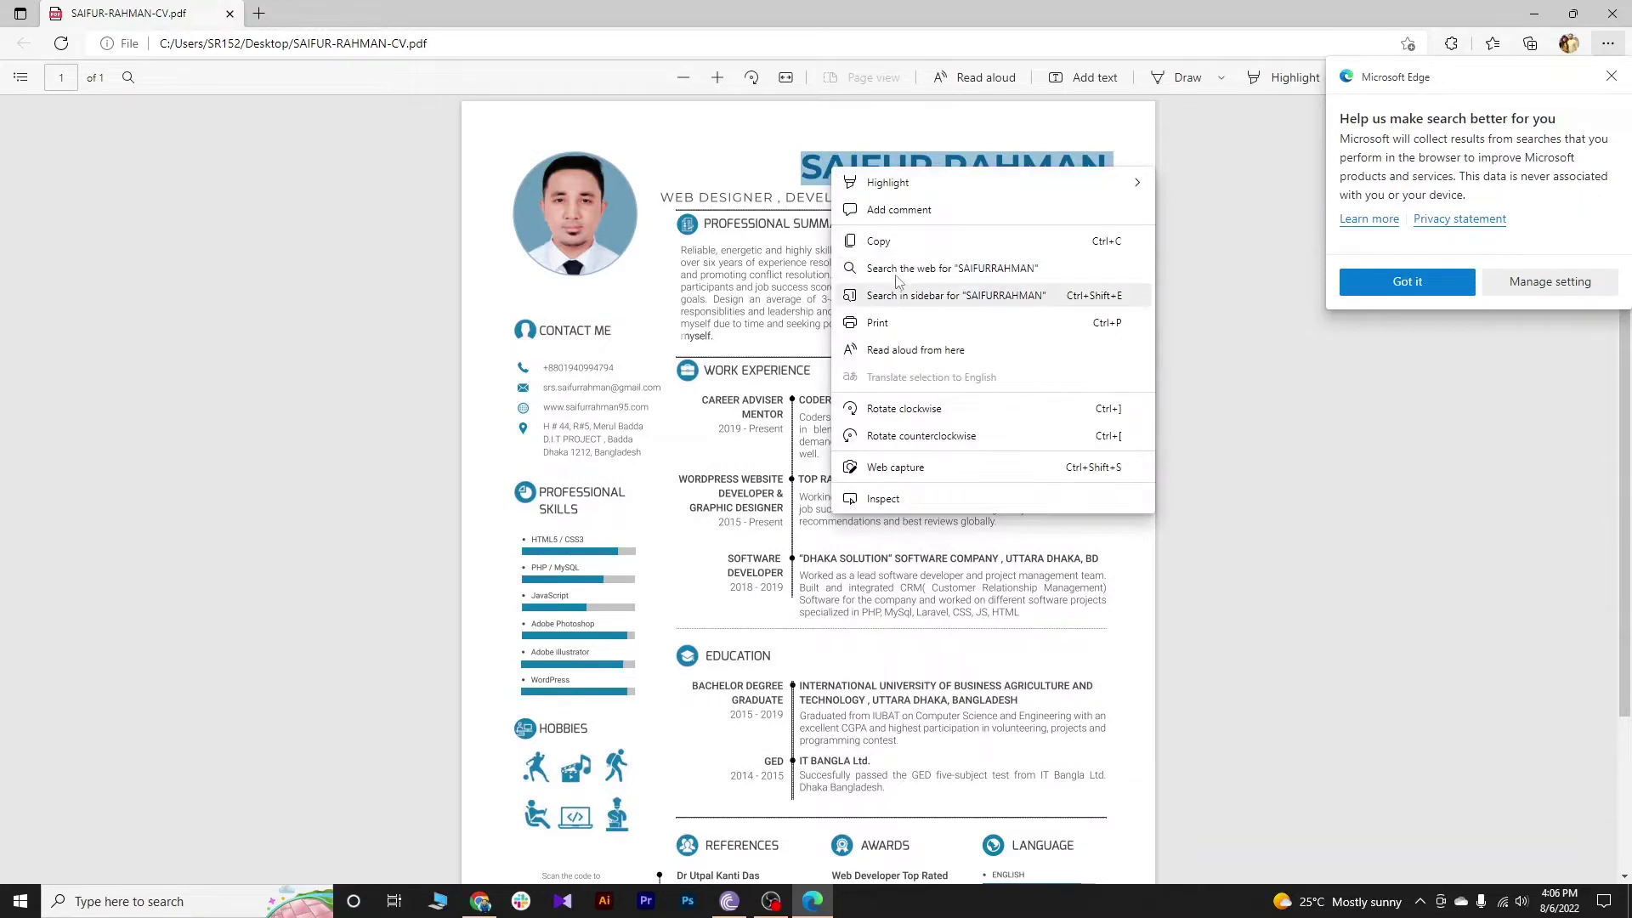
click(879, 241)
click(485, 901)
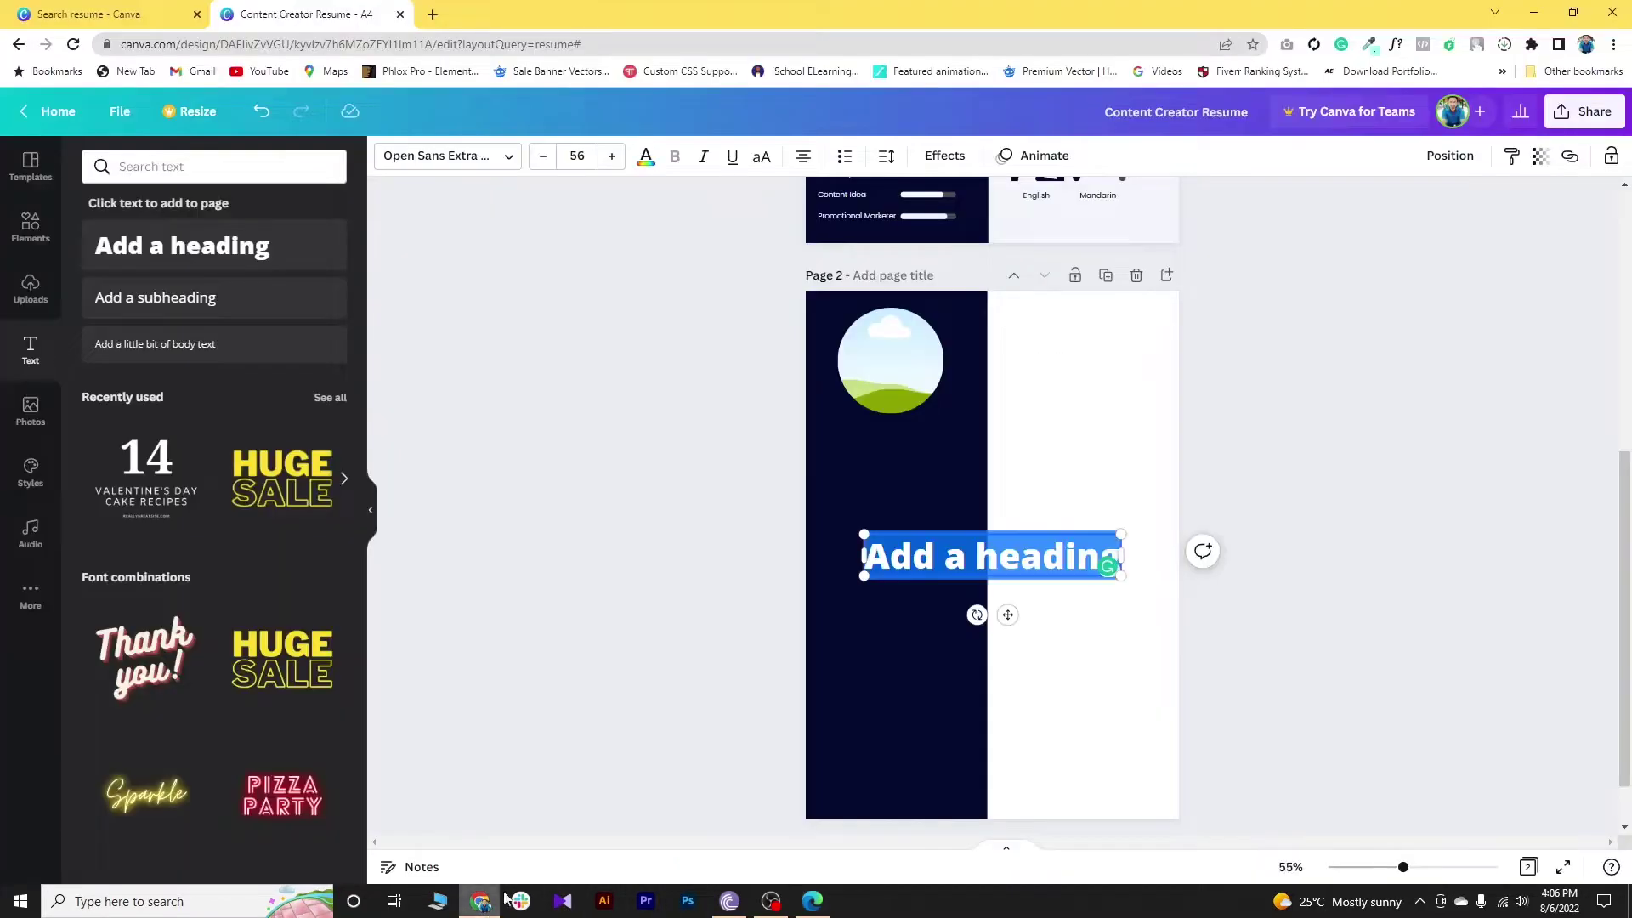
Step: Replace the heading placeholder on page 2 with the copied full name and separate the first and last names with a space
click(915, 557)
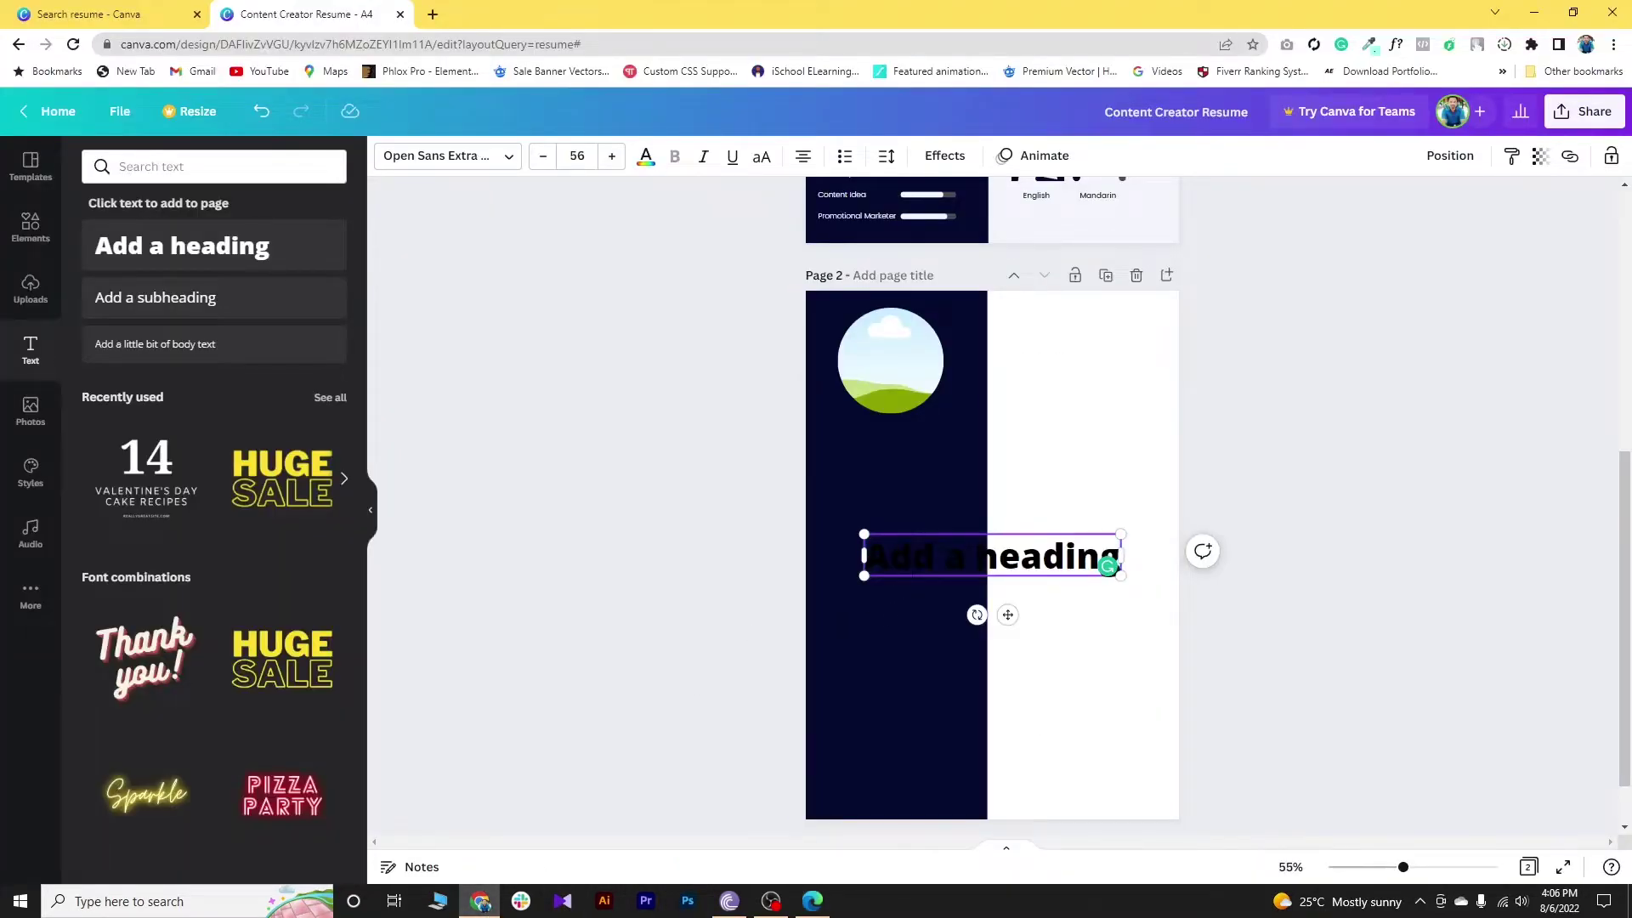
drag(865, 556, 1064, 557)
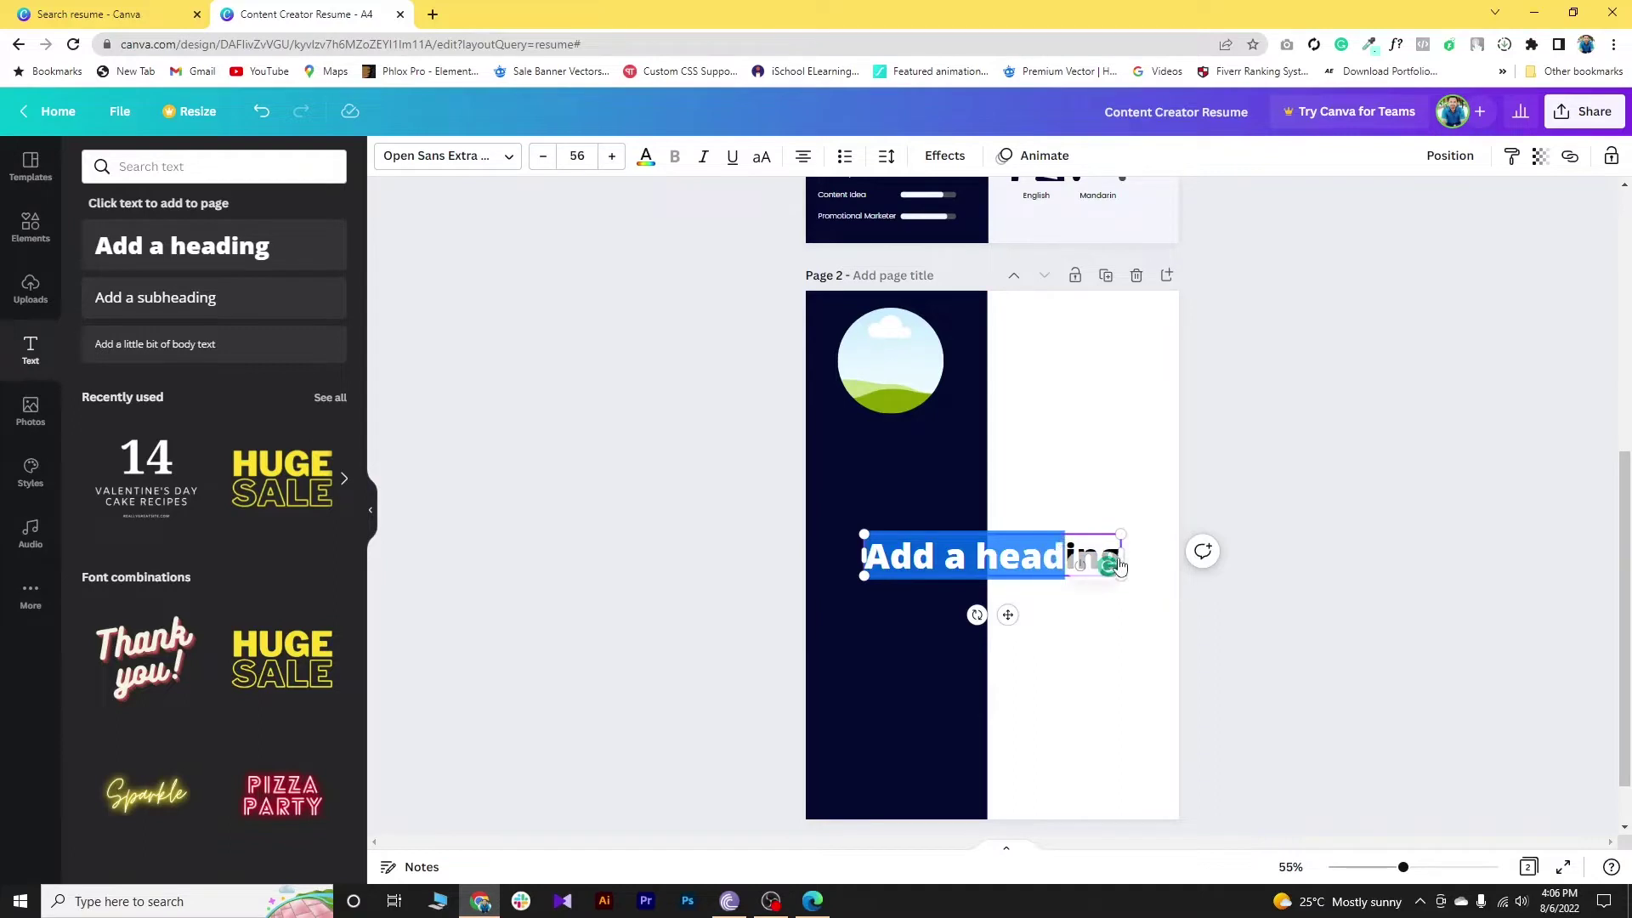
click(982, 557)
drag(865, 557, 1117, 548)
right_click(1058, 555)
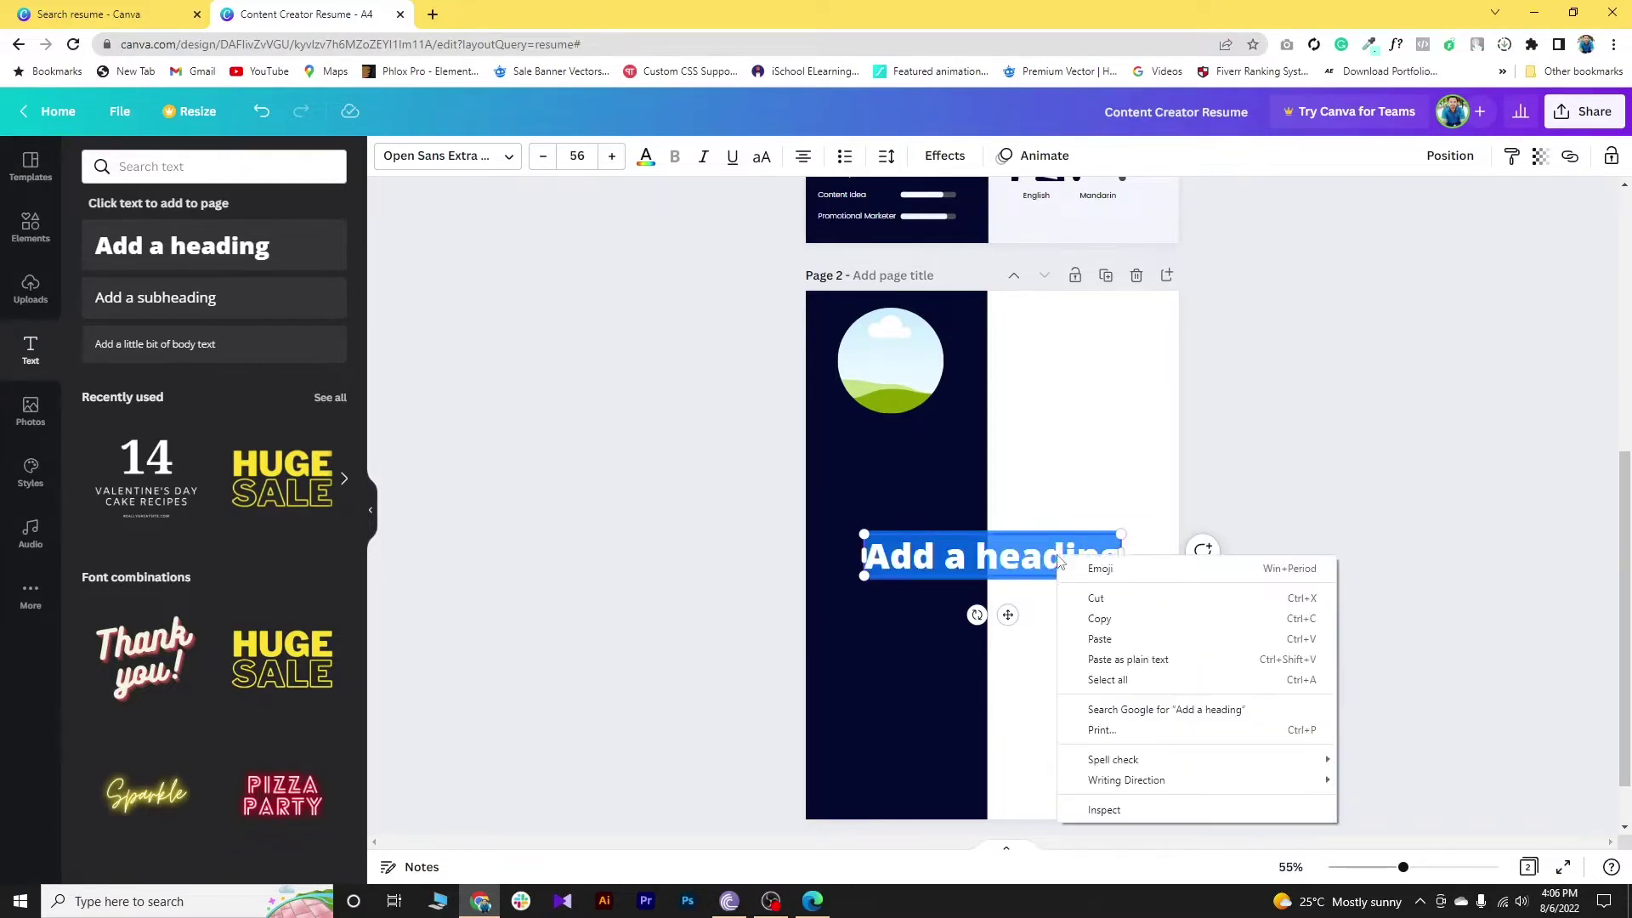
click(1099, 638)
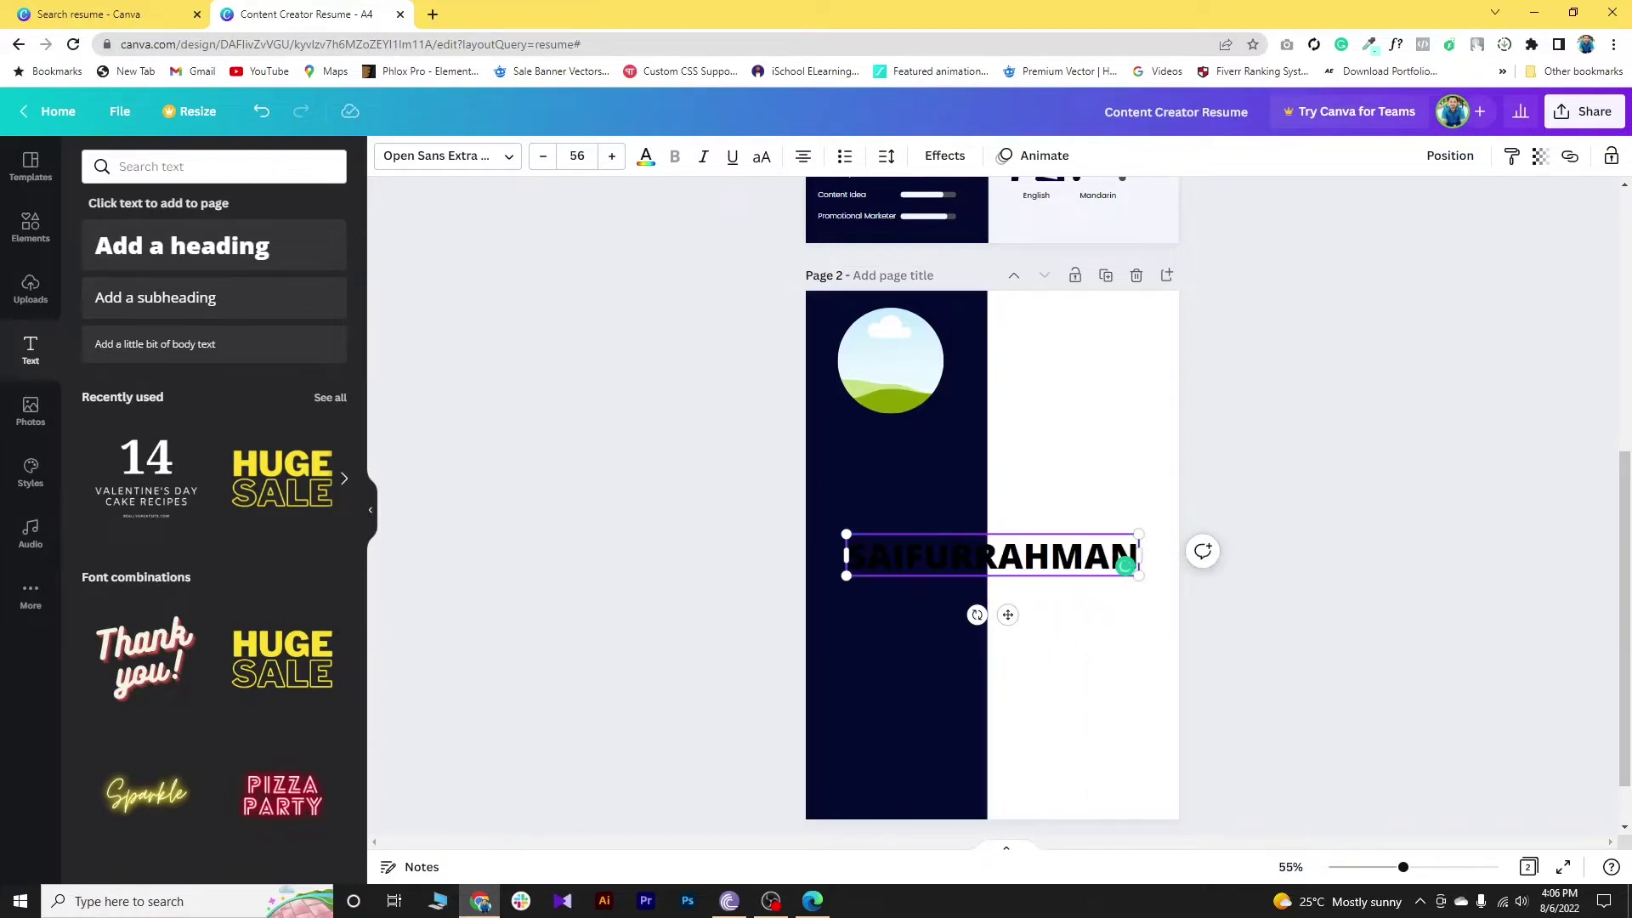
drag(1007, 614, 1169, 548)
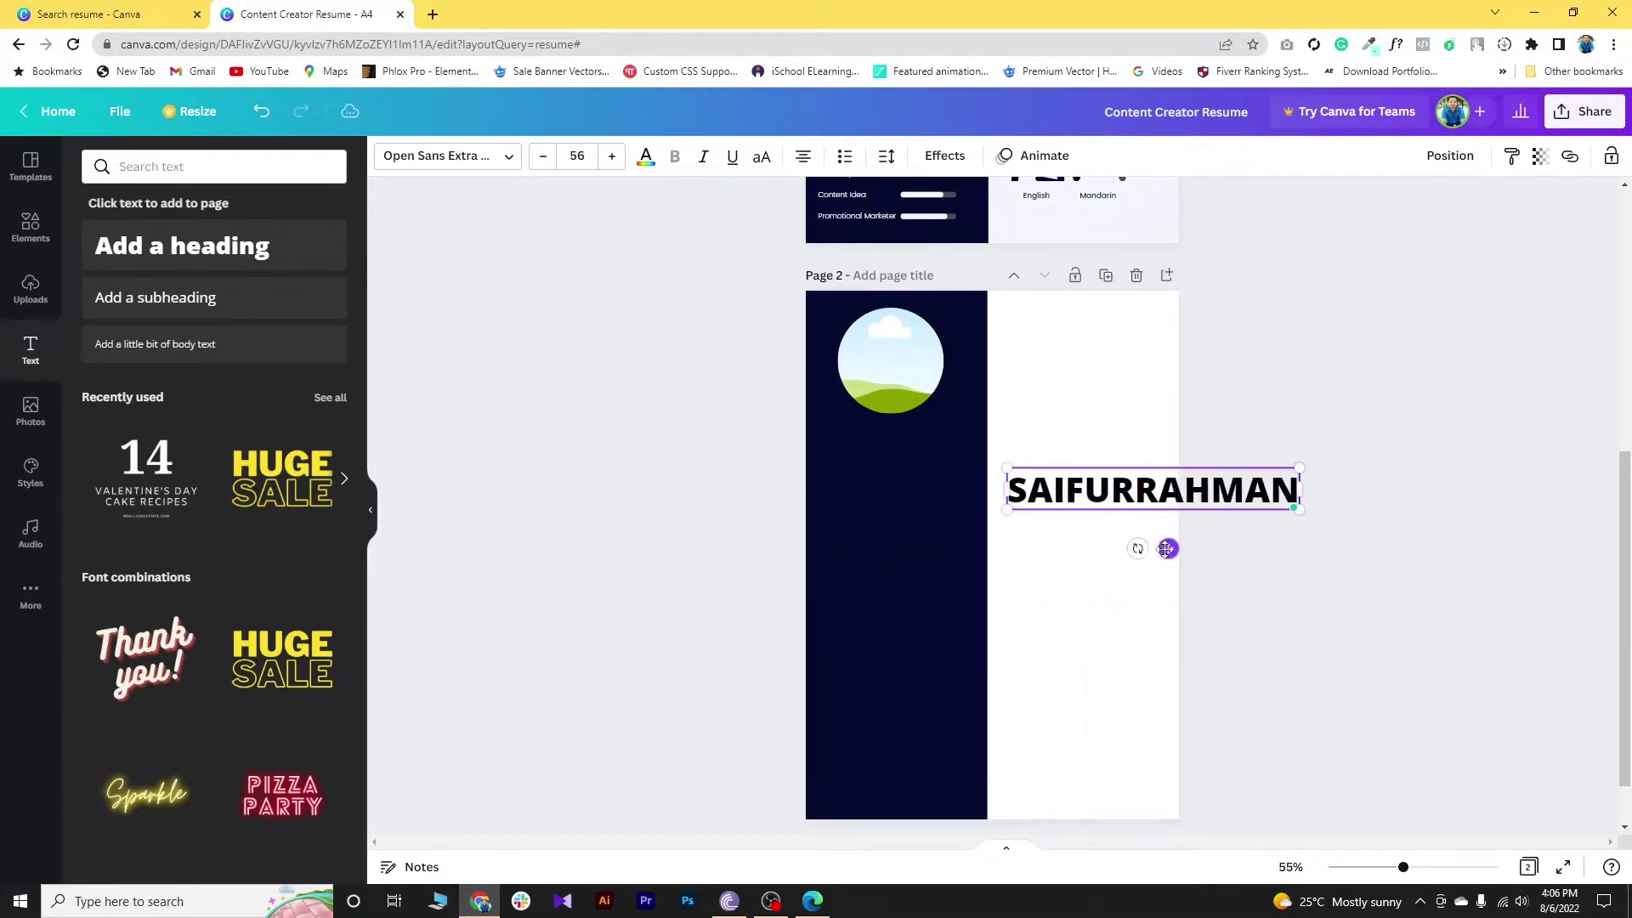
click(1137, 491)
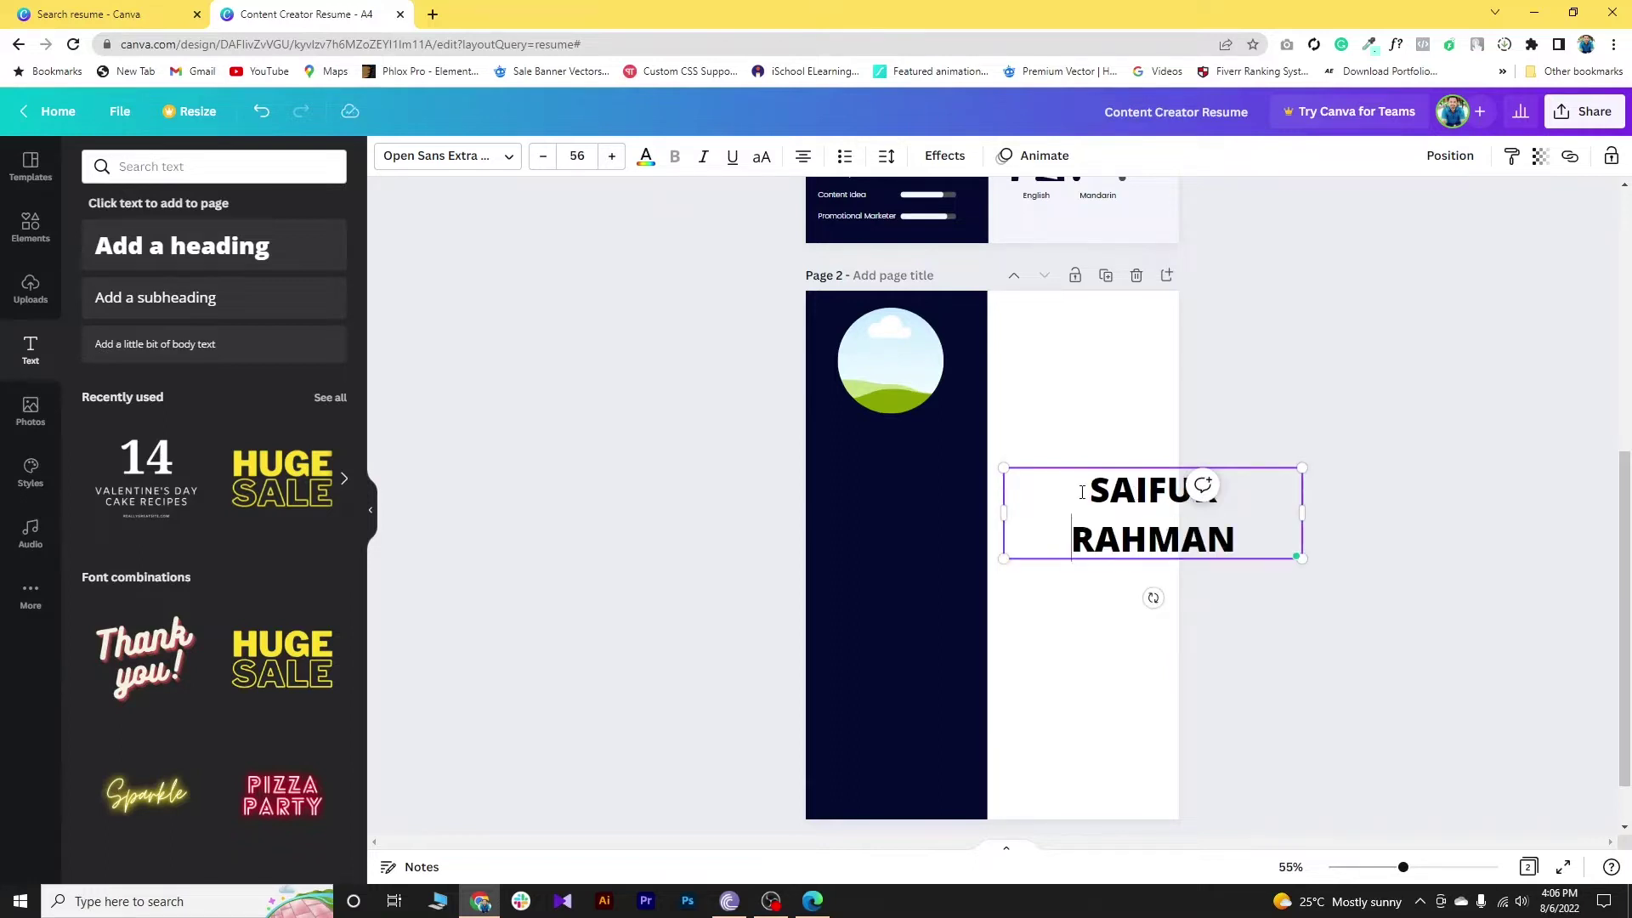
Step: Color the name heading white and widen its box to fit one line, placing it below the circle frame
drag(1080, 495, 1246, 554)
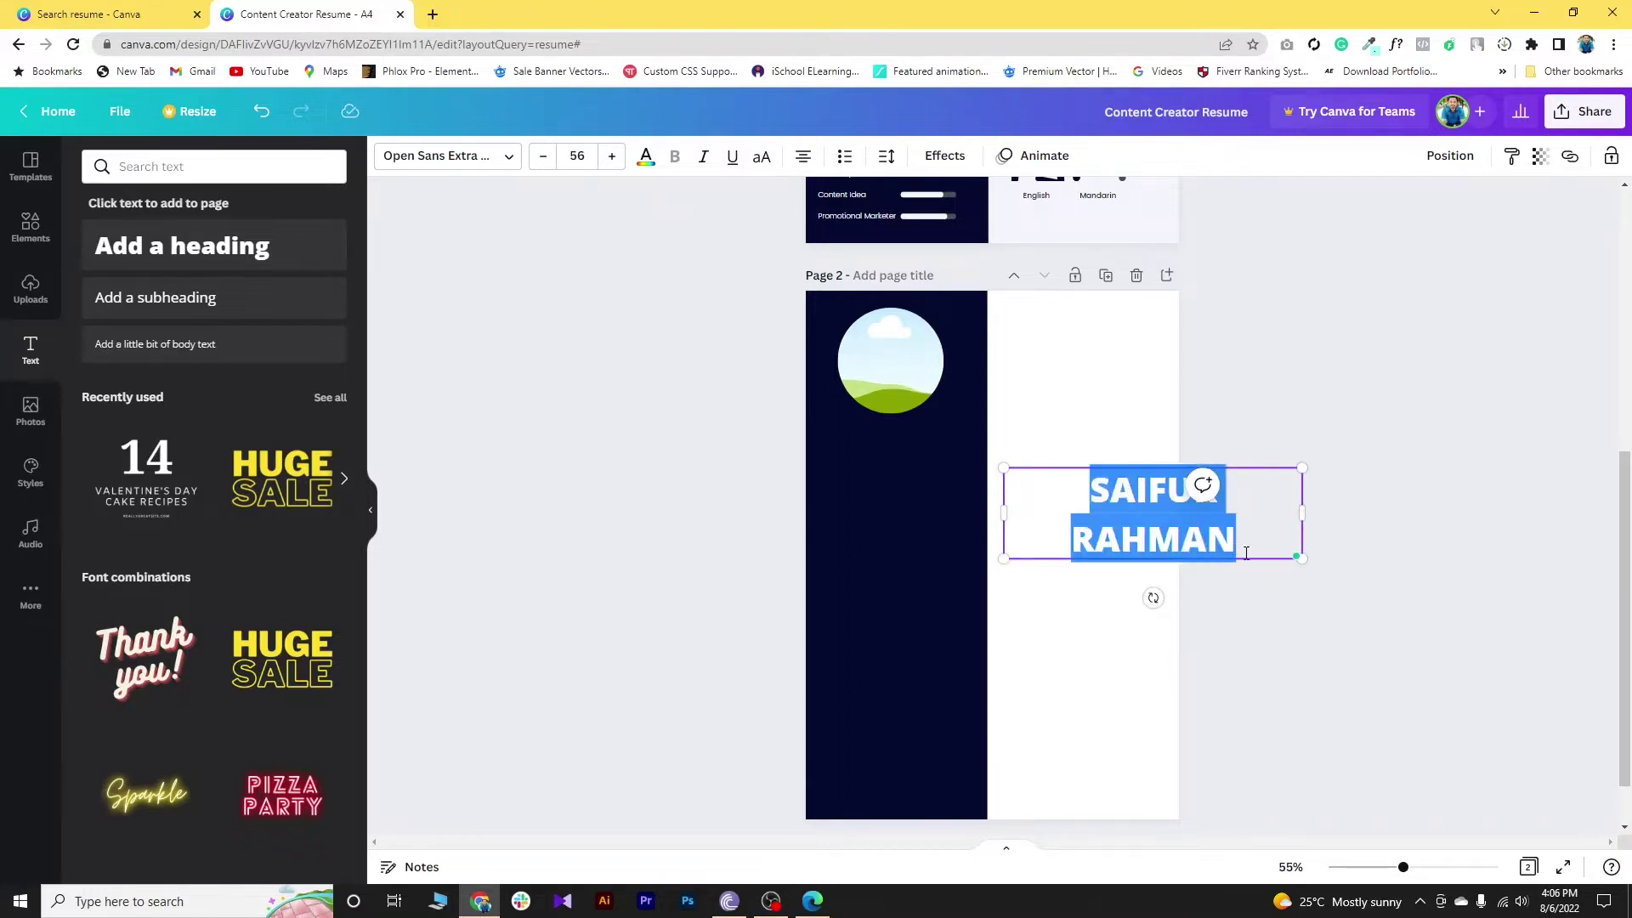
click(646, 158)
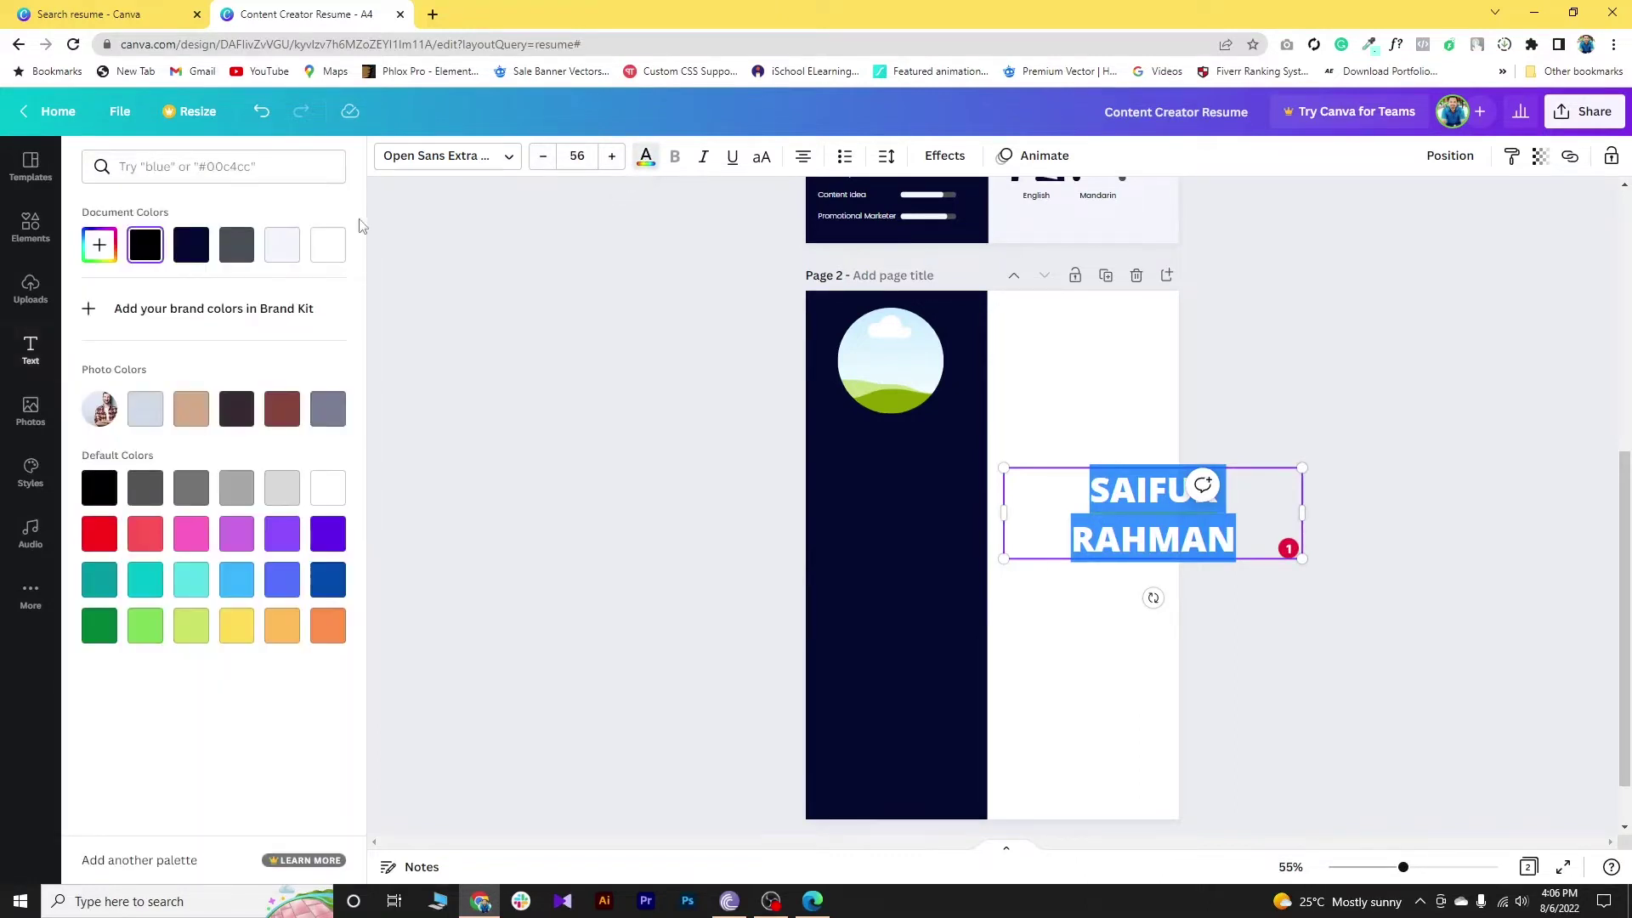
click(339, 257)
click(1216, 537)
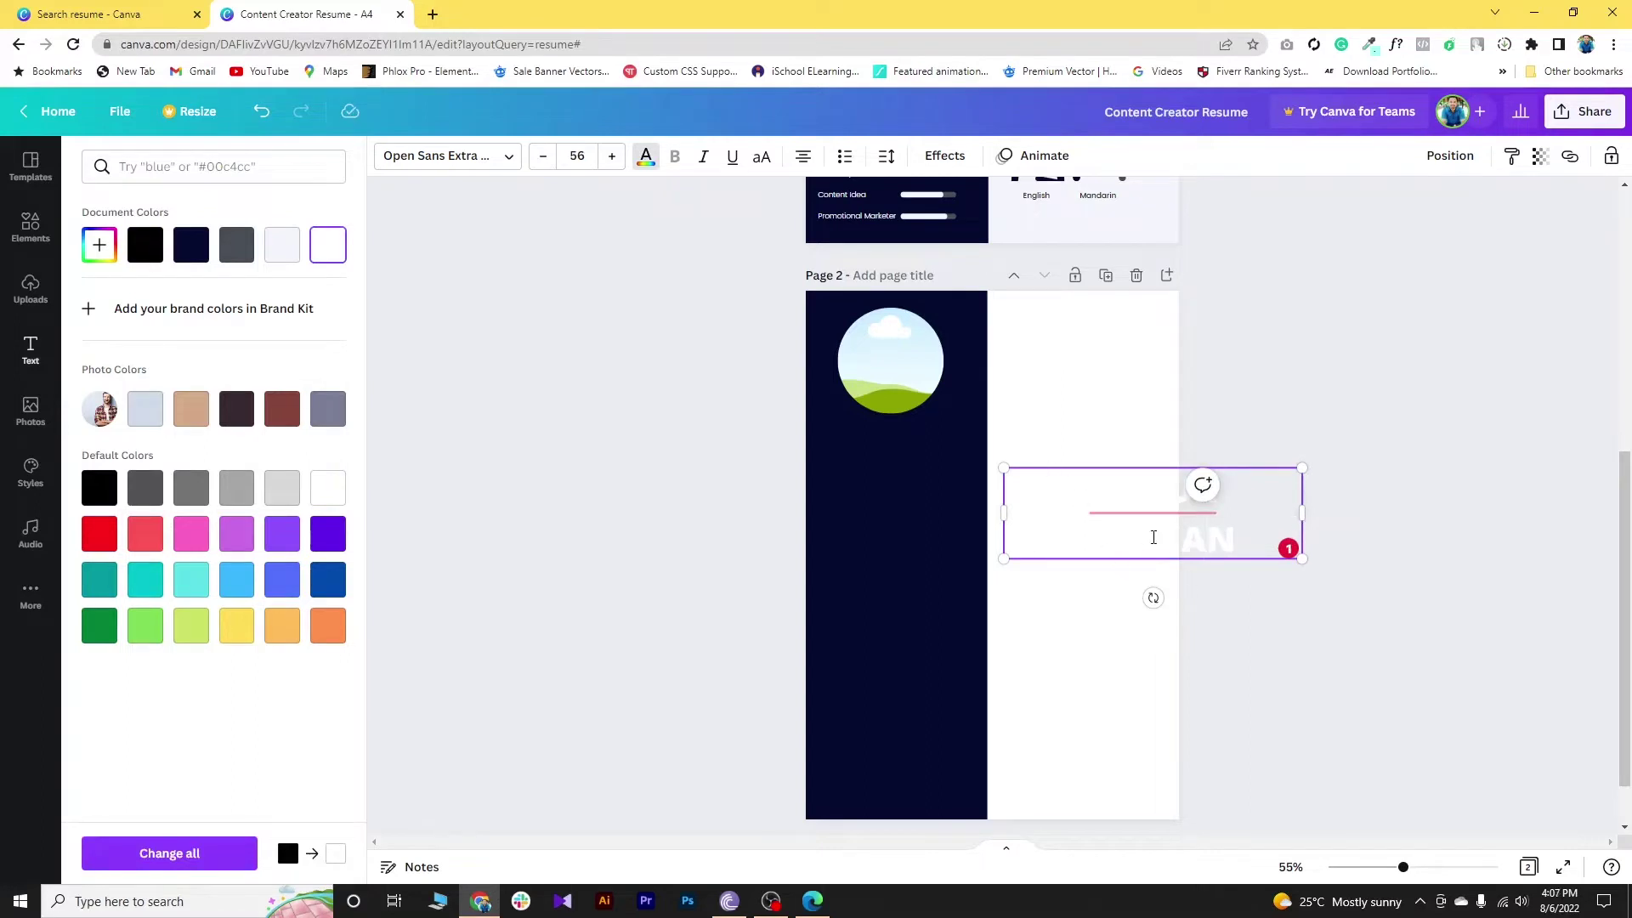
drag(1303, 516, 1352, 510)
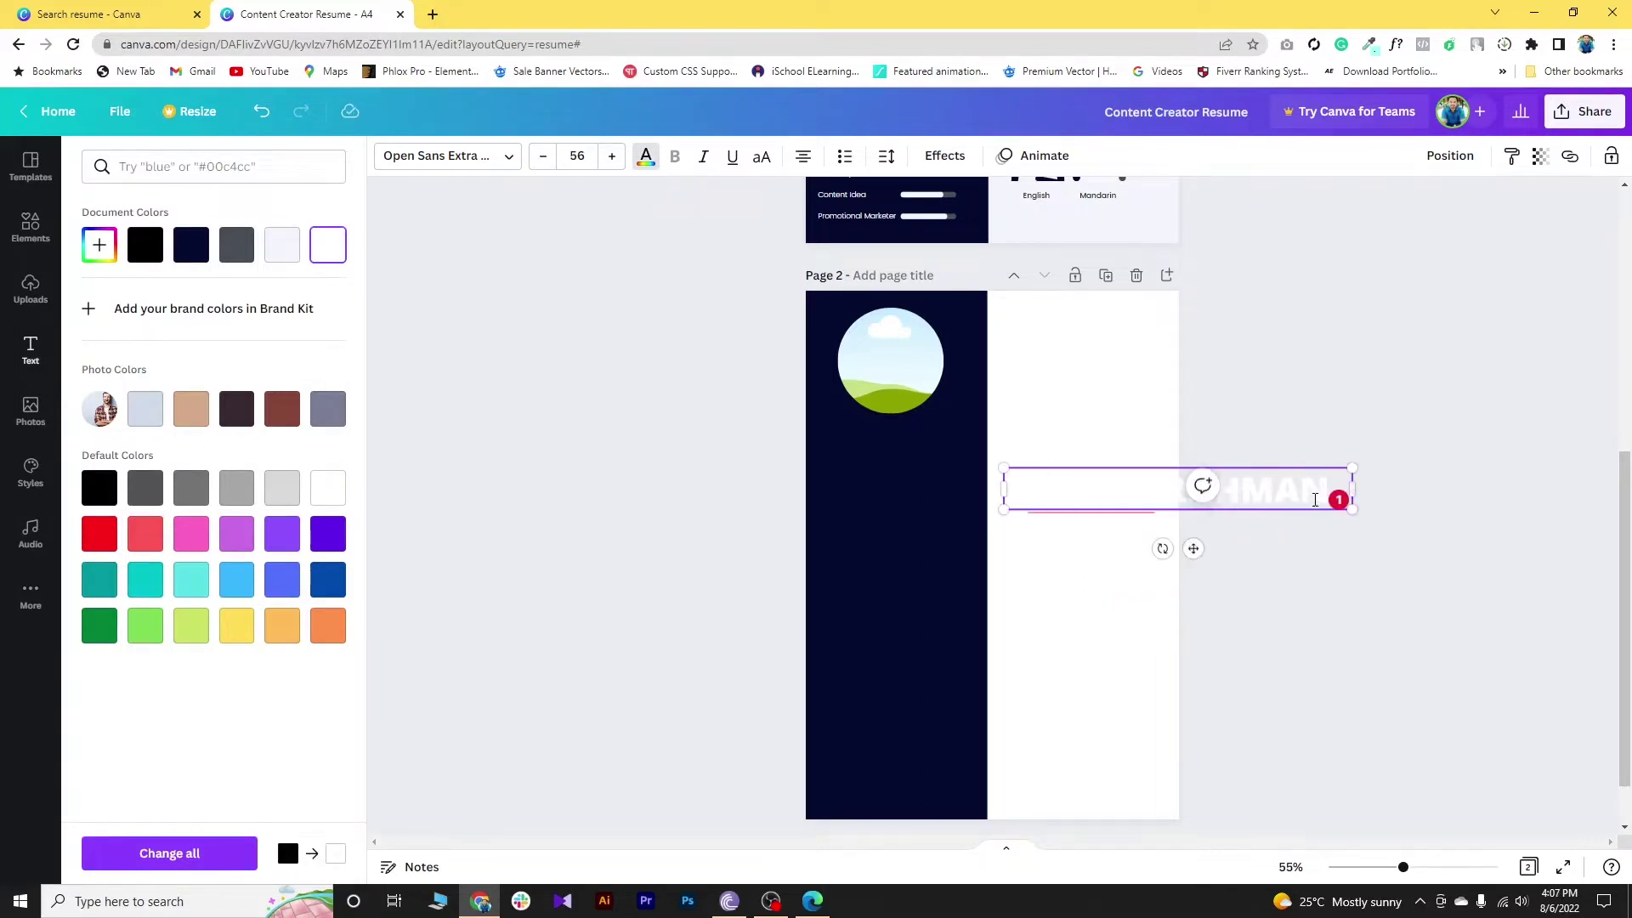
drag(1129, 534, 943, 496)
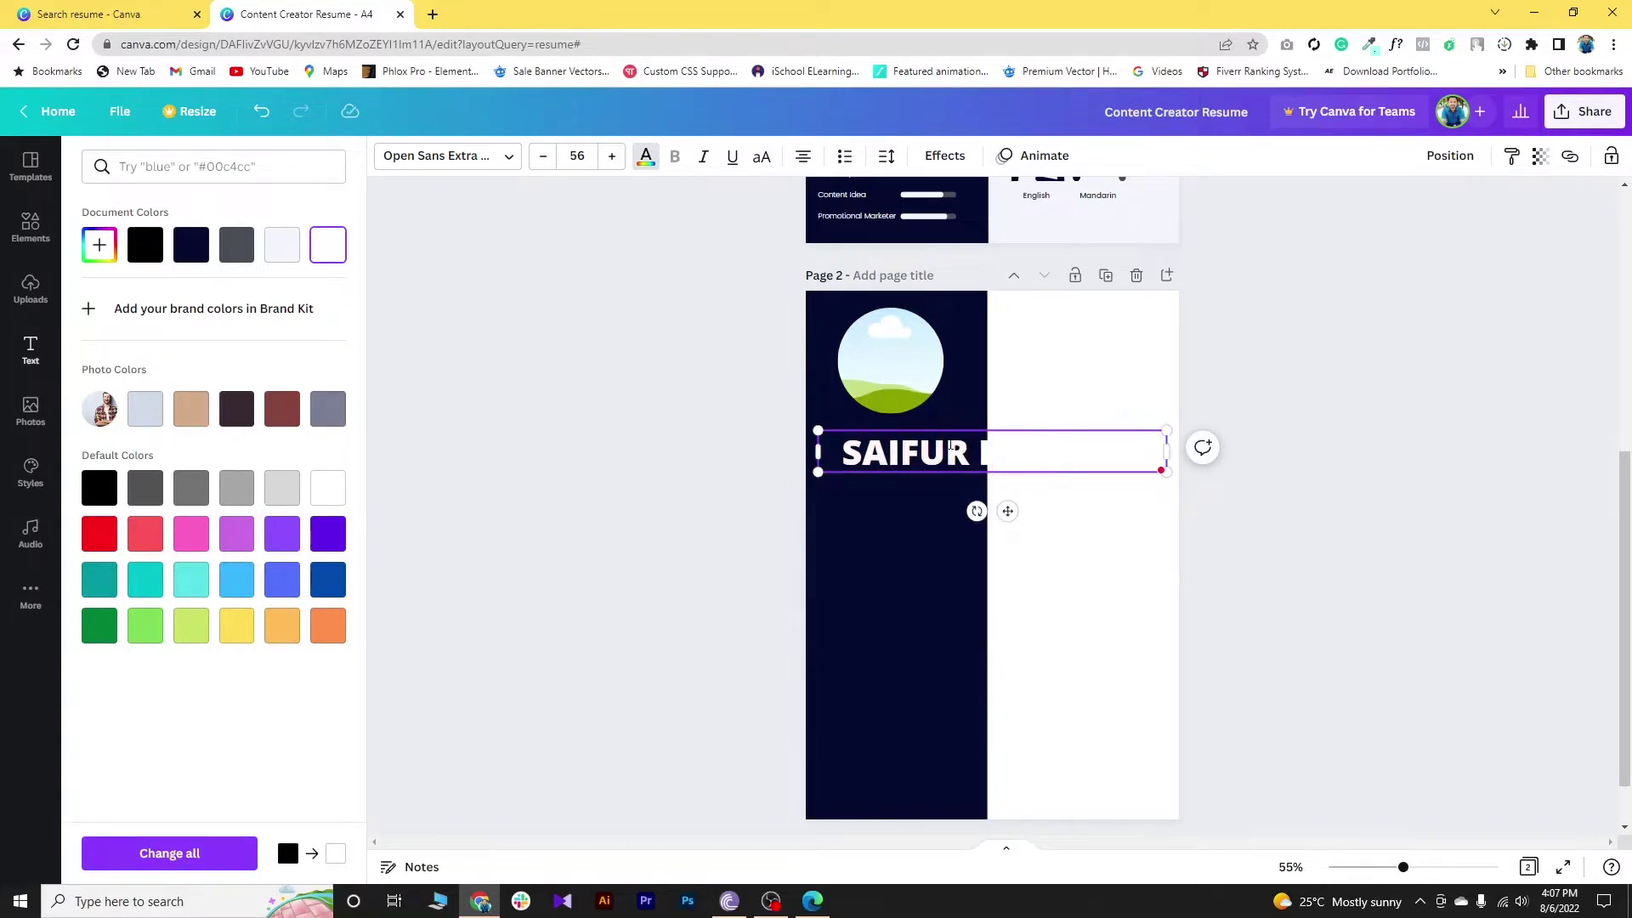
Step: Set the name heading's font size to 14 and center it under the circle frame on the navy sidebar
click(571, 157)
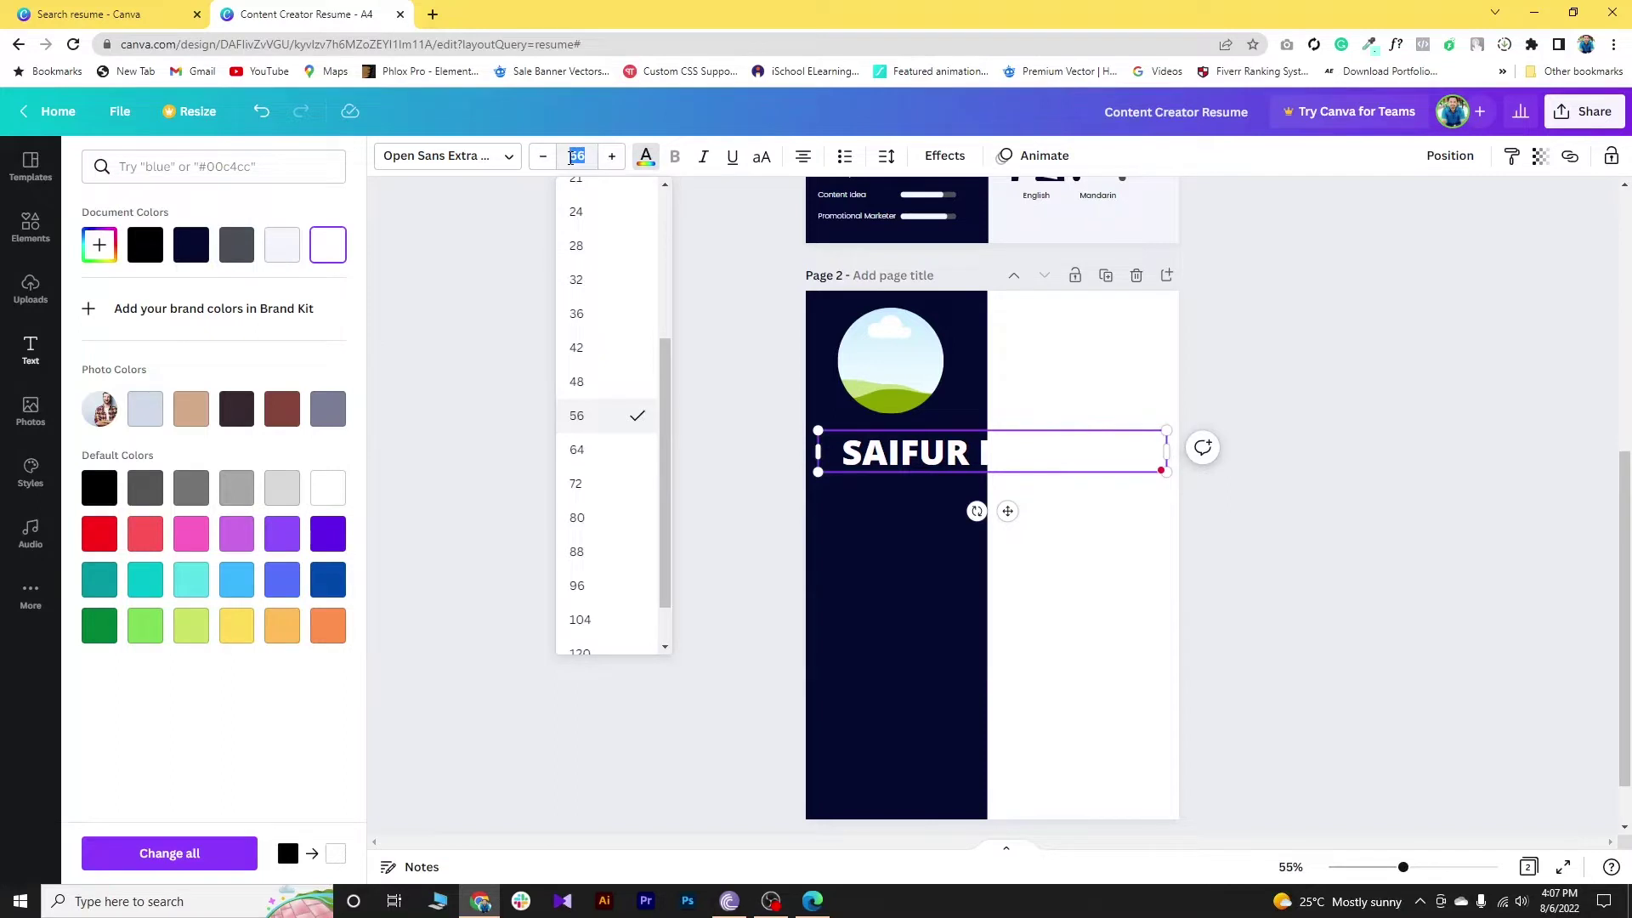
text(14)
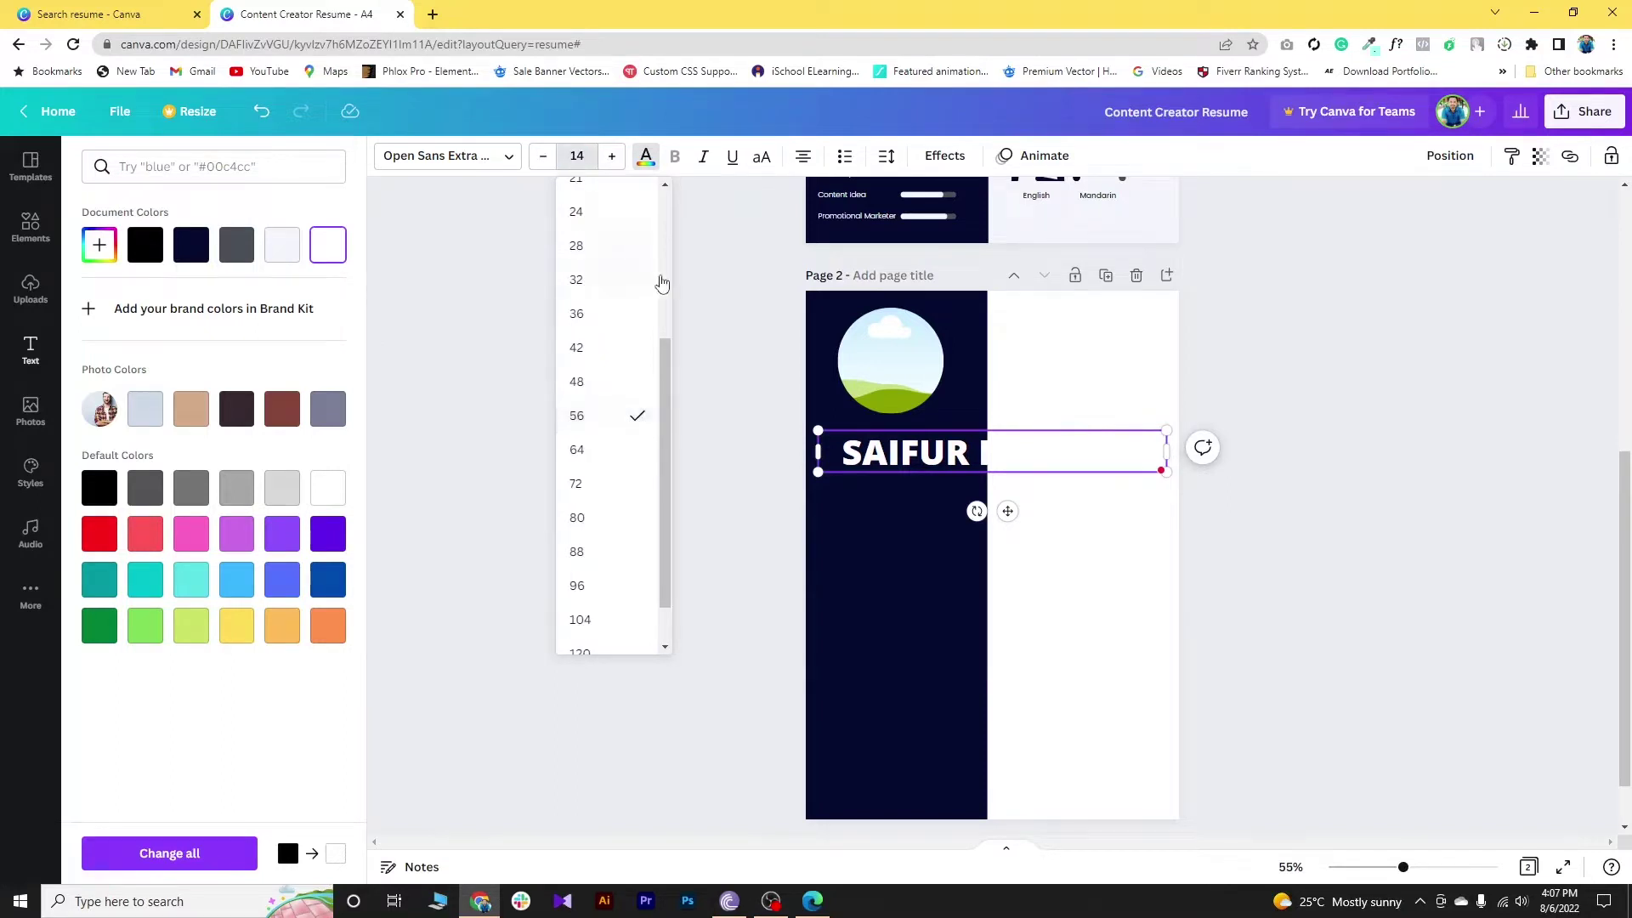
key(Return)
drag(1003, 477, 906, 481)
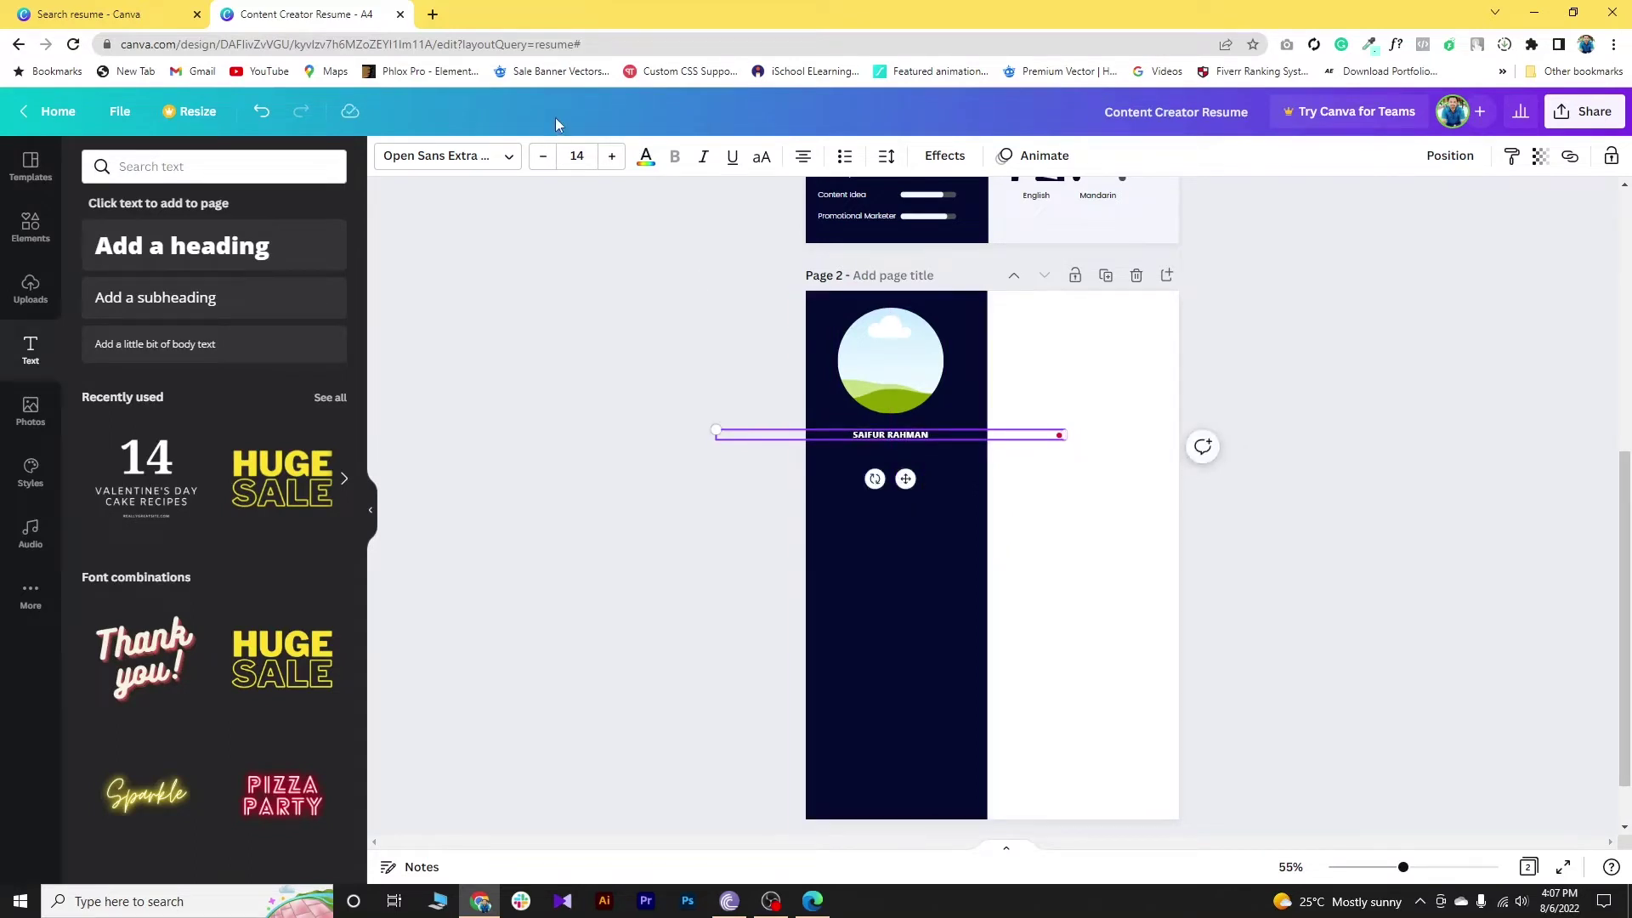
Step: Increase the name heading's font size to 26
click(612, 157)
click(612, 157)
click(612, 158)
click(612, 158)
click(612, 157)
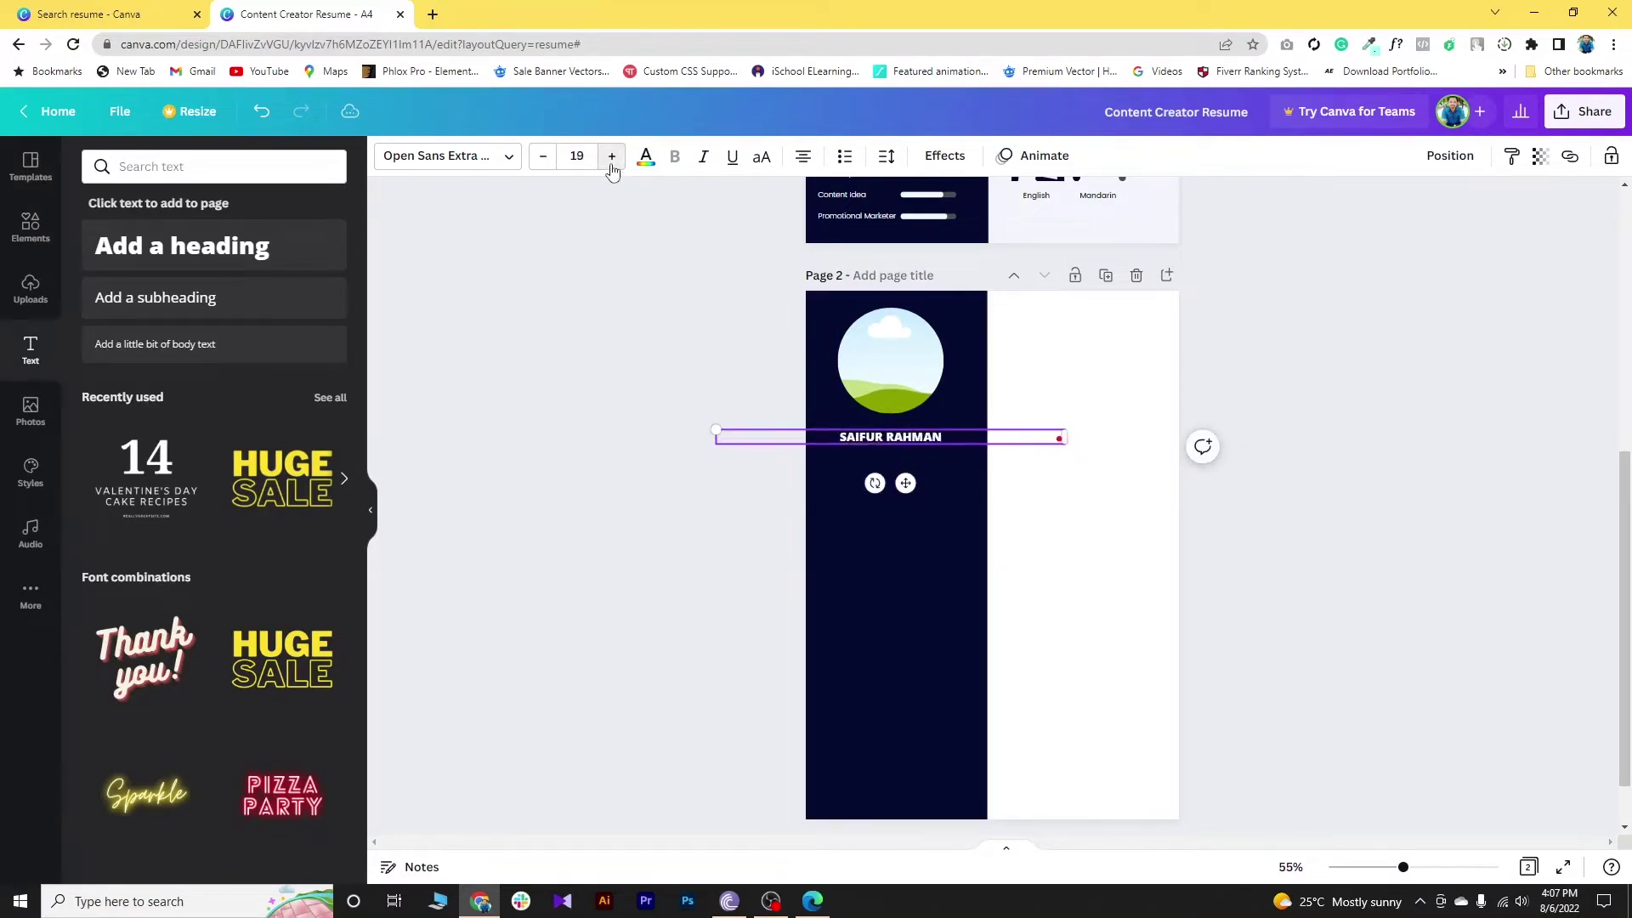
click(612, 158)
click(612, 158)
click(612, 158)
click(612, 157)
click(612, 157)
click(612, 157)
click(612, 158)
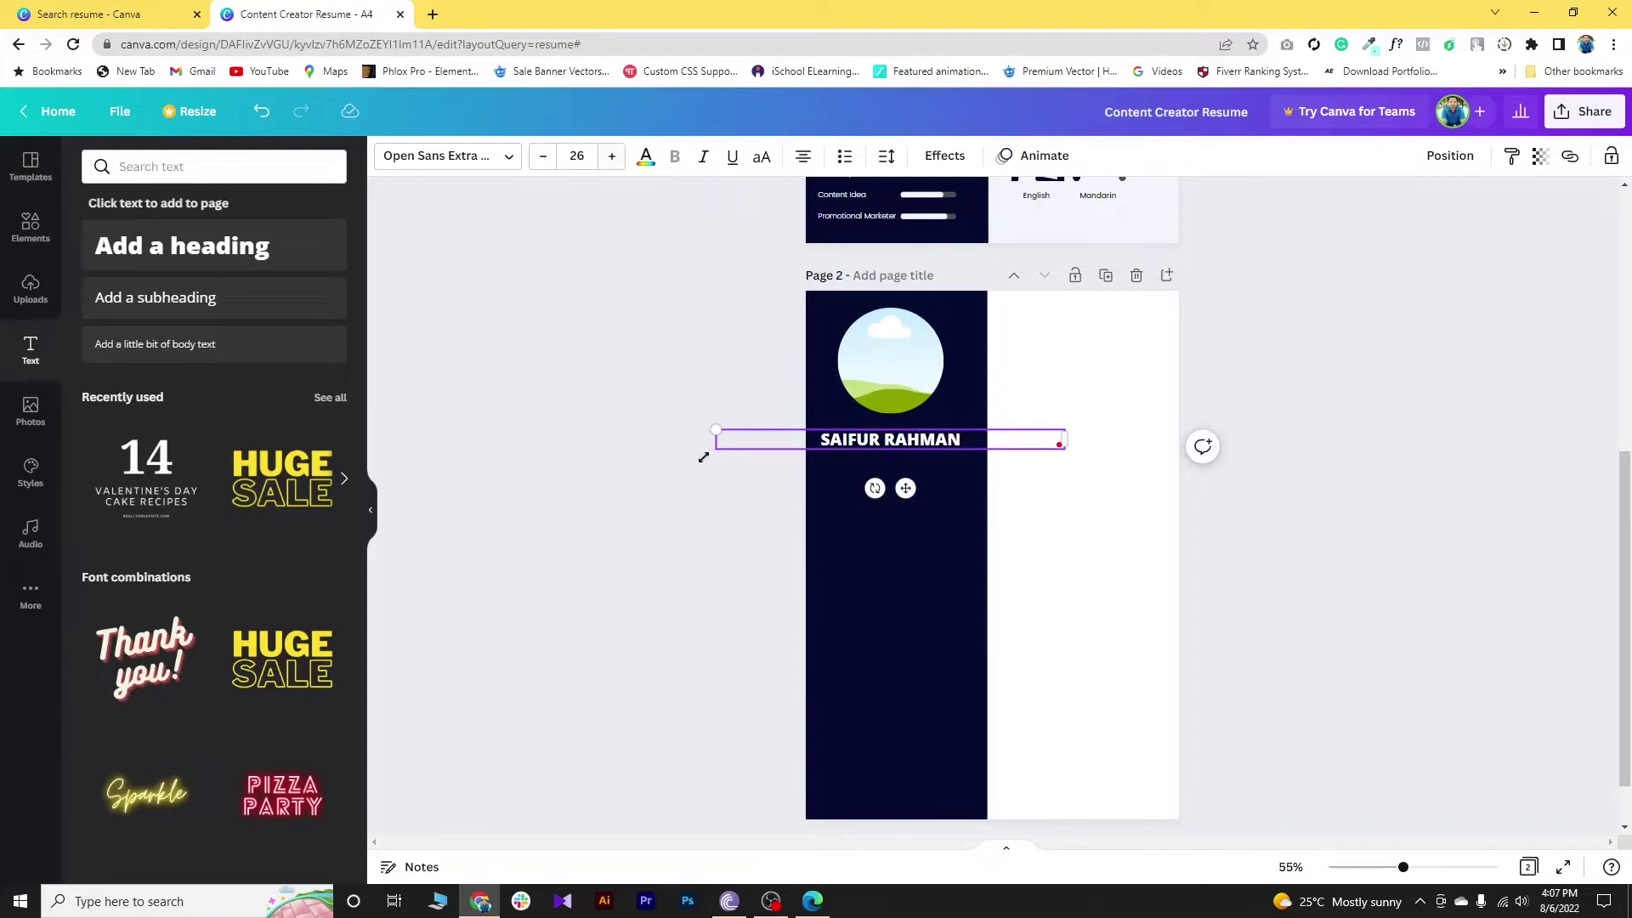
Step: Narrow the name's text box to fit the sidebar and center it slightly below the circle frame
drag(715, 439, 898, 445)
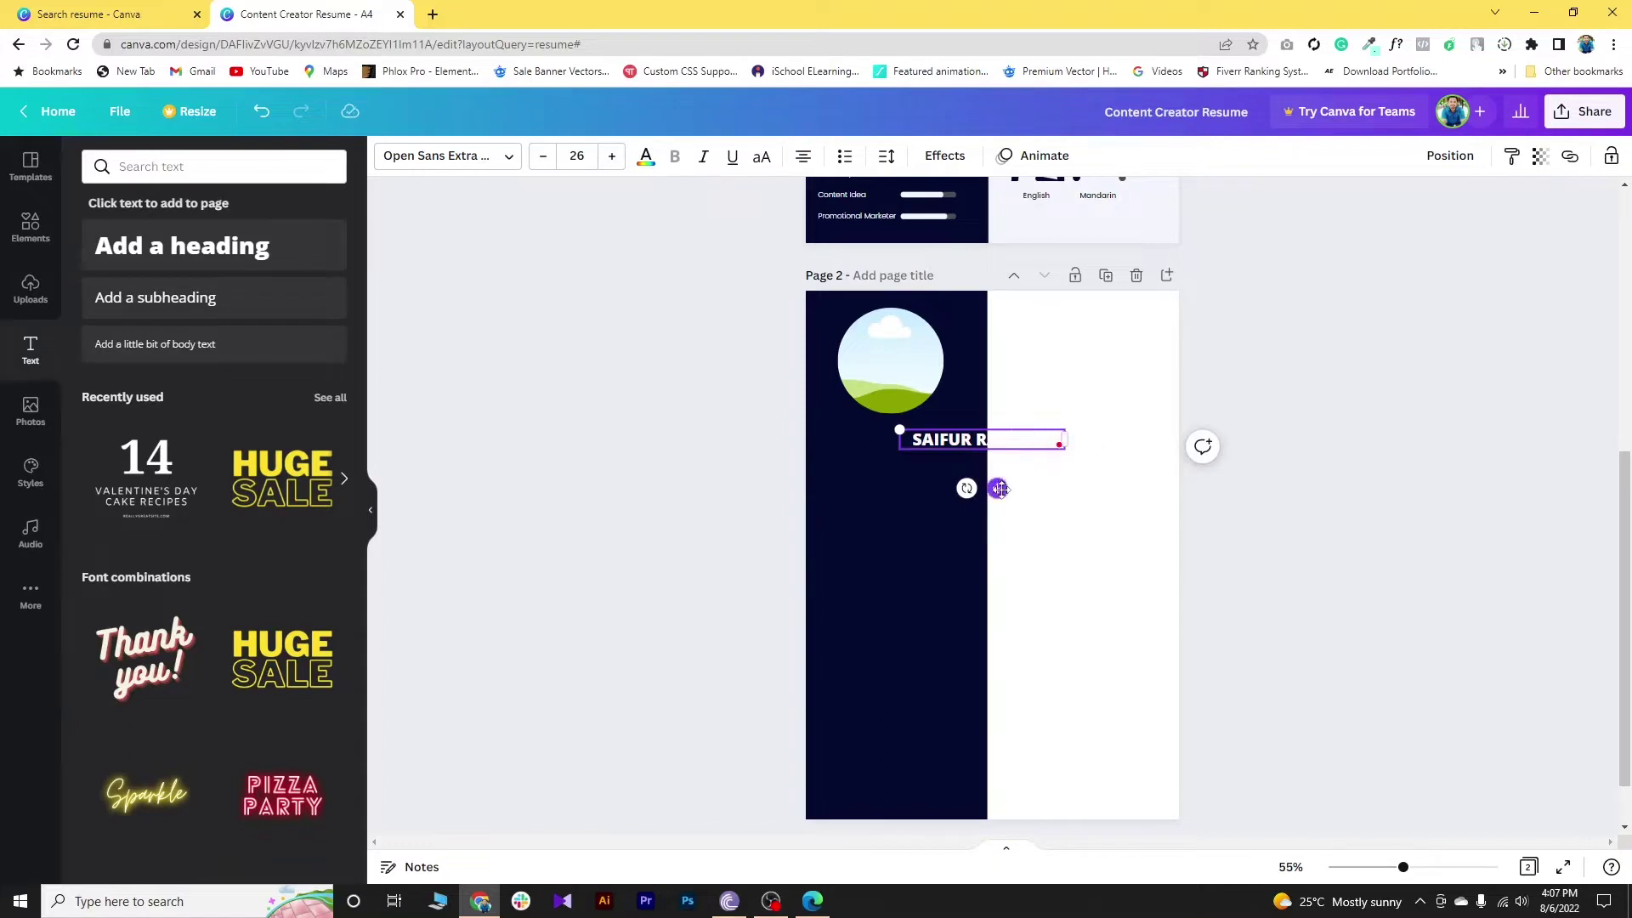
drag(1000, 489, 912, 485)
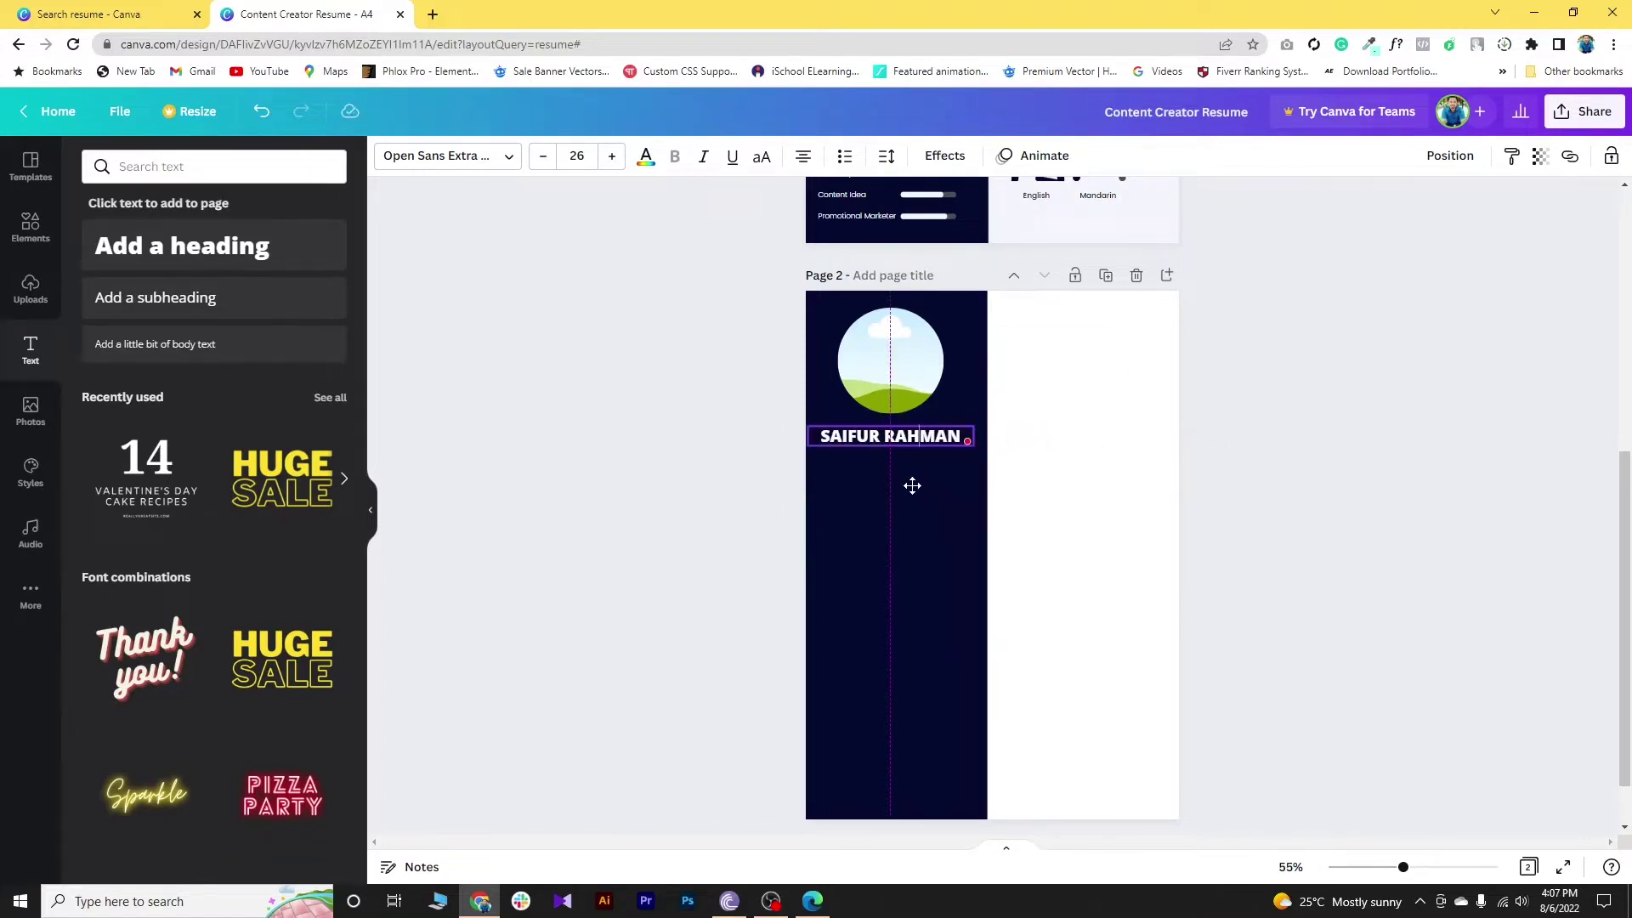
click(712, 531)
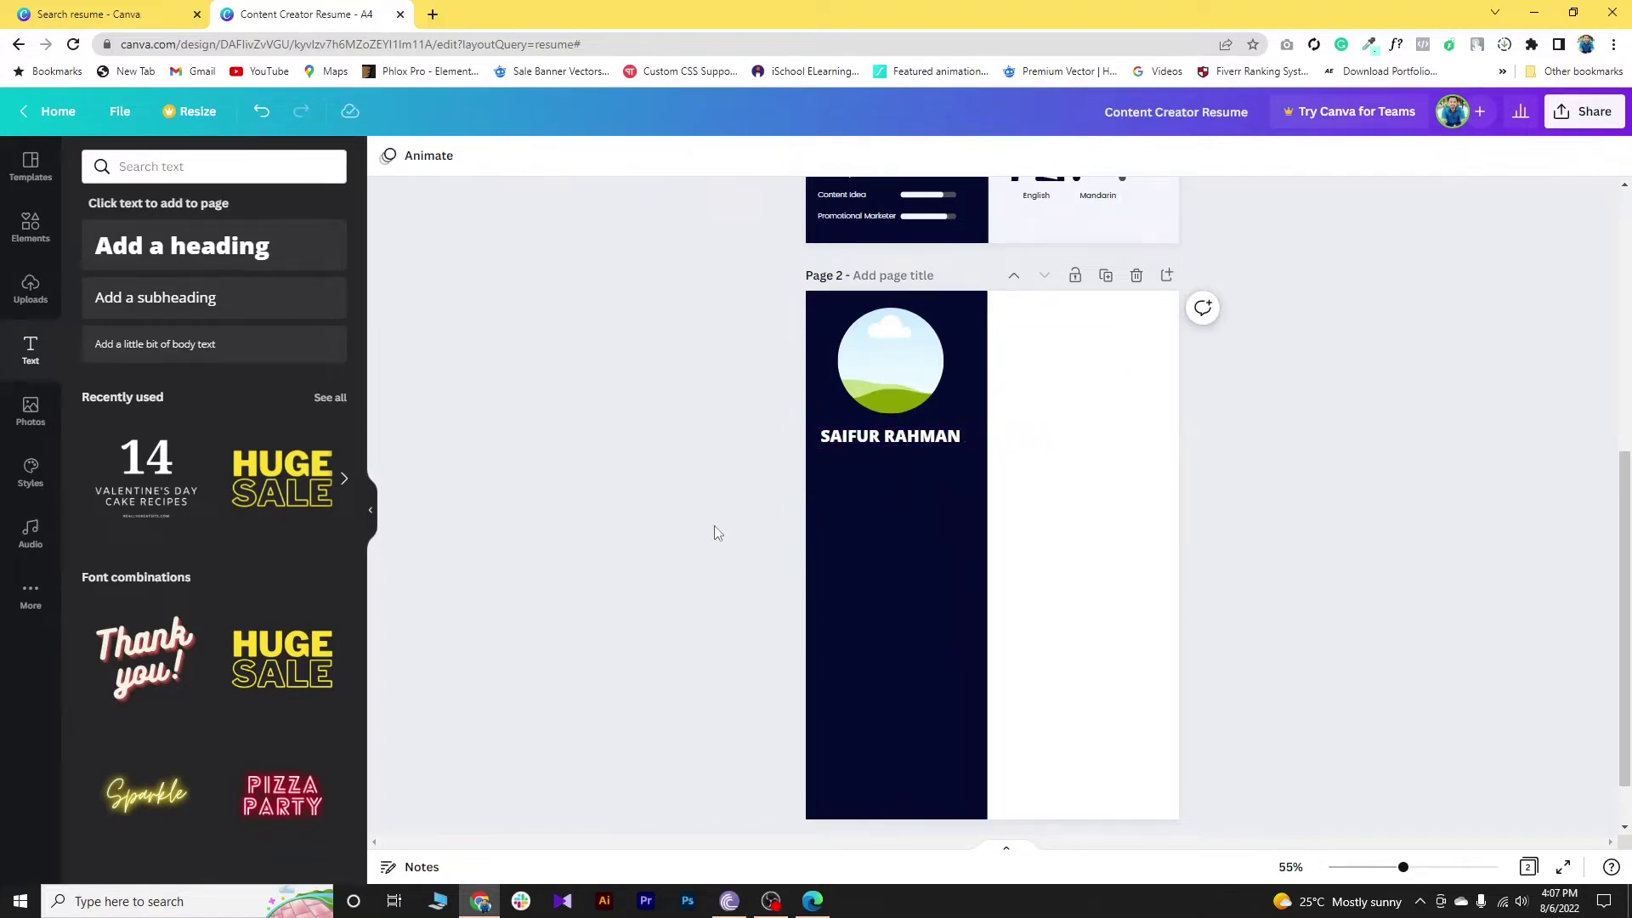
click(891, 449)
drag(891, 449, 891, 455)
click(595, 384)
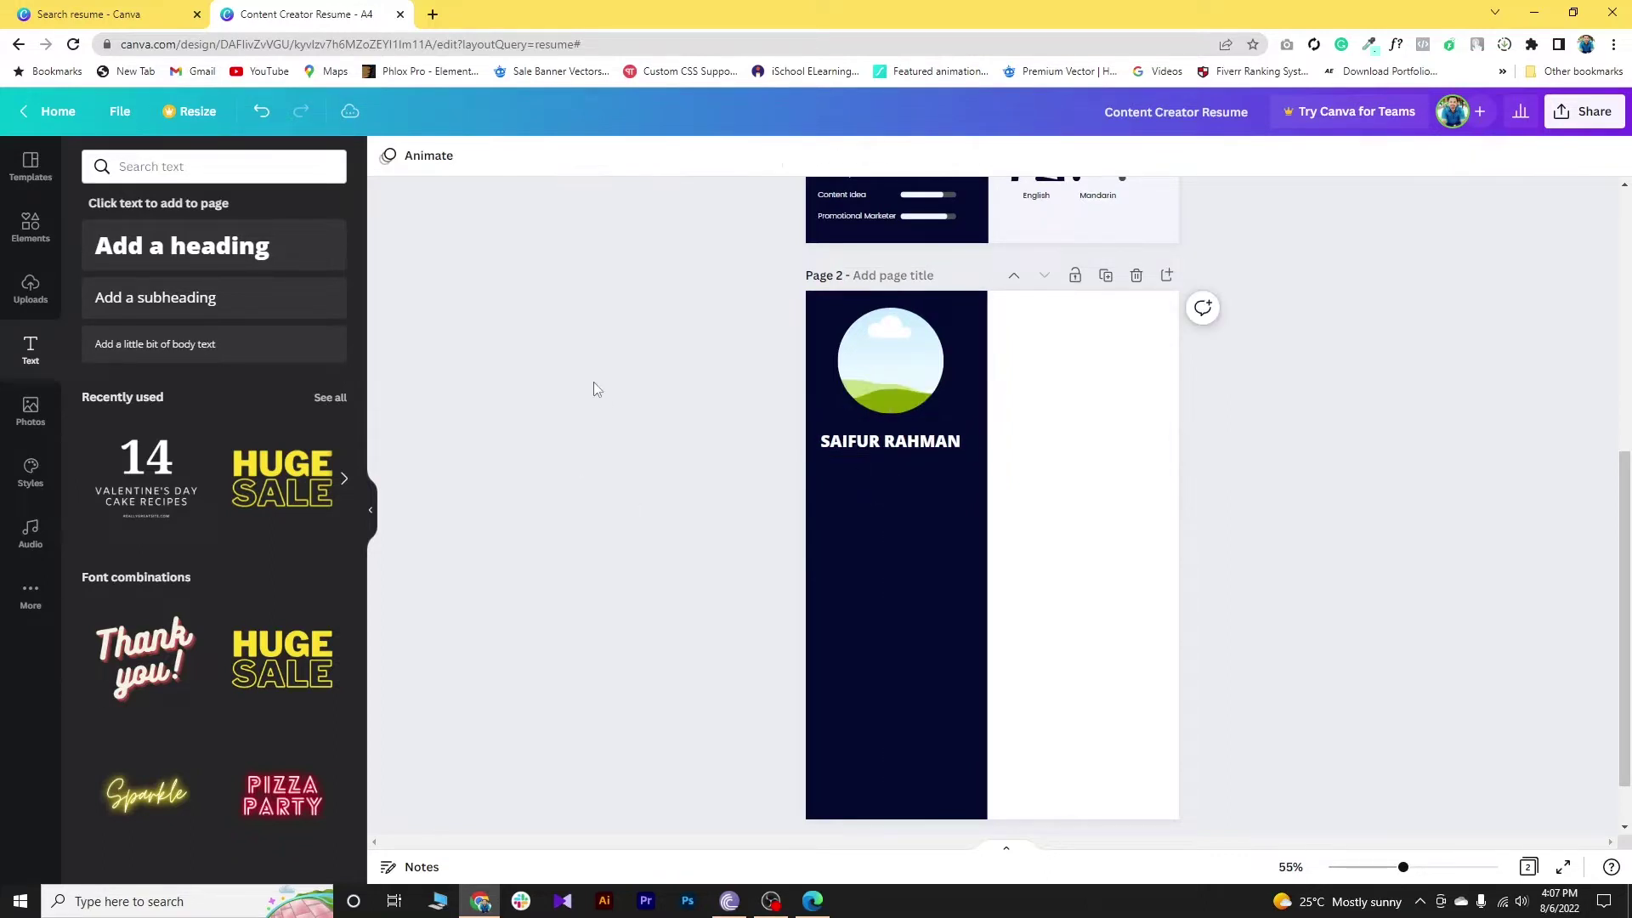
Step: Add a subheading to page 2, copy the "Web Designer, Developer & Graphic Designer, Mentor" line from the CV PDF in Edge, and return to Canva
click(147, 298)
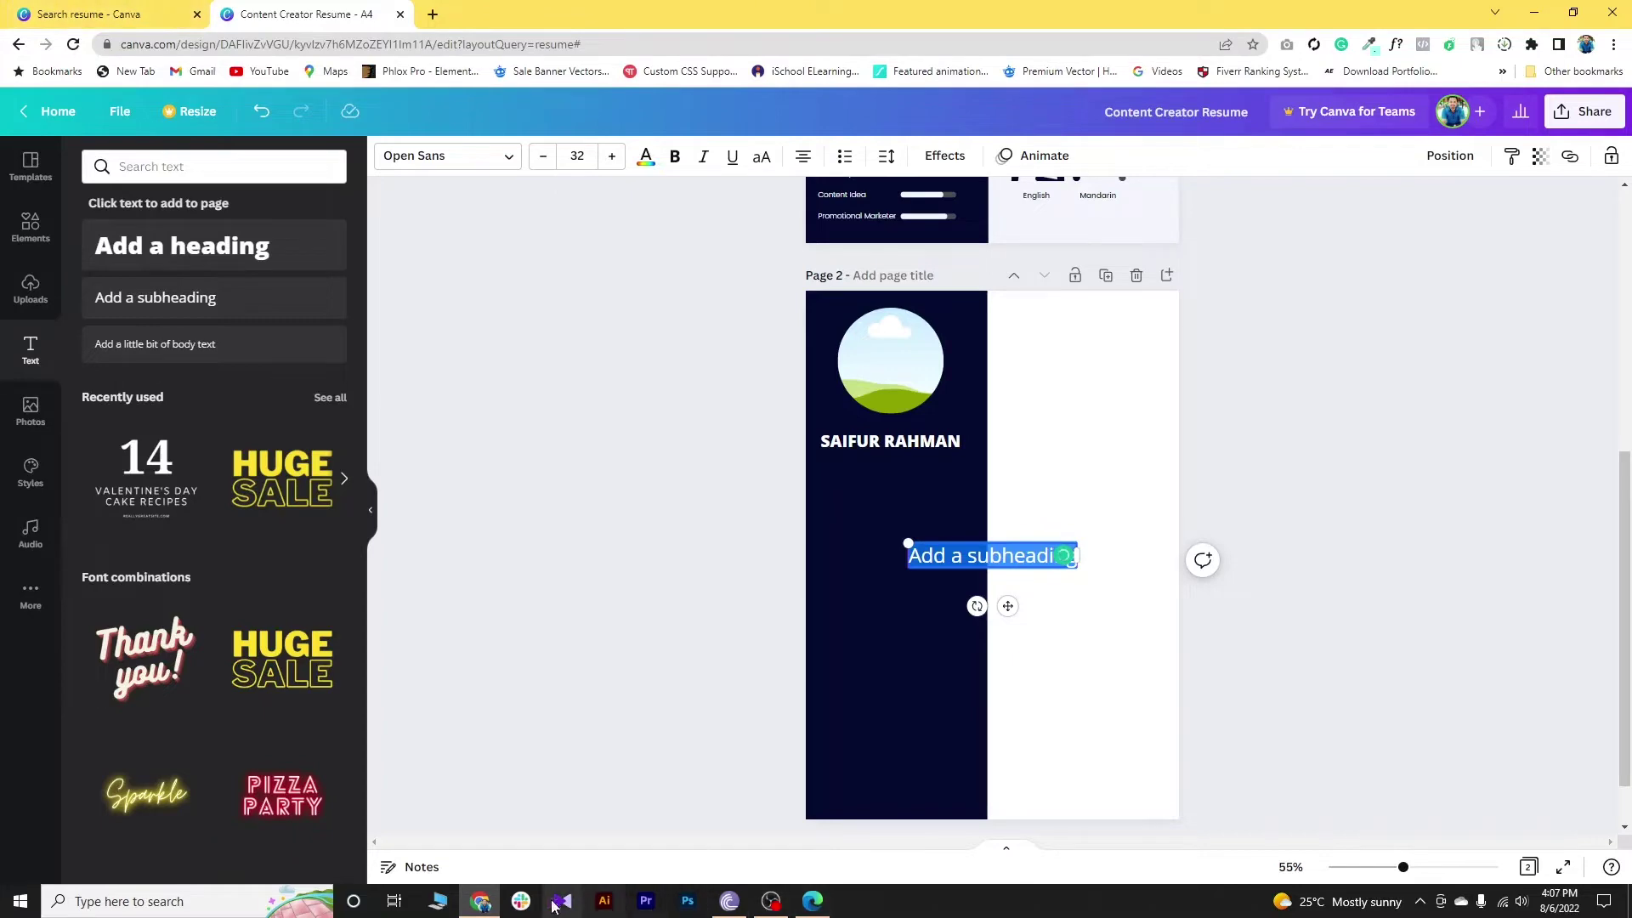
click(813, 901)
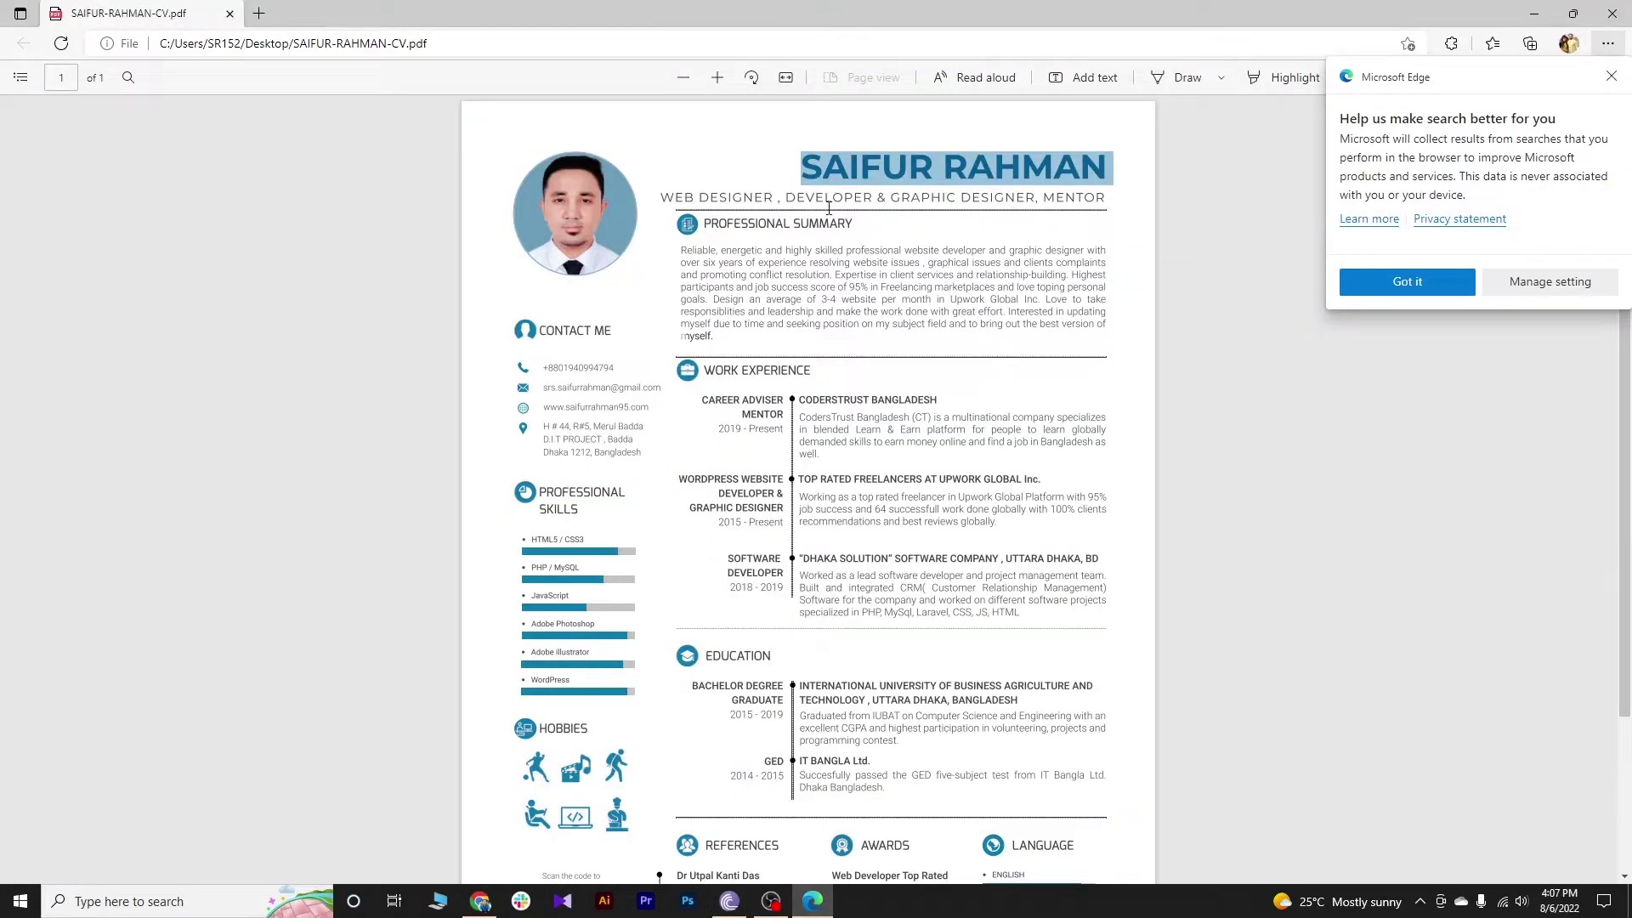
click(700, 200)
drag(727, 200, 1096, 194)
right_click(1100, 200)
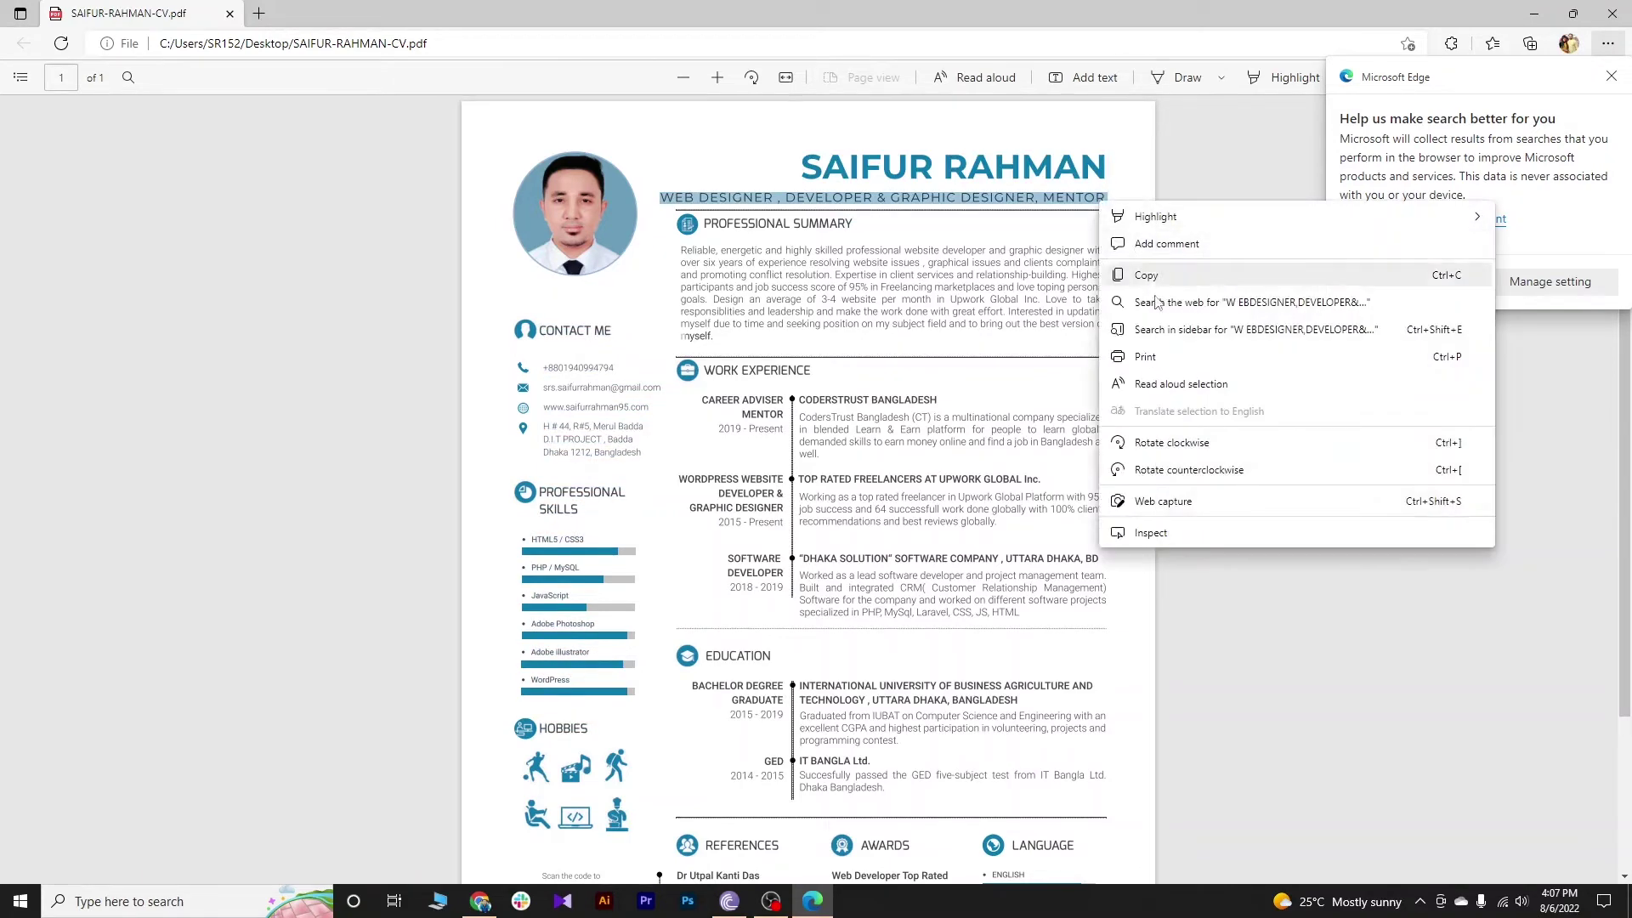
click(1154, 278)
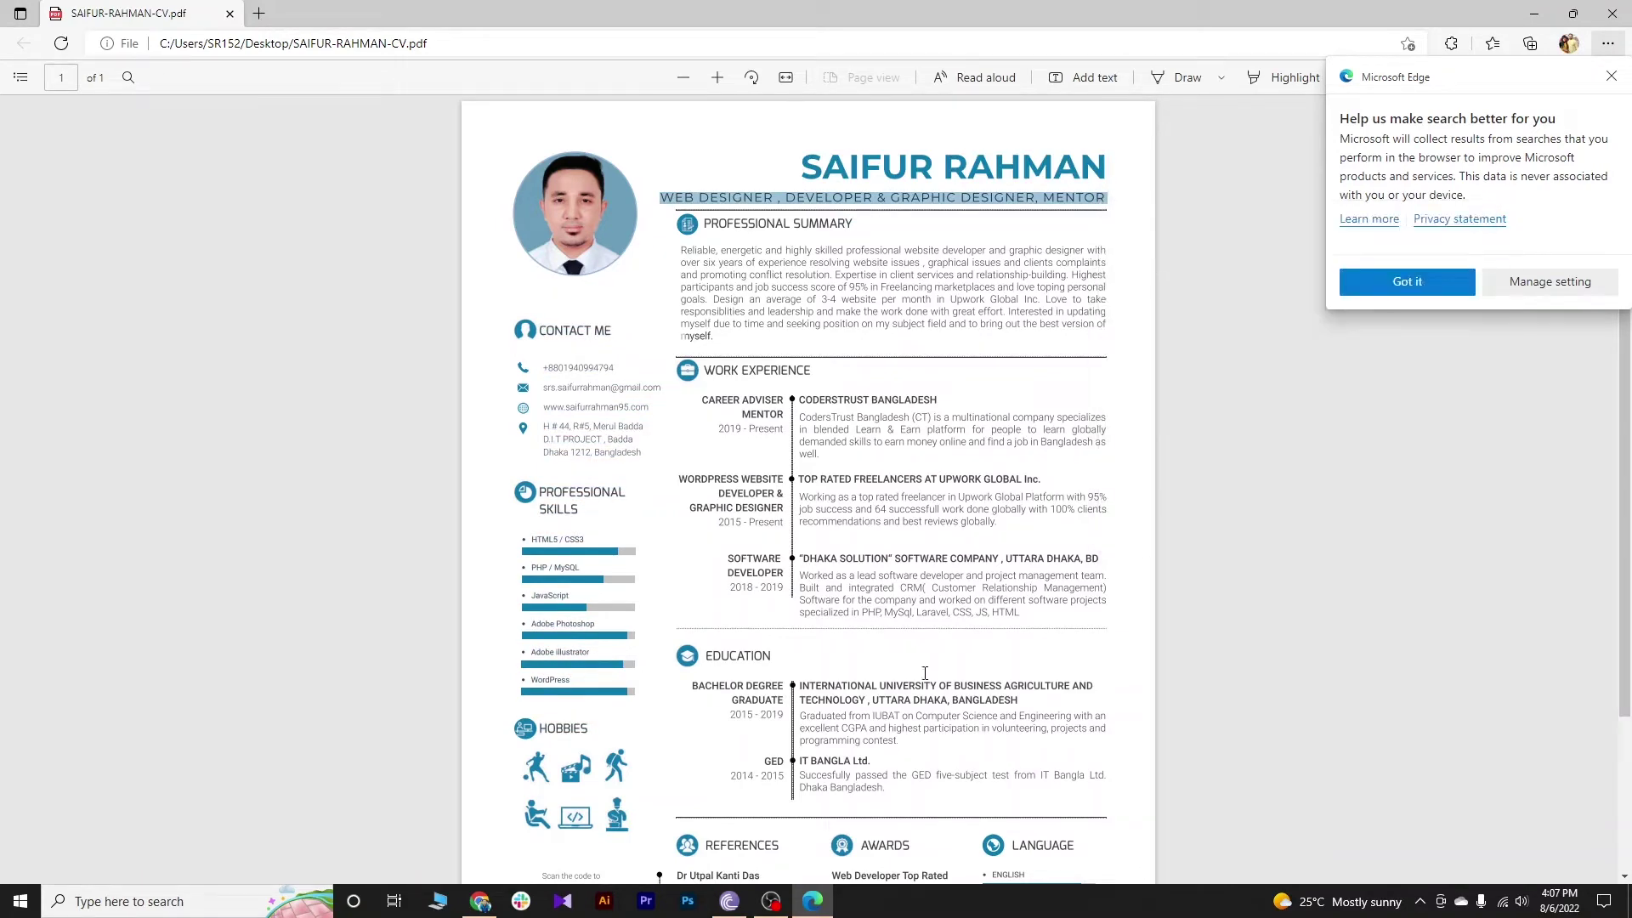
click(482, 901)
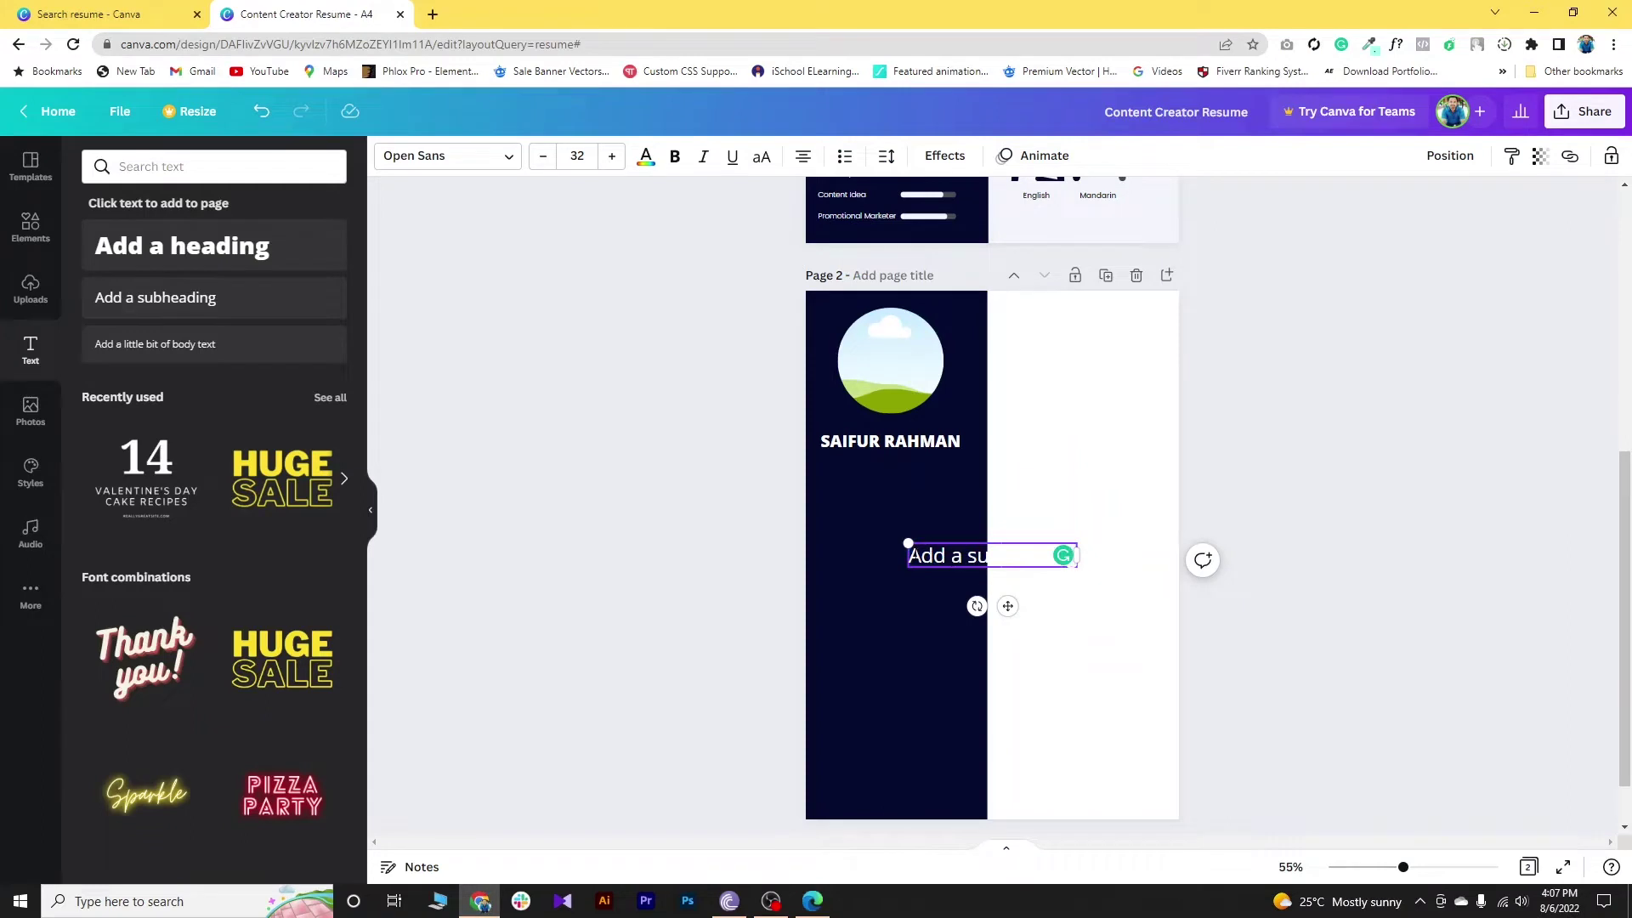
Step: Replace the subheading placeholder on page 2 with the copied job title line
drag(909, 556, 1096, 567)
right_click(1026, 558)
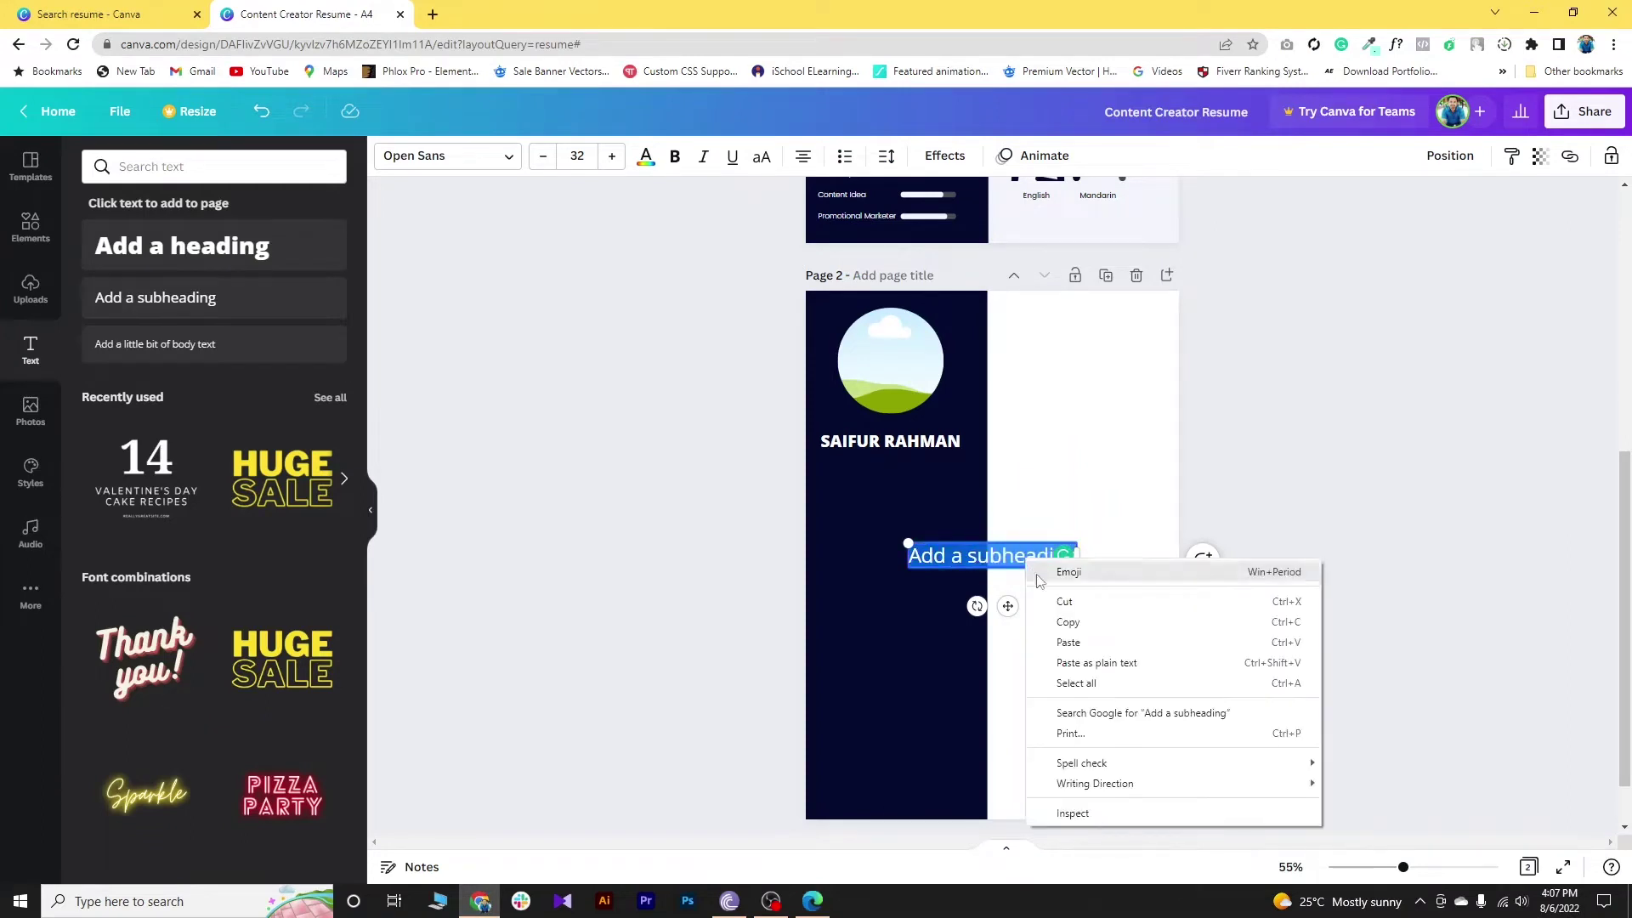
click(1062, 639)
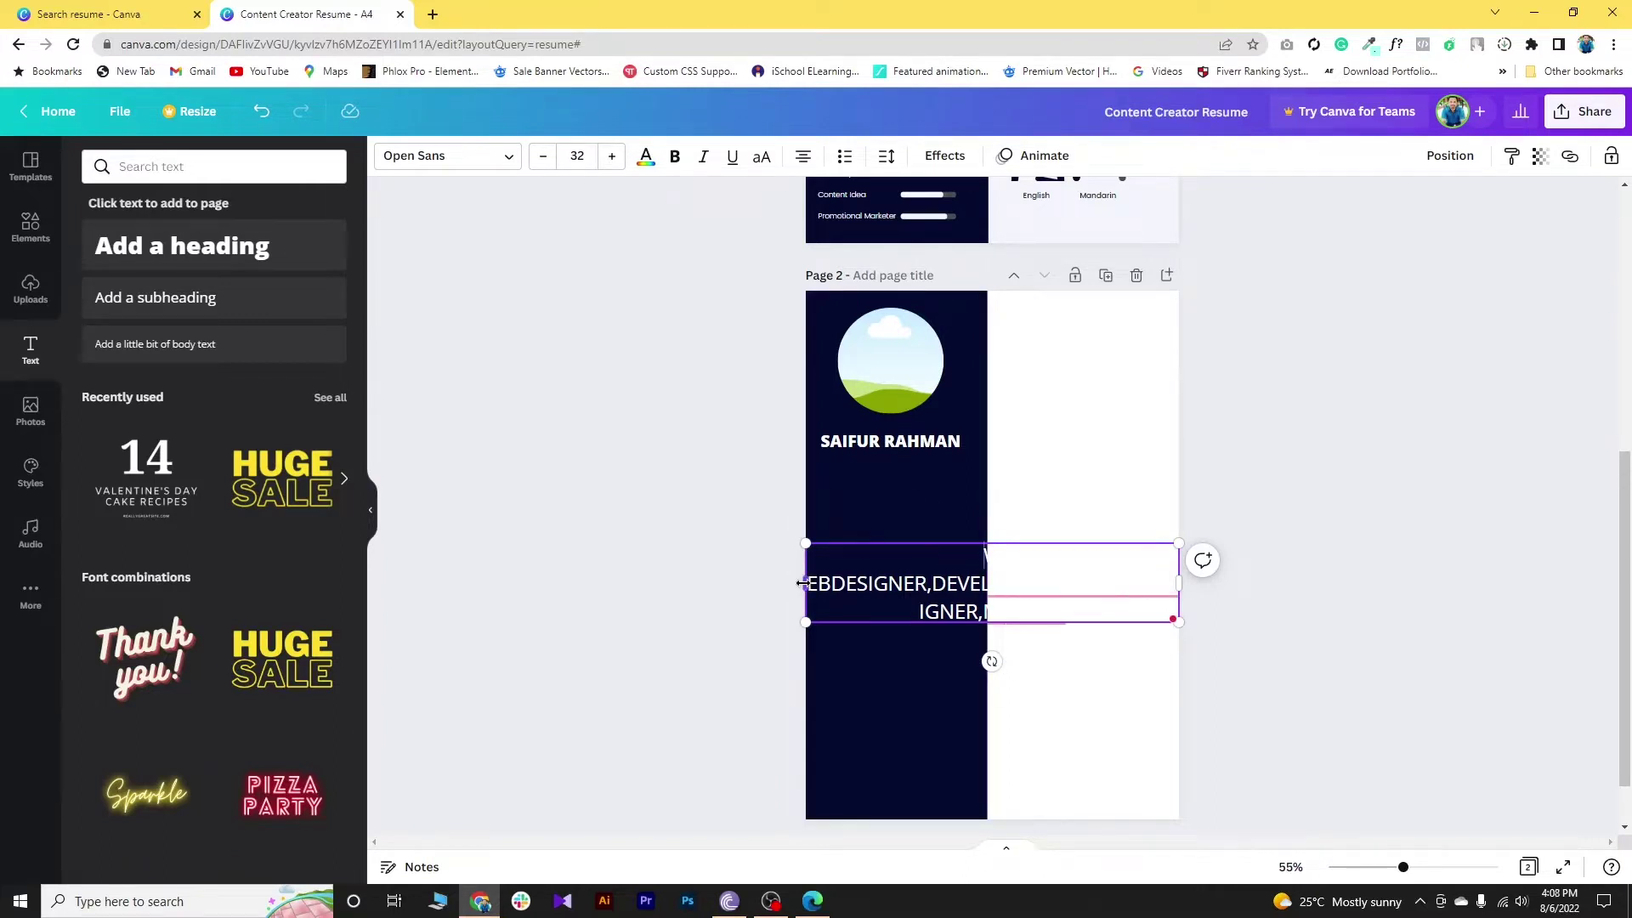
Step: Narrow the job title's text box on page 2 and set its font size to 12
drag(801, 583, 921, 597)
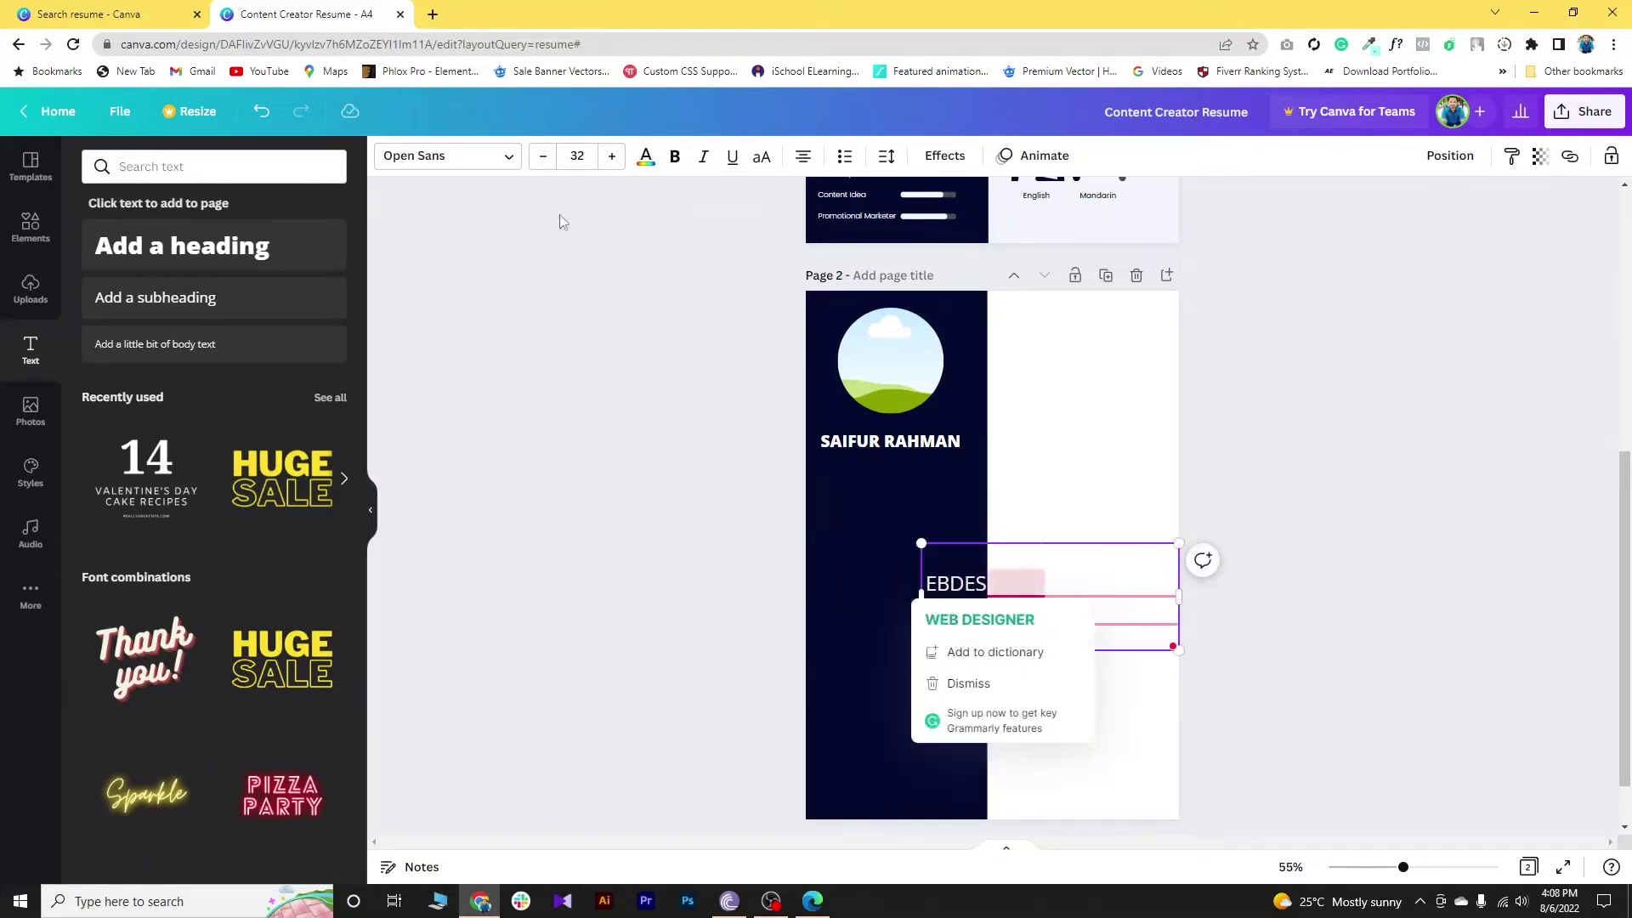
click(542, 157)
click(542, 156)
click(541, 157)
click(542, 156)
click(542, 157)
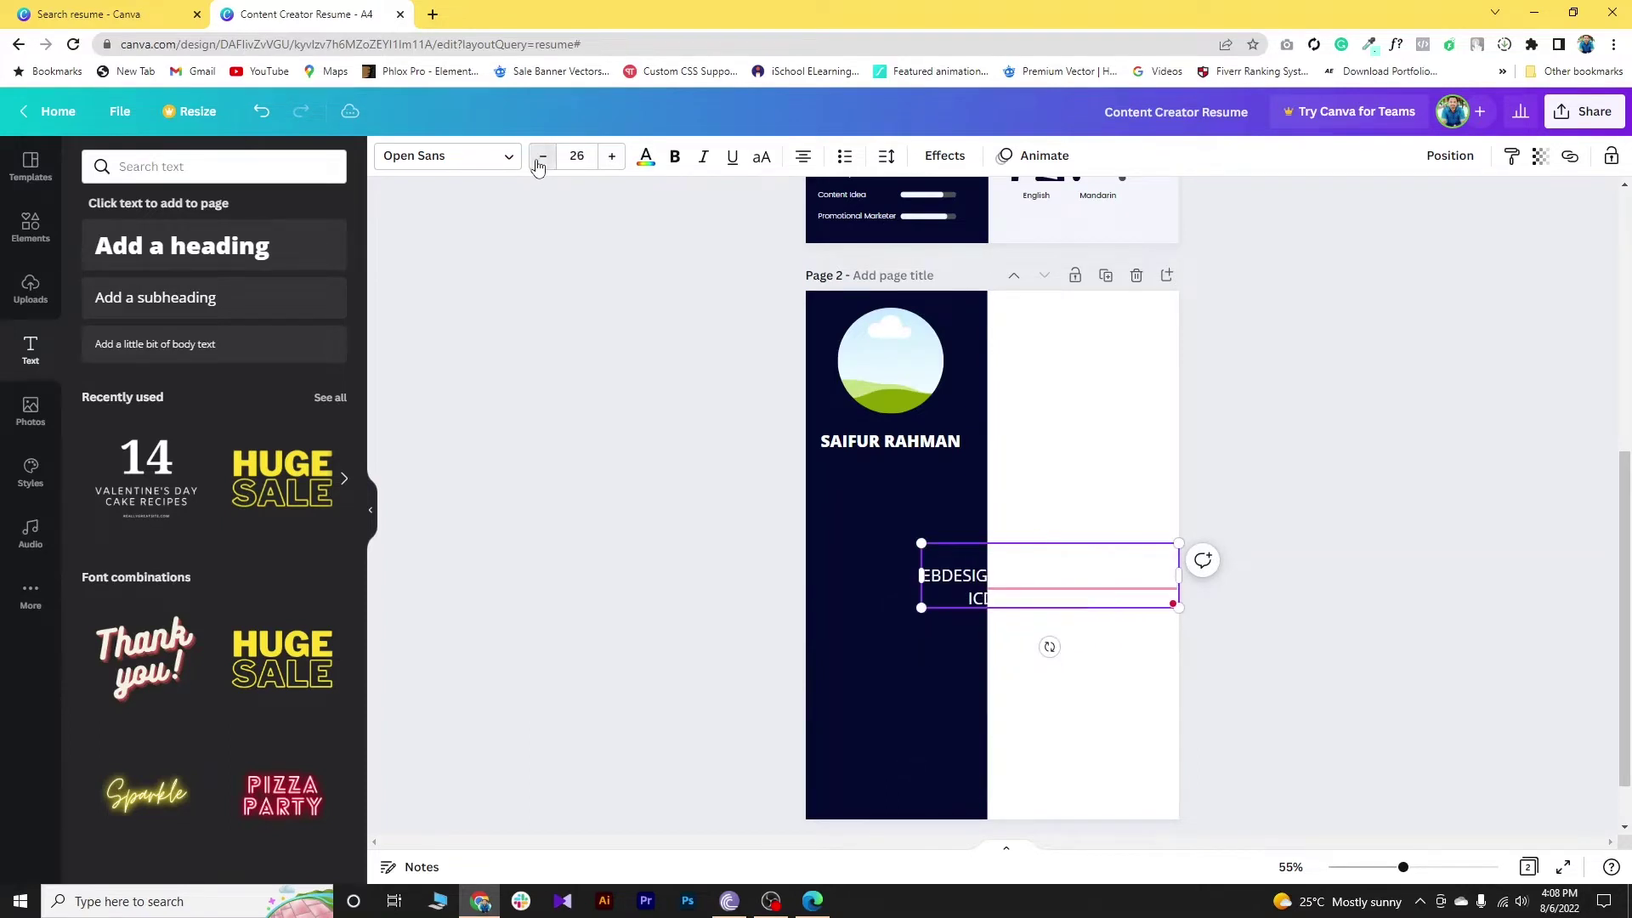
click(541, 156)
click(541, 157)
click(542, 157)
click(541, 157)
click(563, 158)
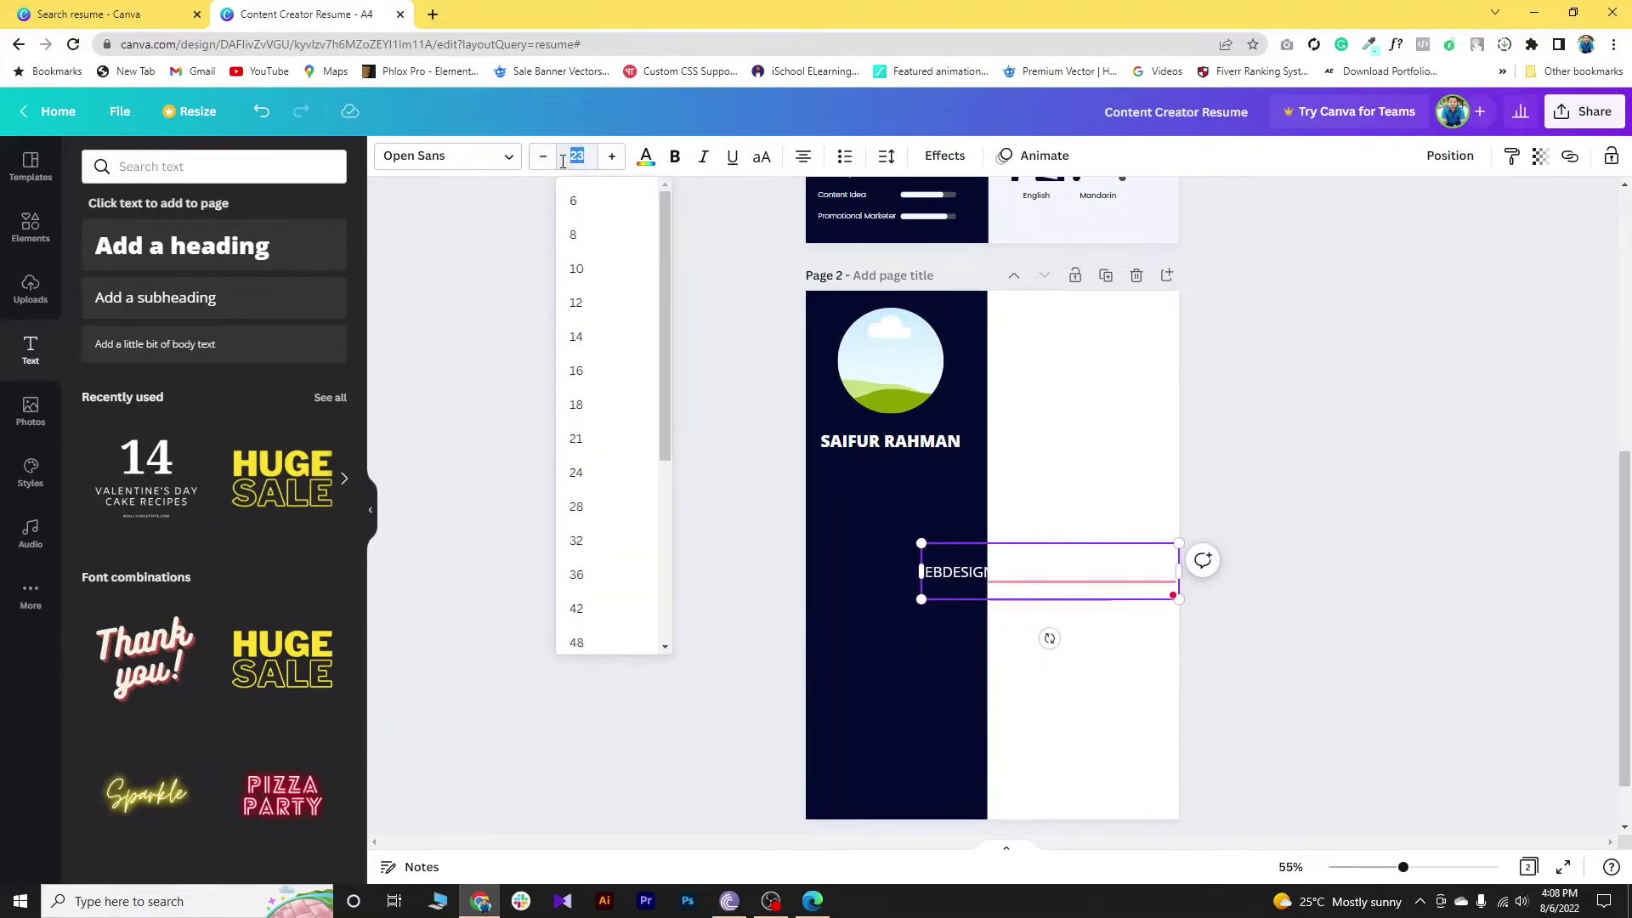
text(12)
click(741, 389)
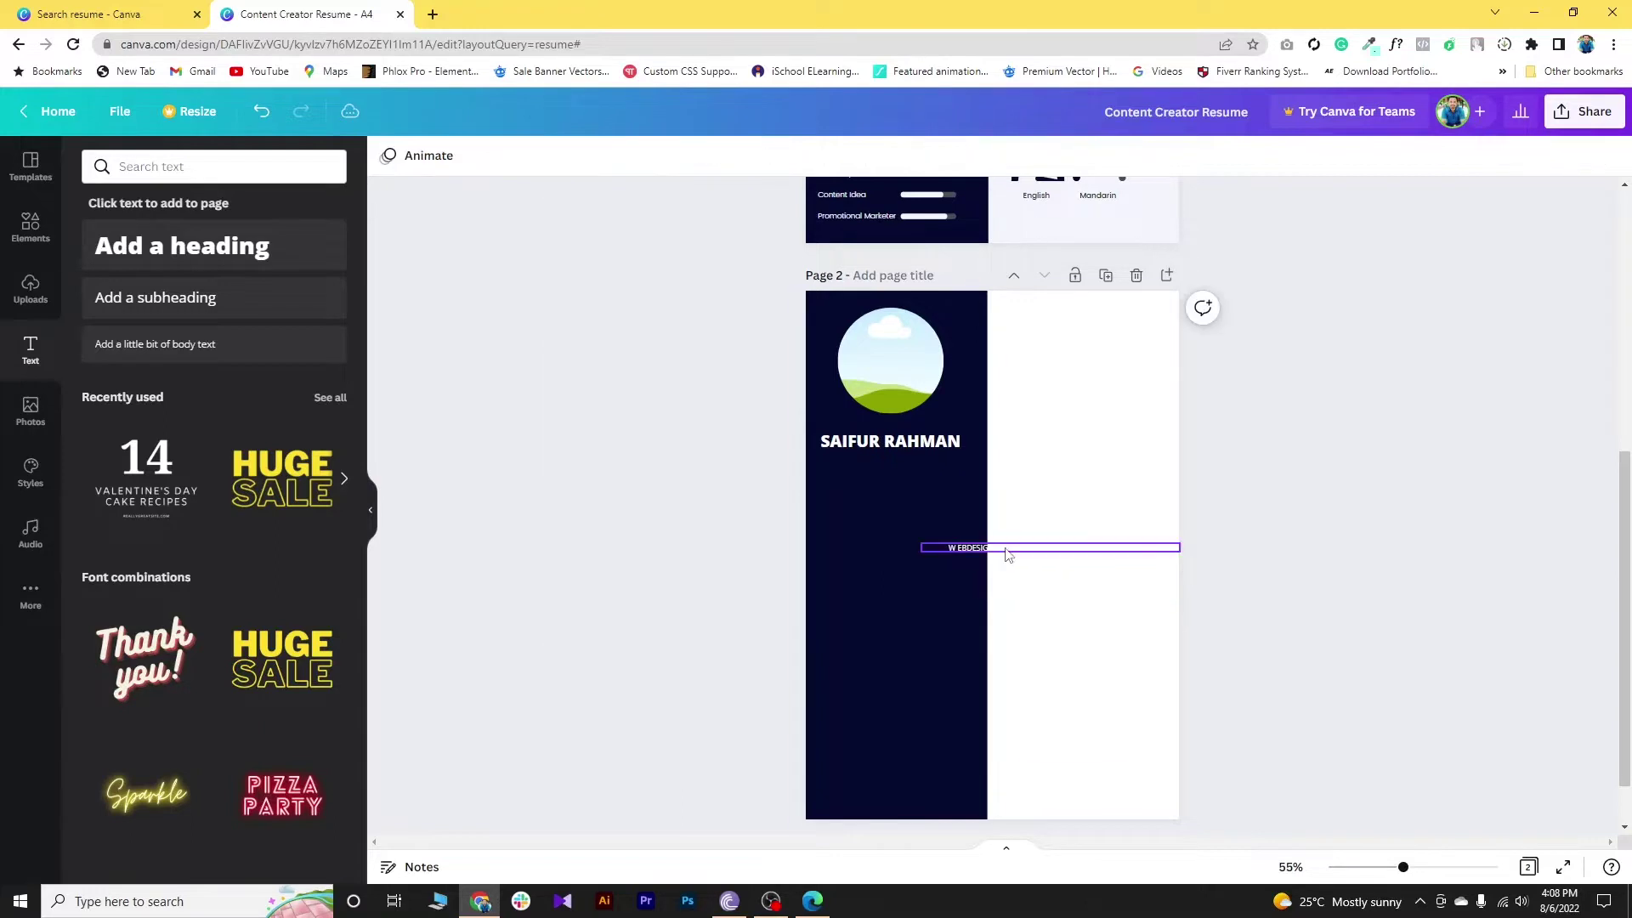
Step: Move the job title below the name in the sidebar and correct its word spacing to "WEB DESIGNER,DEVELOPER & GRAPHIC DESIGNER,MENTOR"
drag(1017, 553, 890, 462)
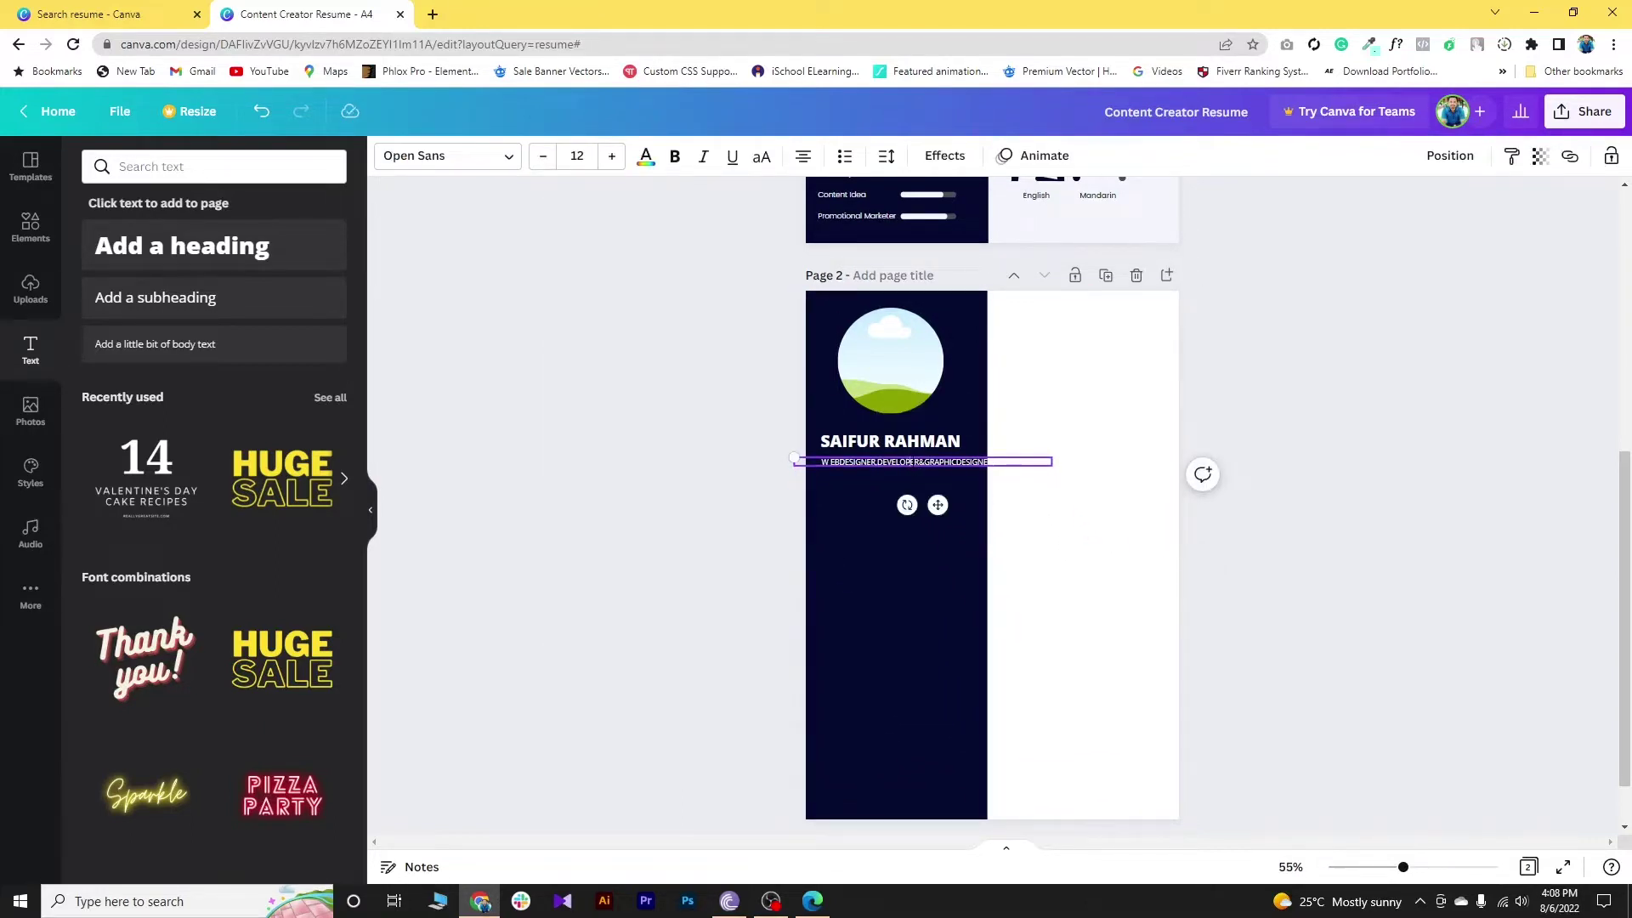
double_click(913, 463)
click(913, 463)
click(958, 462)
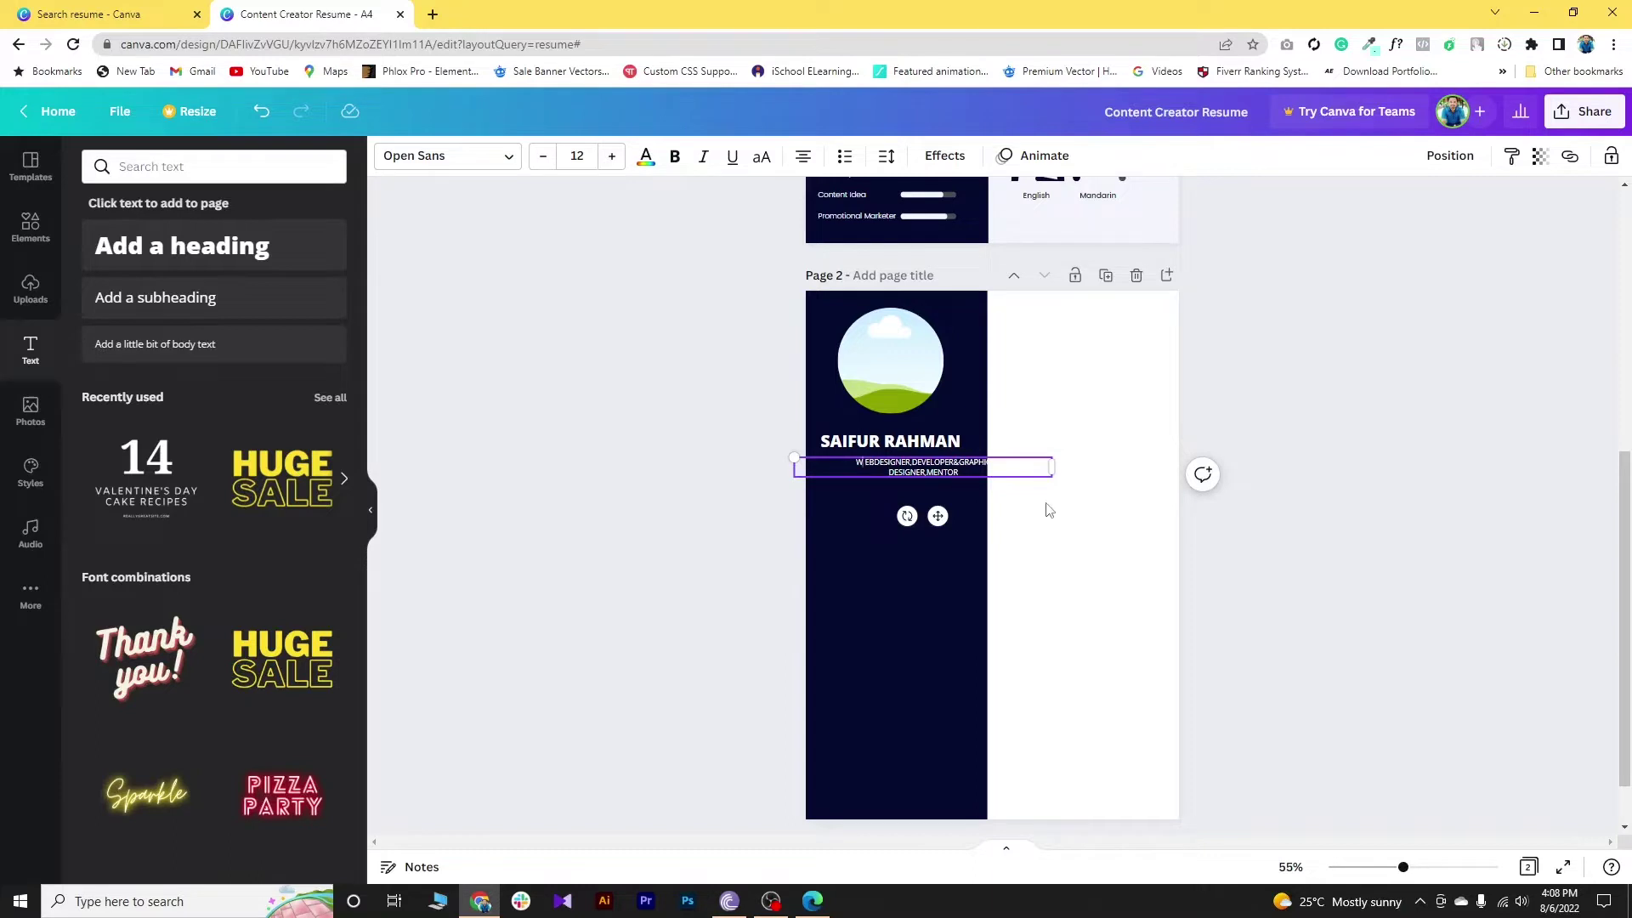
key(BackSpace)
drag(938, 516, 900, 526)
click(690, 594)
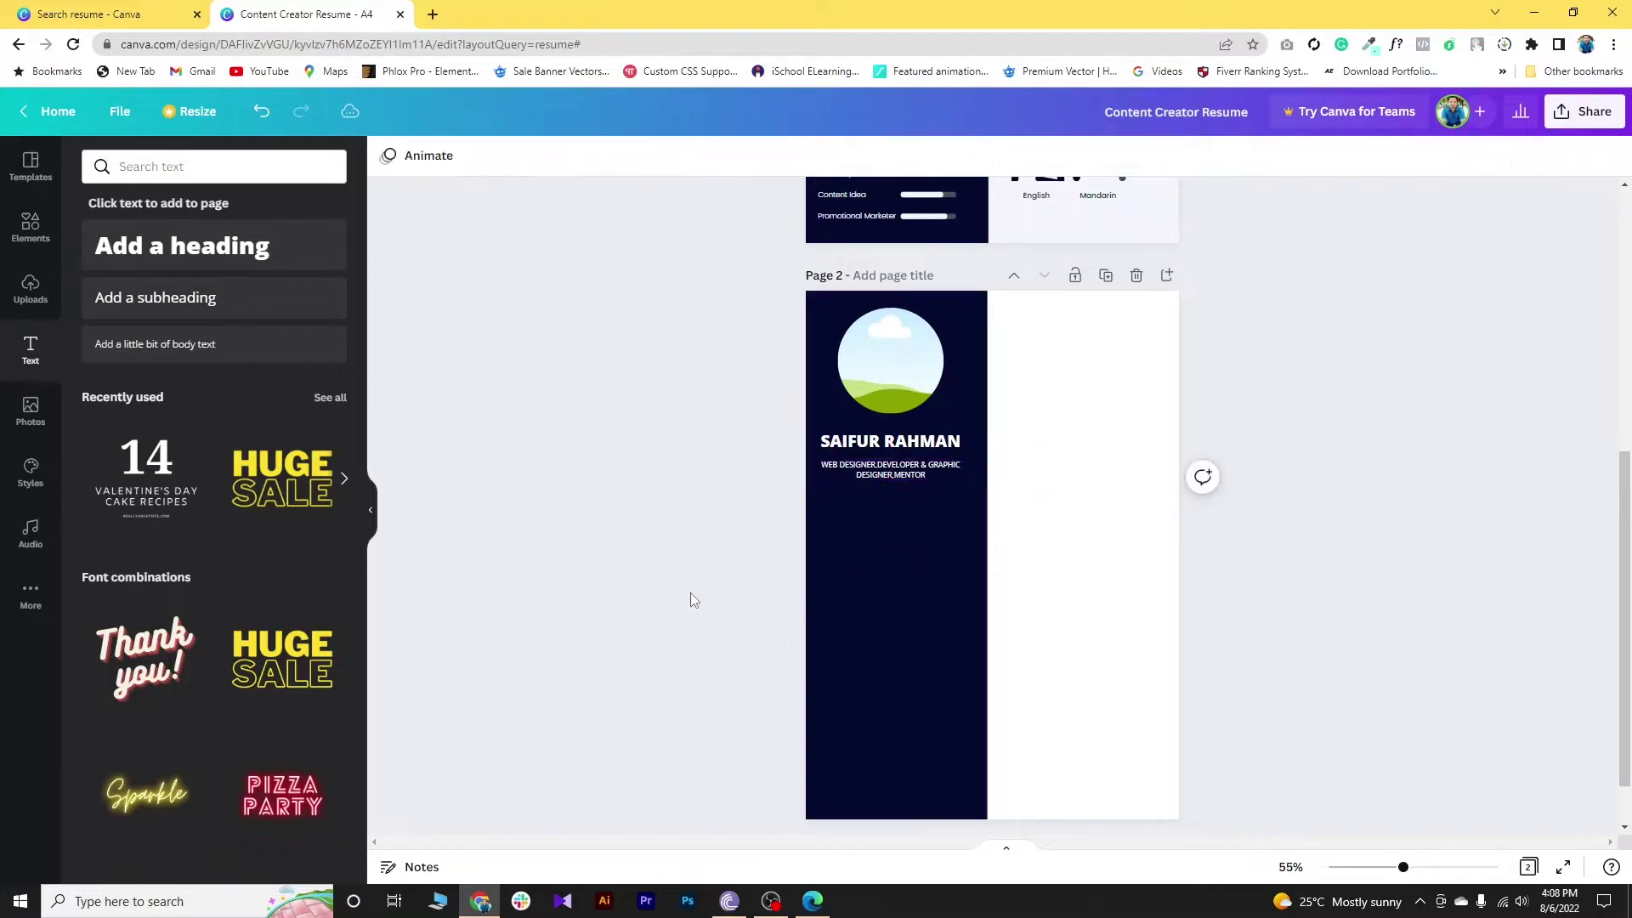
Step: Left-align the job title text and line it up with the left edge of the name heading
click(914, 481)
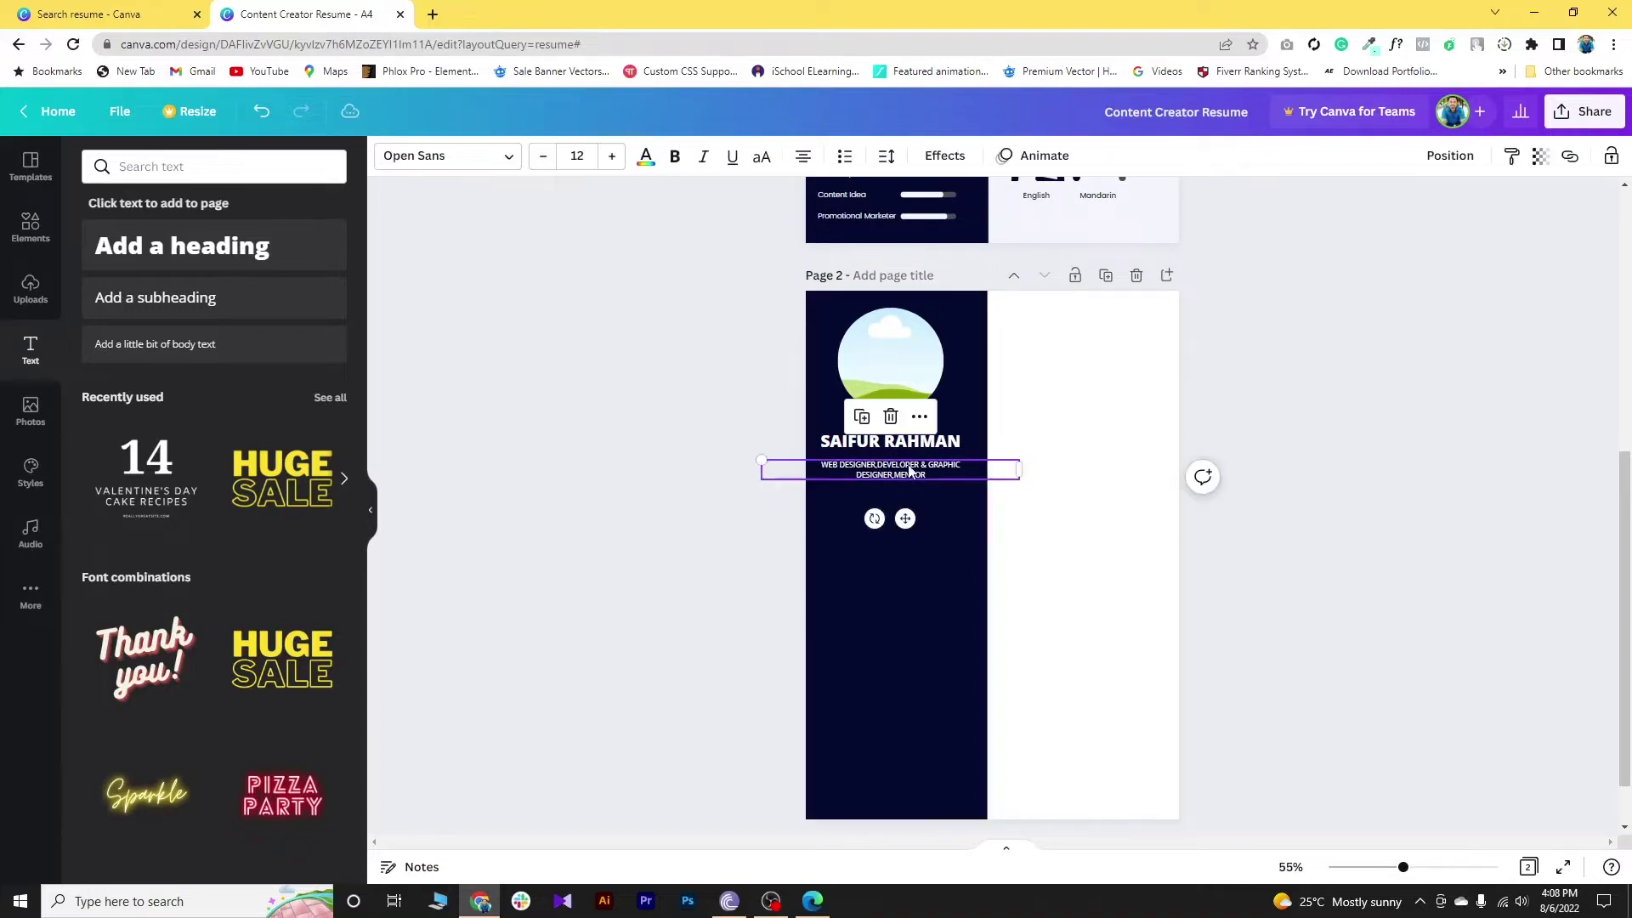
click(805, 162)
drag(905, 518, 966, 521)
click(651, 536)
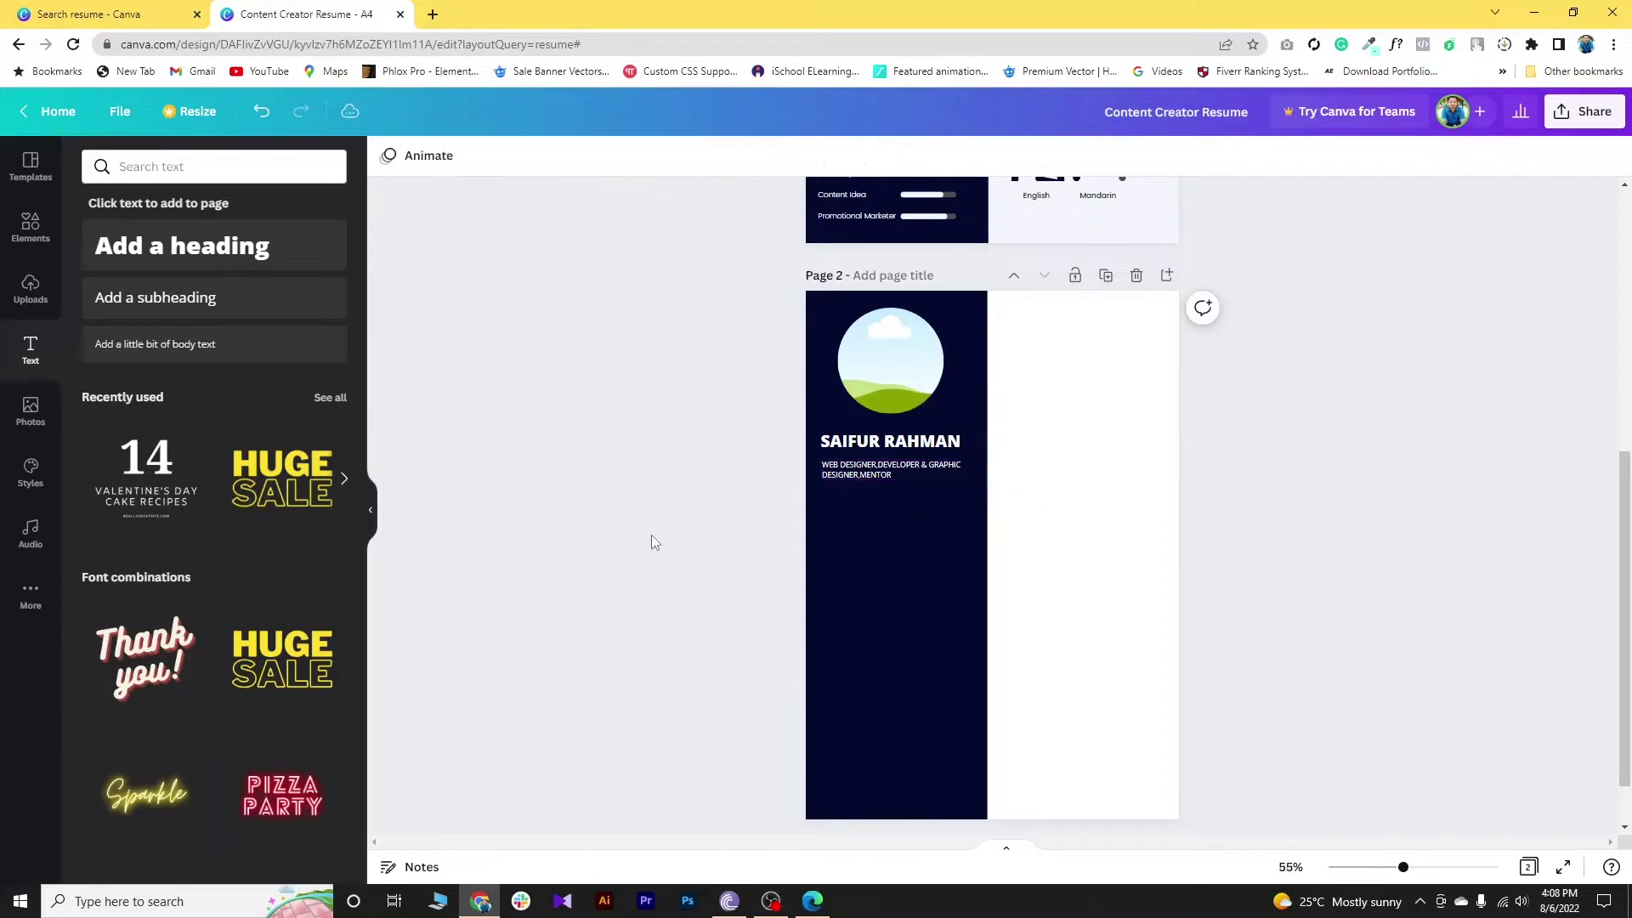
Step: Insert a space before MENTOR in the job title and narrow its text box to fit within the sidebar
click(867, 474)
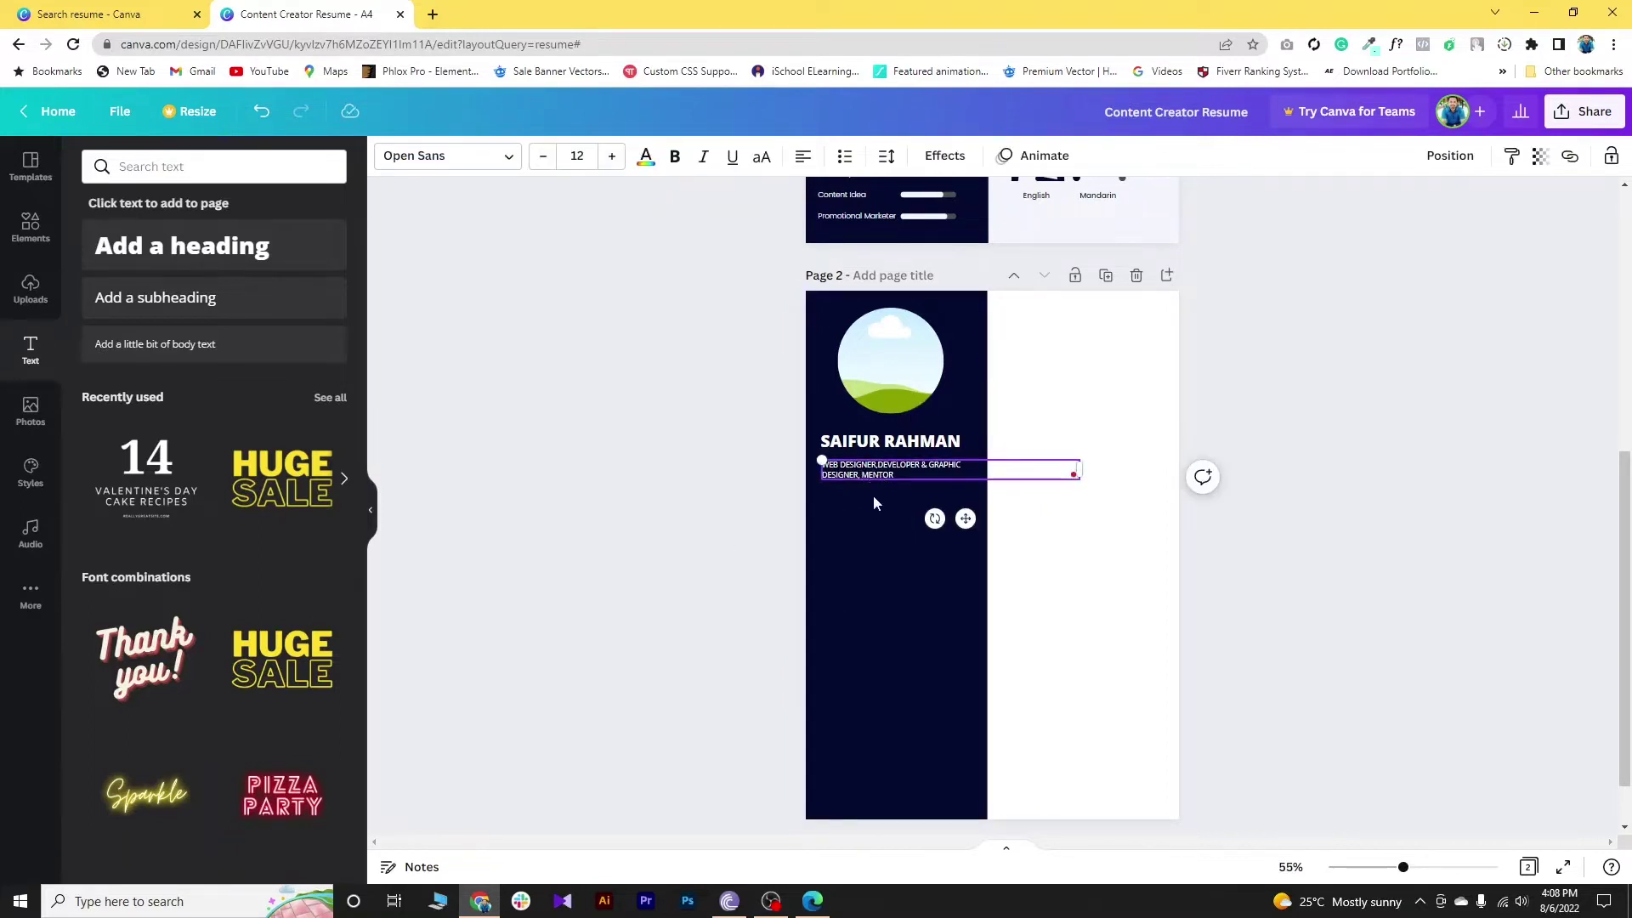
click(872, 515)
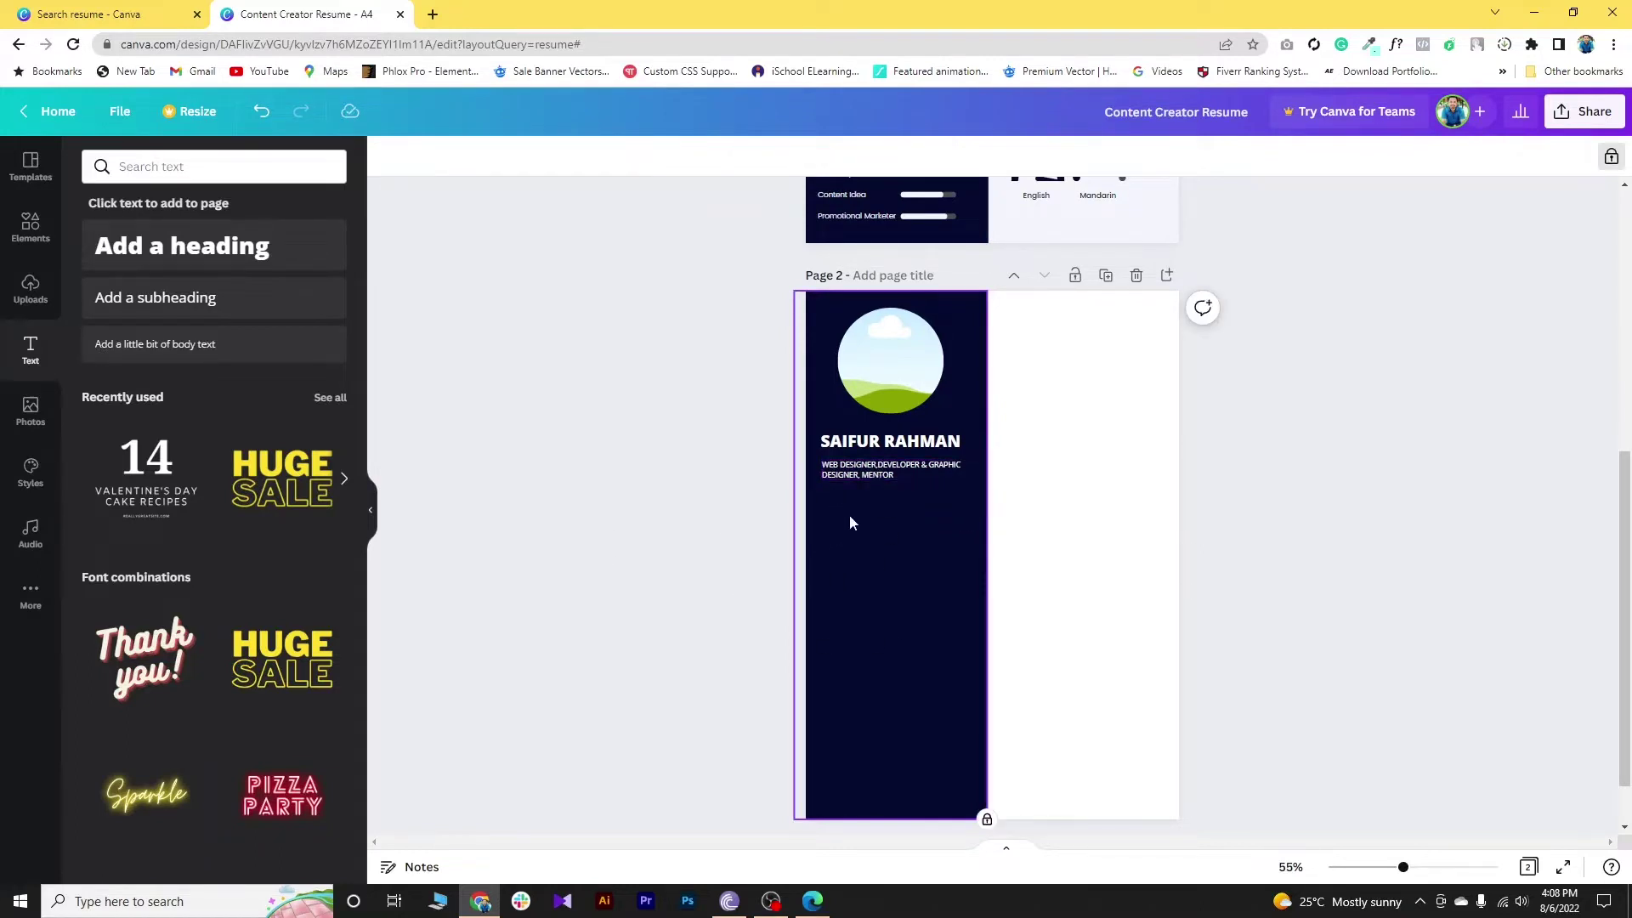
click(892, 477)
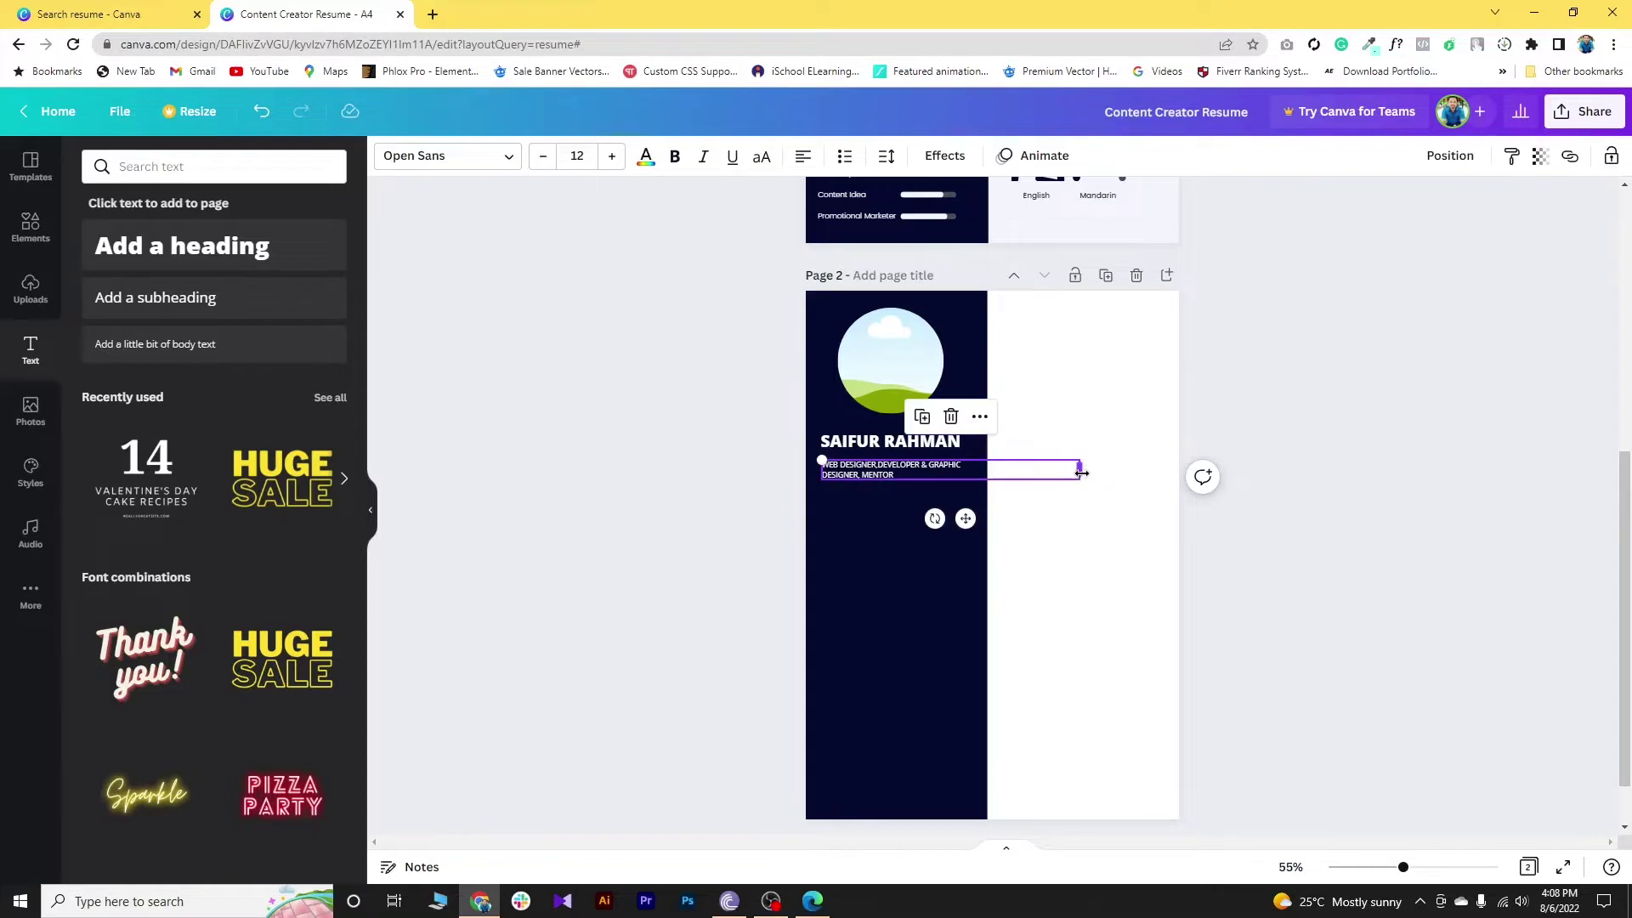
drag(1081, 473, 983, 467)
click(527, 576)
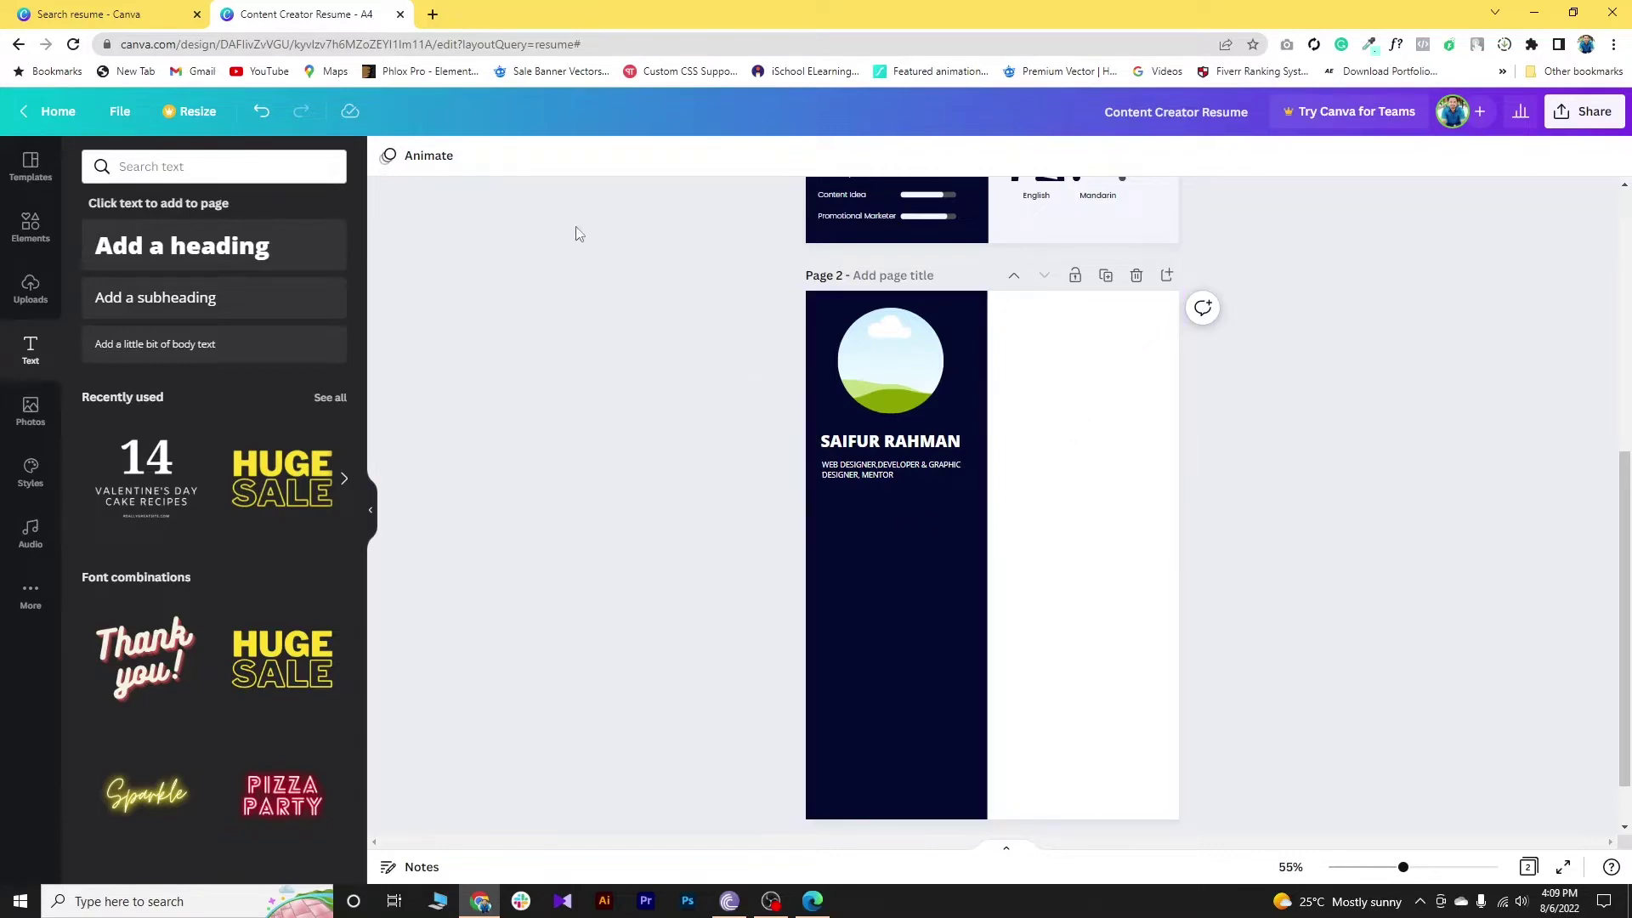
Step: Change the name heading's font to Norwester
click(100, 14)
click(281, 16)
click(872, 451)
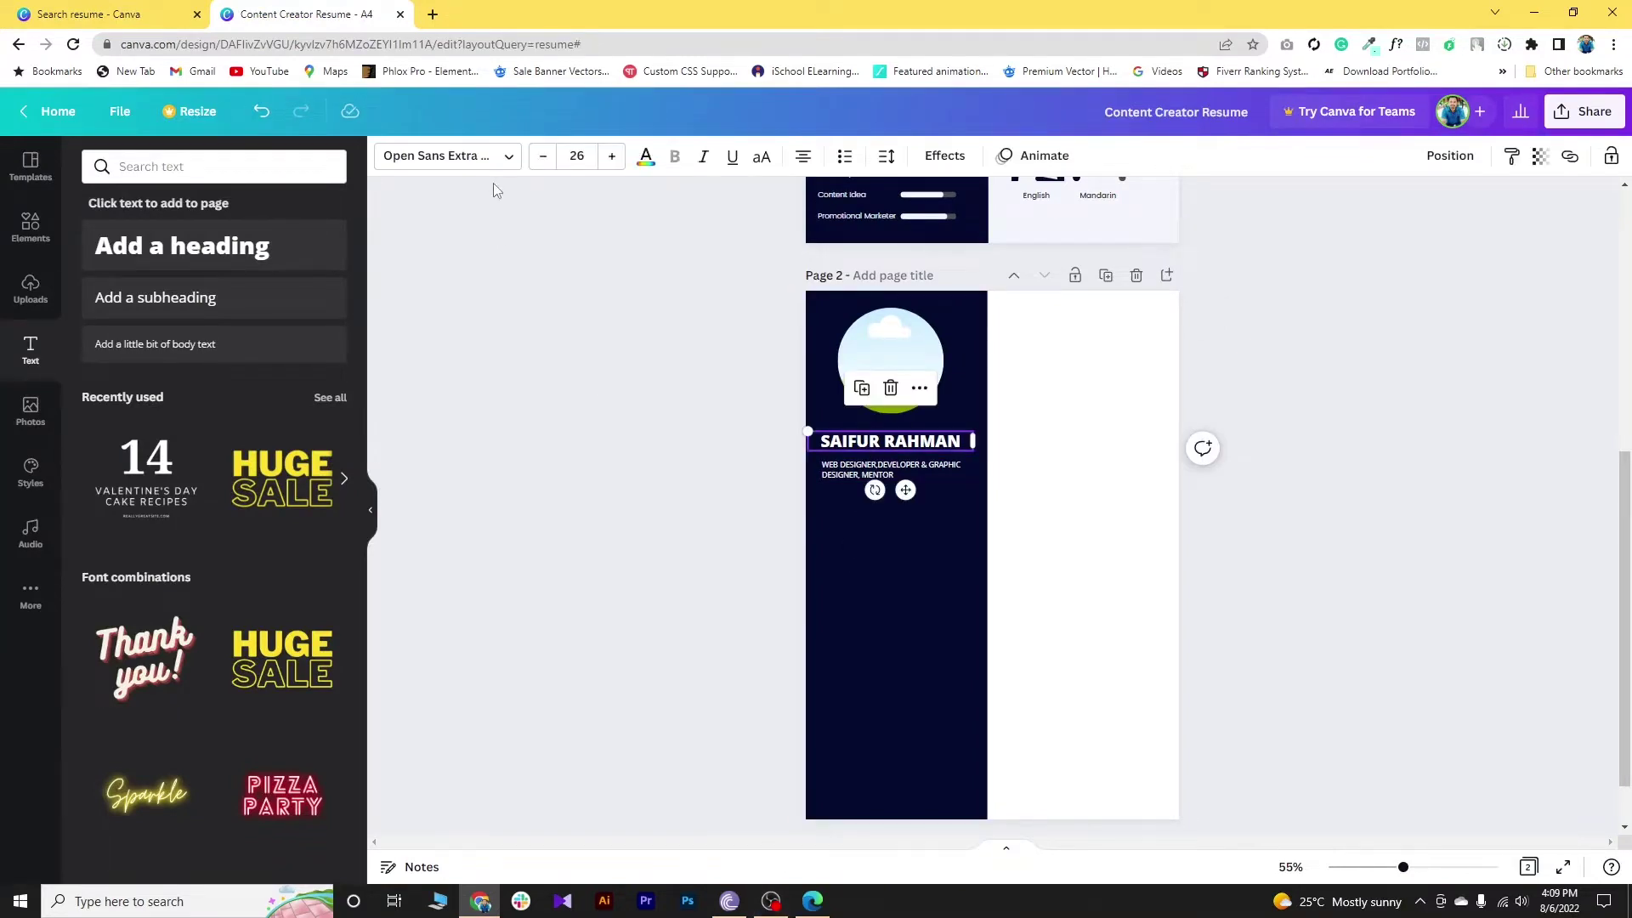
click(508, 156)
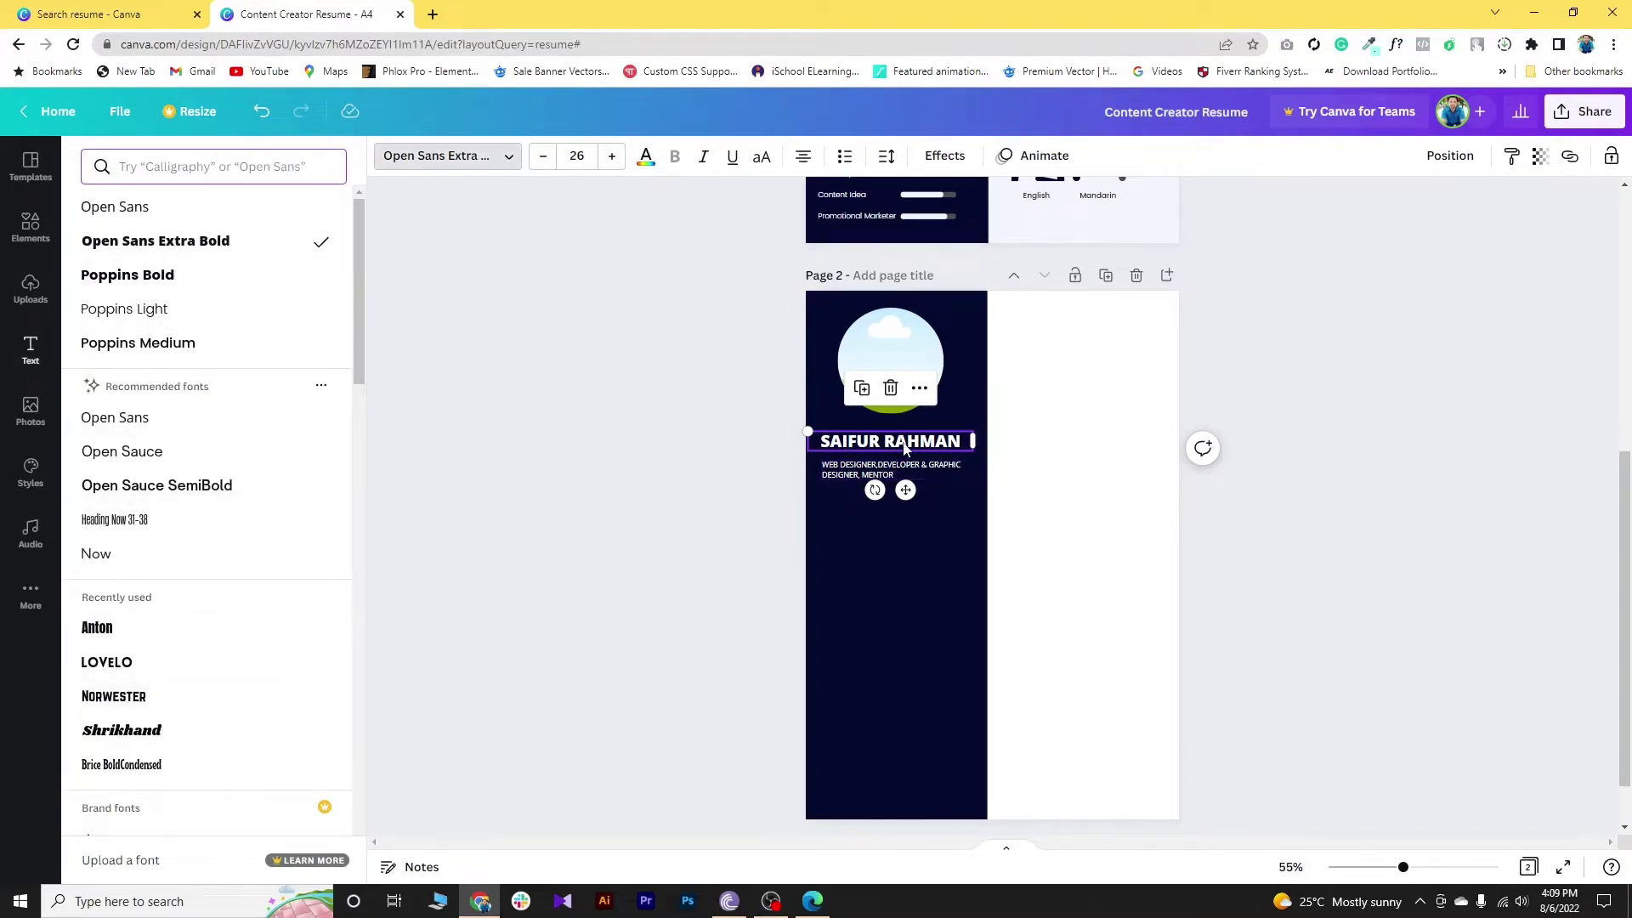
click(190, 709)
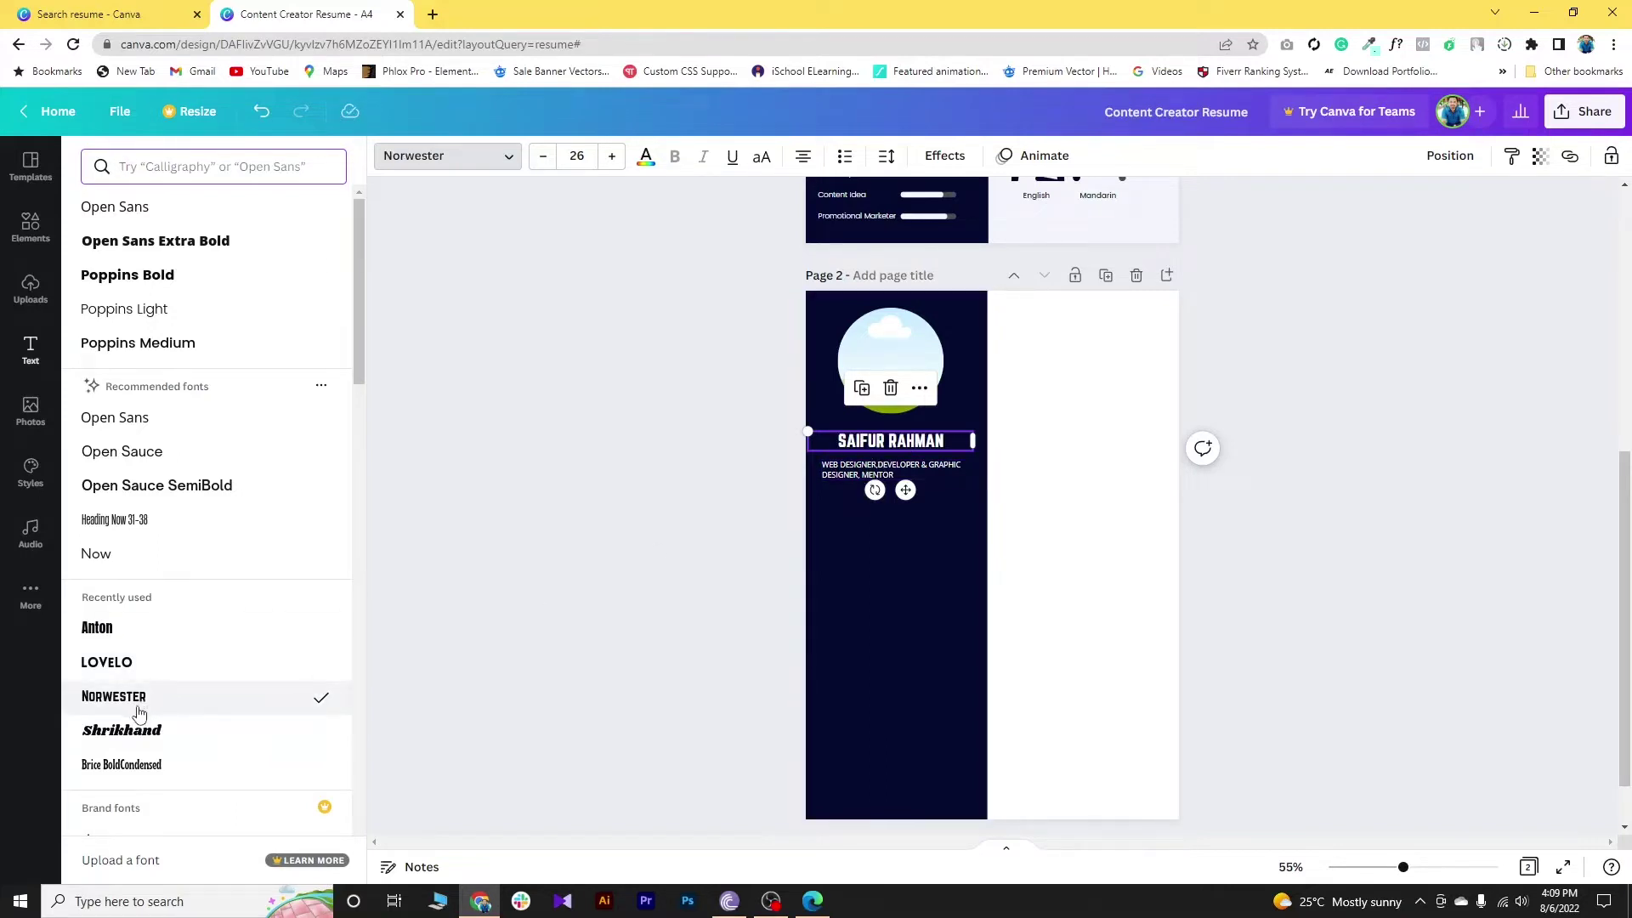
Step: Reposition the name heading, job title and circle frame so they line up along a common left edge in the sidebar
click(839, 479)
click(858, 441)
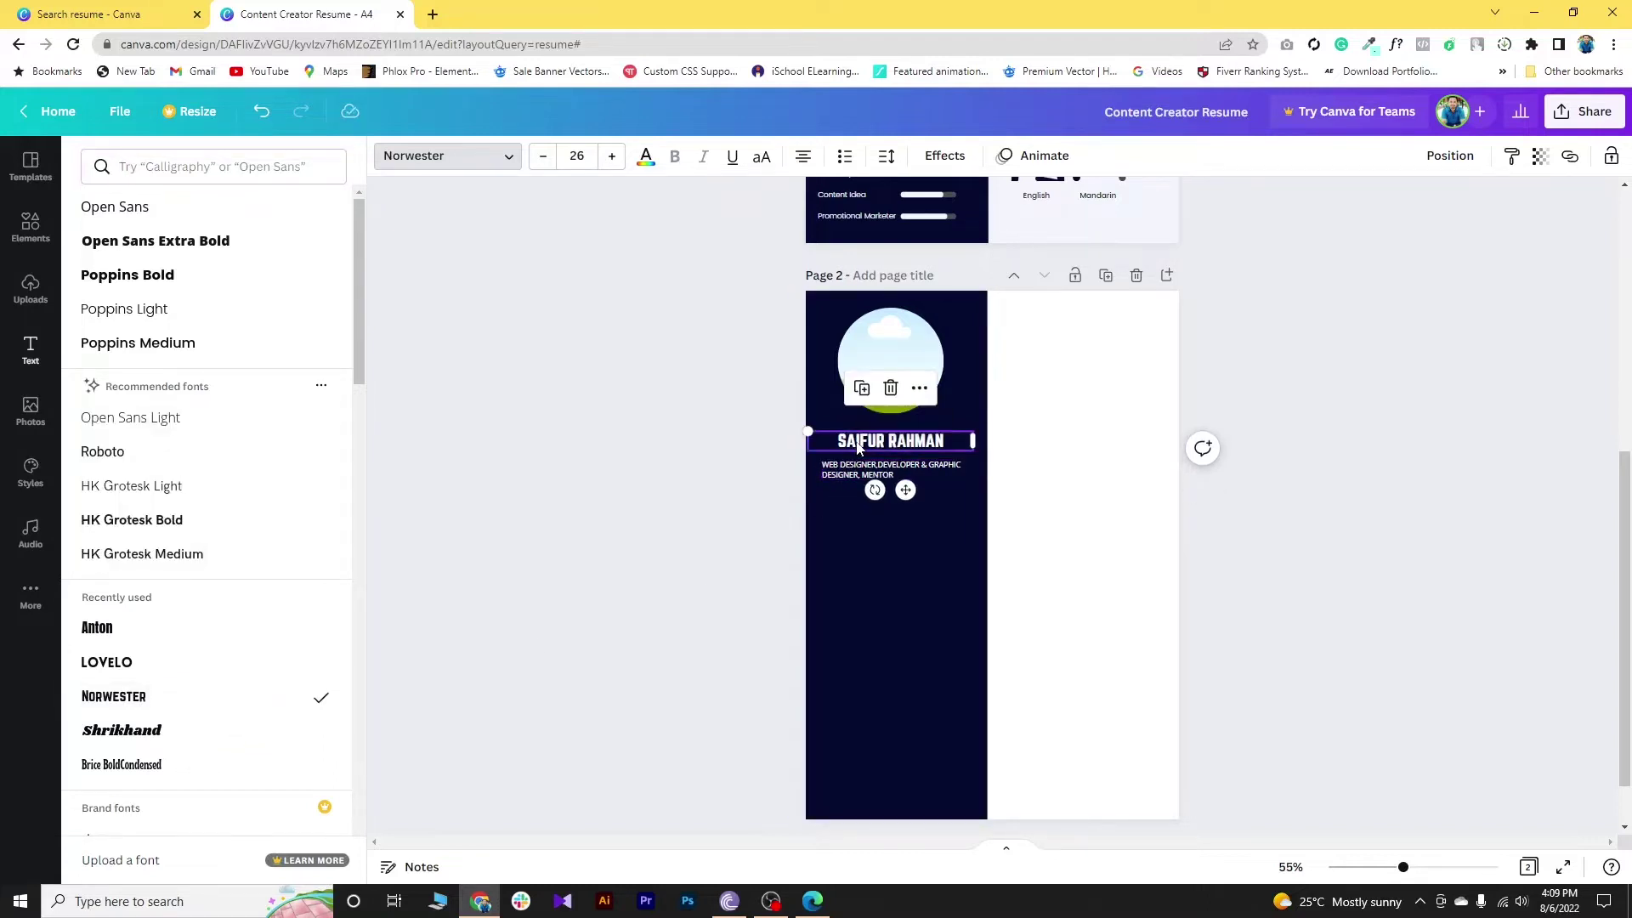
mouse_move(858, 441)
mouse_down()
mouse_move(844, 441)
mouse_move(874, 442)
mouse_move(834, 442)
mouse_move(871, 467)
mouse_up()
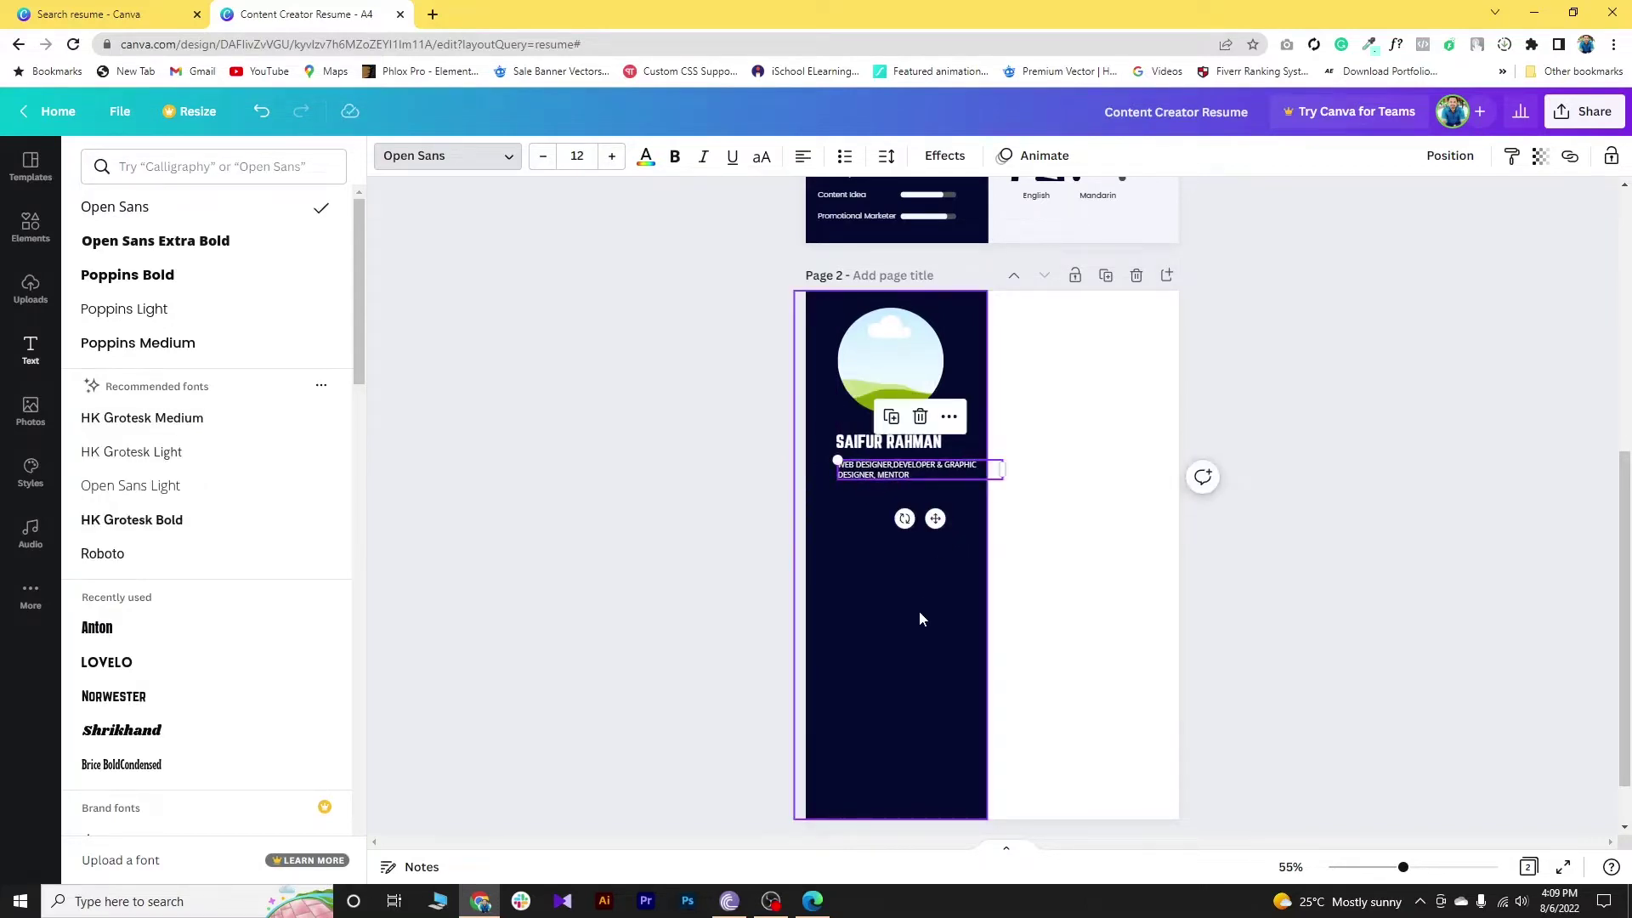
key(Escape)
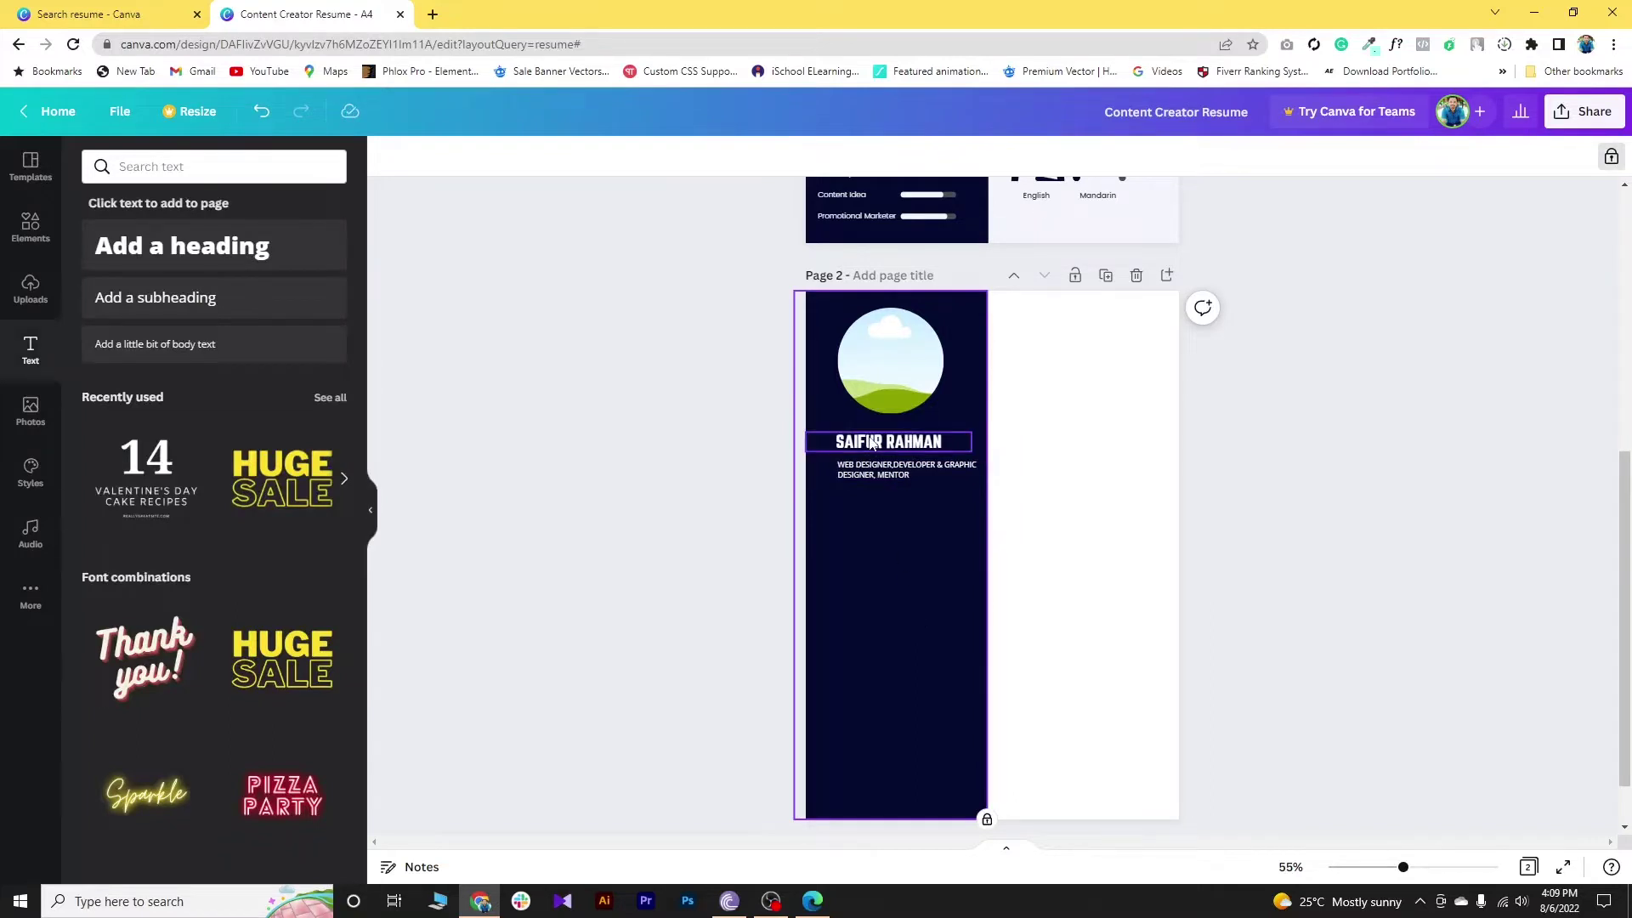
mouse_move(871, 442)
mouse_down()
mouse_move(843, 469)
mouse_move(882, 471)
mouse_up()
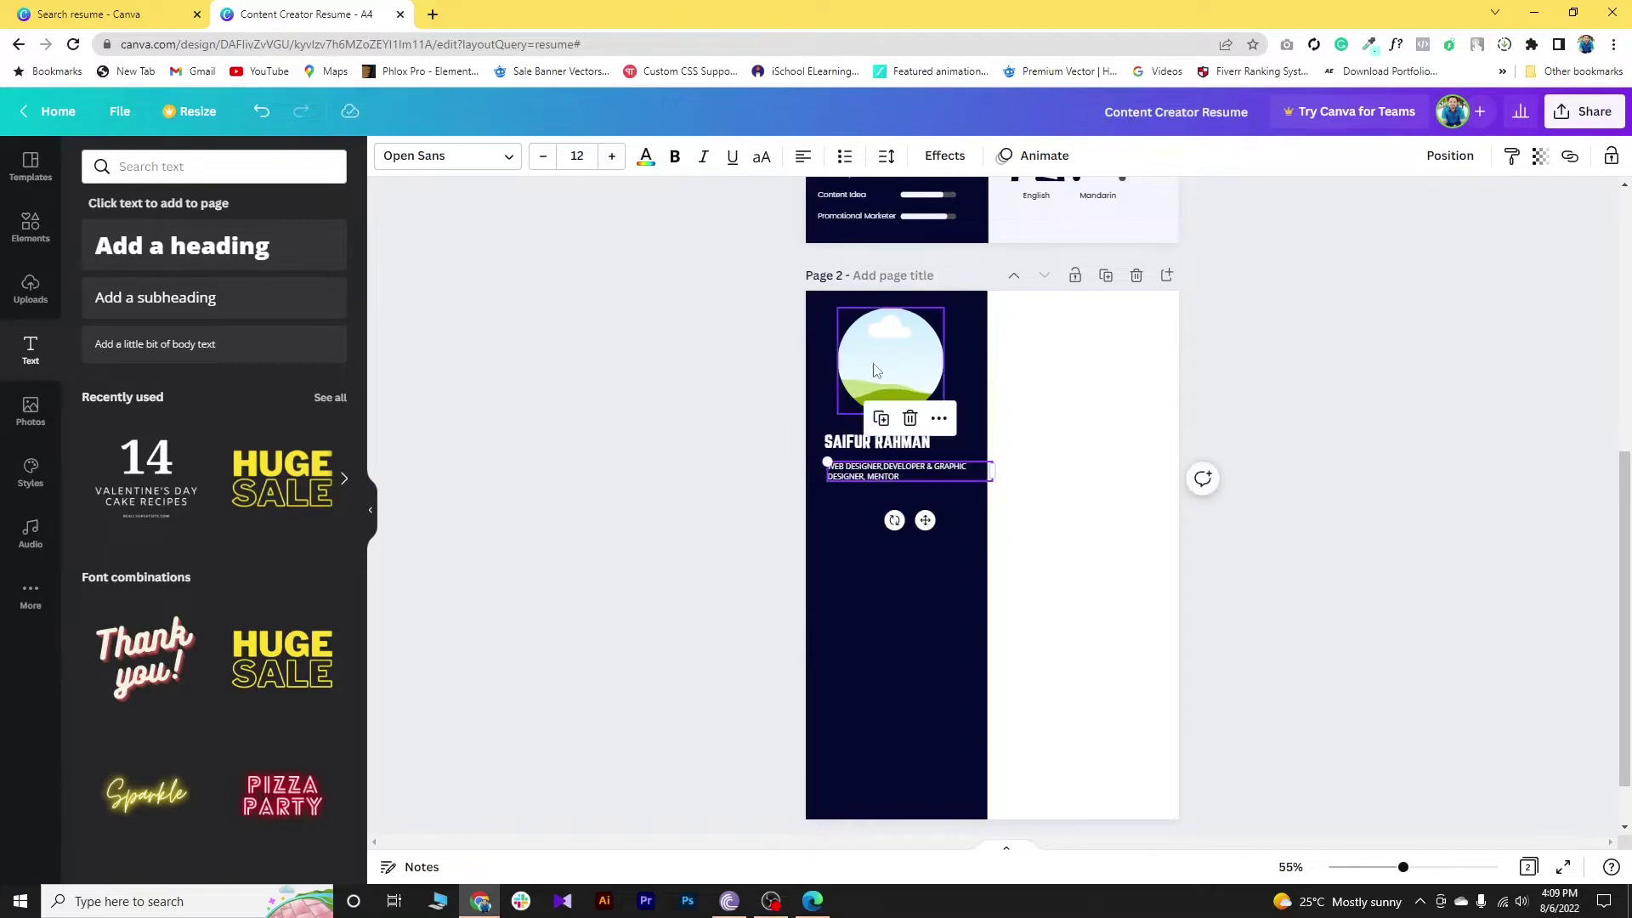
drag(875, 370, 865, 370)
click(680, 573)
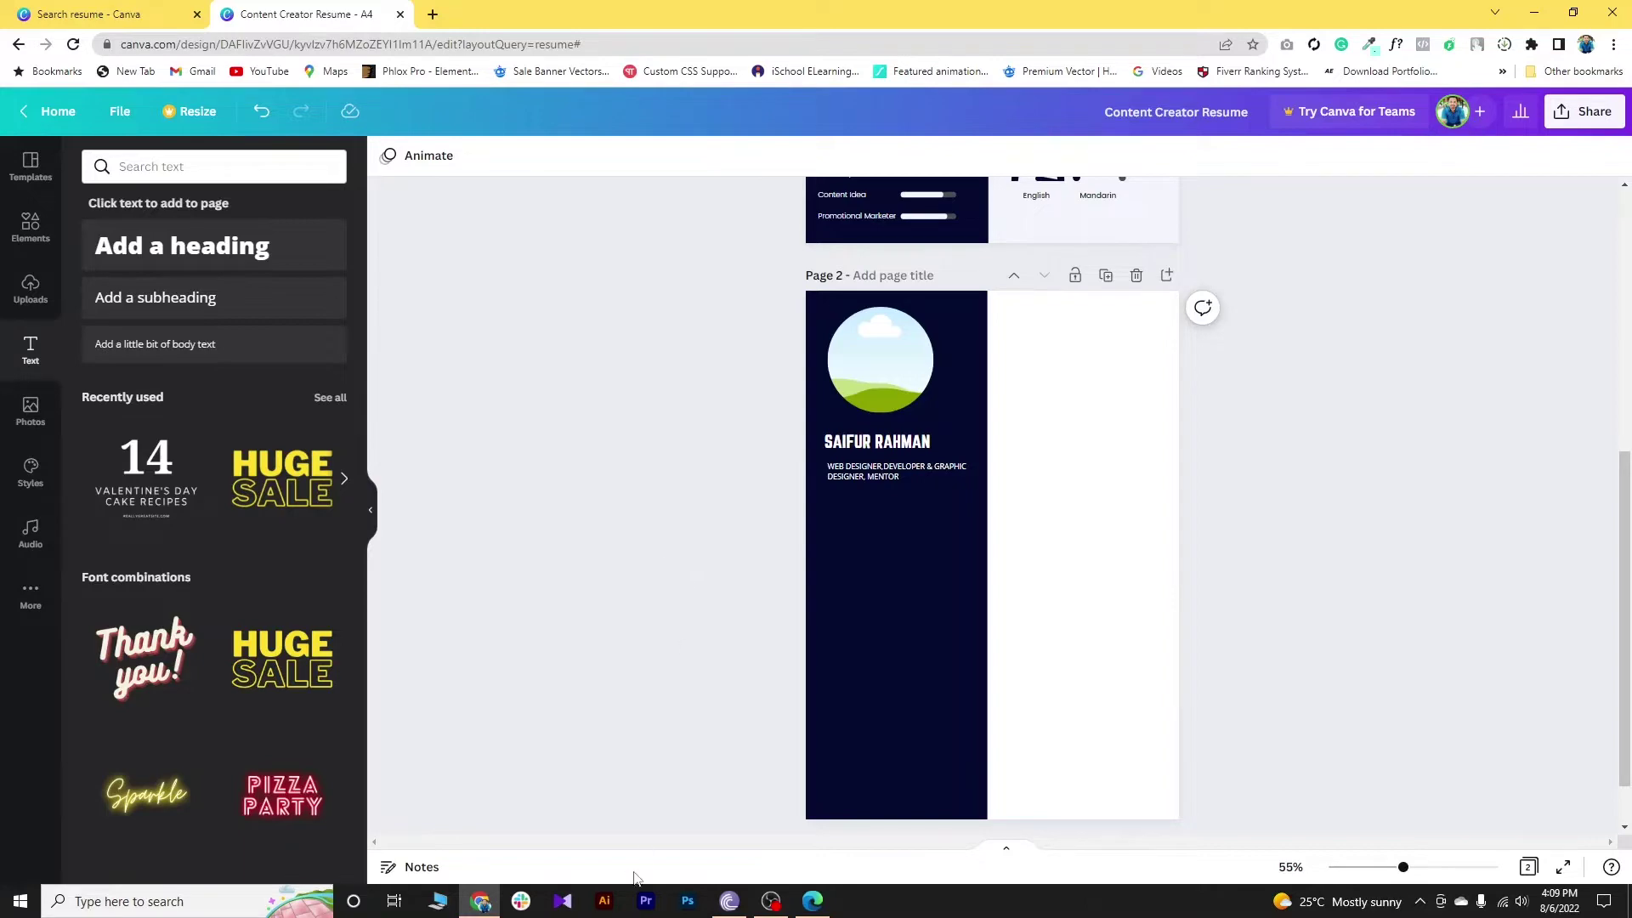
Step: Switch to Edge, copy the phone number from the CV PDF's contact section, and return to Canva
click(812, 902)
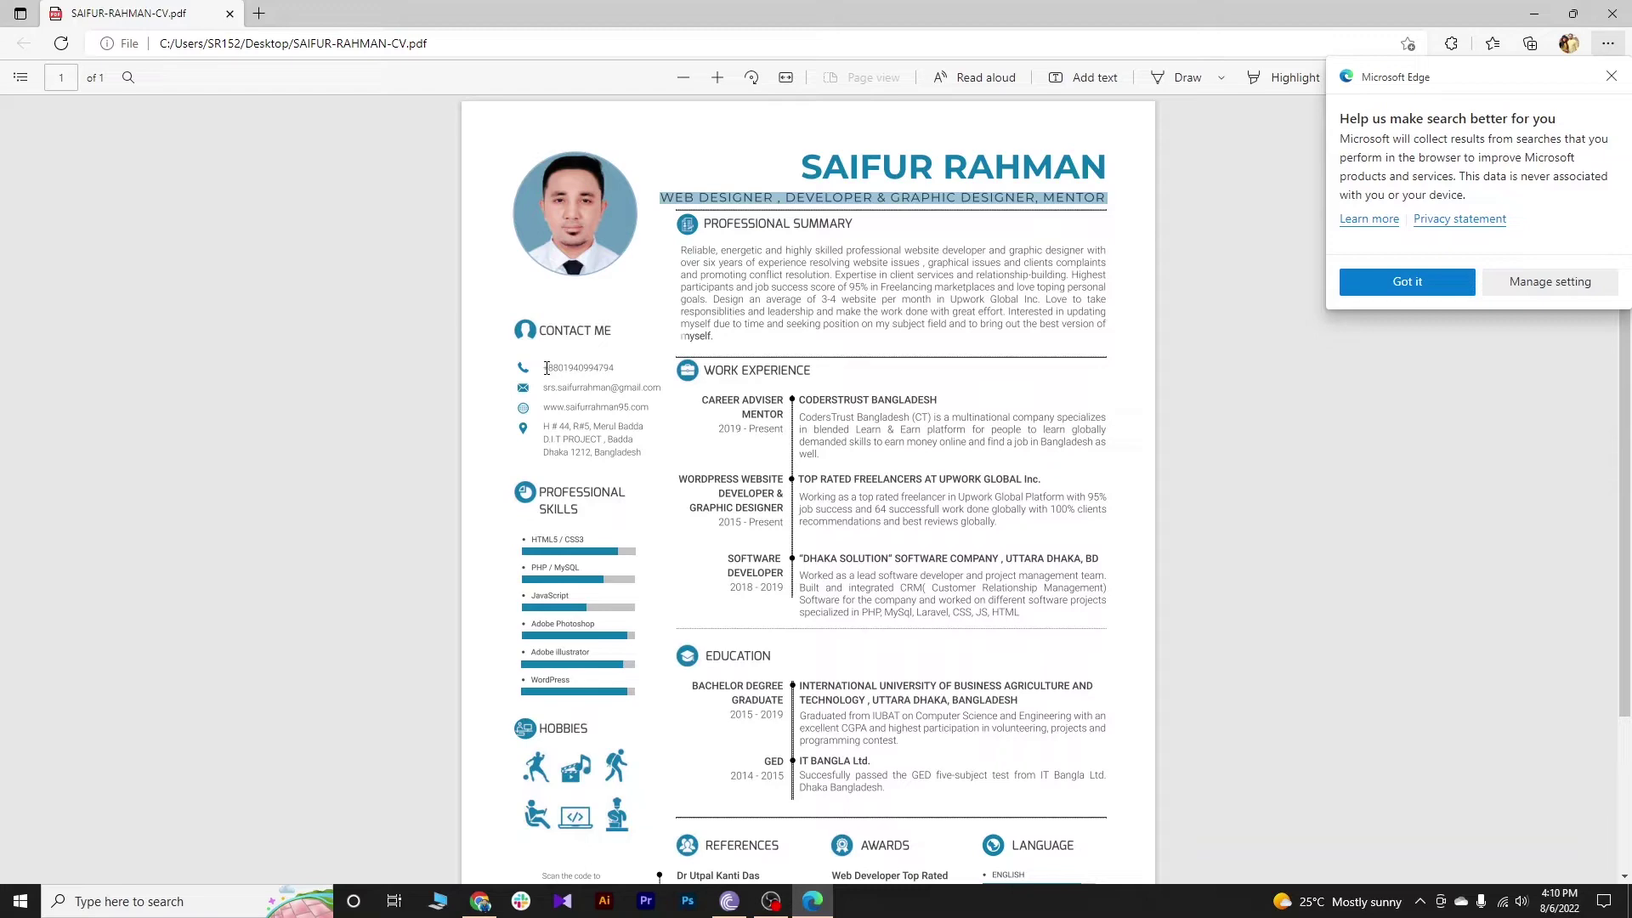
drag(547, 367, 618, 372)
right_click(597, 374)
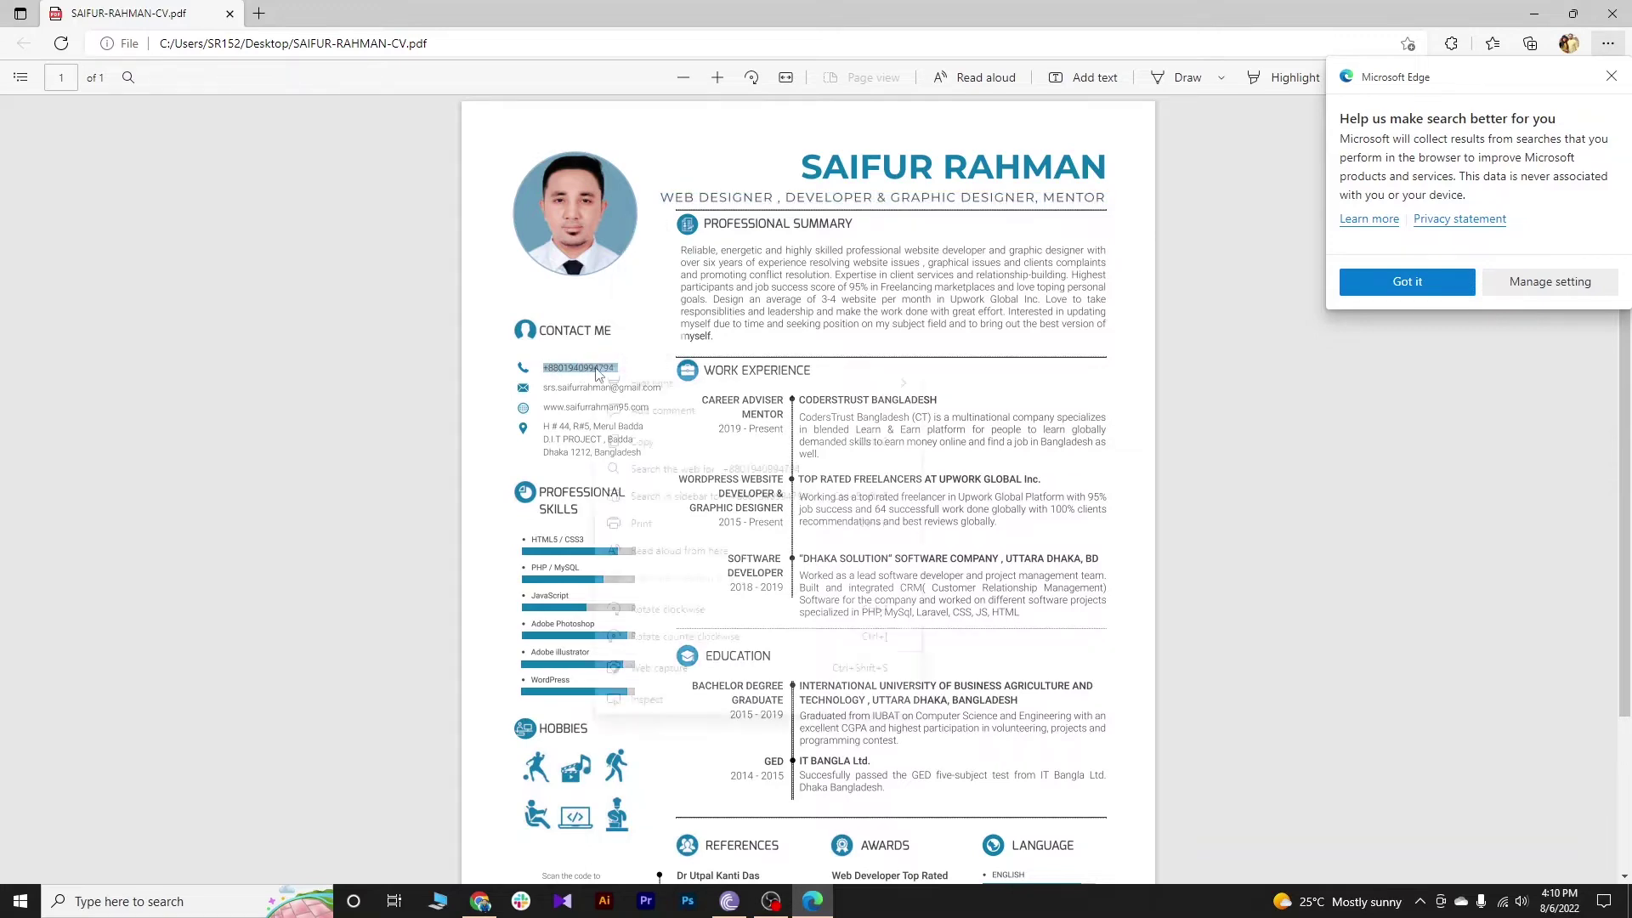
click(651, 444)
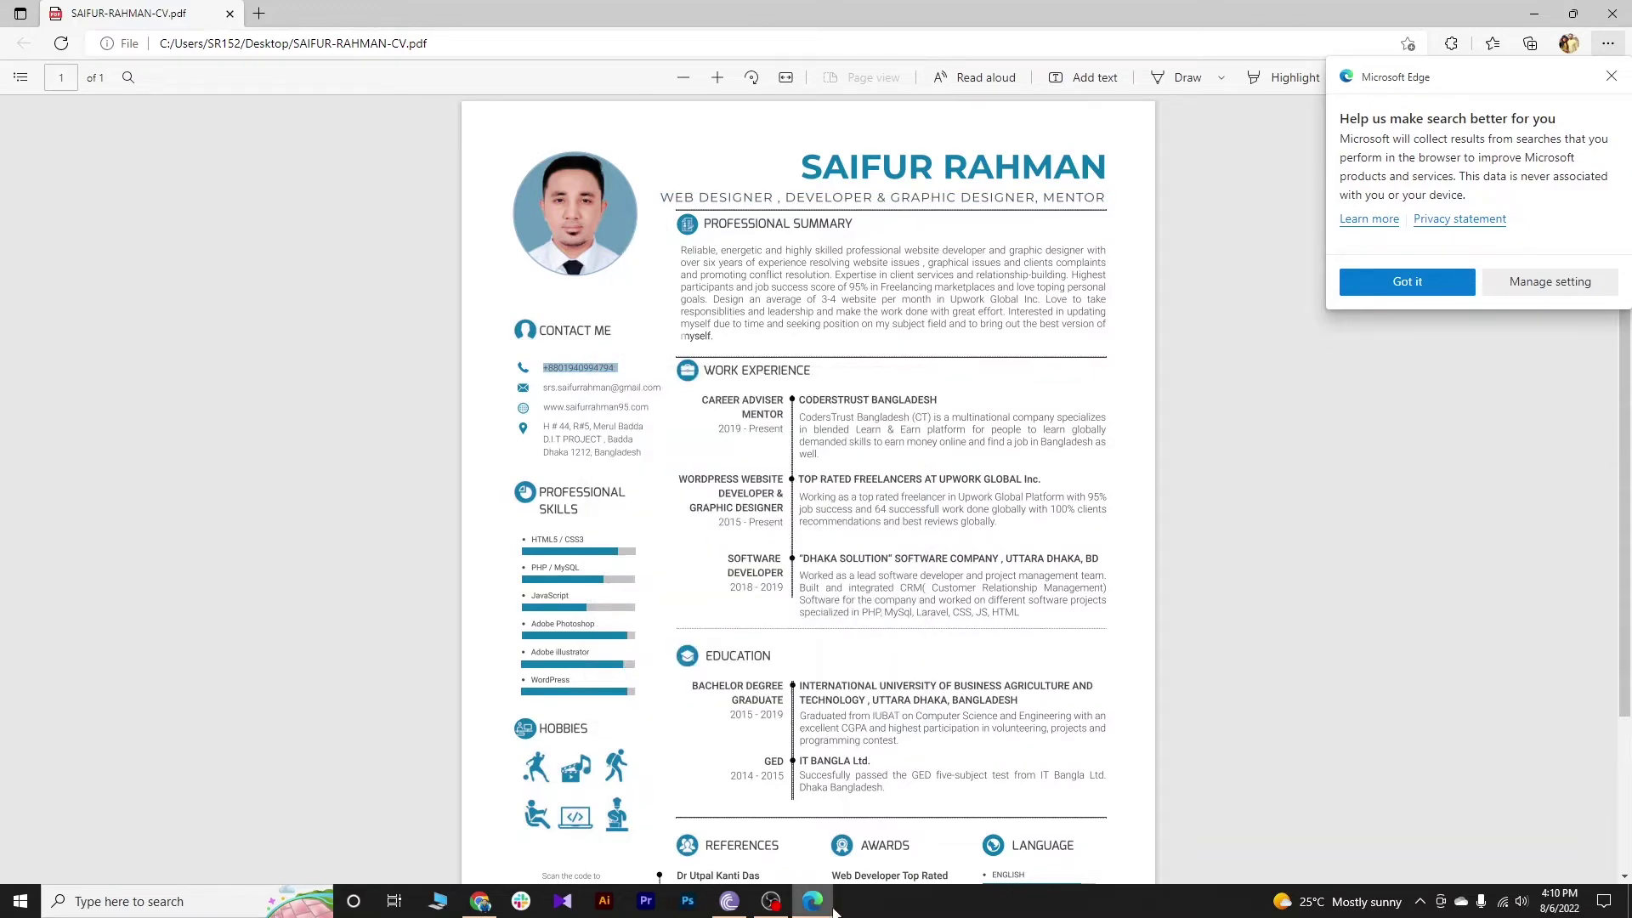
click(481, 902)
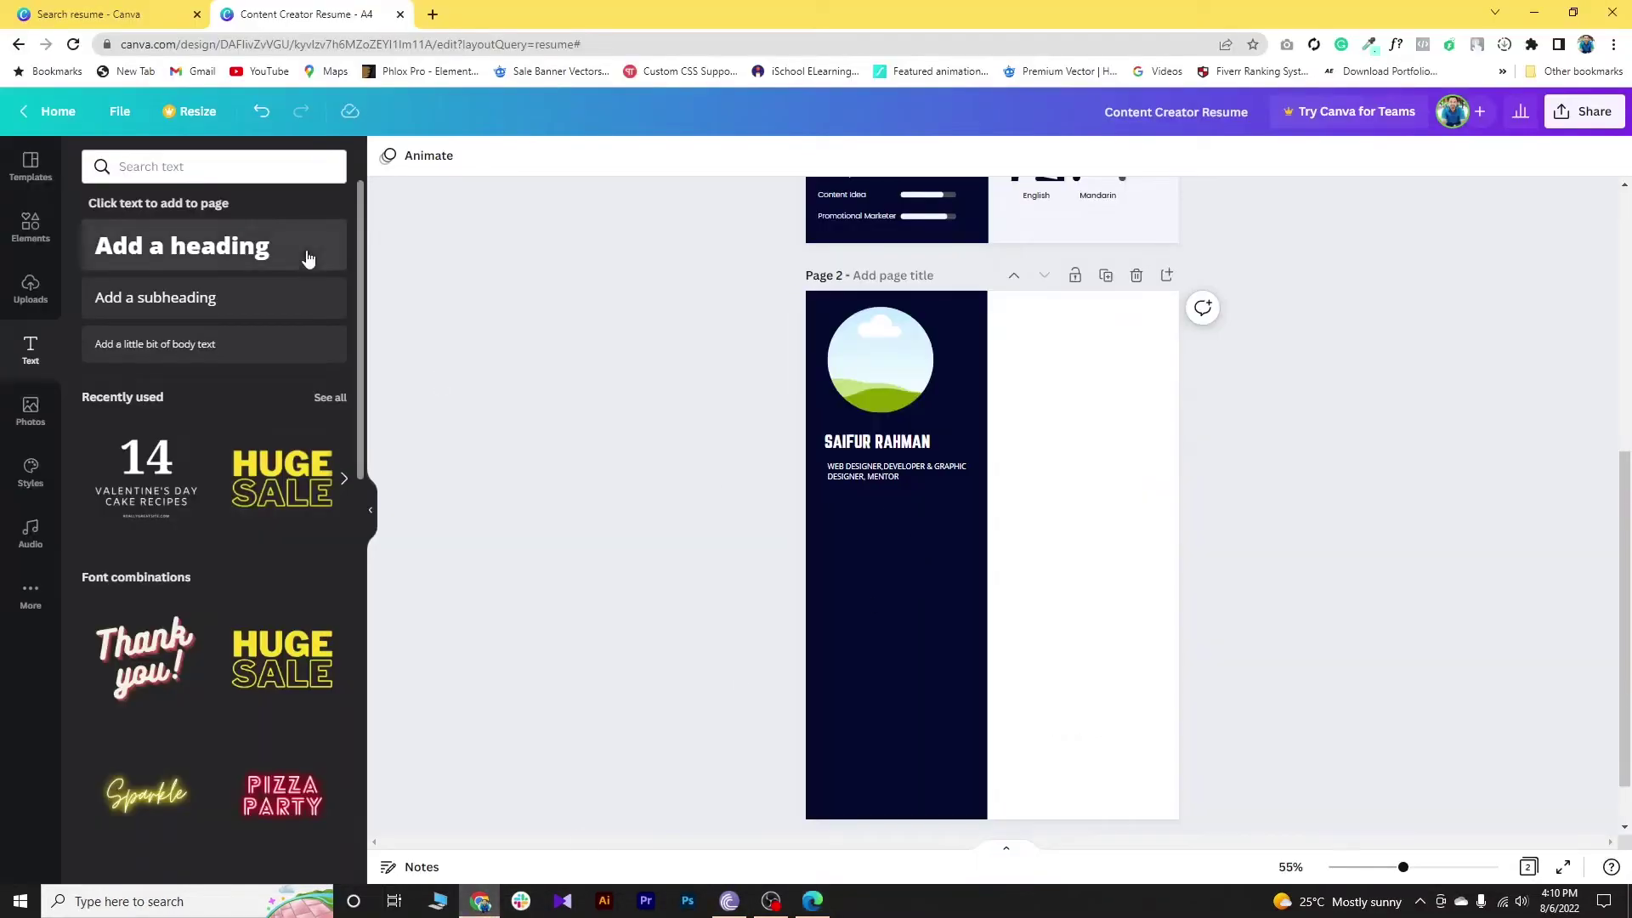
Step: Search the elements for "phone" and place the plain handset icon, small and white, below the job title
click(39, 245)
click(172, 162)
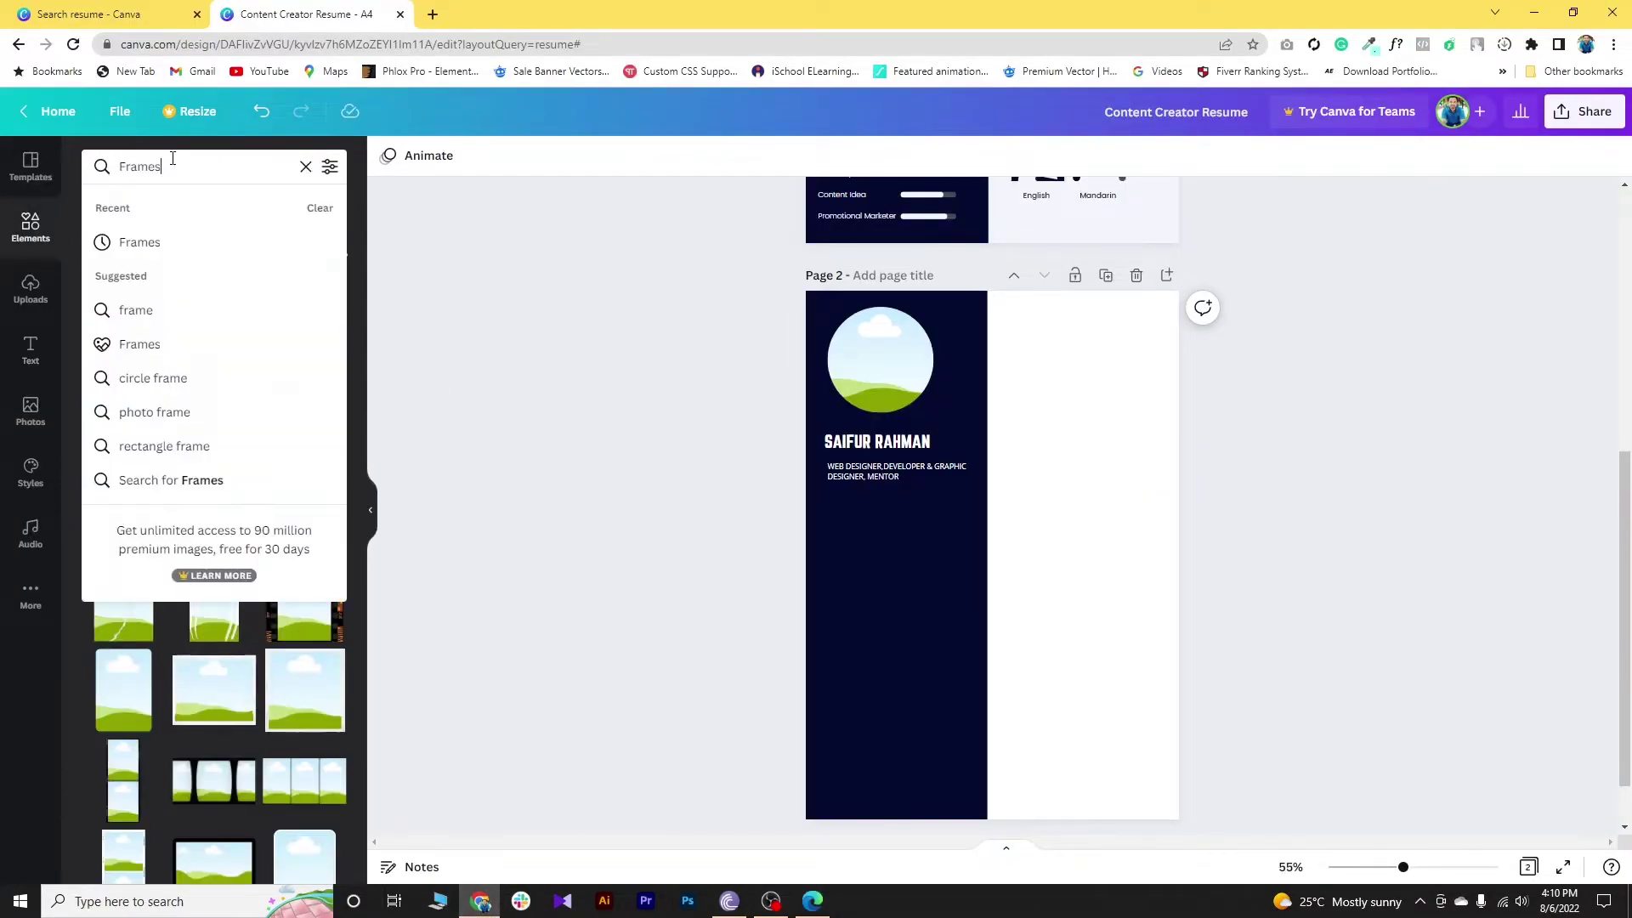
drag(172, 161, 81, 186)
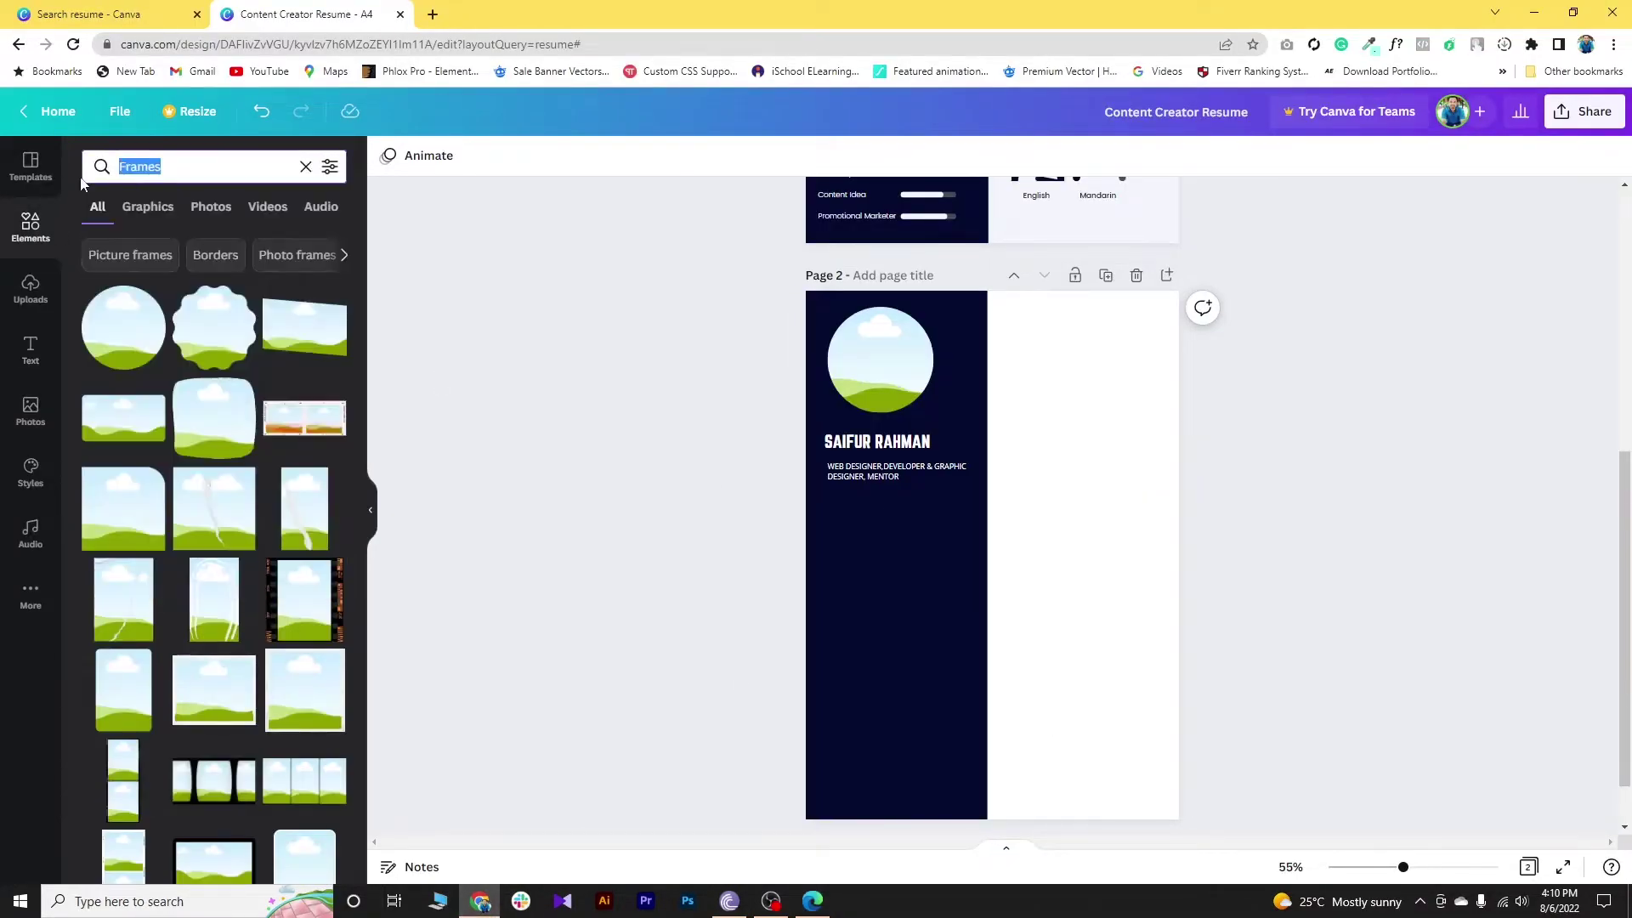
text(phone)
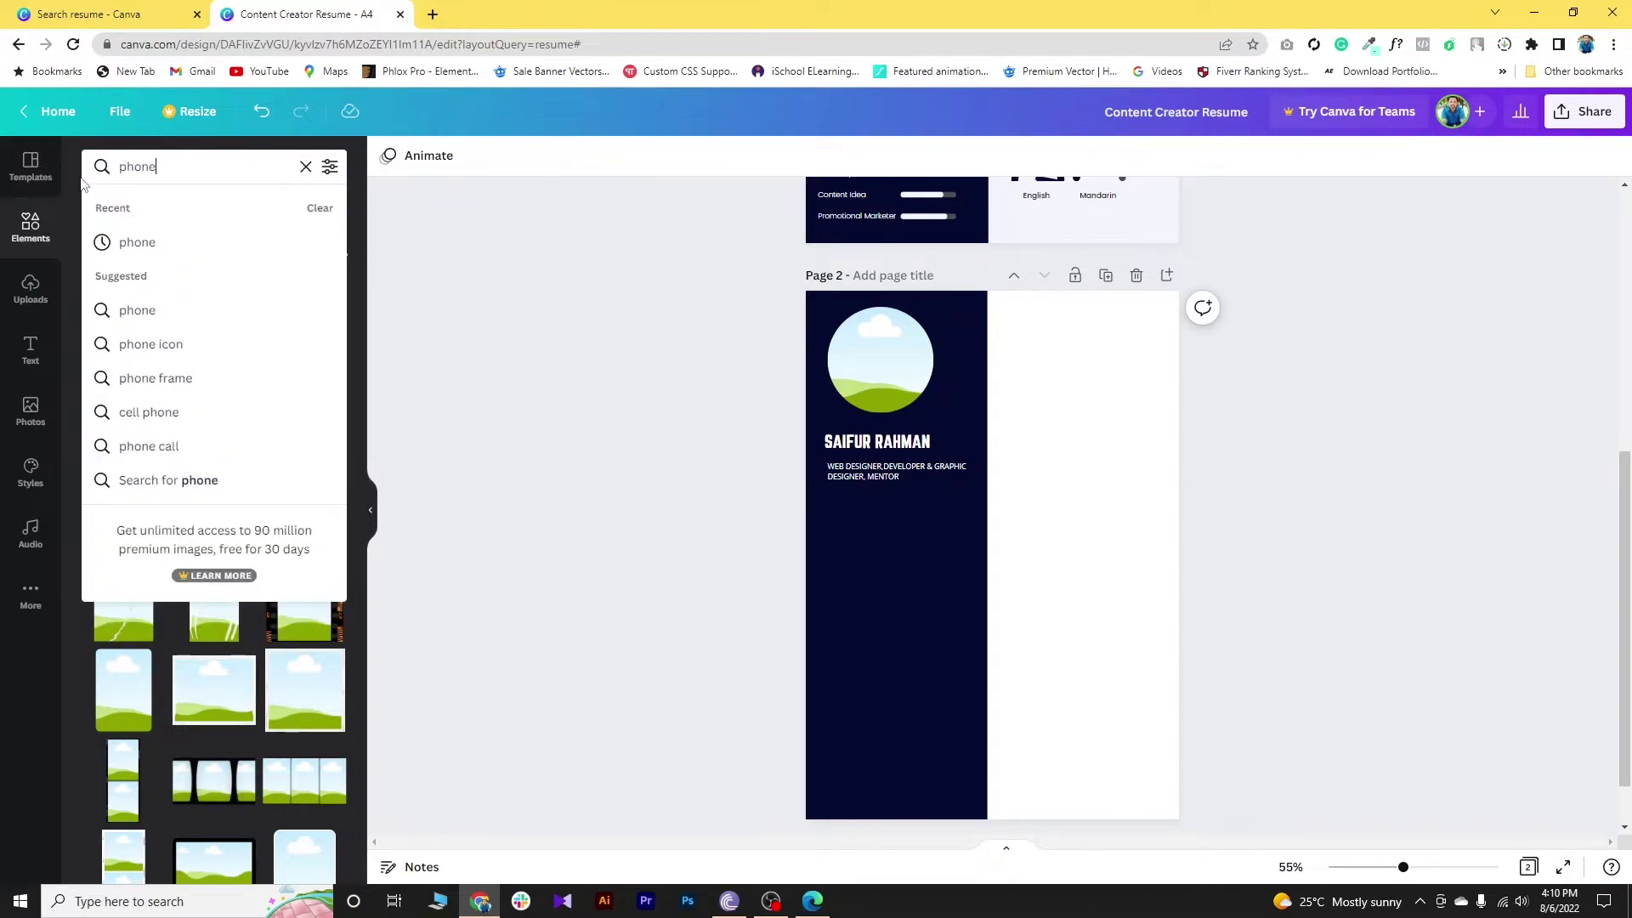
click(147, 243)
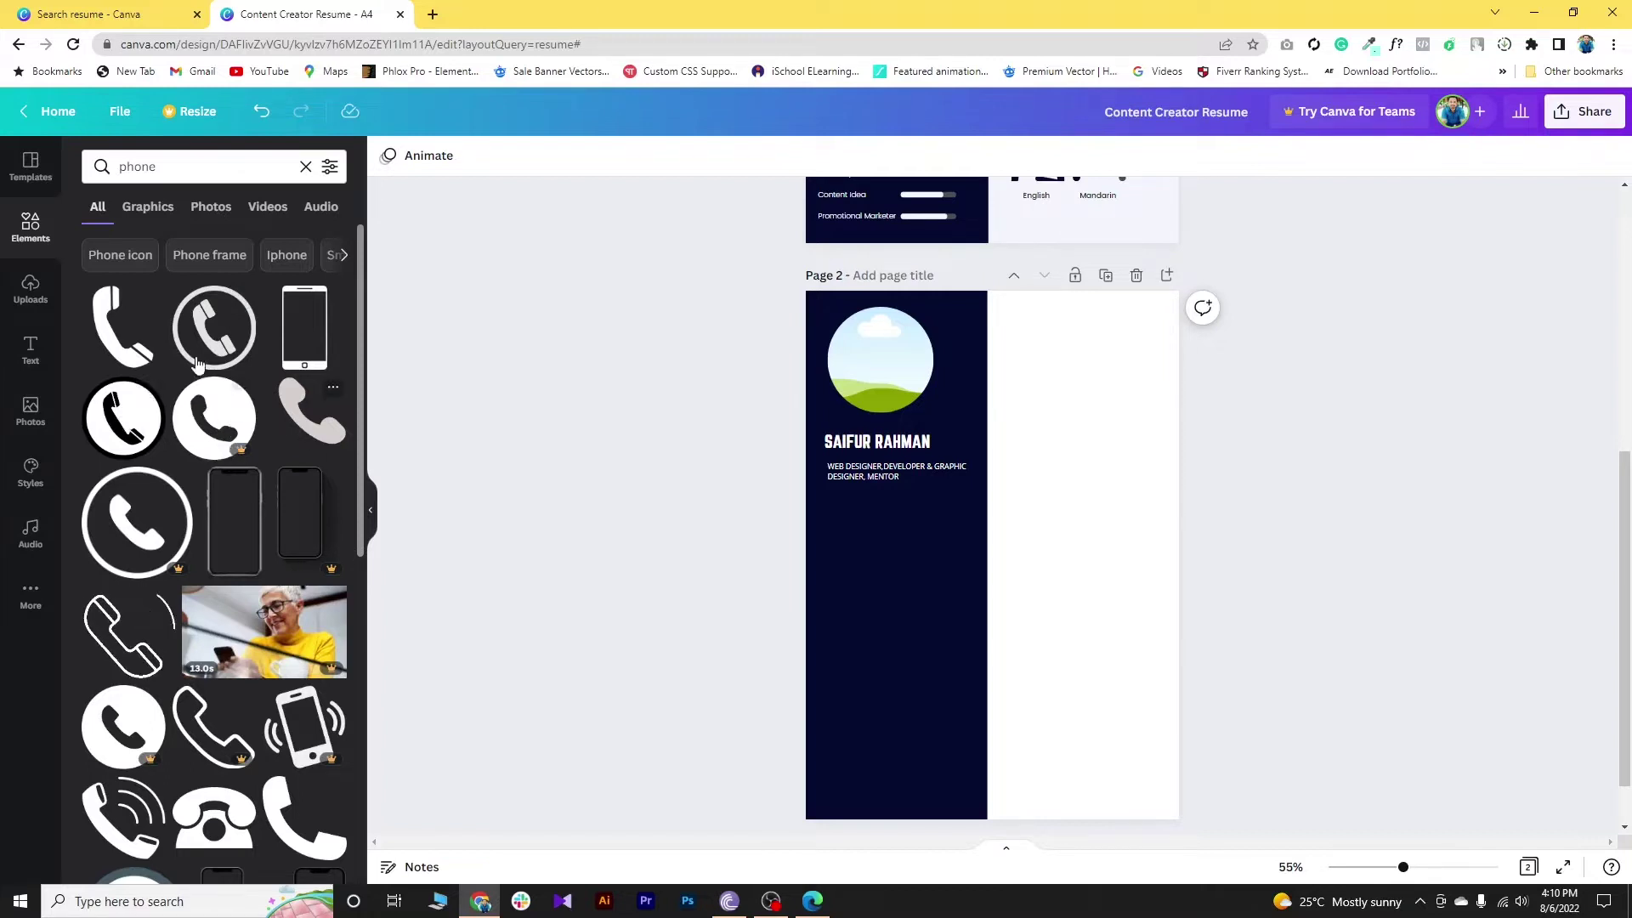
click(99, 351)
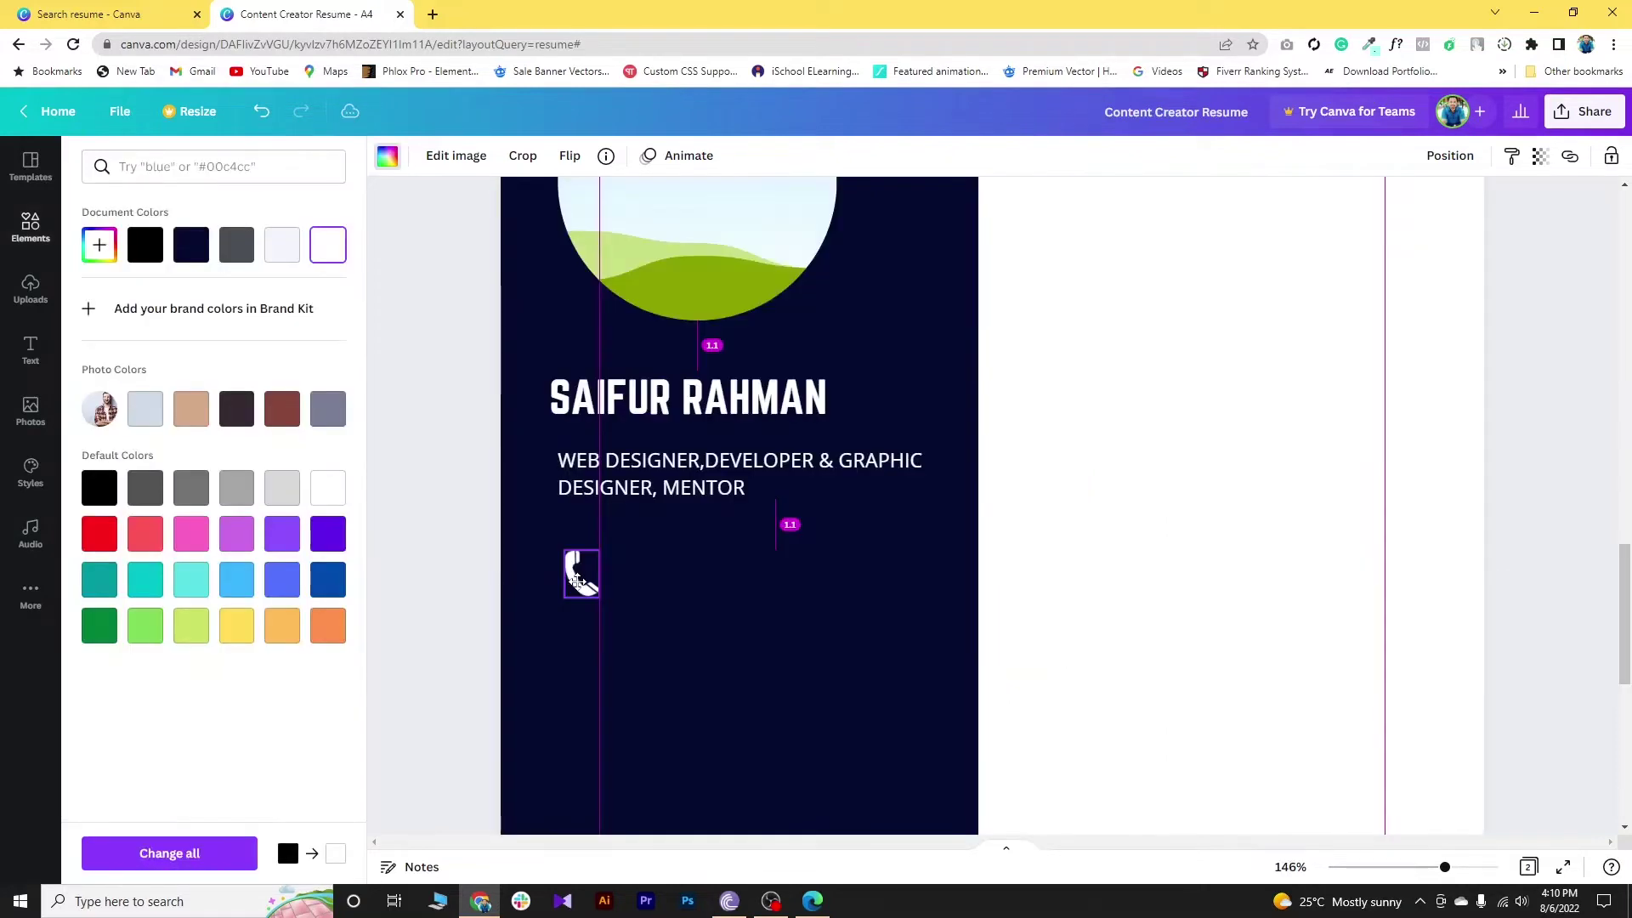
drag(576, 578, 577, 581)
click(619, 563)
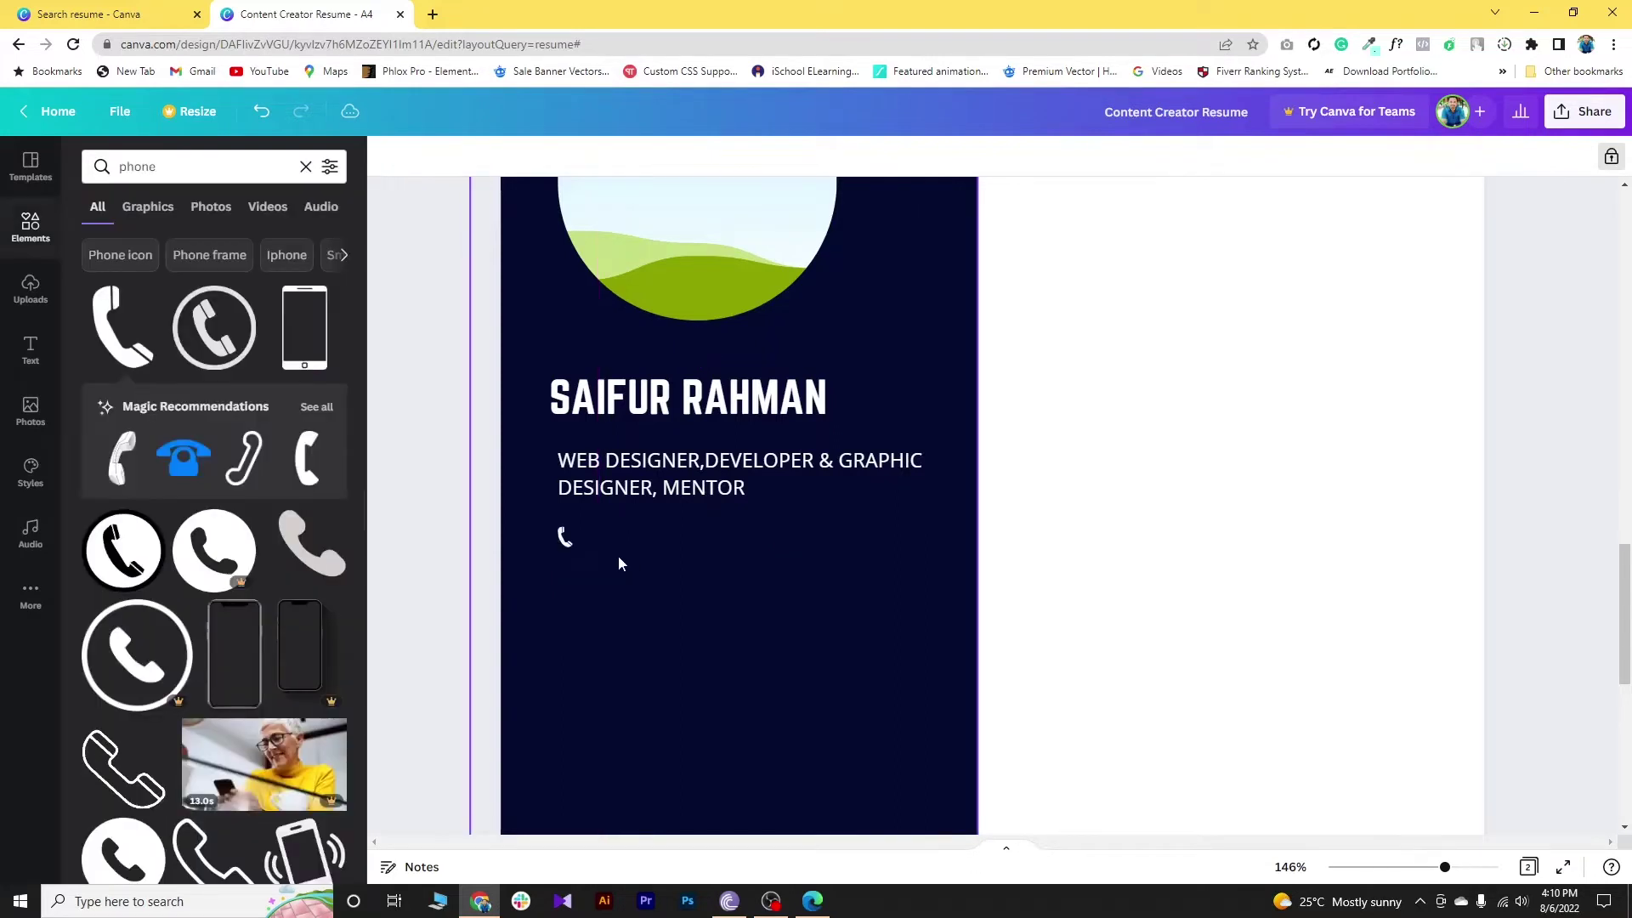
Step: Add a body text box, replace its placeholder with the copied phone number, and place it beside the phone icon
click(30, 350)
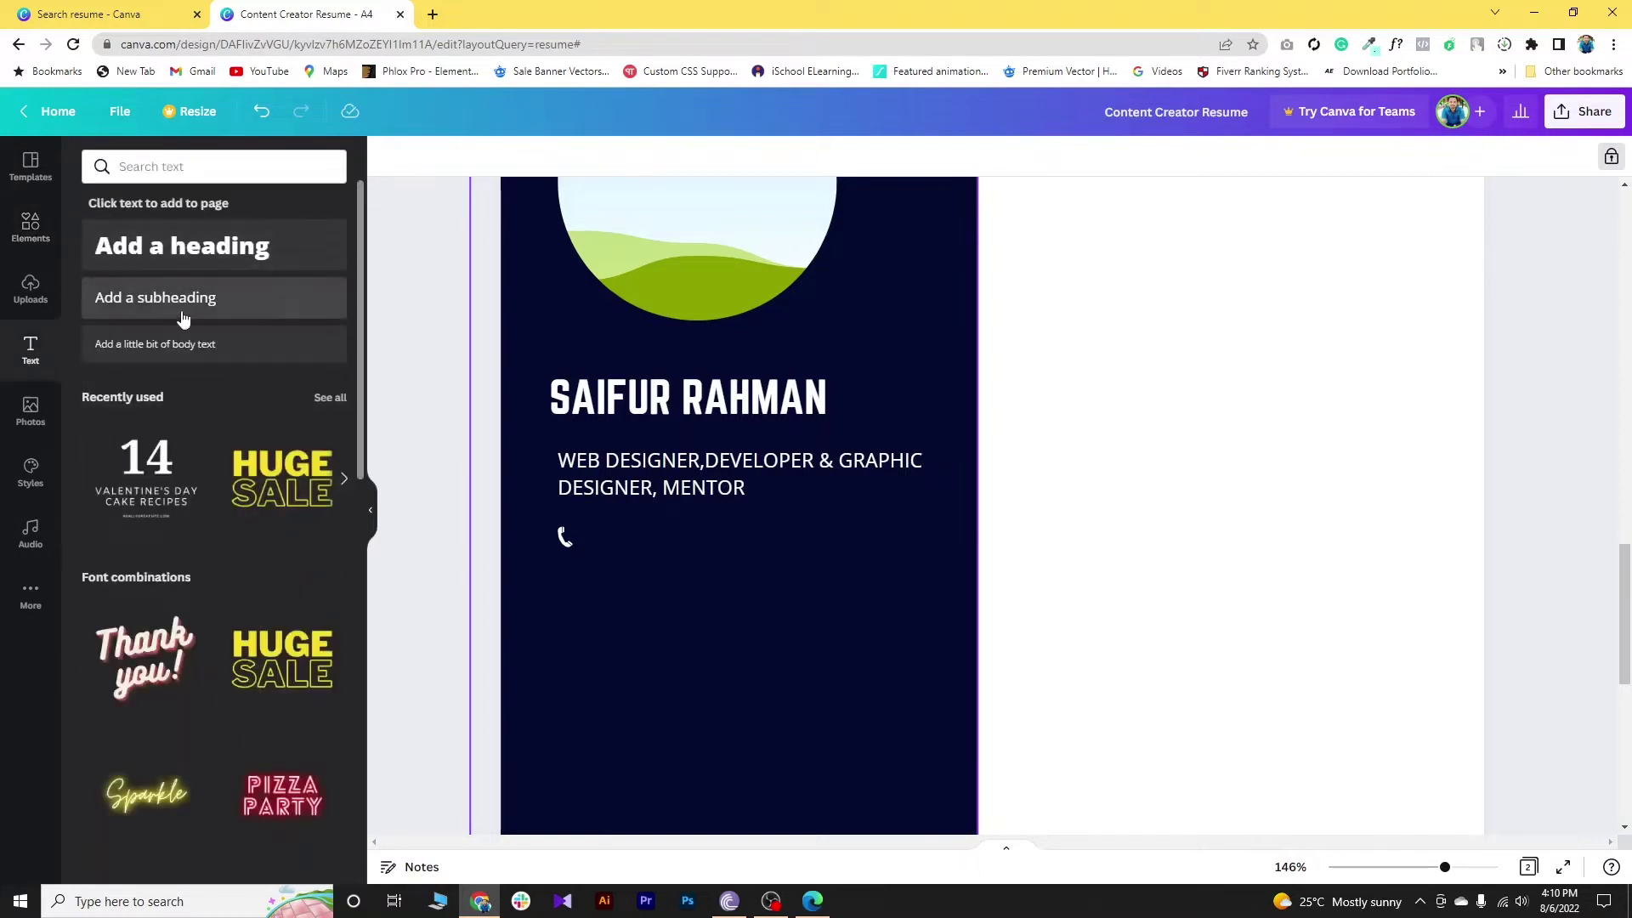
click(180, 347)
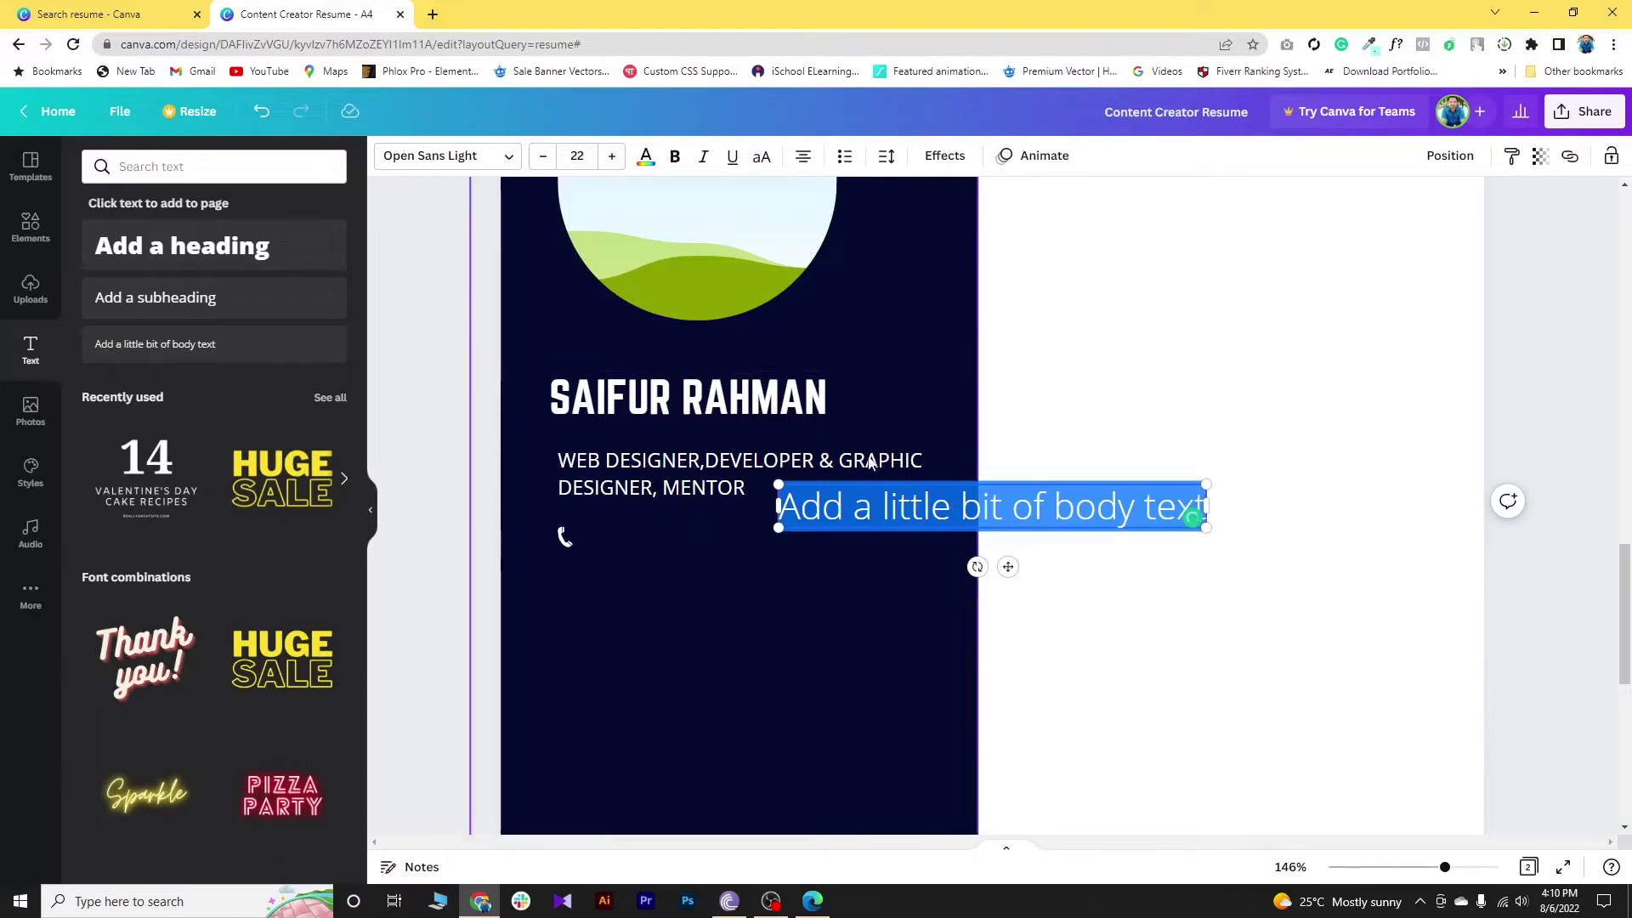
click(854, 507)
drag(778, 507, 1207, 507)
right_click(1073, 516)
click(1113, 600)
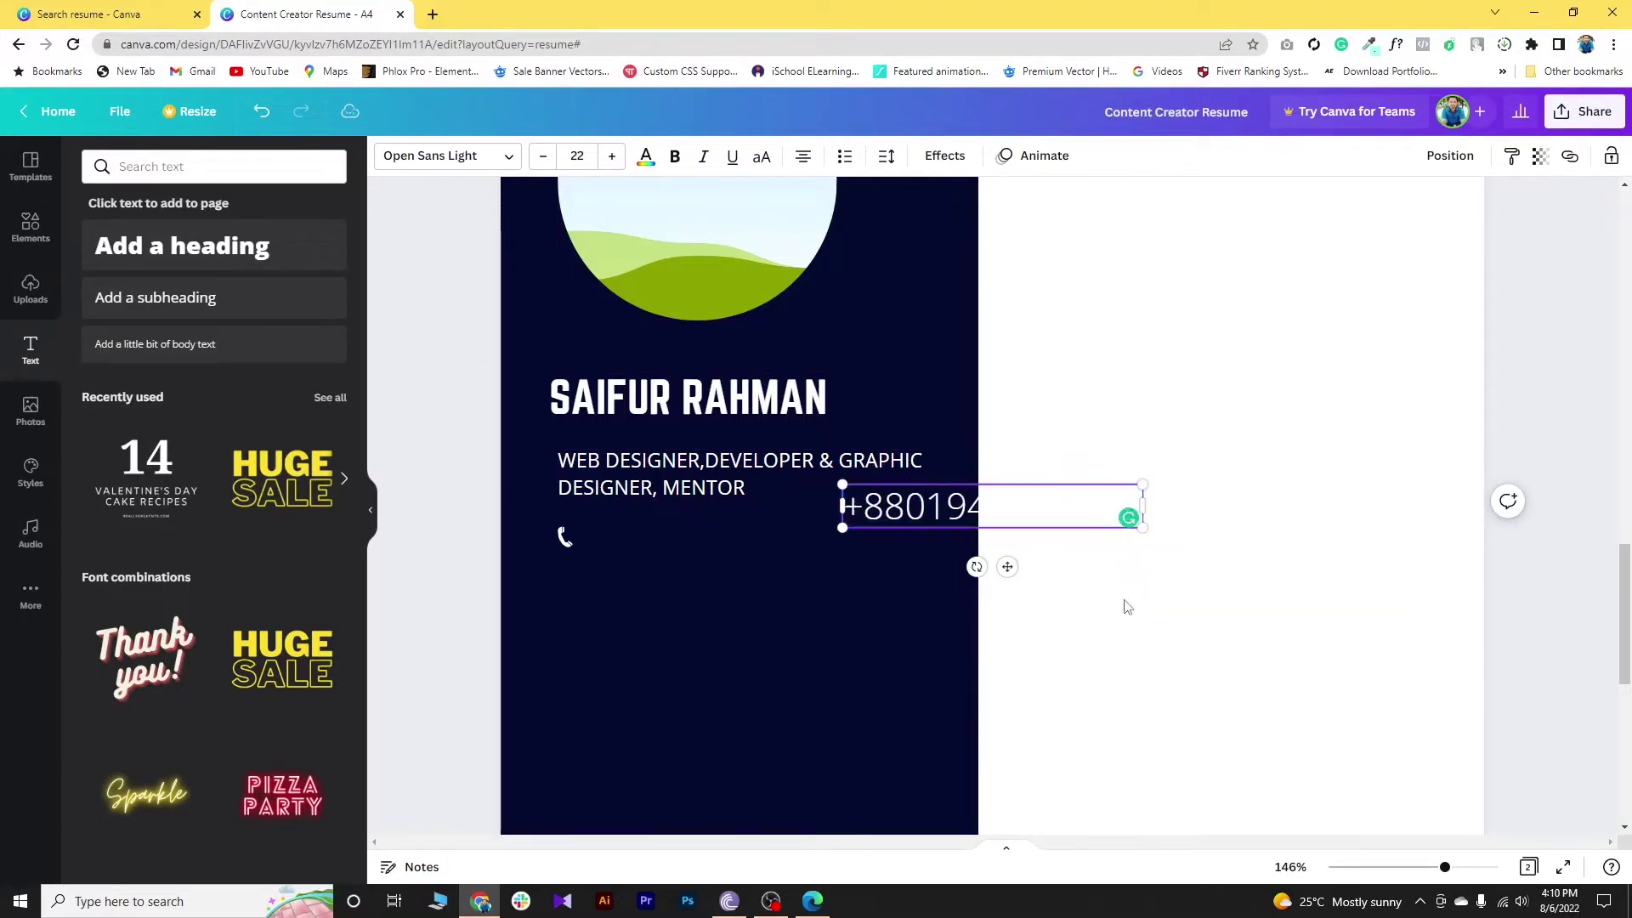
drag(979, 576, 739, 594)
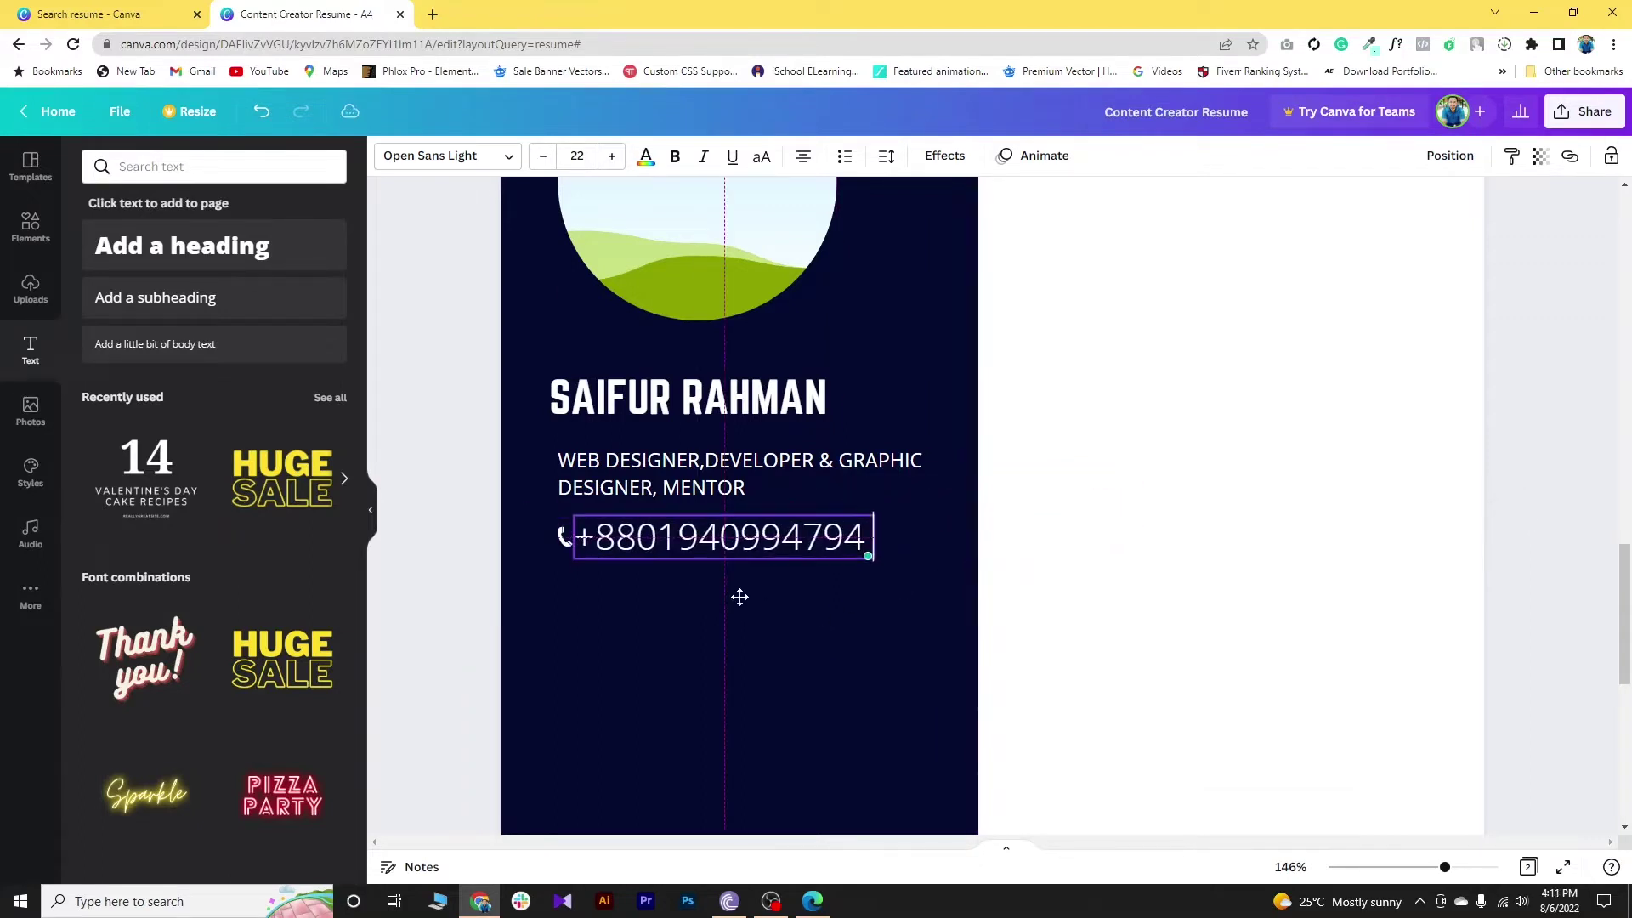
Step: Reduce the phone number text to size 10 and place it directly beside the phone icon
click(544, 158)
click(544, 158)
click(544, 157)
click(544, 157)
click(544, 157)
click(544, 158)
click(544, 158)
click(544, 158)
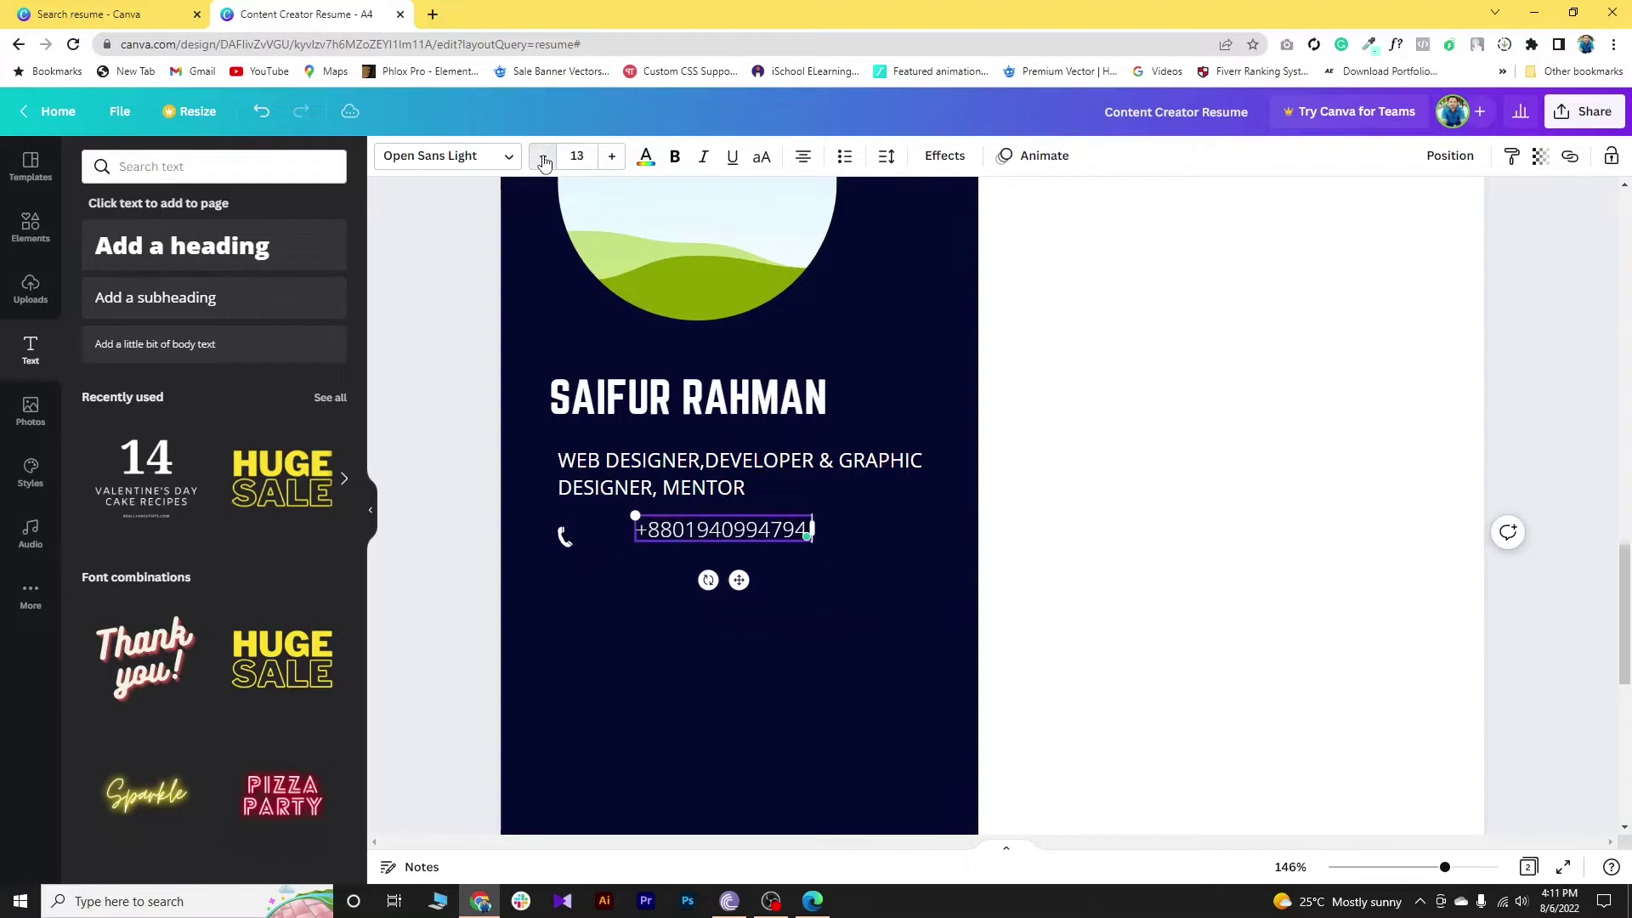
click(544, 157)
click(544, 157)
click(544, 157)
click(544, 158)
click(611, 157)
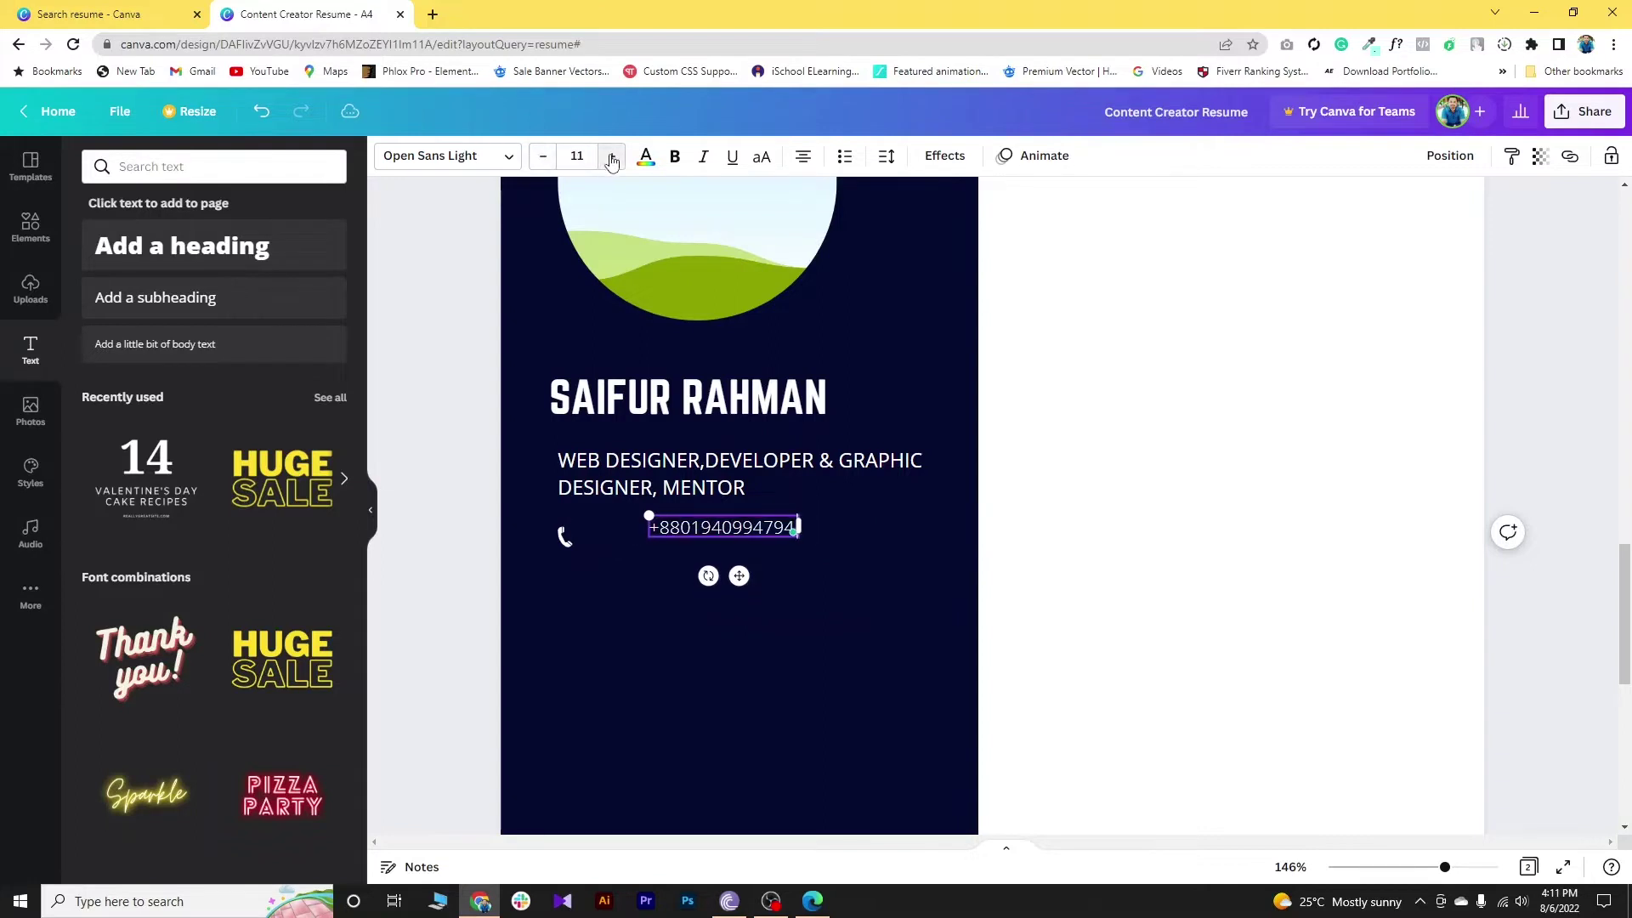
click(612, 157)
click(542, 157)
click(543, 157)
drag(739, 571, 673, 580)
drag(667, 579, 664, 580)
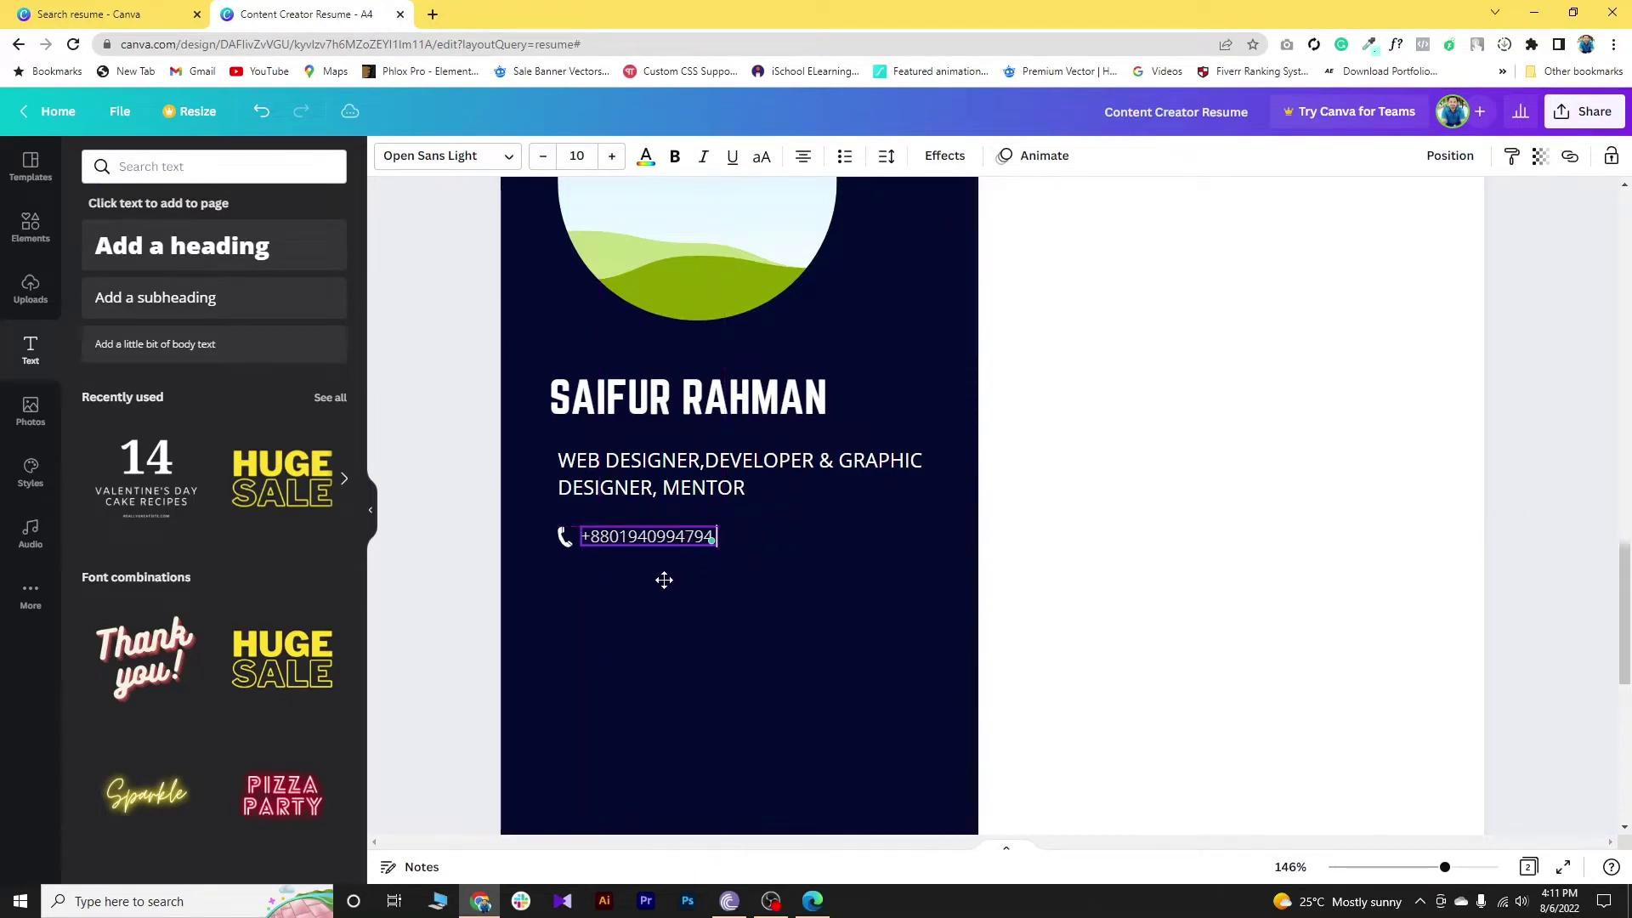
click(630, 607)
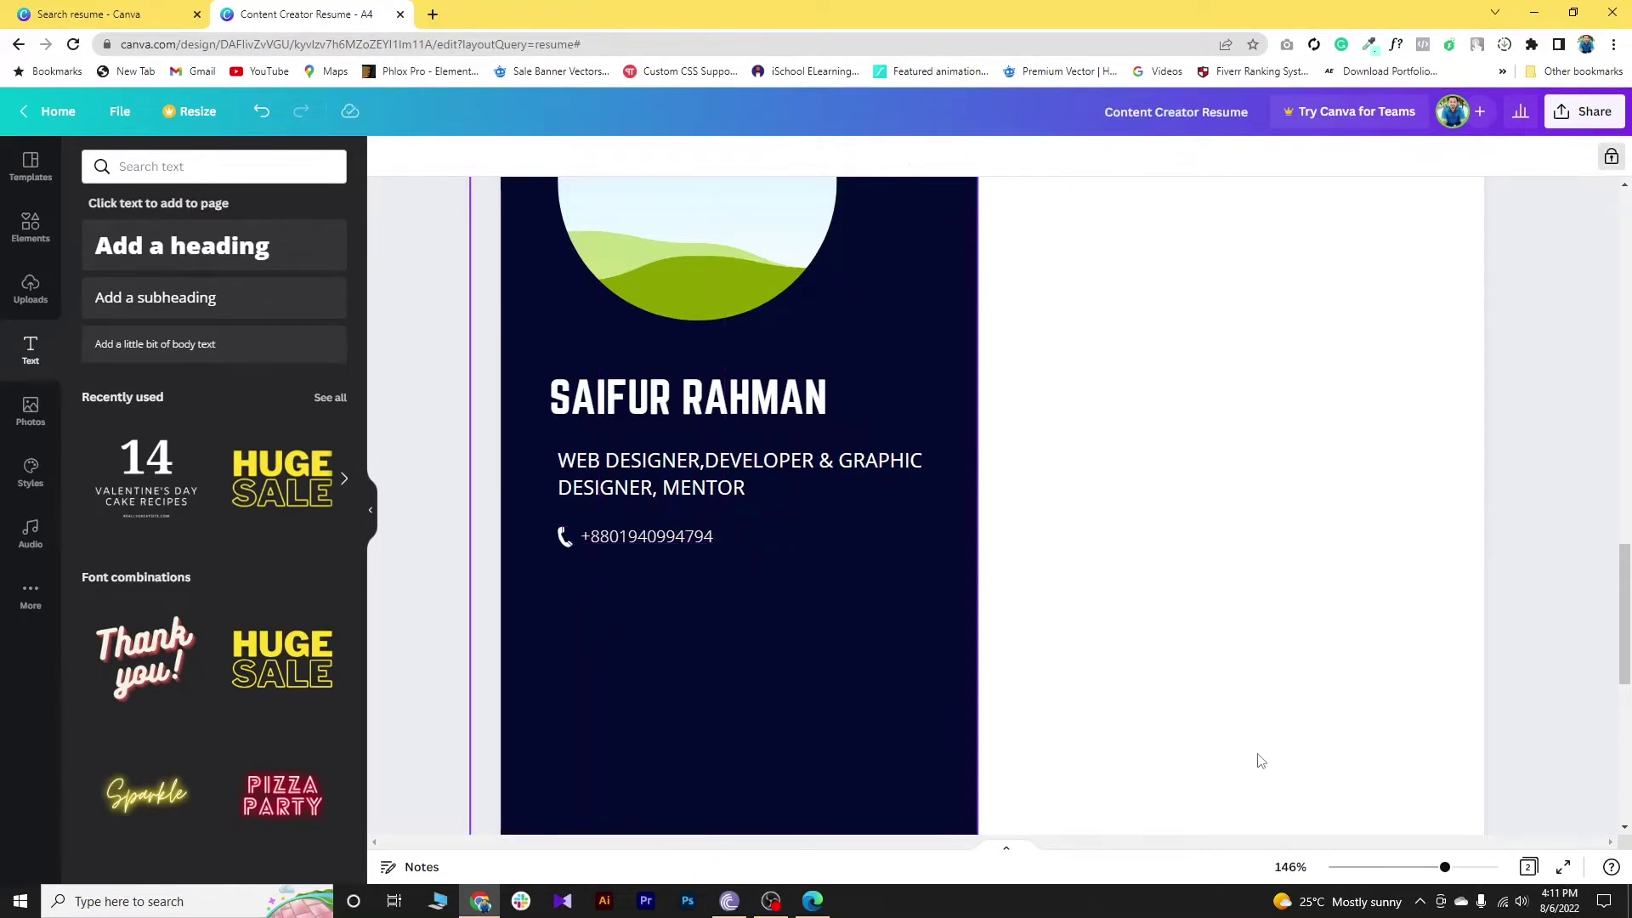
Step: Switch to Edge, copy the postal address from the CV PDF's contact section, and return to Canva
drag(1444, 867, 1406, 873)
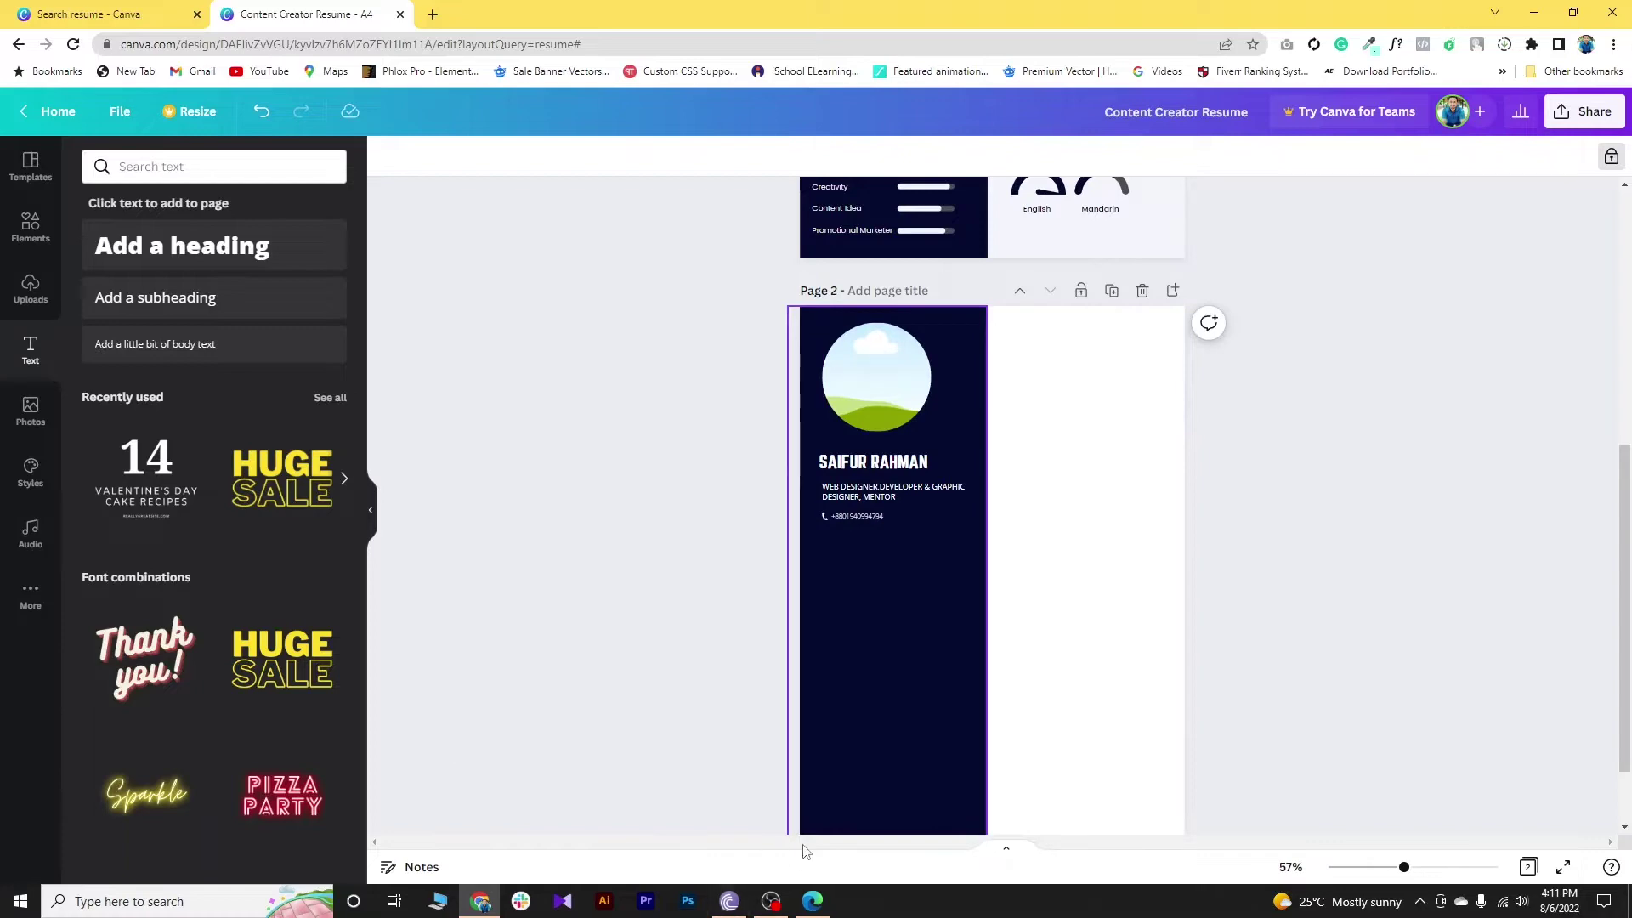
click(812, 901)
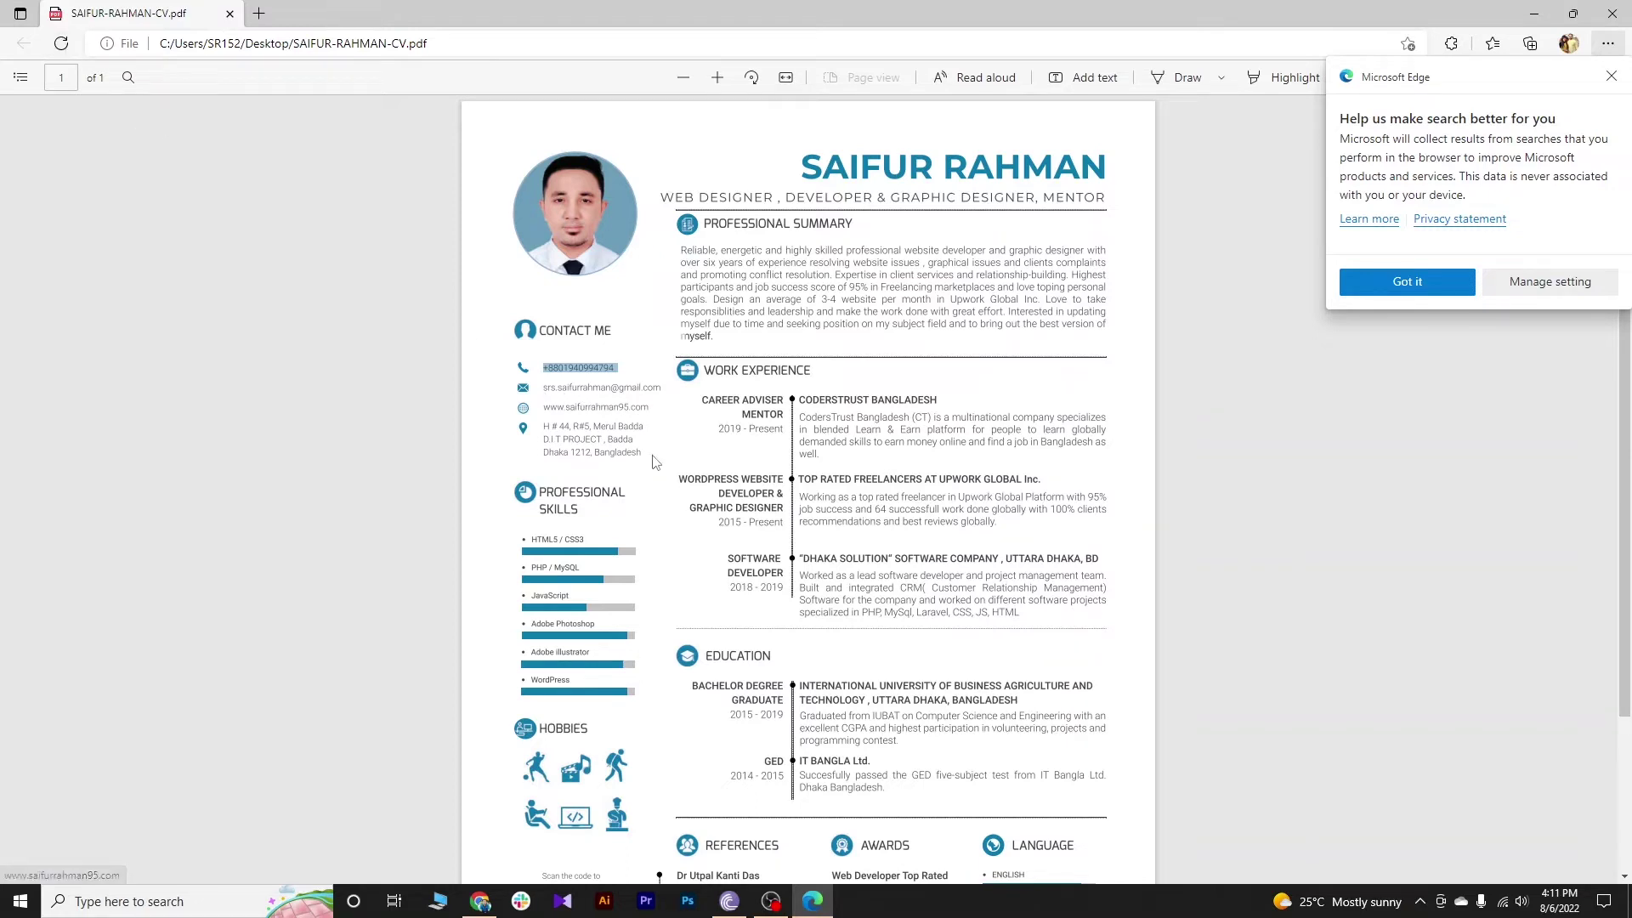
drag(545, 429, 658, 455)
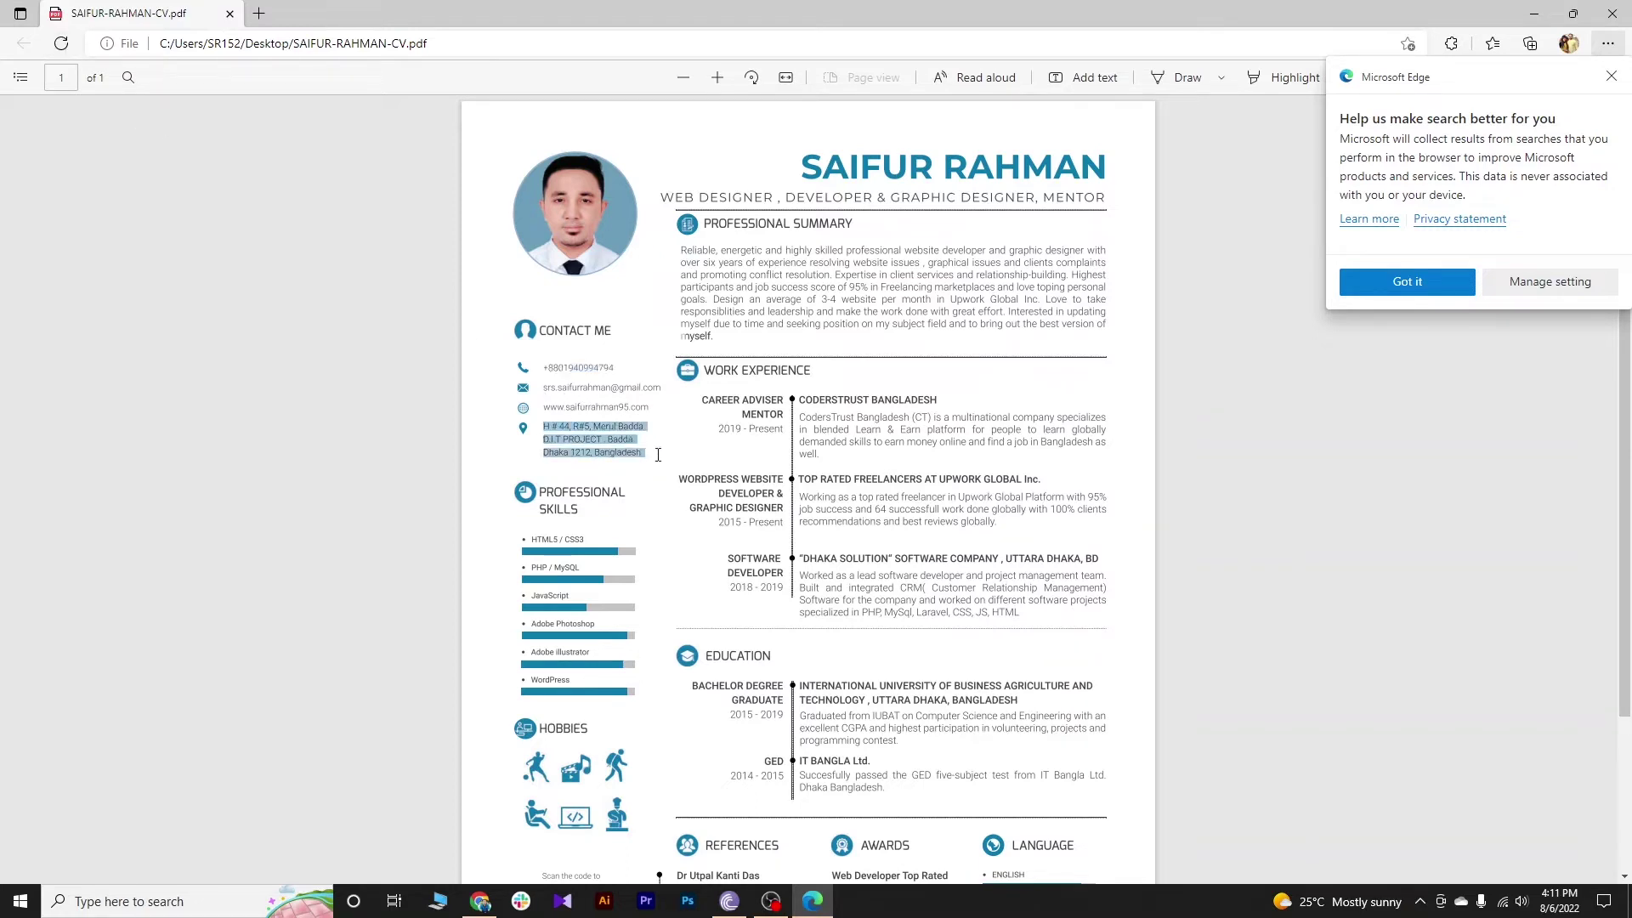
right_click(657, 458)
click(651, 516)
click(482, 904)
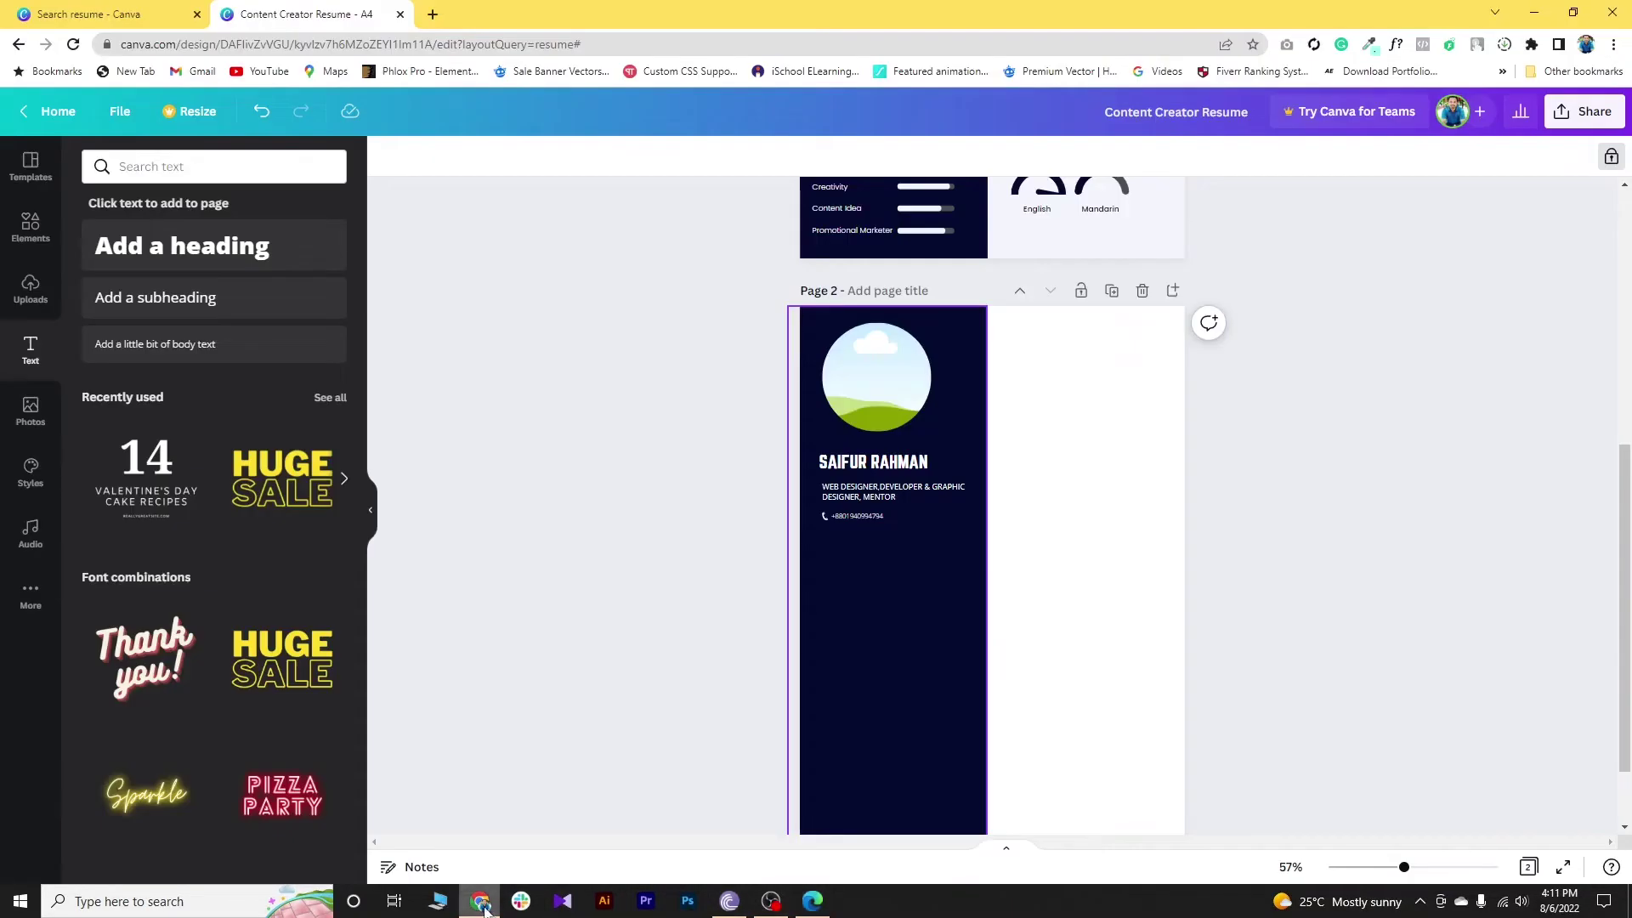
Step: Search the elements for "pin" and add the solid map pin graphic to page 2
click(30, 226)
click(155, 168)
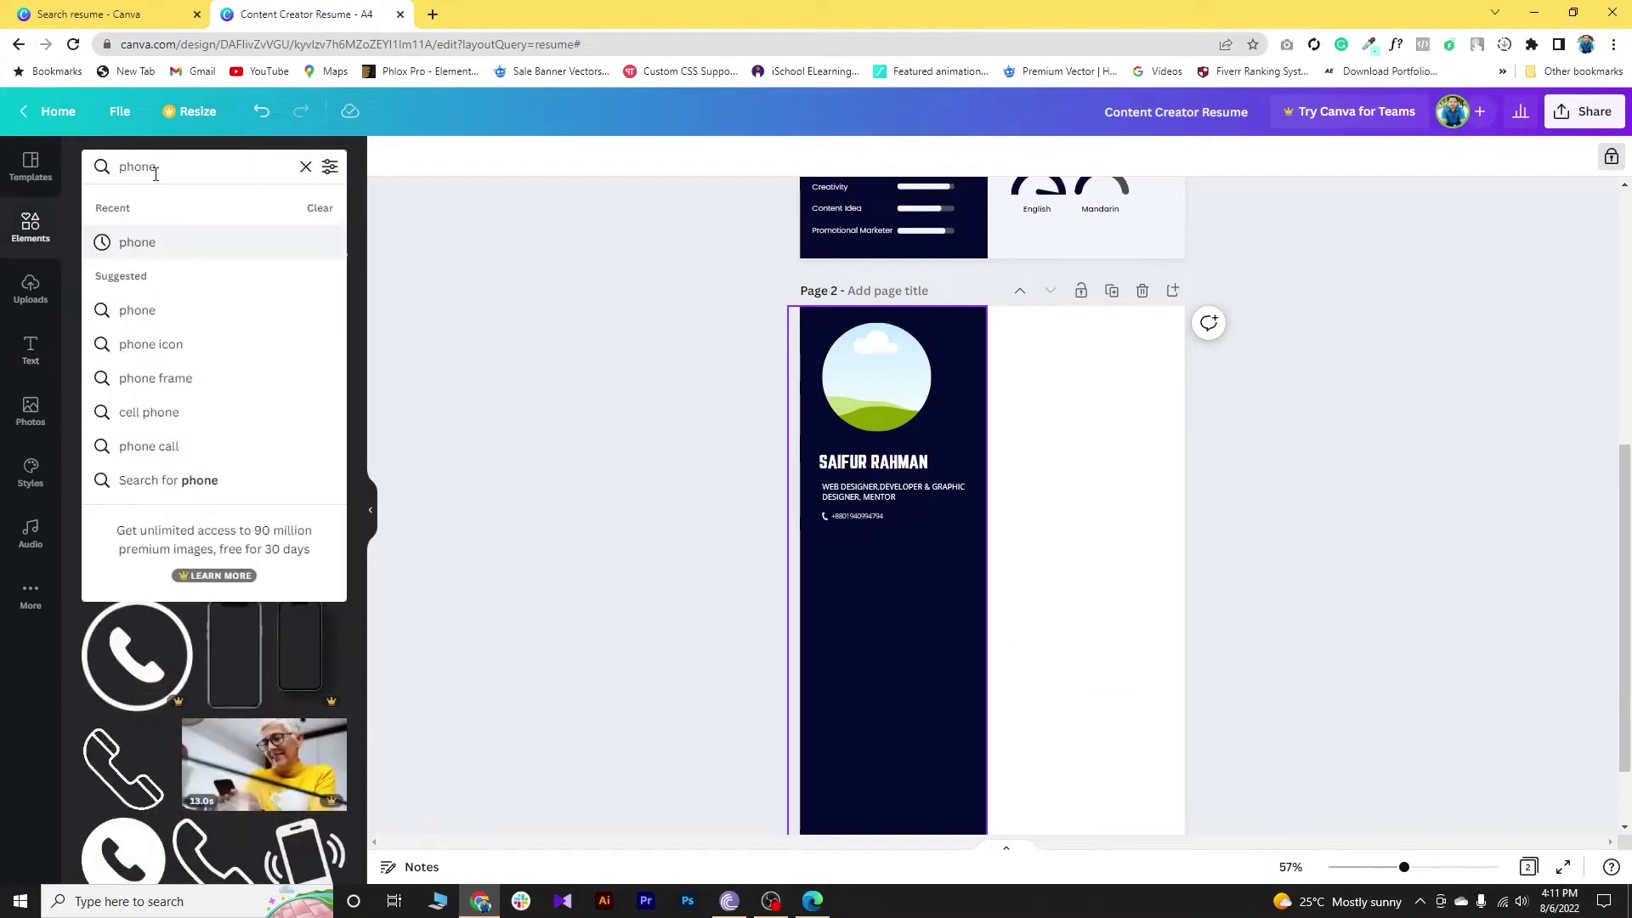
double_click(155, 168)
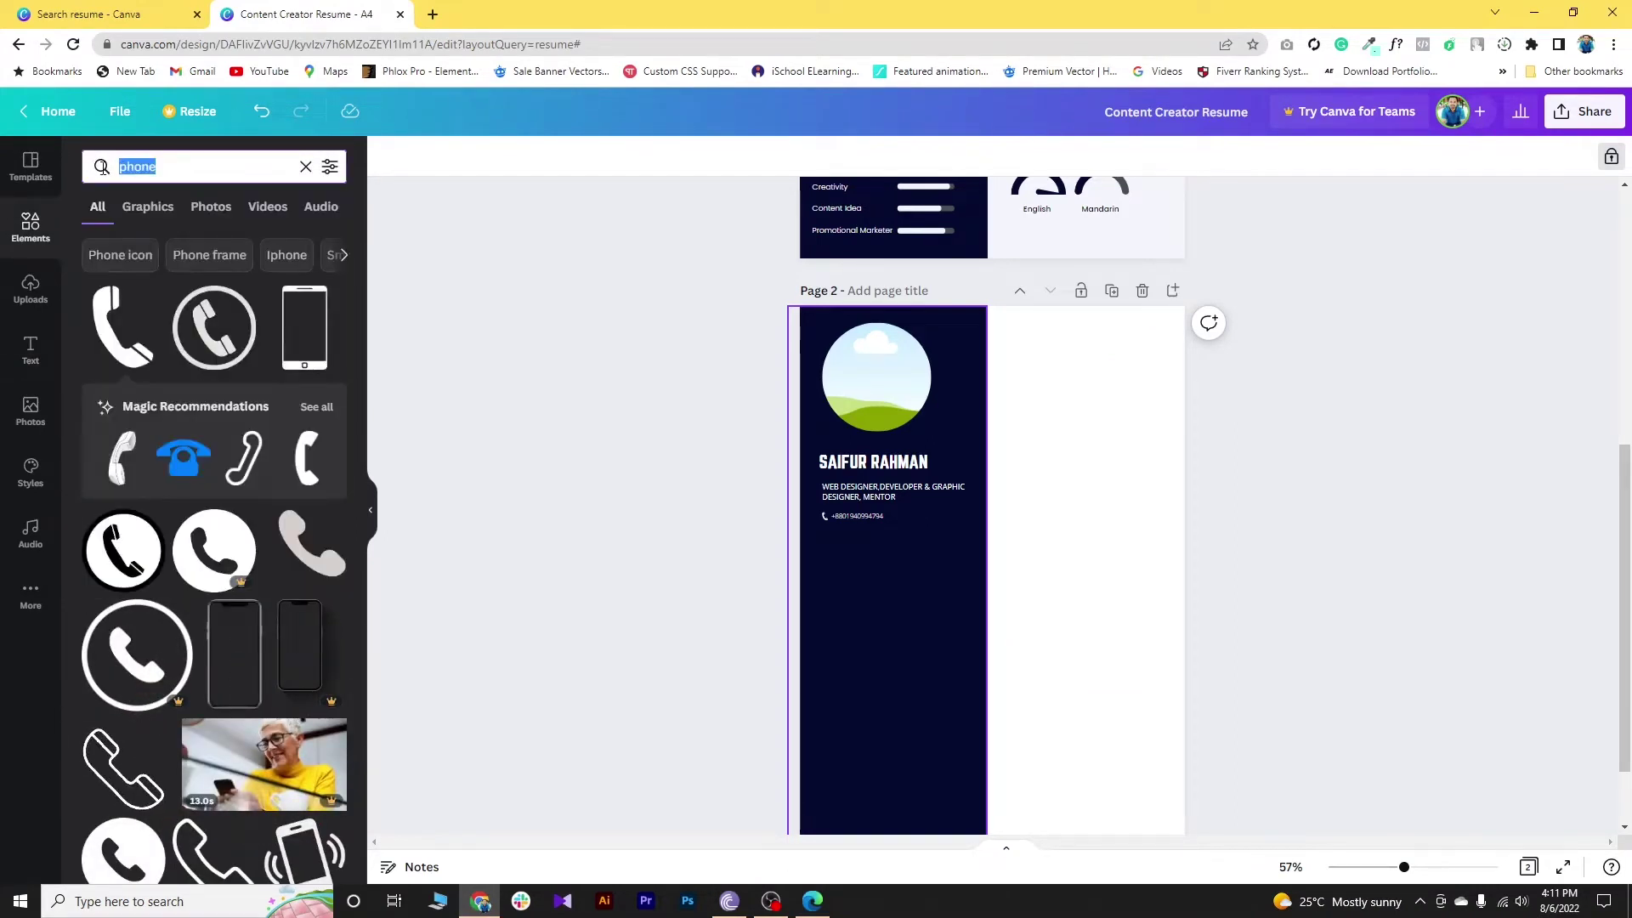
text(pin)
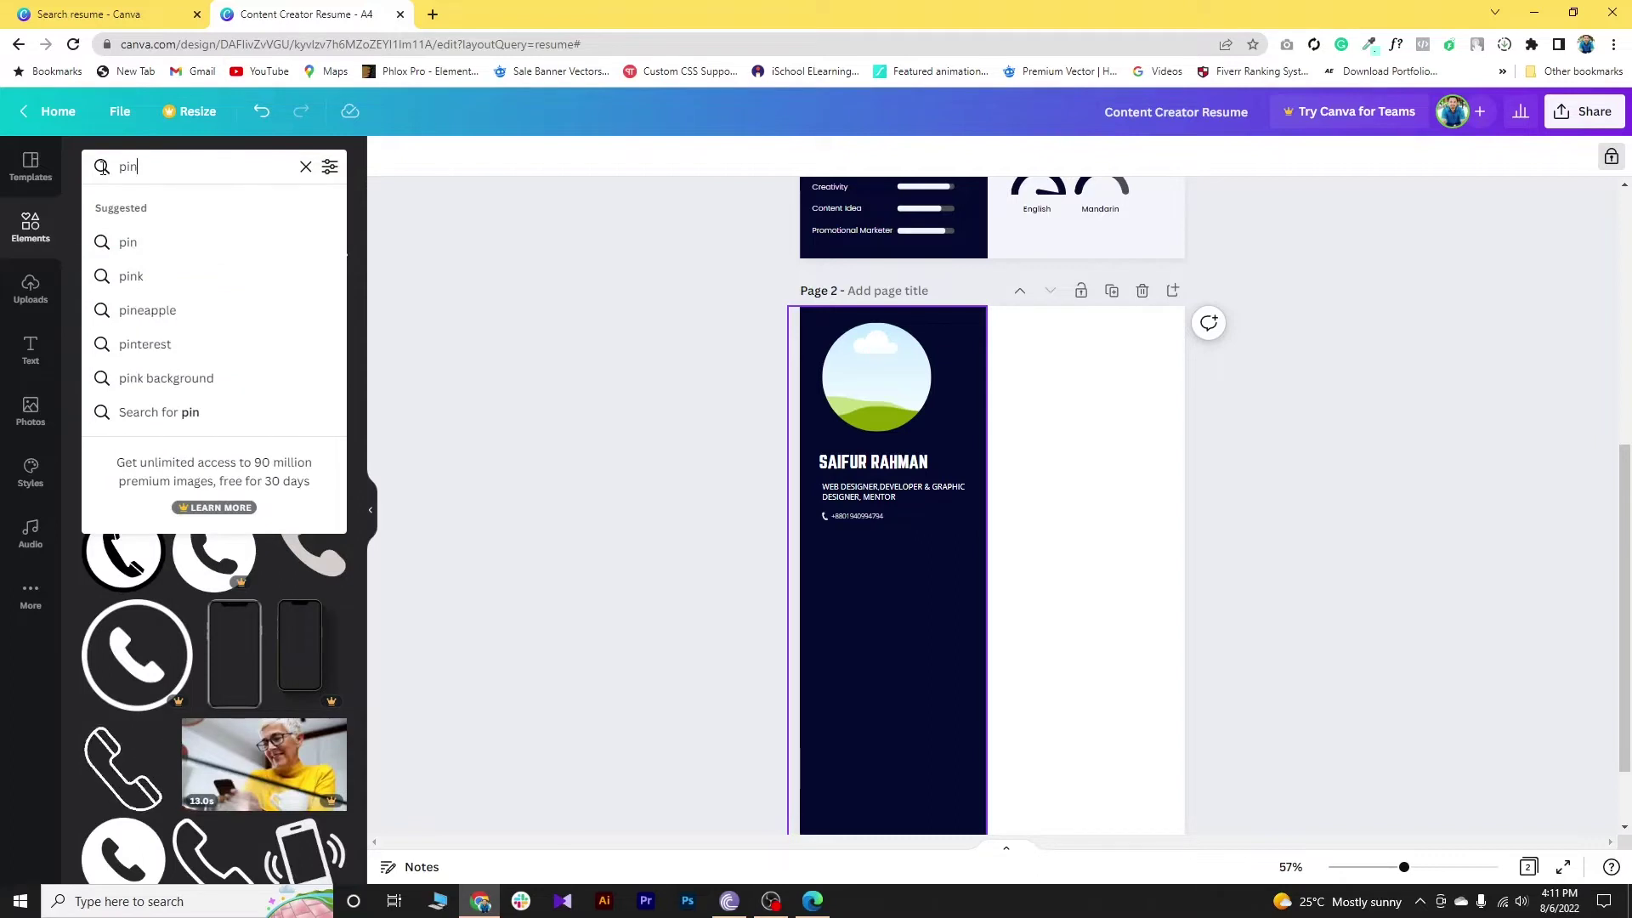
key(Return)
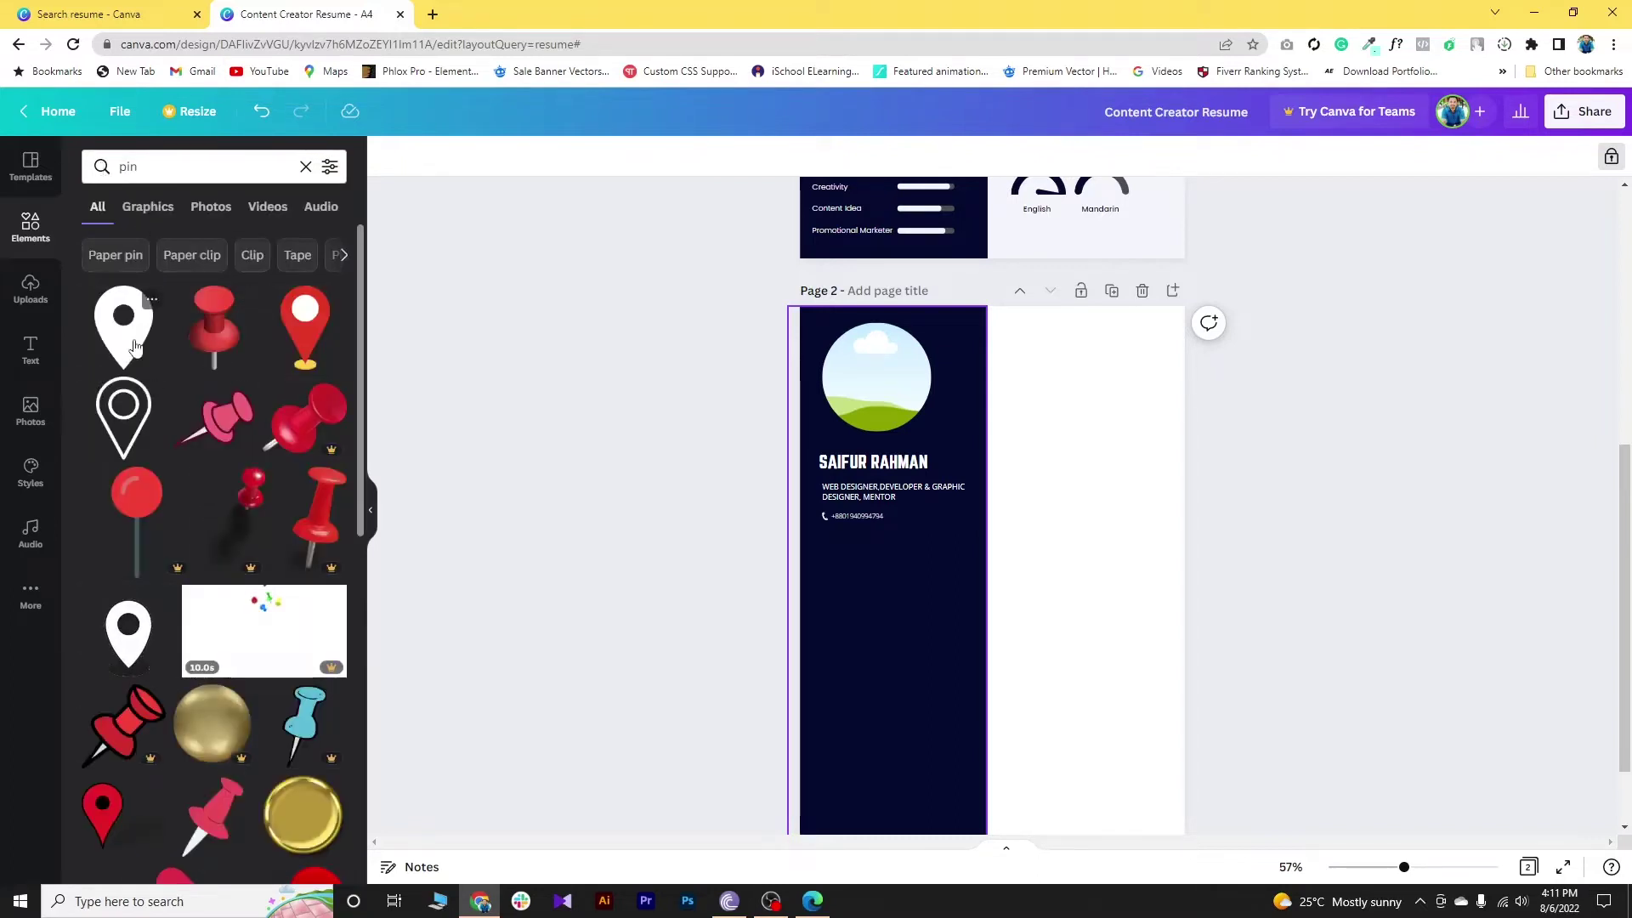
click(134, 349)
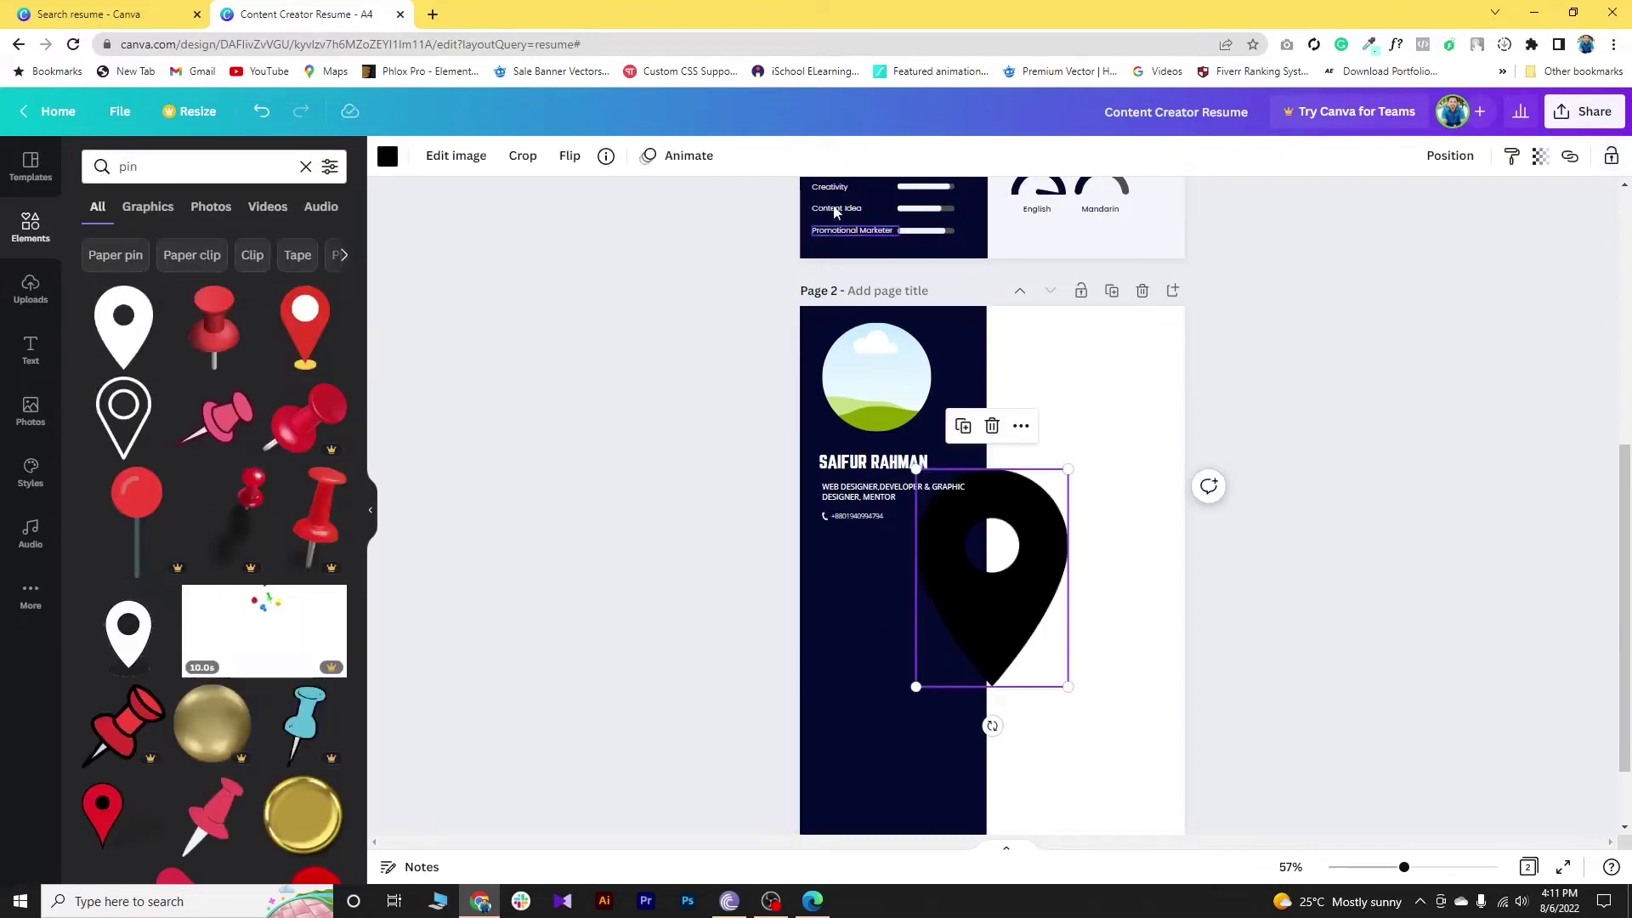
Step: Recolor the map pin white, shrink it to icon size, and place it directly below the phone icon
click(387, 156)
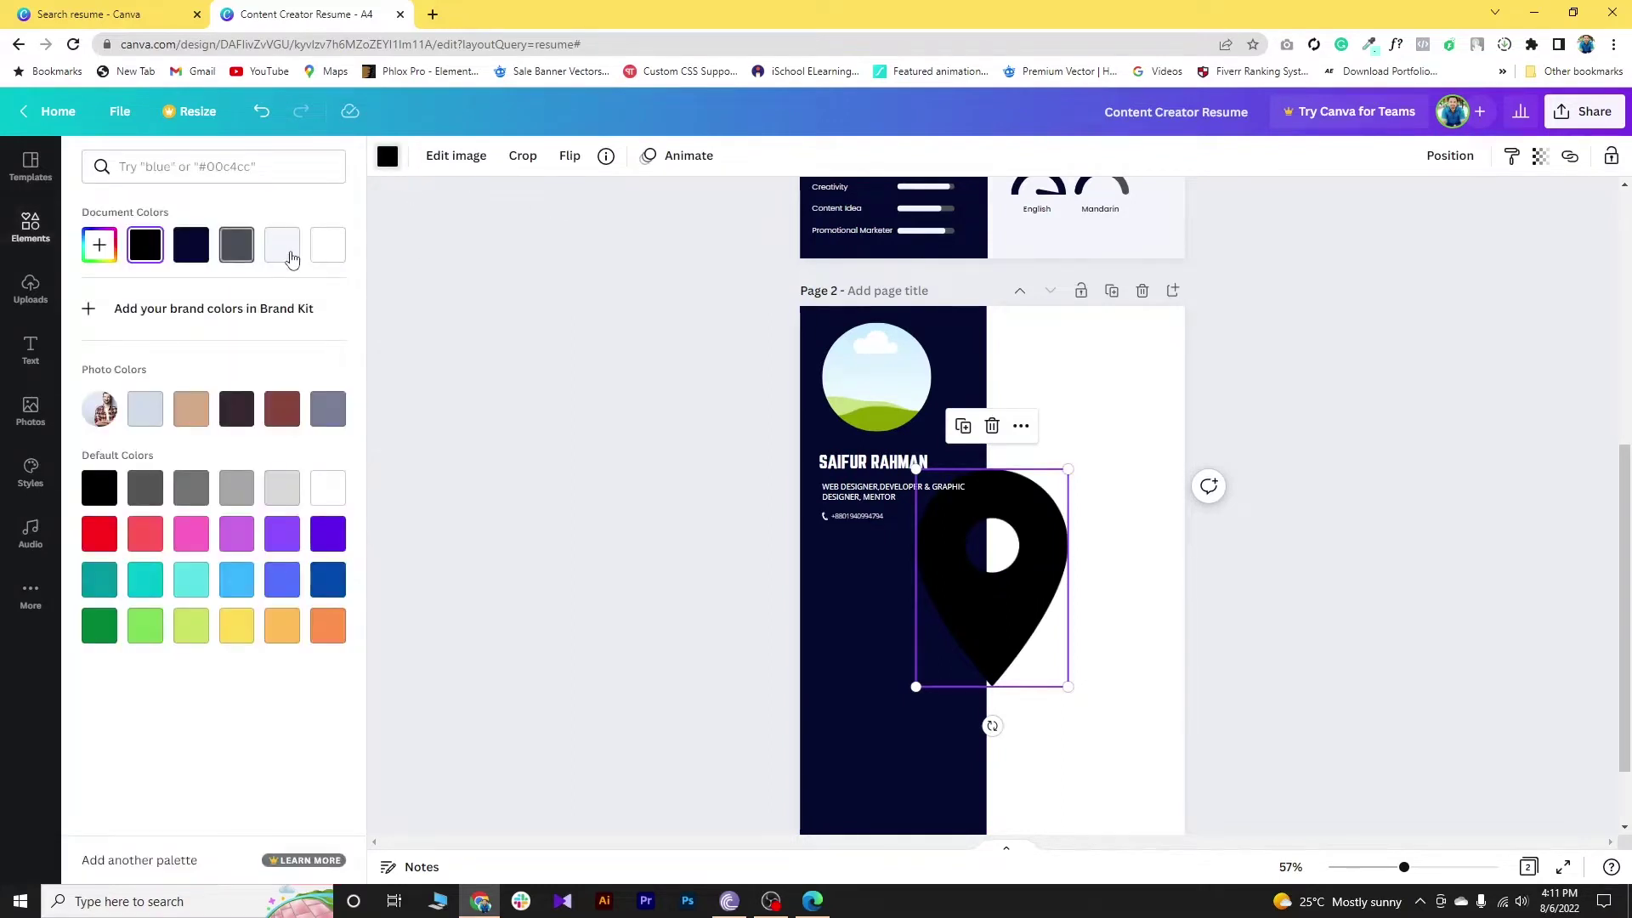
click(327, 246)
drag(1068, 686, 831, 545)
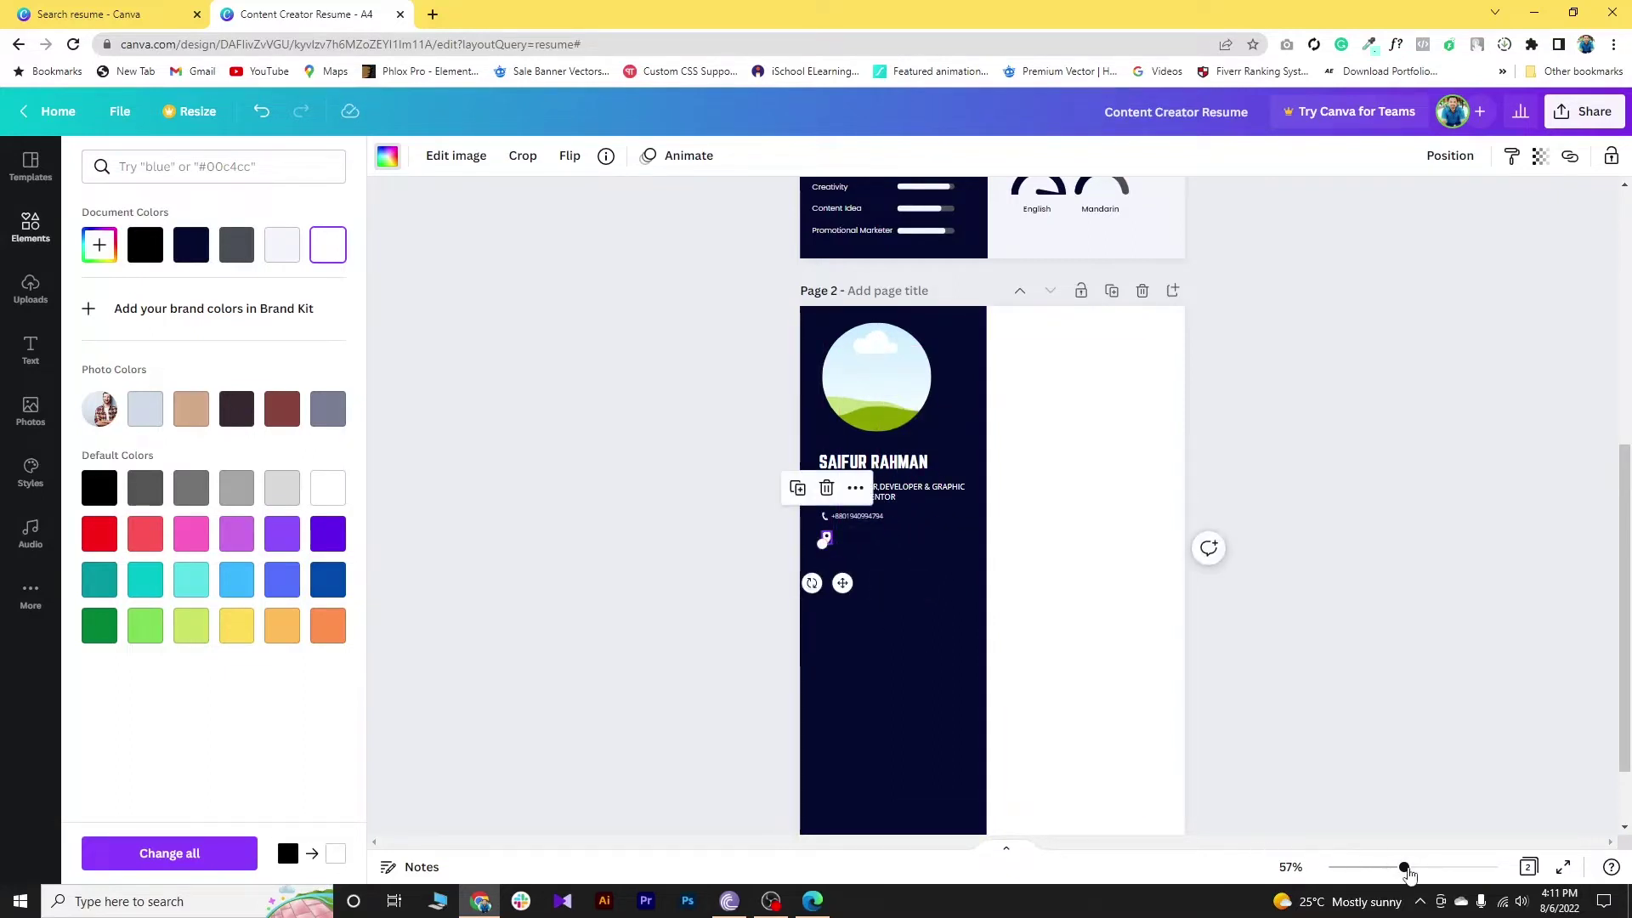
drag(1403, 866, 1450, 867)
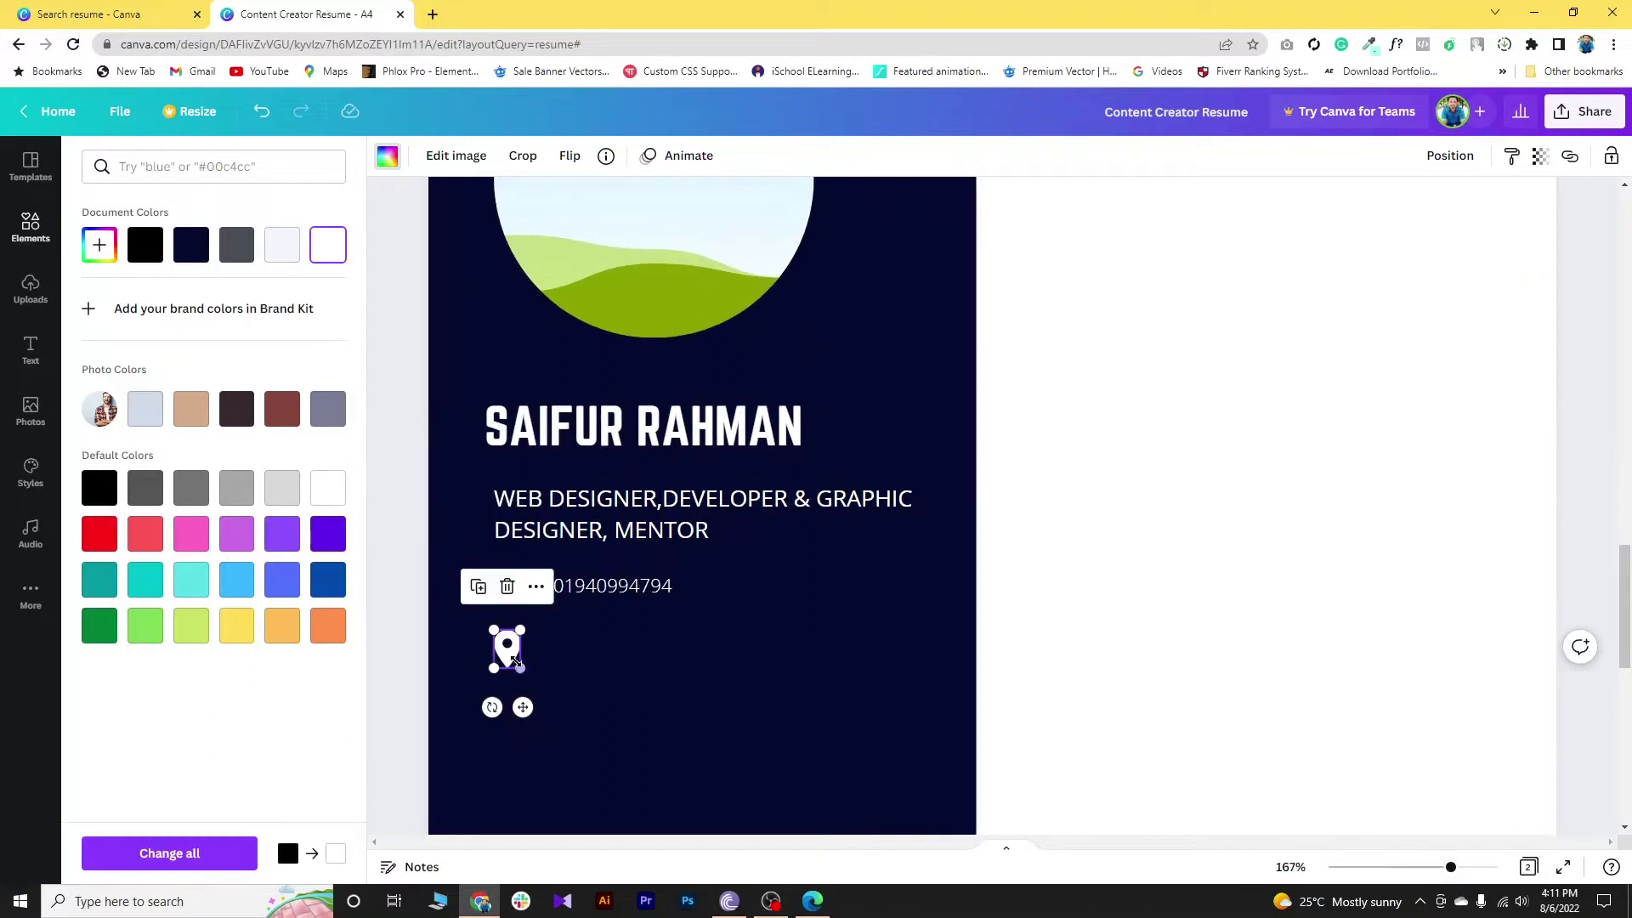
mouse_move(507, 659)
mouse_down()
mouse_move(492, 652)
mouse_move(515, 653)
mouse_up()
click(629, 717)
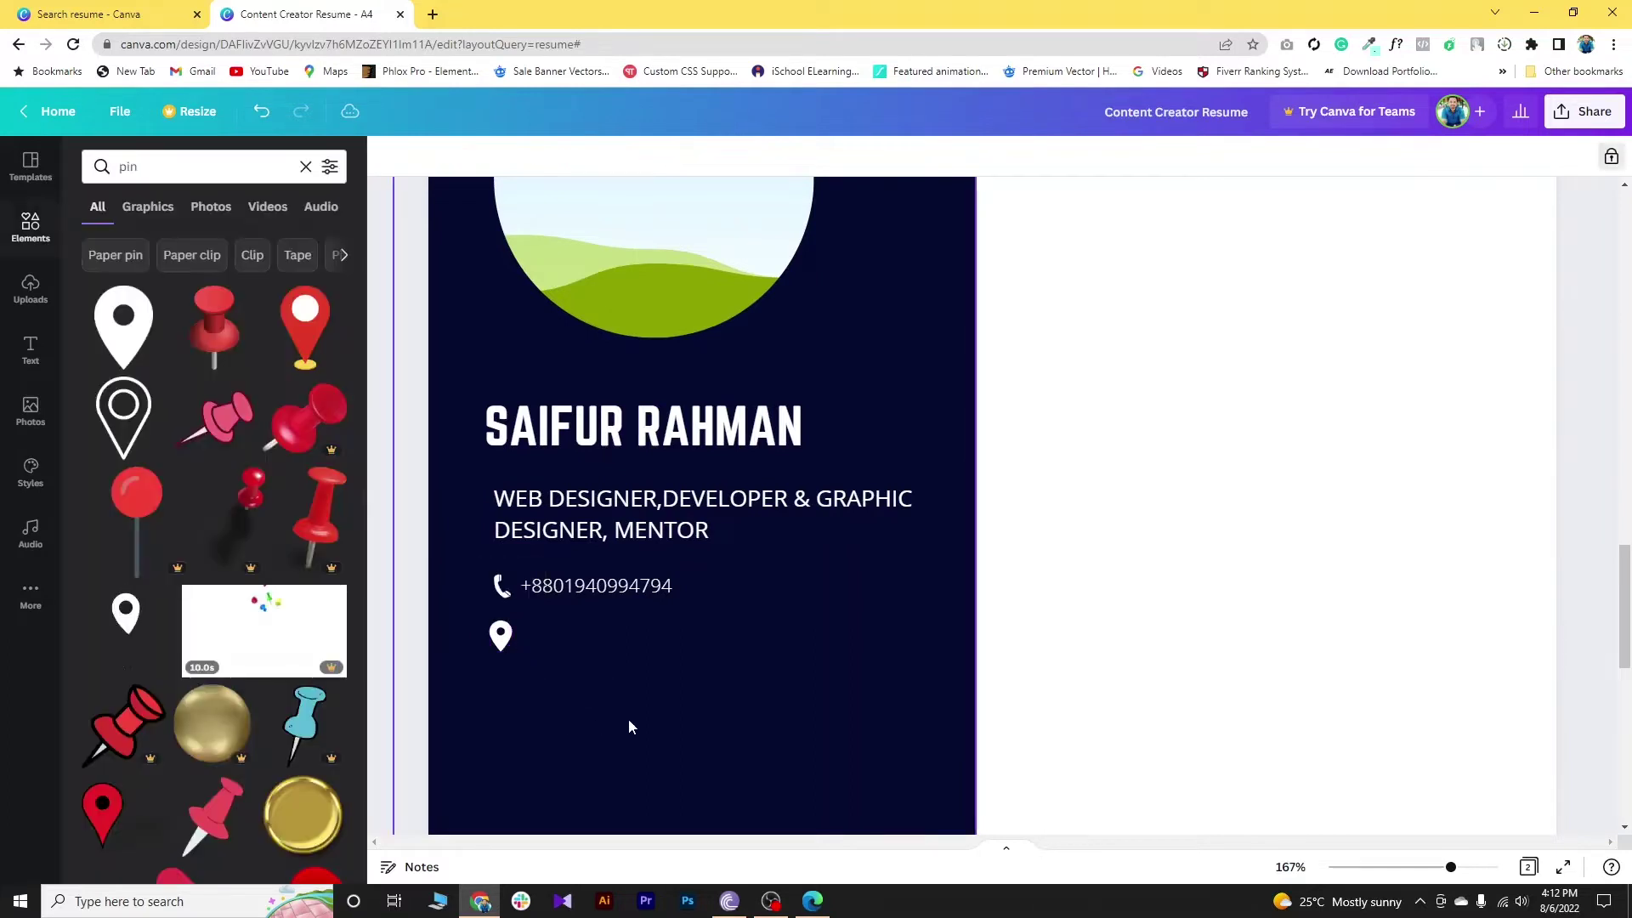
Step: Add a body text box and replace its placeholder with the copied postal address
click(30, 348)
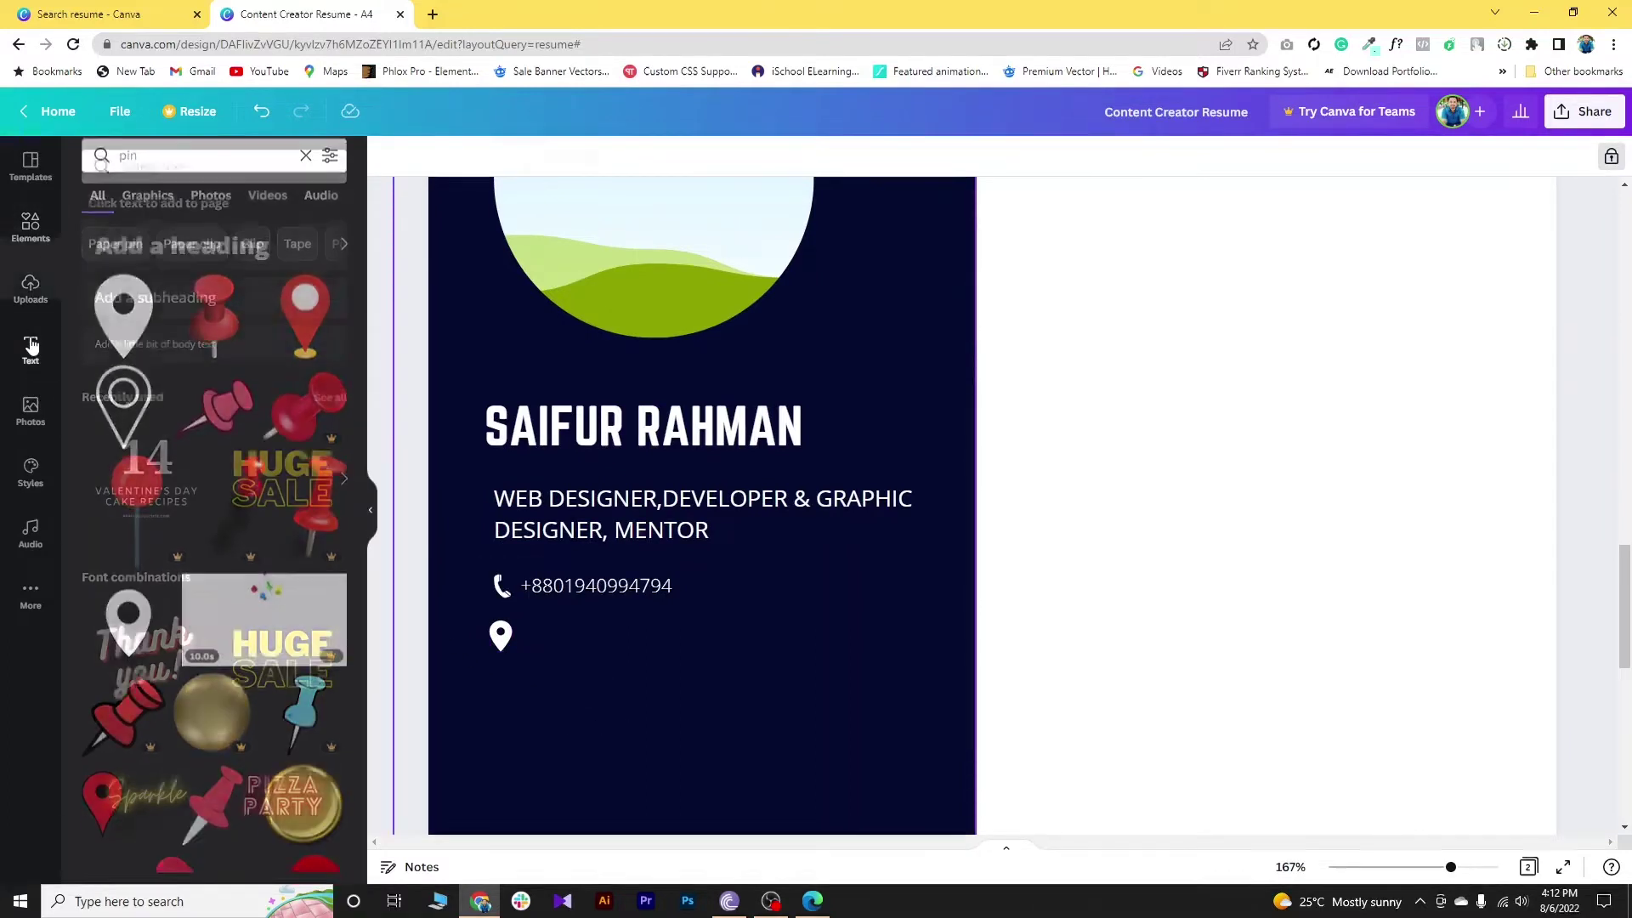
click(182, 344)
right_click(895, 516)
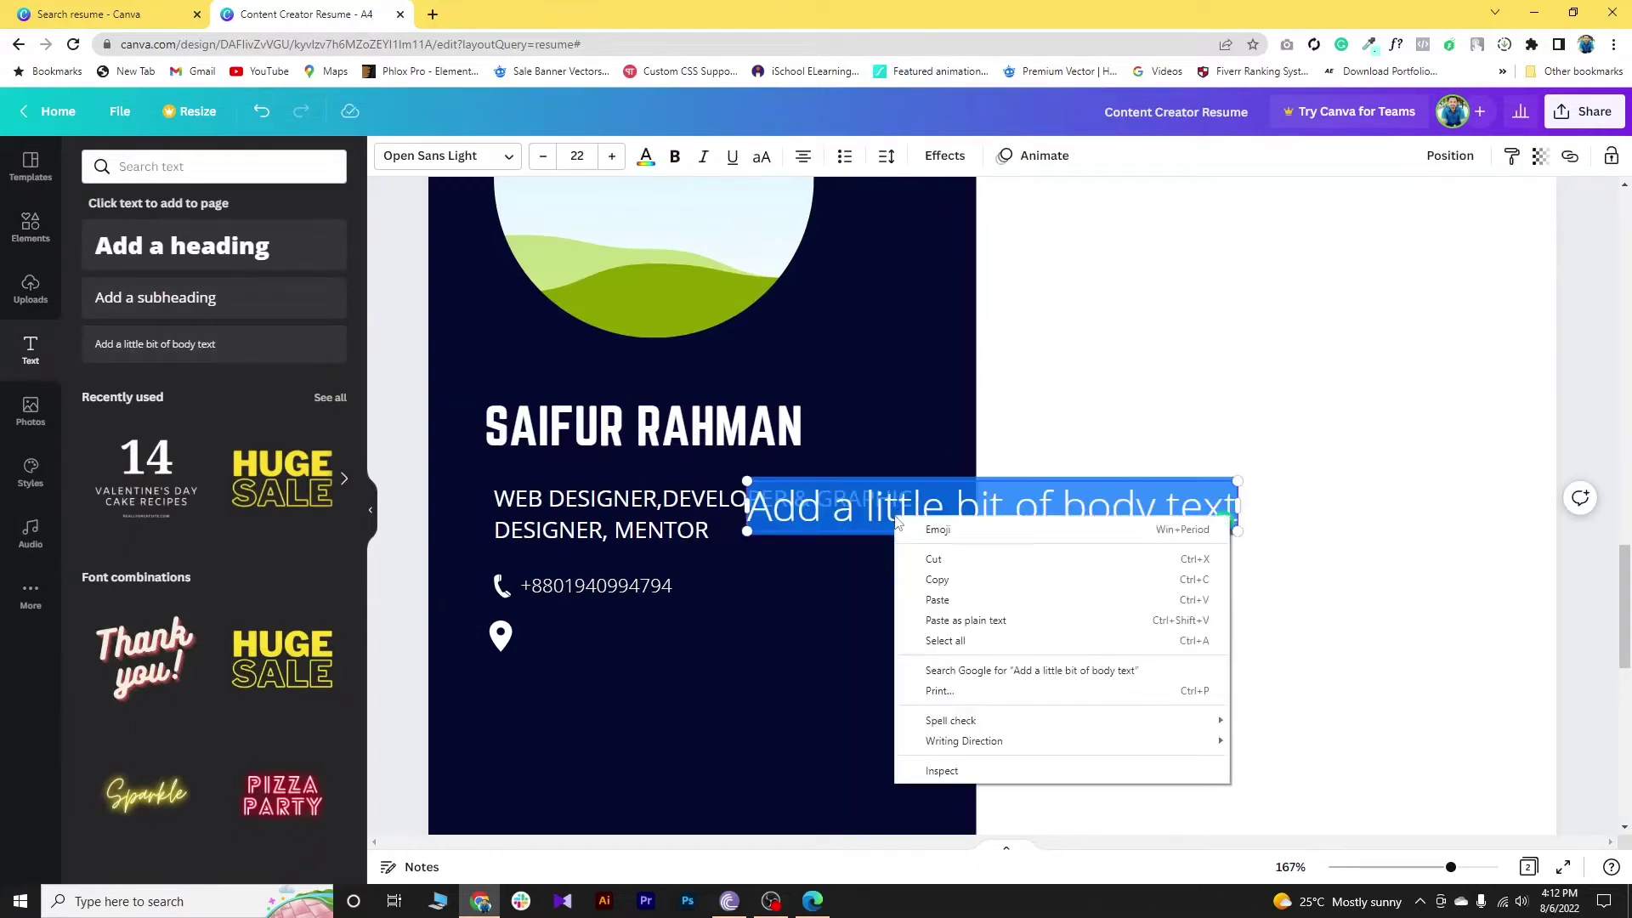
click(927, 601)
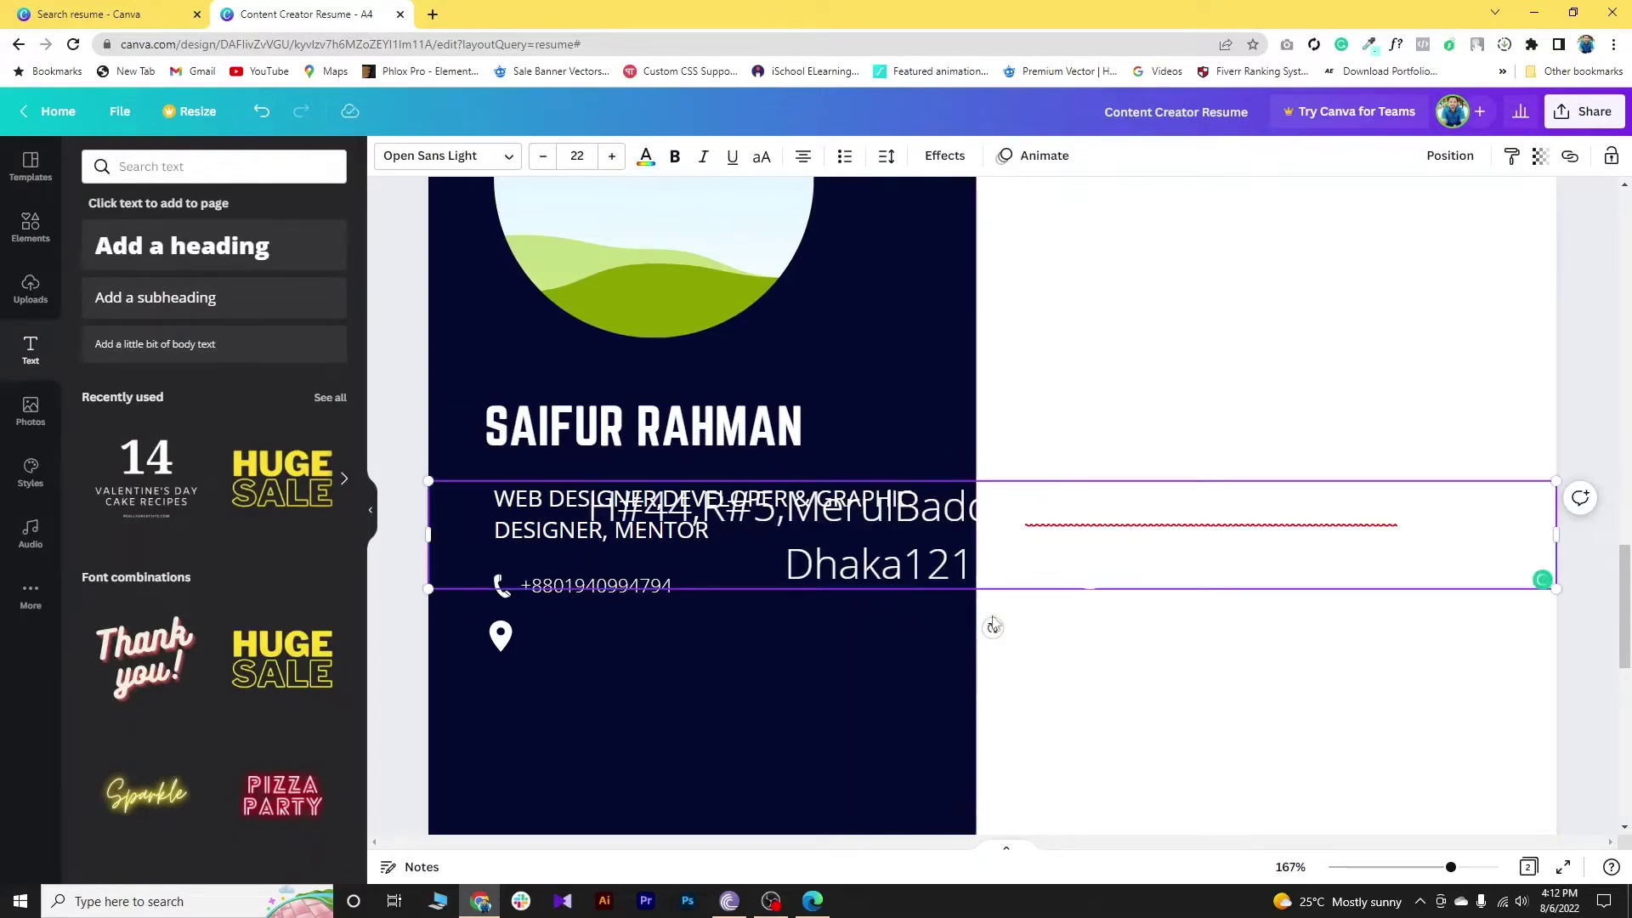
Step: Set the address text to size 10 and move it beside the map pin icon
click(566, 154)
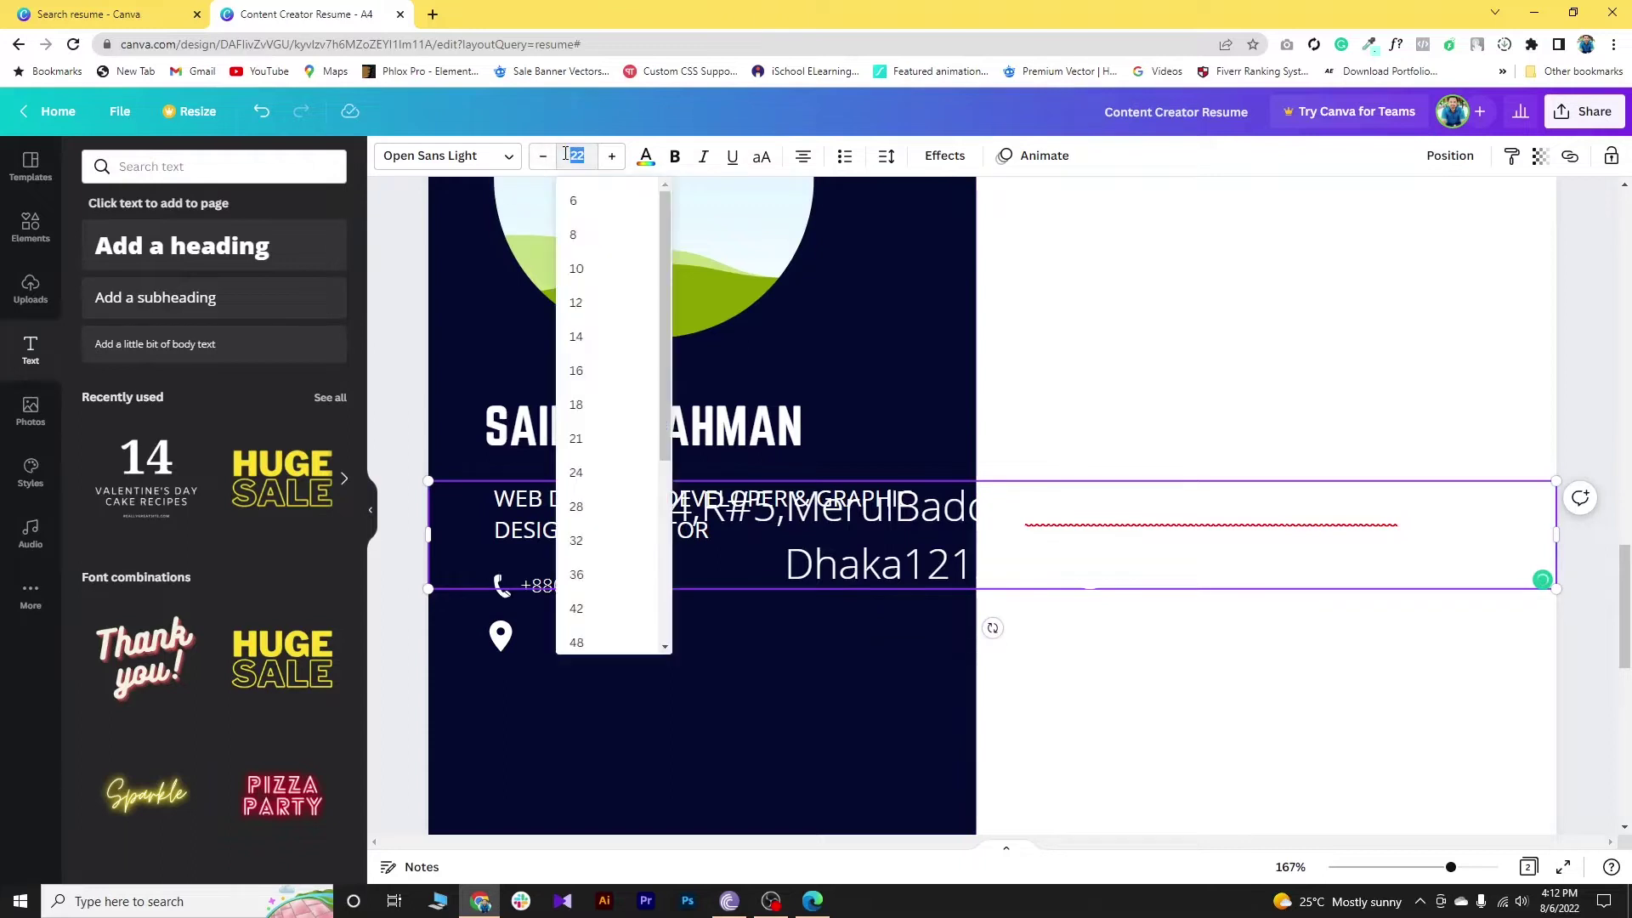
click(829, 661)
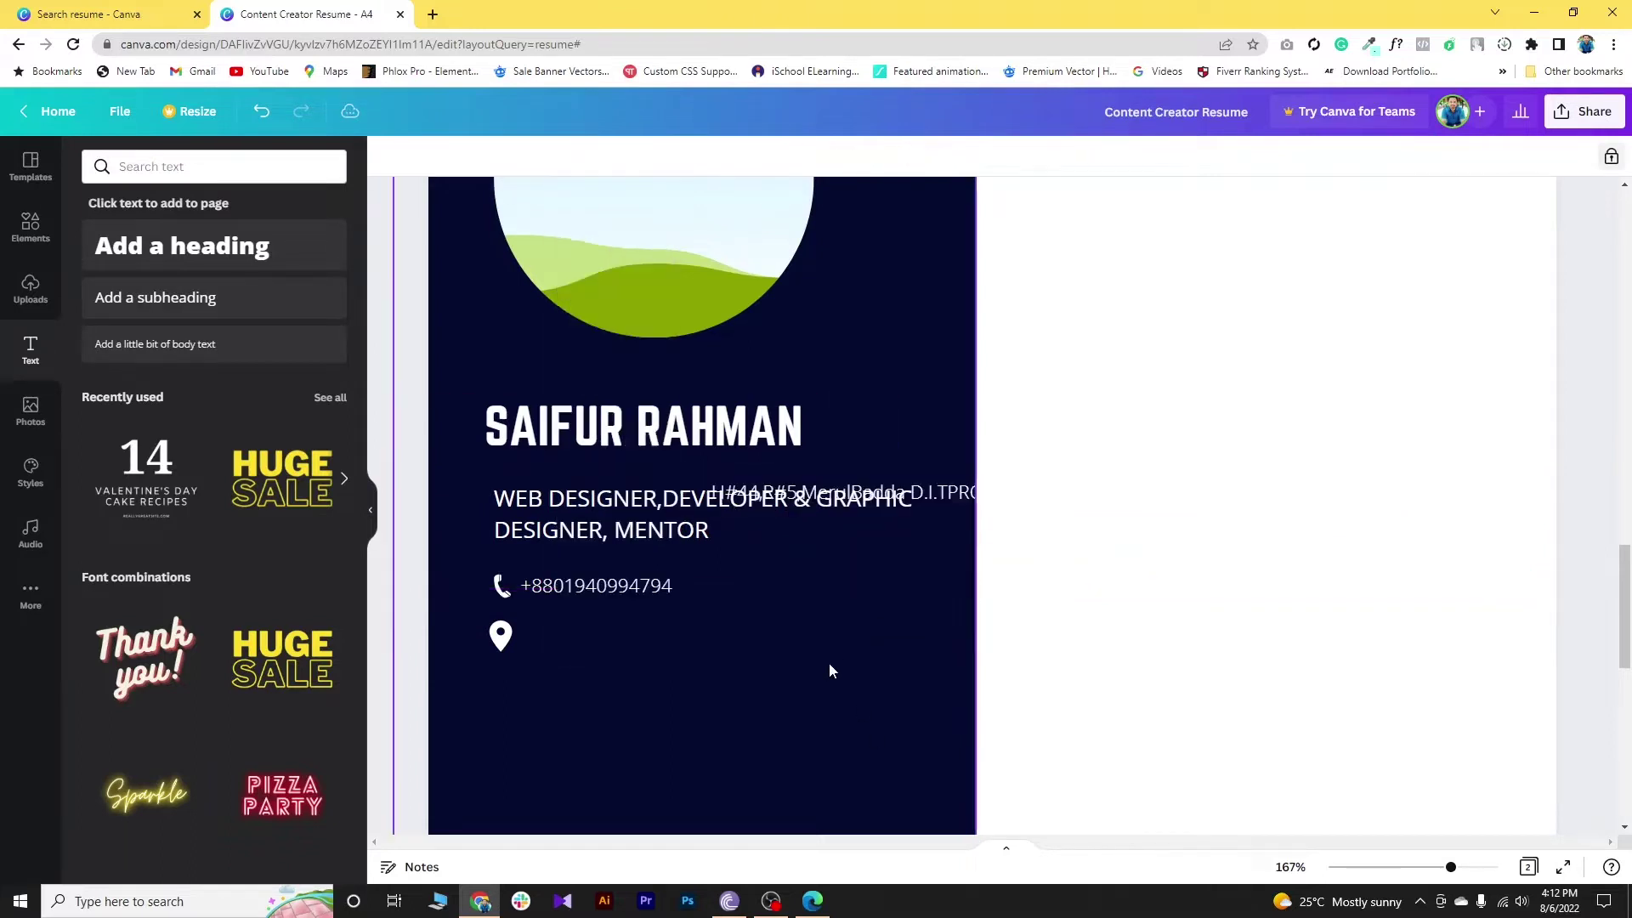
drag(943, 497, 758, 636)
Step: Insert the missing spaces between words in the address and break it into two lines
click(758, 636)
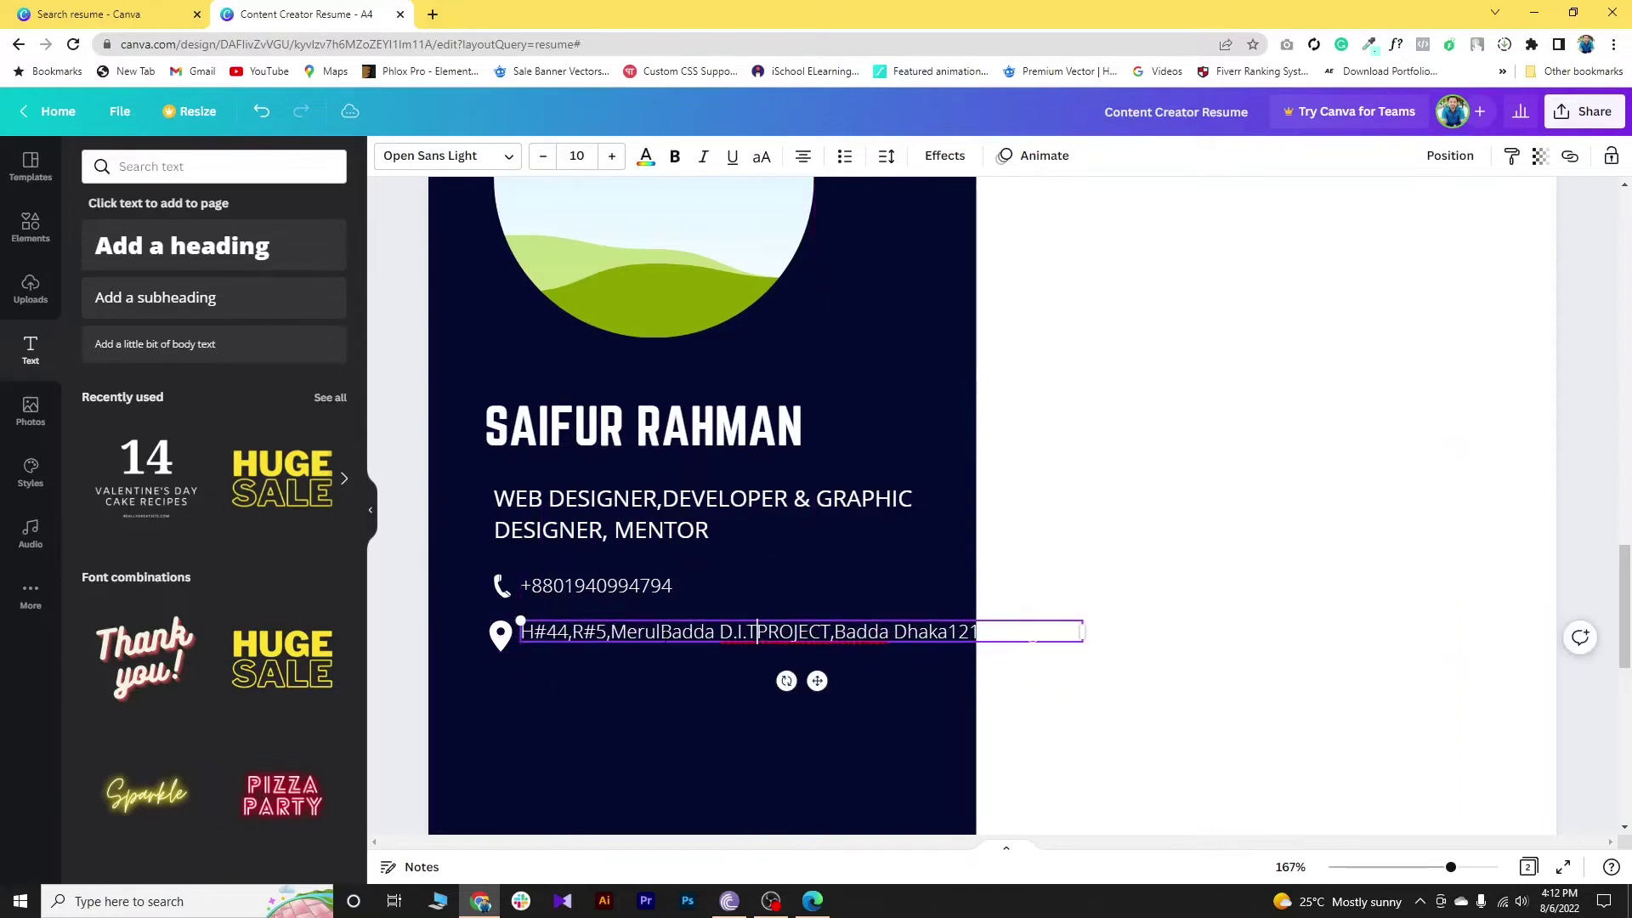
click(660, 631)
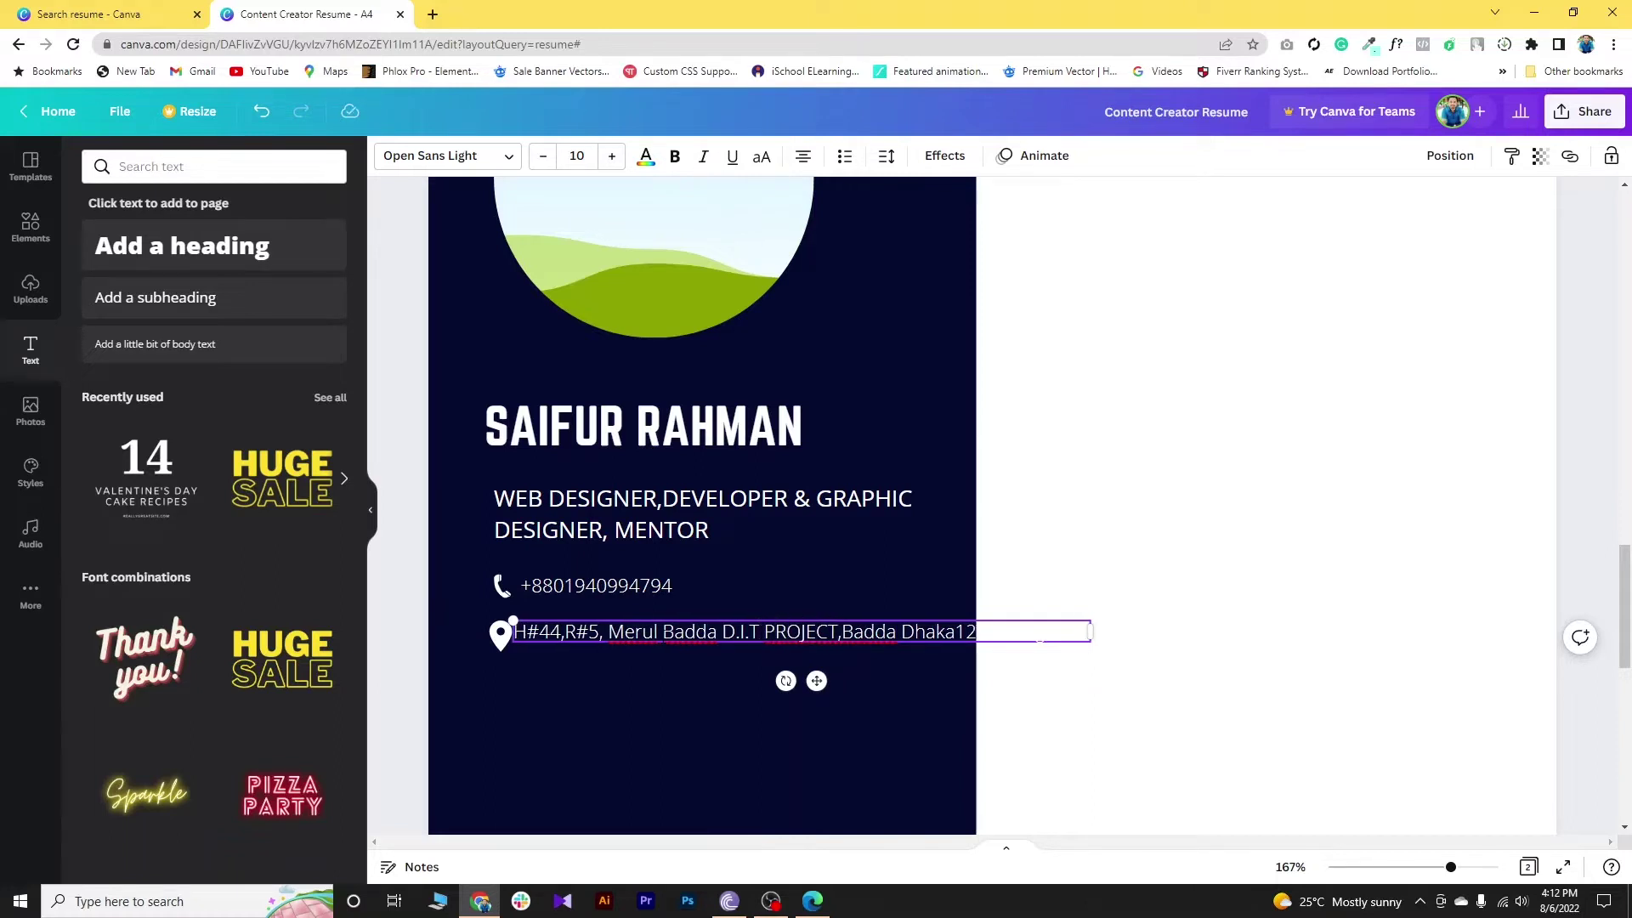
key(Return)
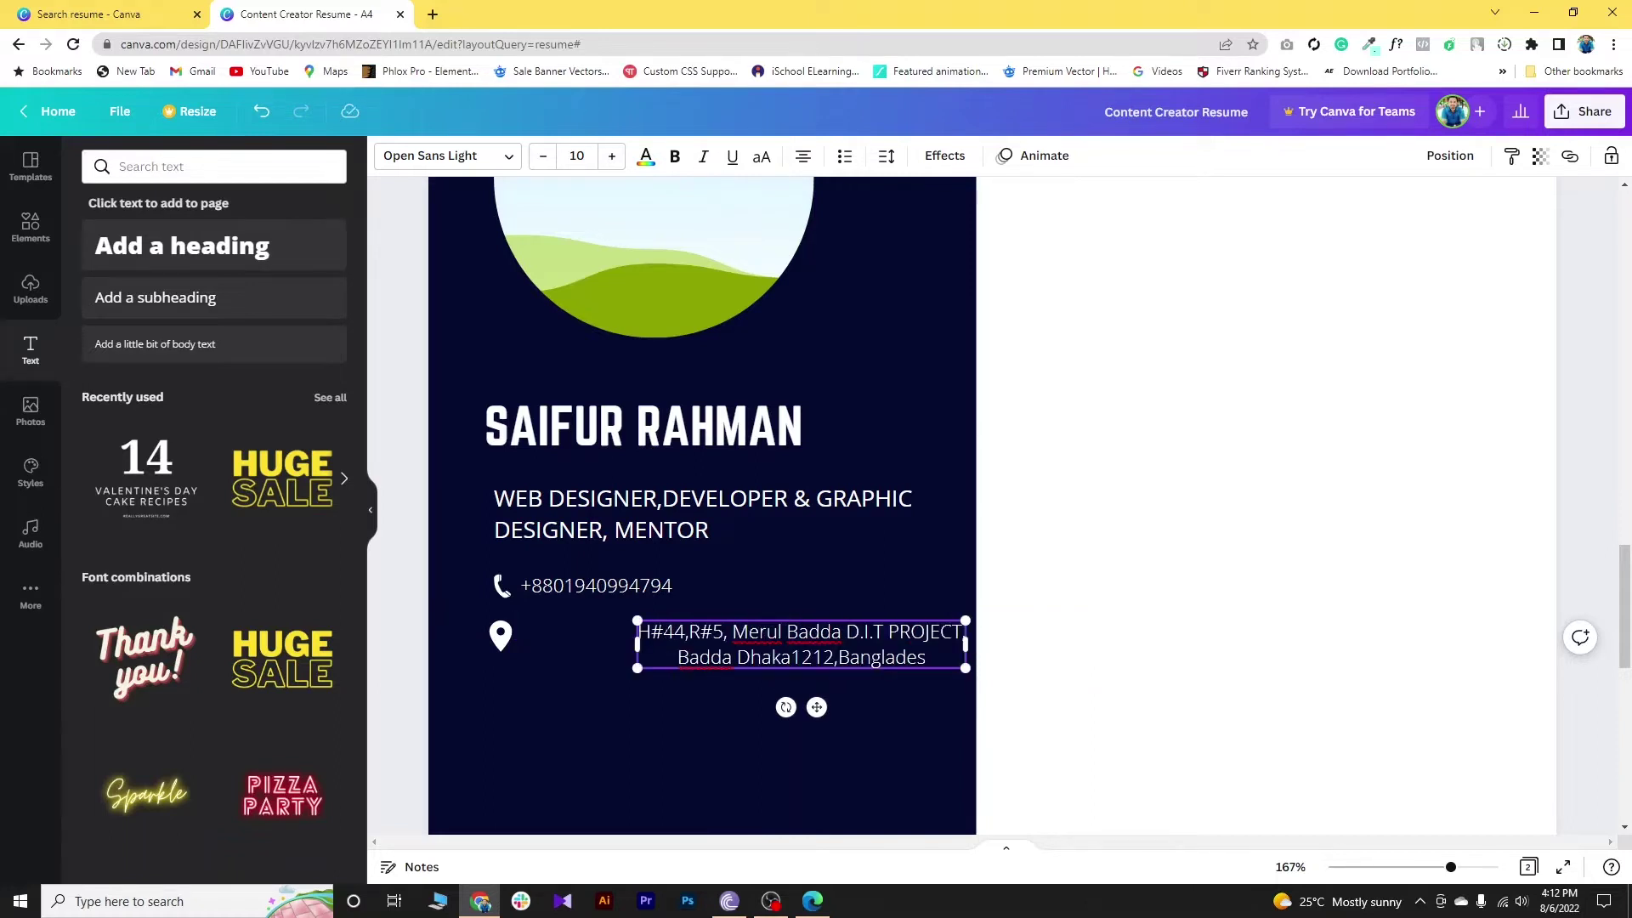
Step: Left-align the two-line address and move it back beside the pin, in line with the phone number
click(802, 158)
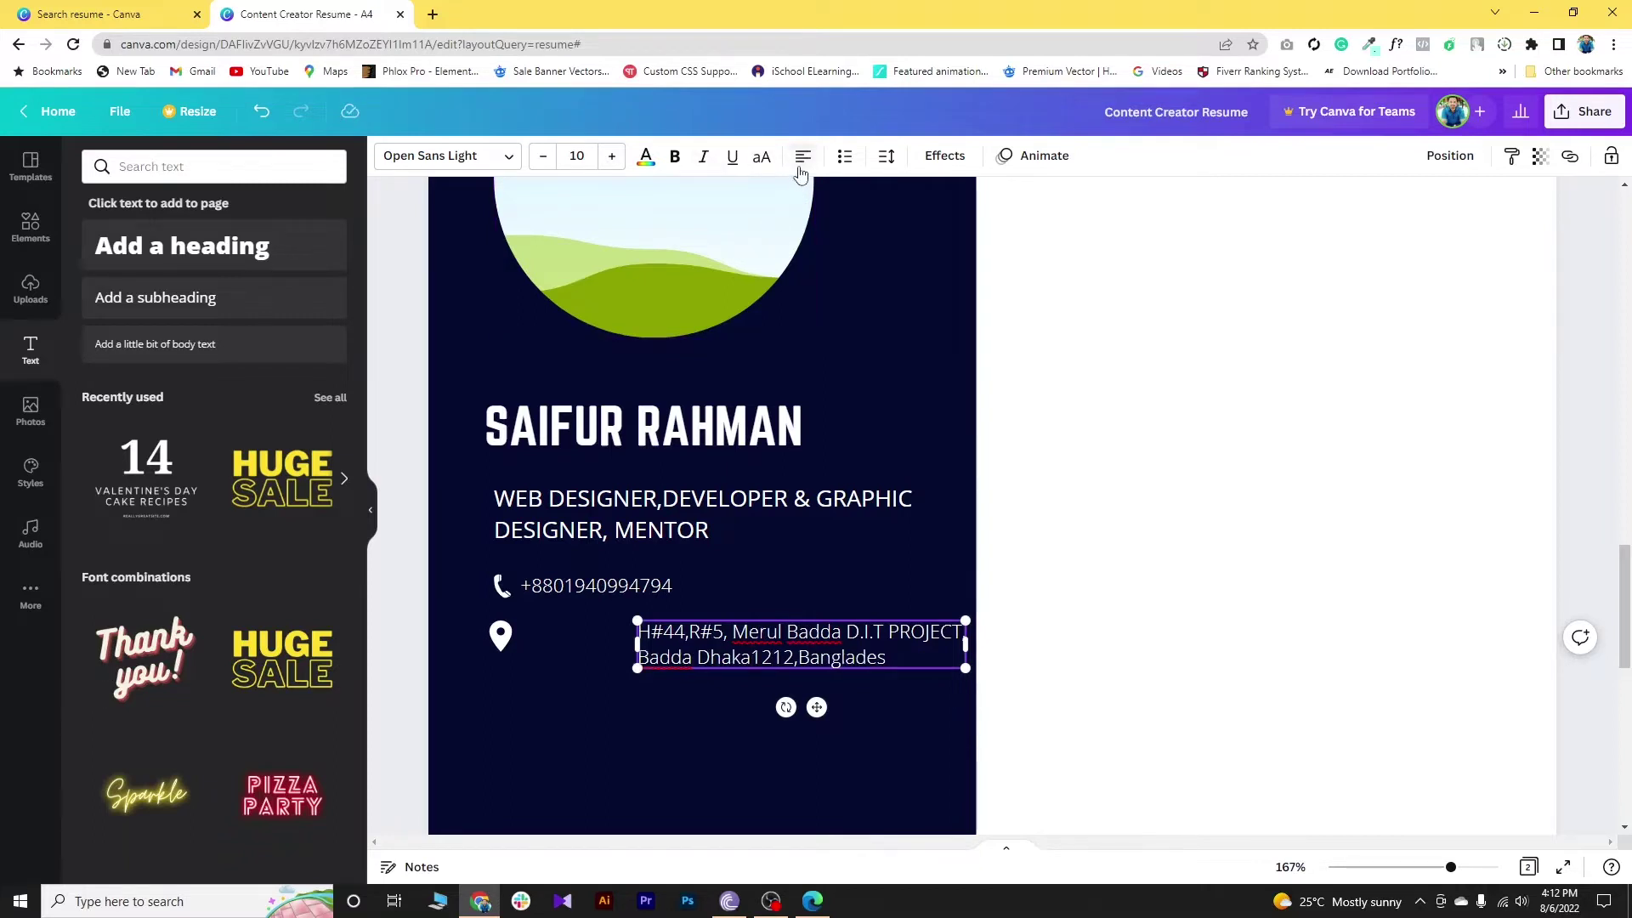
drag(816, 706, 696, 707)
click(686, 759)
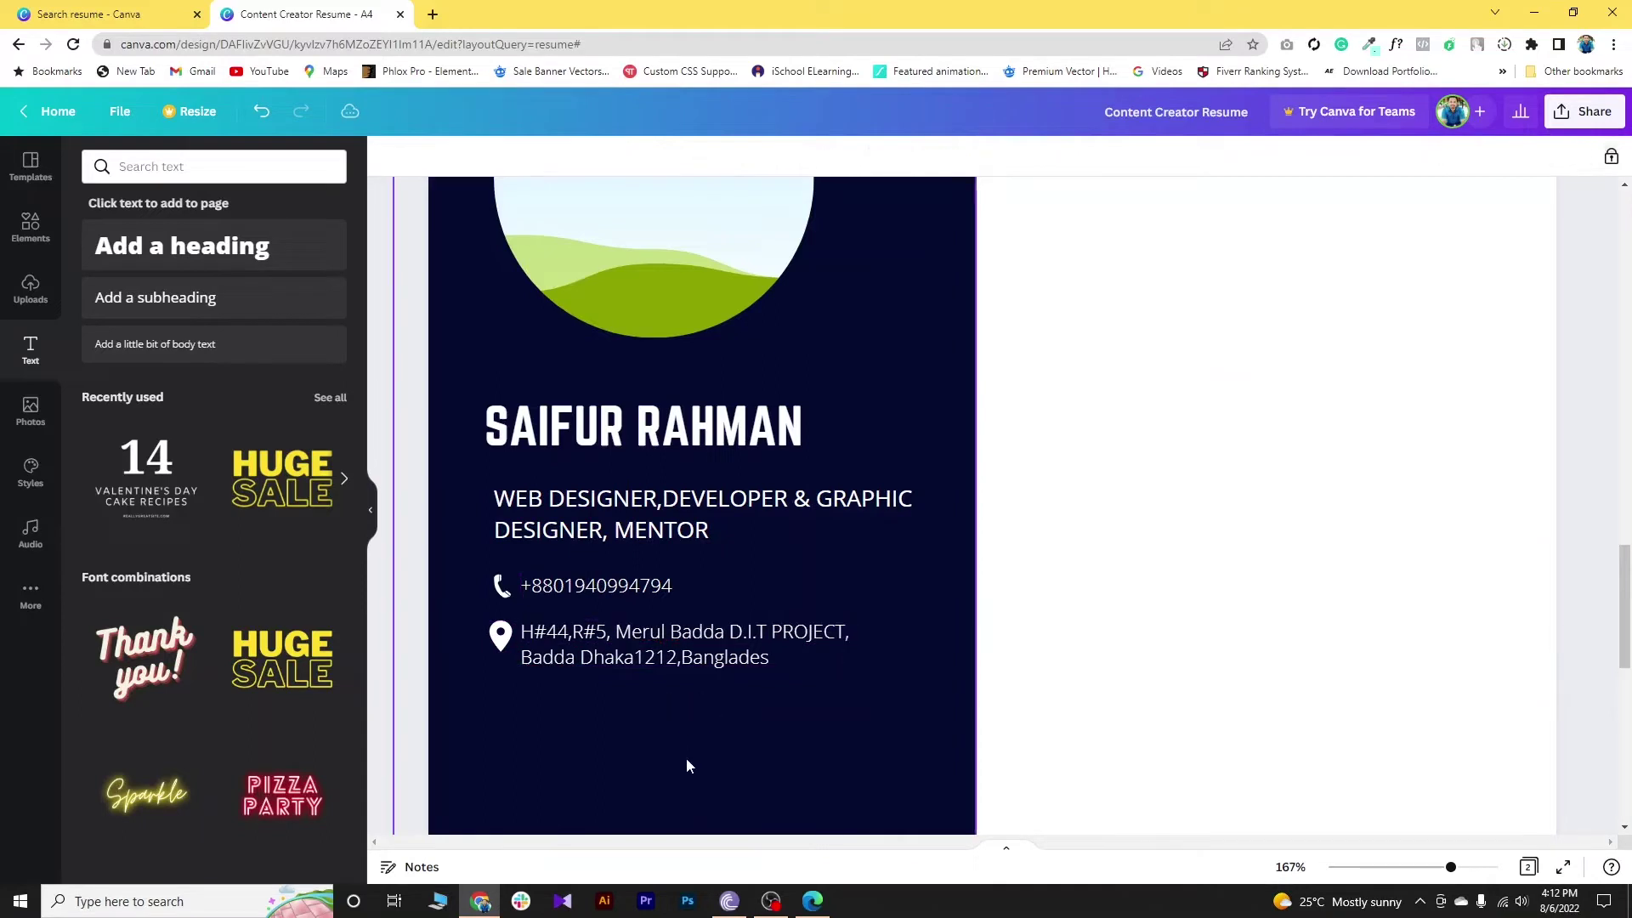
Step: Group the phone and address texts with their icons and move the group lower, leaving a gap below the job title
drag(1451, 869, 1386, 869)
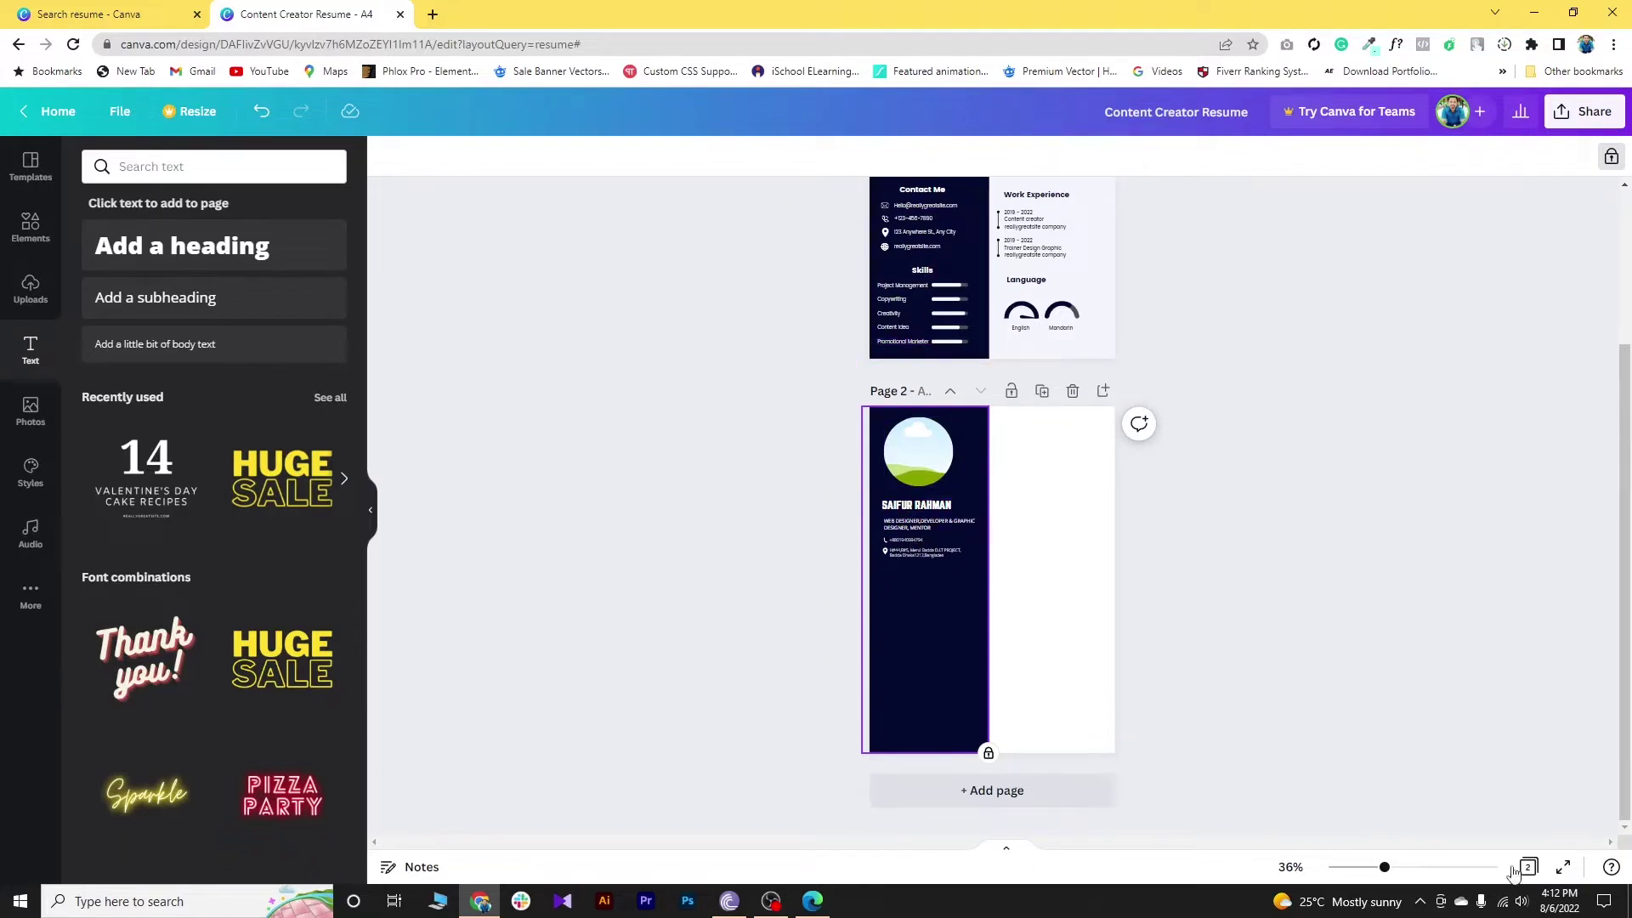
drag(1396, 878, 1432, 868)
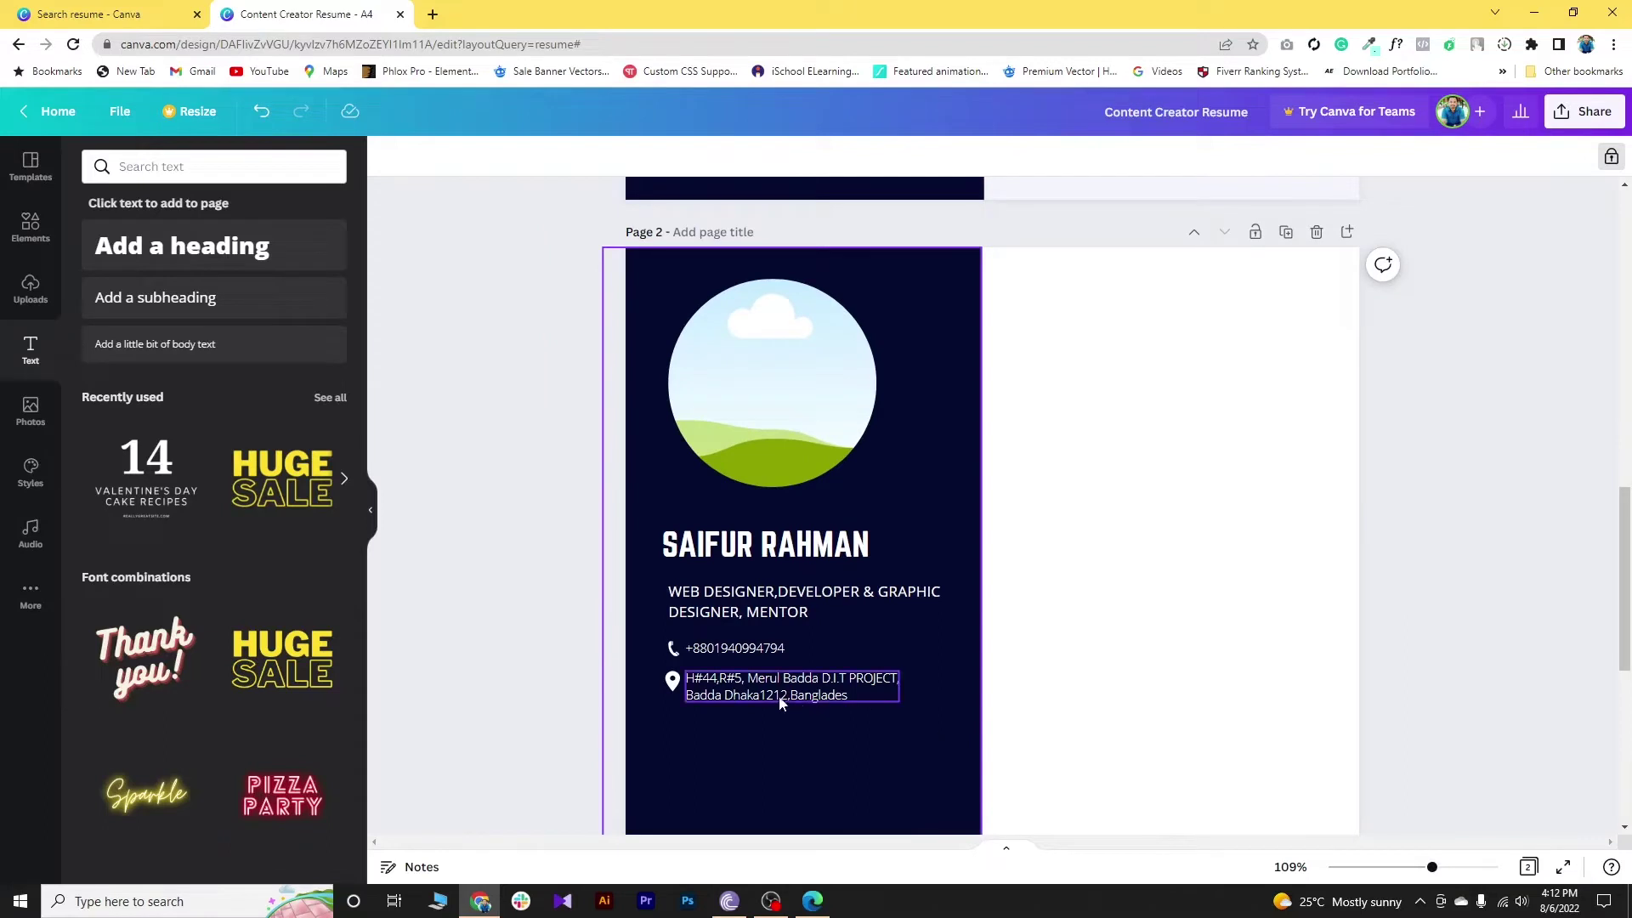
click(738, 653)
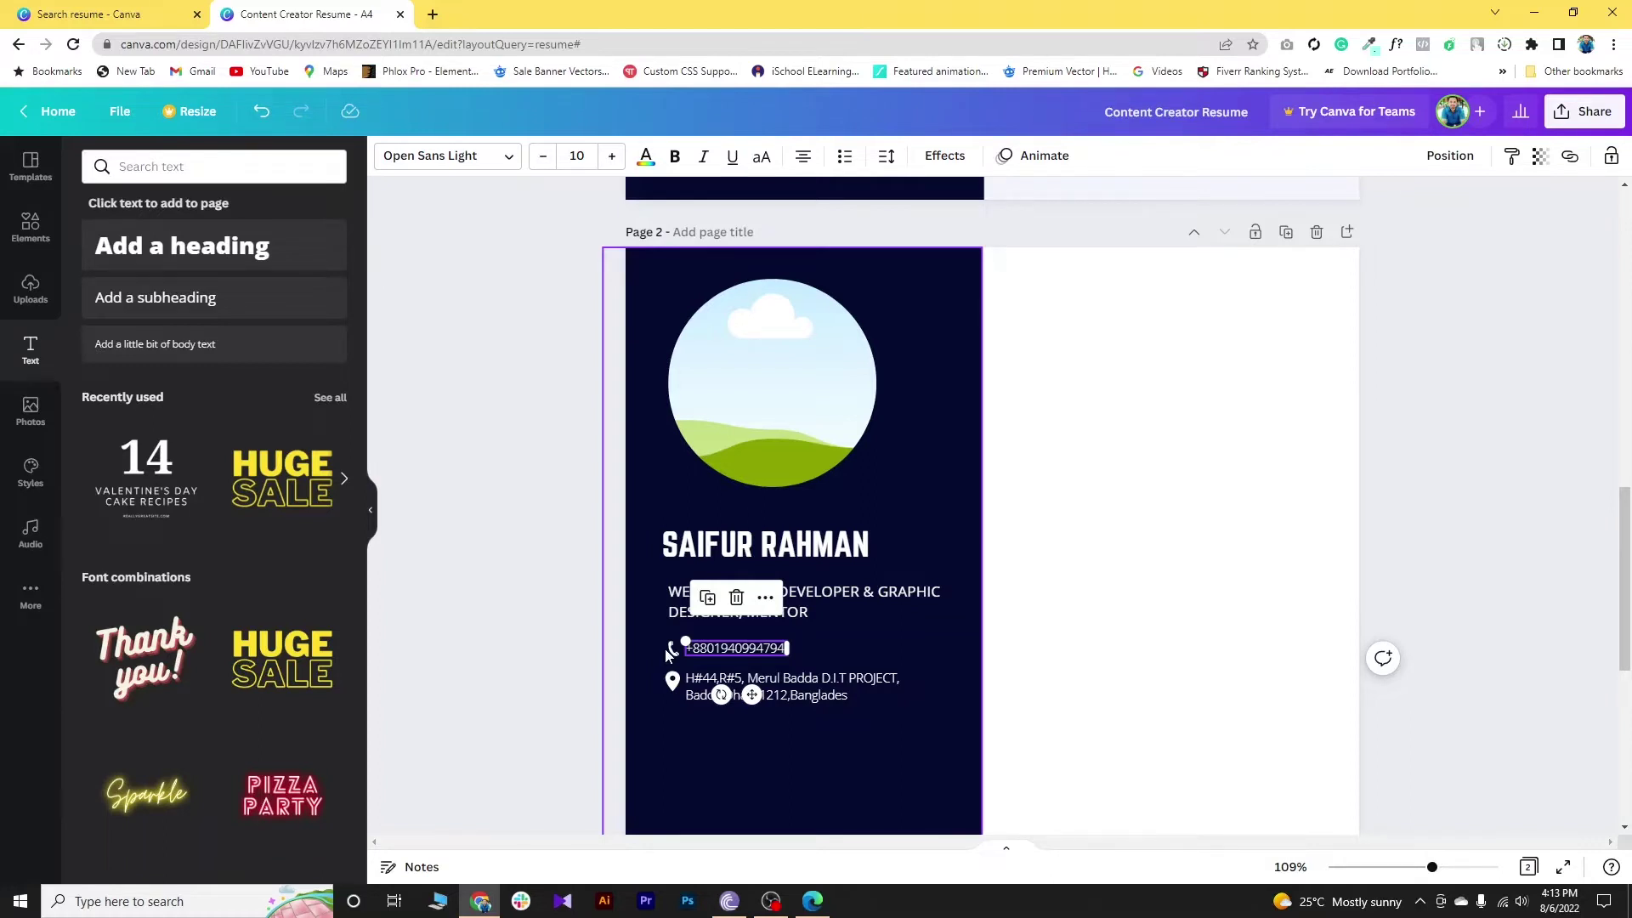
shift+click(667, 653)
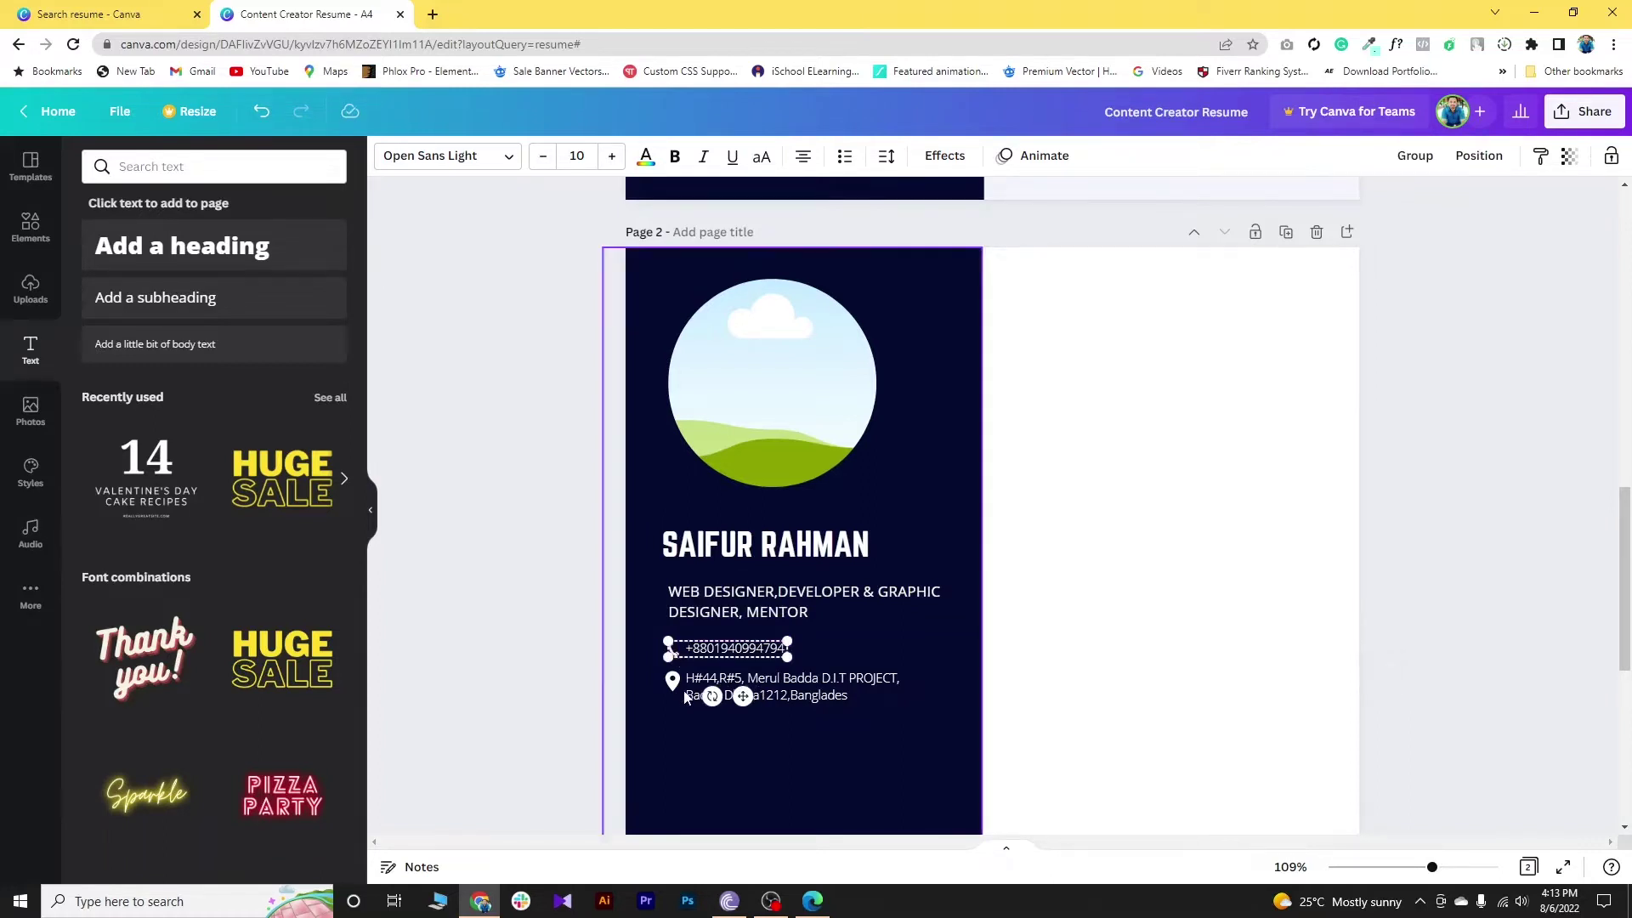
shift+click(672, 680)
shift+click(809, 697)
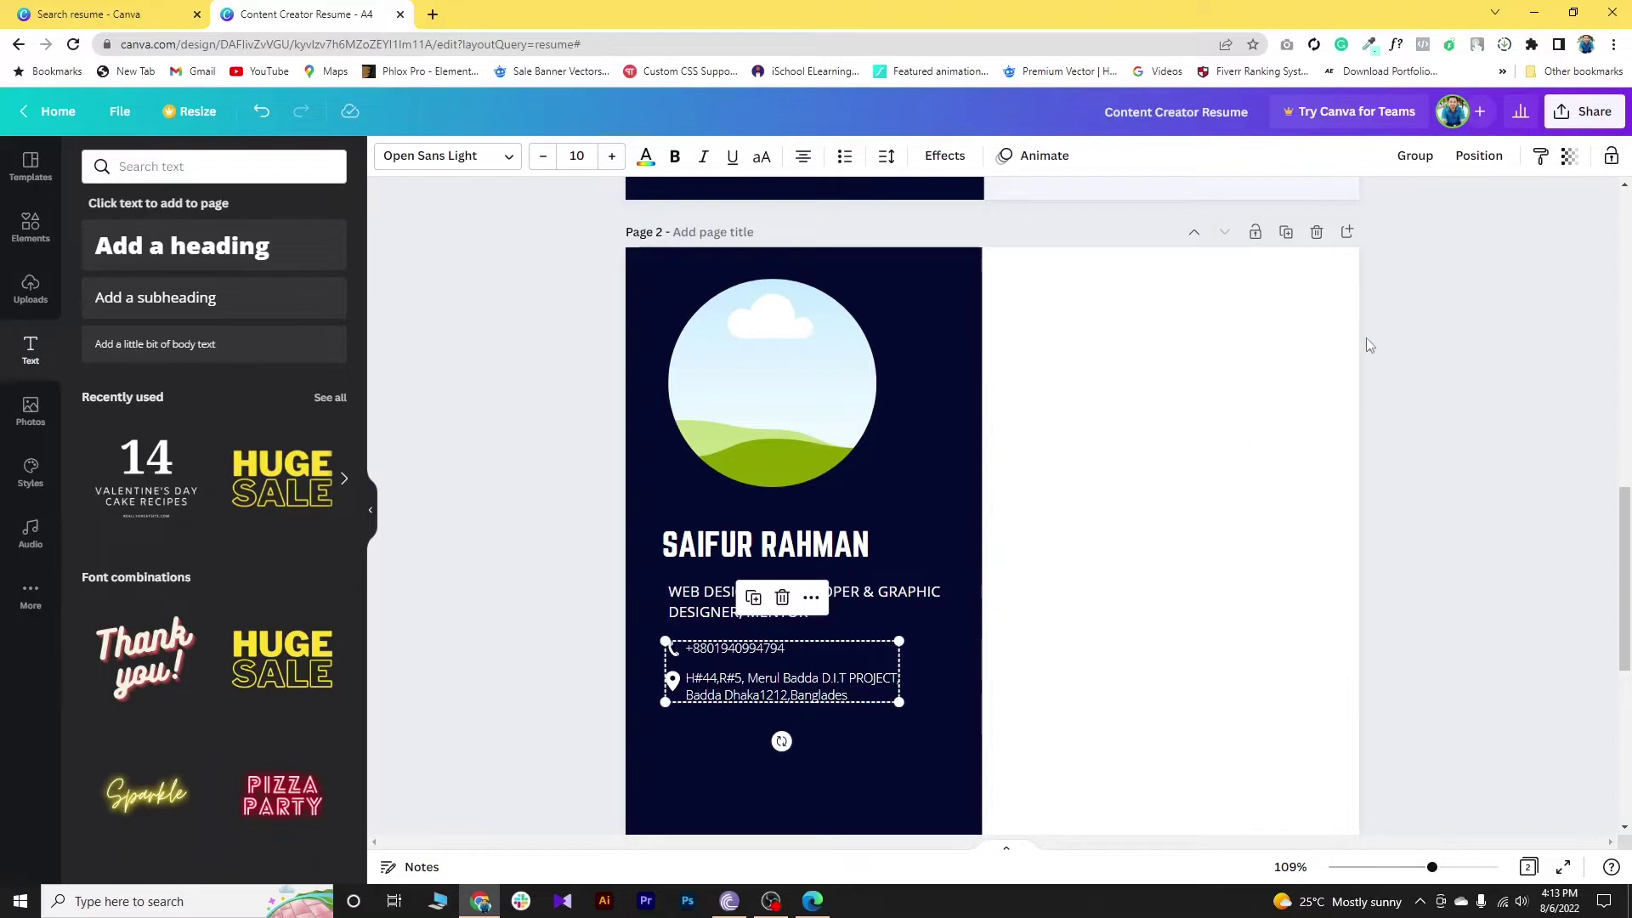
click(1426, 163)
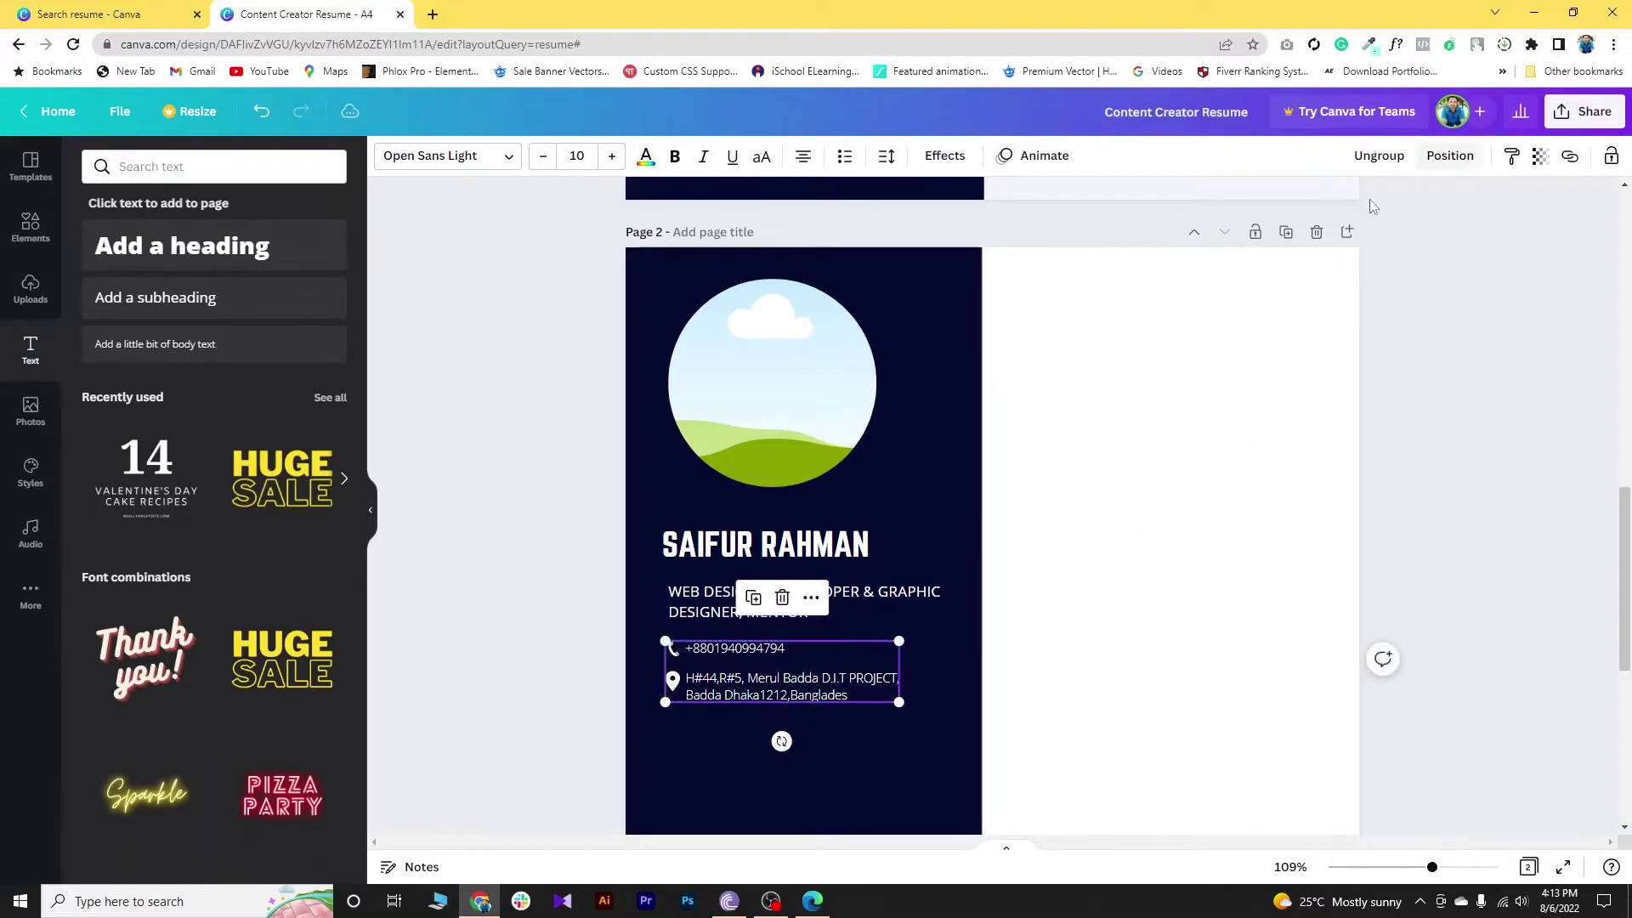
drag(773, 668, 778, 730)
click(728, 673)
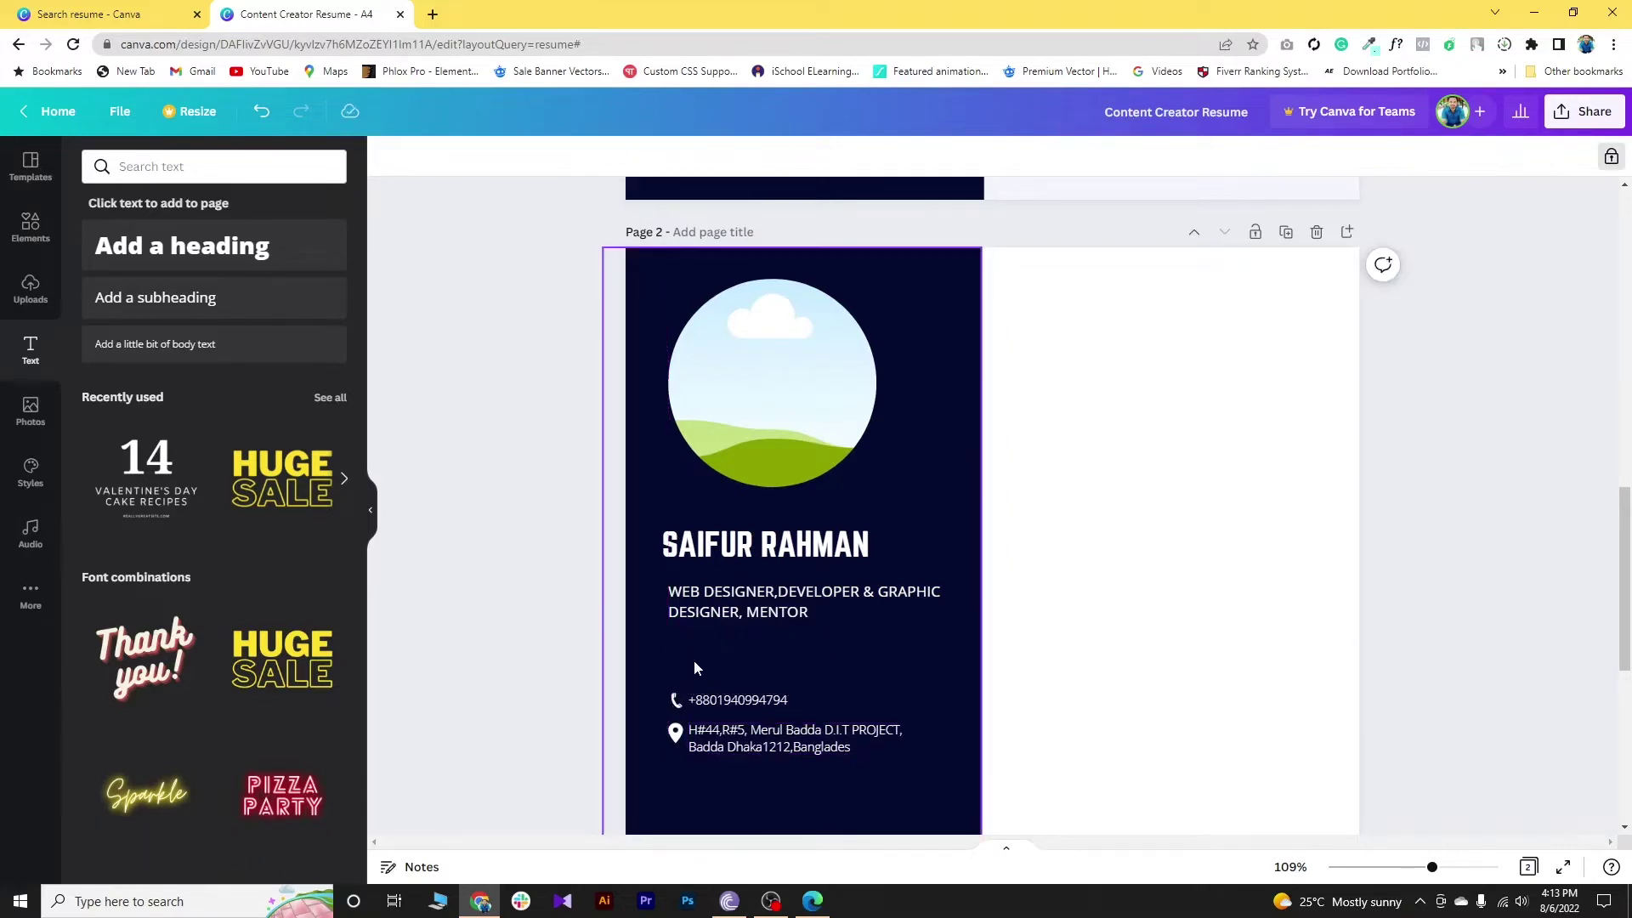
Step: Add a subheading reading "Contact Me" and move it between the job title and the phone number
click(182, 300)
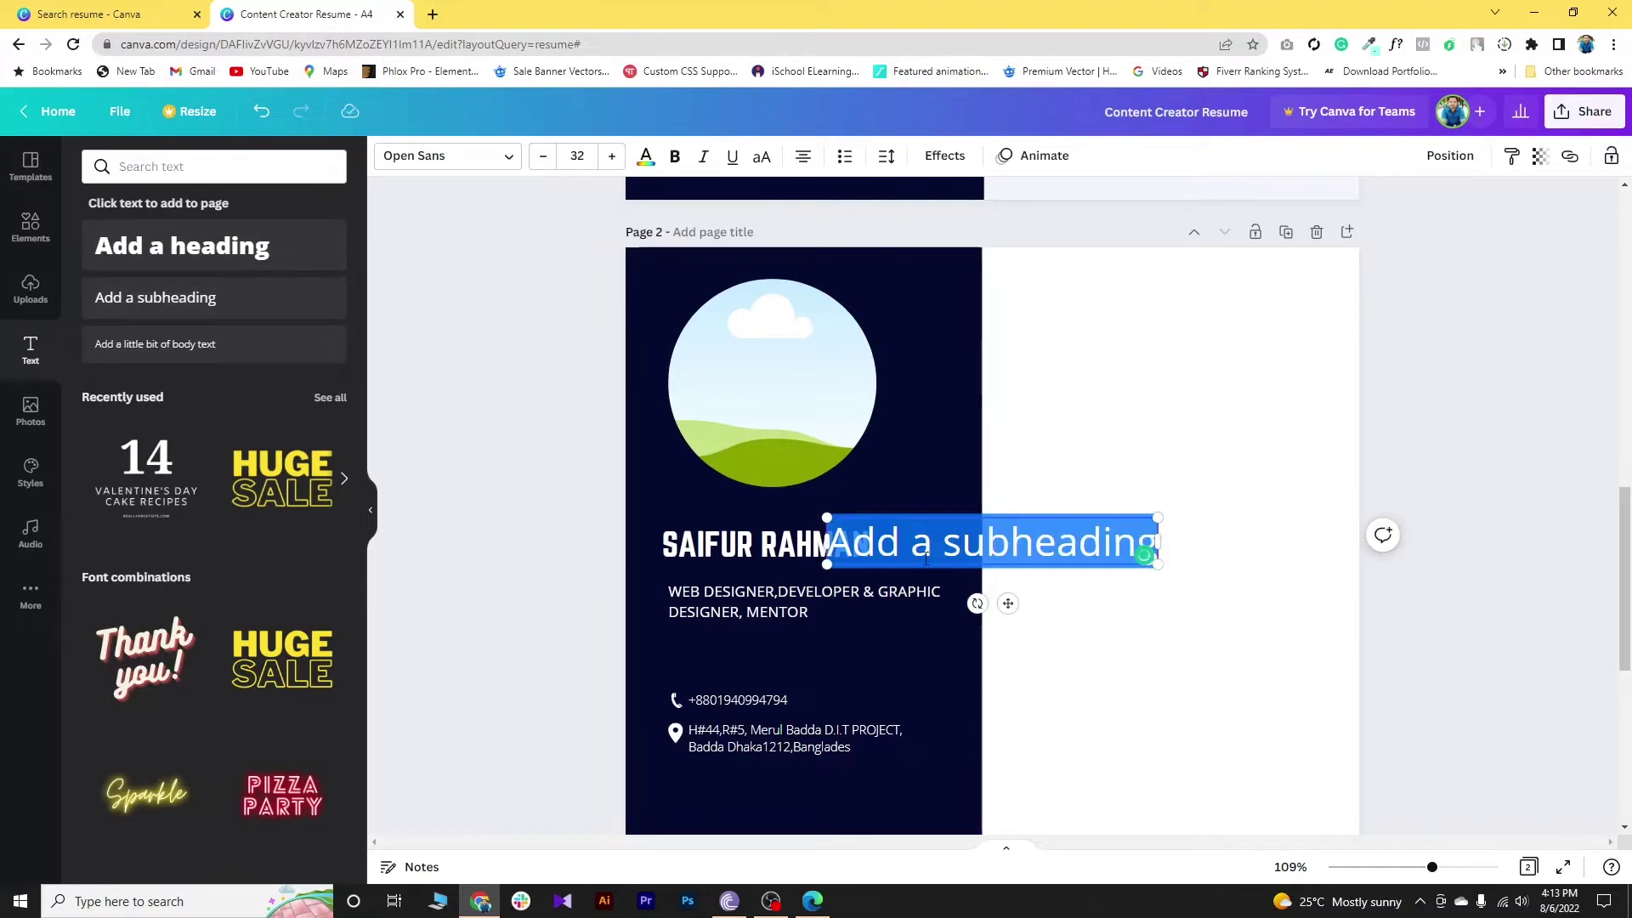
key(BackSpace)
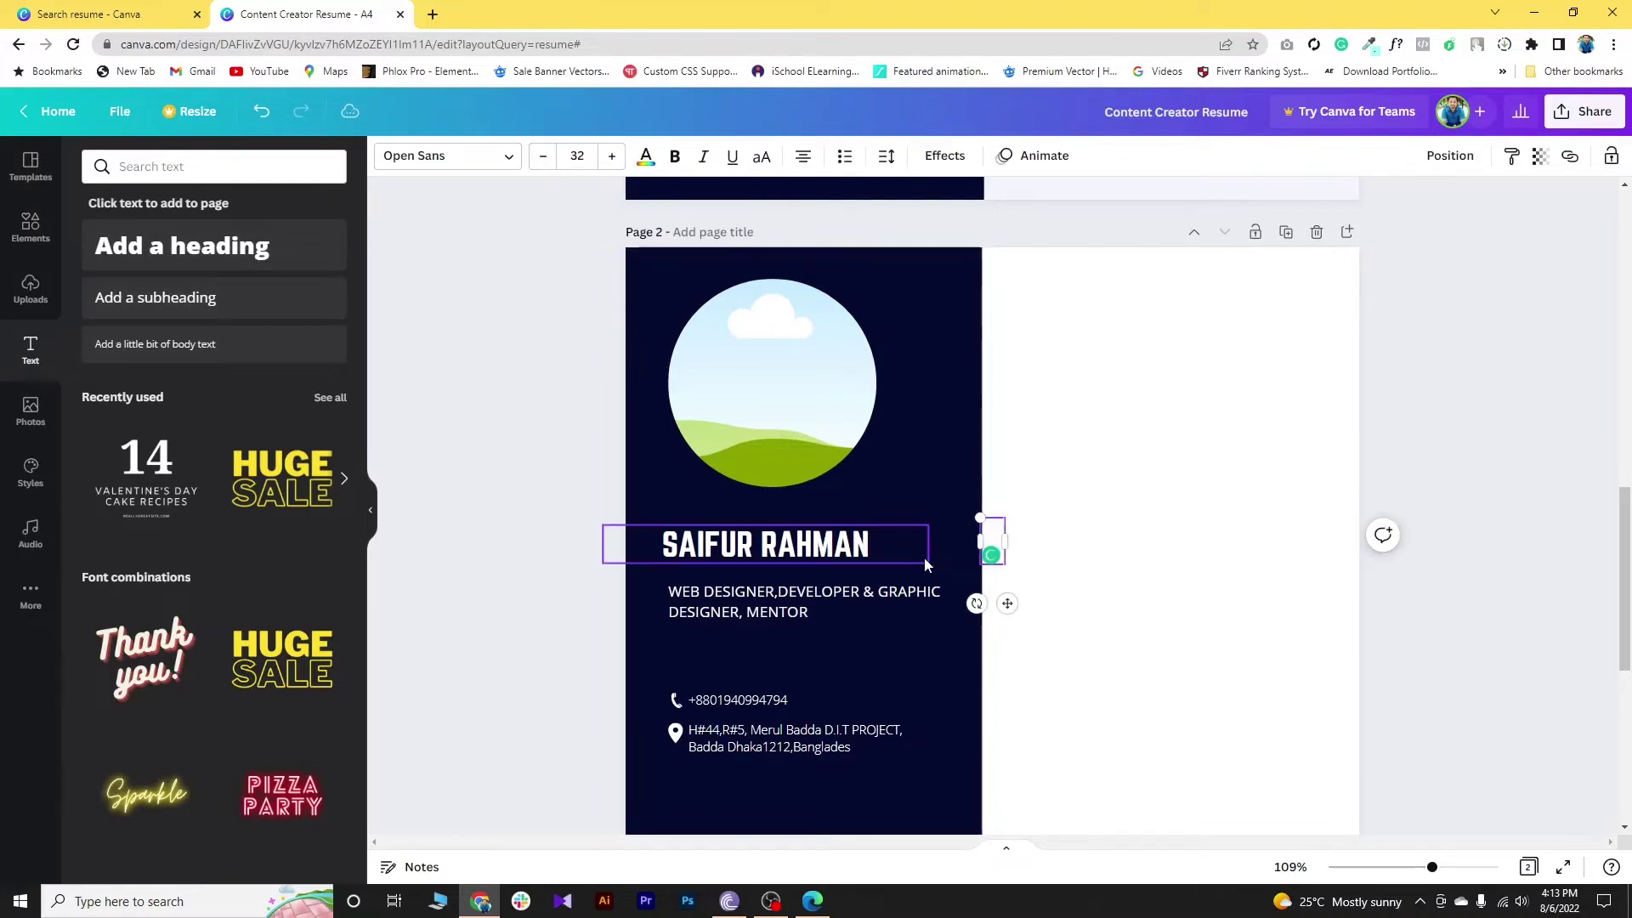
text(Co)
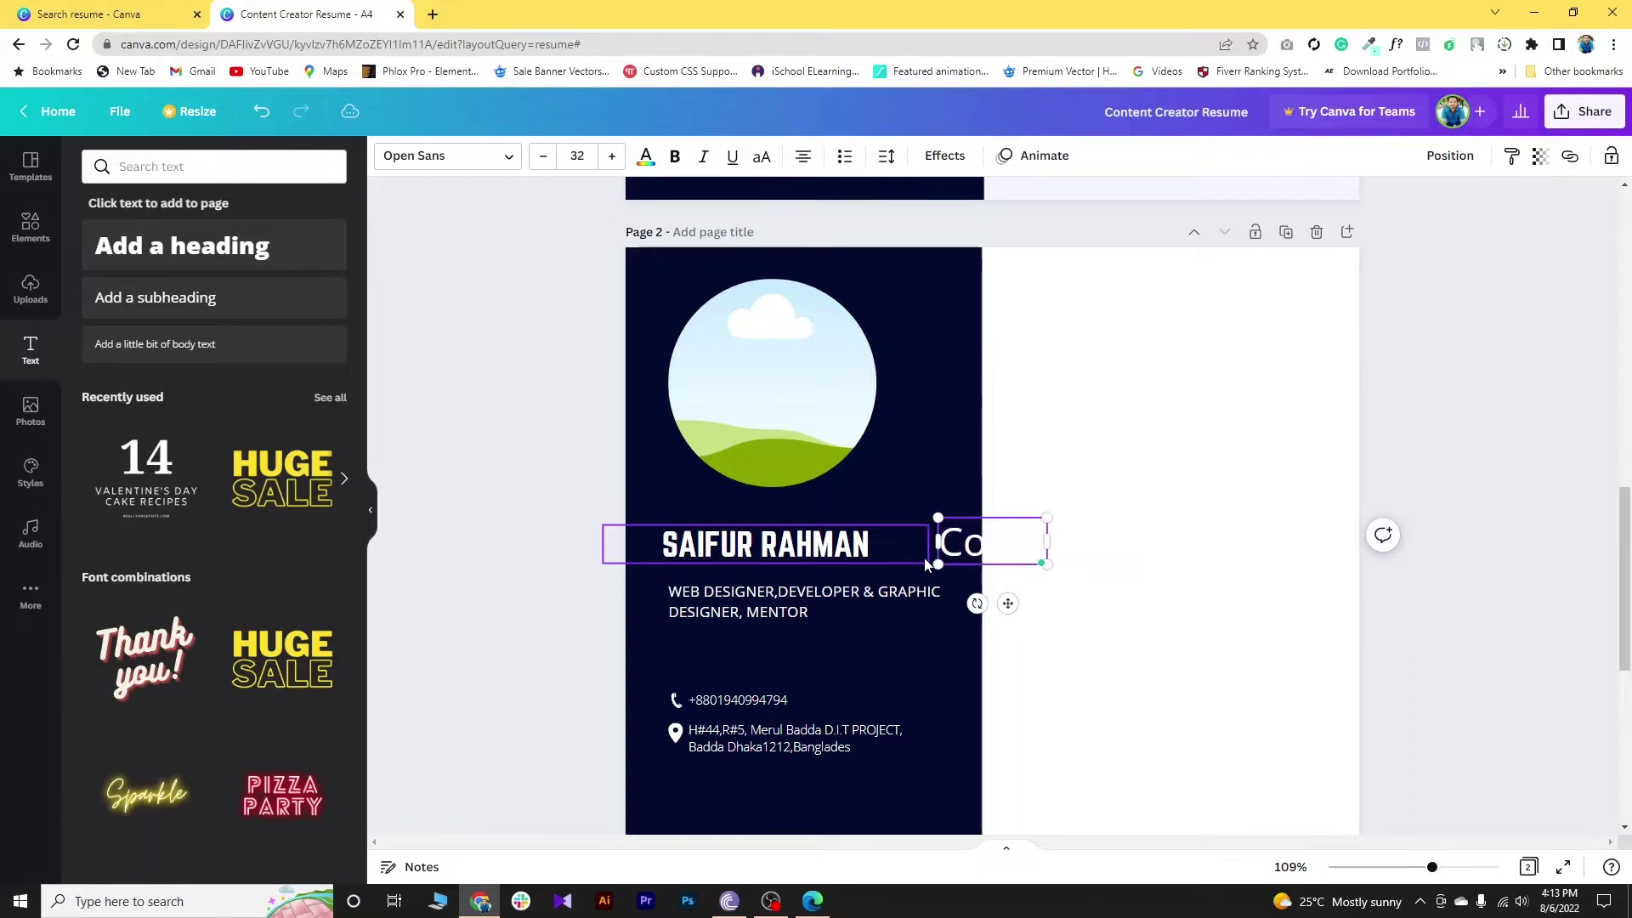
text(ntent Info)
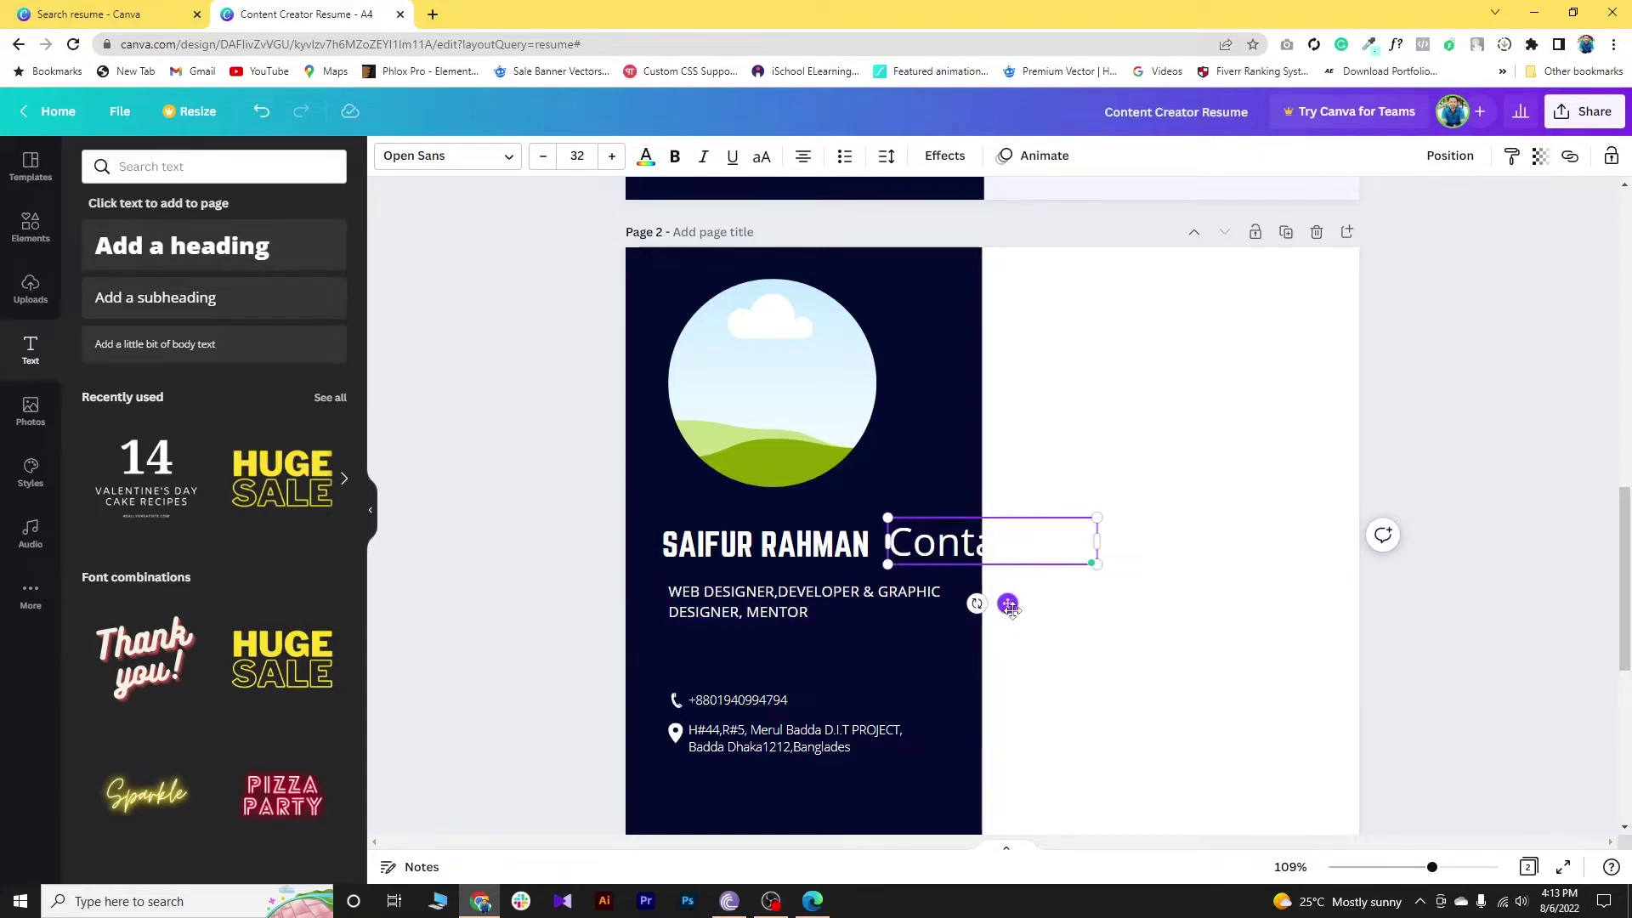
drag(1009, 605, 788, 718)
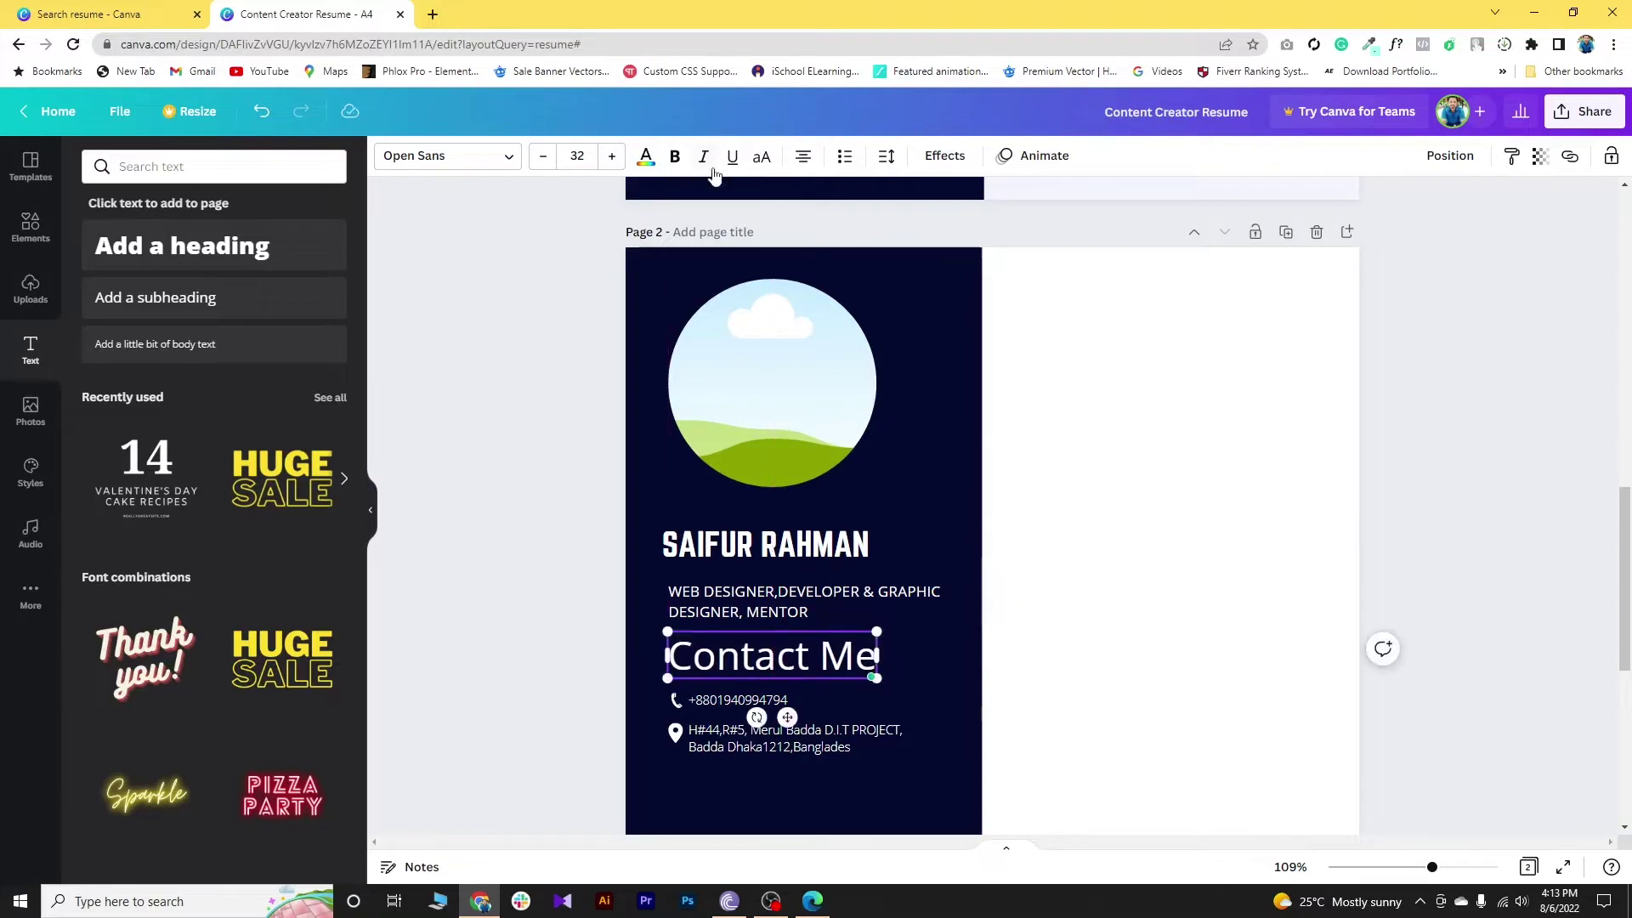
Step: Reduce the "Contact Me" heading to size 17 and align it with the left edge of the job title, above the phone number
click(537, 157)
click(537, 158)
click(539, 157)
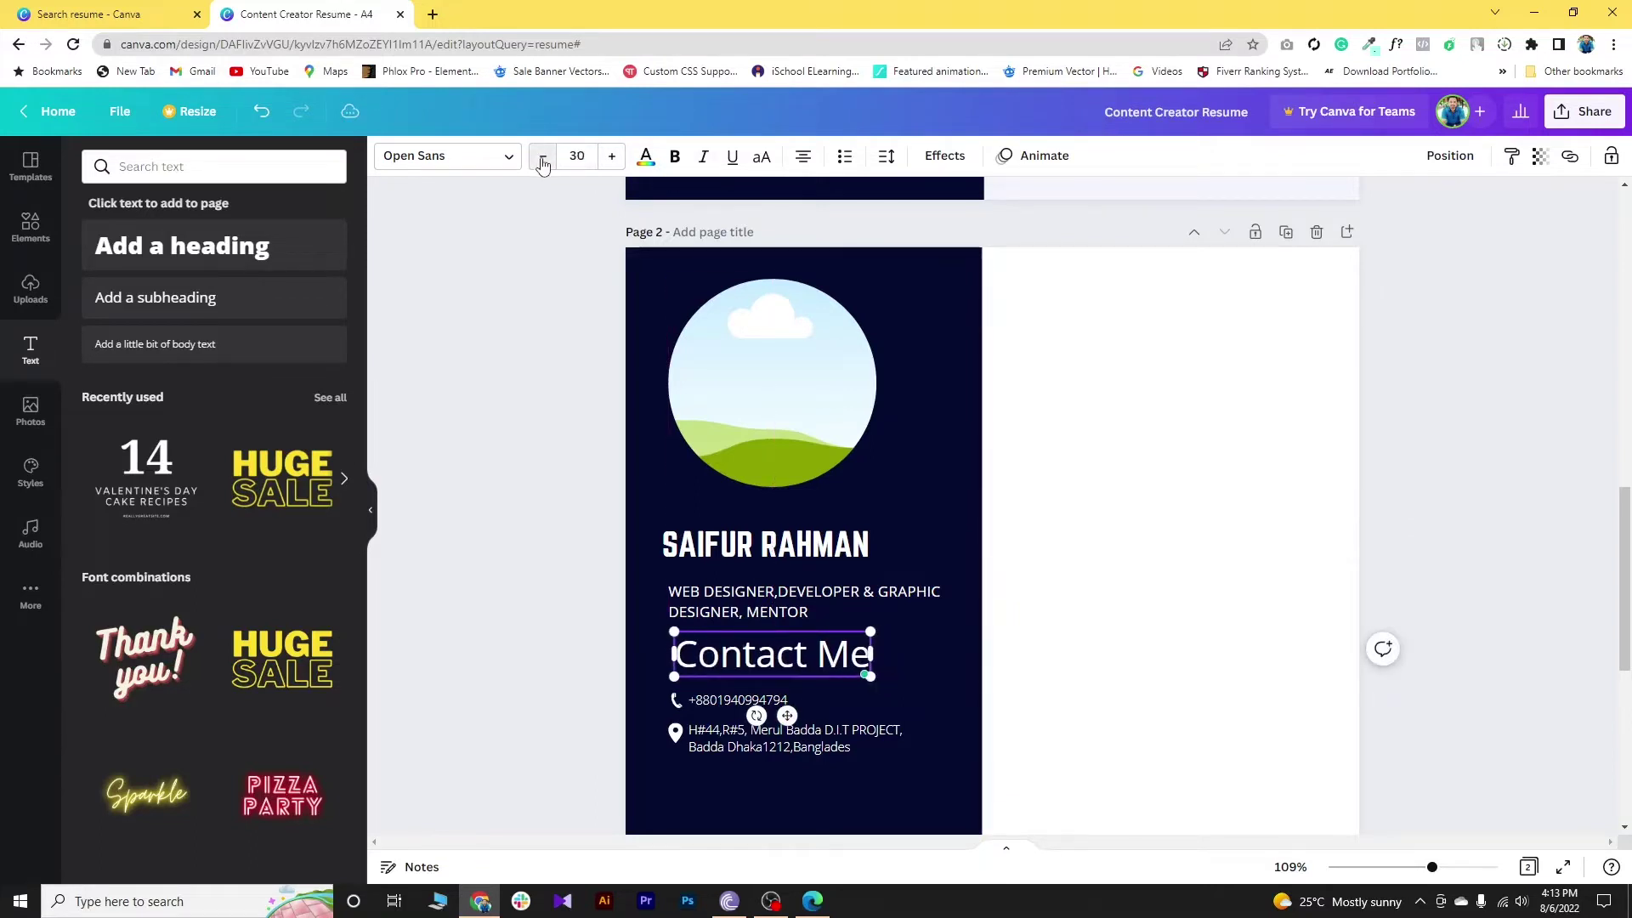
click(541, 157)
click(540, 157)
click(541, 158)
click(542, 158)
click(542, 157)
click(543, 160)
click(543, 159)
click(543, 160)
click(542, 160)
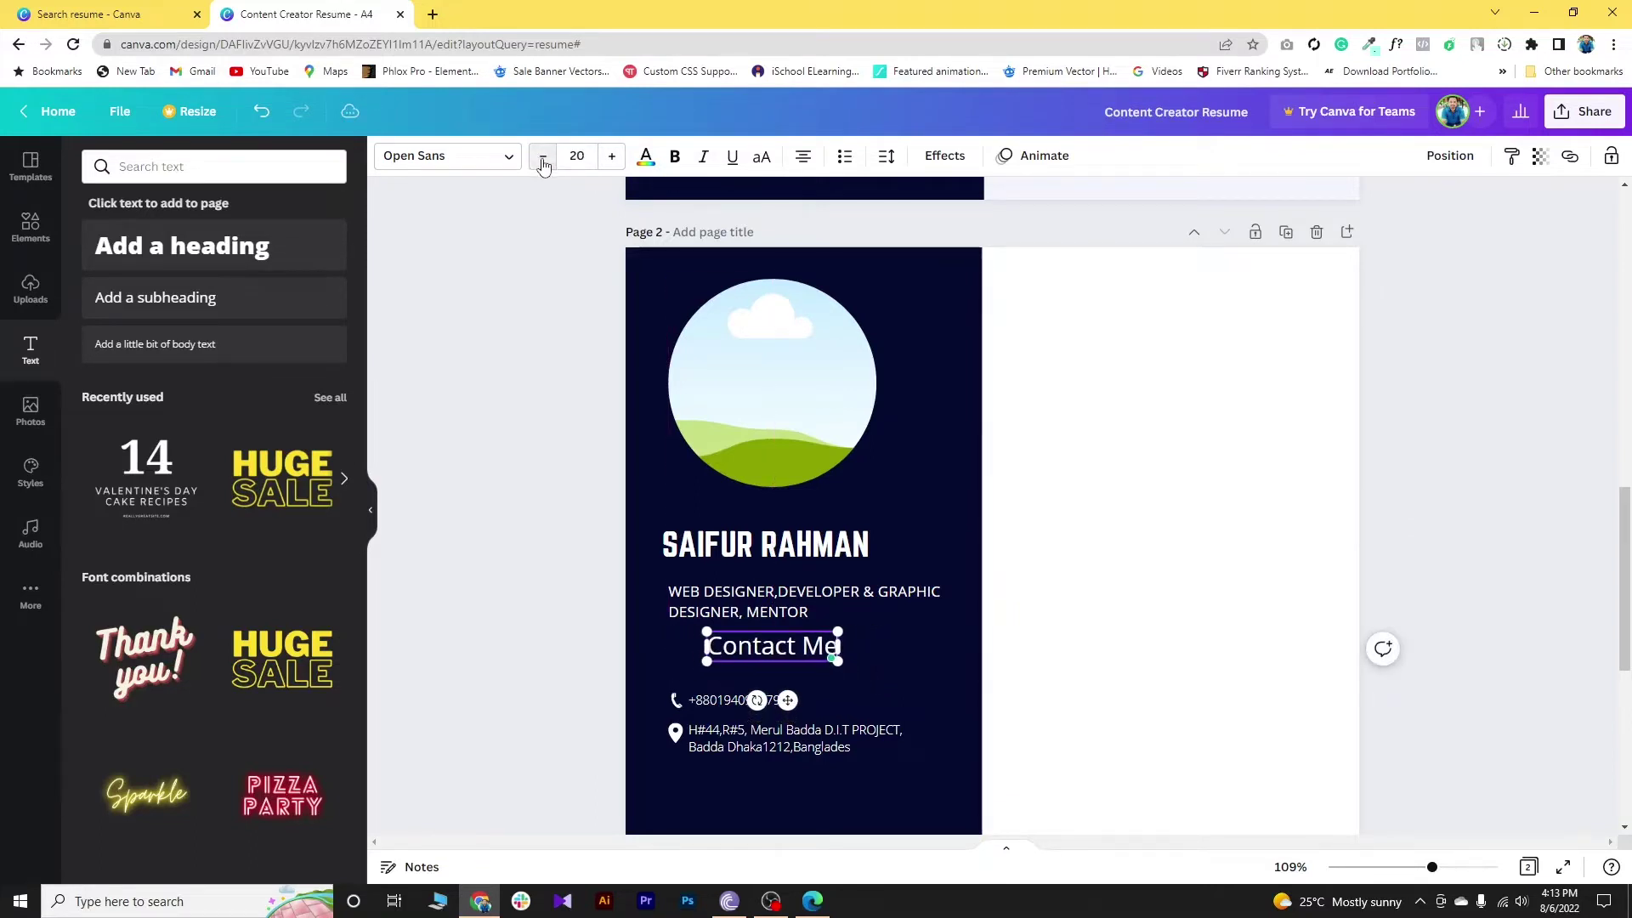
click(542, 160)
click(542, 160)
click(543, 159)
drag(785, 694, 736, 709)
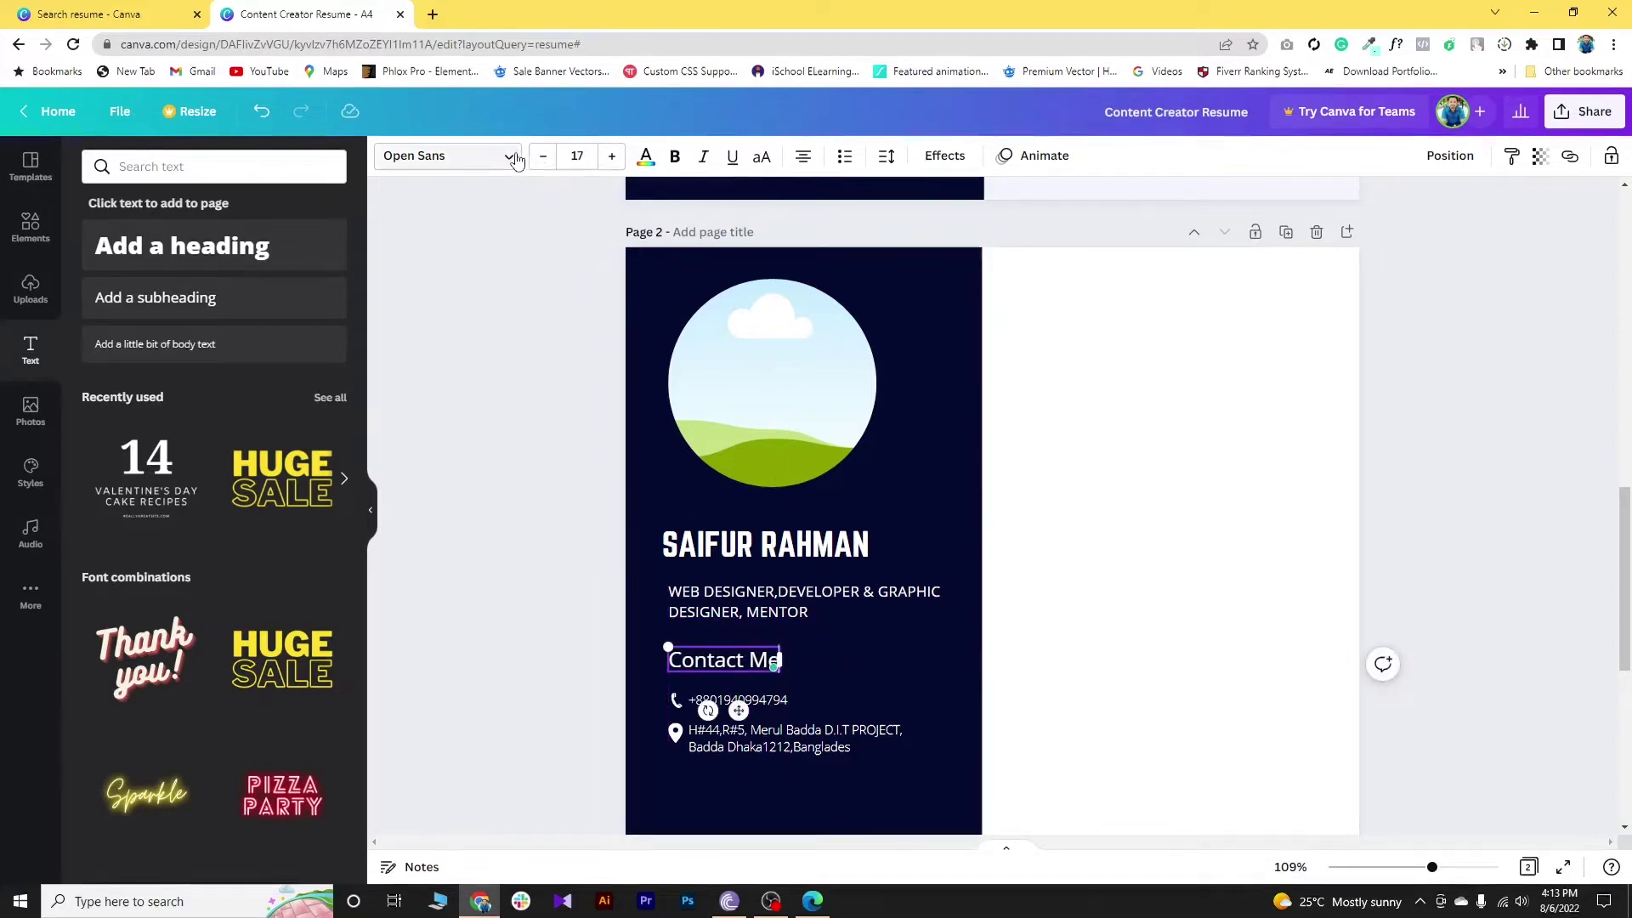
Step: Apply the Norwester font to the "Contact Me" heading and move it slightly lower, flush with the contact icons
click(448, 156)
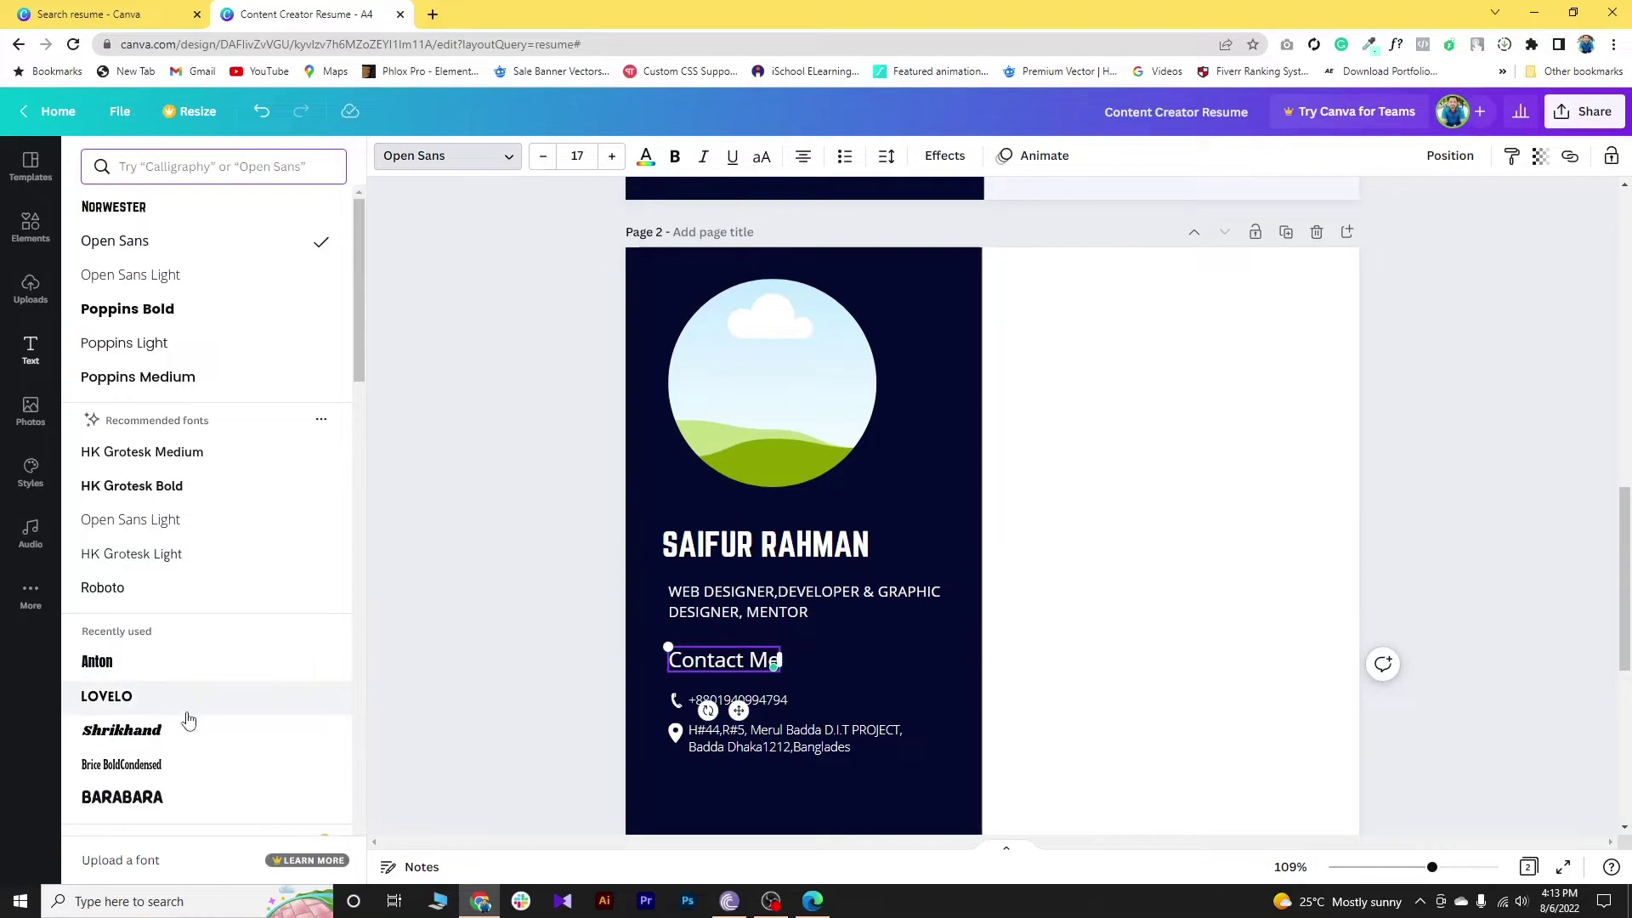
scroll(226, 586, down, 2)
scroll(162, 249, up, 2)
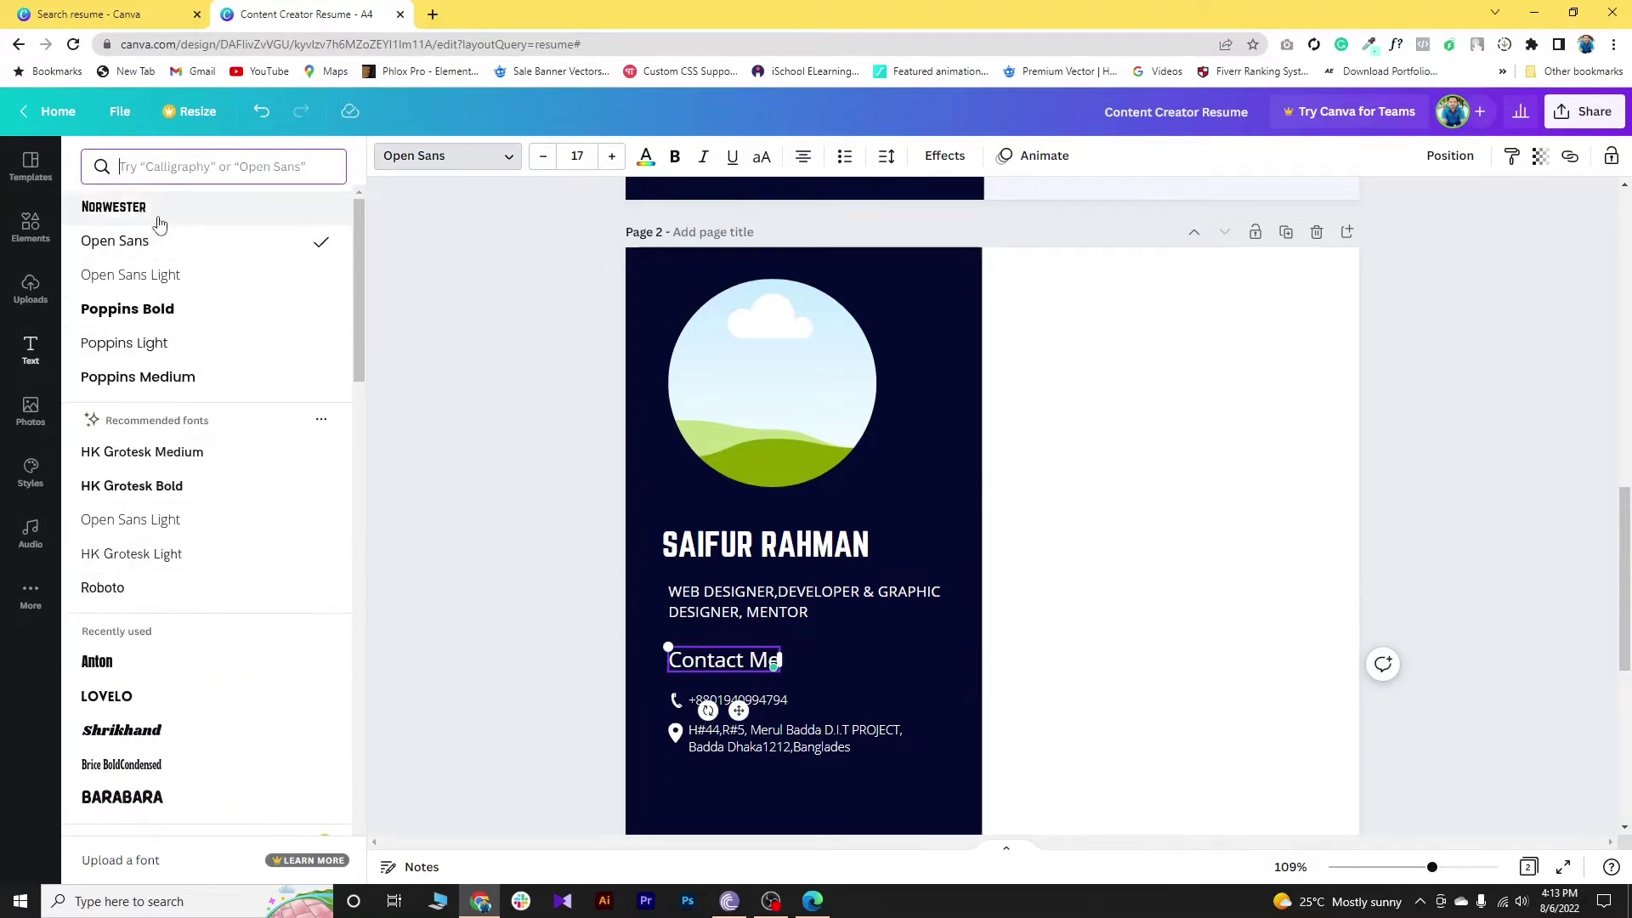
click(157, 210)
click(838, 671)
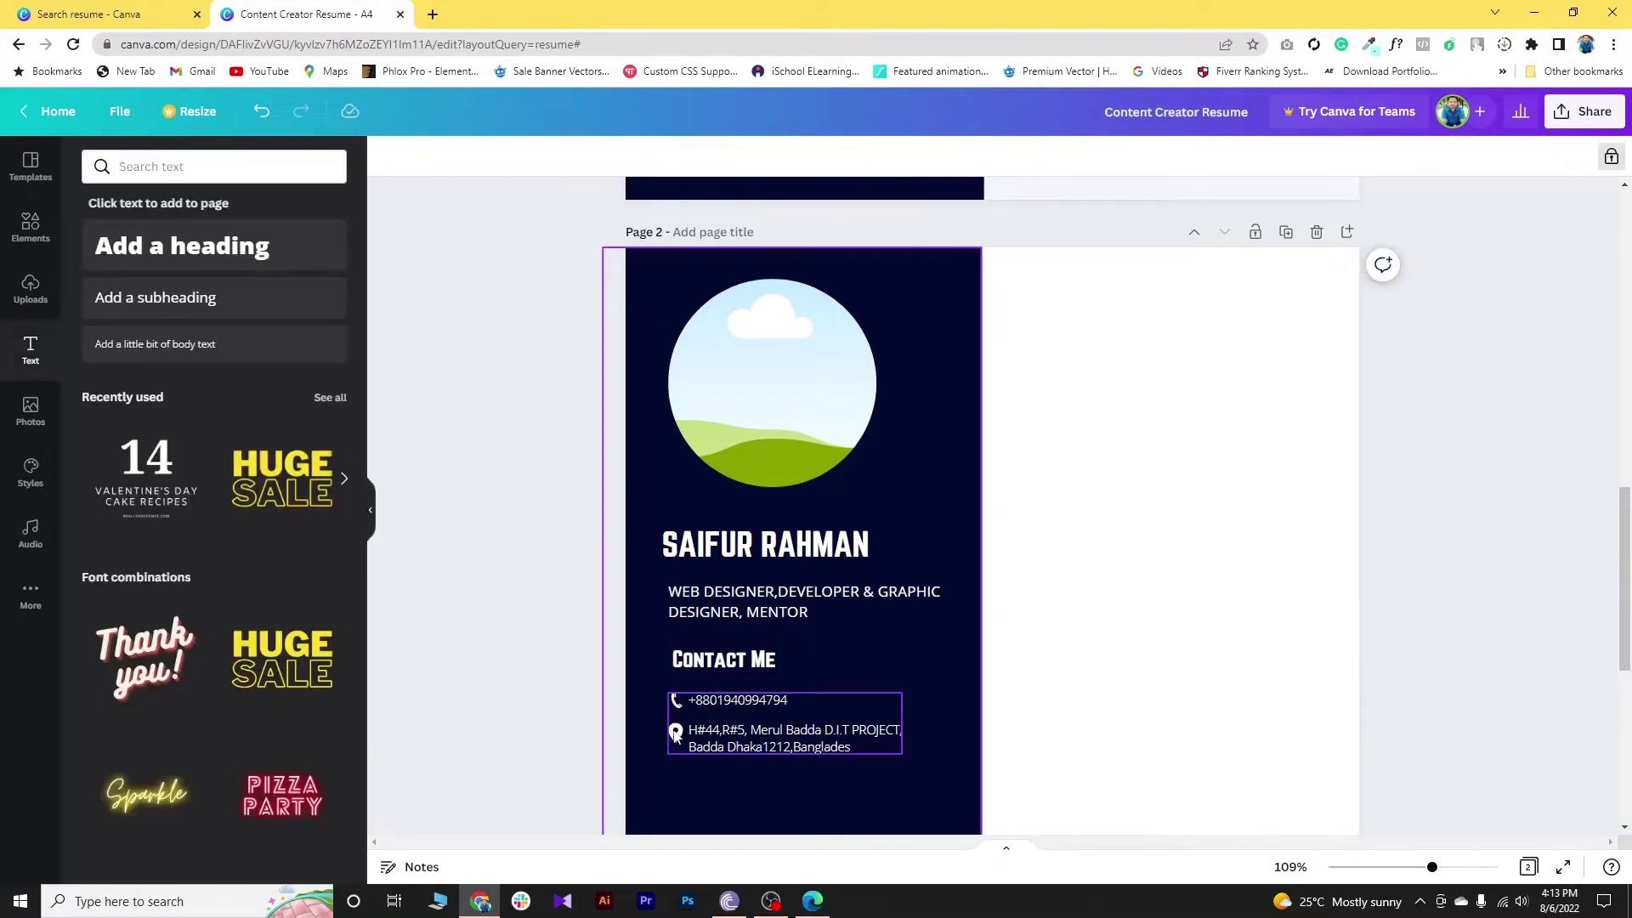
click(727, 661)
drag(727, 661, 726, 663)
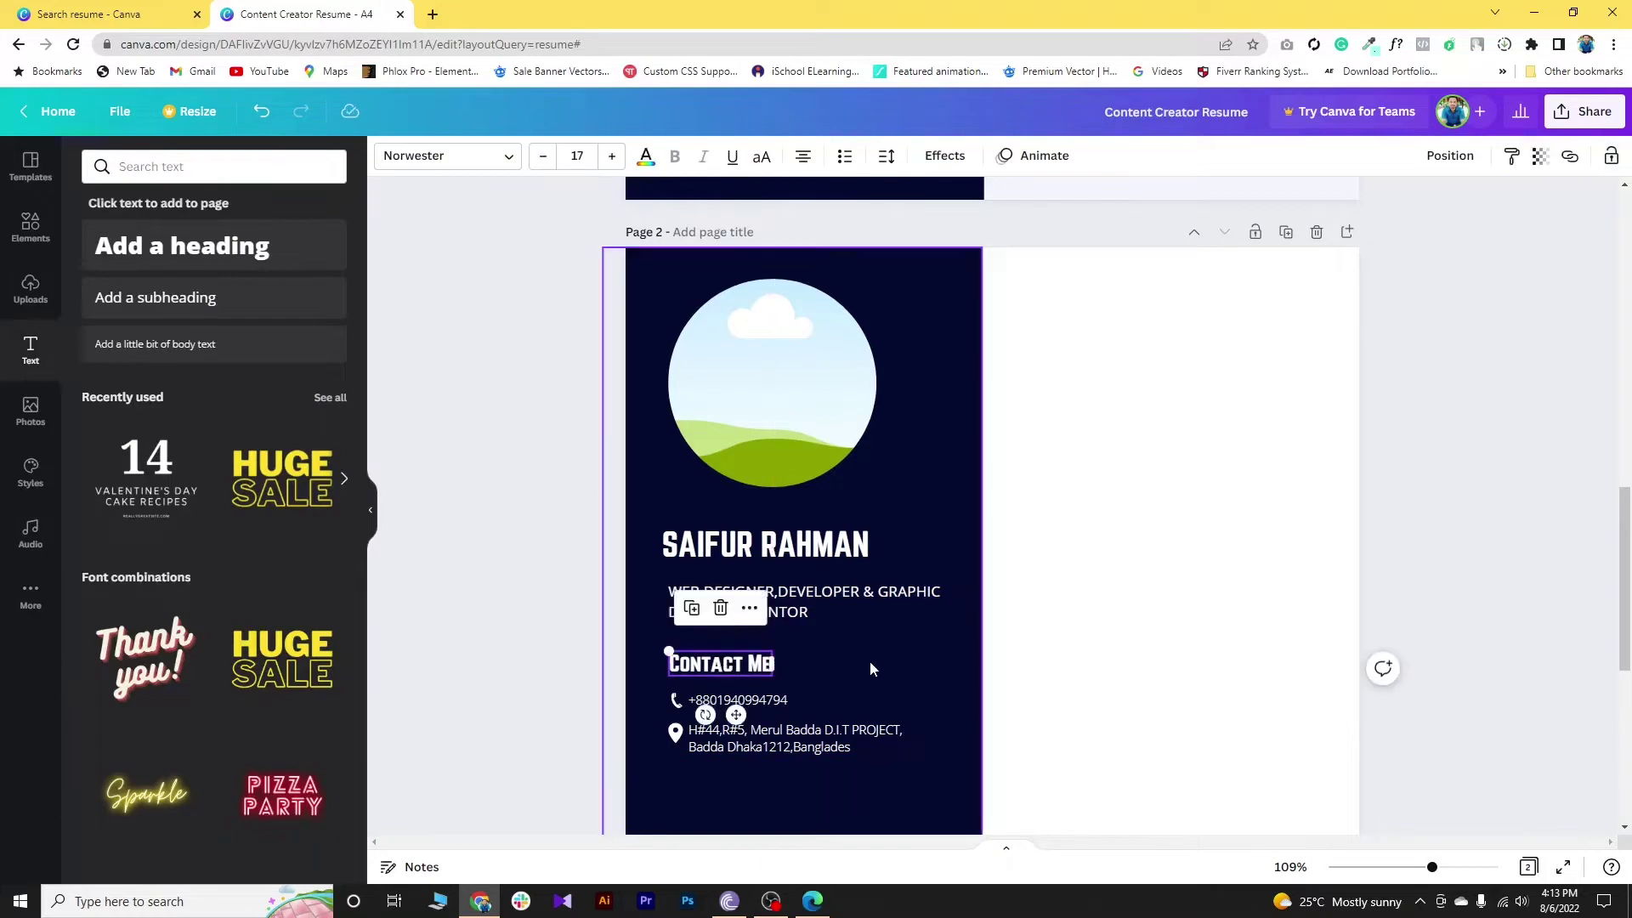
scroll(875, 654, down, 3)
click(515, 619)
scroll(670, 653, up, 3)
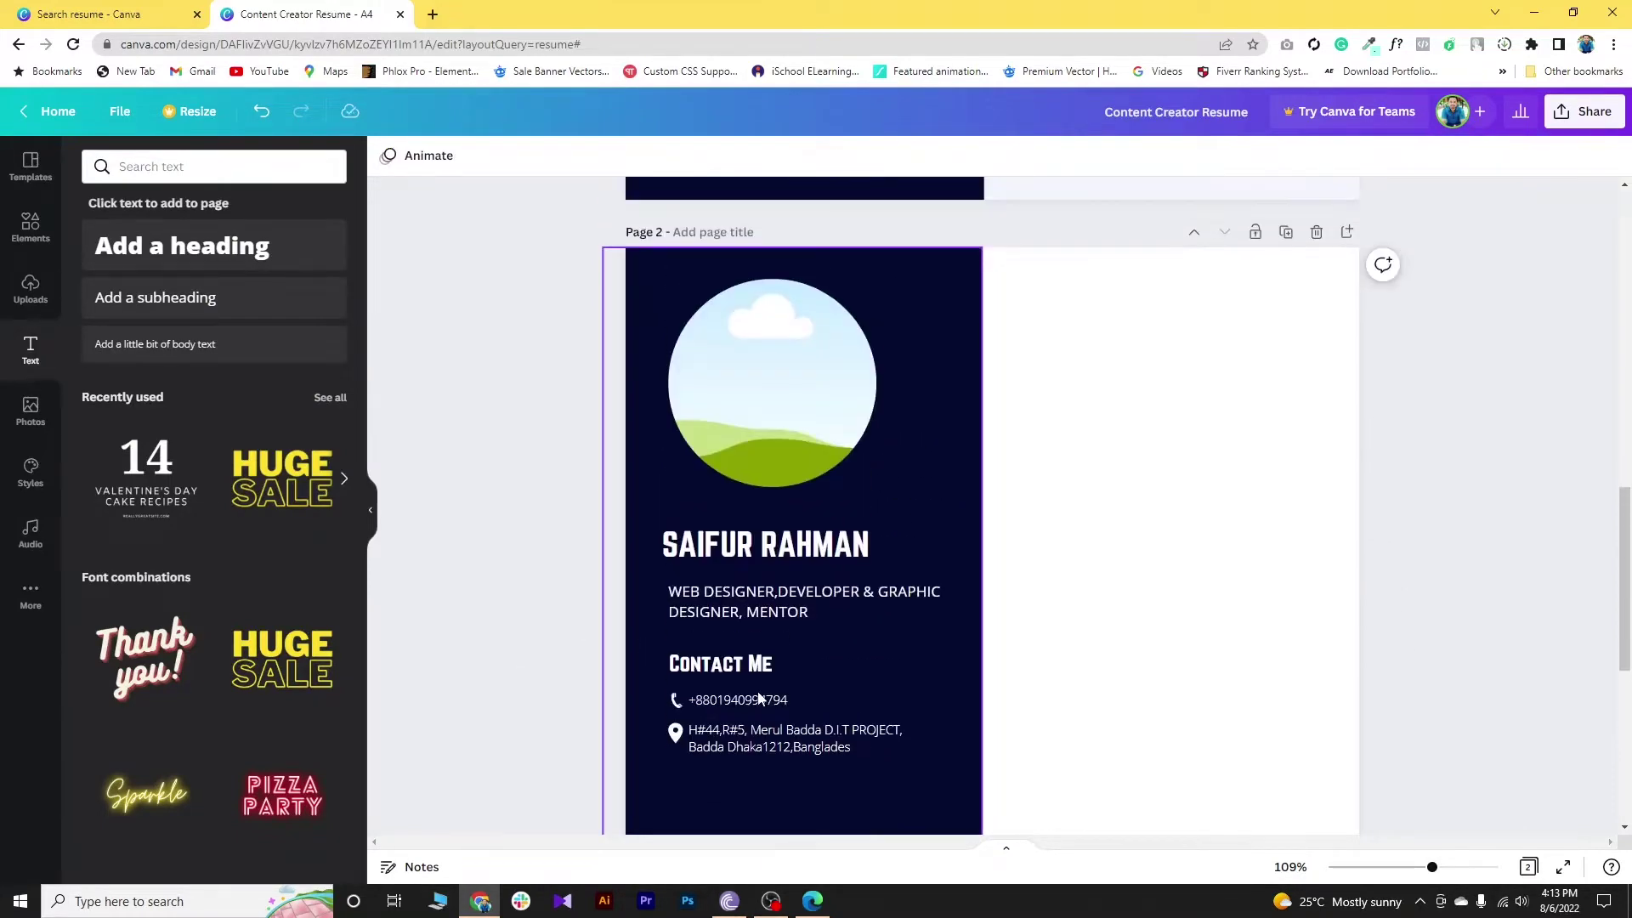
Step: Switch to the CV PDF in Microsoft Edge, copy the "PROFESSIONAL SKILLS" heading and return to the Canva resume
click(811, 903)
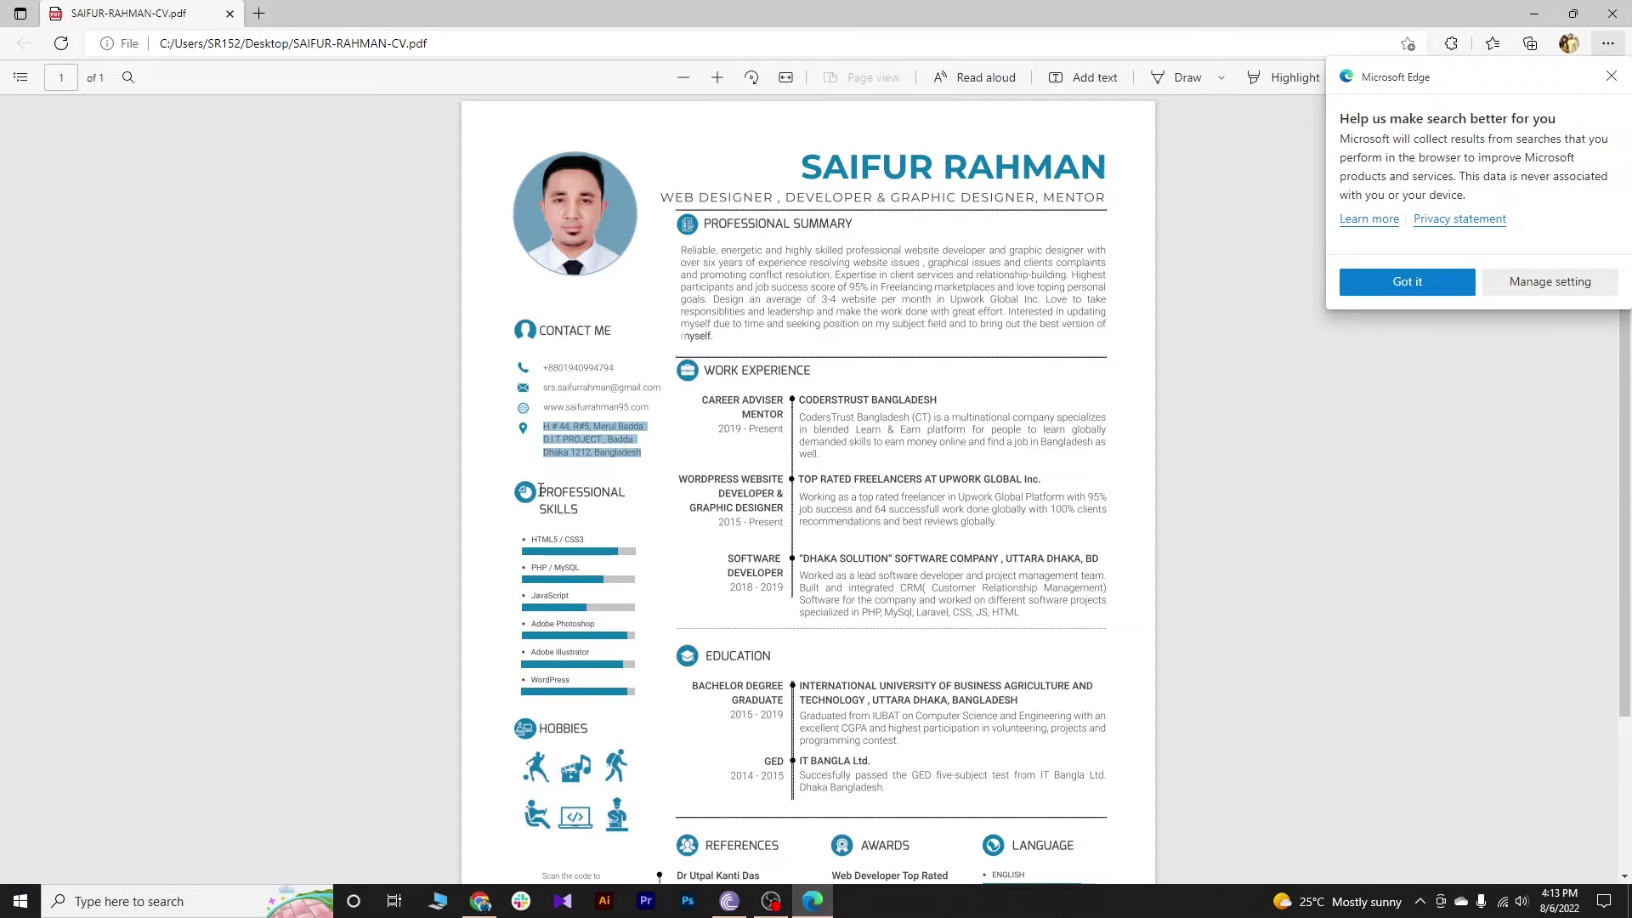
drag(541, 490, 588, 505)
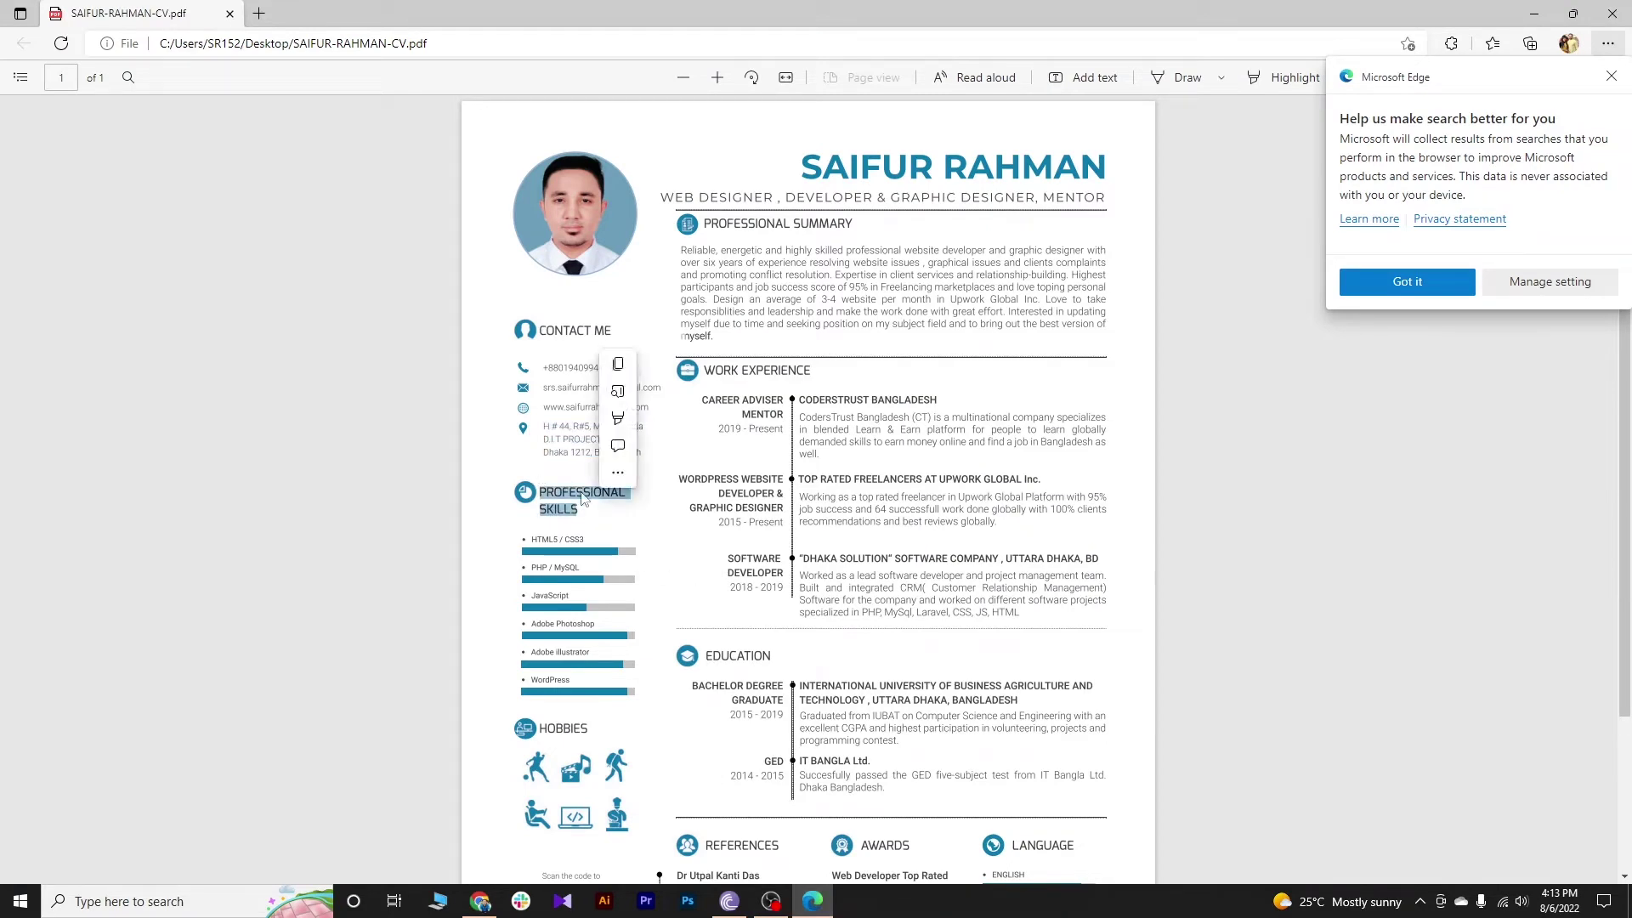
right_click(584, 496)
click(639, 567)
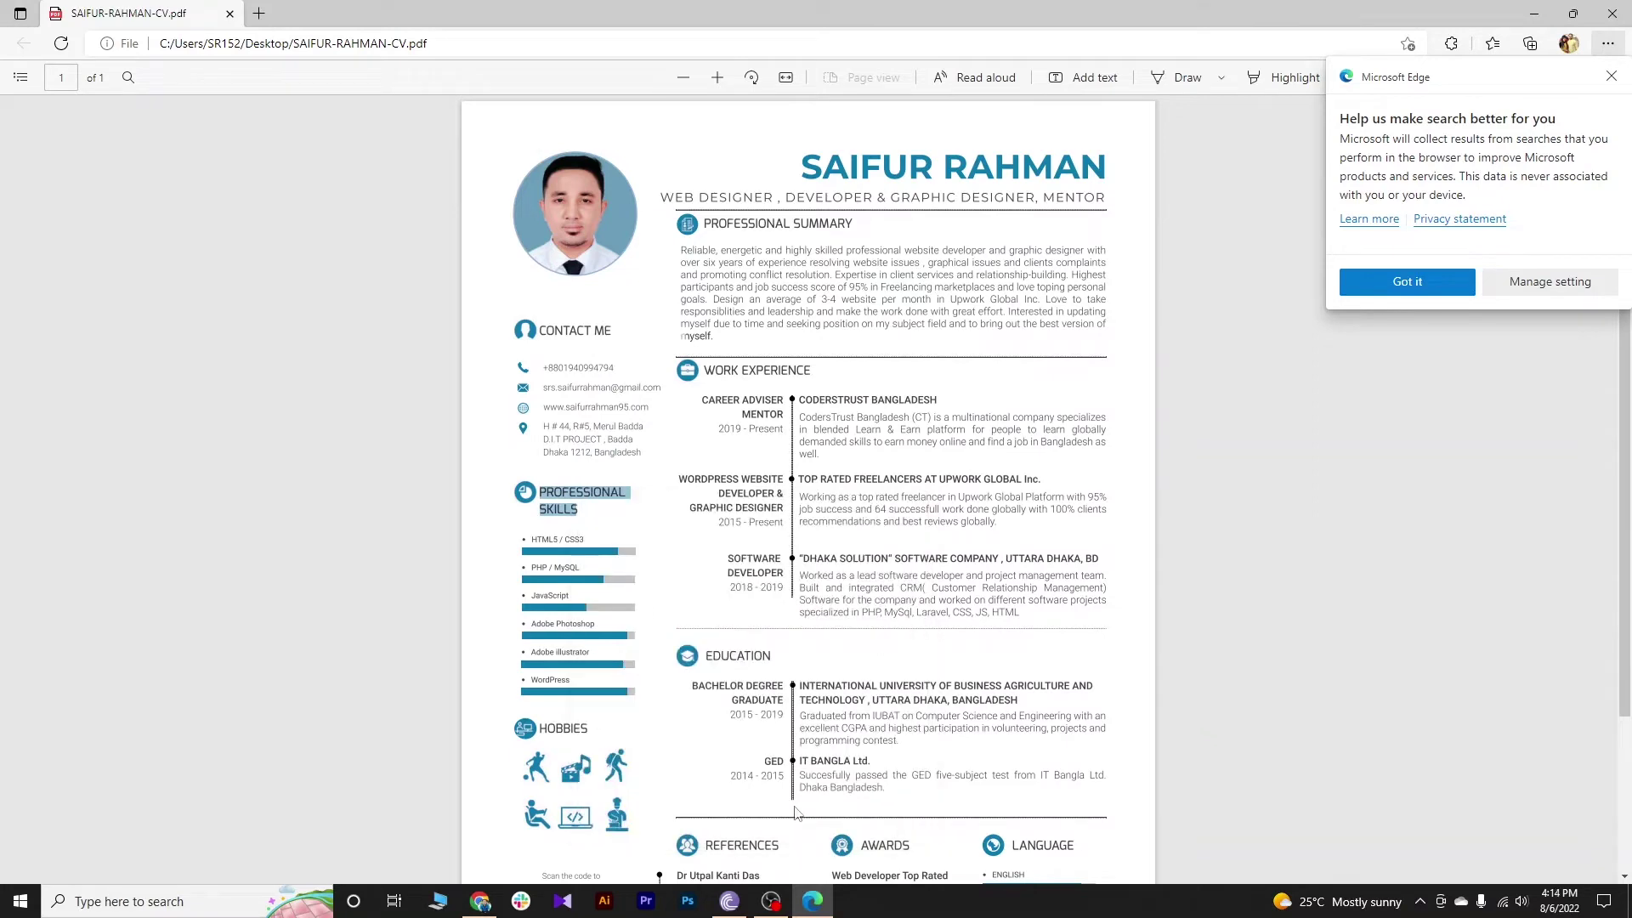
click(480, 901)
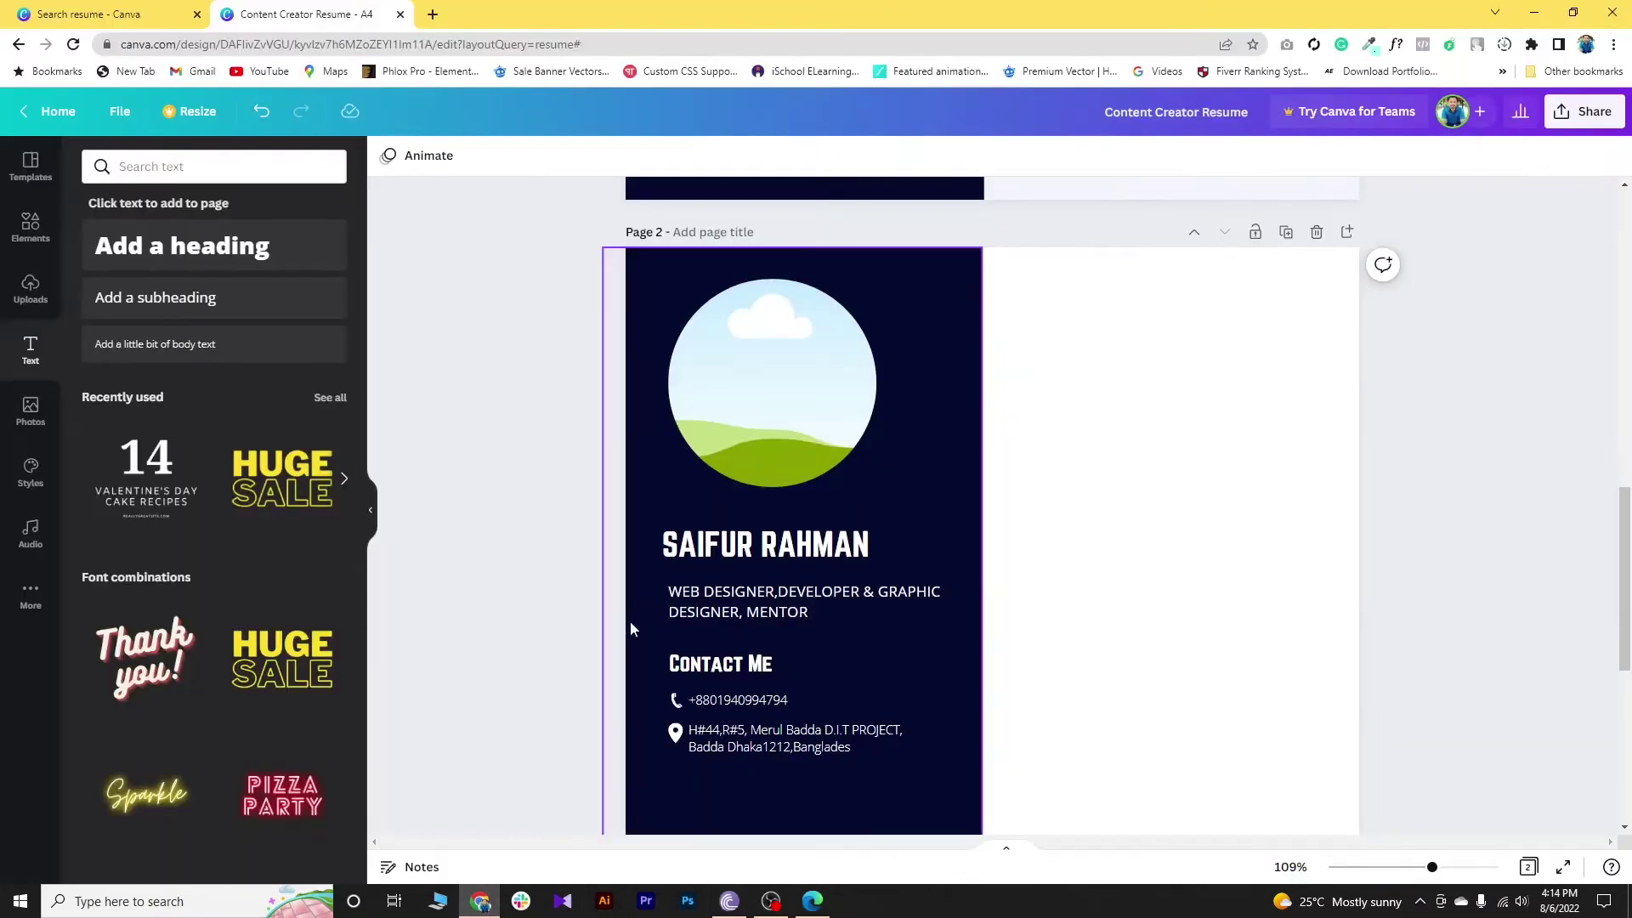
click(723, 663)
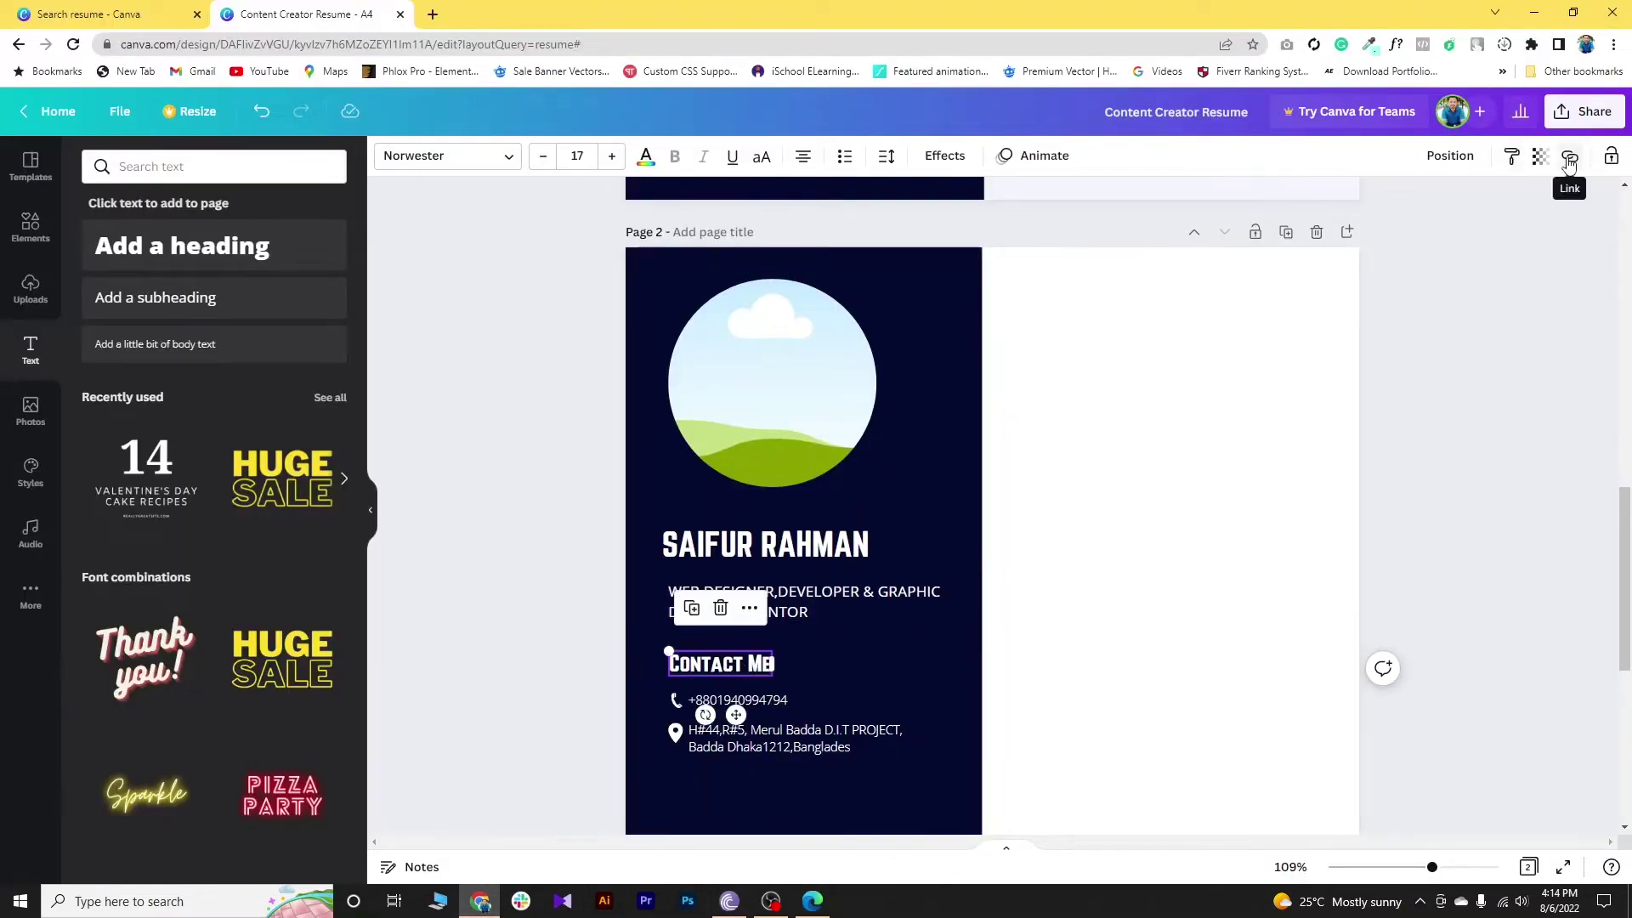
click(1569, 159)
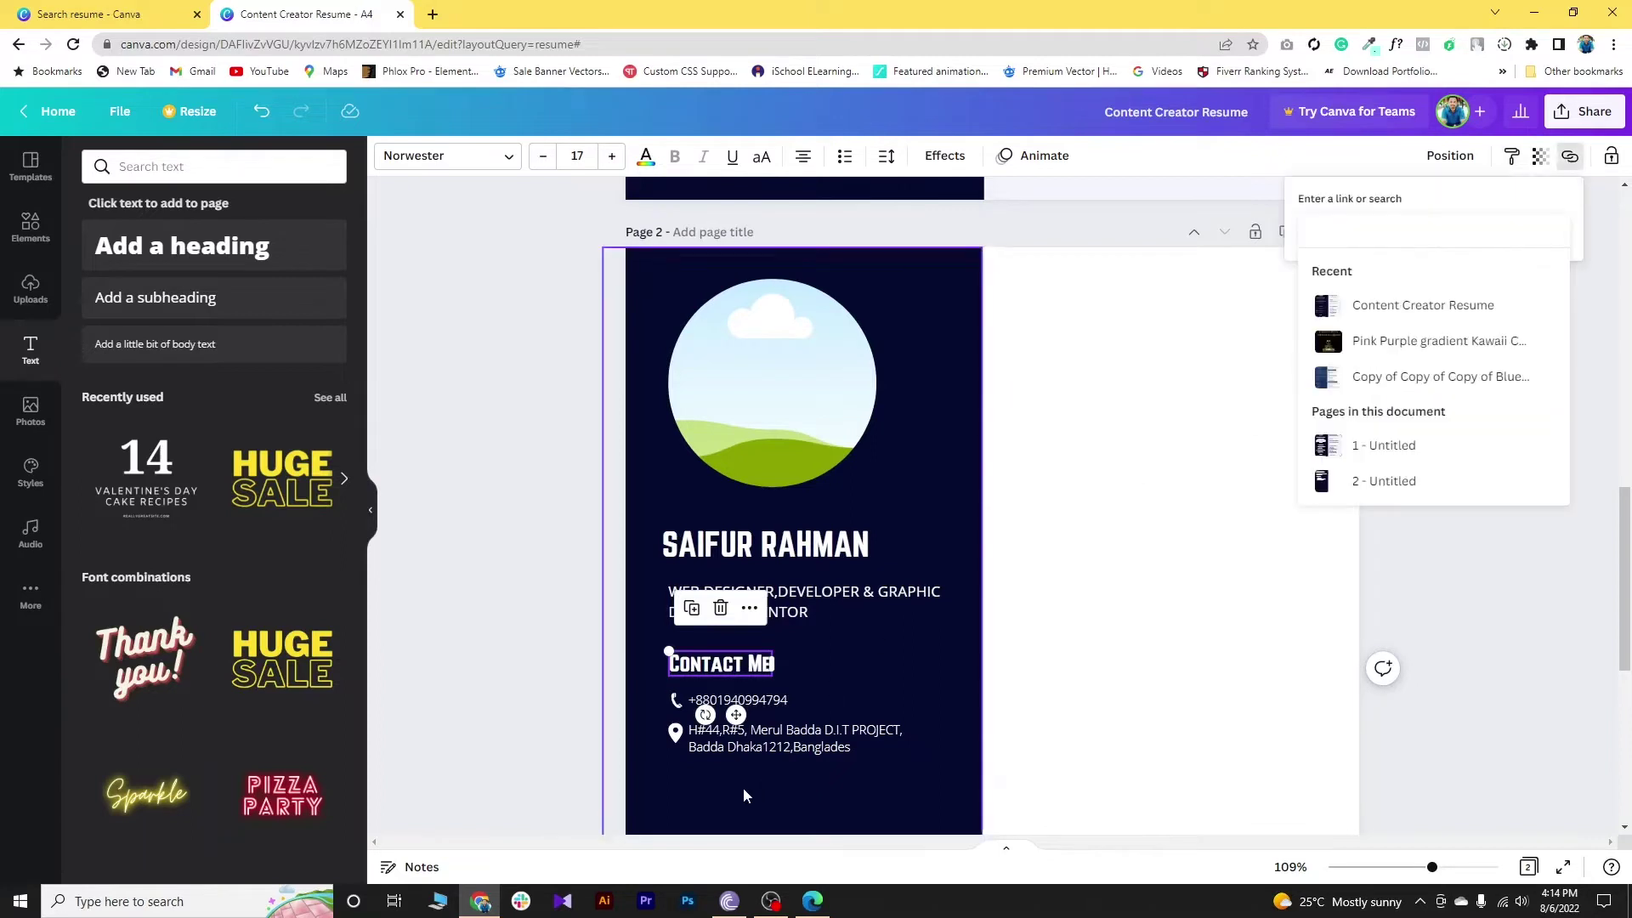
click(1309, 166)
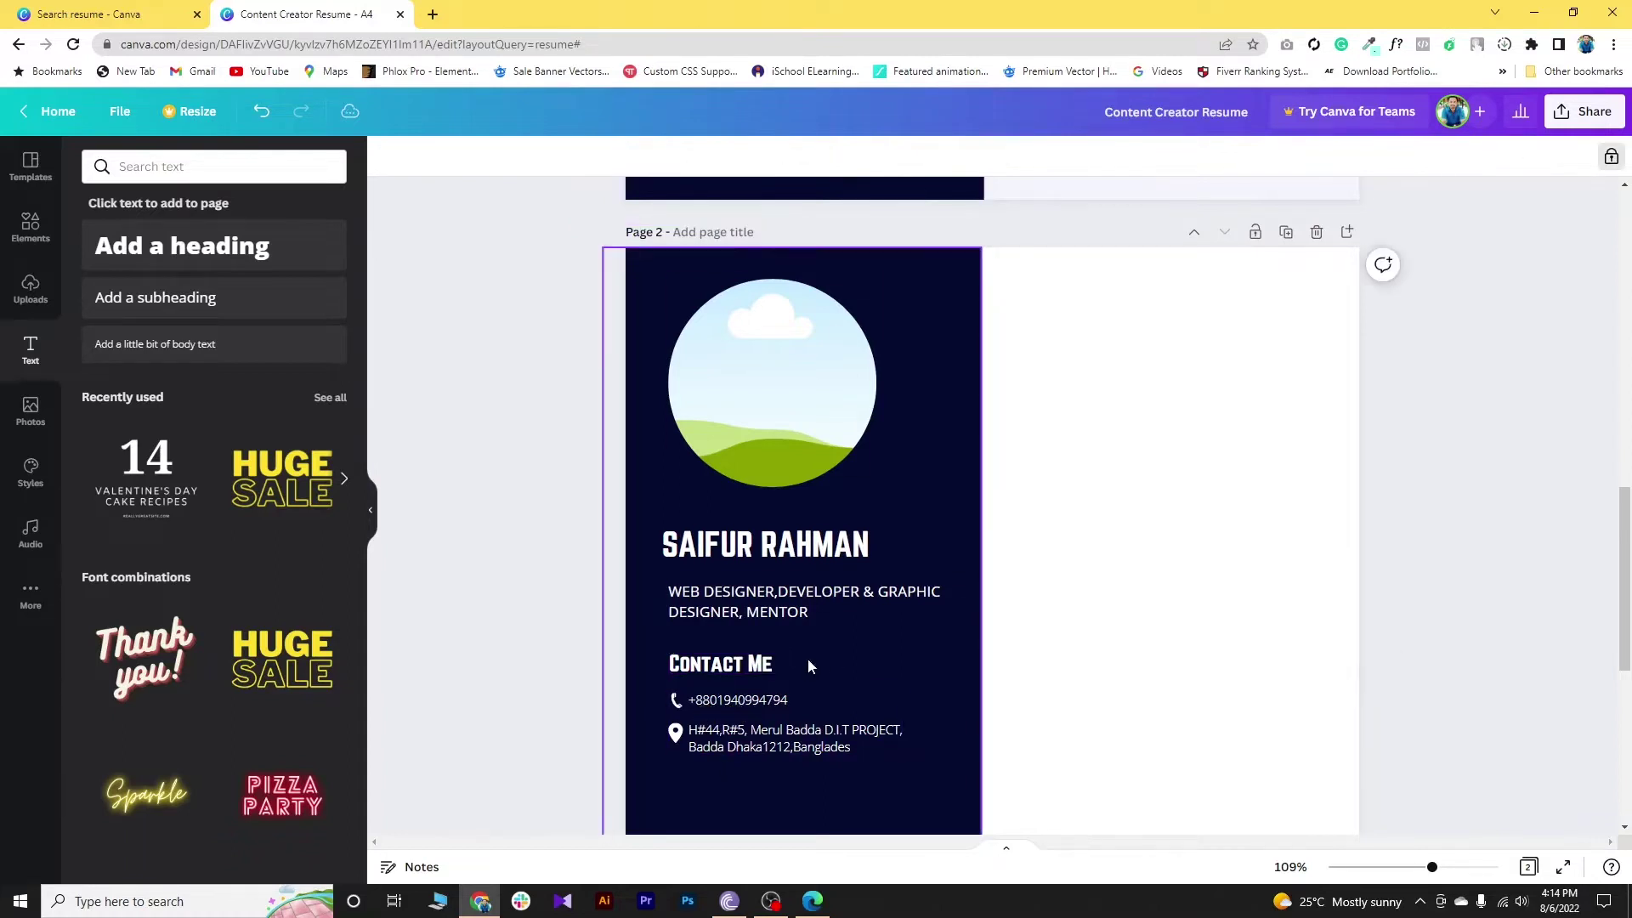
Step: Duplicate the "Contact Me" heading and place the copy below the address, aligned with the original heading
click(755, 669)
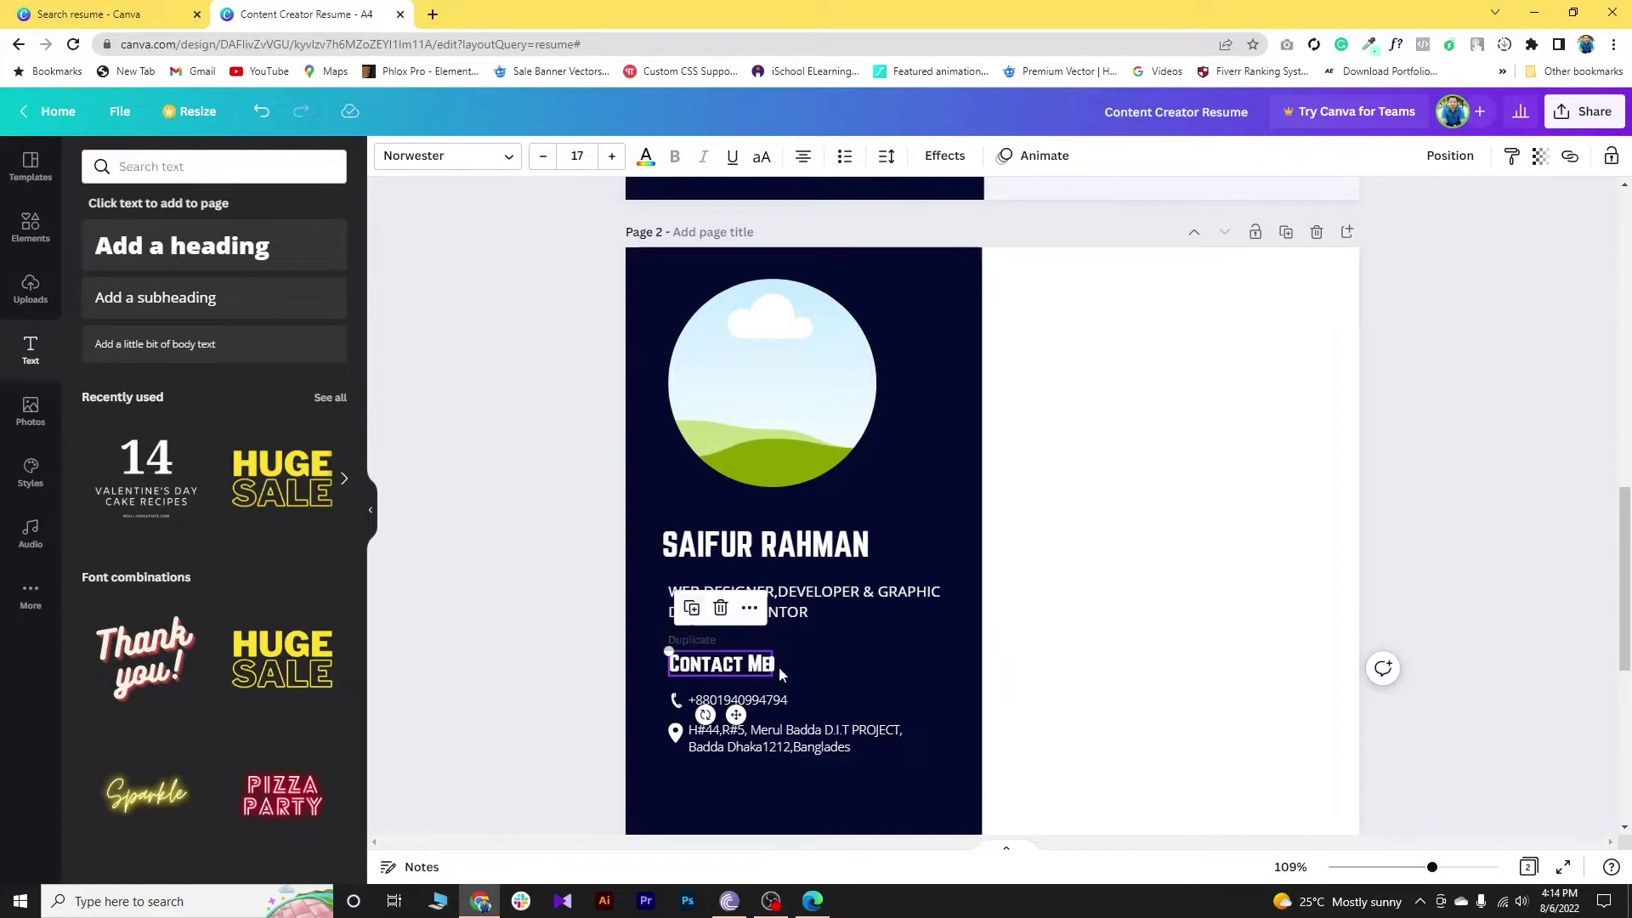
click(692, 612)
scroll(775, 348, down, 4)
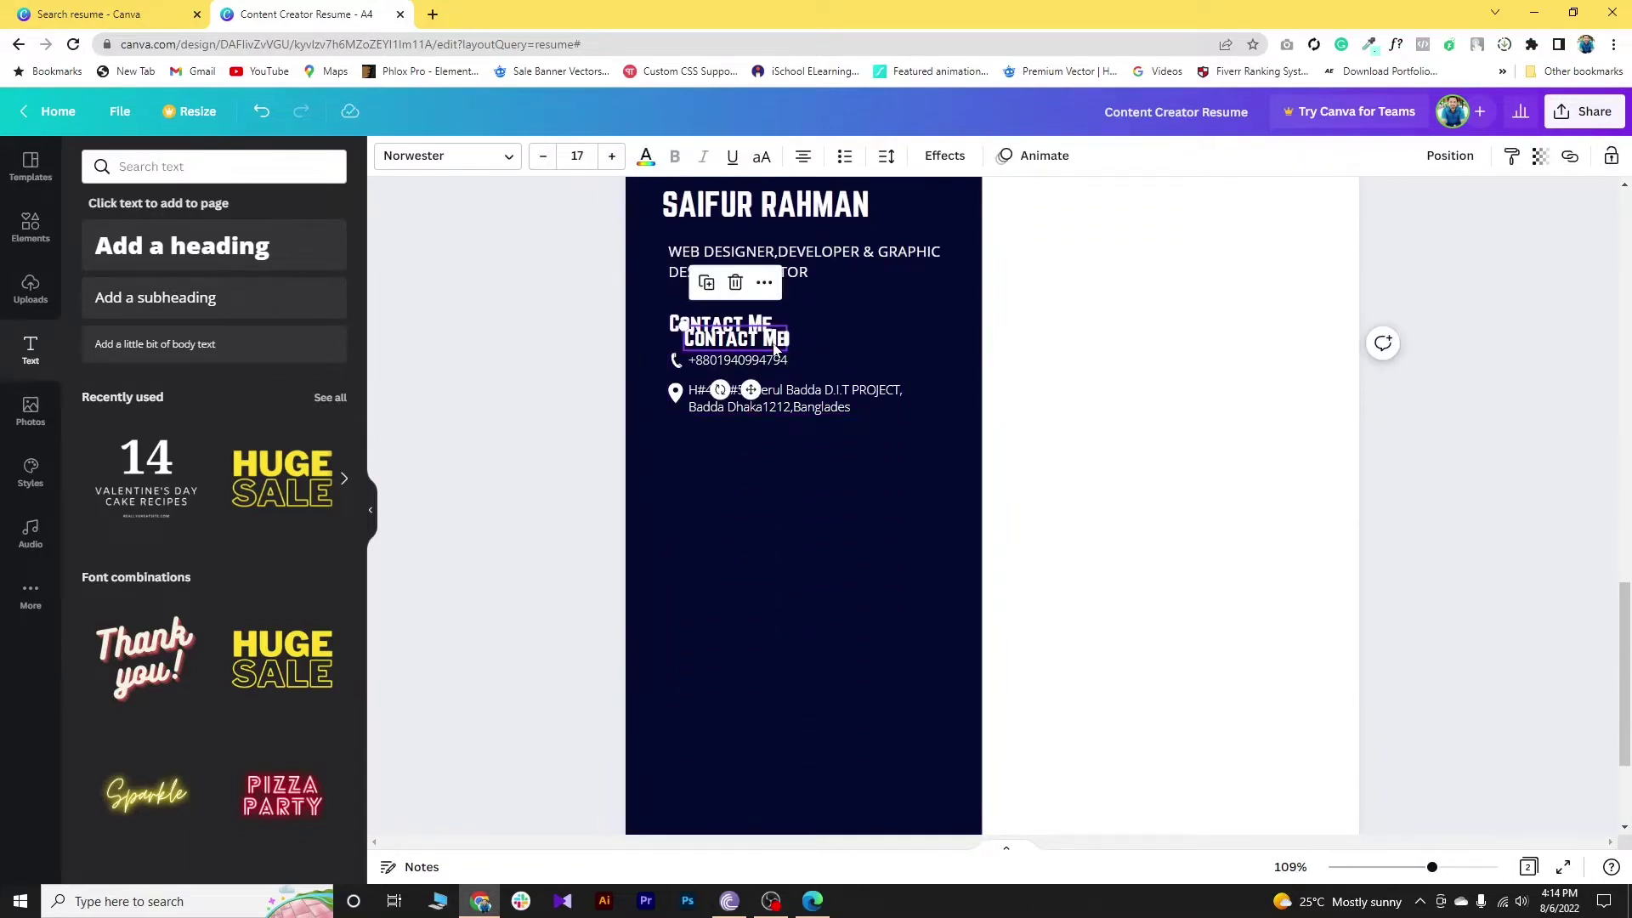
drag(776, 348, 774, 460)
Step: Replace the duplicated heading's text with the copied "PROFESSIONAL SKILL" text and left-align it with the contact section
double_click(729, 459)
click(679, 456)
right_click(761, 460)
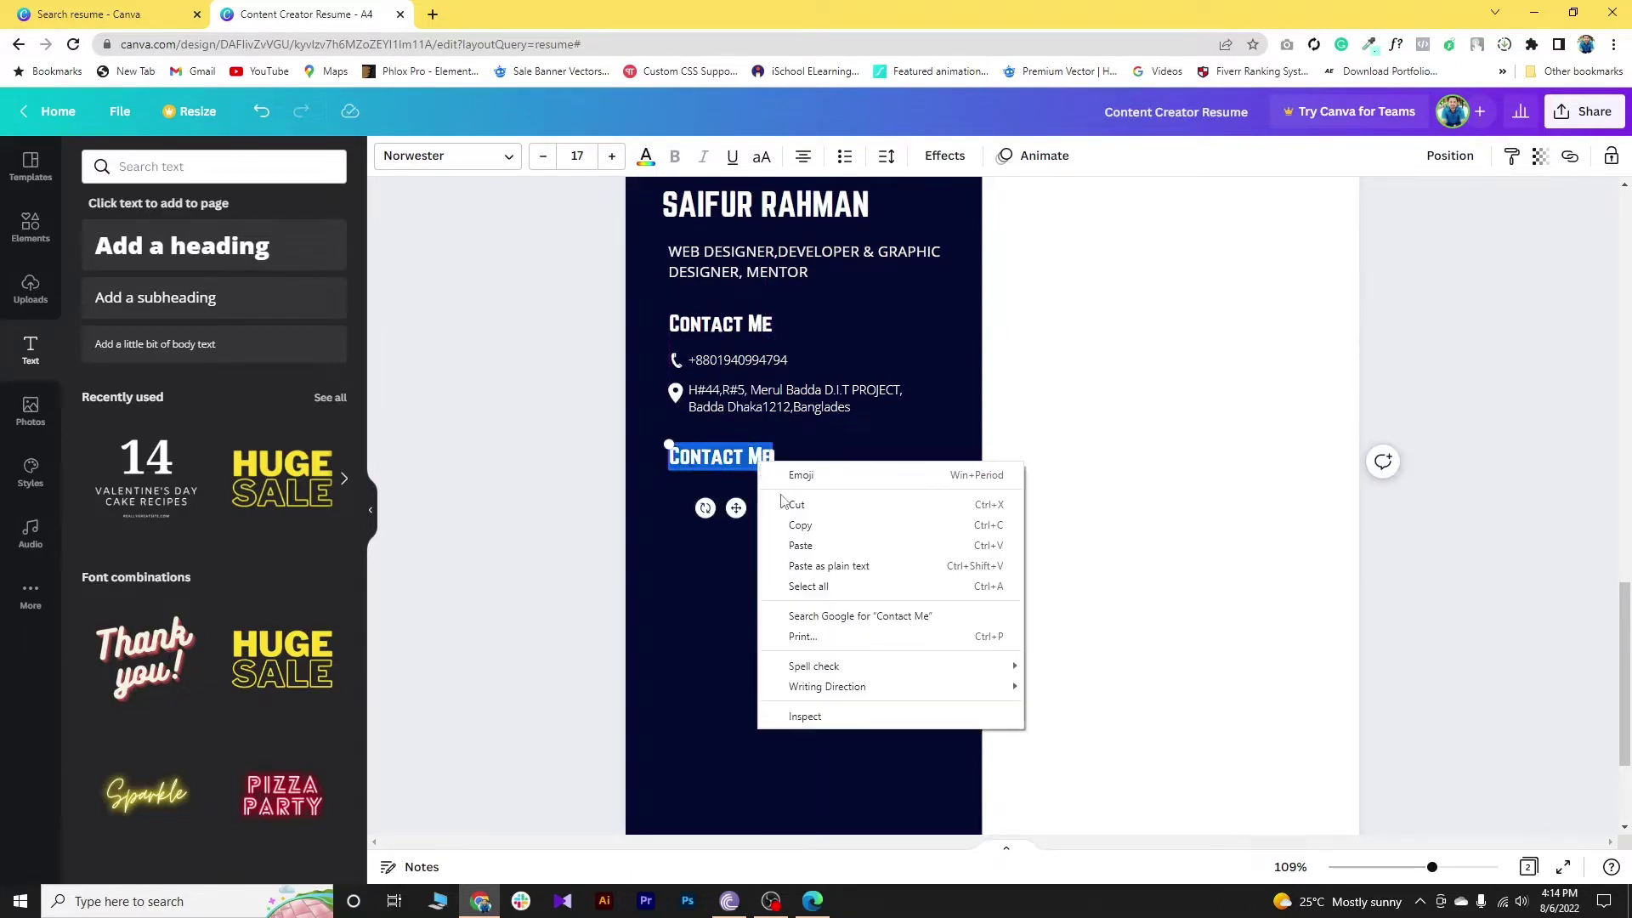
click(790, 545)
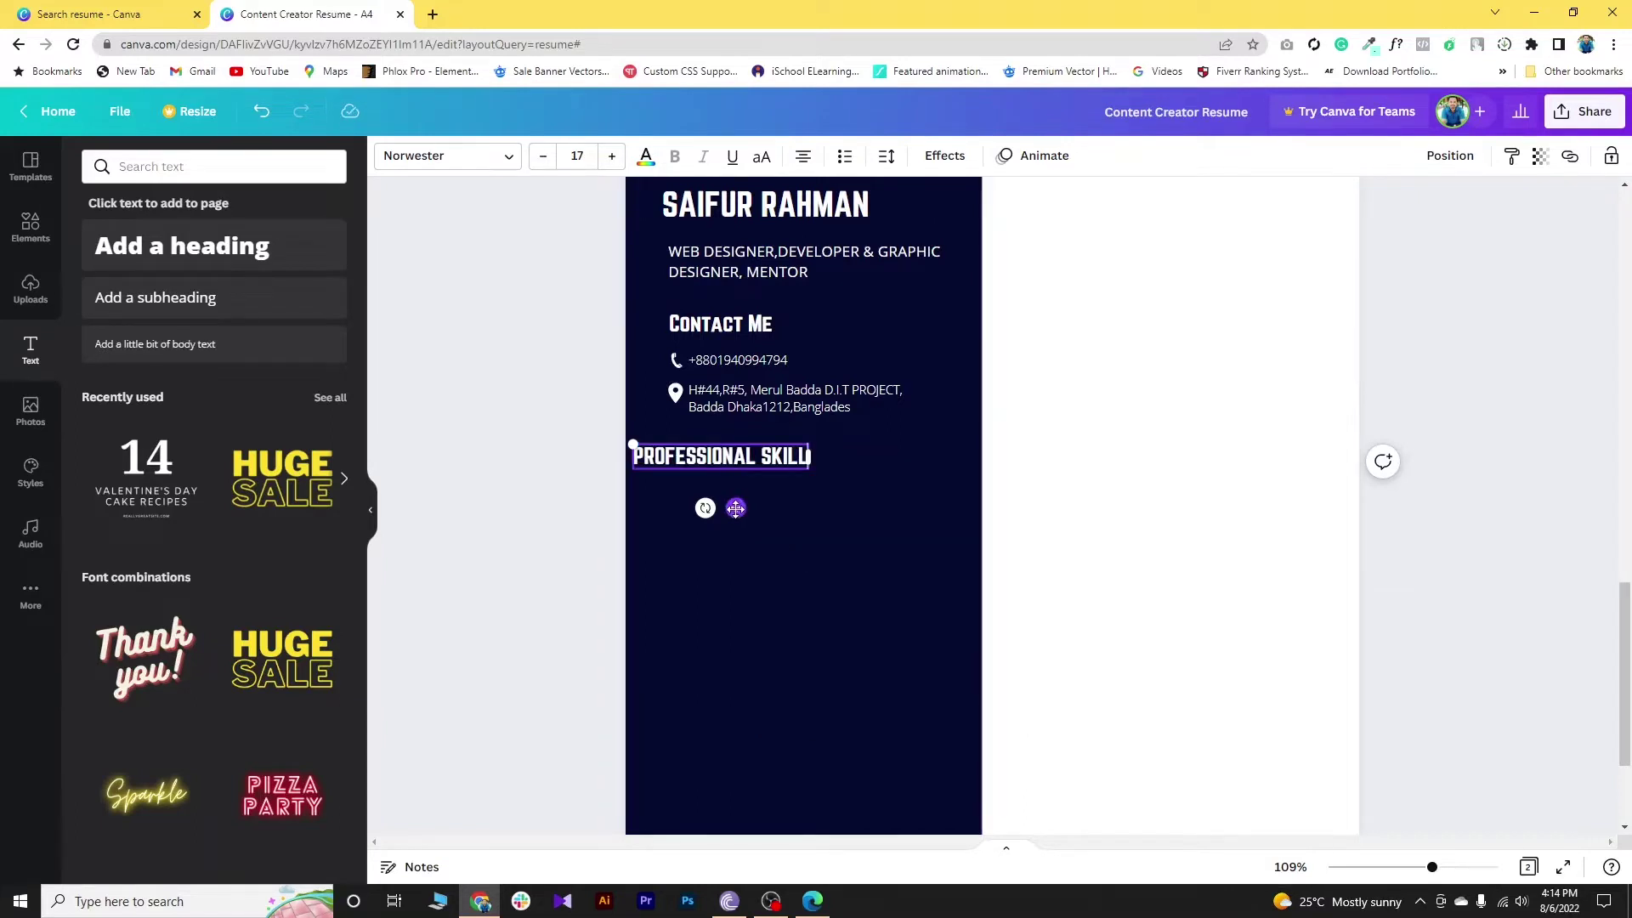
drag(736, 507, 773, 514)
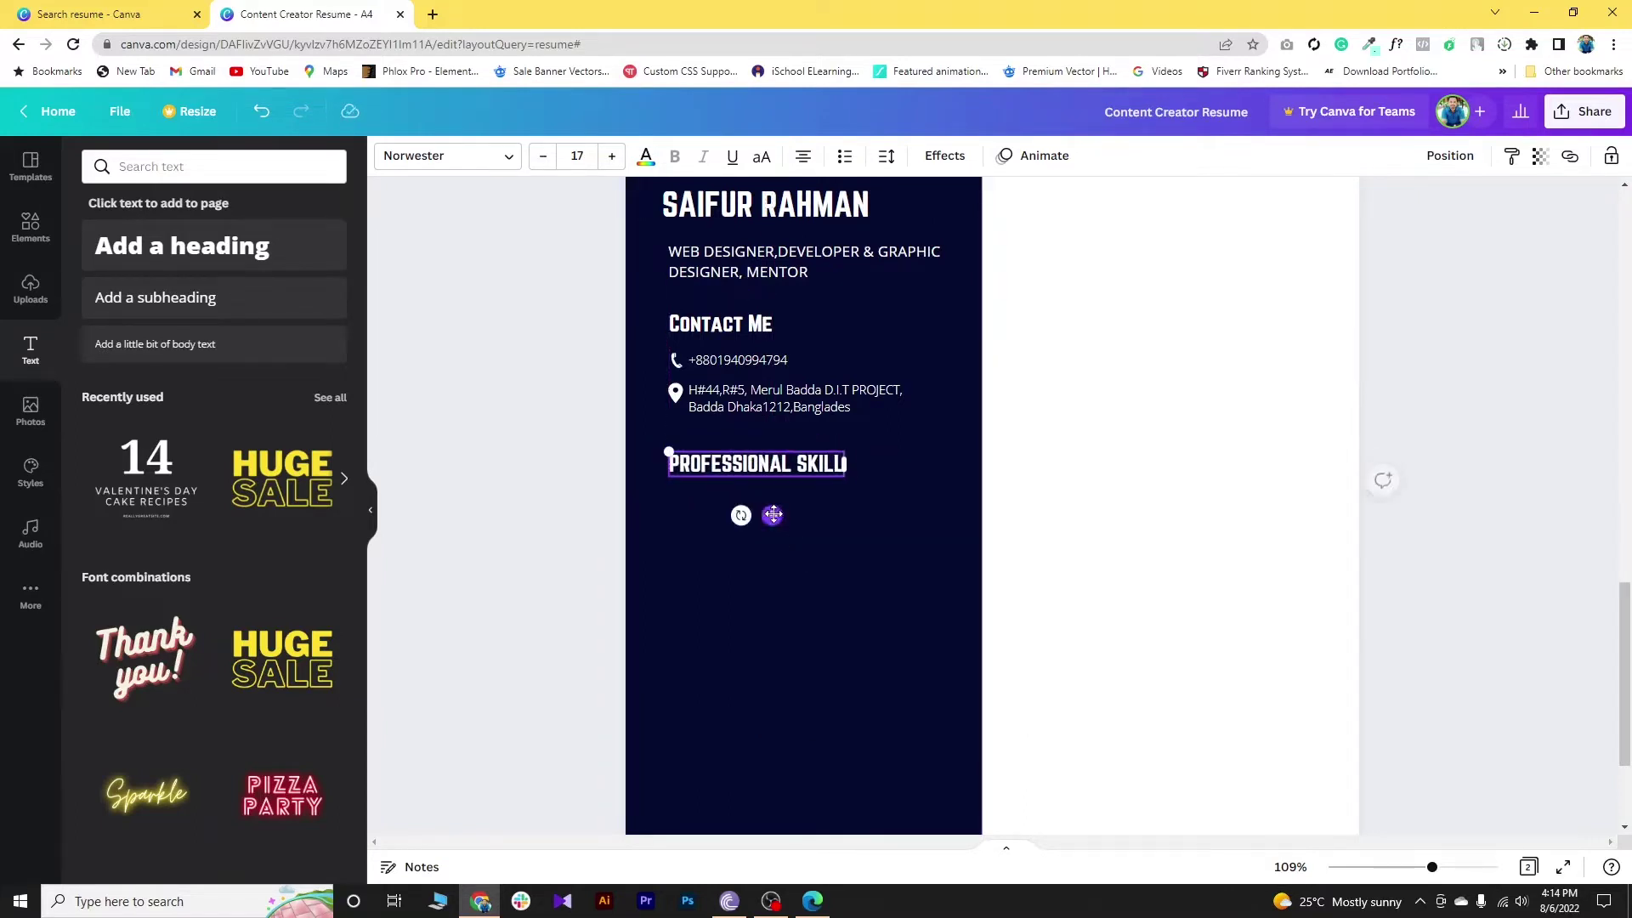
click(844, 575)
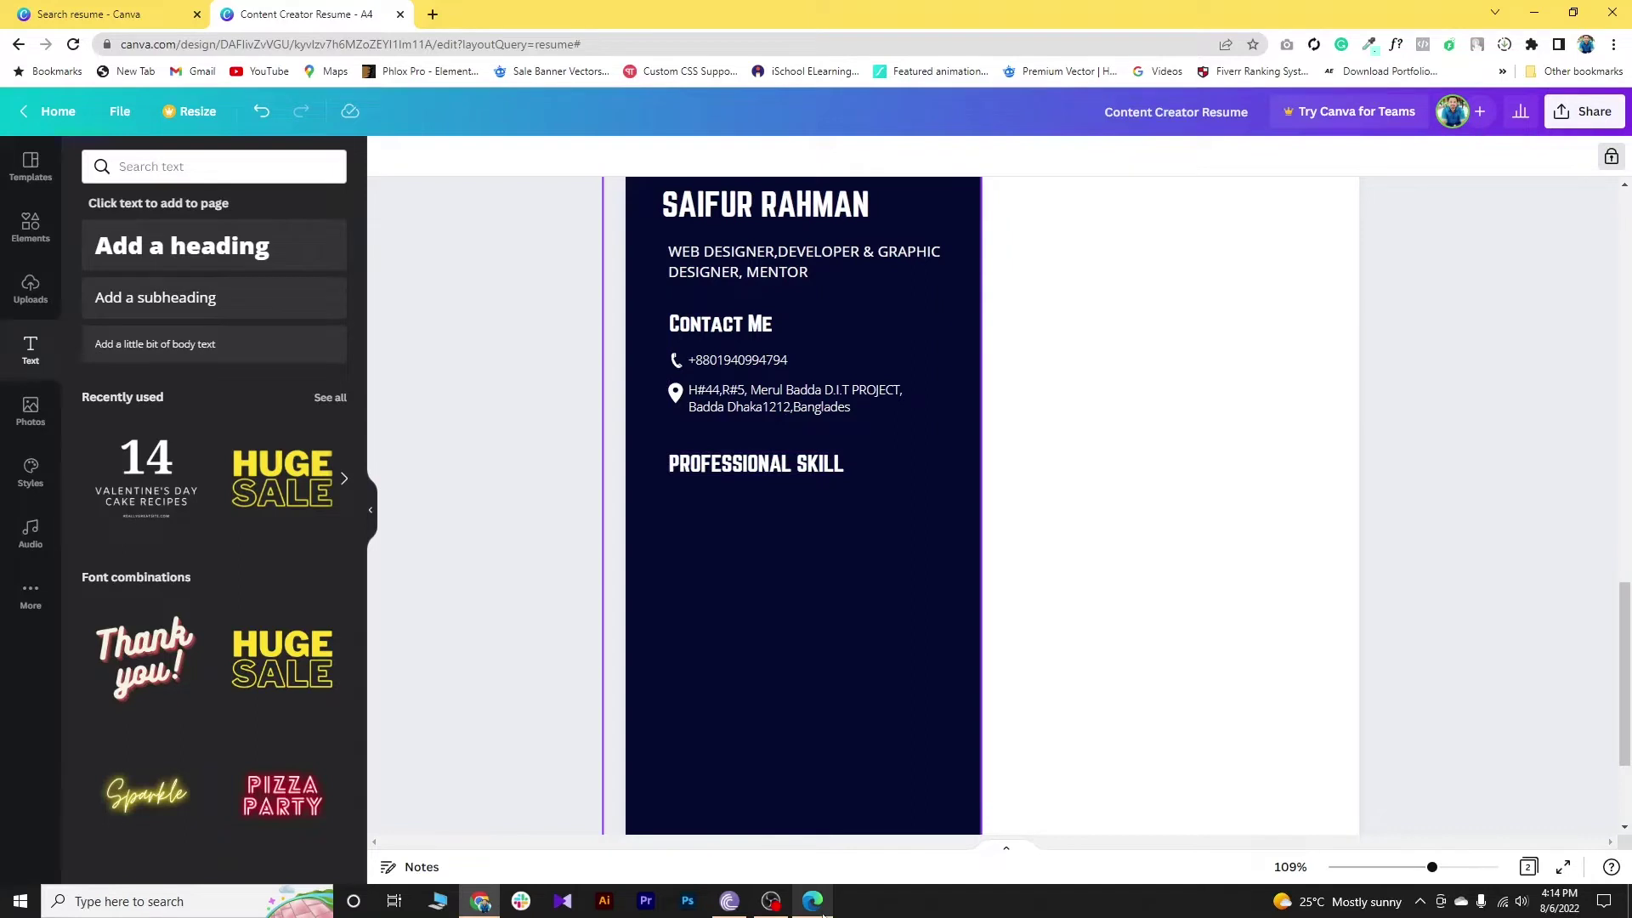
click(742, 466)
click(722, 324)
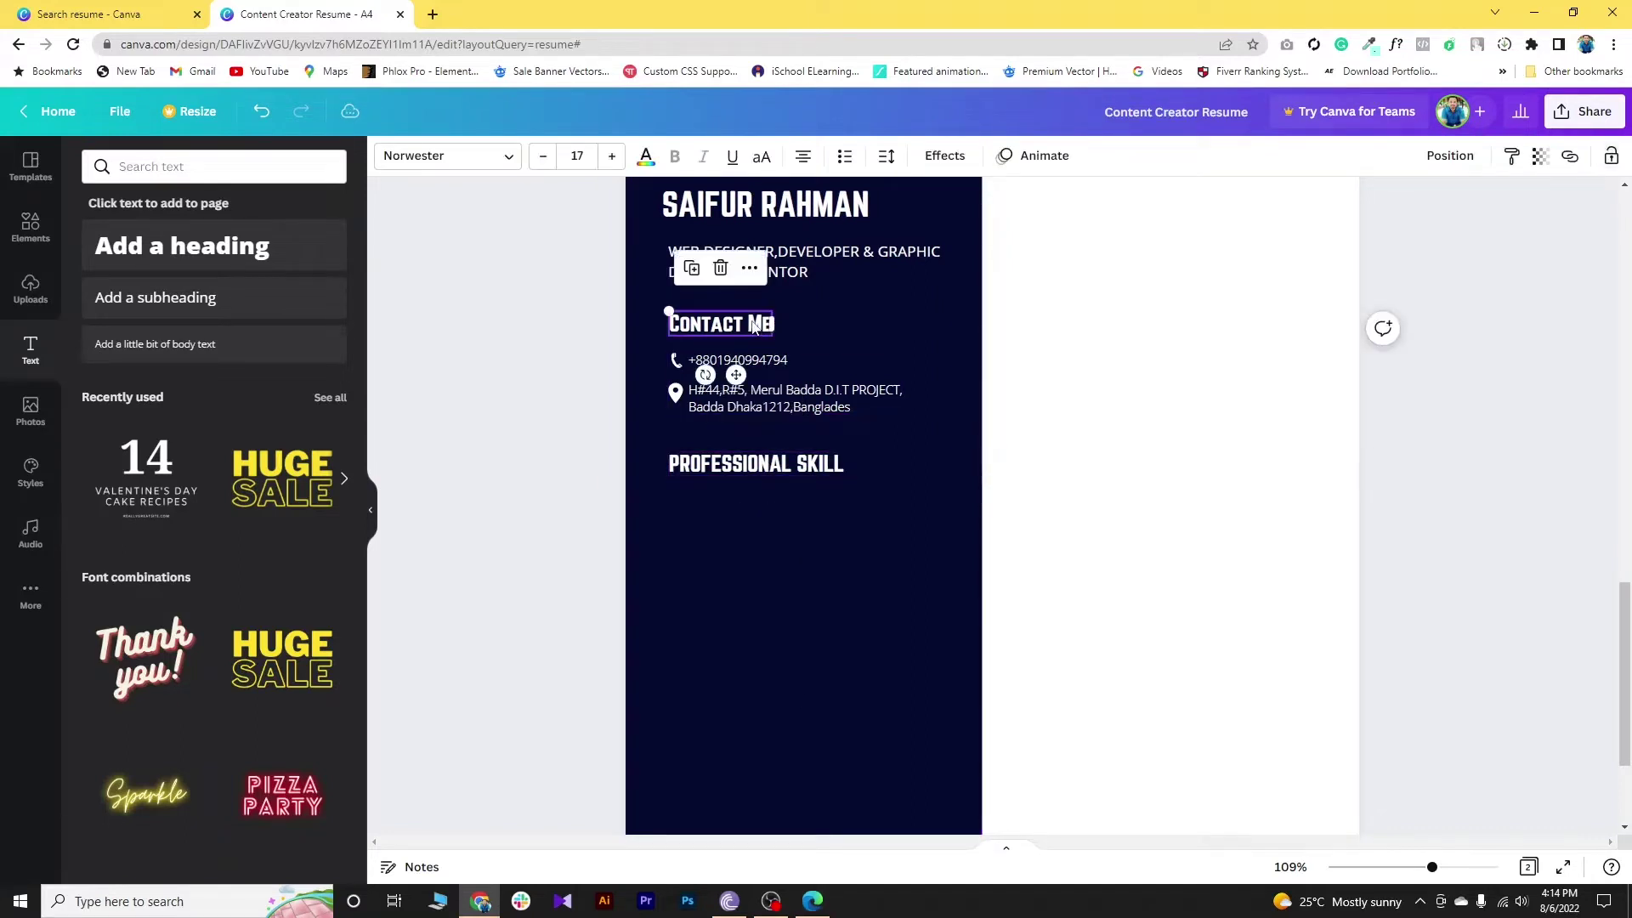
click(742, 469)
double_click(742, 469)
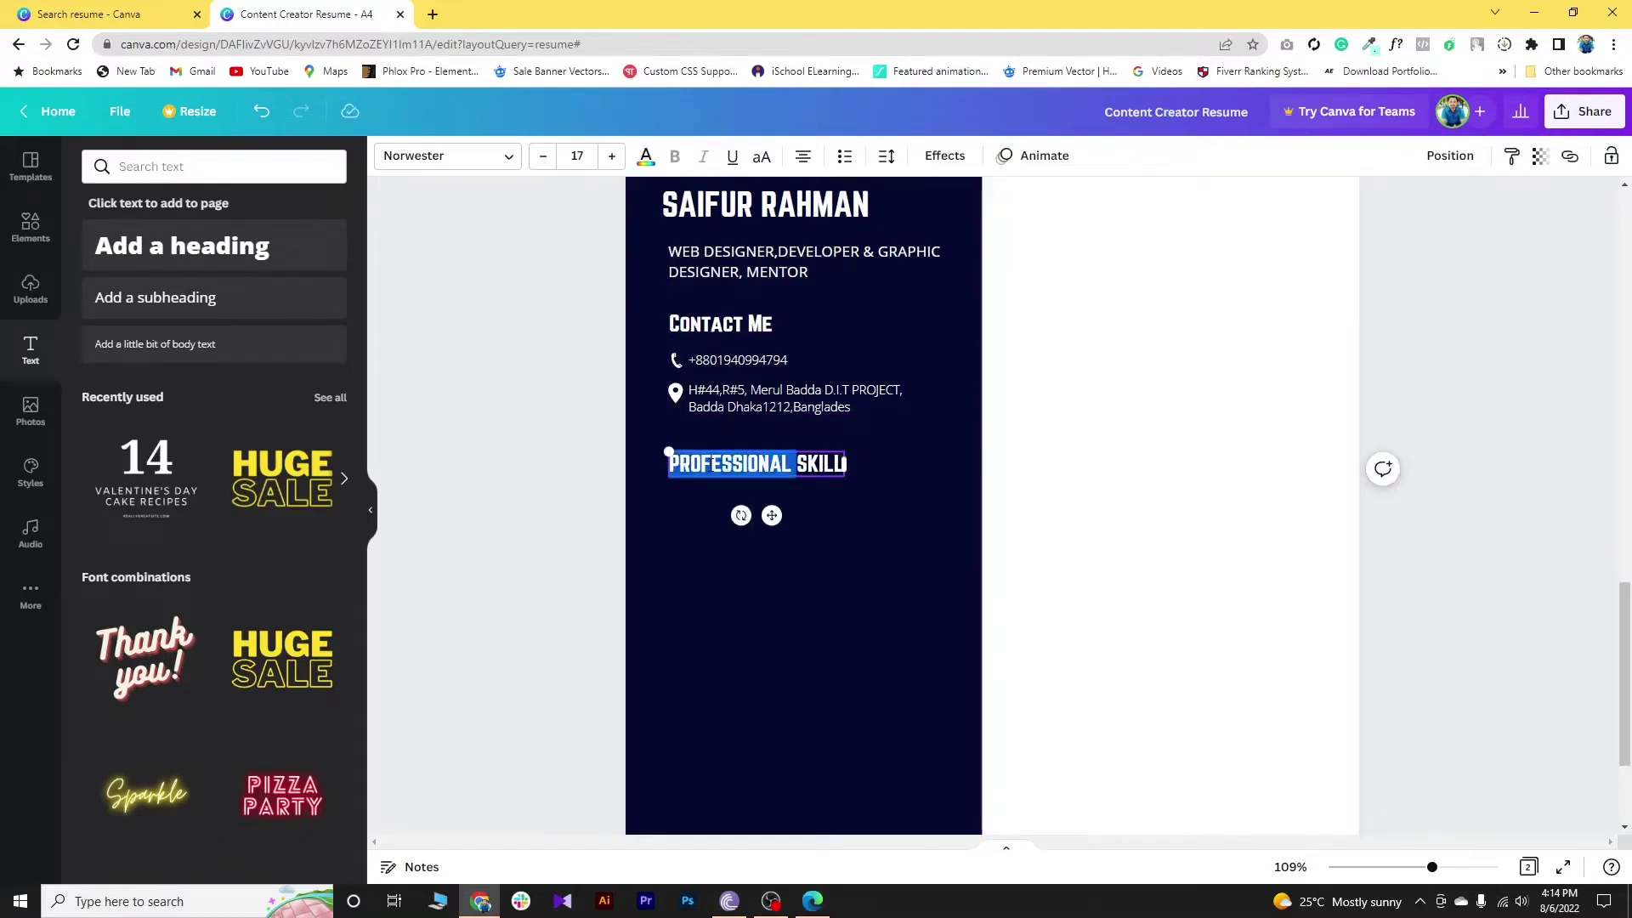
drag(685, 465, 839, 463)
Step: Set the "Contact Me" heading to uppercase and move the "PROFESSIONAL SKILL" heading slightly up towards the address
click(723, 324)
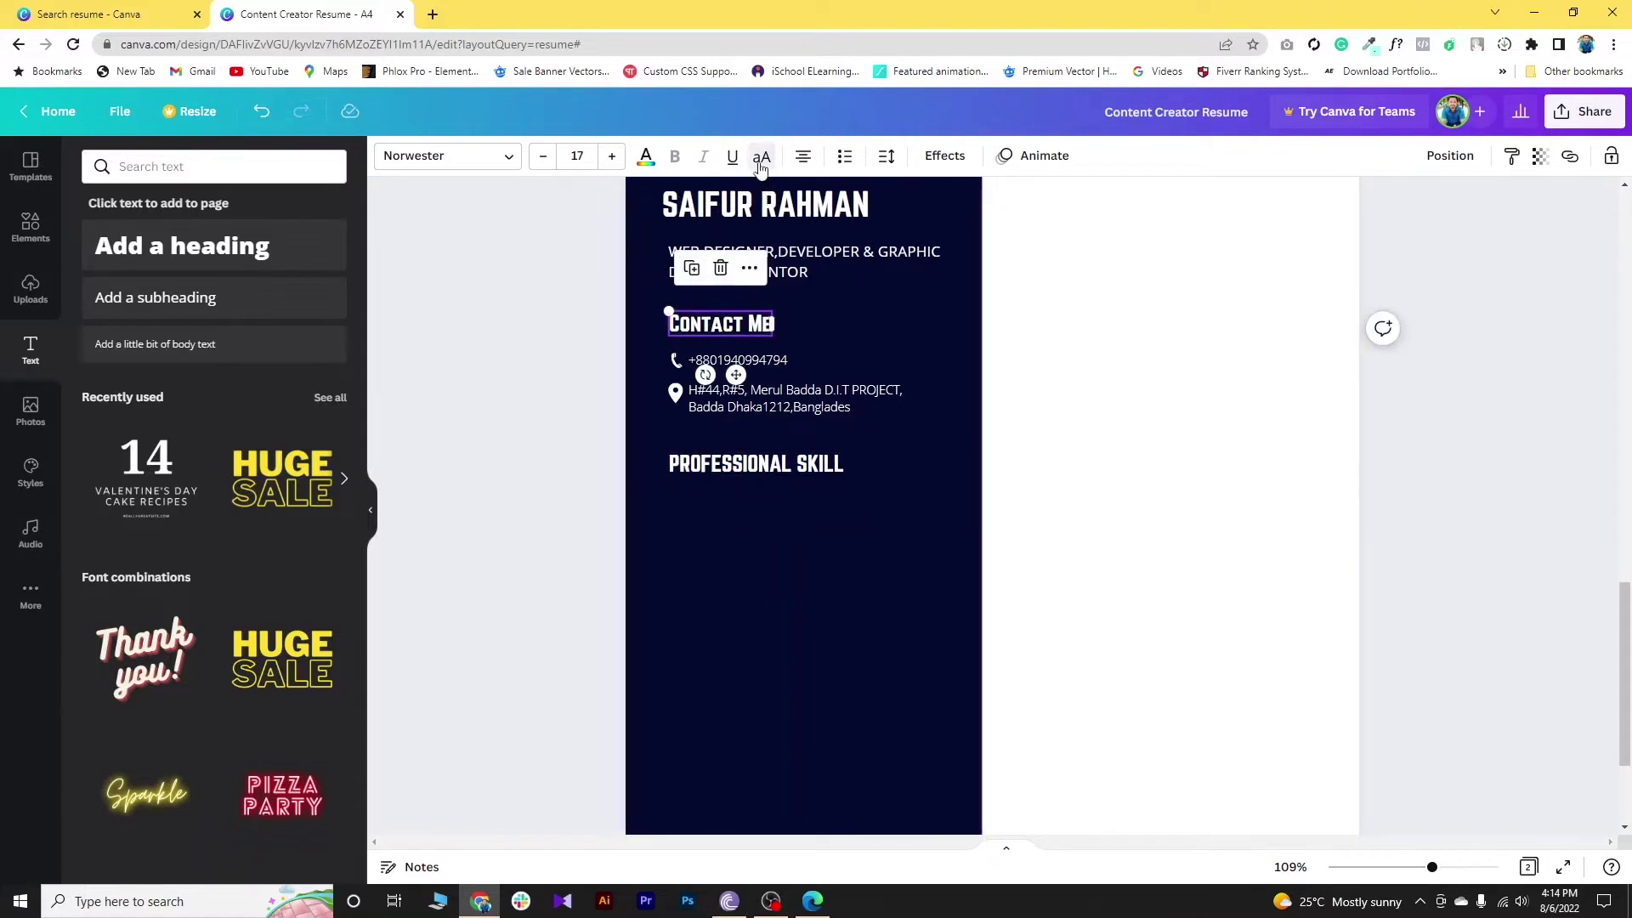
click(761, 166)
click(794, 616)
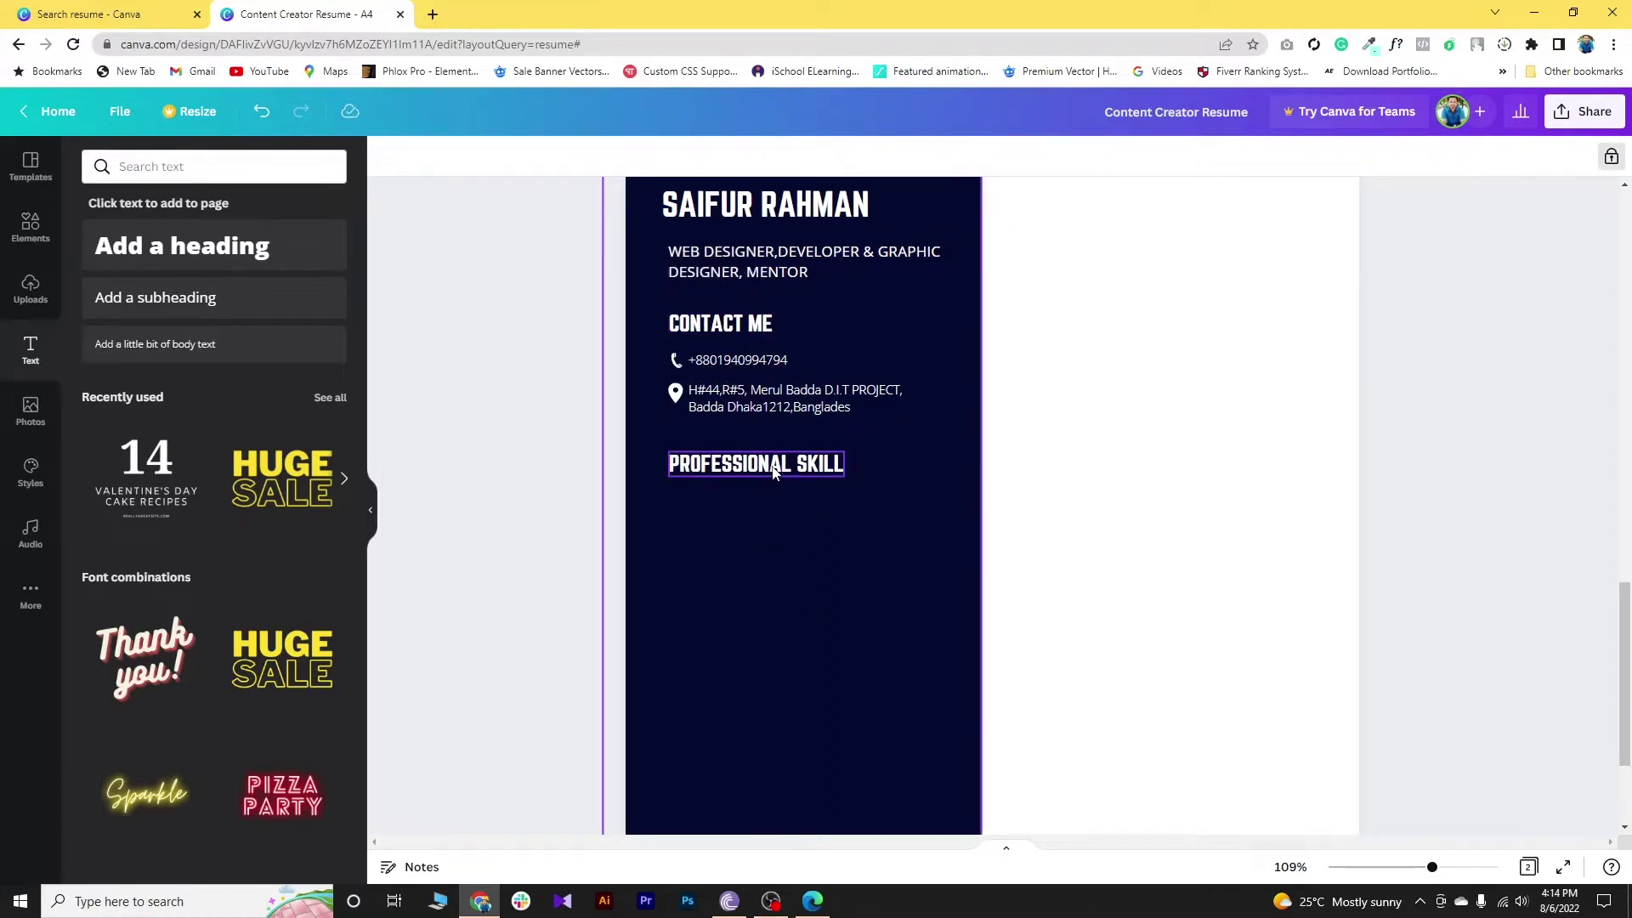
drag(774, 473, 773, 465)
click(788, 554)
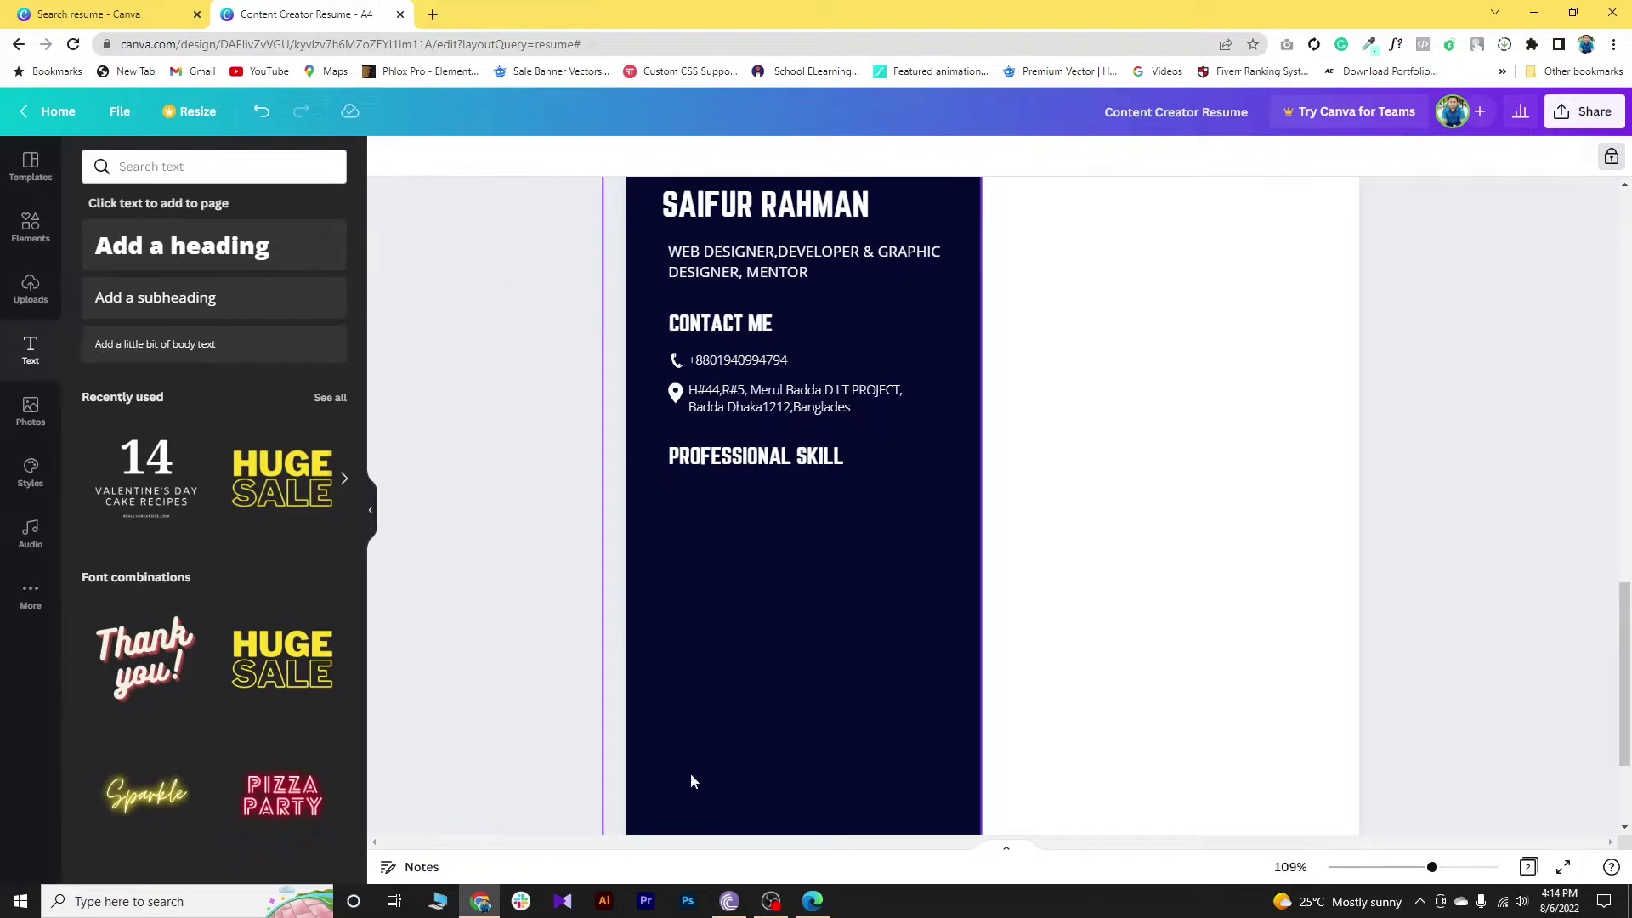
Step: Switch to the CV PDF in Microsoft Edge and copy the first skill, "HTML5 / CSS3"
click(816, 906)
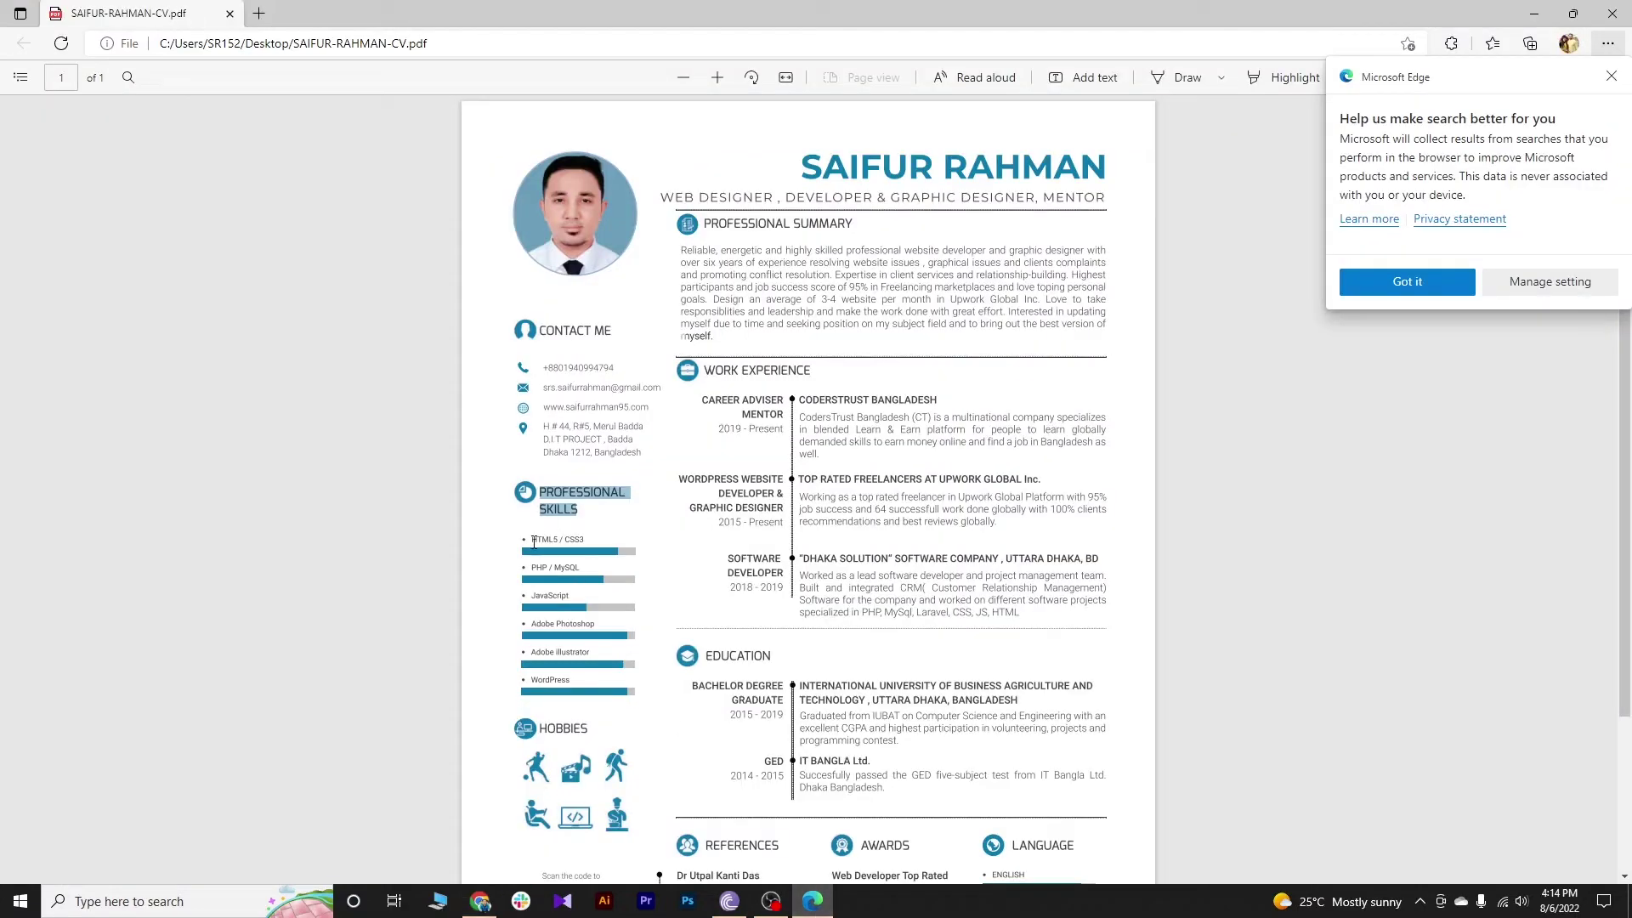
drag(534, 542, 584, 567)
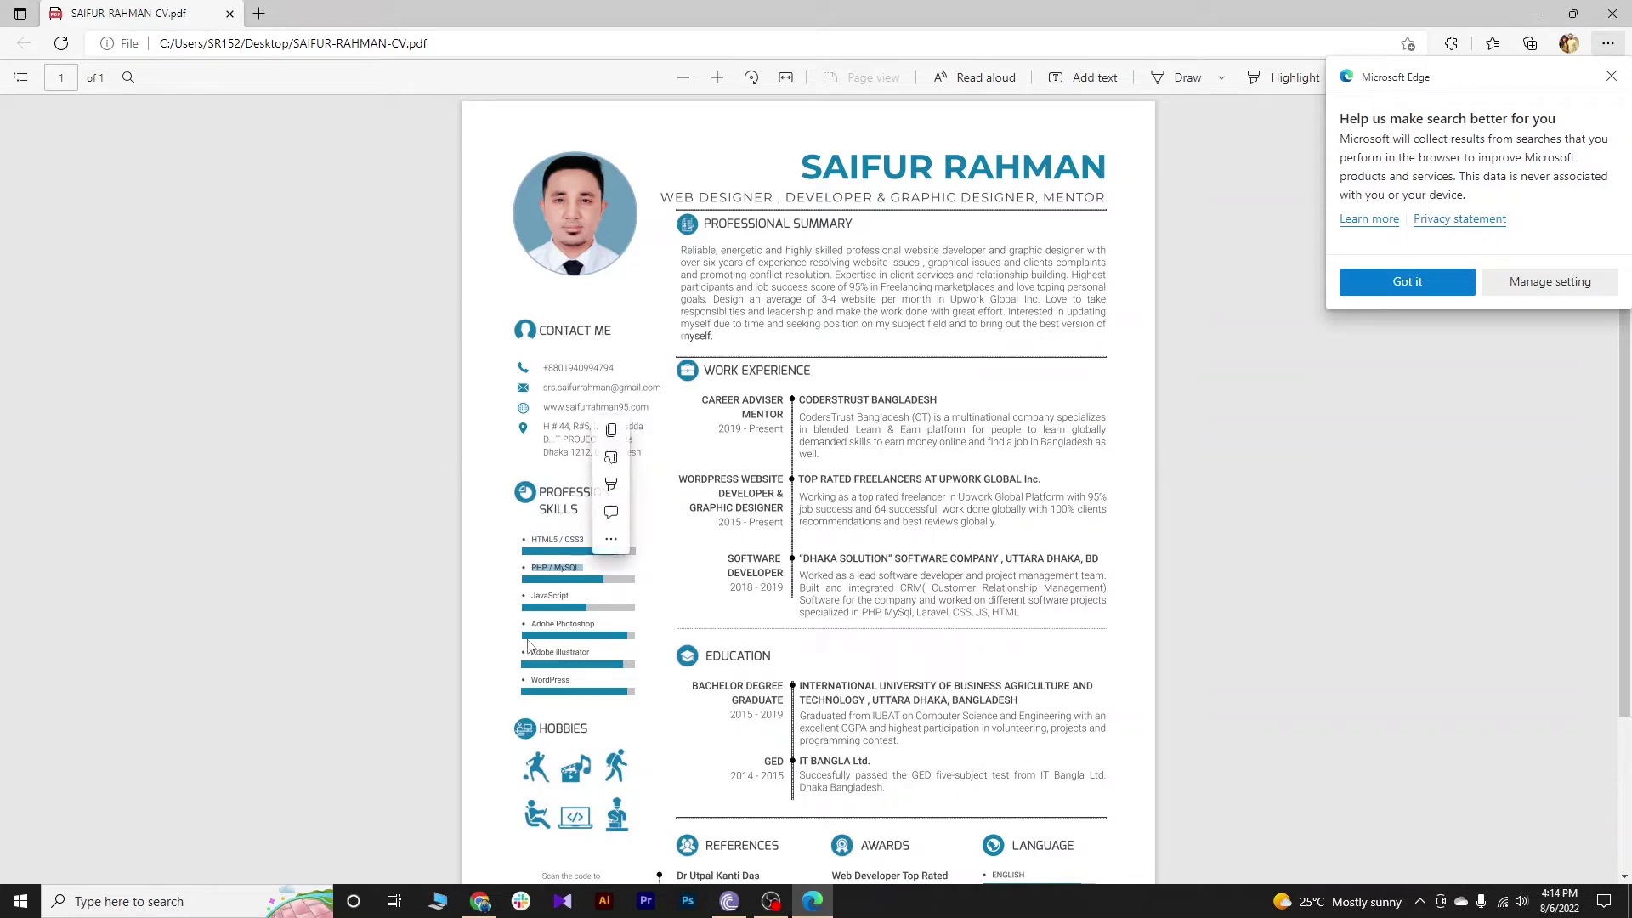
click(534, 541)
right_click(584, 544)
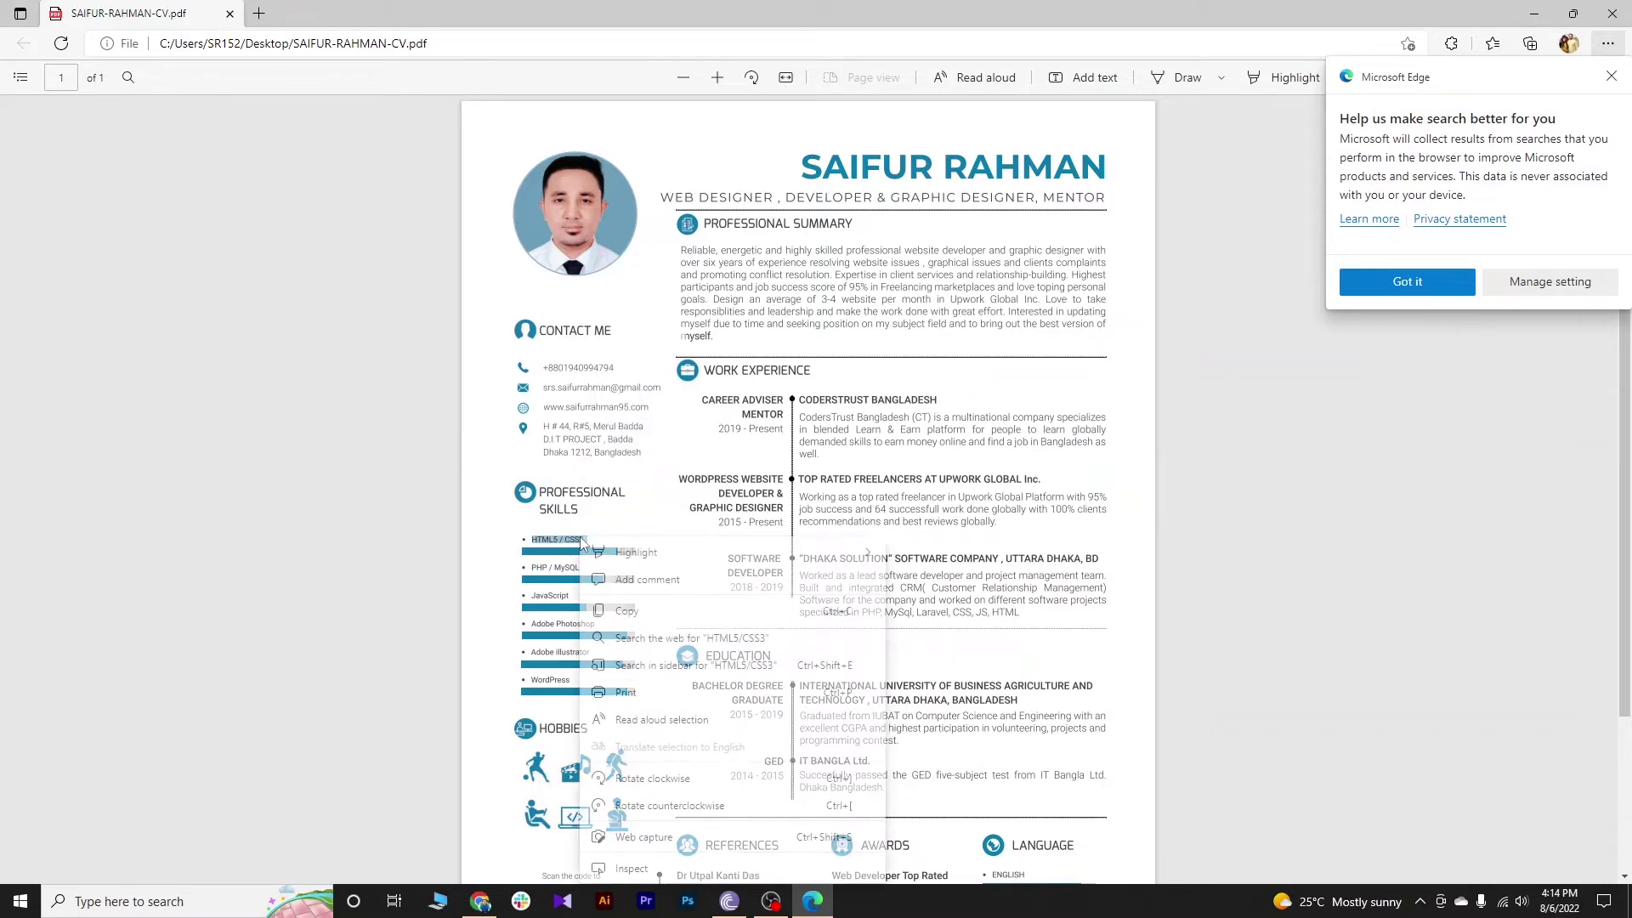
click(633, 614)
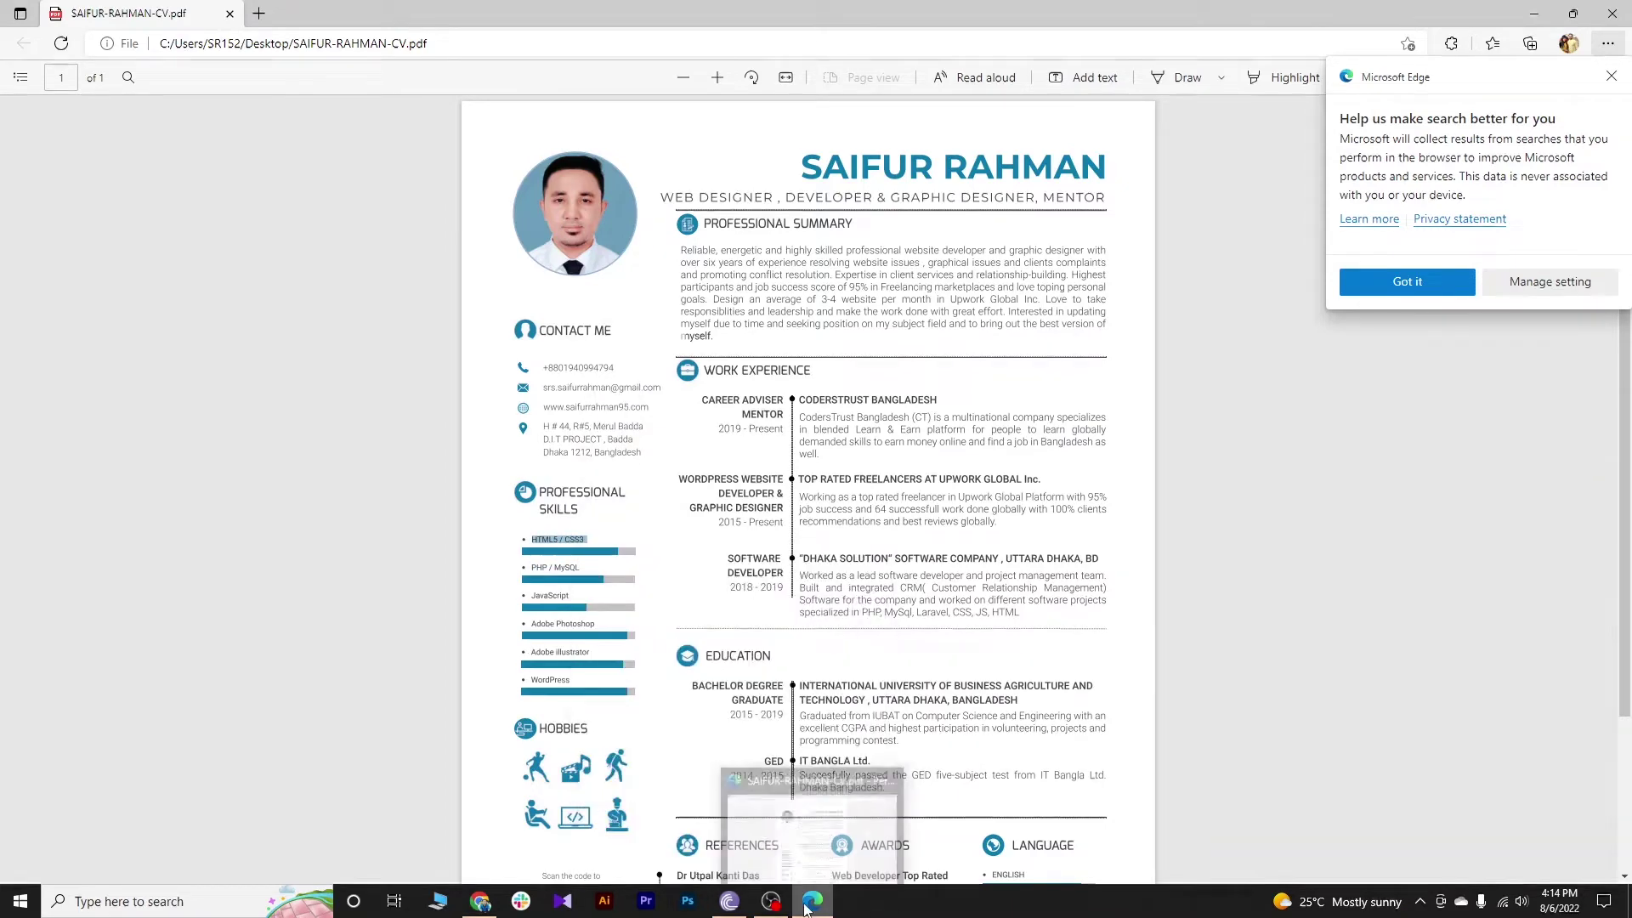
Step: Switch back to the Canva resume and ungroup the phone and address block under "CONTACT ME"
click(491, 906)
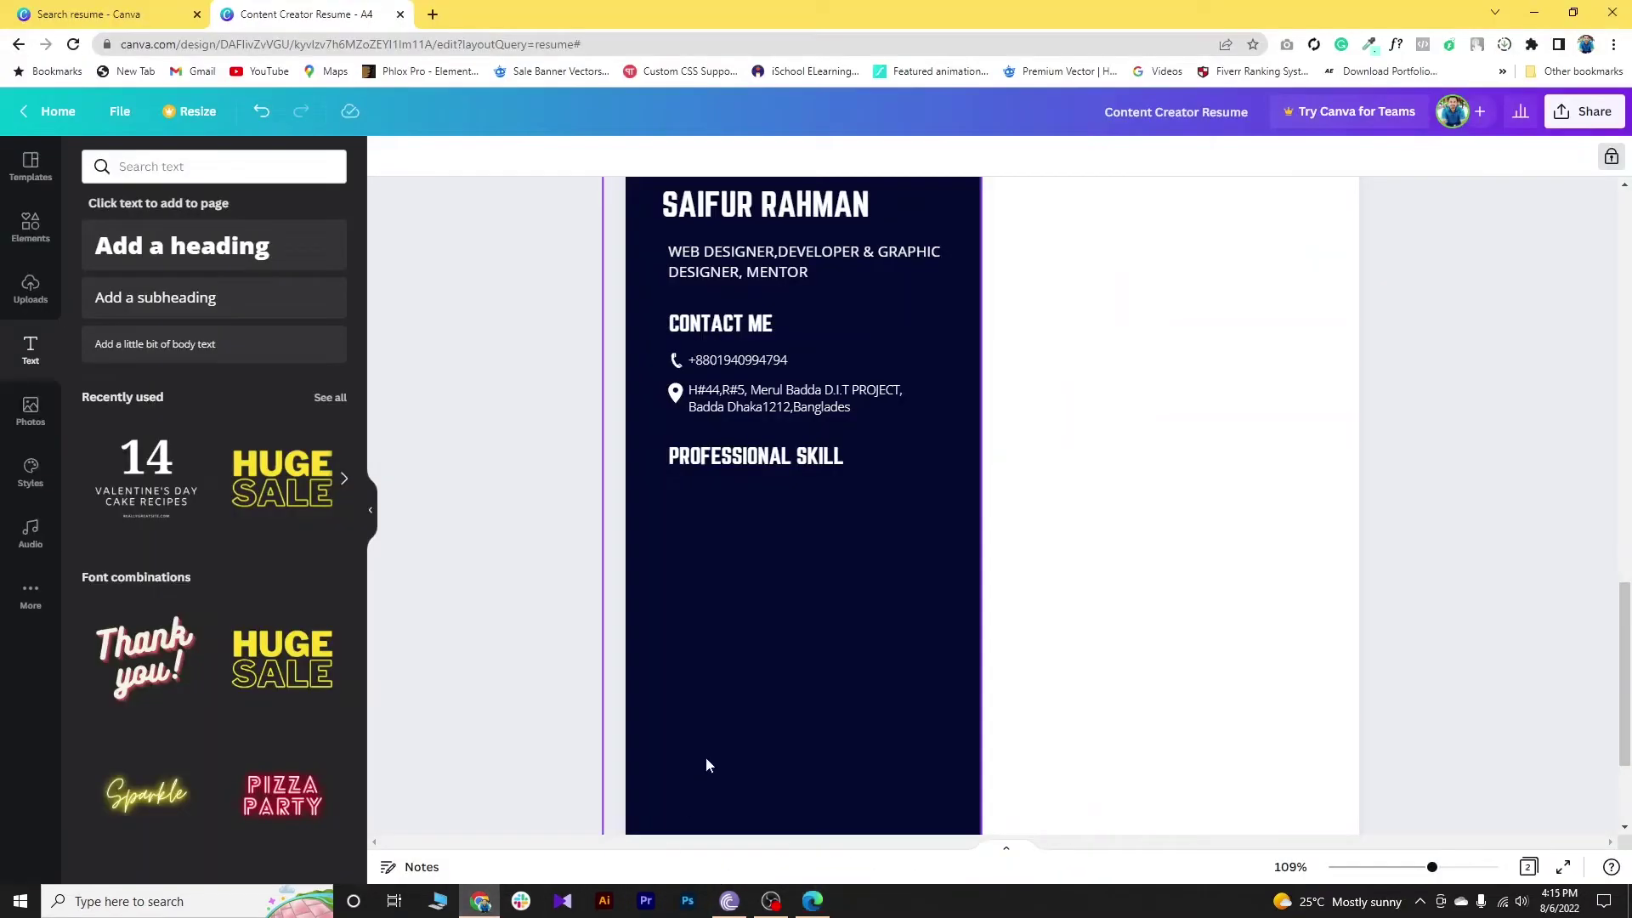
click(756, 365)
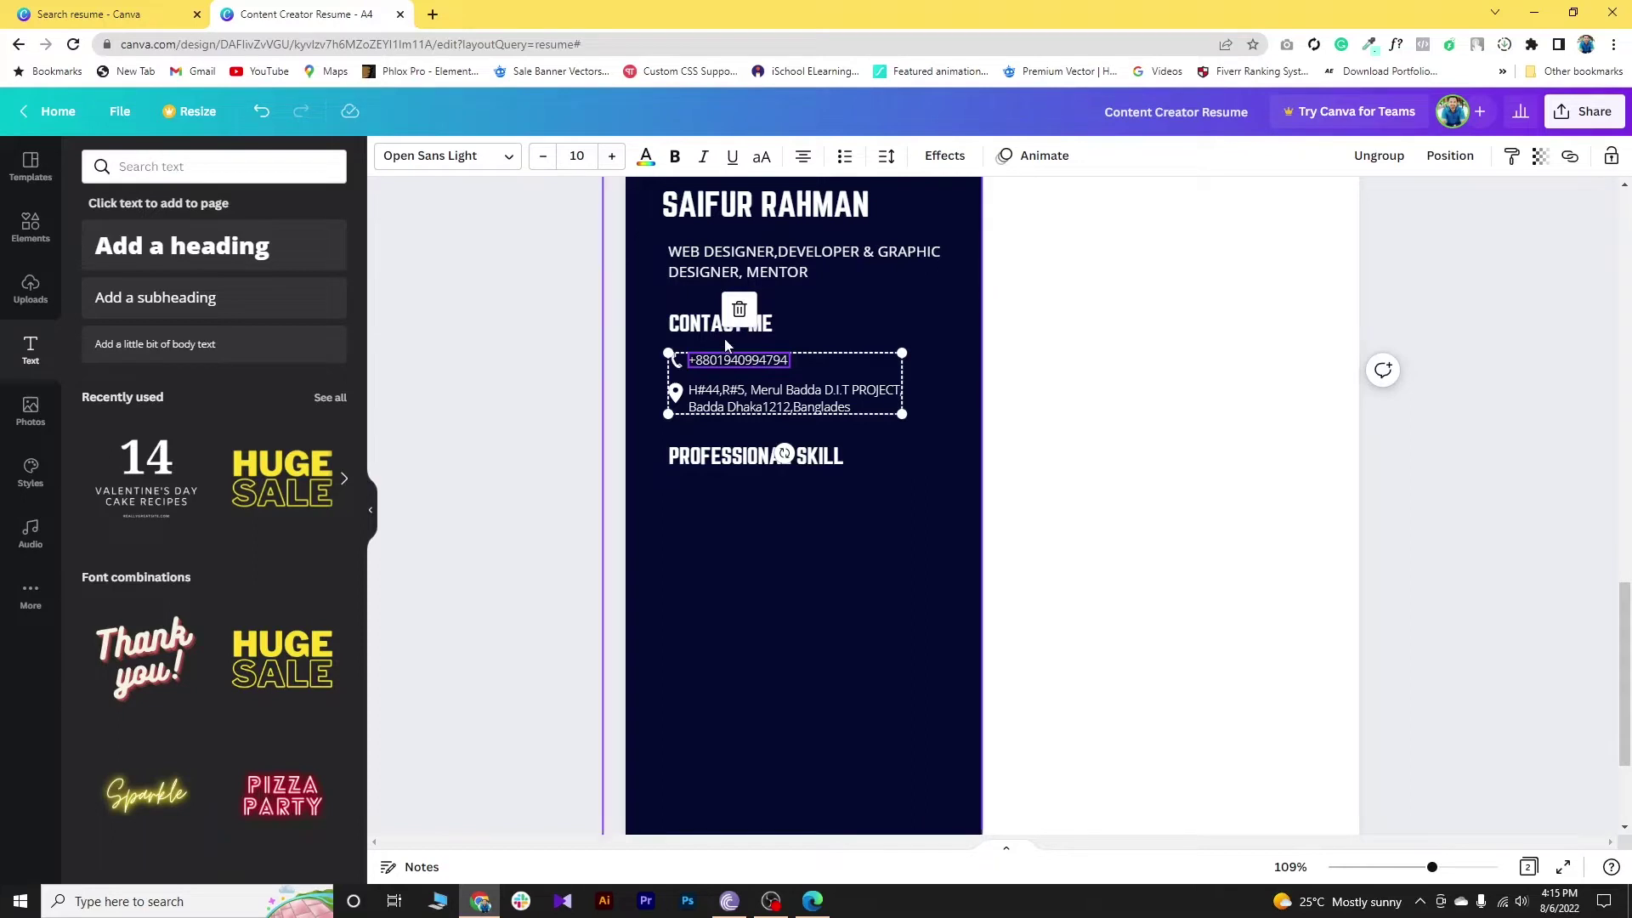
click(1379, 156)
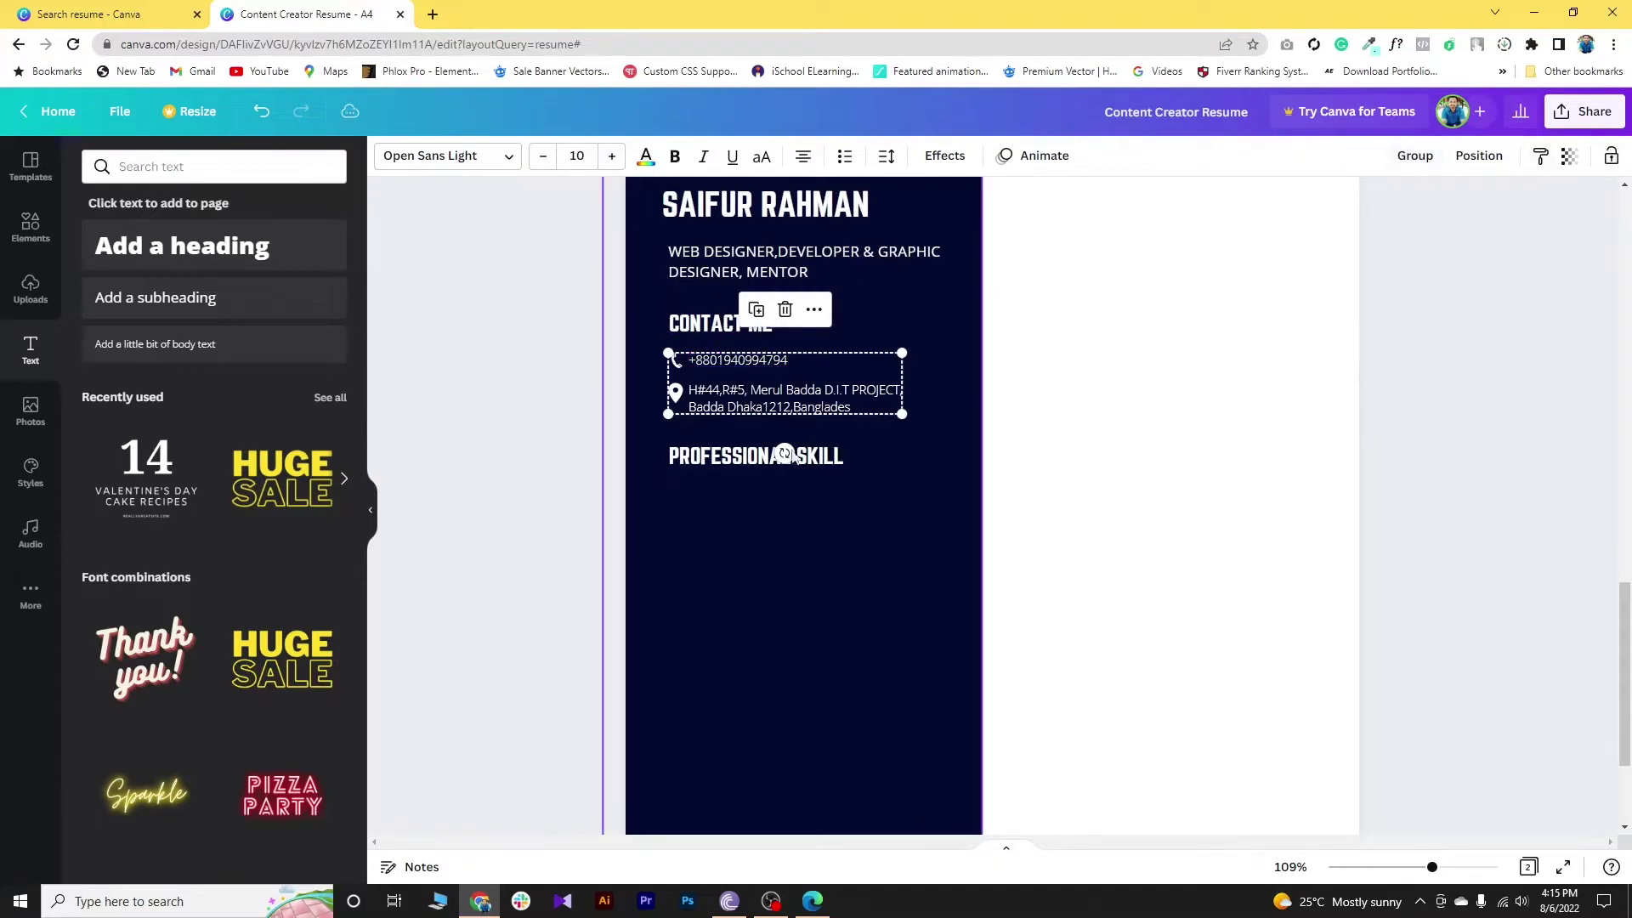
click(750, 460)
Step: Duplicate the phone number text and place the copy just below the "PROFESSIONAL SKILL" heading
click(738, 360)
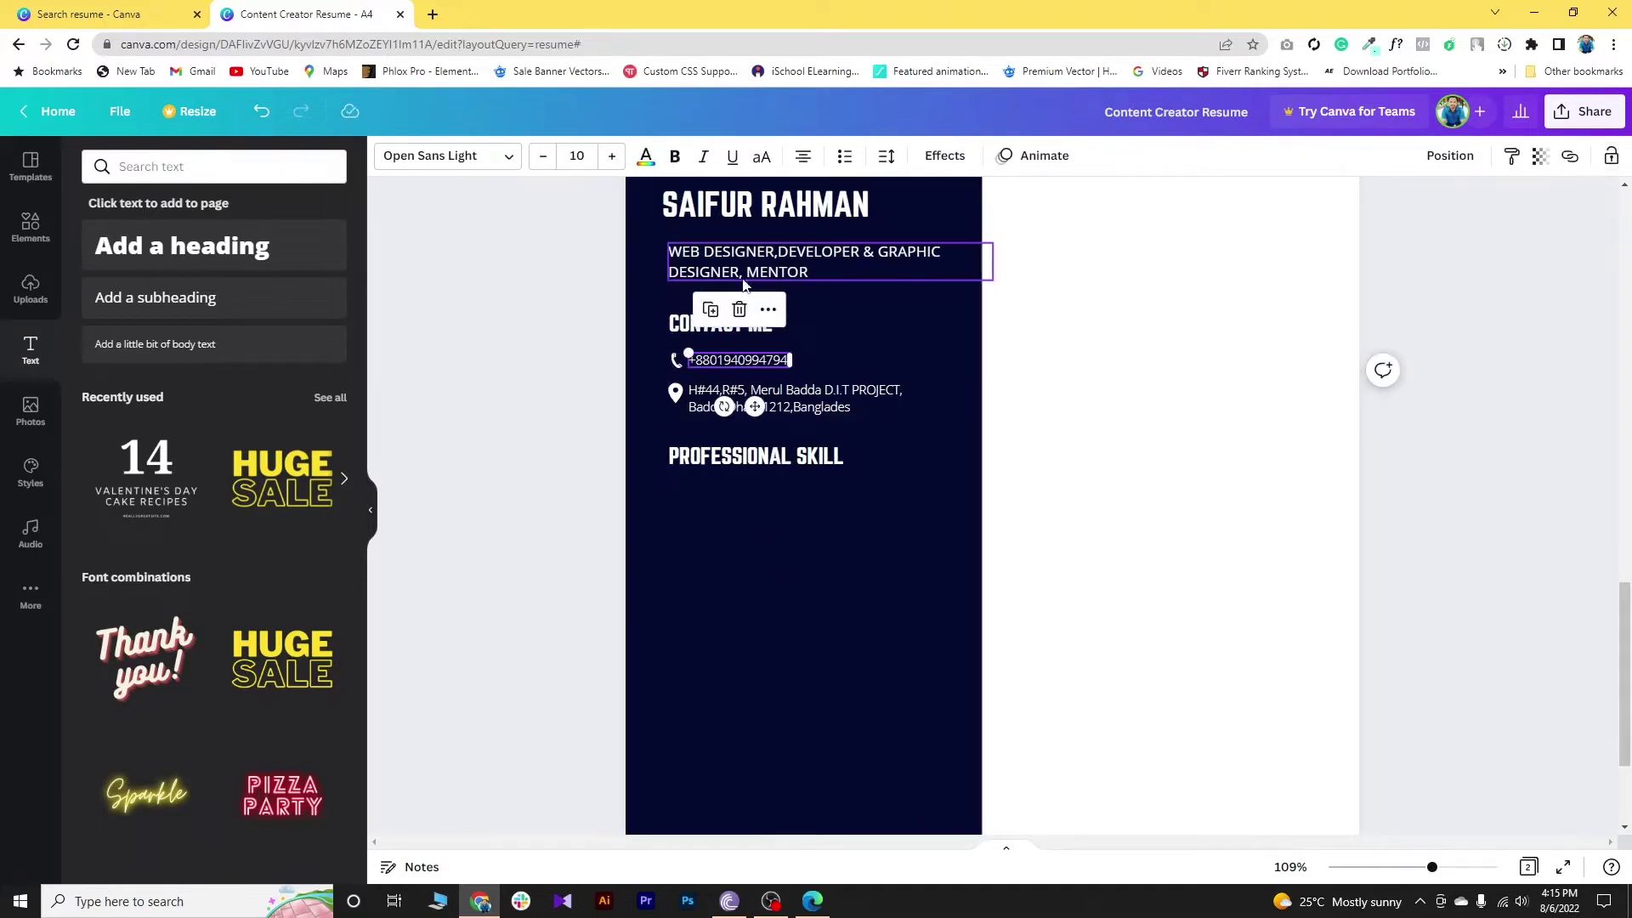
click(710, 311)
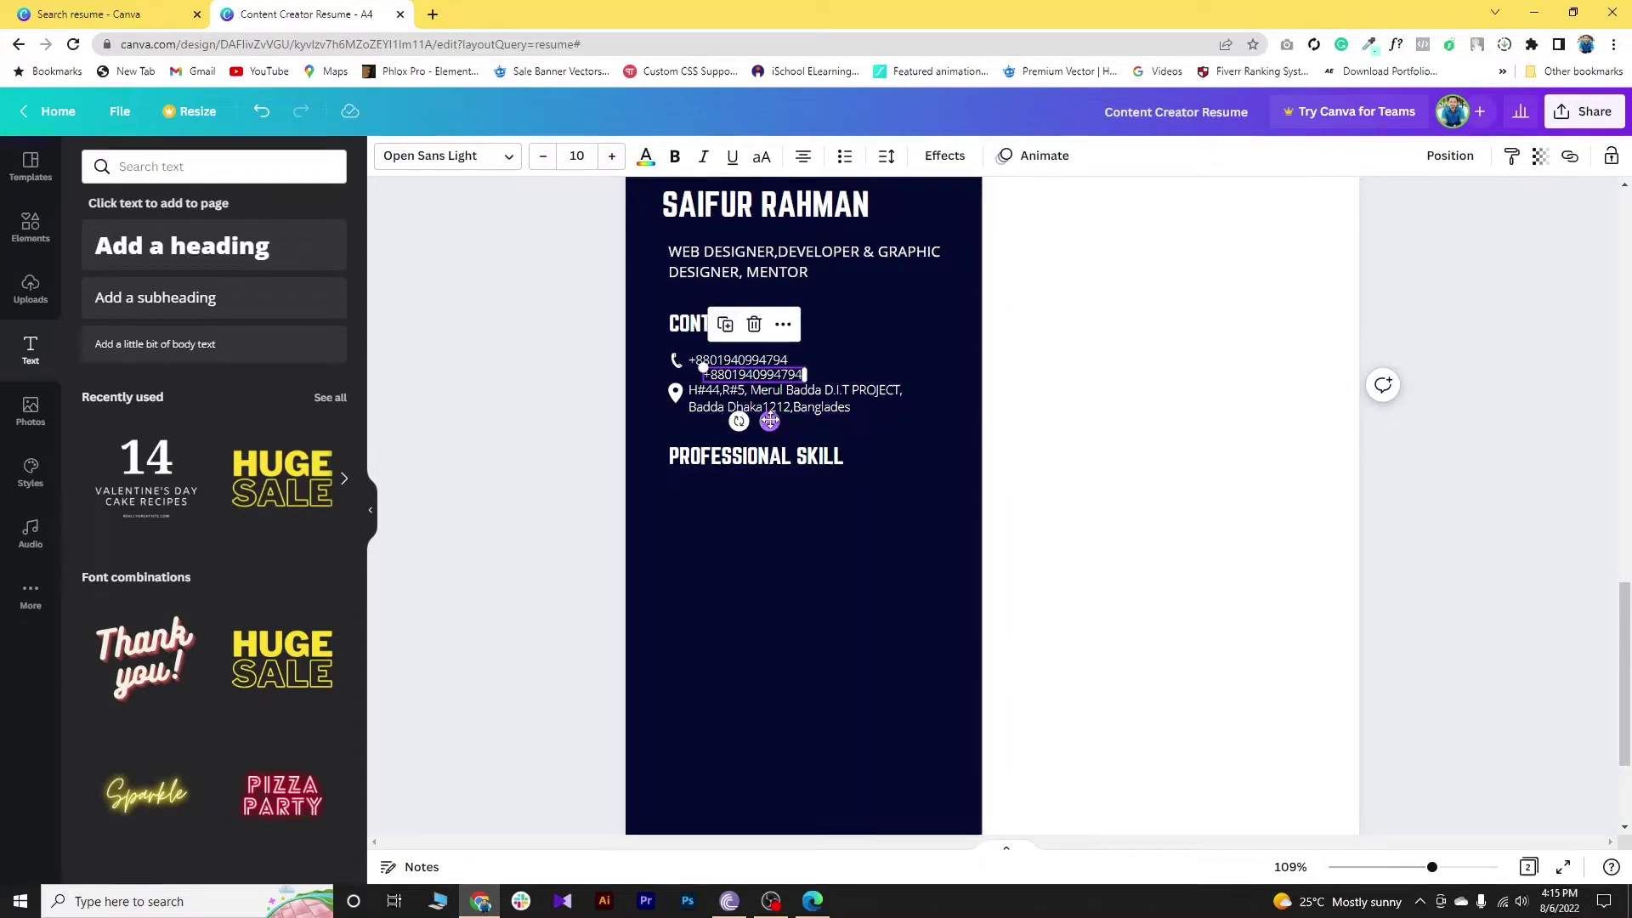
drag(754, 380, 736, 536)
Step: Replace the duplicated text with "HTML5/CSS3", narrow its text box and align it with the "PROFESSIONAL SKILL" heading
double_click(736, 494)
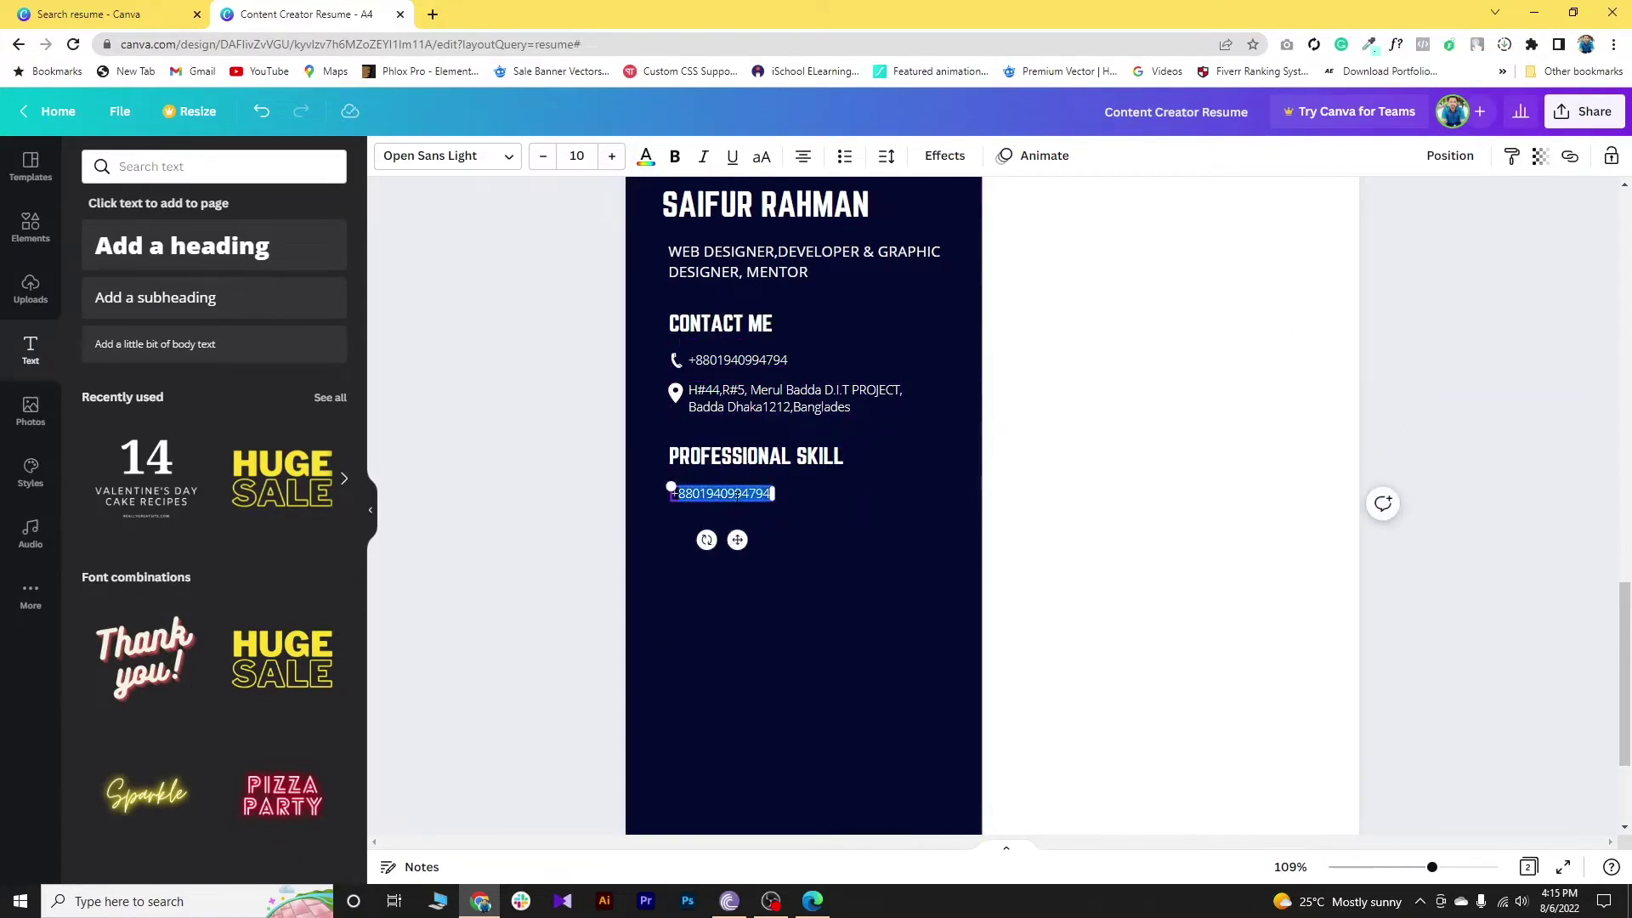
key(BackSpace)
text(HTML5/CSS3)
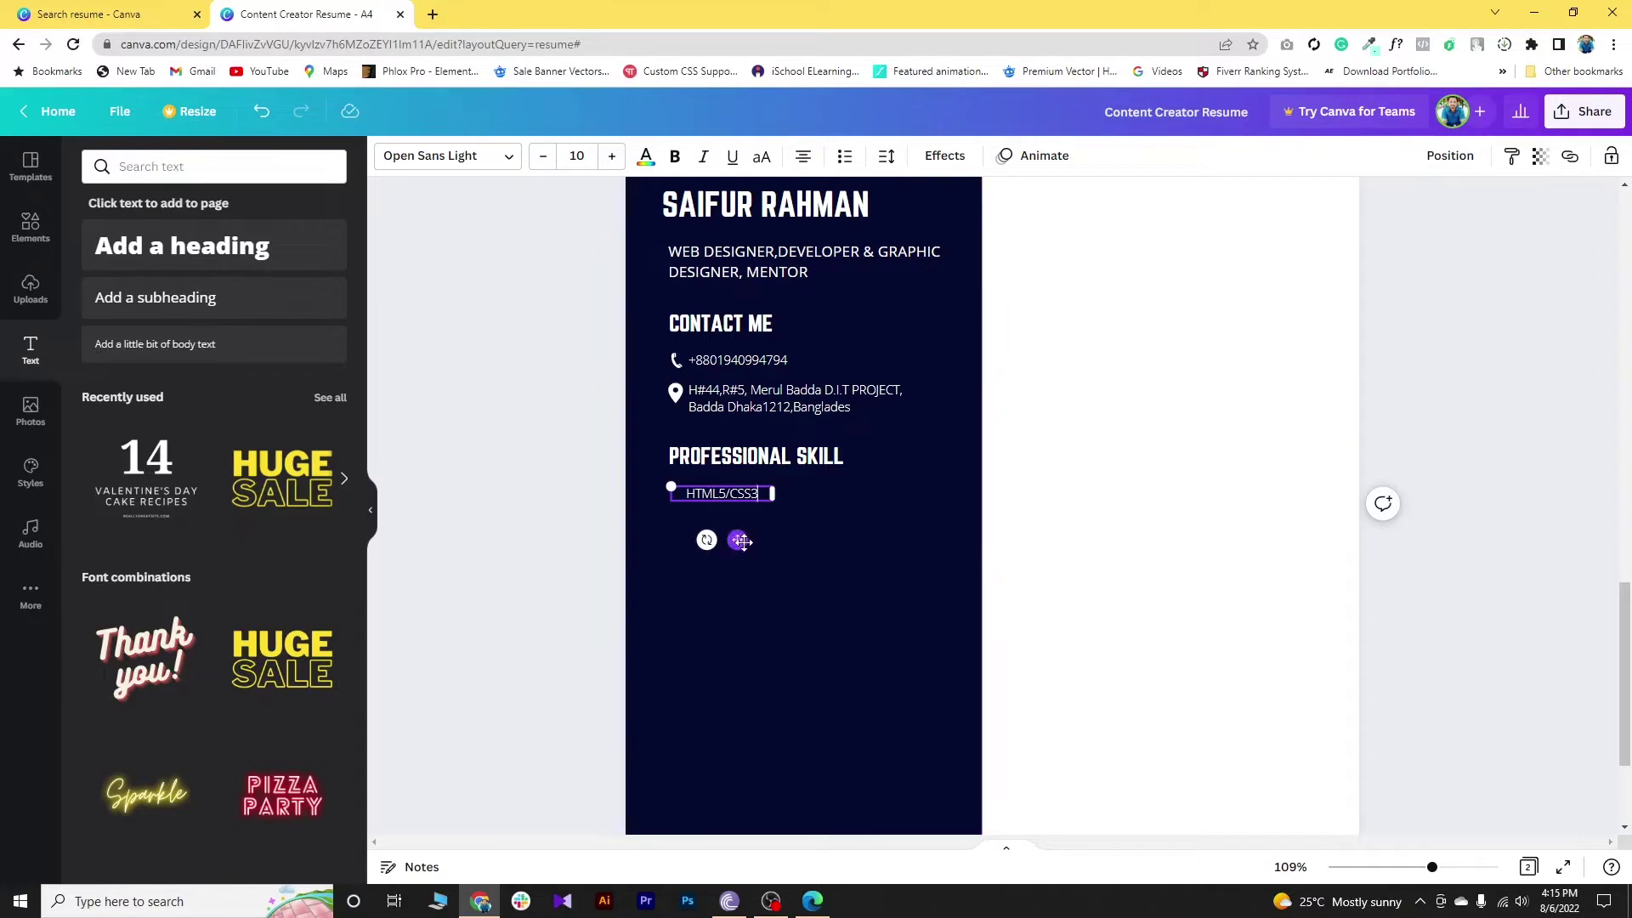
drag(736, 544, 666, 506)
click(771, 599)
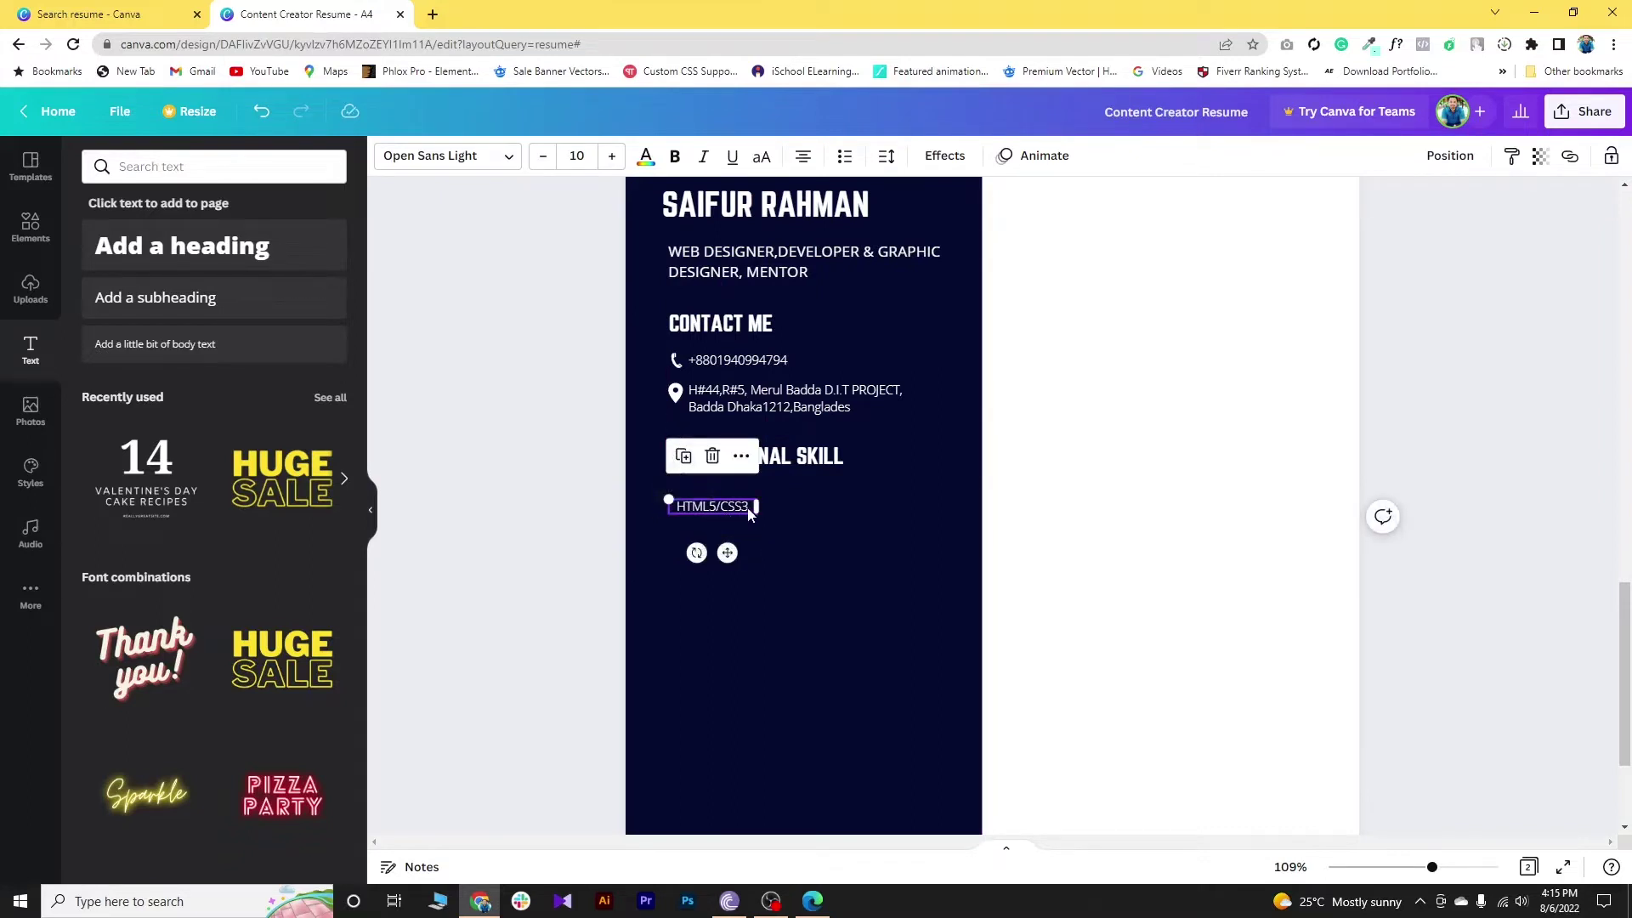
drag(674, 514, 725, 549)
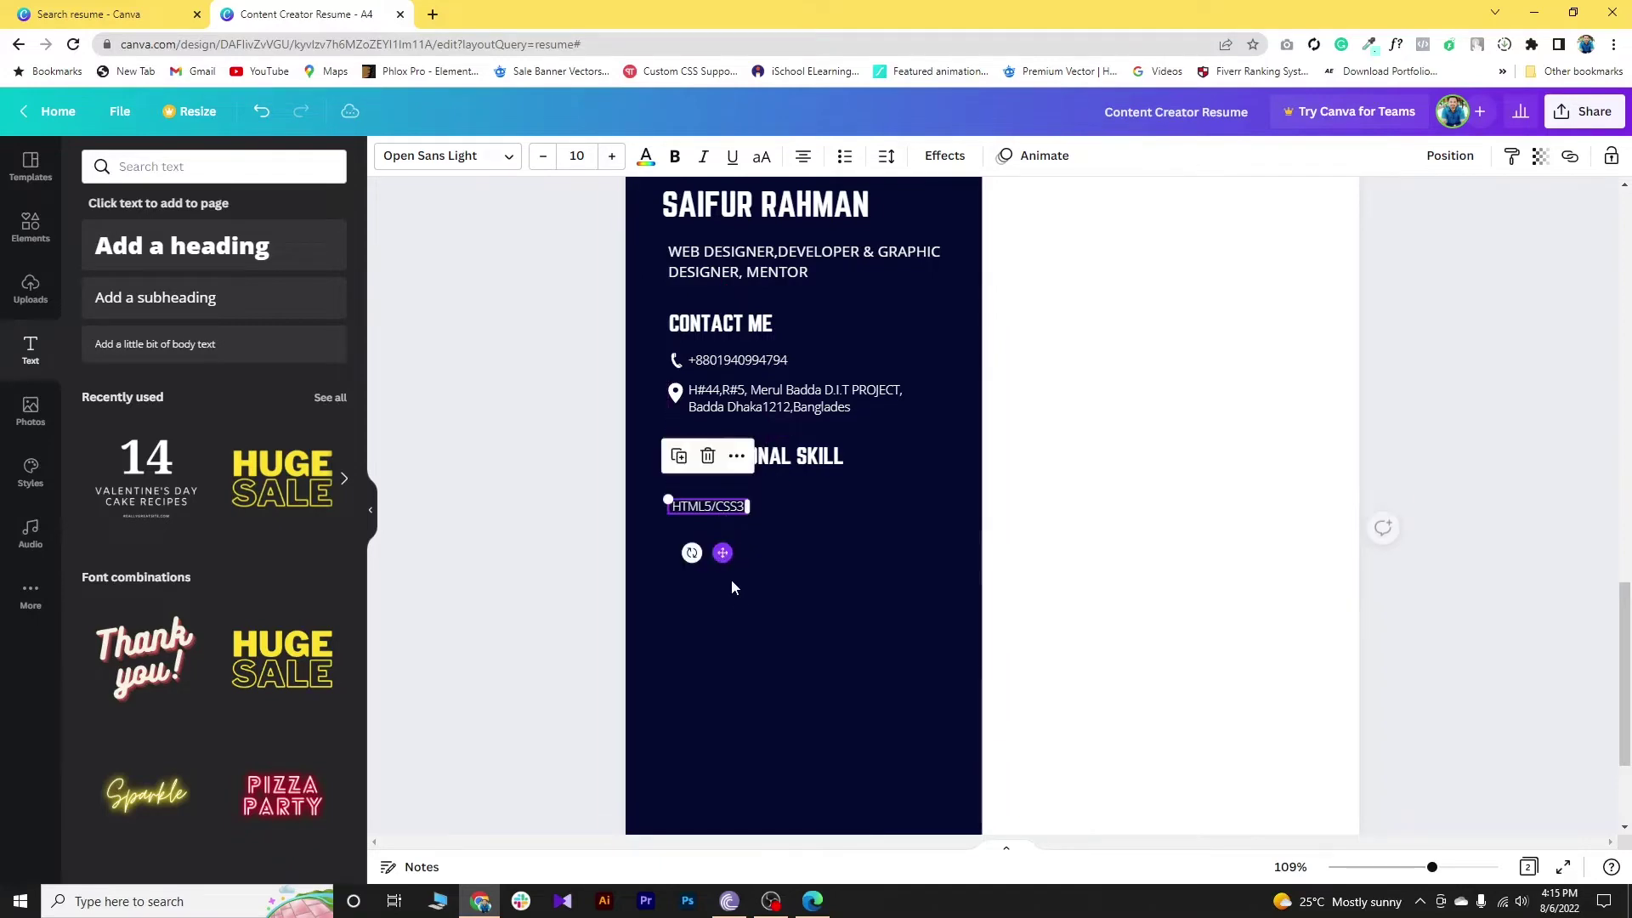
click(742, 604)
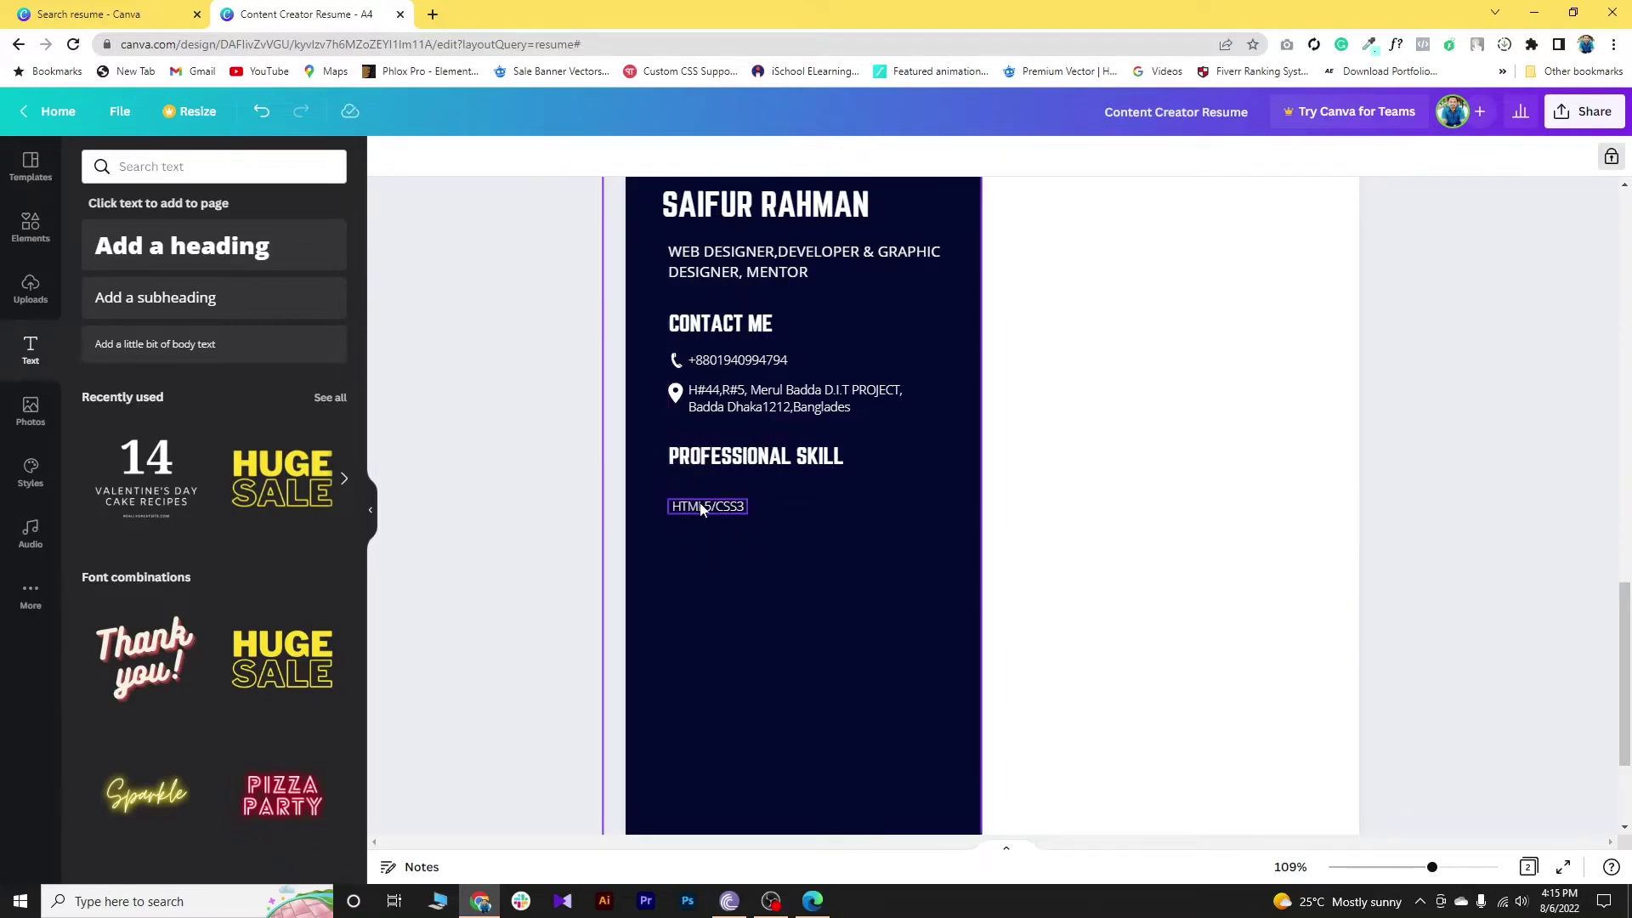
Step: Check the skill bars in the CV PDF in Microsoft Edge and search the Canva elements for "progress bar"
click(812, 901)
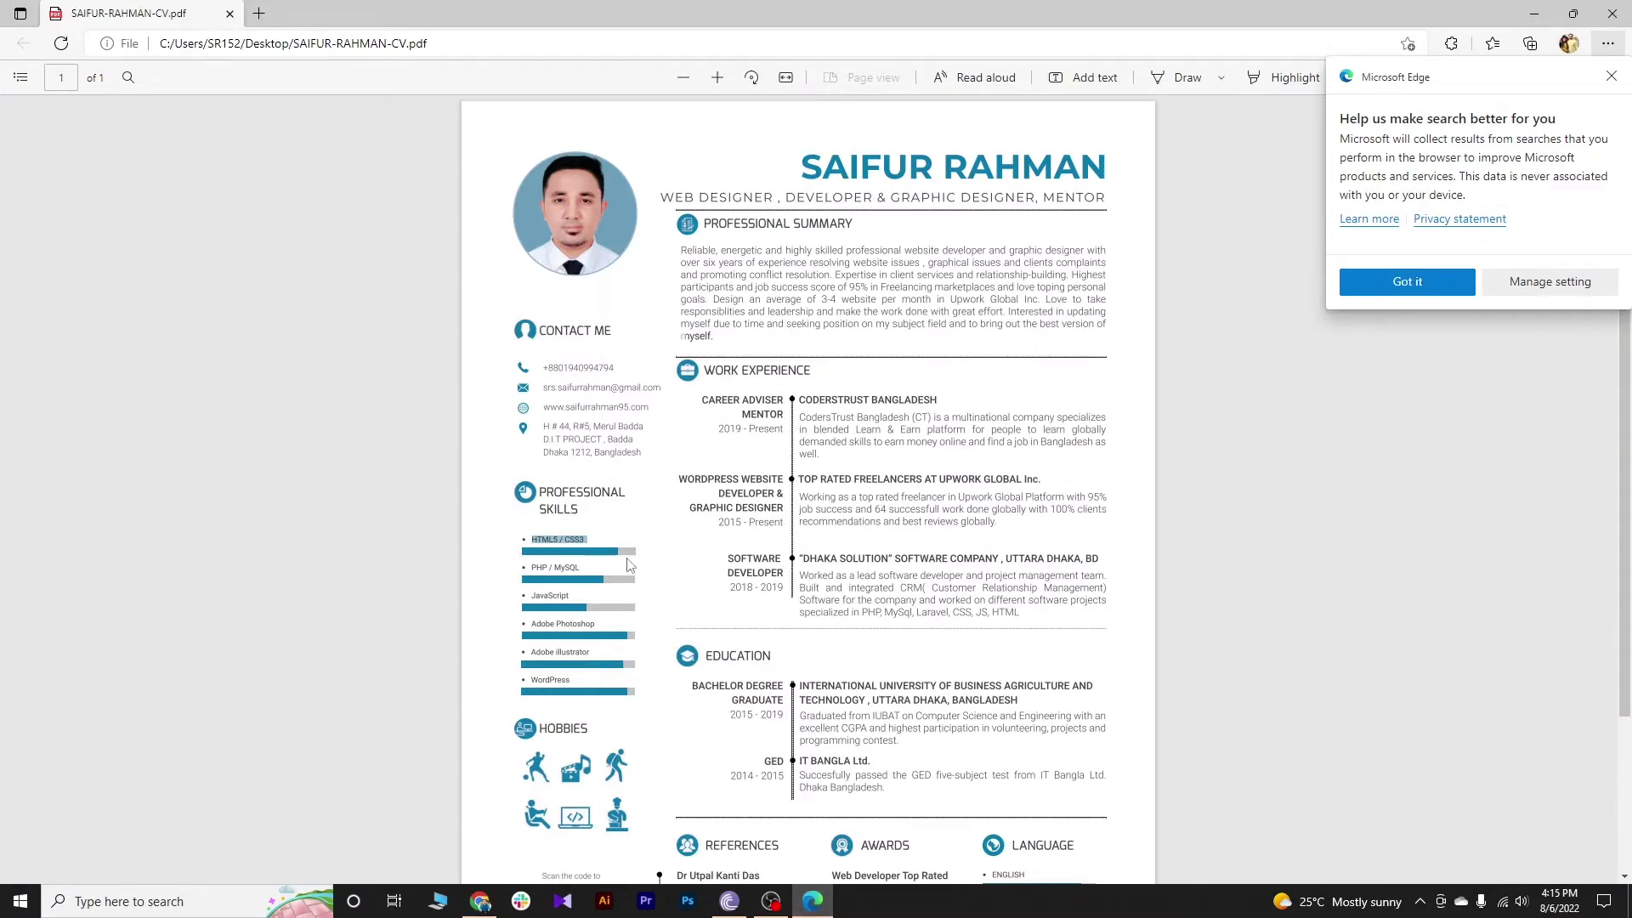
click(812, 901)
click(209, 167)
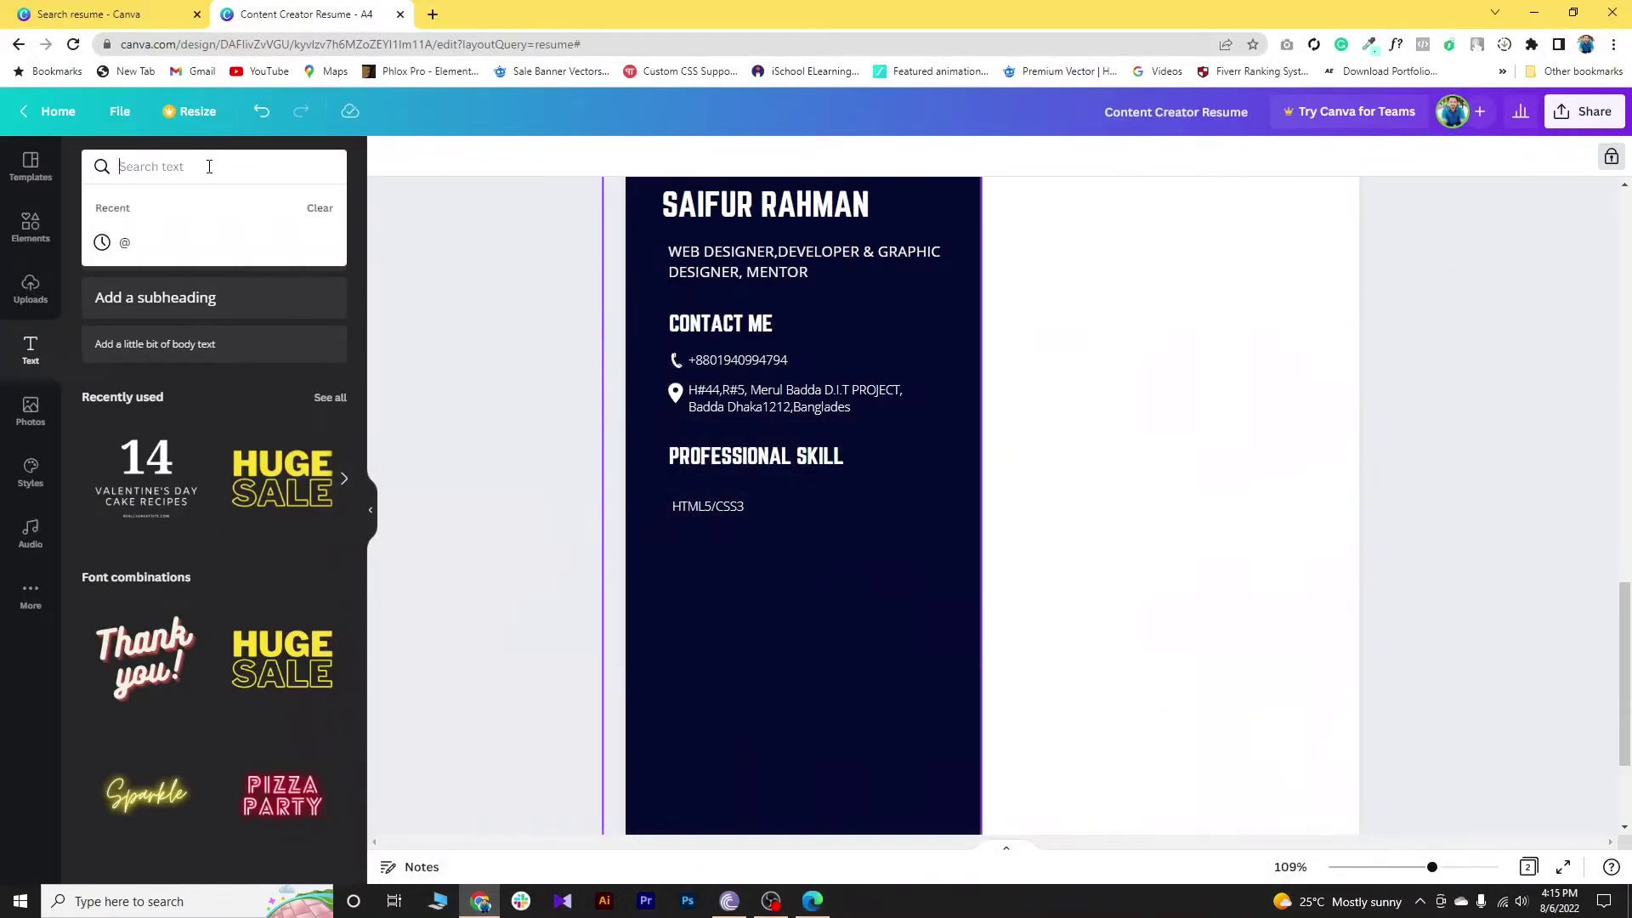
click(11, 244)
click(100, 166)
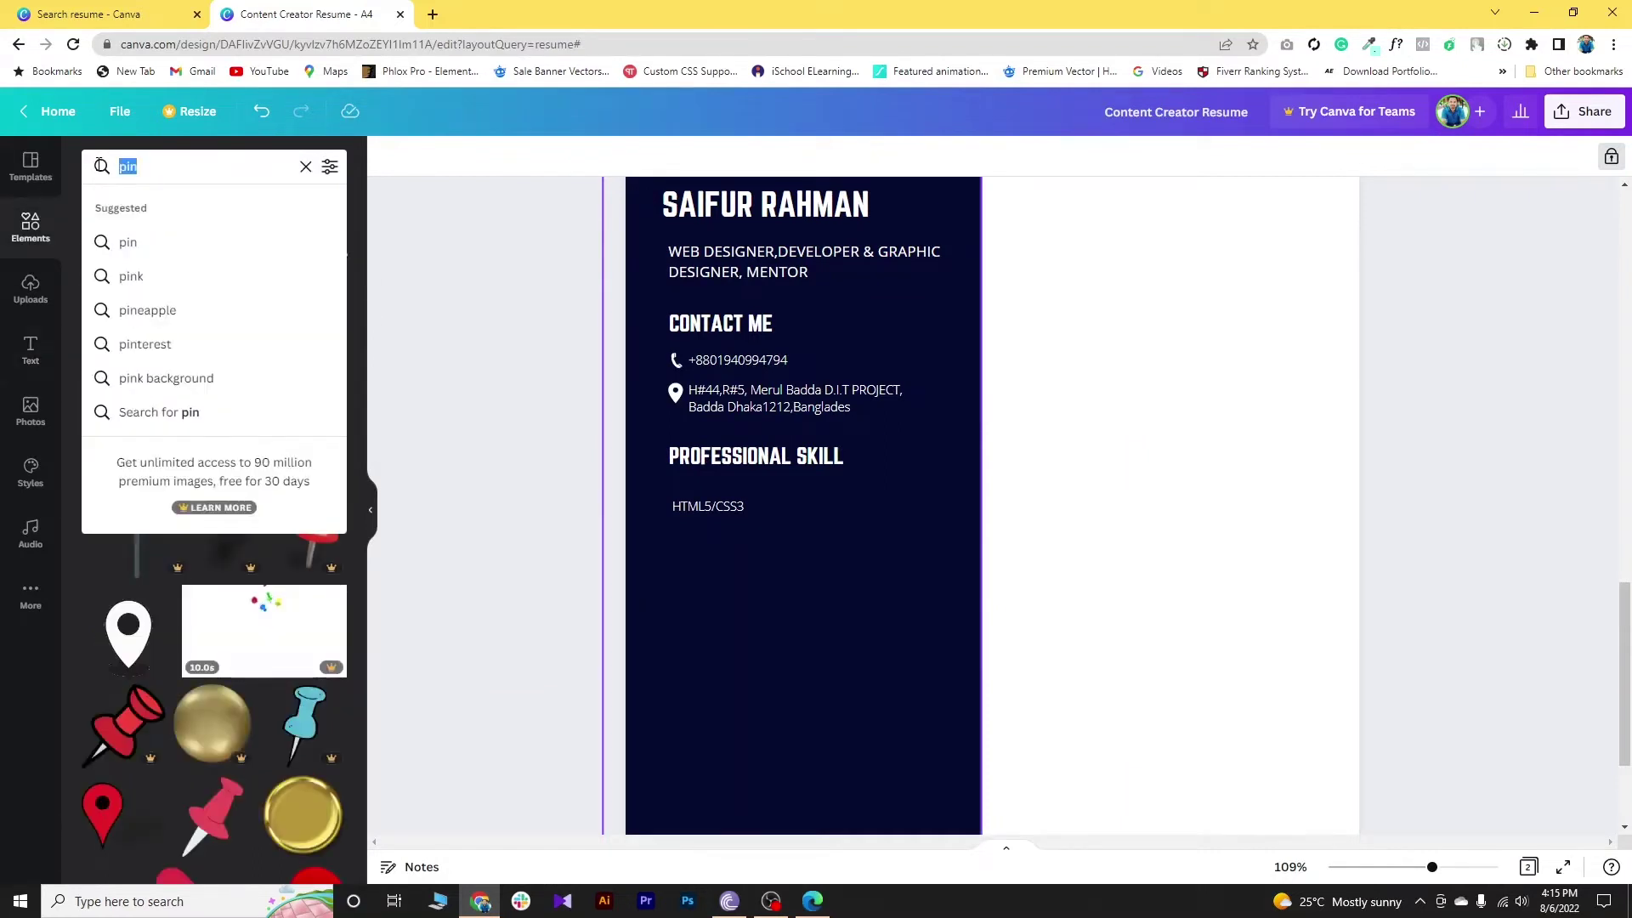
text(progre)
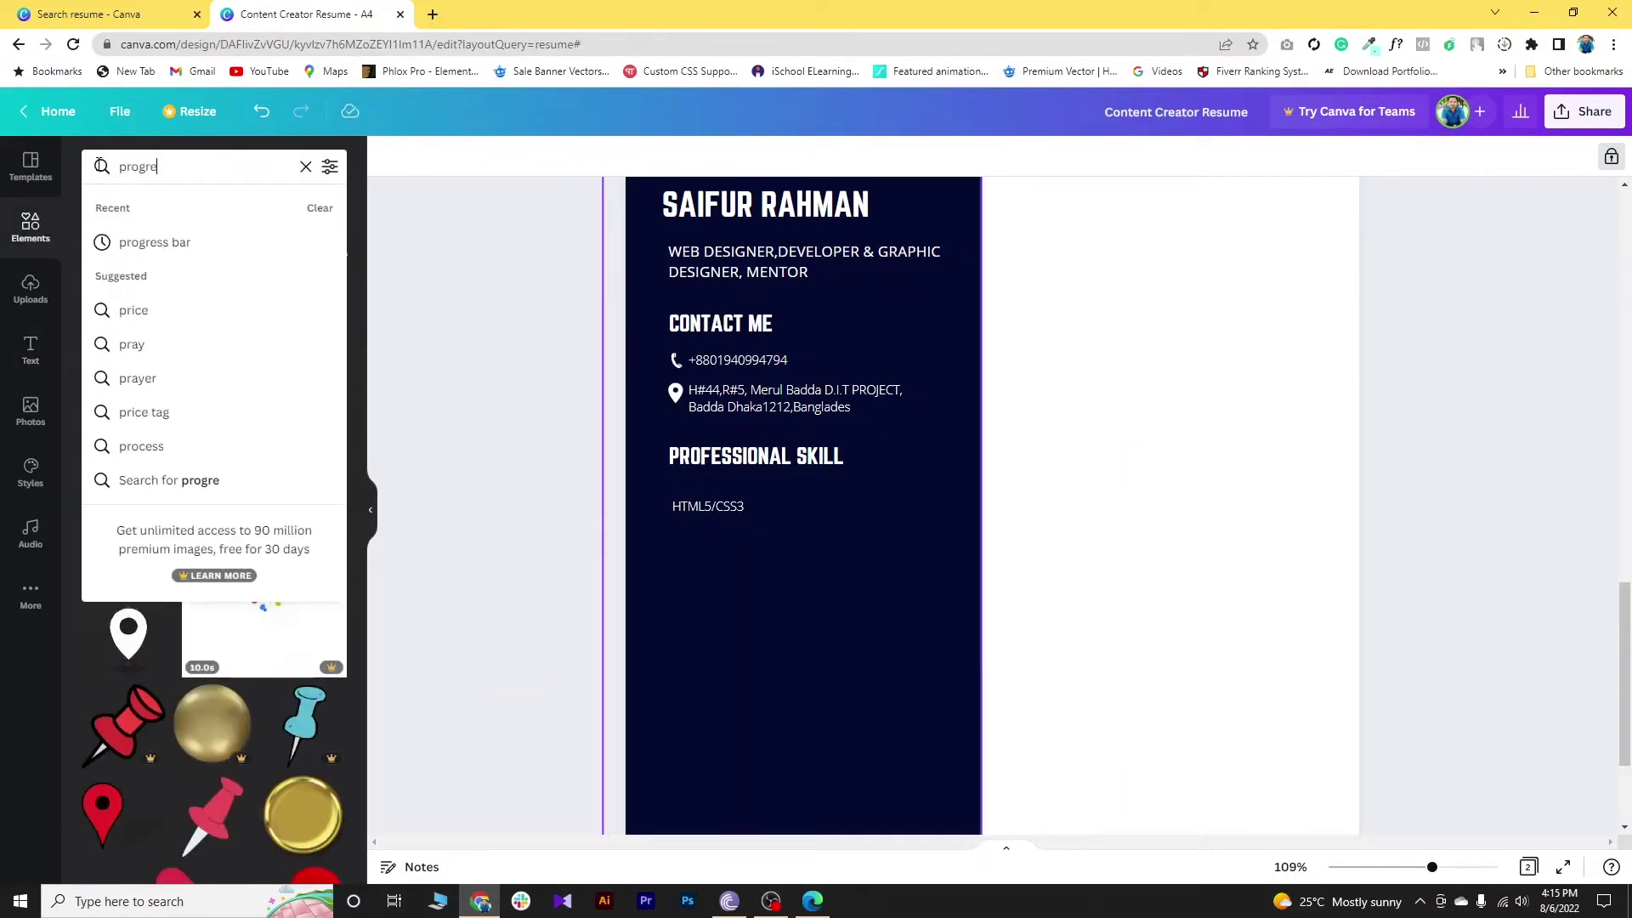
click(156, 245)
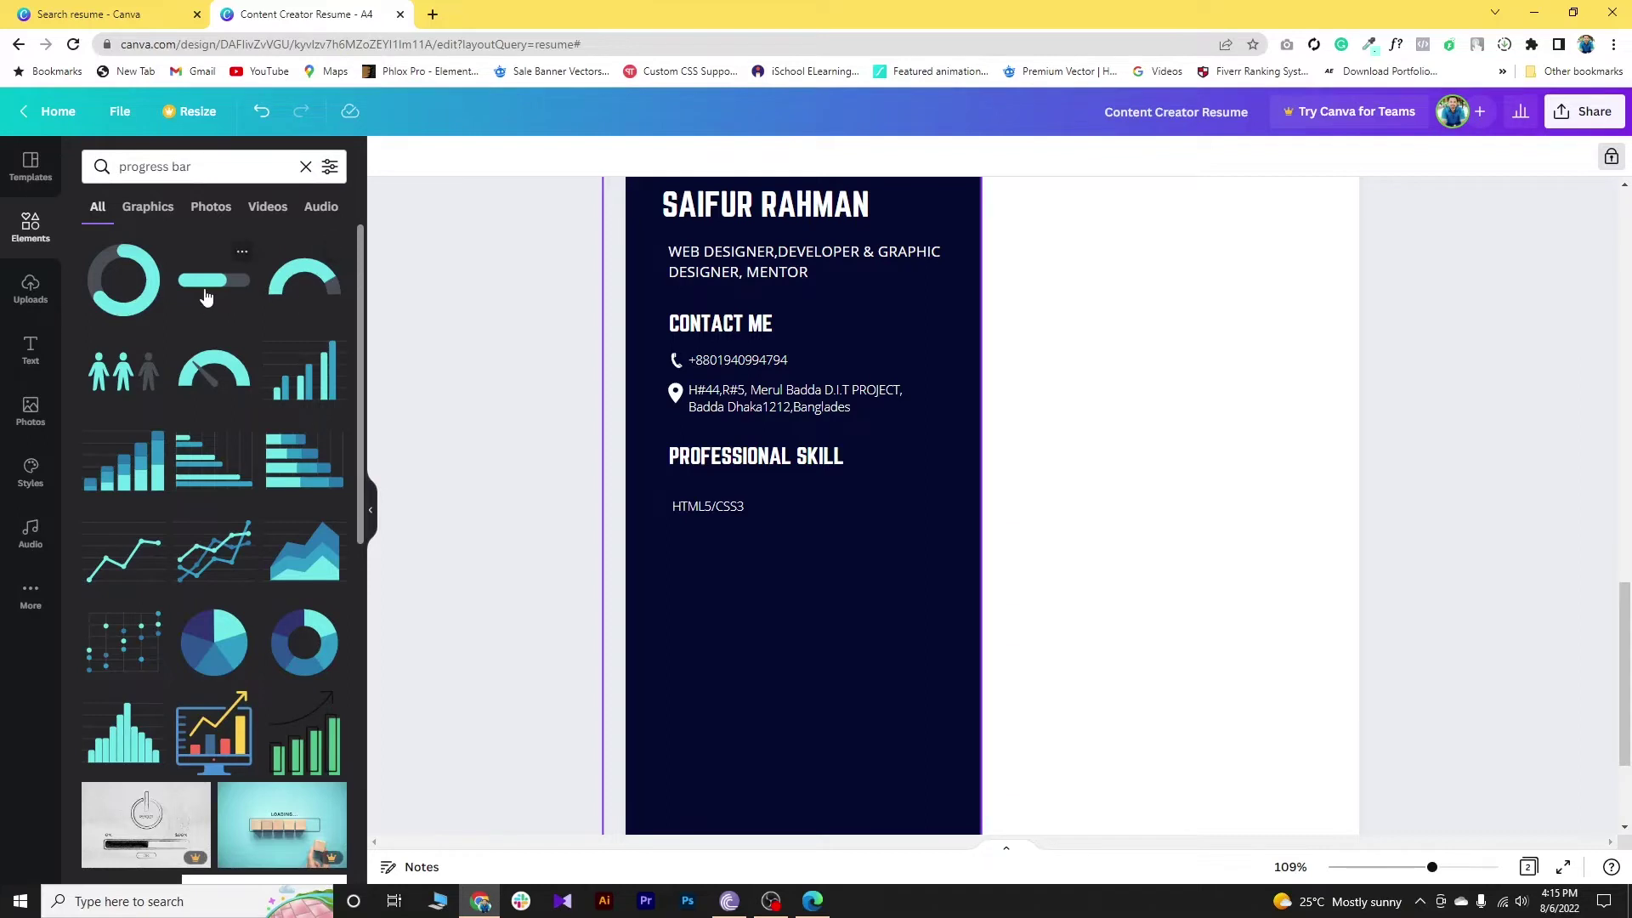
Step: Insert the horizontal progress bar and shrink it to fit directly below the "HTML5/CSS3" text
click(205, 295)
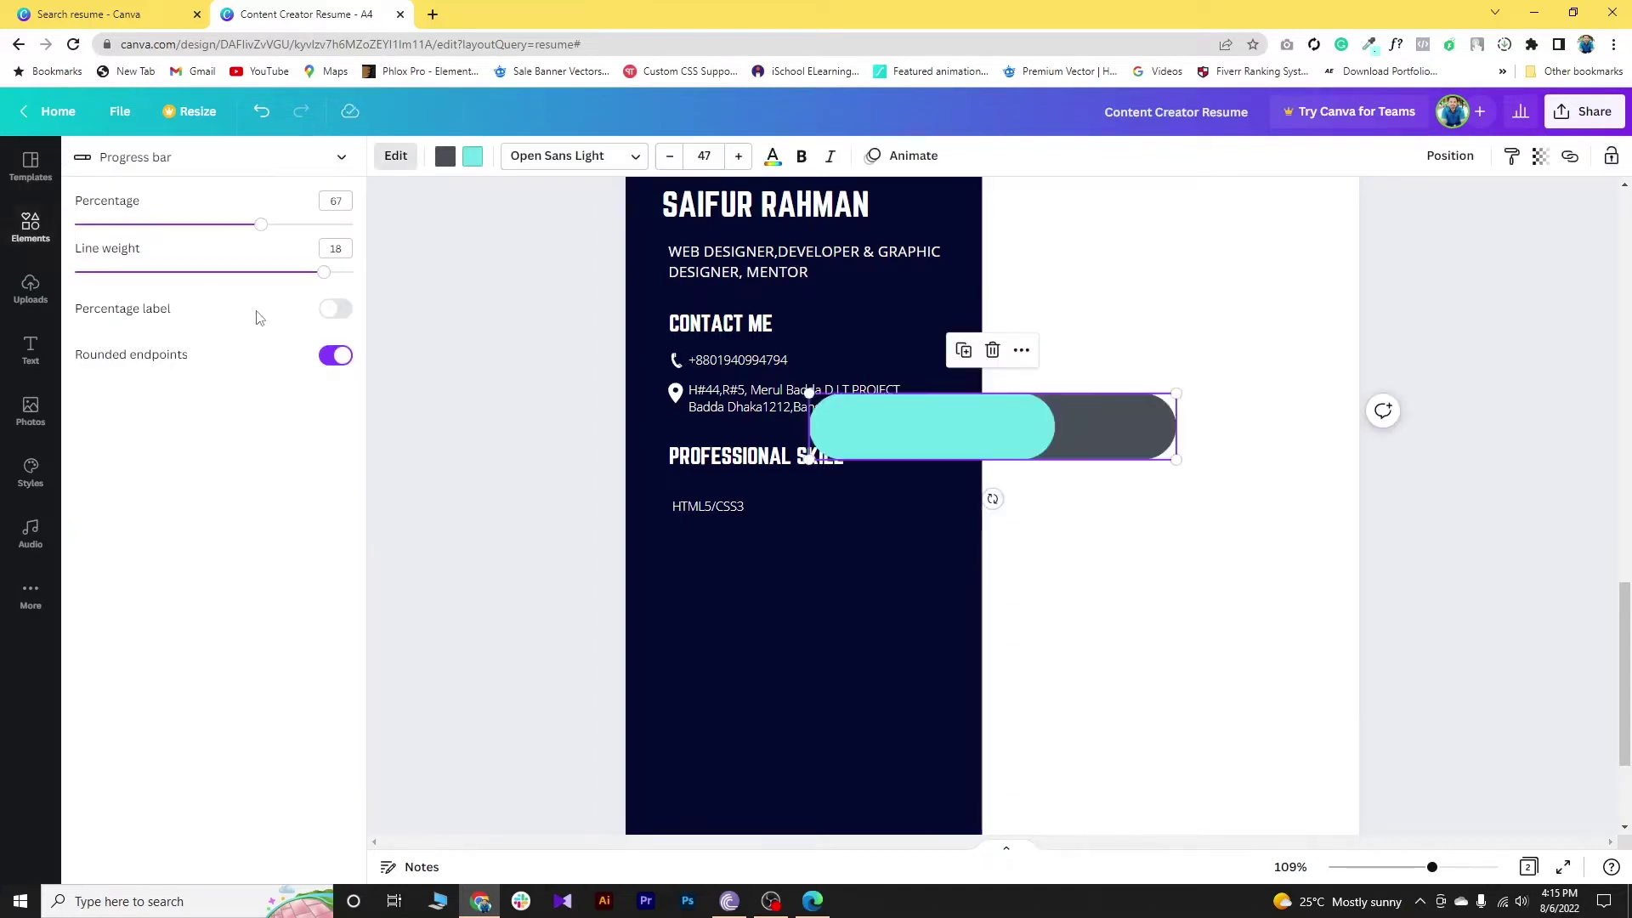
drag(943, 430, 849, 564)
drag(1033, 597, 722, 542)
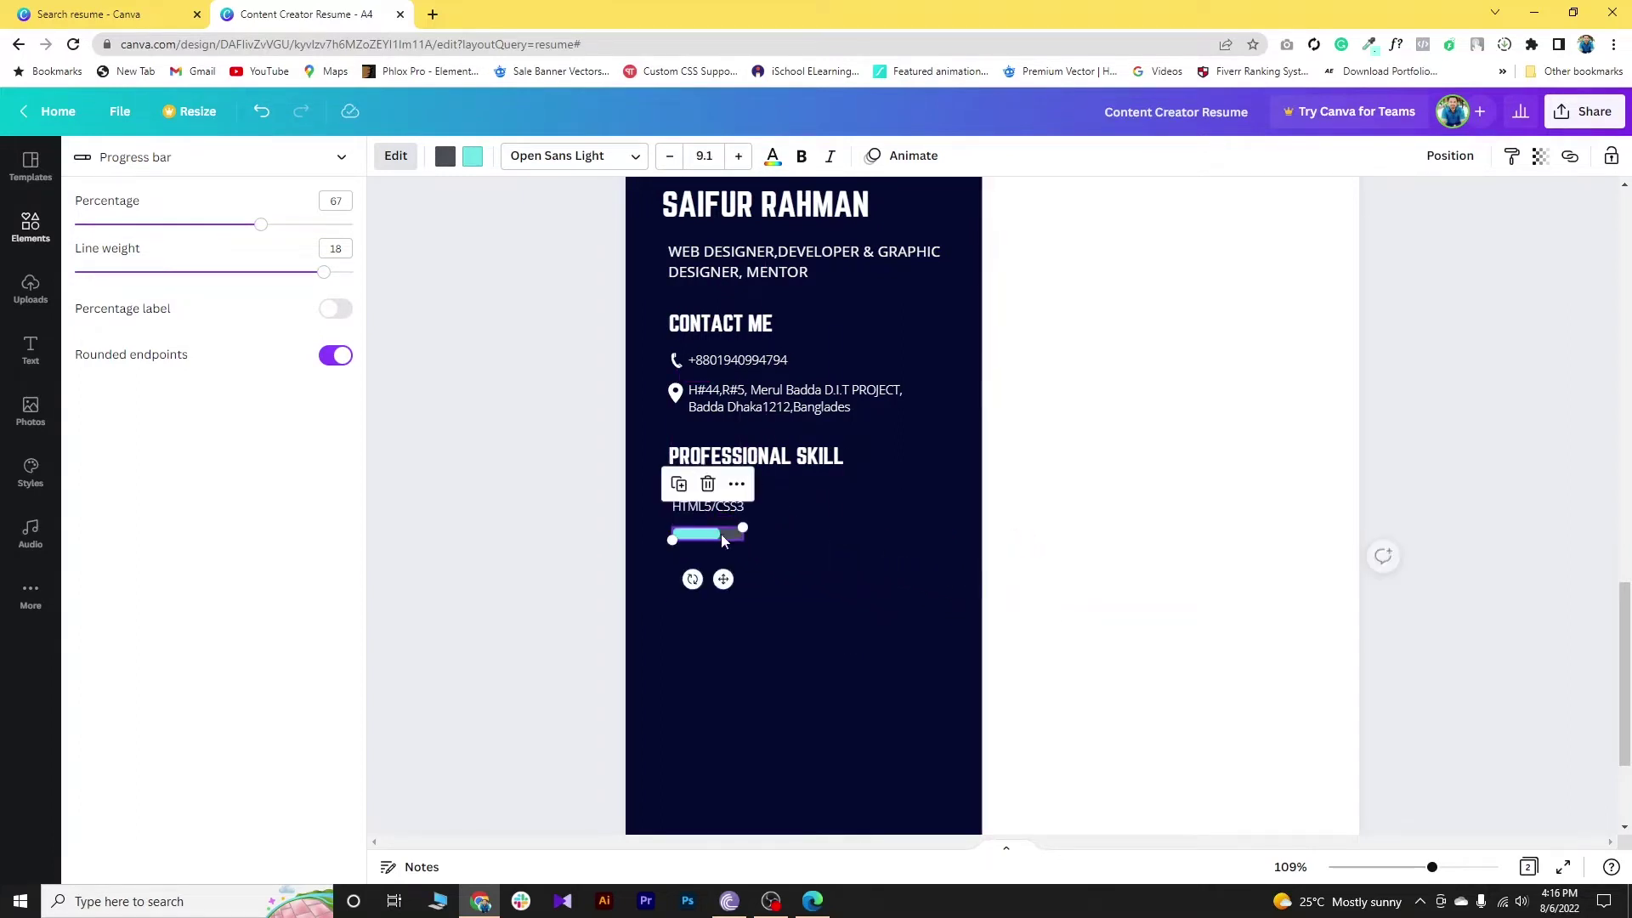
Step: Set the progress bar's line weight to 20 and percentage to 73, and make the bar longer than the skill text
drag(323, 283, 368, 285)
mouse_move(256, 235)
mouse_down()
mouse_move(181, 228)
mouse_move(279, 237)
mouse_up()
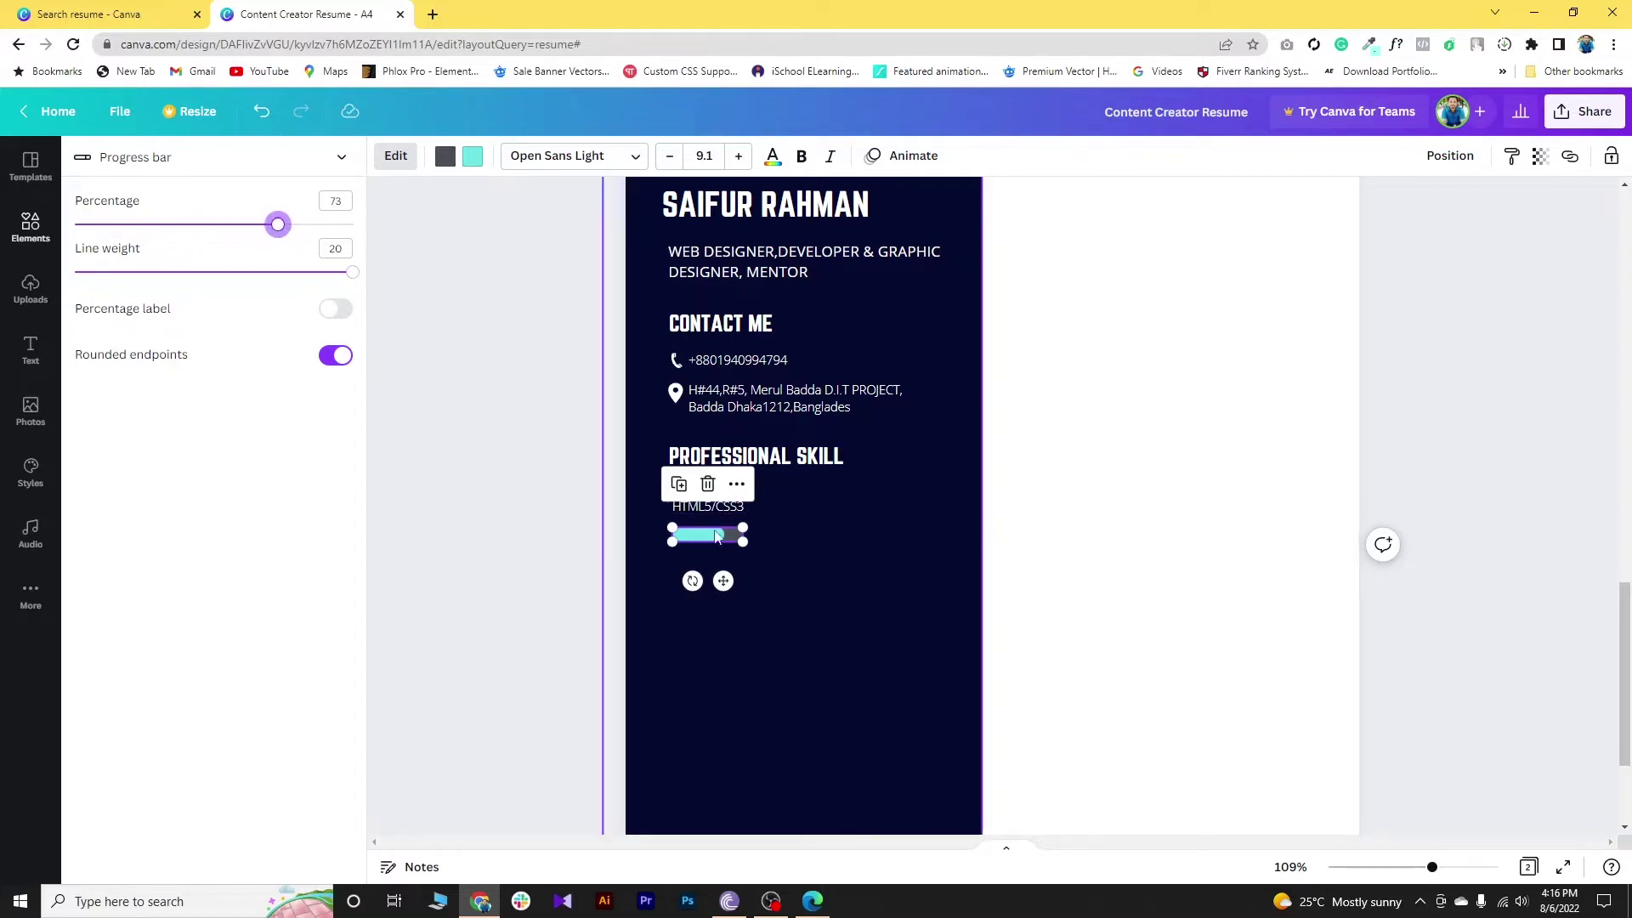
drag(745, 542, 790, 553)
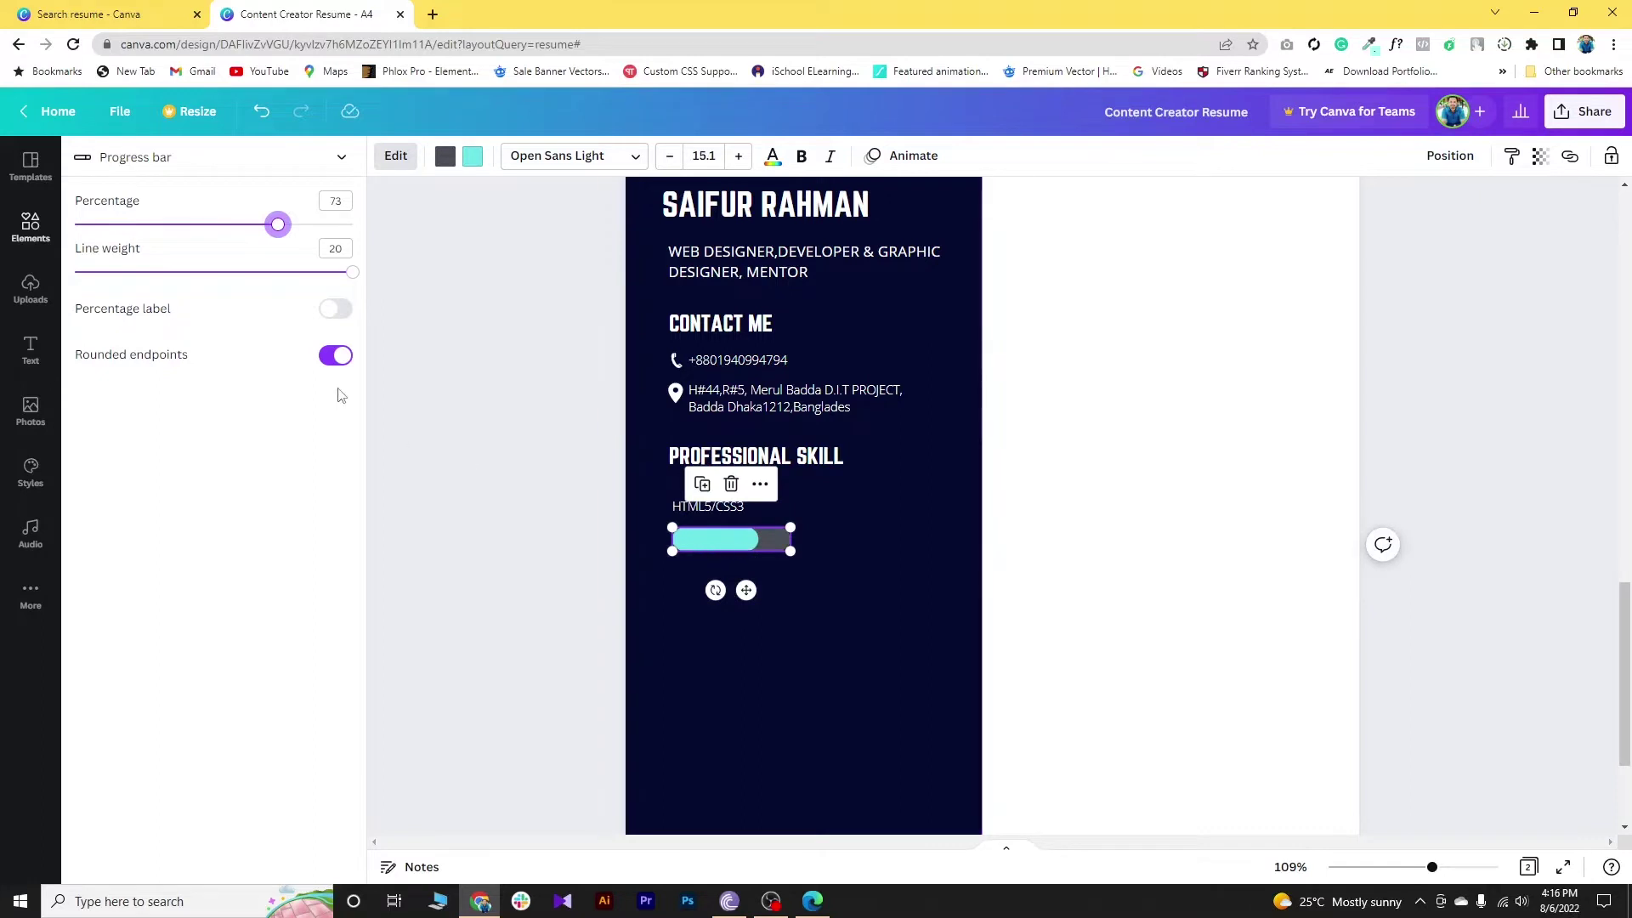
Step: Show the progress bar's percentage label and turn off its rounded endpoints
click(336, 311)
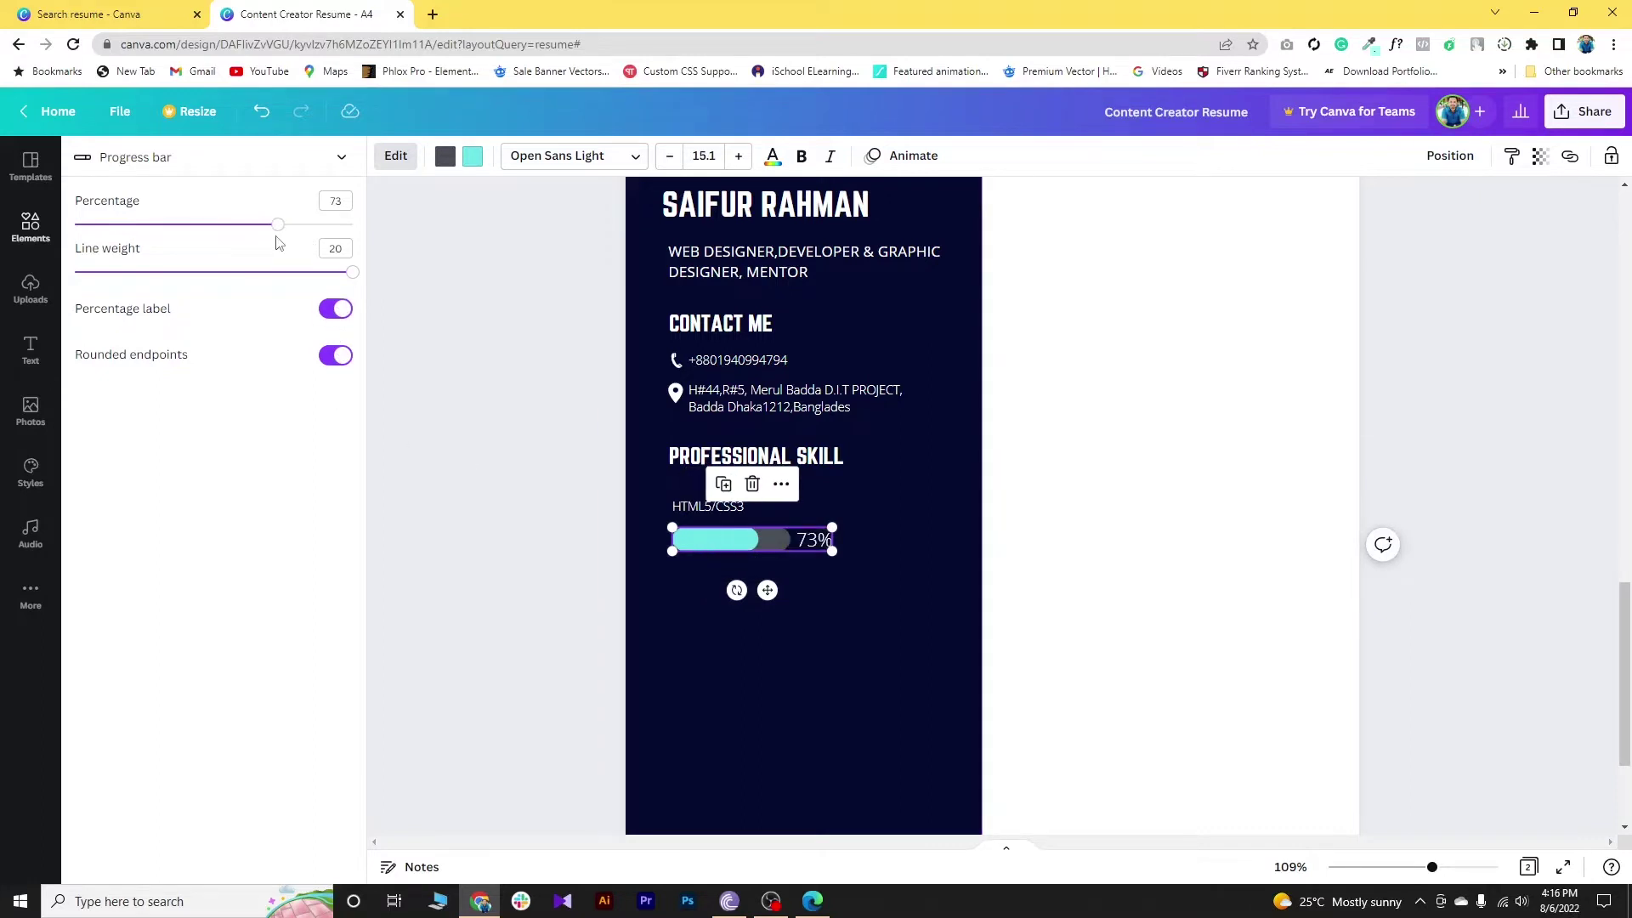
click(334, 361)
click(345, 367)
click(336, 360)
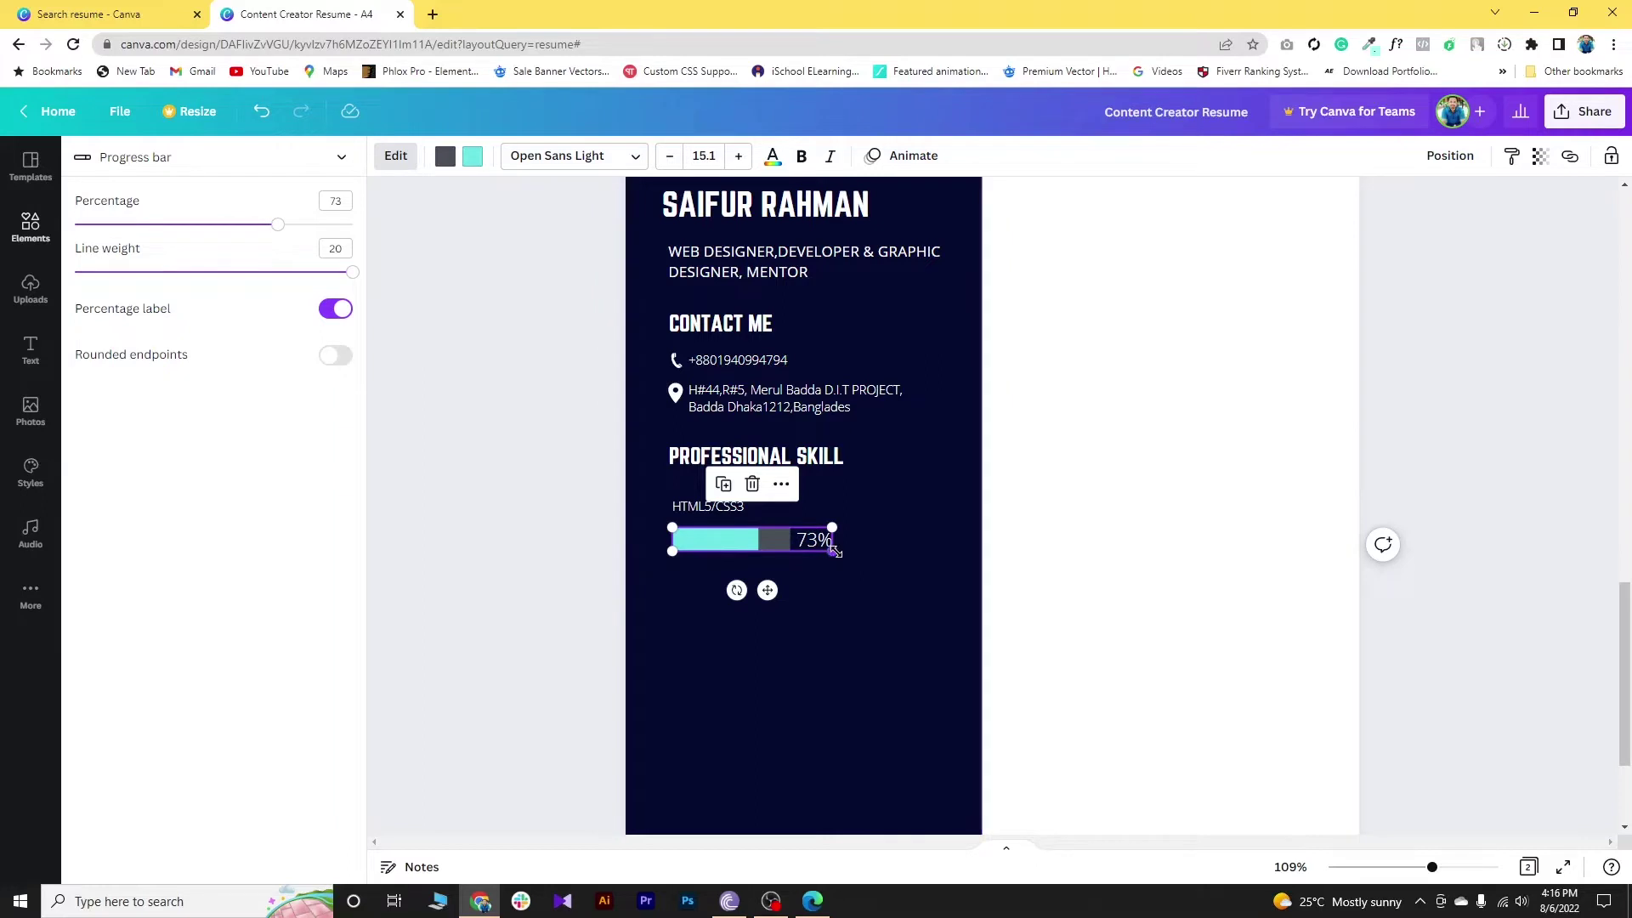
Step: Enlarge the progress bar slightly and set its percentage label's font size to 13.3
drag(831, 551, 884, 551)
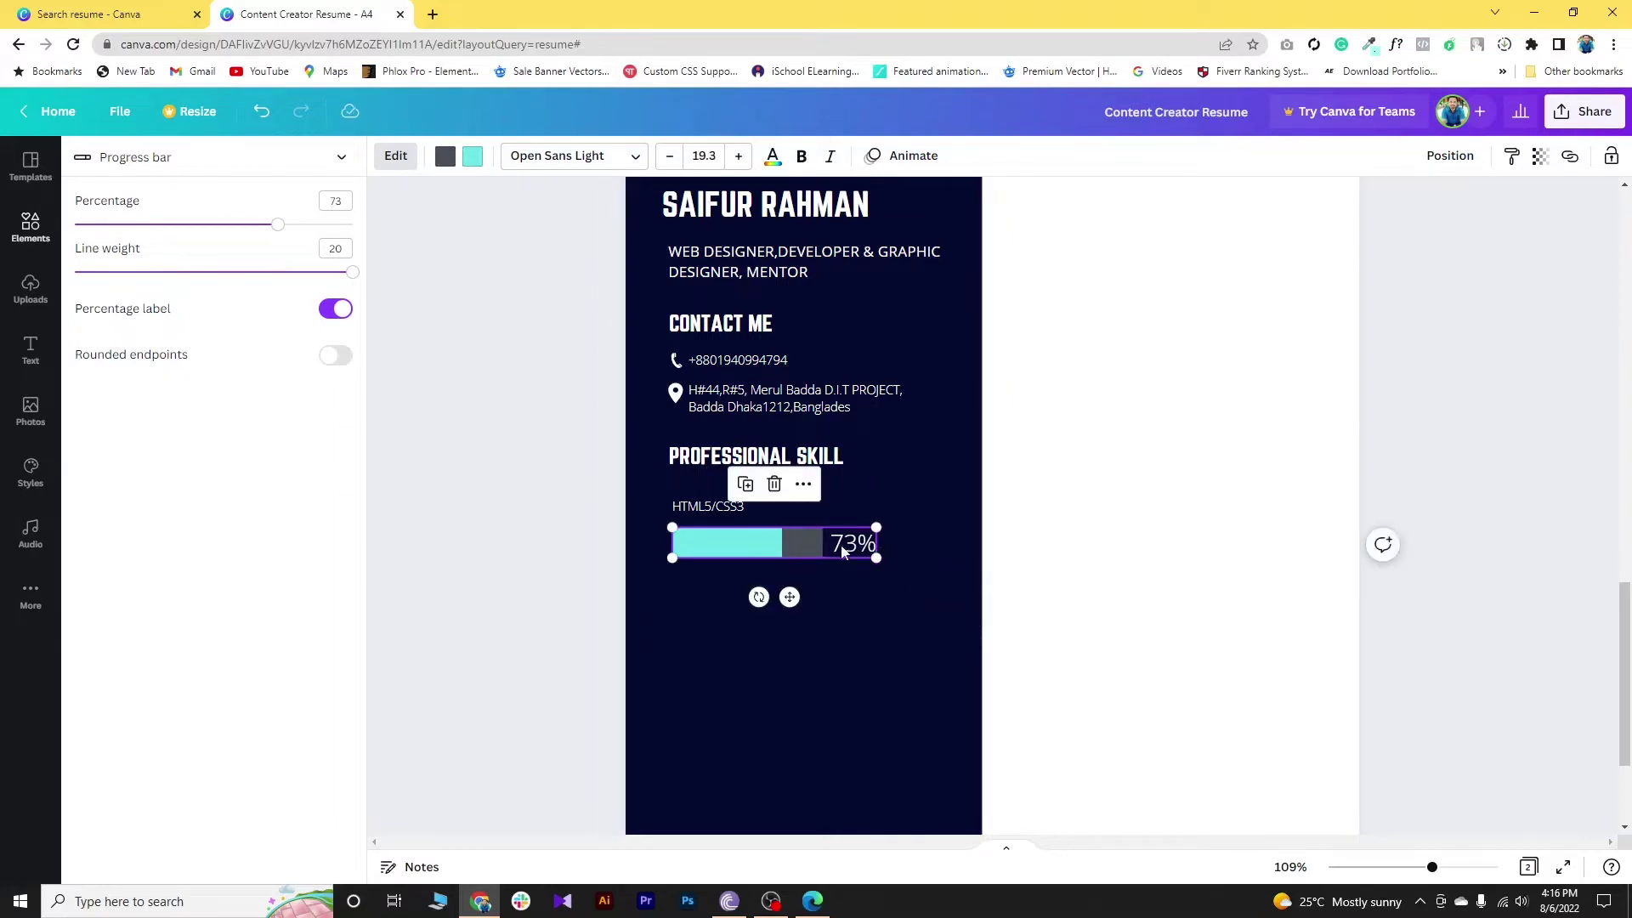
click(675, 163)
click(675, 163)
click(675, 163)
click(675, 163)
click(675, 163)
click(674, 163)
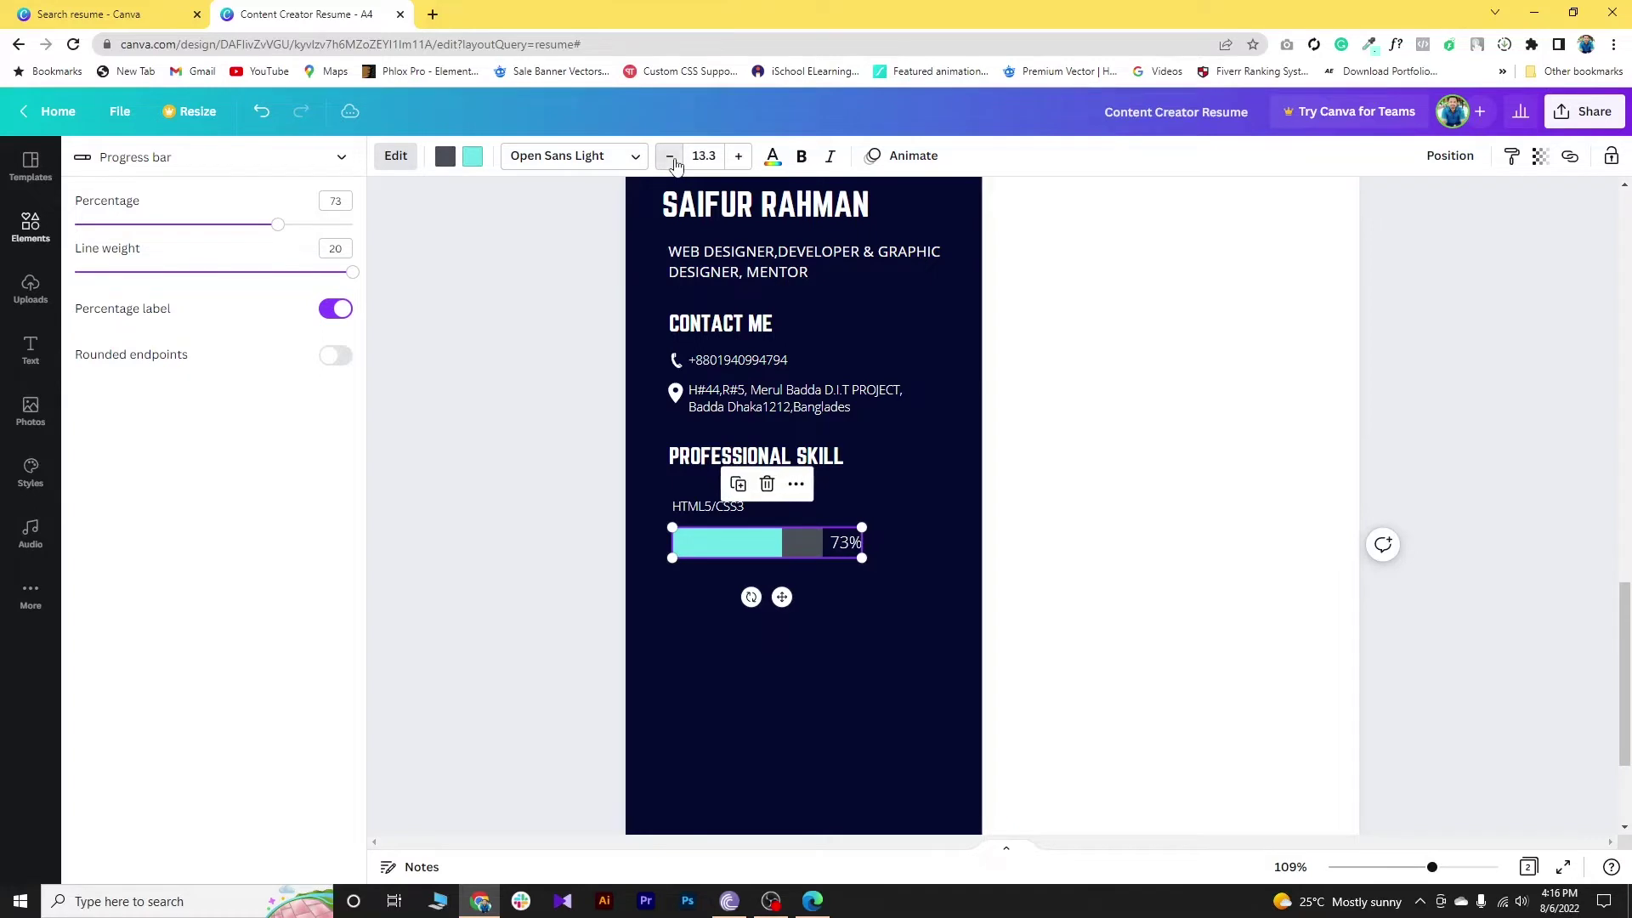
click(675, 163)
click(675, 163)
click(675, 163)
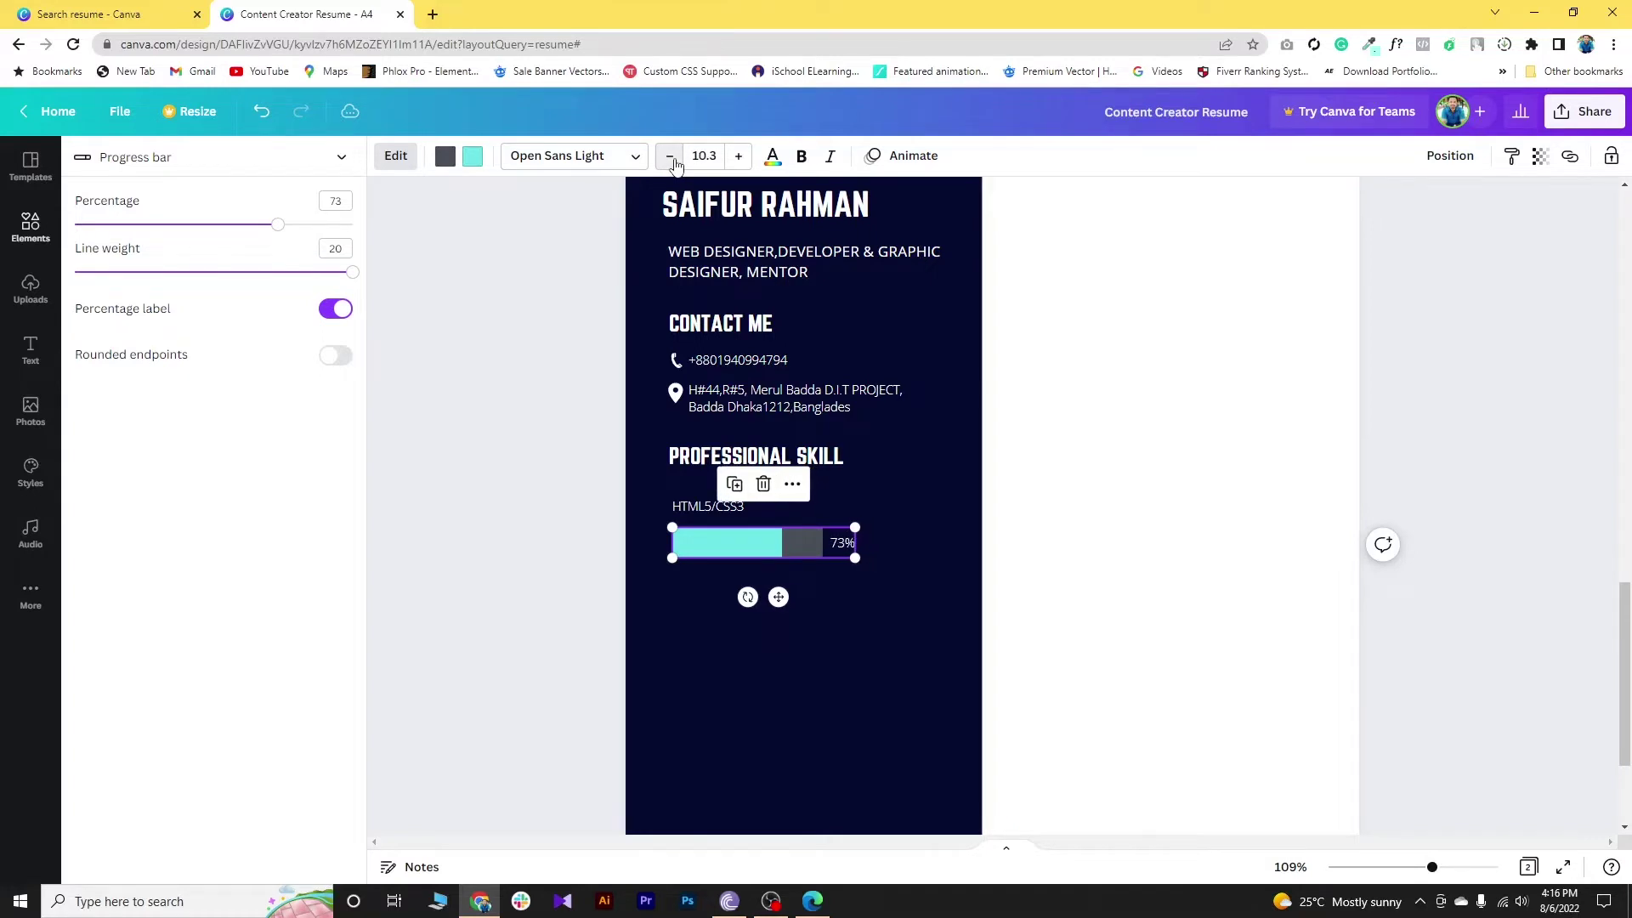
click(737, 158)
click(737, 158)
click(737, 158)
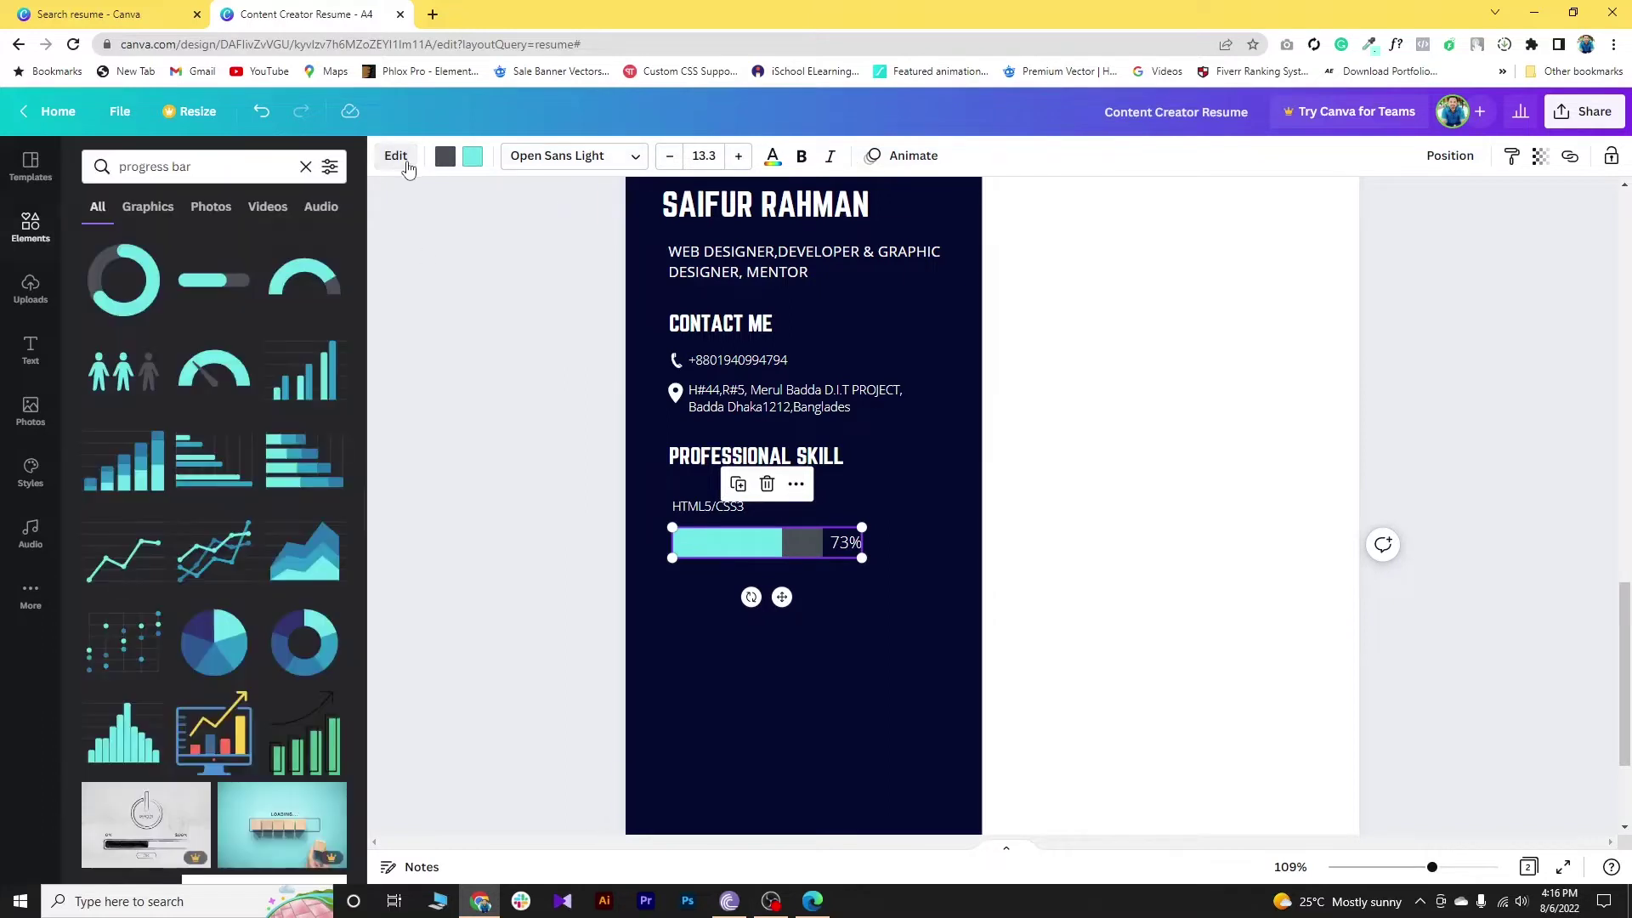
click(403, 161)
click(407, 163)
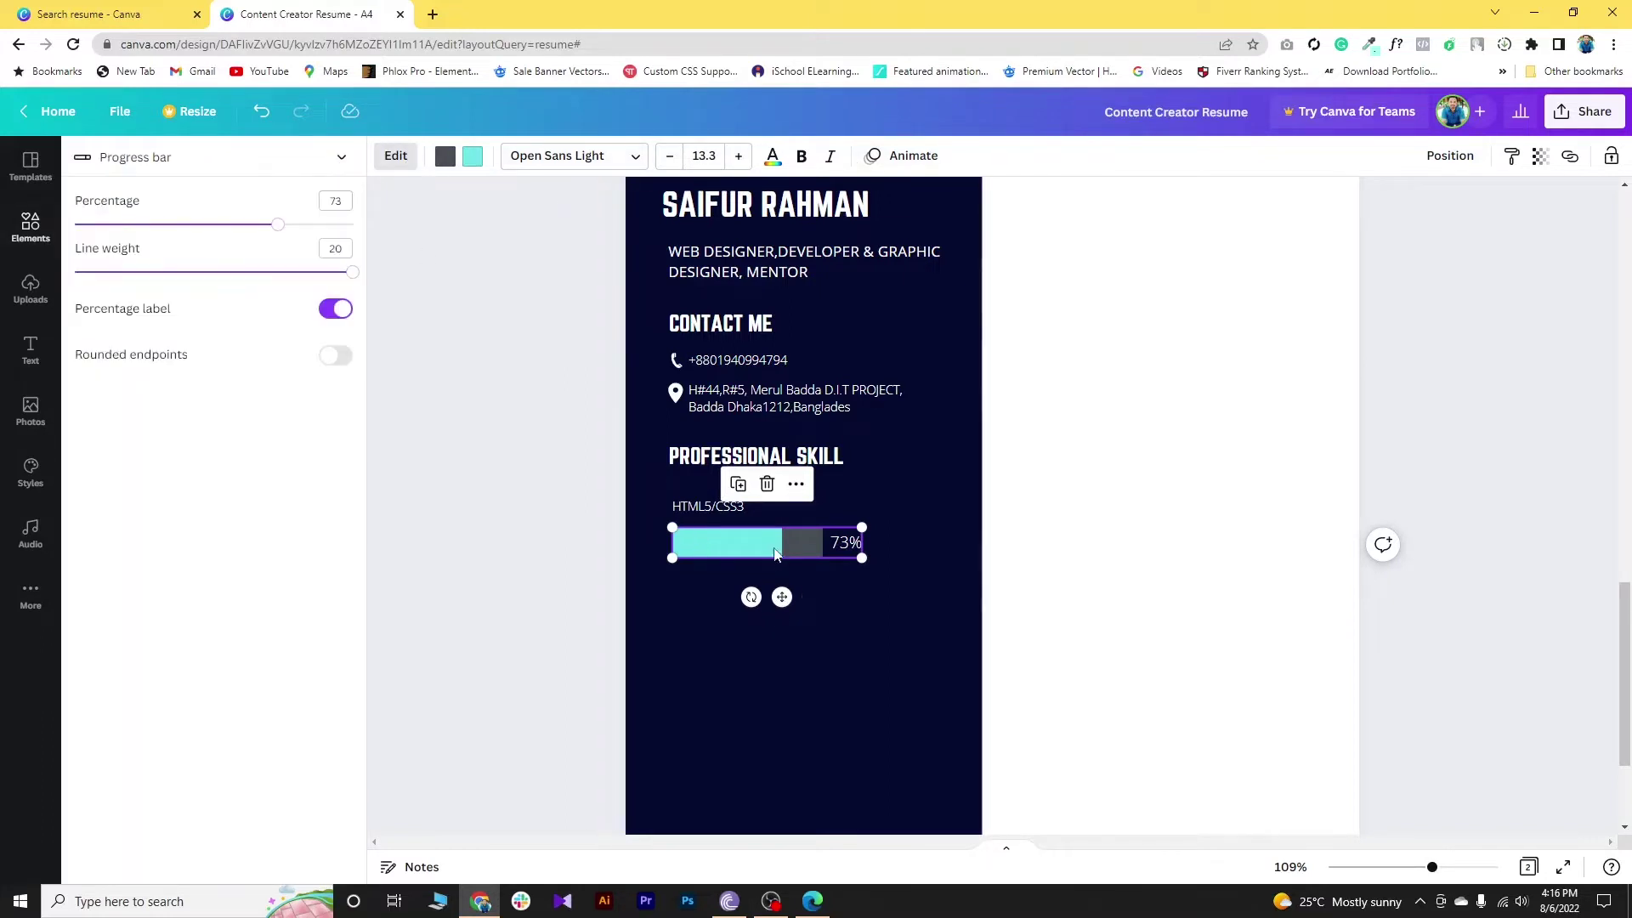
right_click(806, 543)
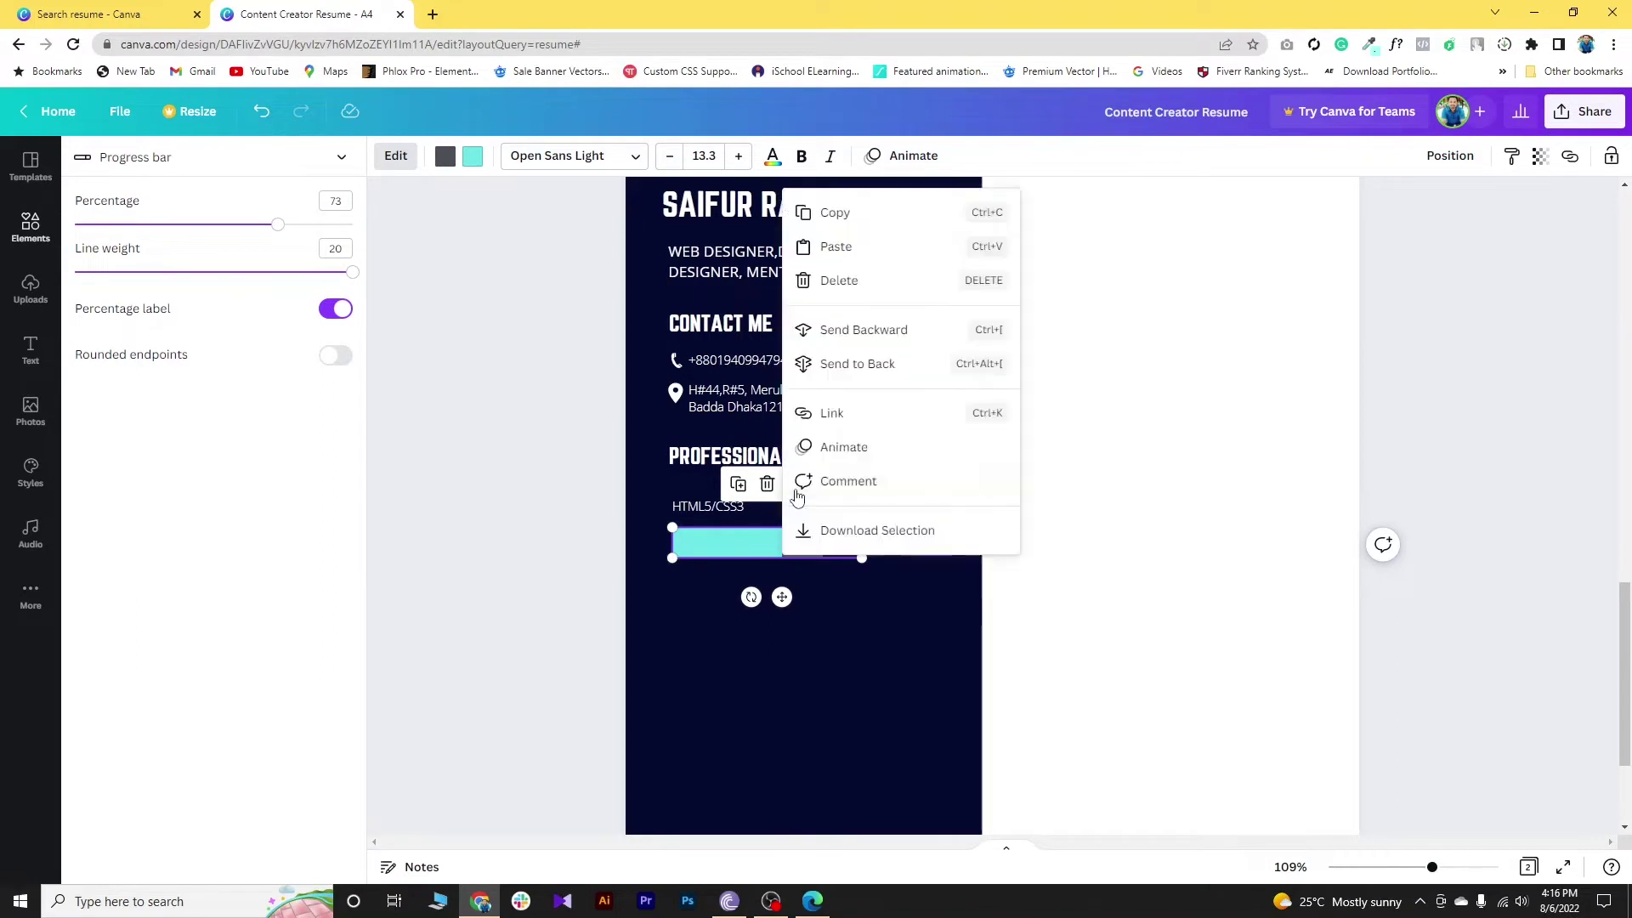
key(Escape)
click(884, 659)
click(846, 556)
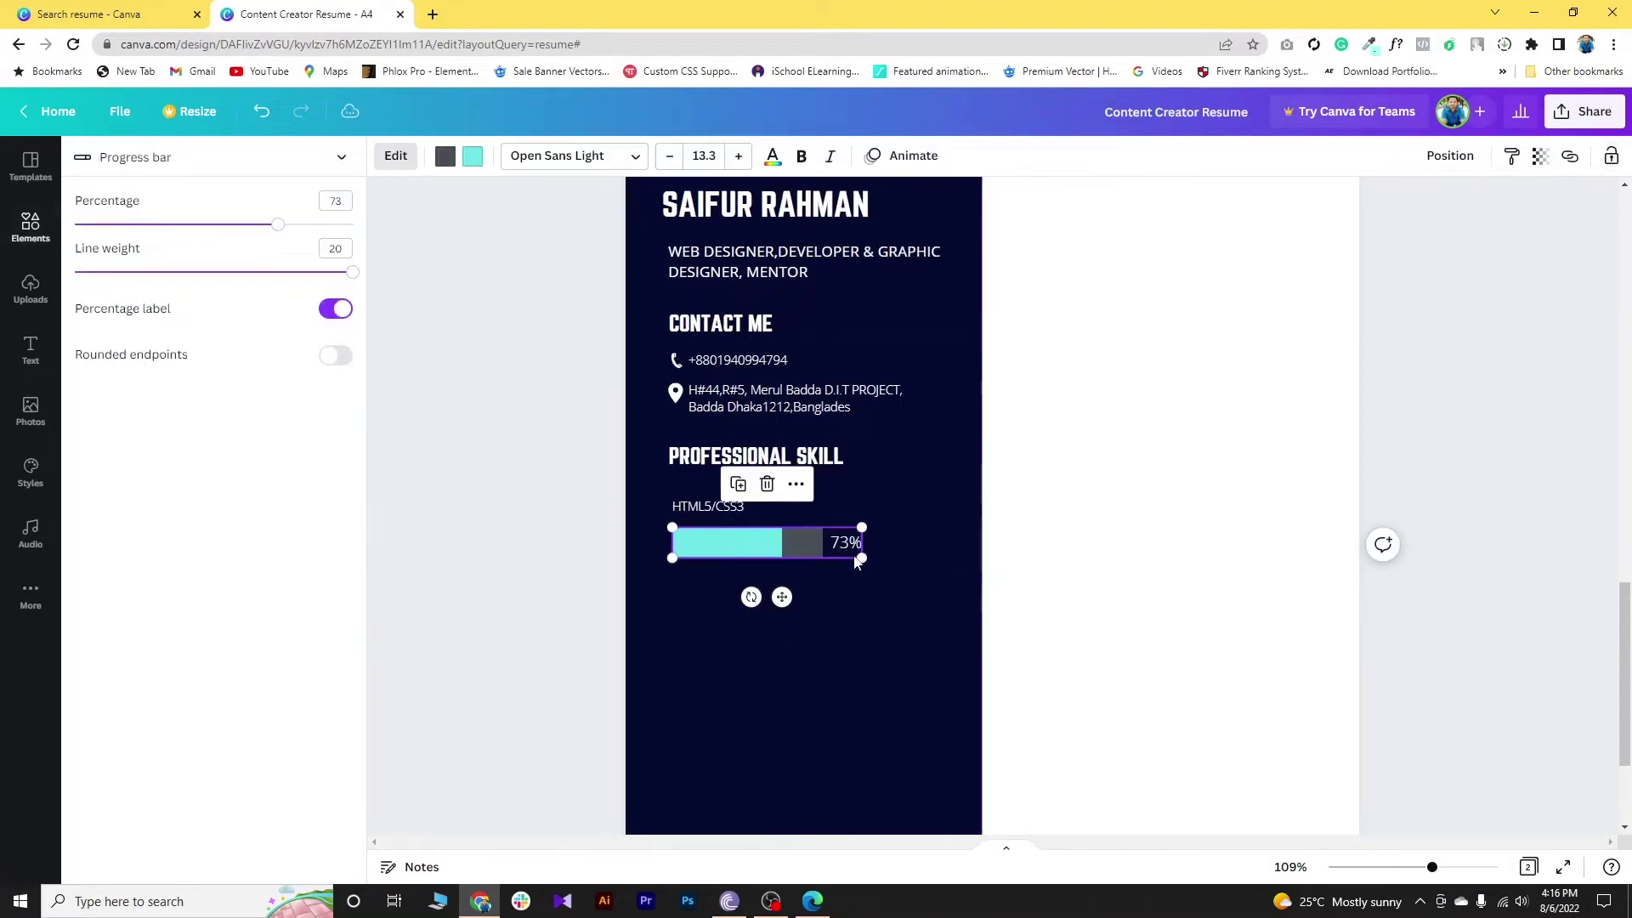
Step: Try enlarging the progress bar to span most of the sidebar's width and check the available progress chart types
drag(865, 557, 944, 571)
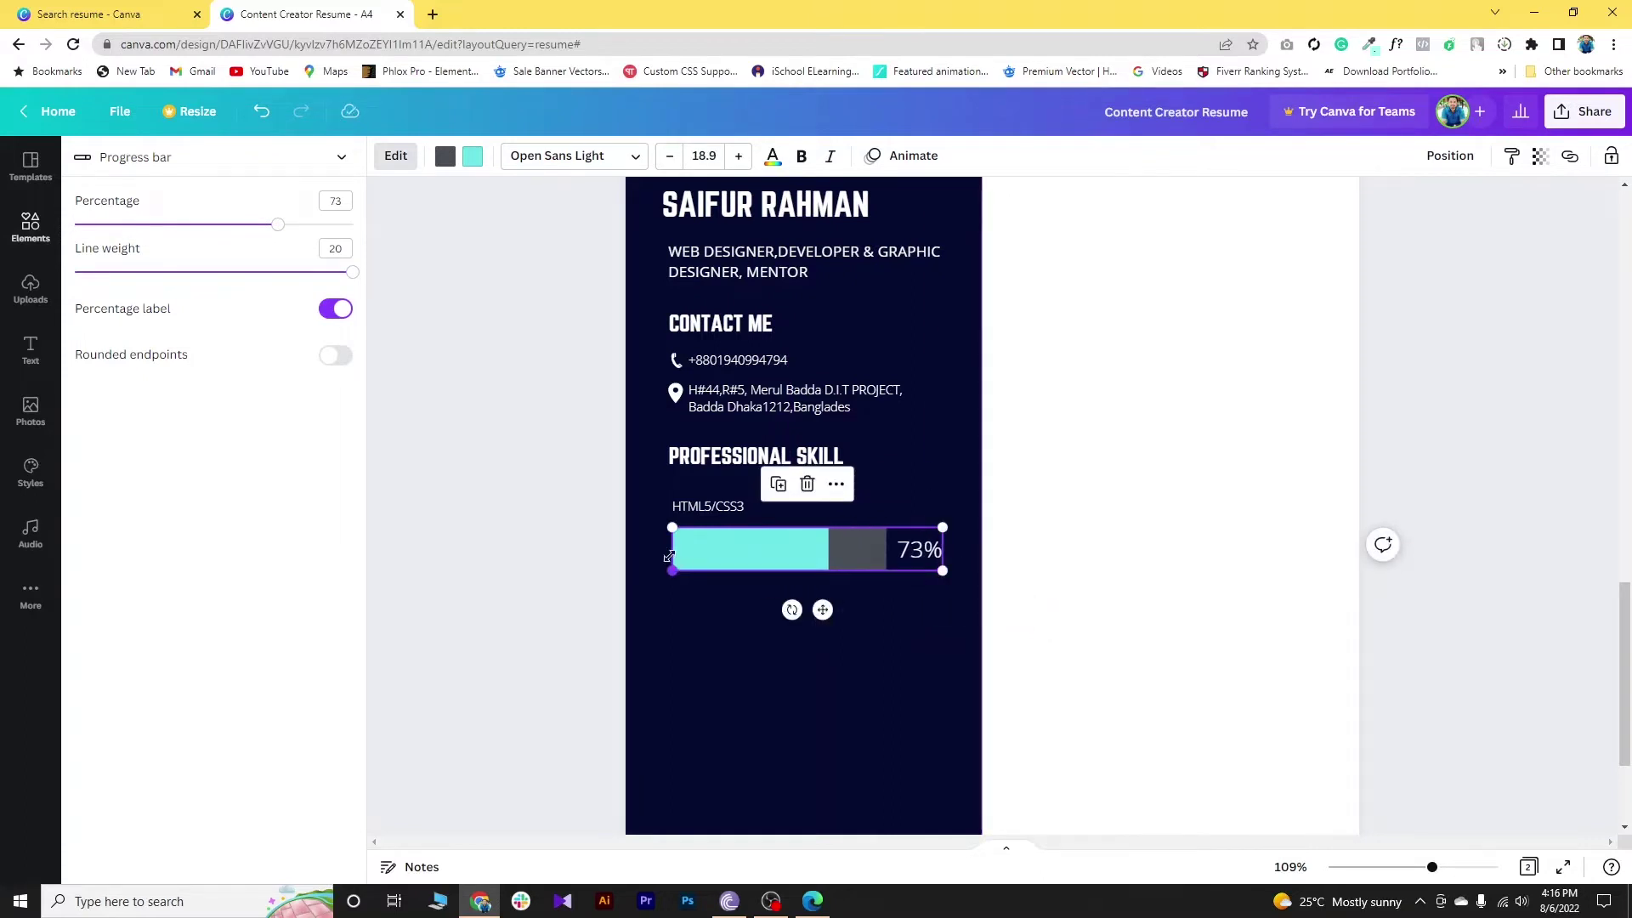
click(331, 158)
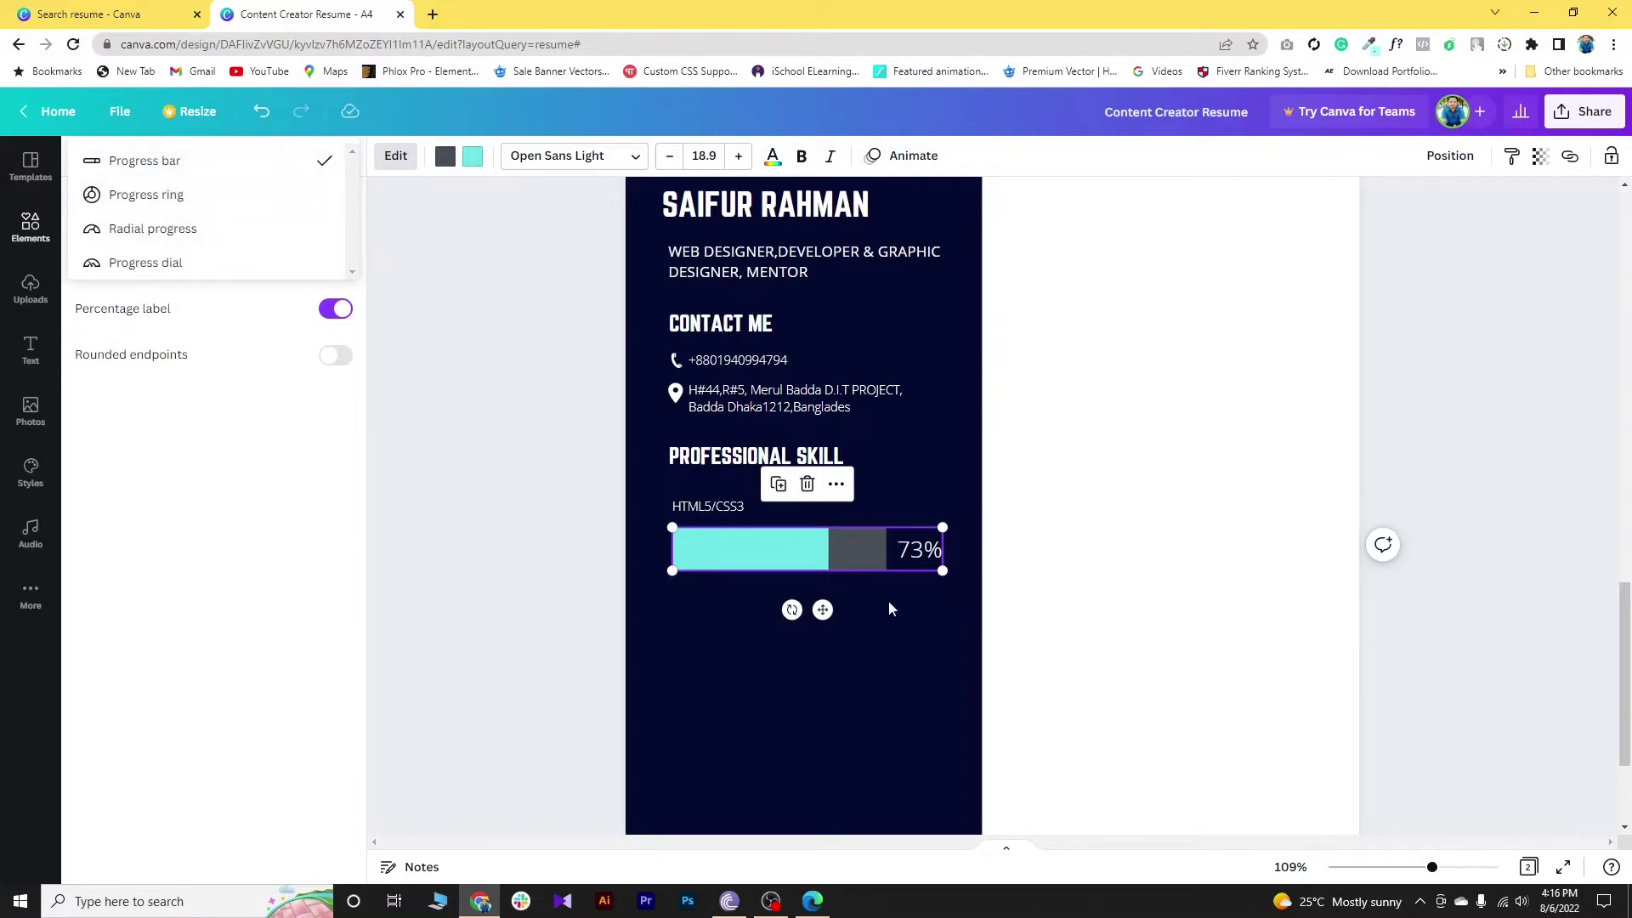
click(844, 543)
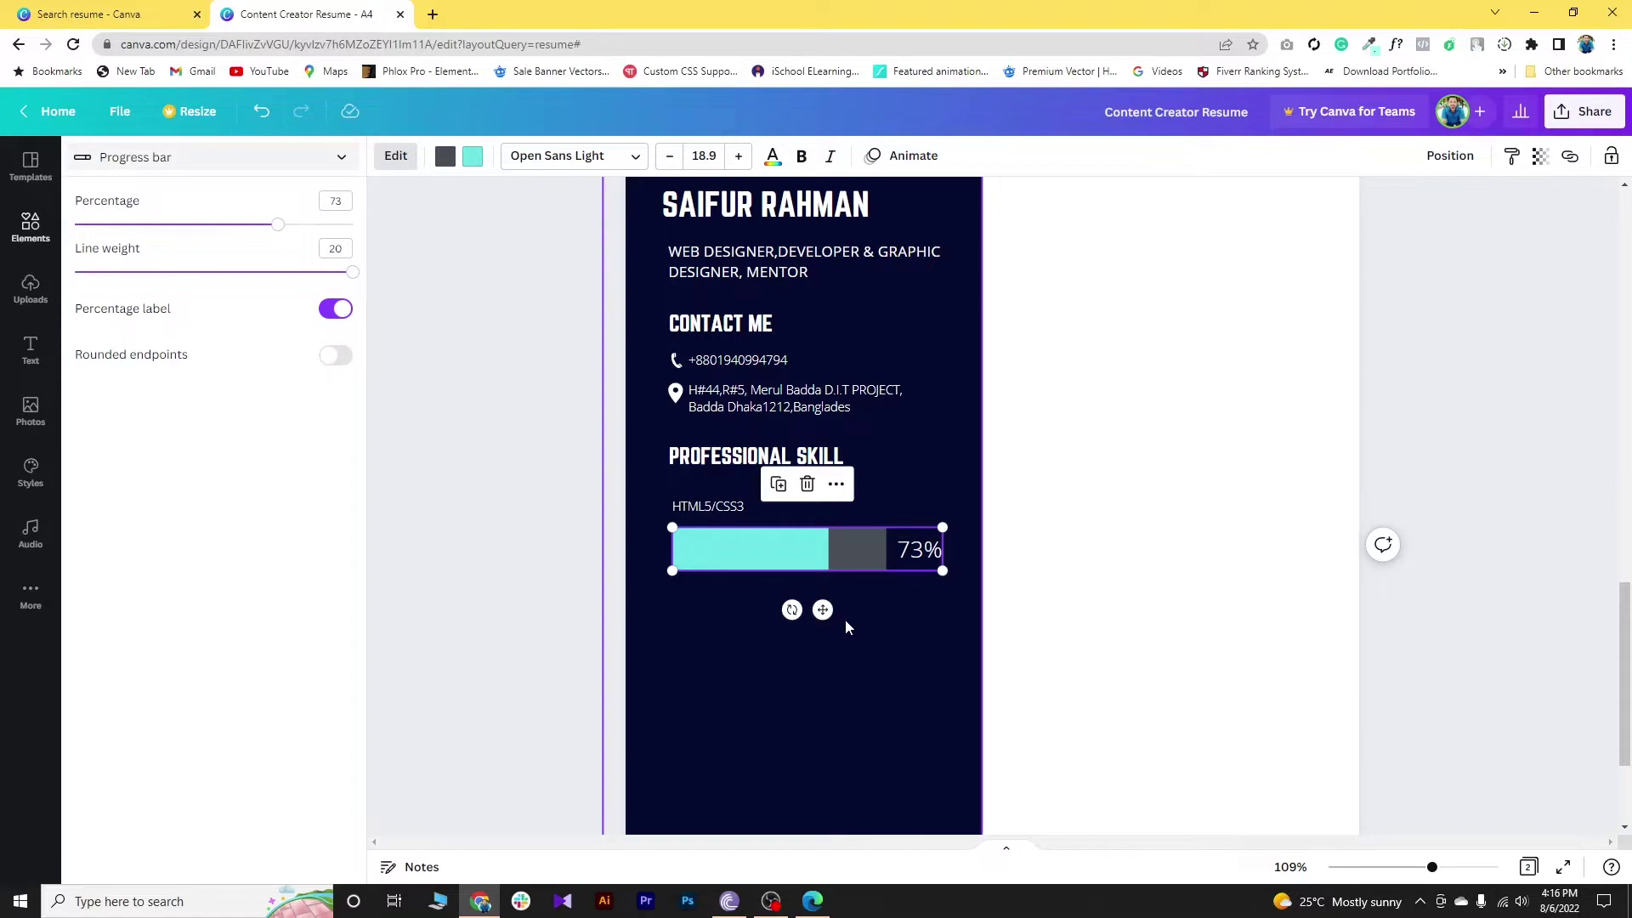
click(845, 623)
click(794, 563)
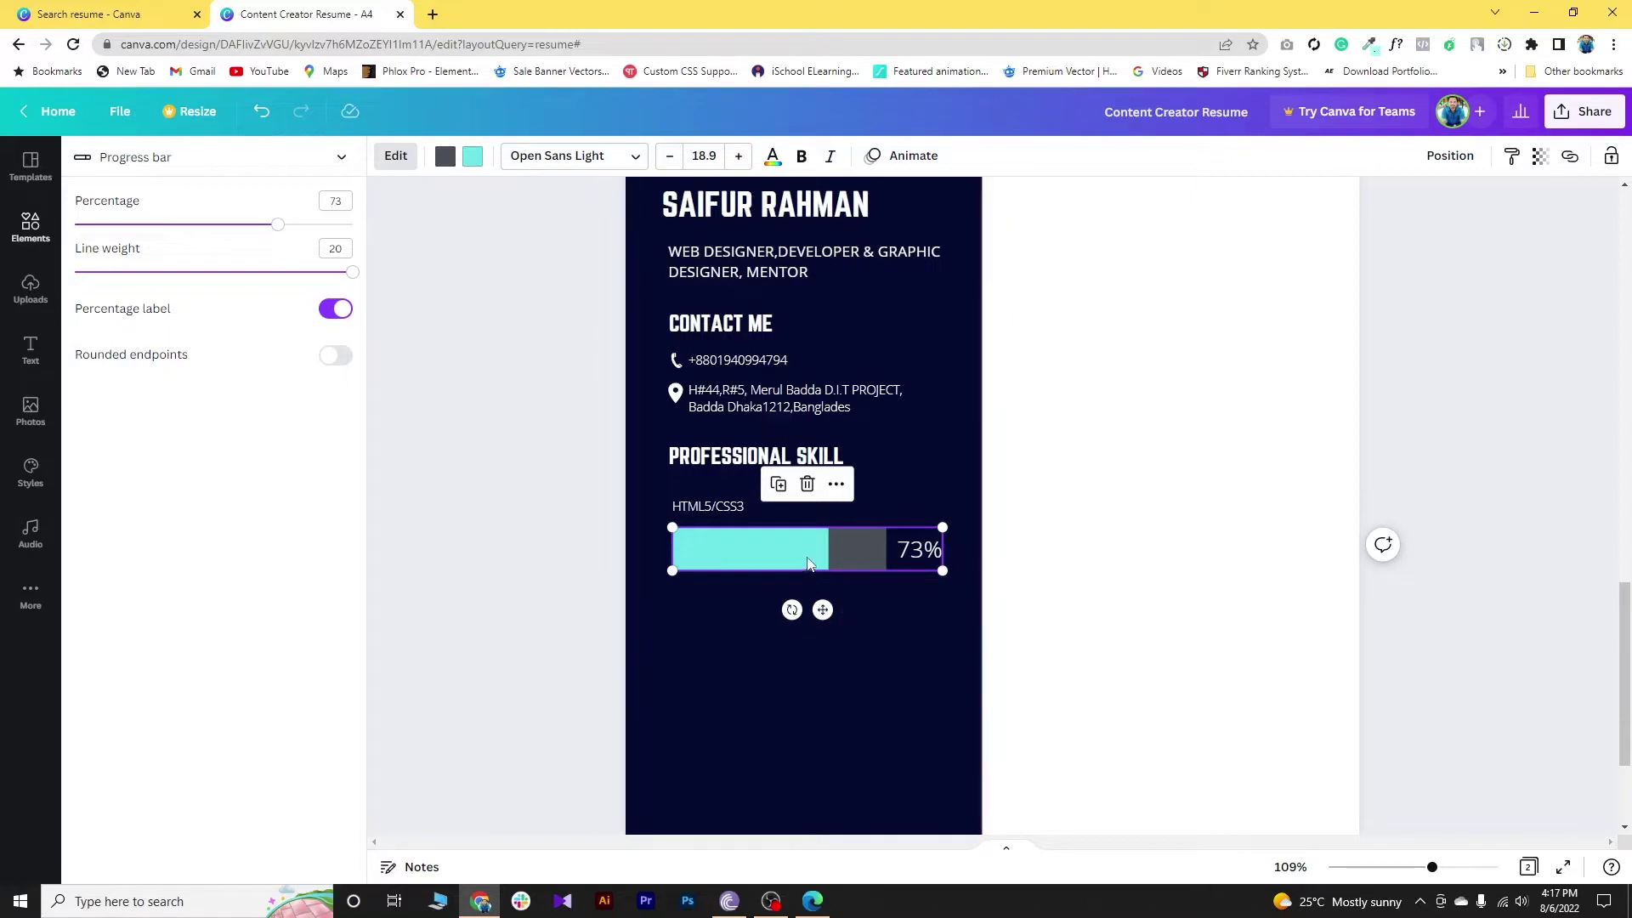
Step: Shrink the progress bar to about the width of the HTML5/CSS3 text, place it underneath, and set its line weight to 16
drag(675, 561, 865, 474)
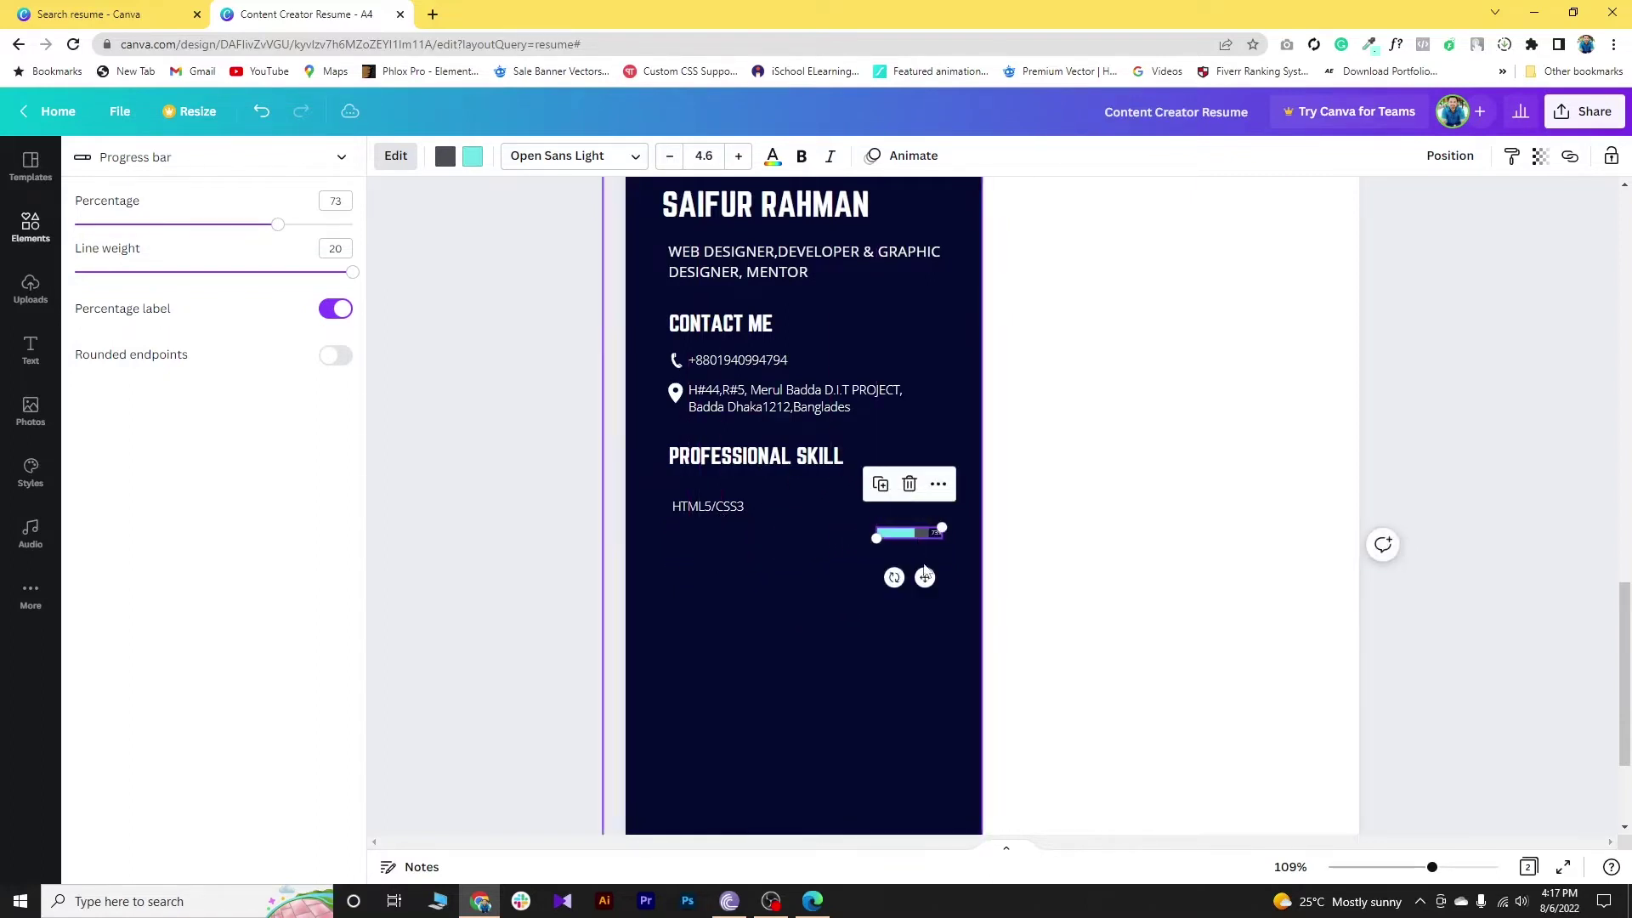
drag(924, 577, 720, 590)
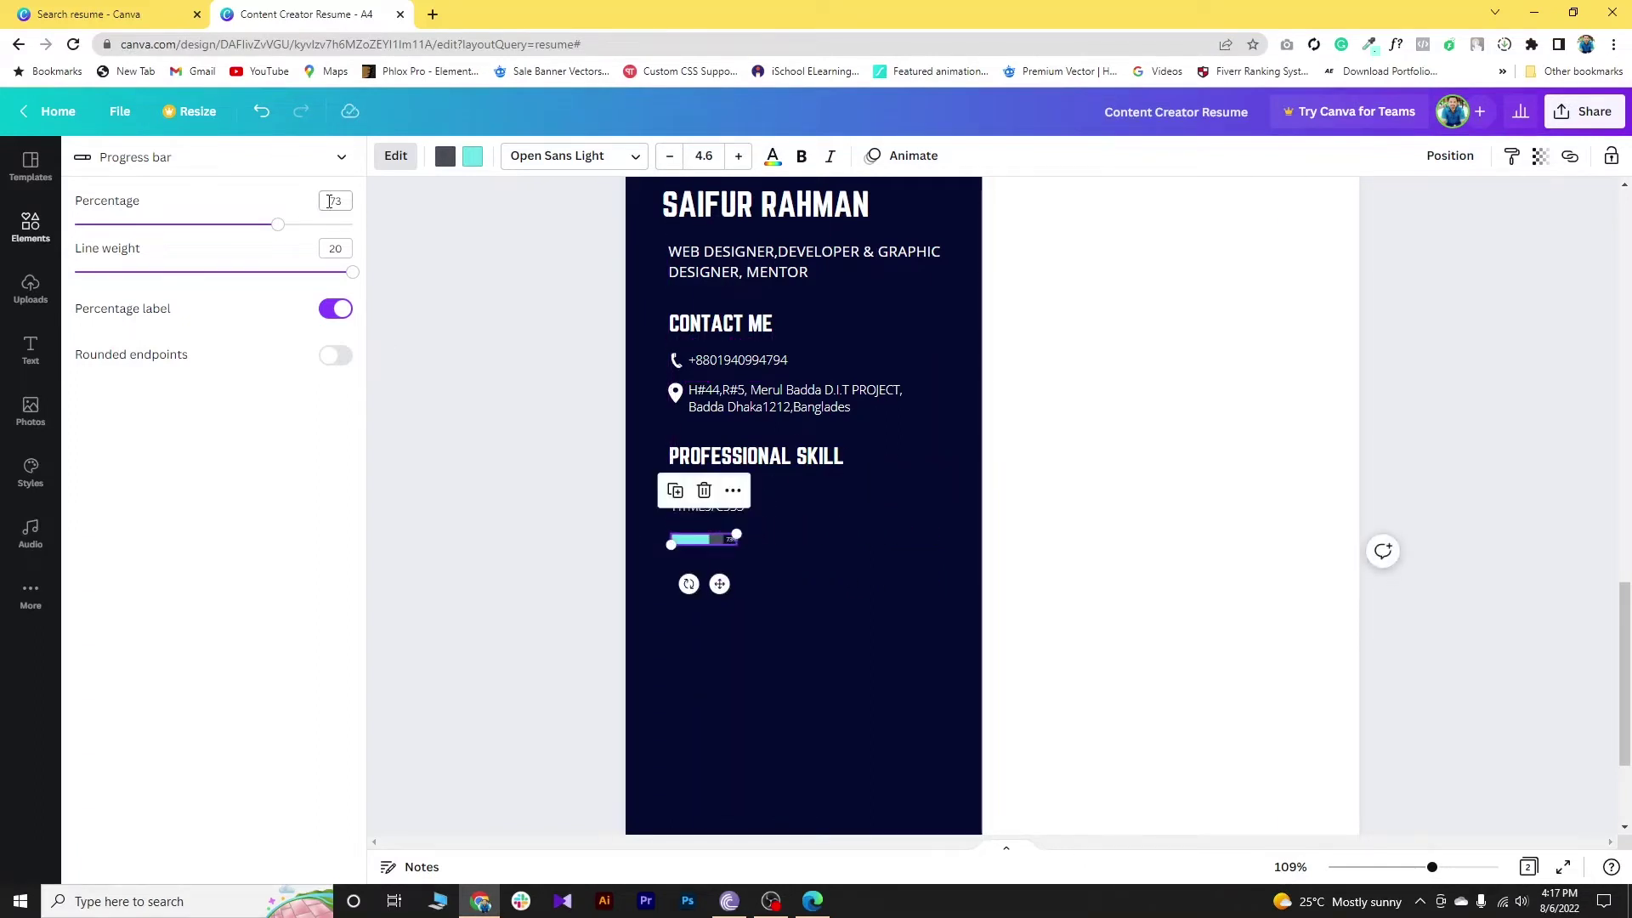
click(330, 247)
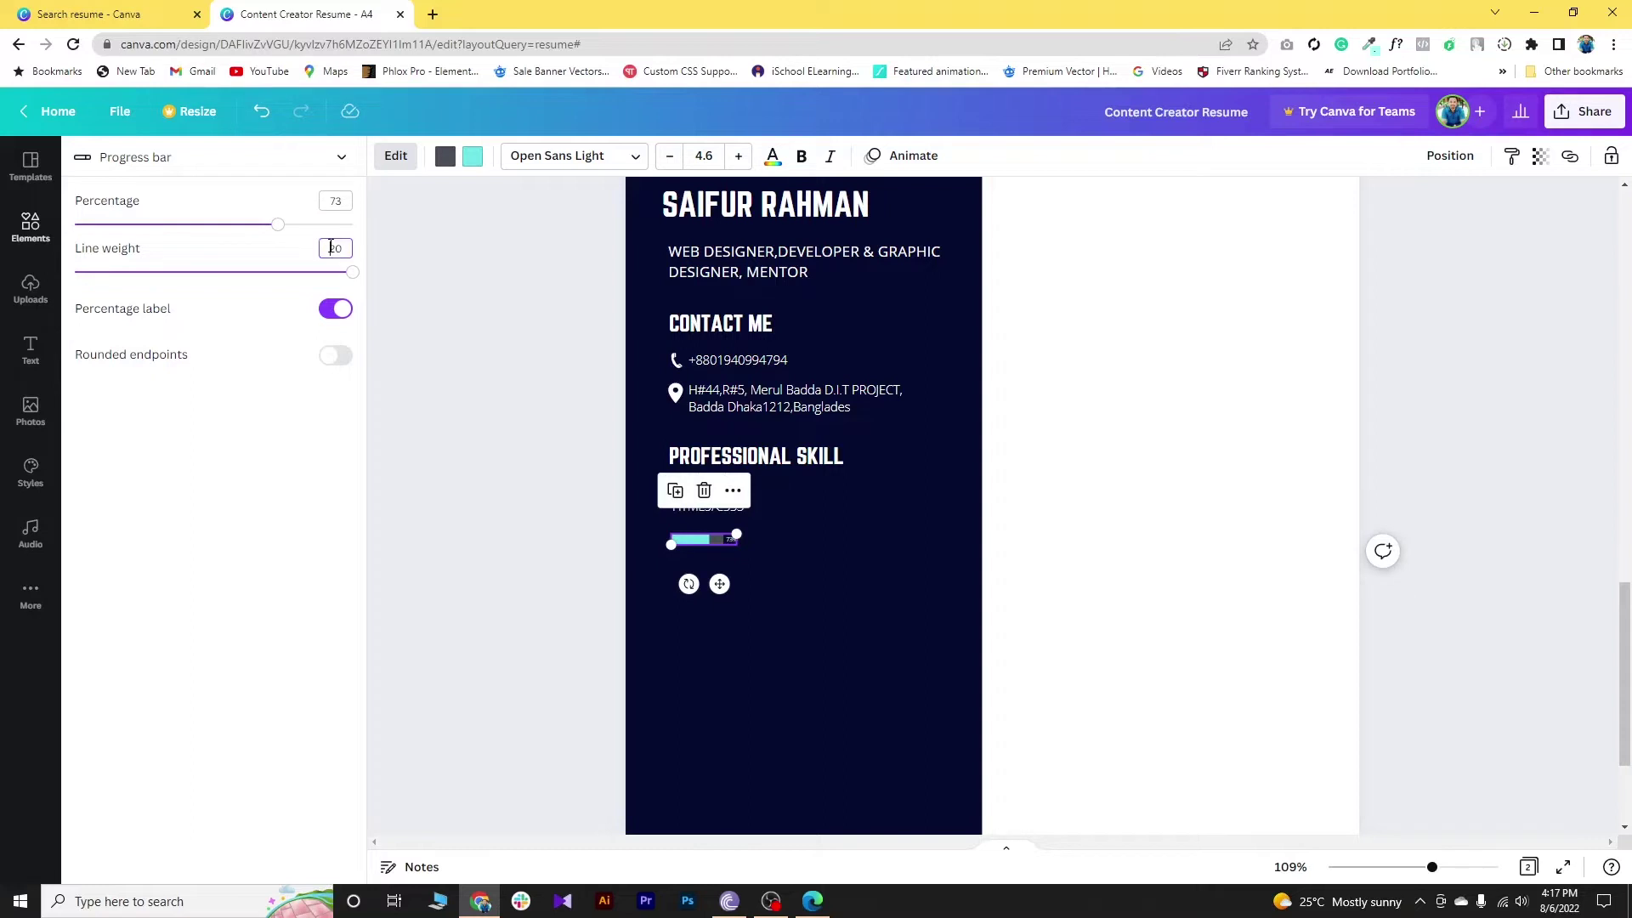
drag(334, 248, 345, 248)
text(15)
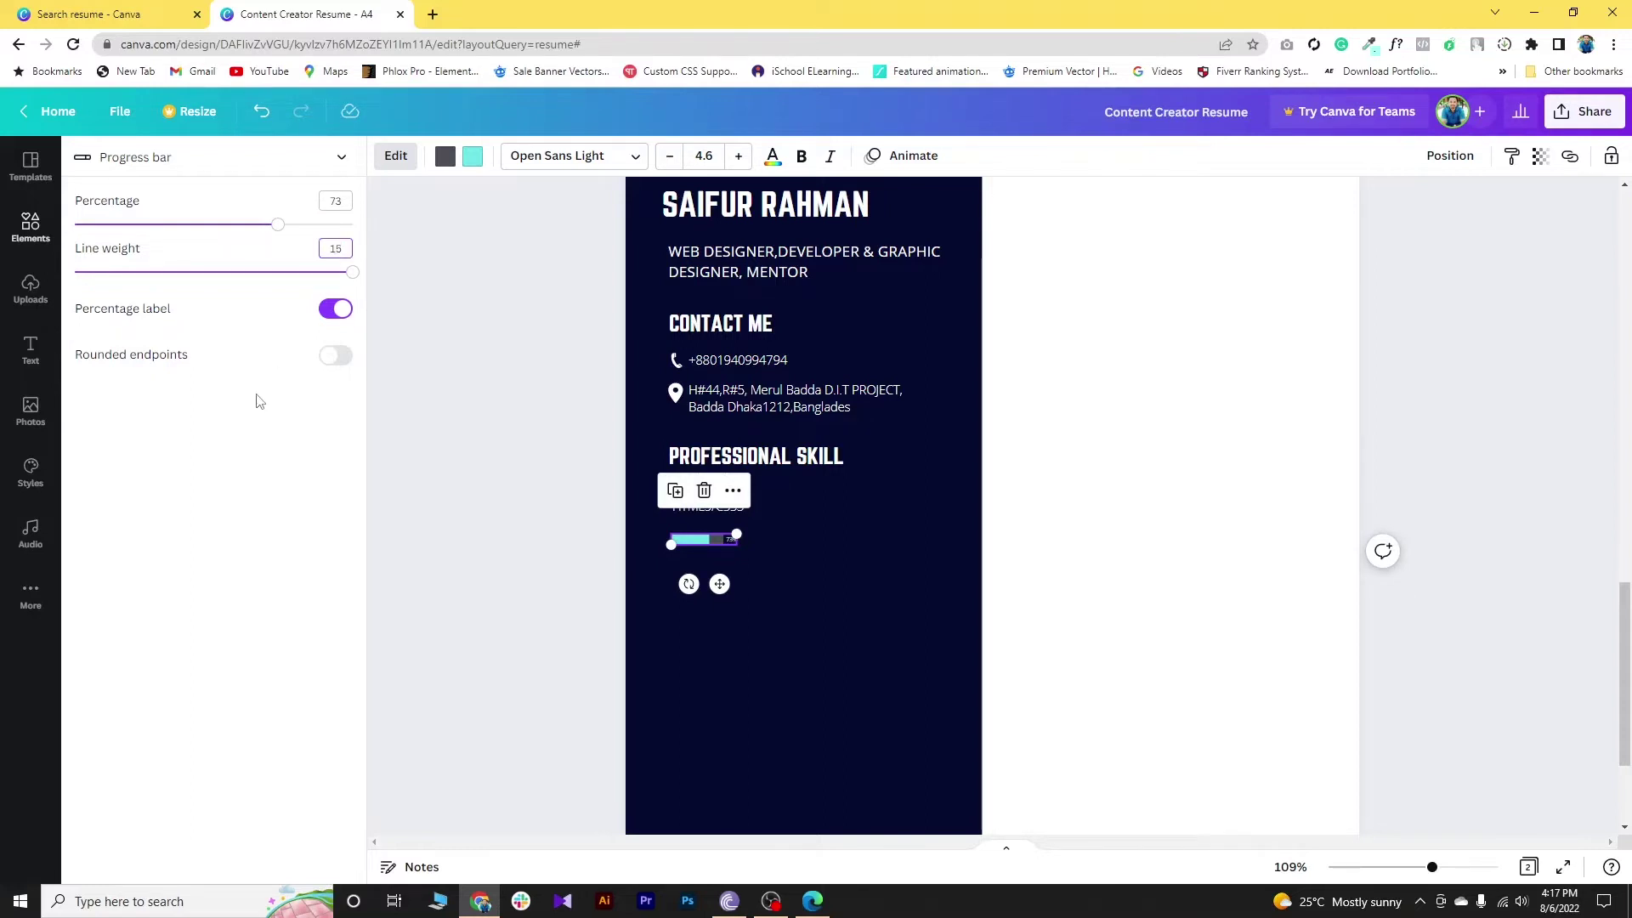
click(260, 447)
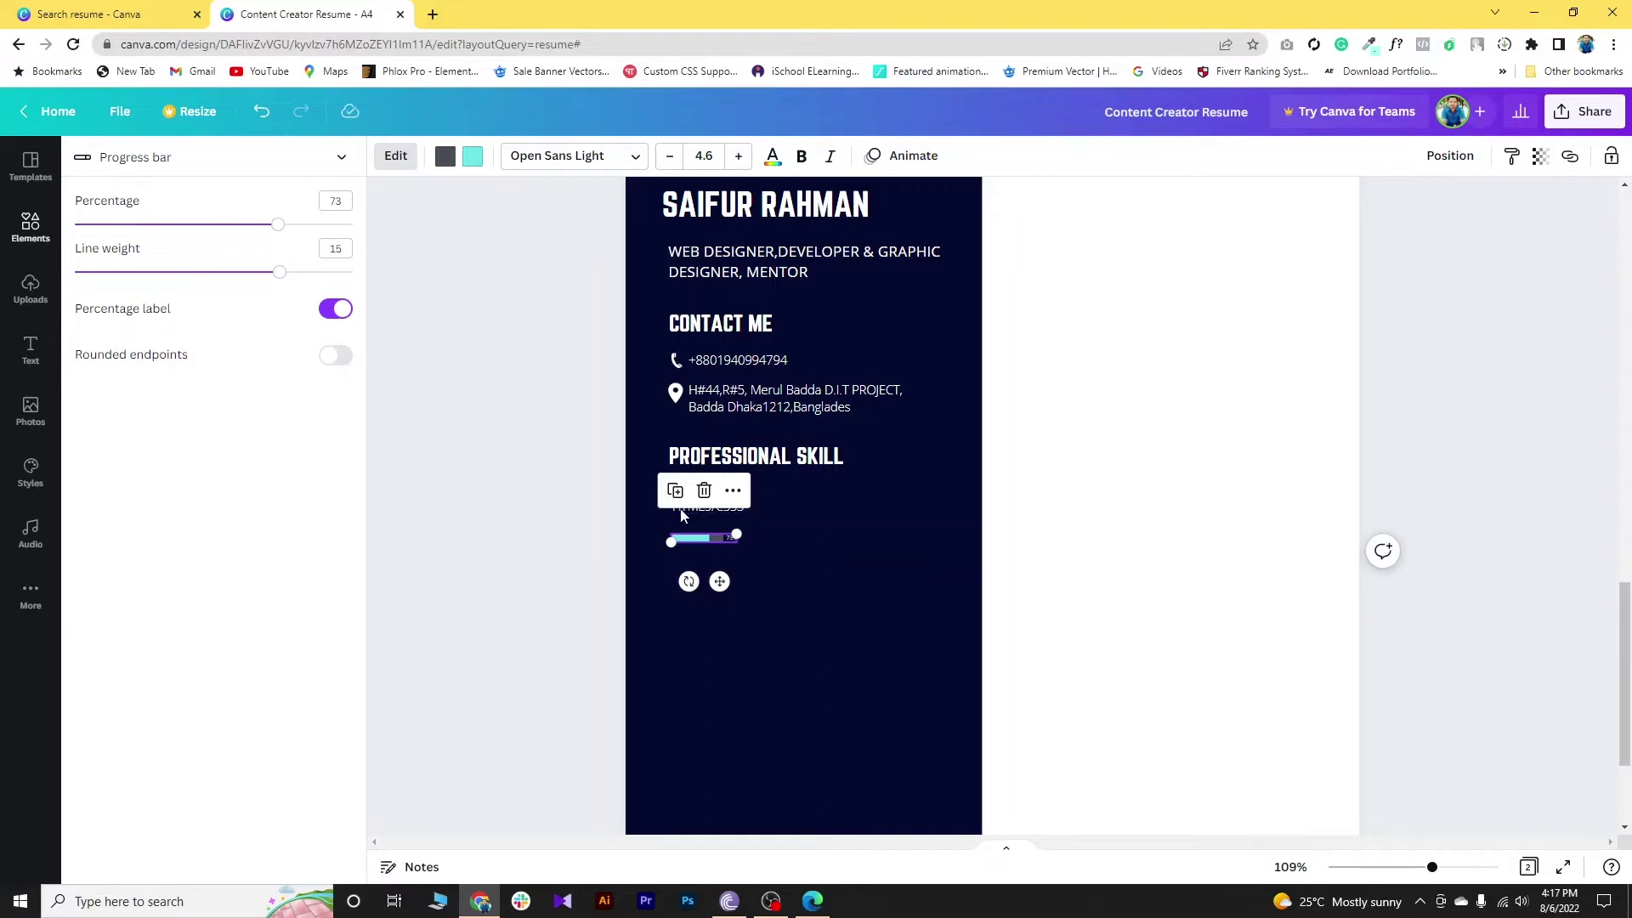
mouse_move(286, 283)
mouse_down()
mouse_move(355, 285)
mouse_move(252, 291)
mouse_move(294, 283)
mouse_up()
click(794, 588)
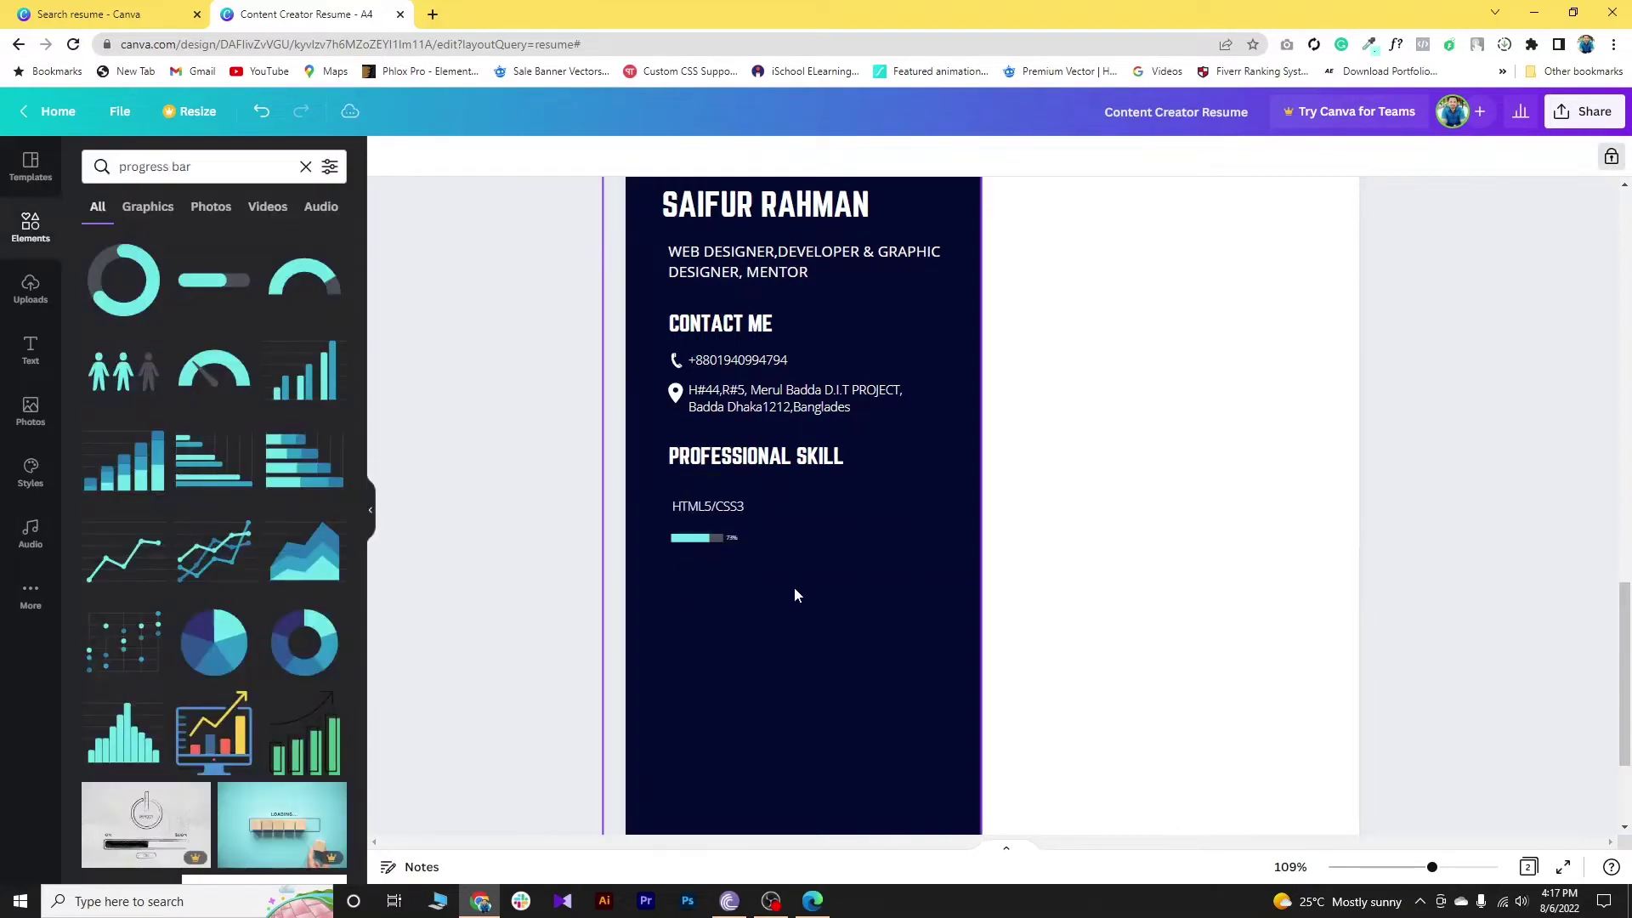
Step: Move the small progress bar slightly closer beneath the HTML5/CSS3 text
click(705, 547)
drag(704, 544, 707, 536)
click(778, 674)
Step: Duplicate the HTML5/CSS3 text and its progress bar, placing the copies directly below as a second skill entry
click(711, 506)
click(677, 456)
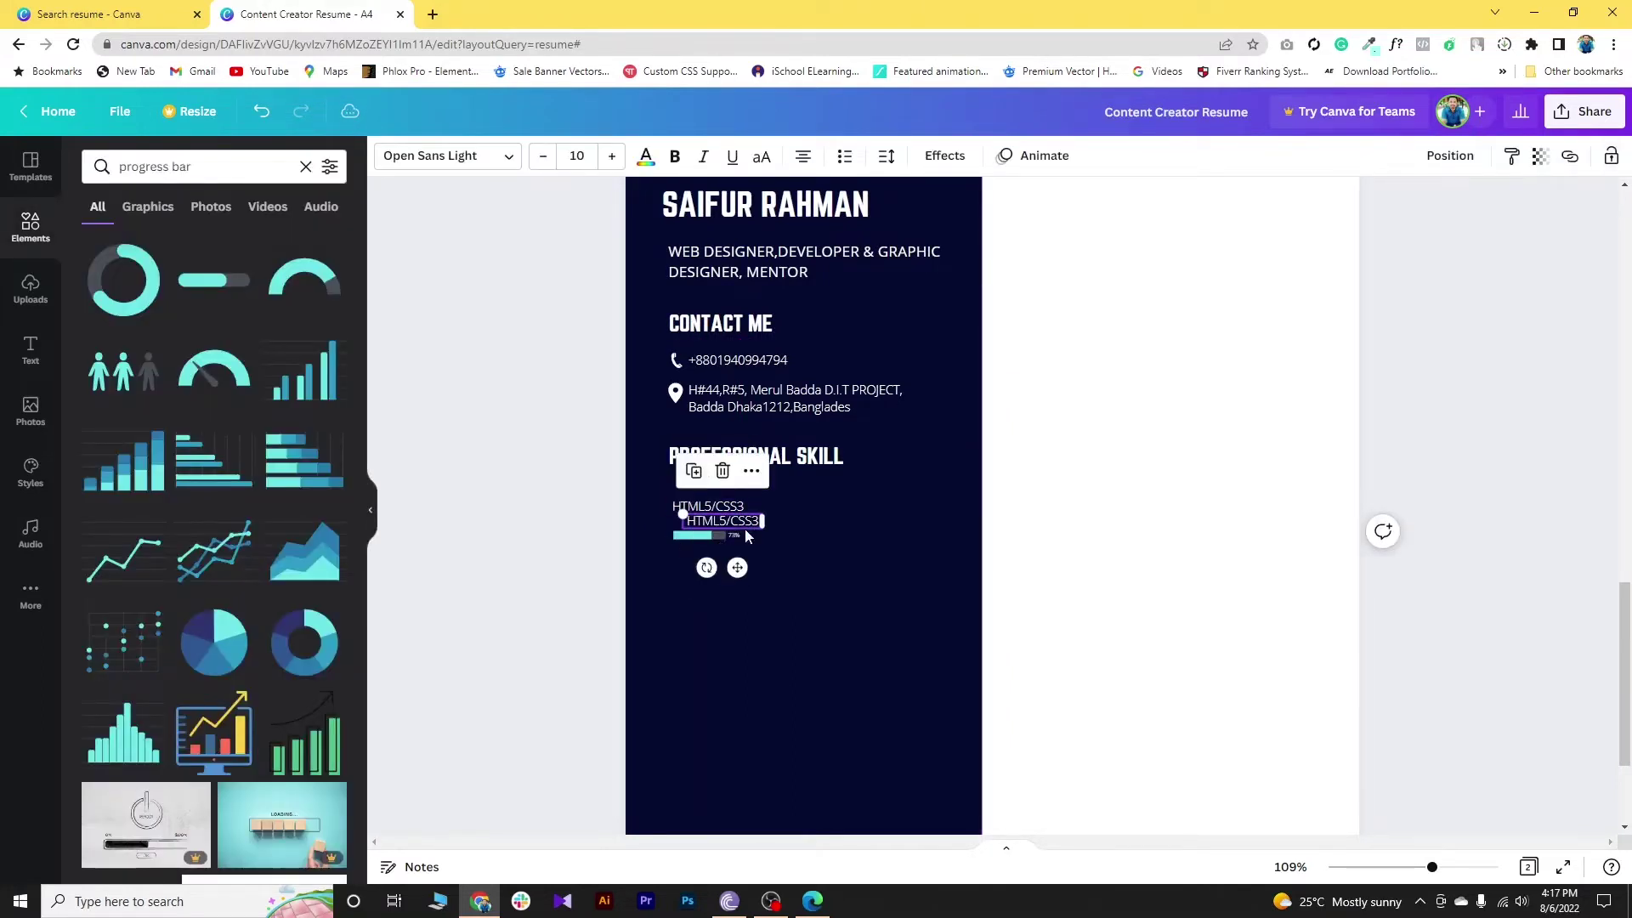
drag(714, 516, 727, 570)
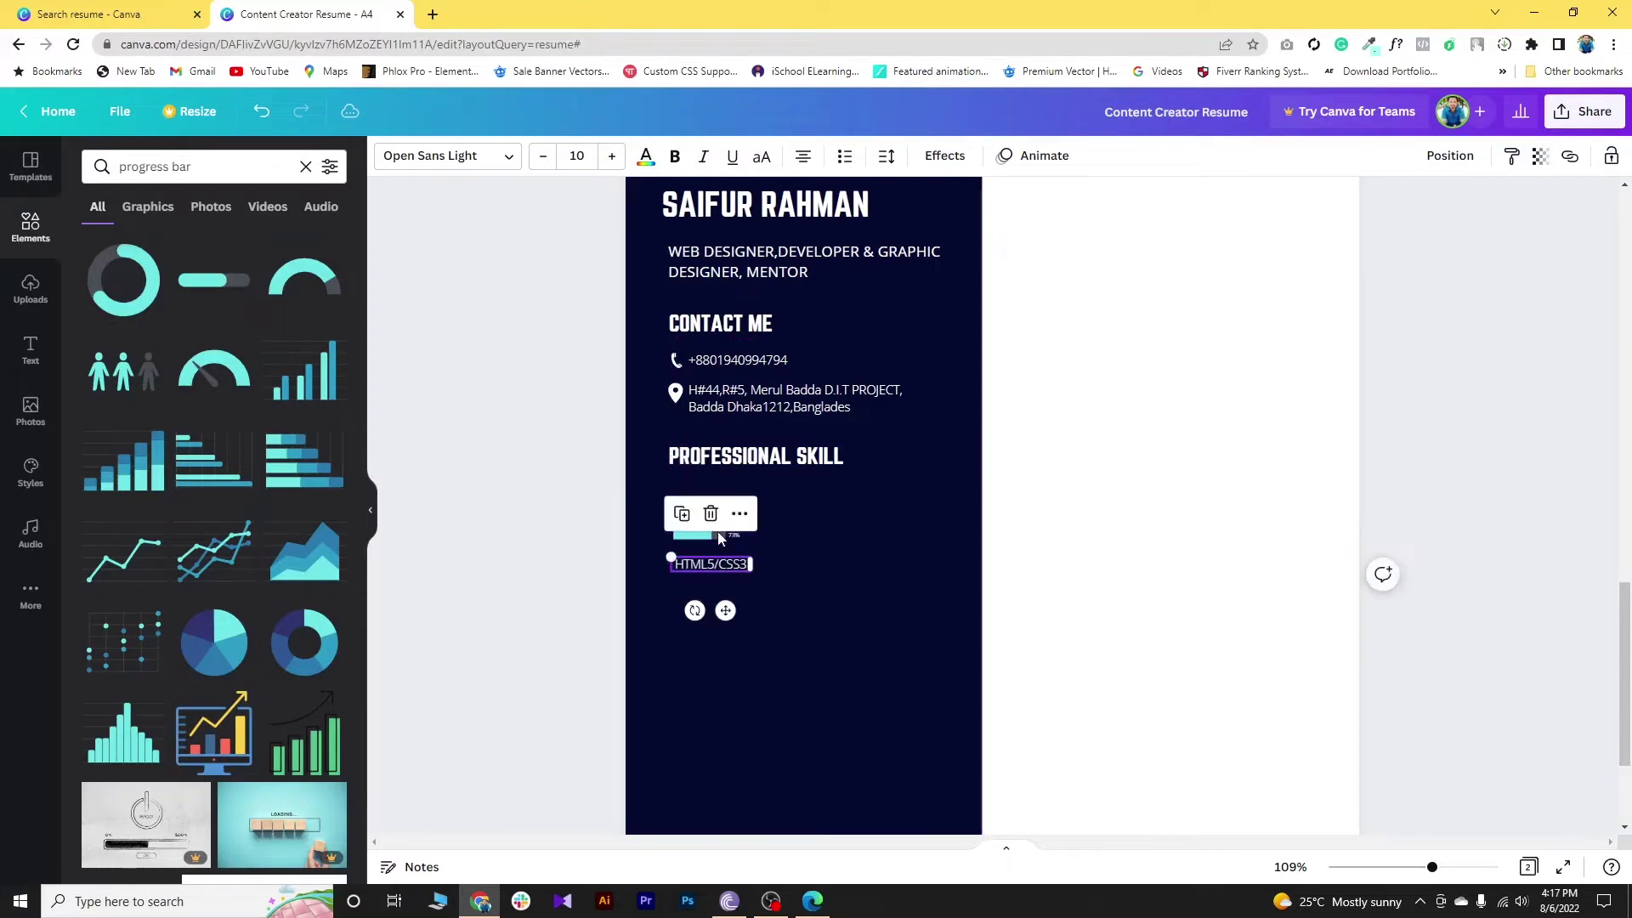
click(717, 538)
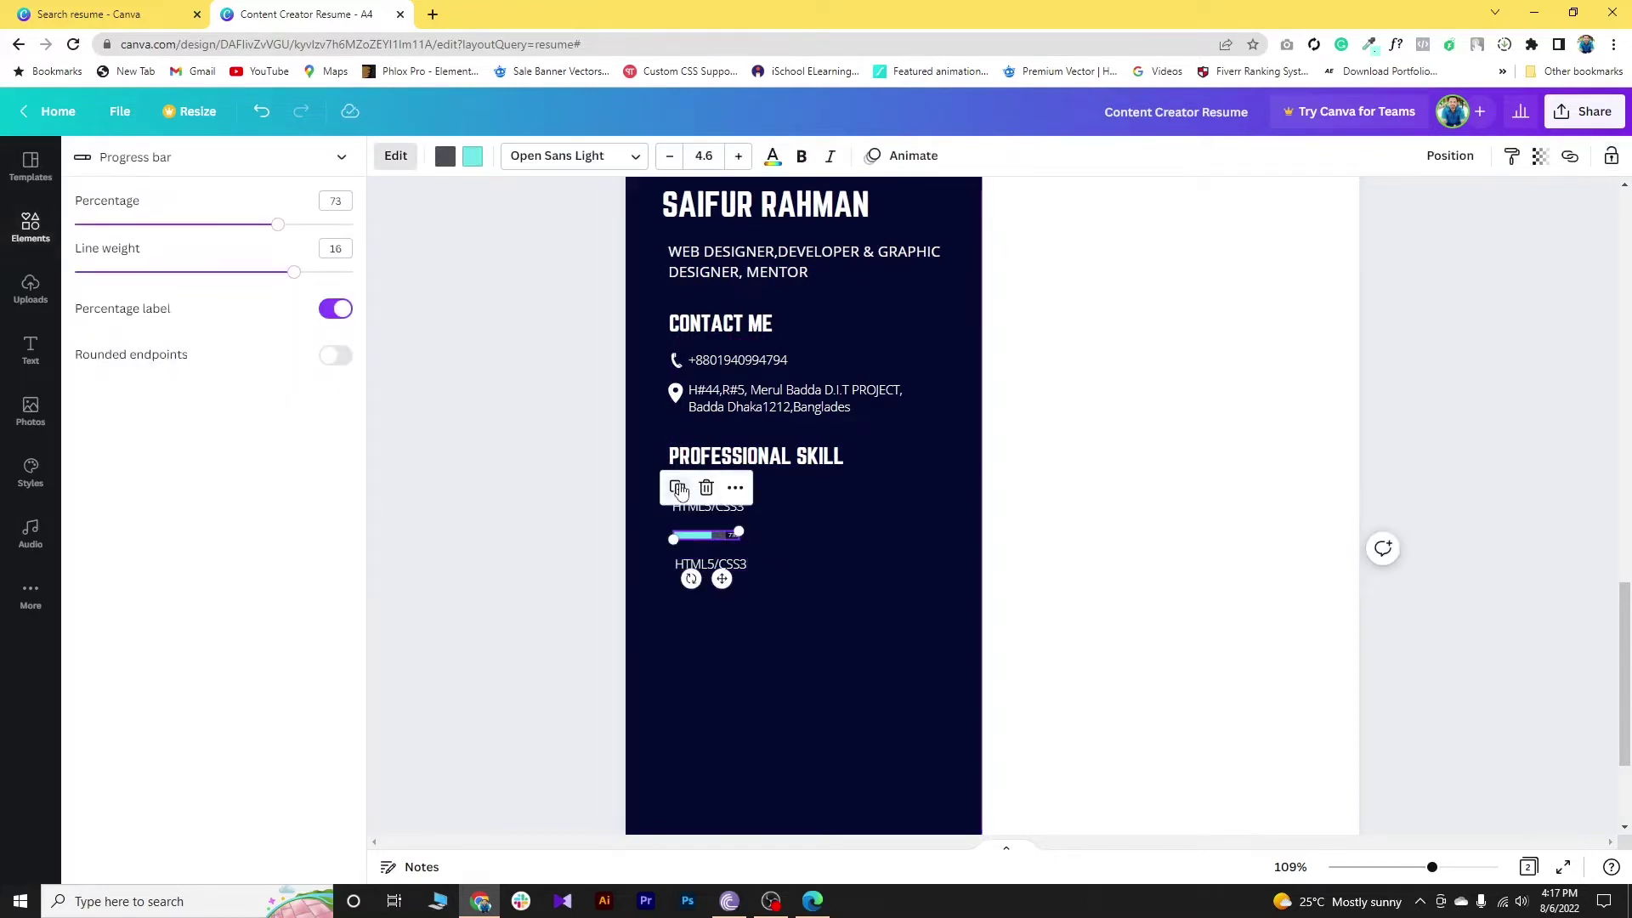
key(ctrl+d)
drag(728, 561, 716, 587)
click(779, 644)
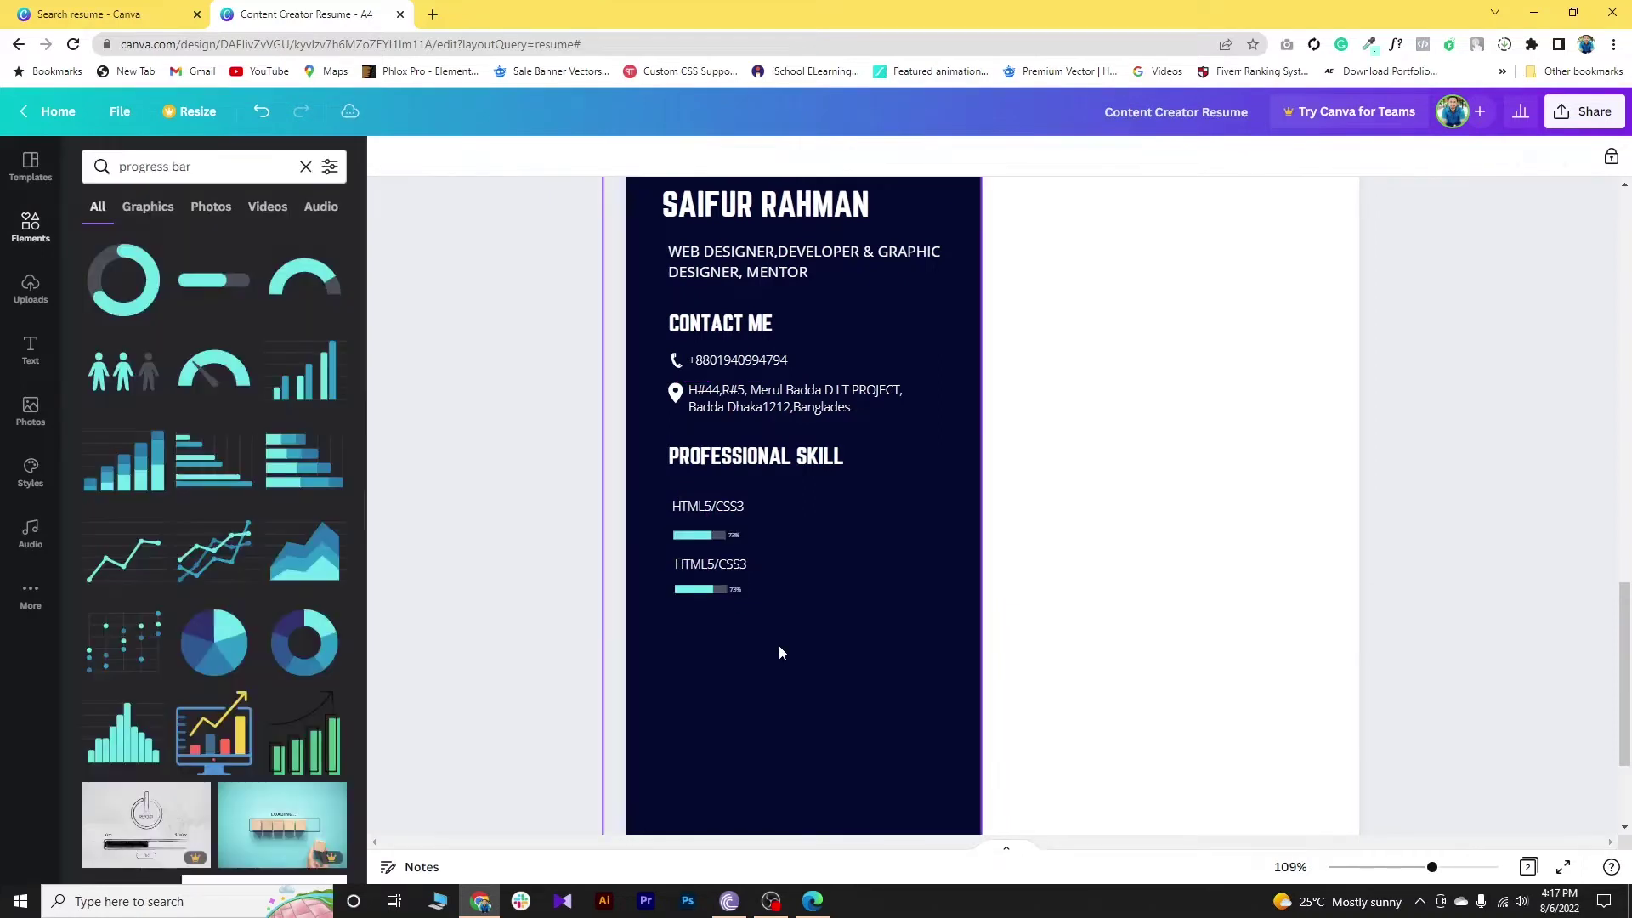
Step: Replace the duplicated skill text with "Graphics" and line it up with the start of its progress bar
click(709, 568)
click(709, 569)
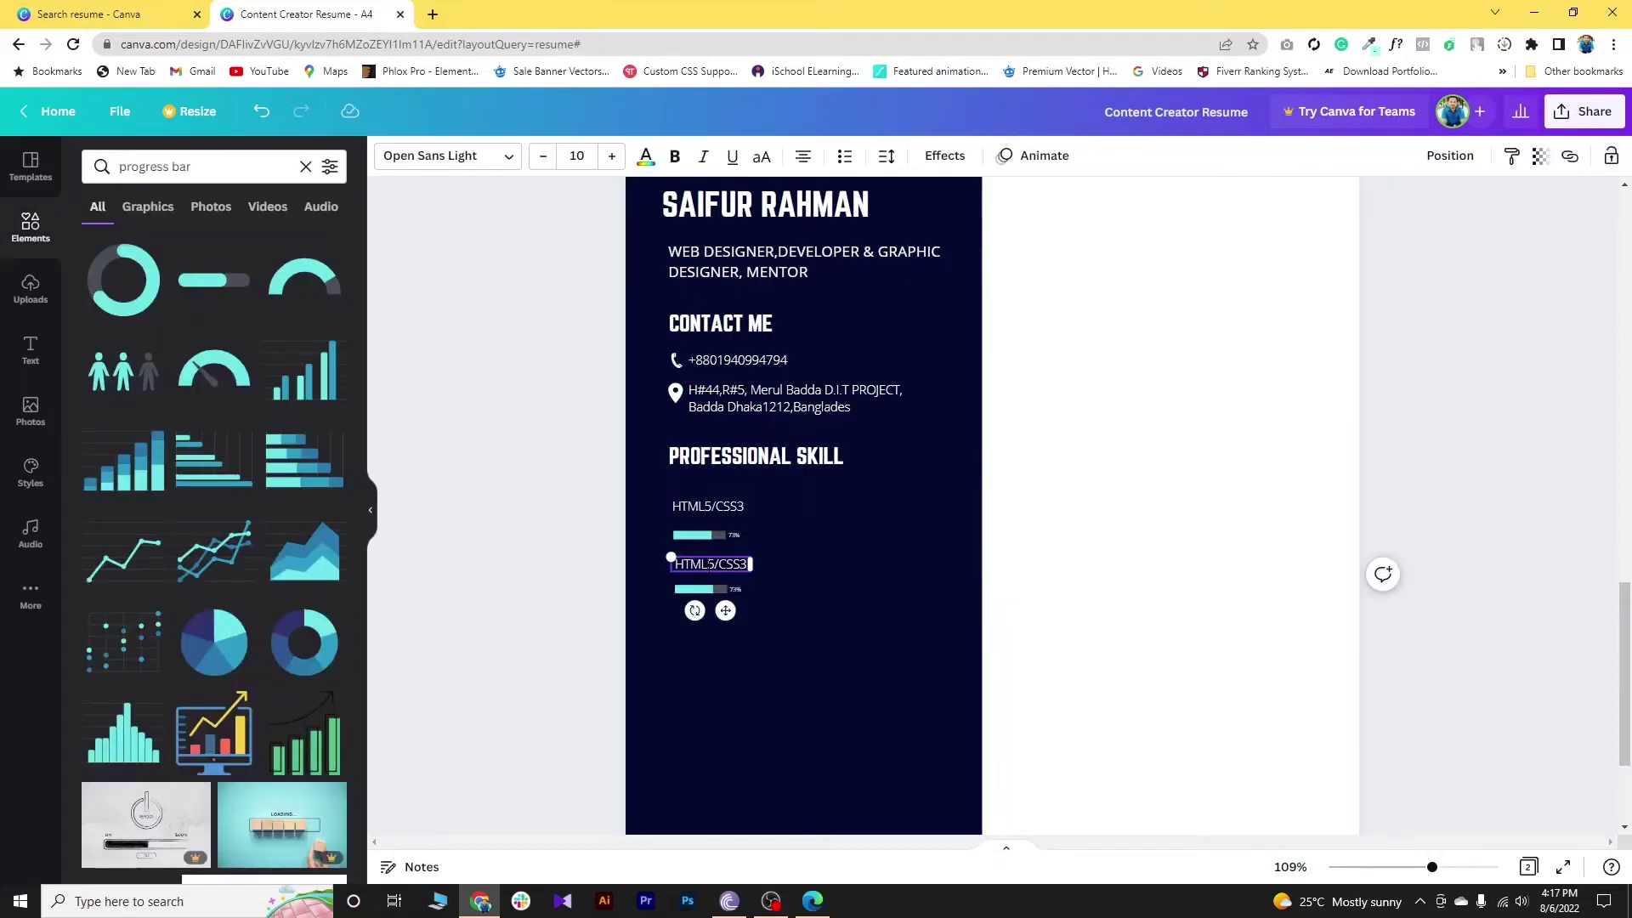
key(ctrl+a)
text(G)
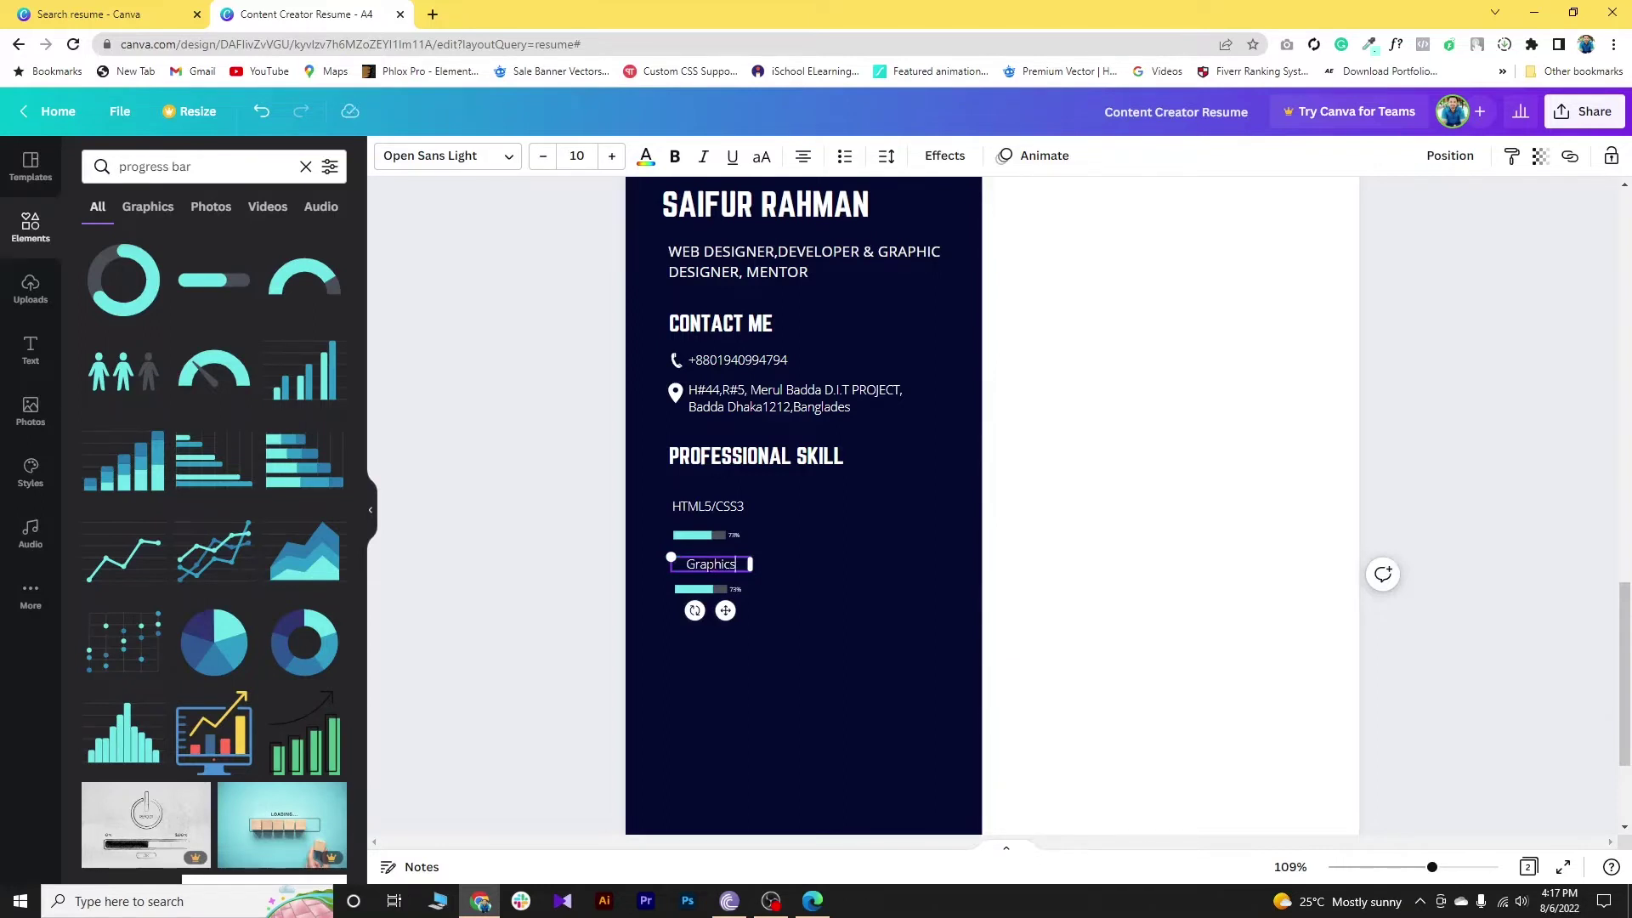
click(772, 606)
drag(727, 608, 712, 610)
click(791, 688)
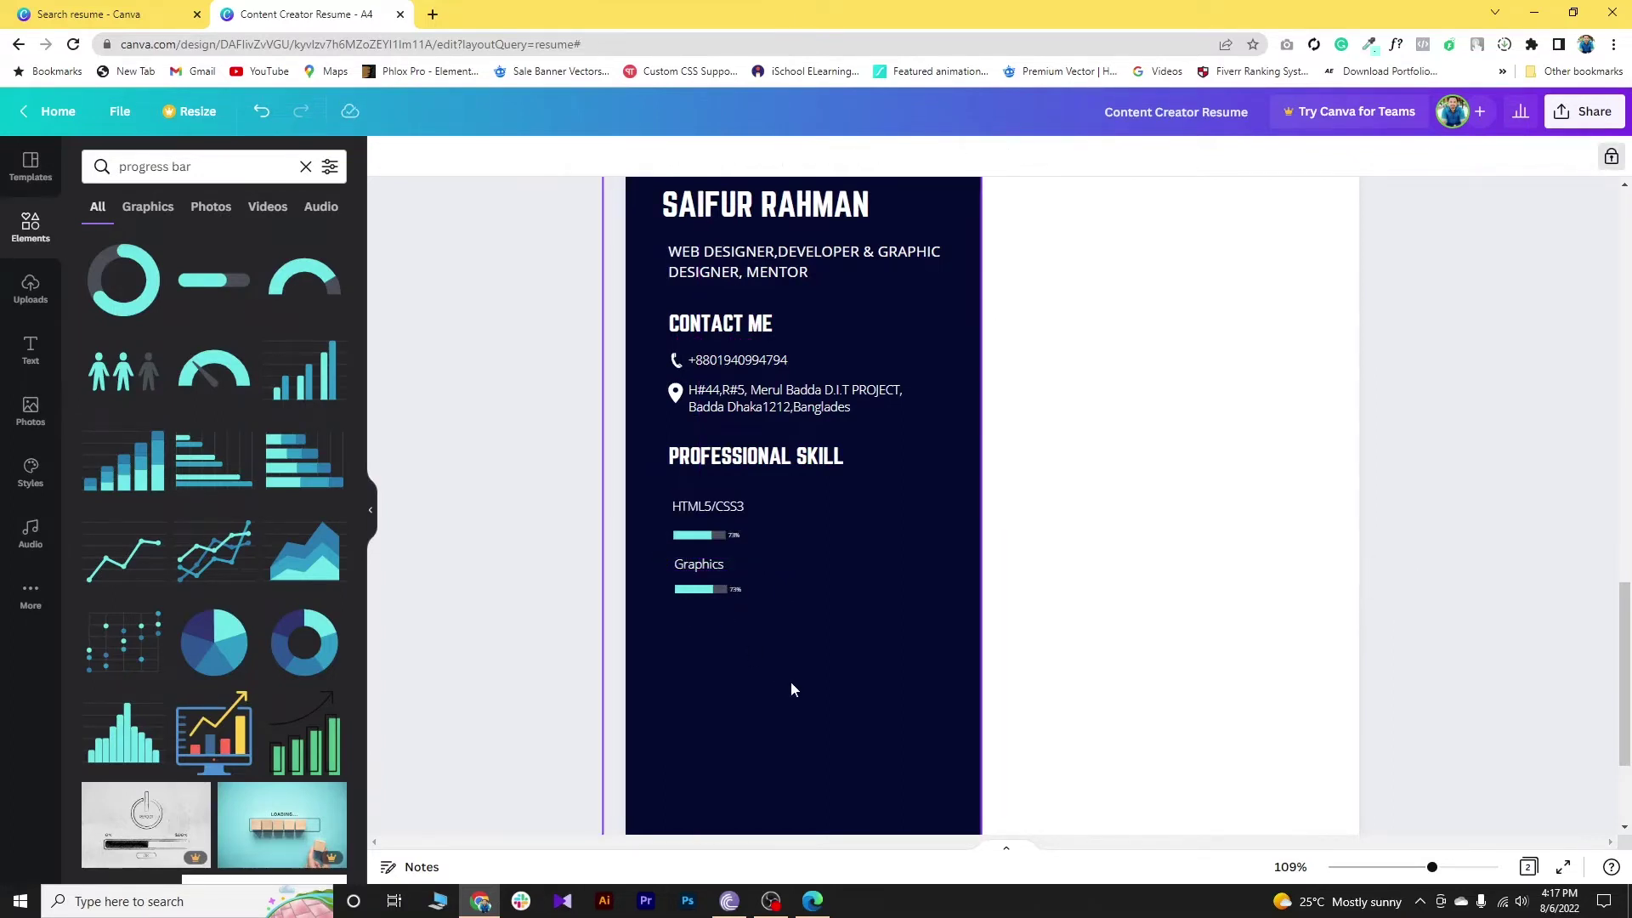
Step: Set the Graphics progress bar's percentage to 92
click(696, 593)
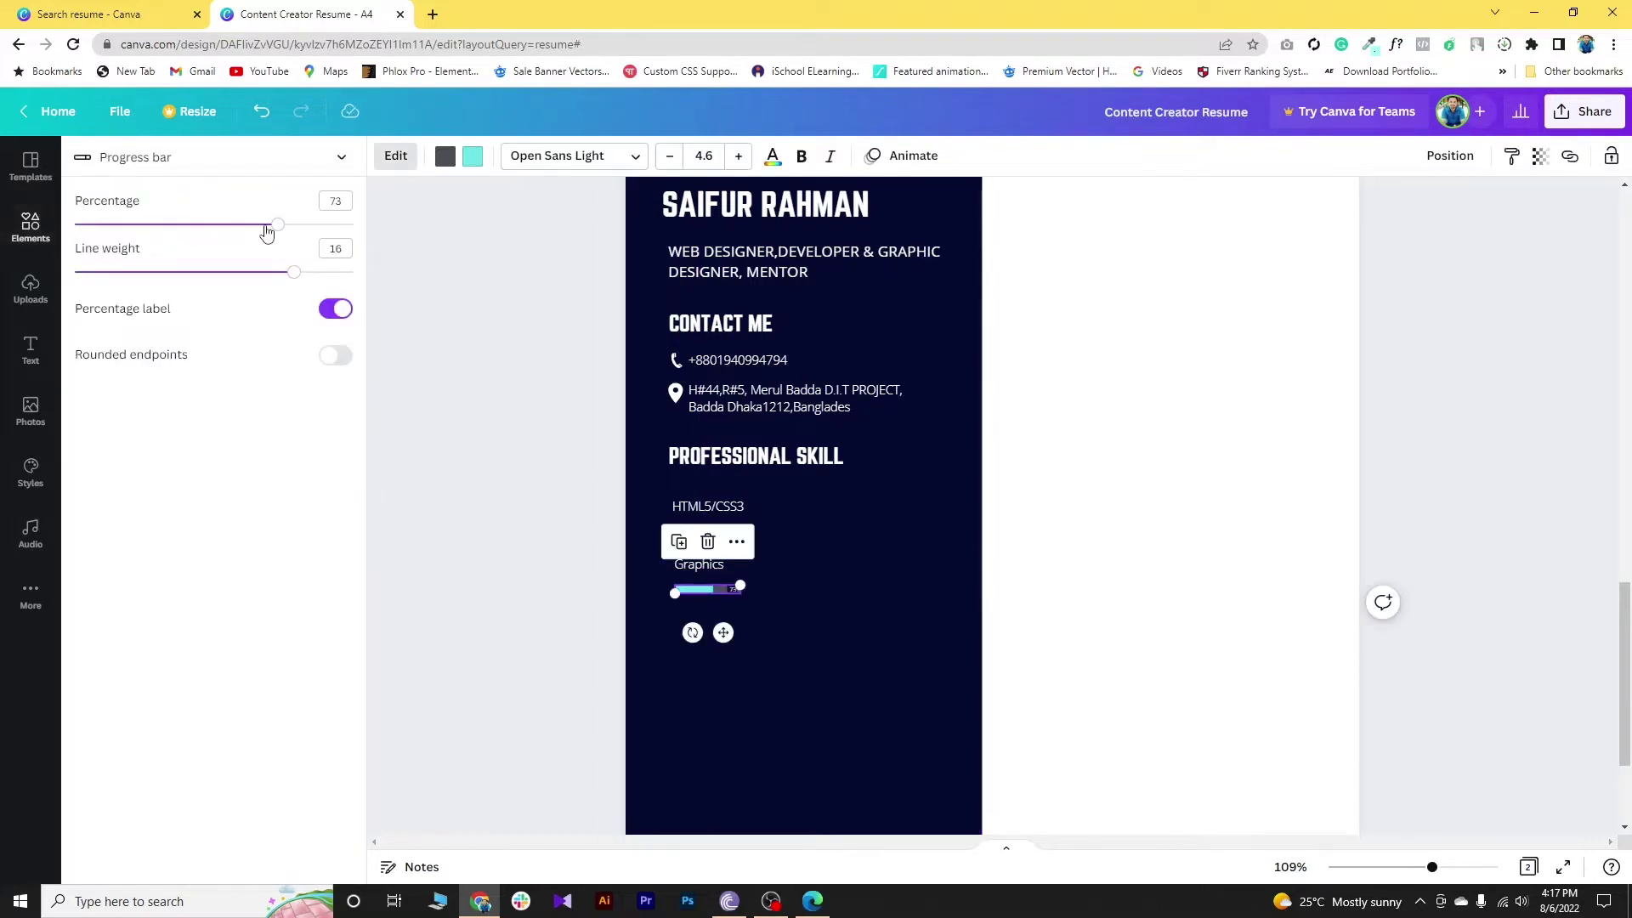
drag(285, 228, 331, 230)
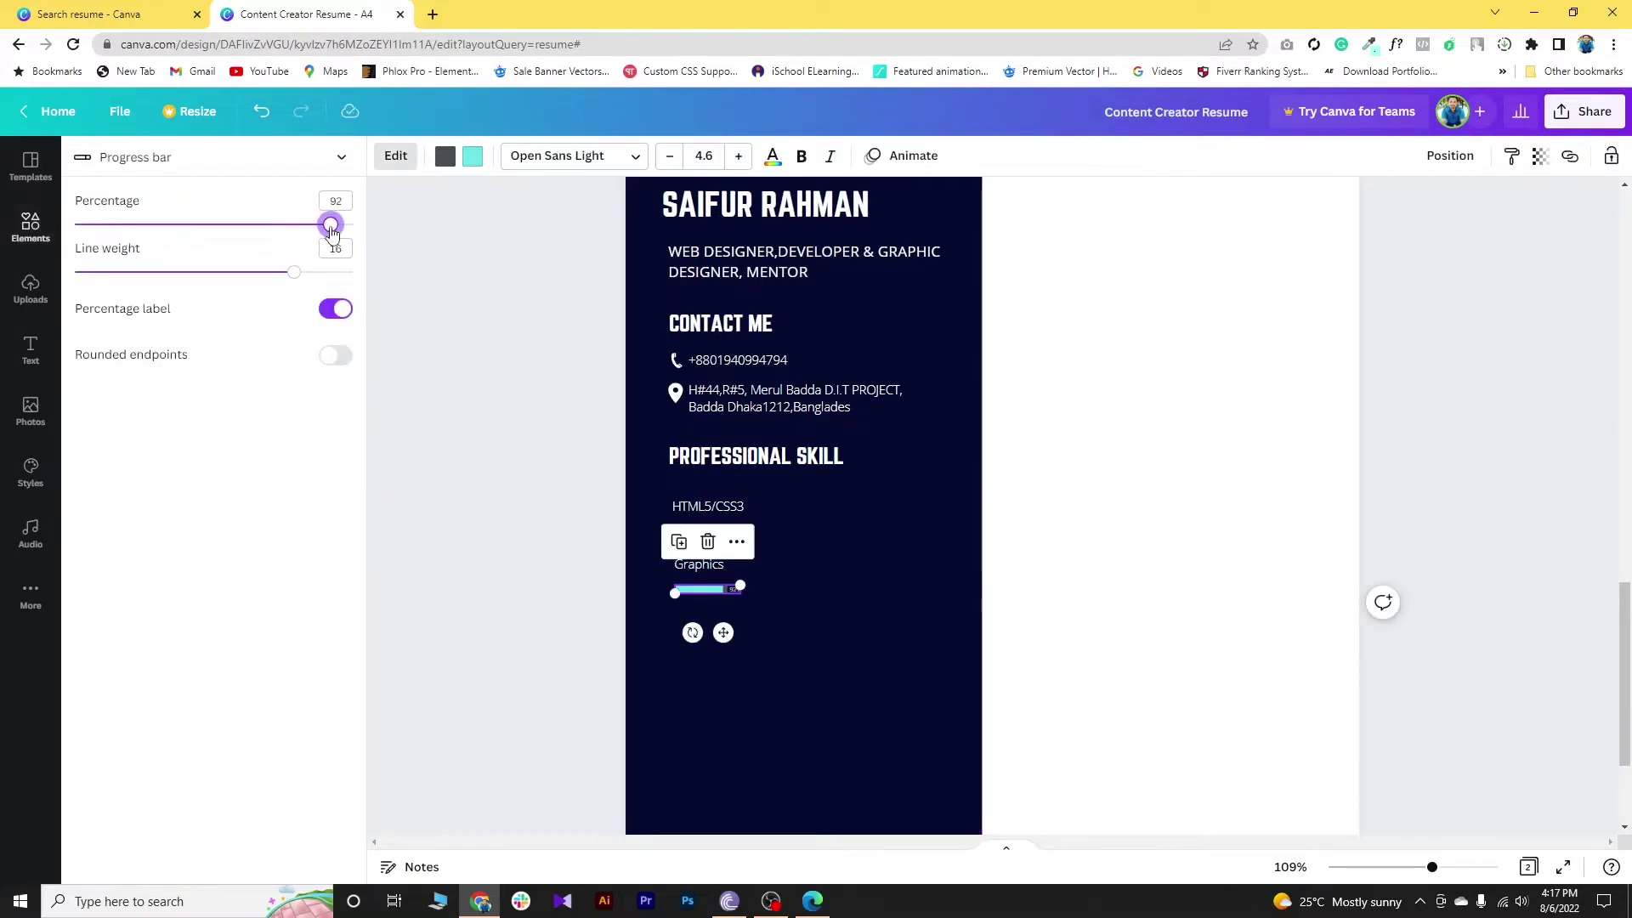
click(837, 637)
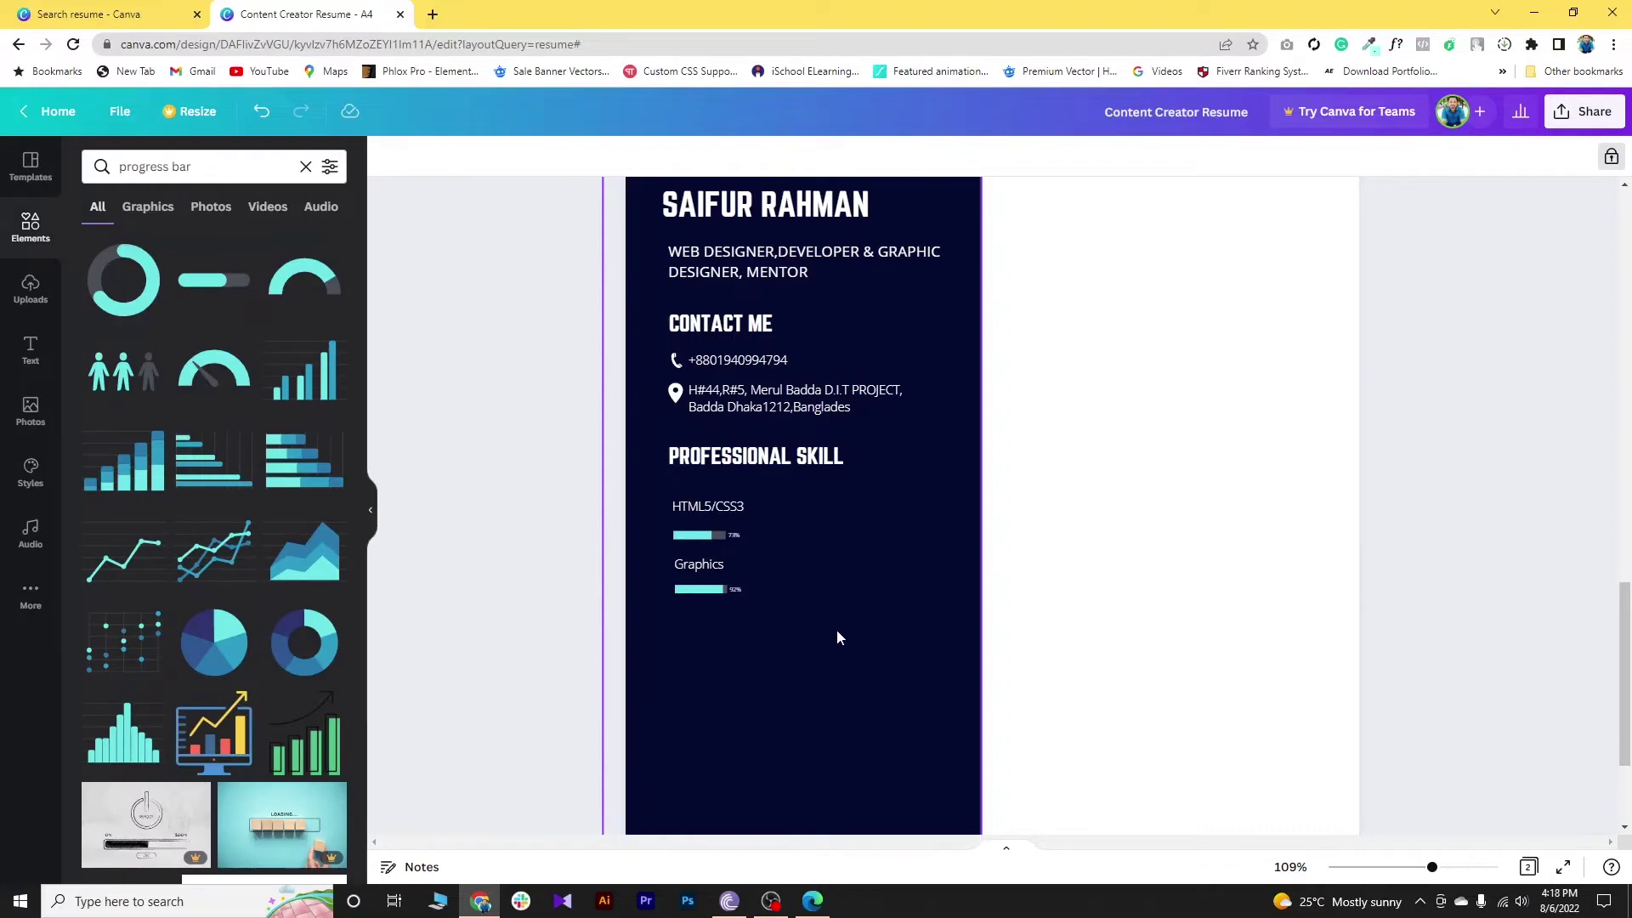
Step: Check the CV in Edge for the next section, return to Canva, and duplicate the PROFESSIONAL SKILL heading below the Graphics bar
click(815, 903)
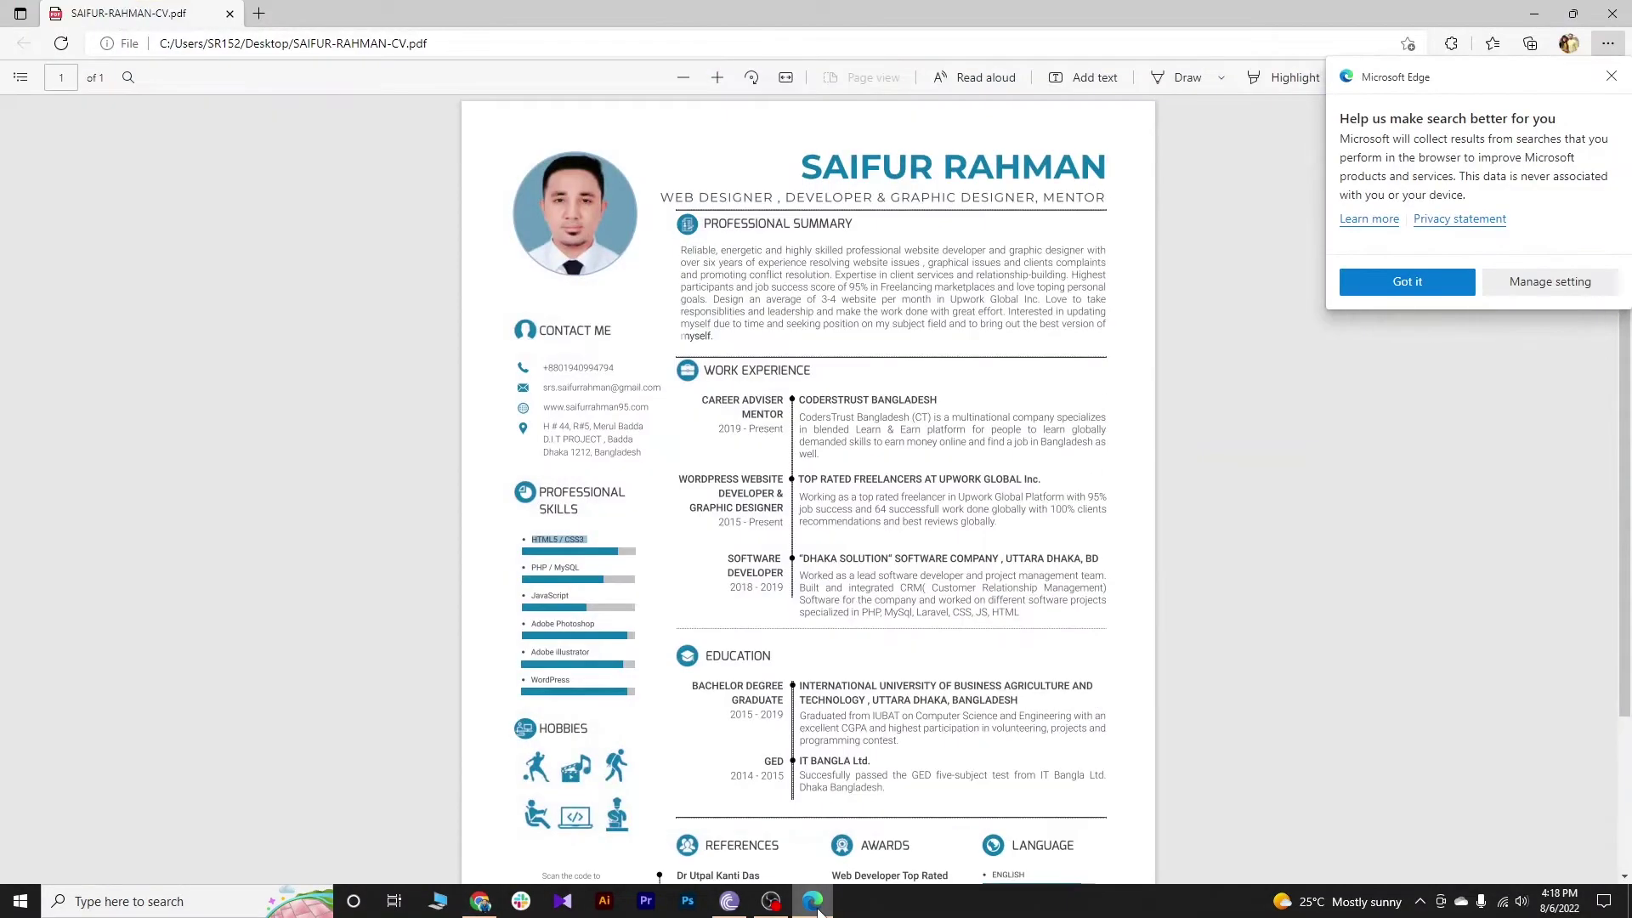
click(814, 903)
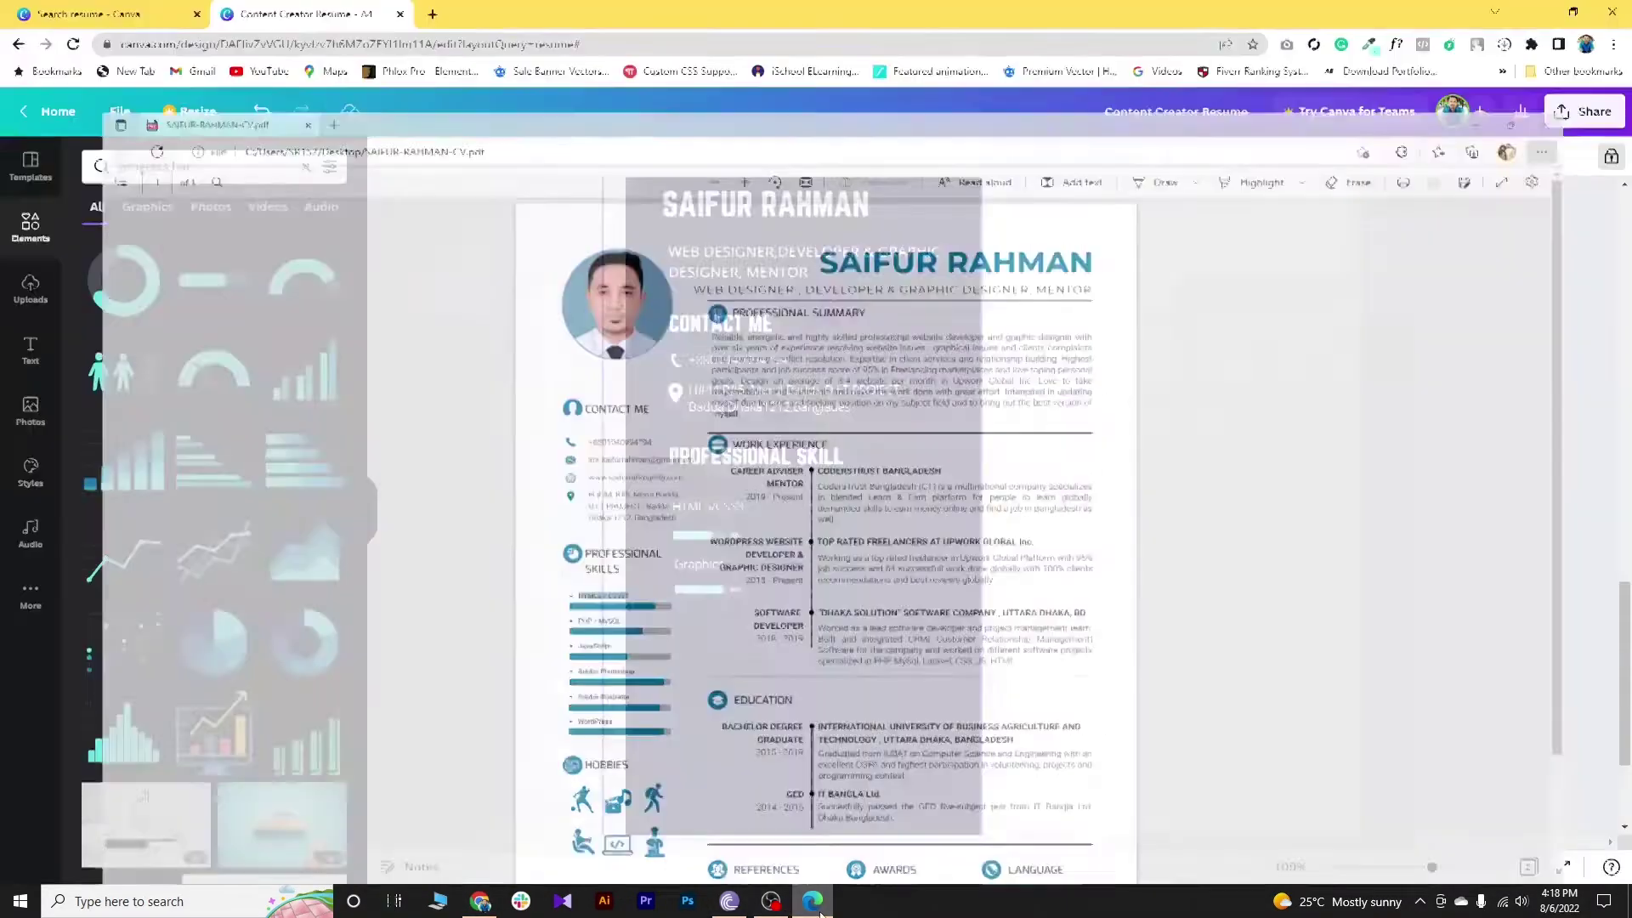
click(721, 465)
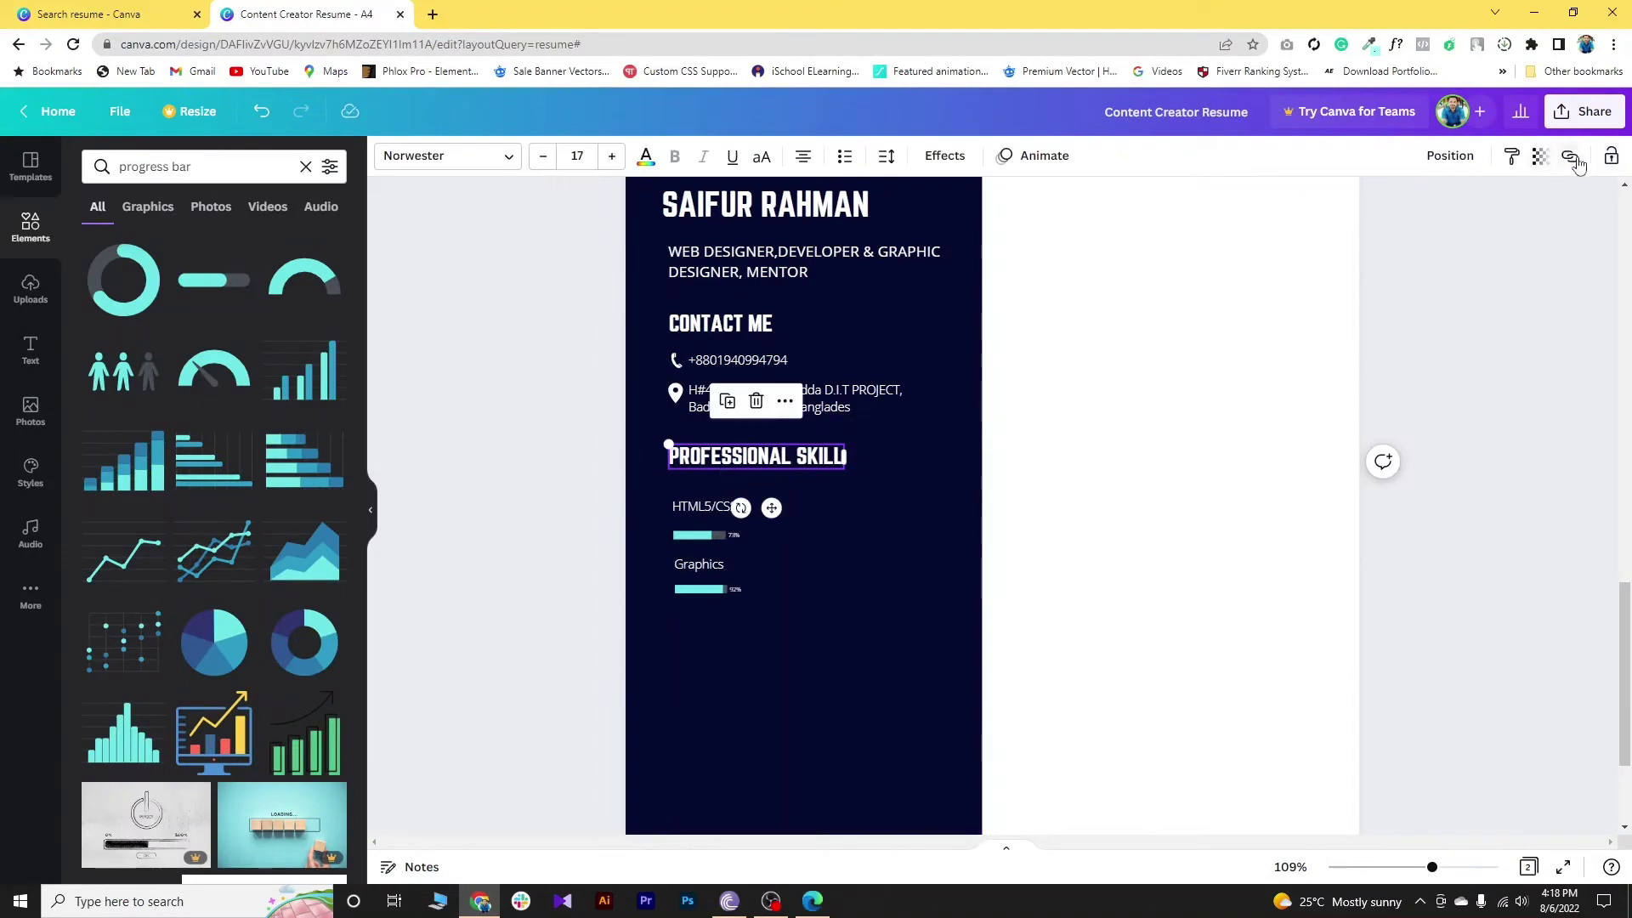
click(726, 401)
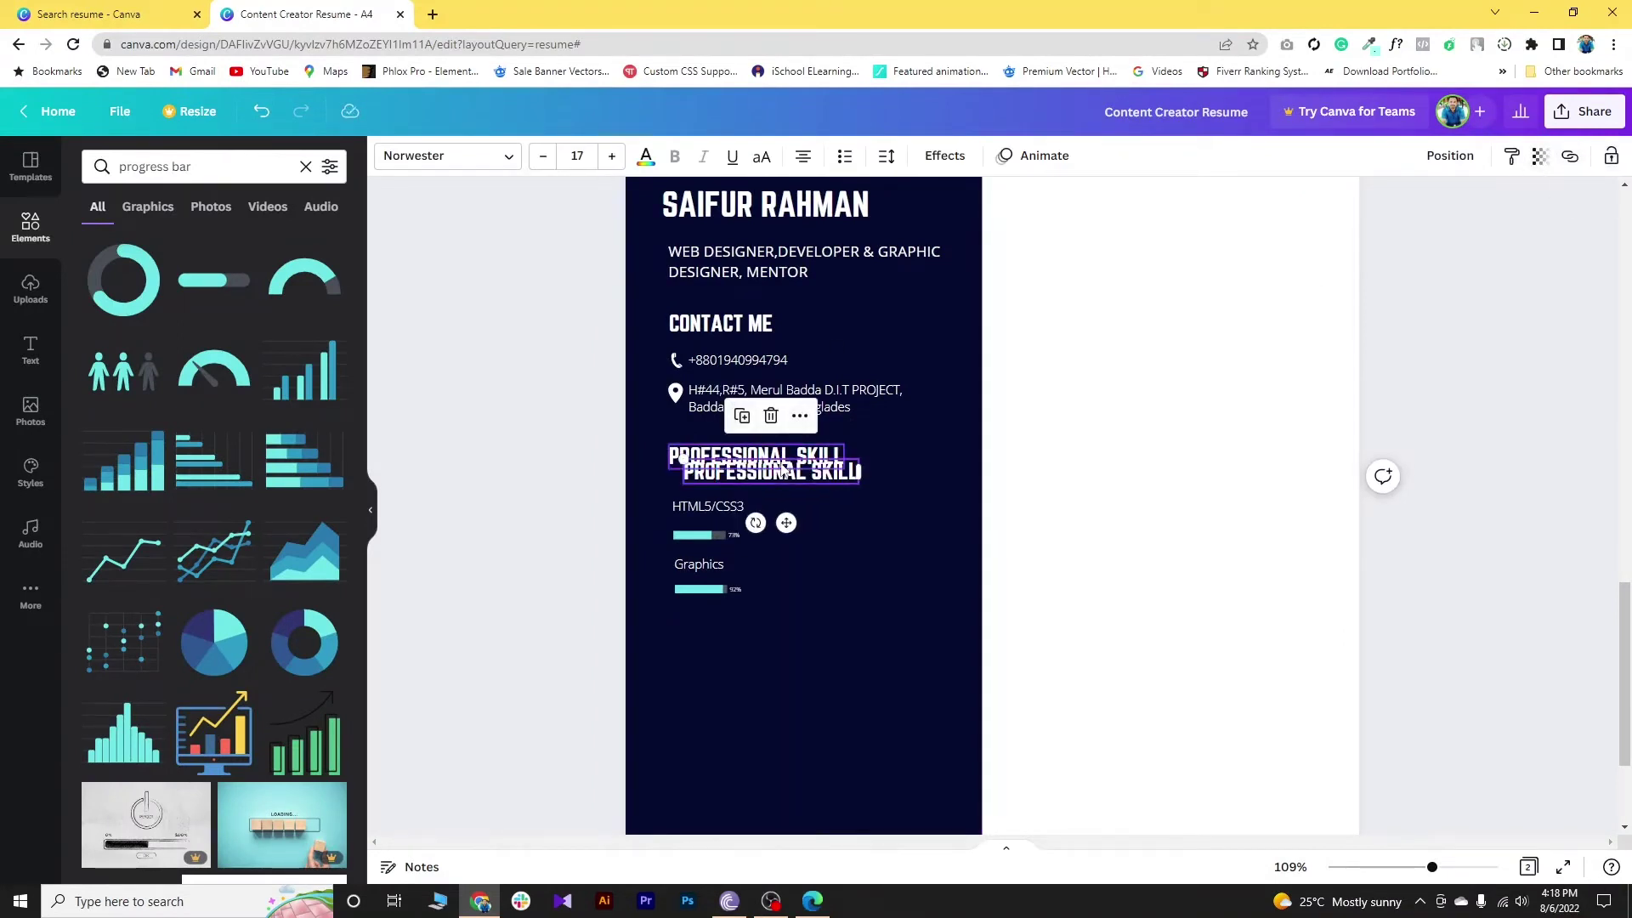
drag(786, 523, 771, 687)
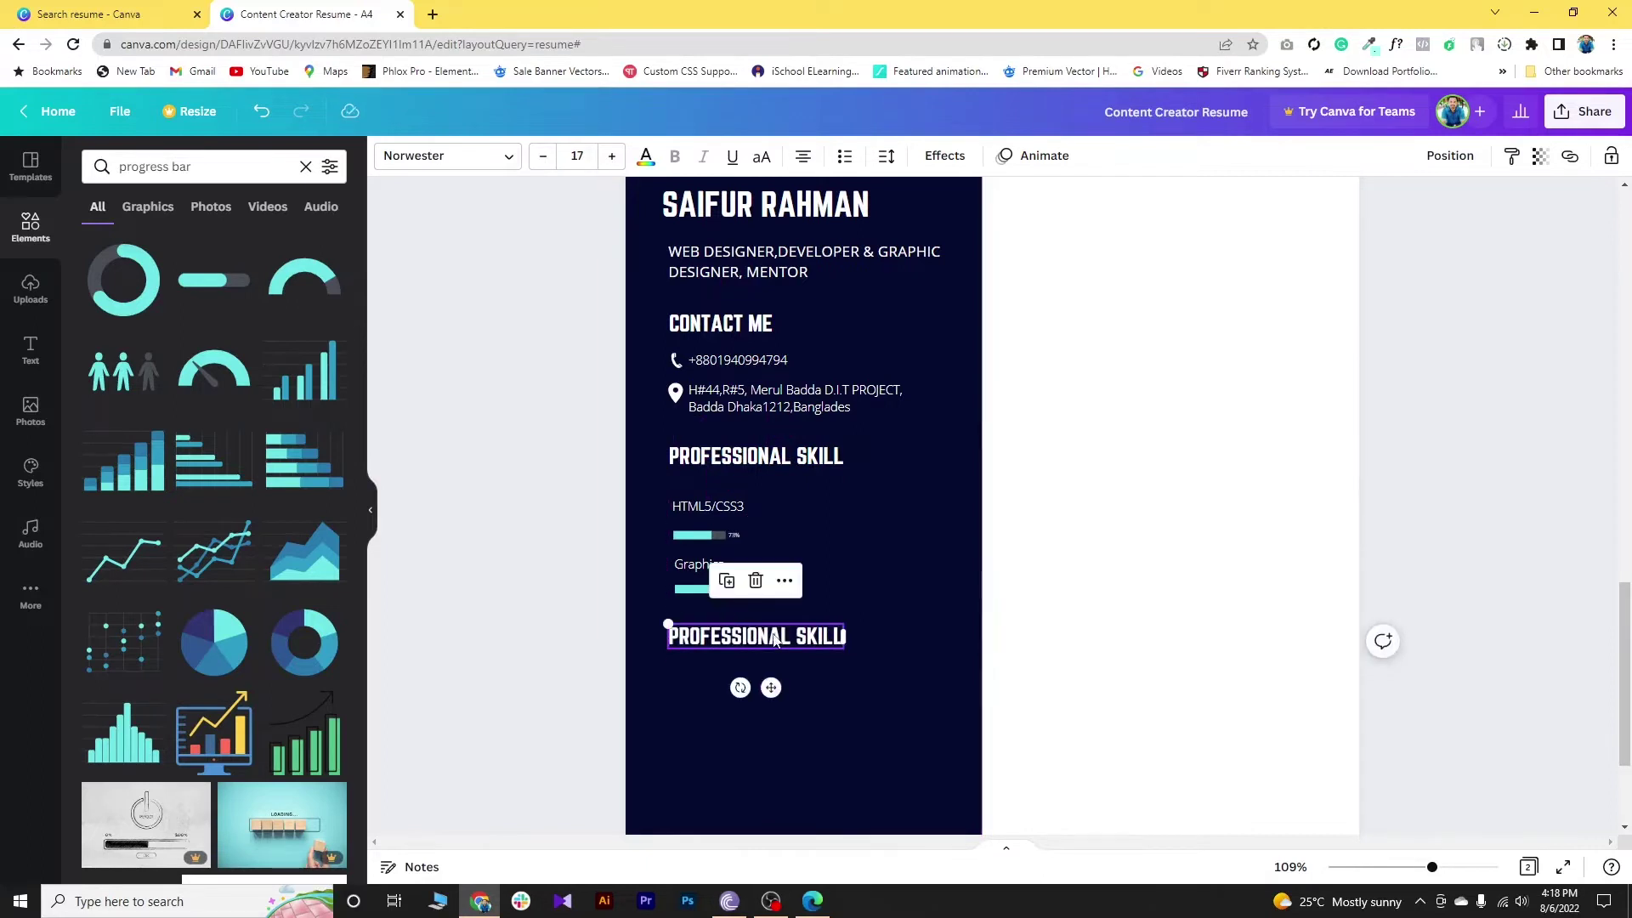
Step: Change the duplicated heading to "HOBBIES" and align it with the left edge of the other sidebar headings
click(775, 639)
key(ctrl+a)
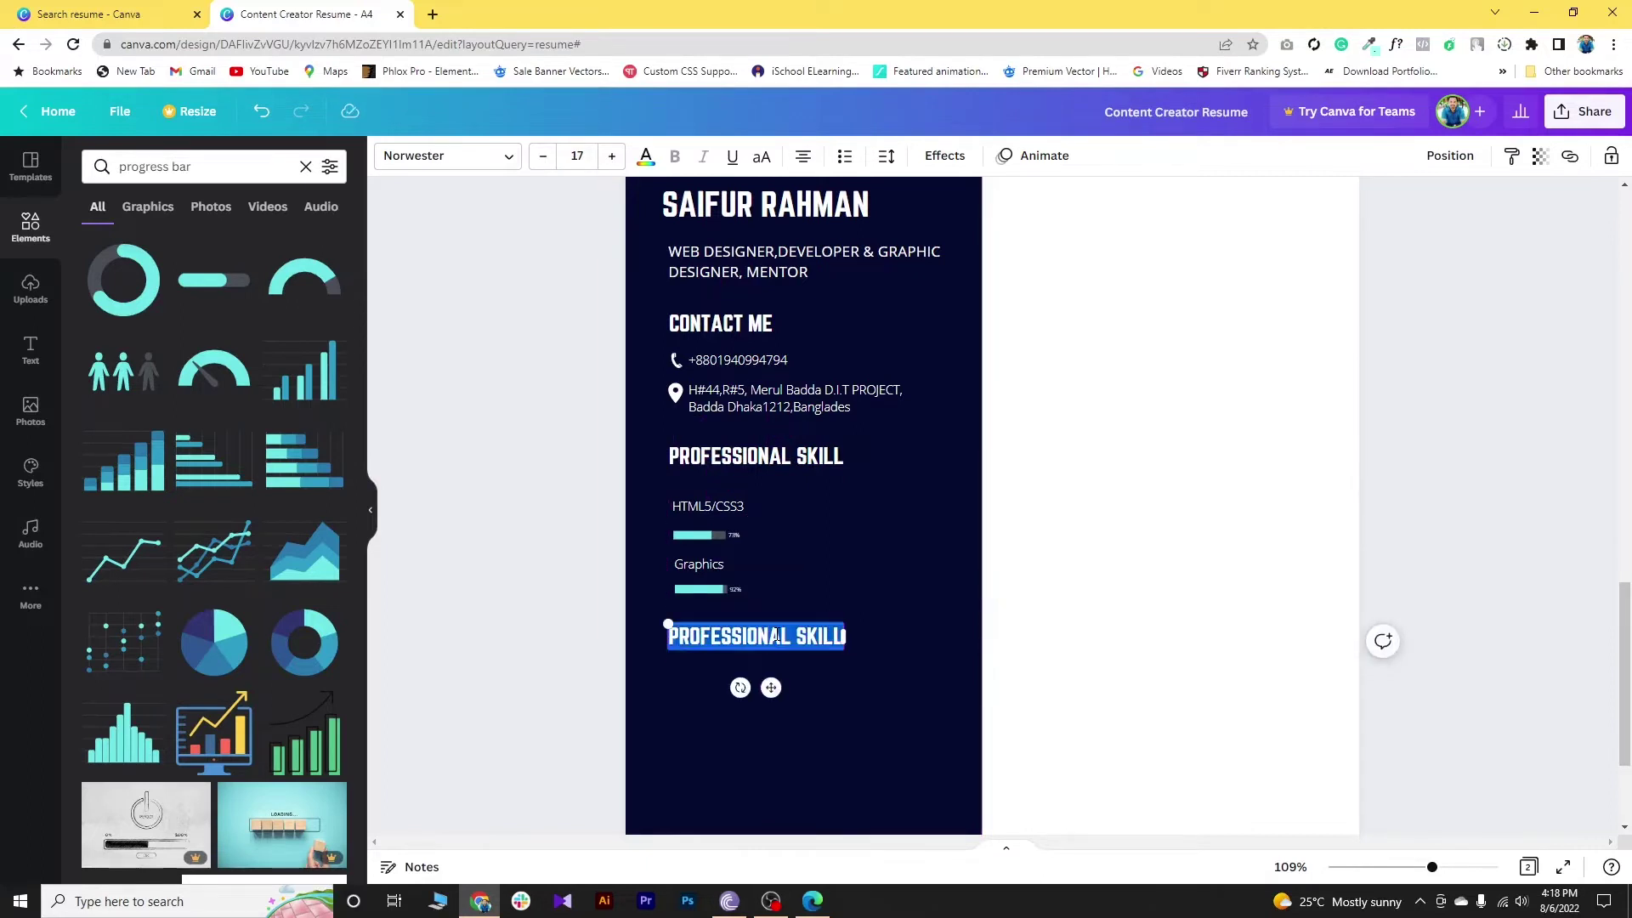
text(H)
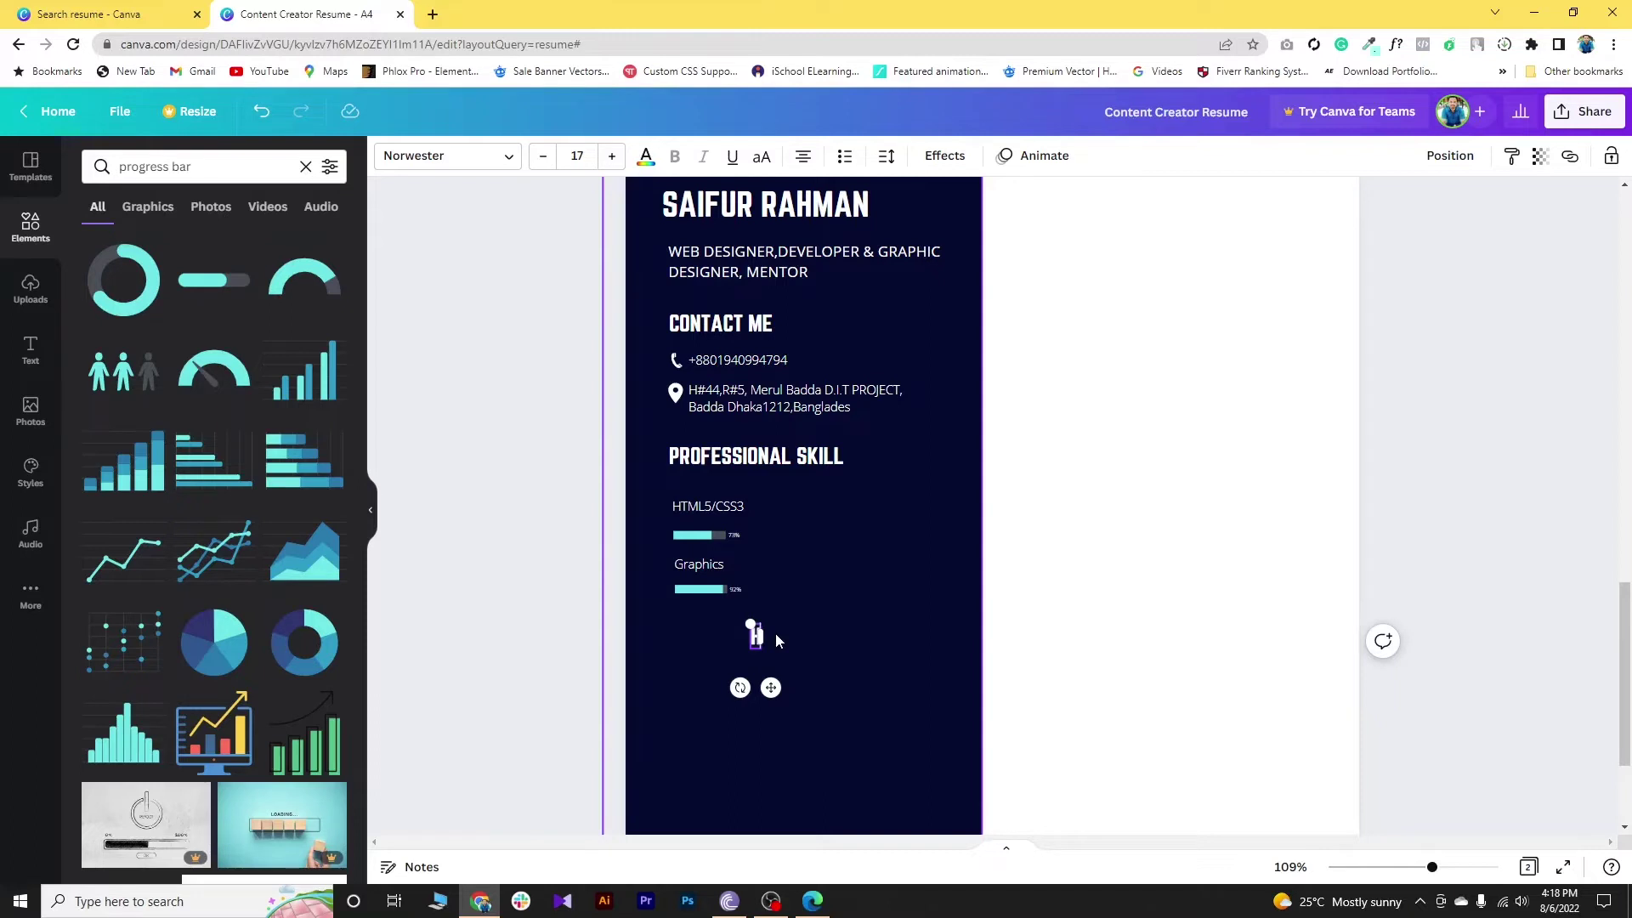
text(OBB)
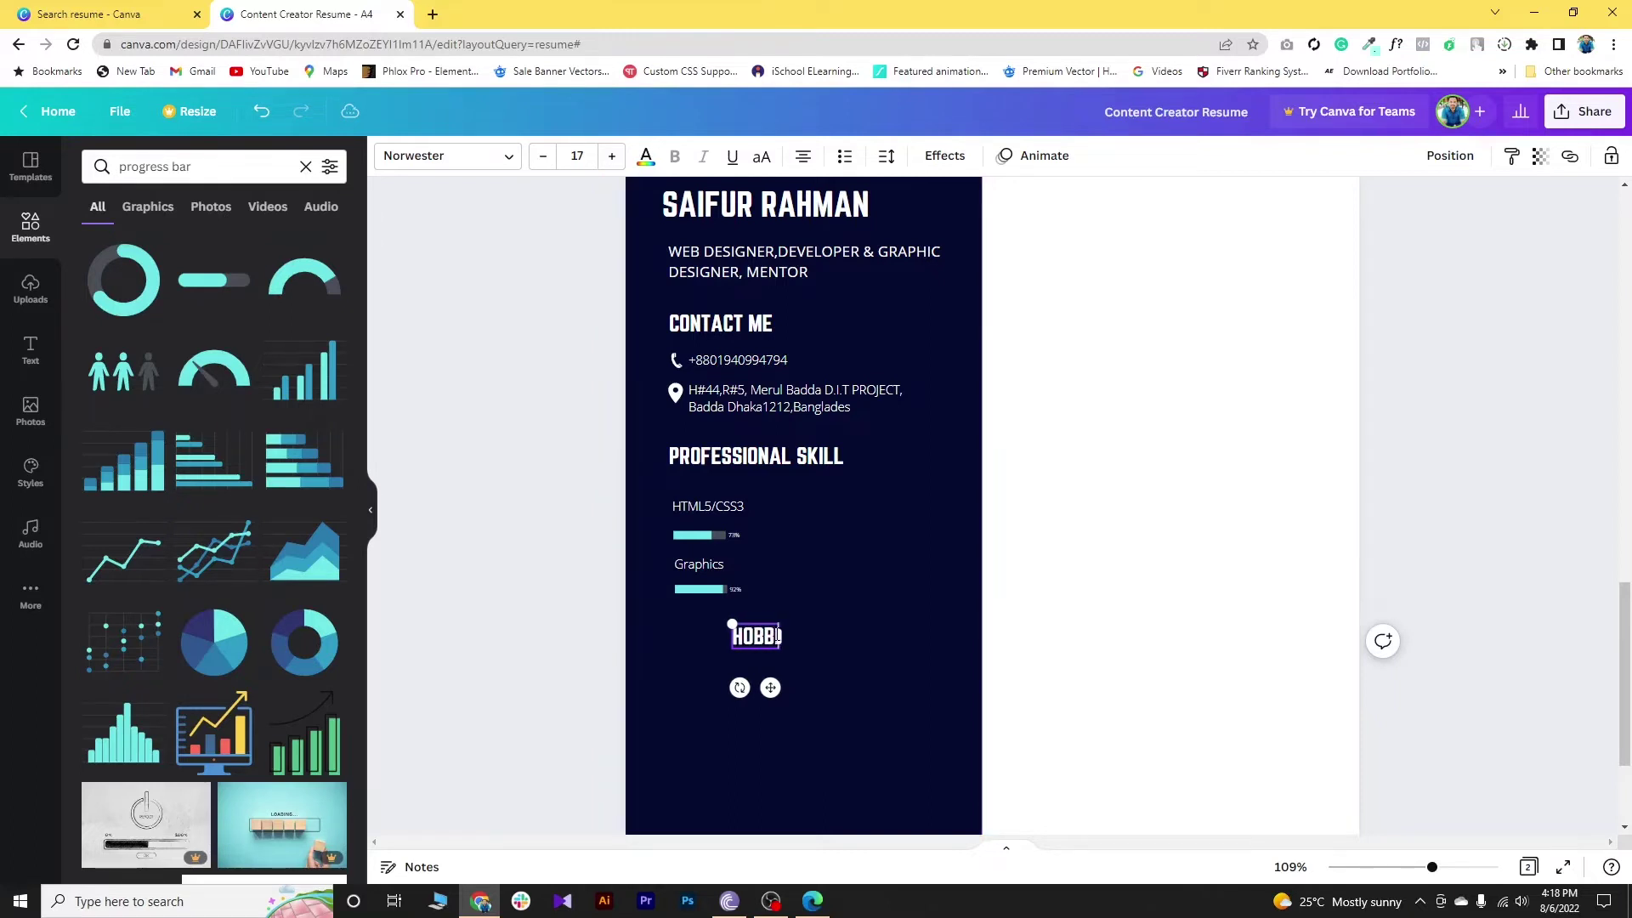
text(IES)
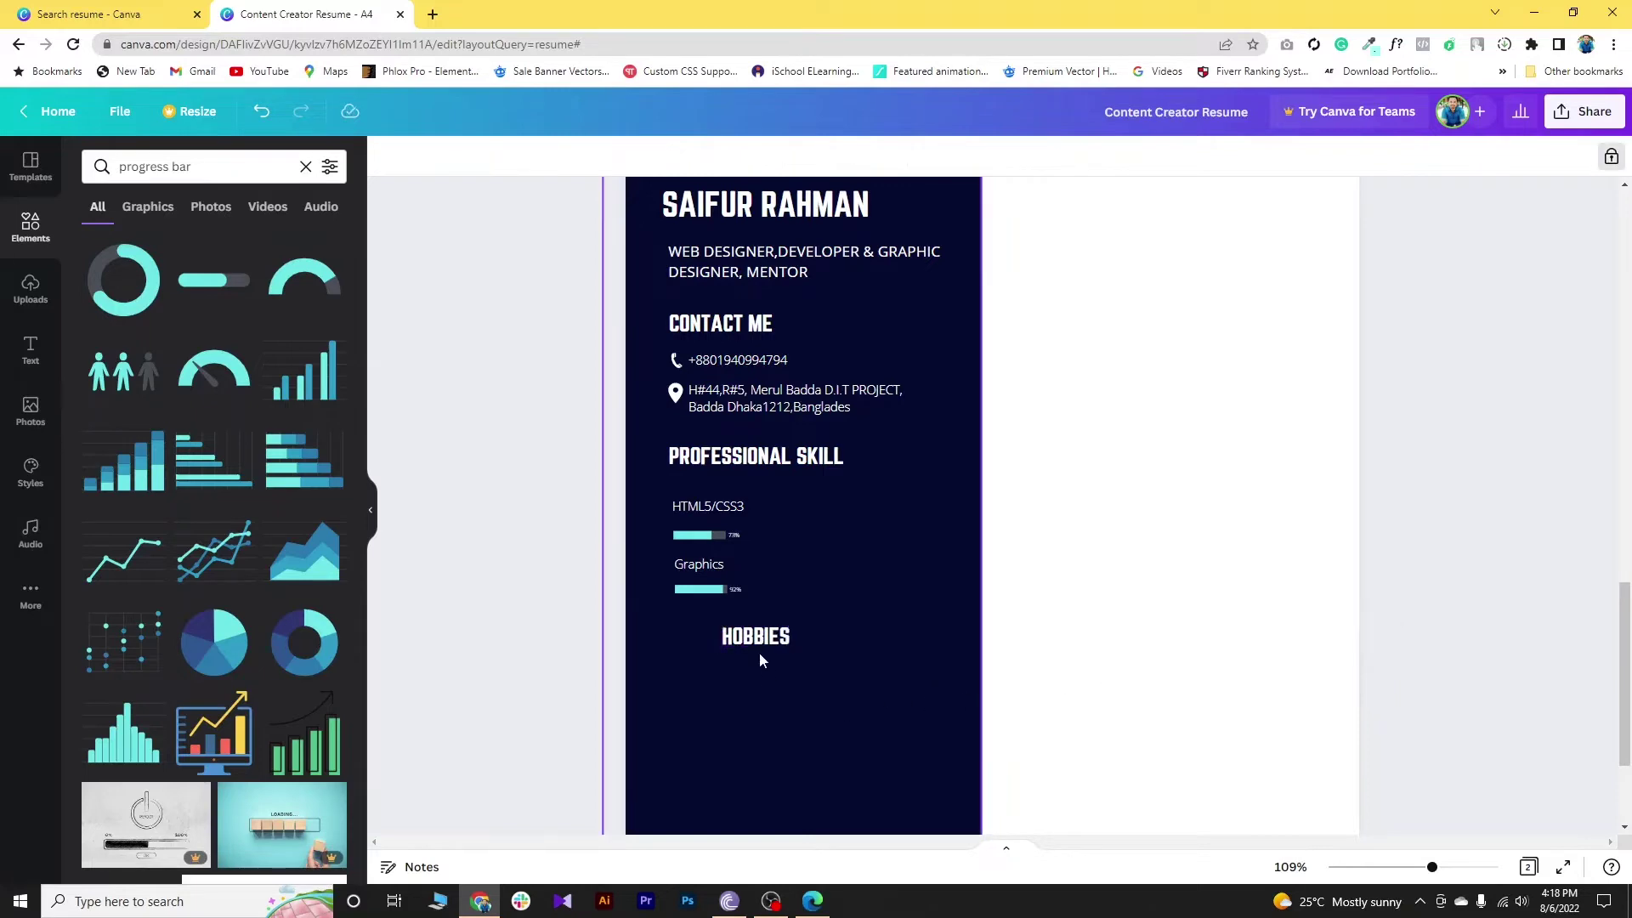
drag(768, 640, 714, 648)
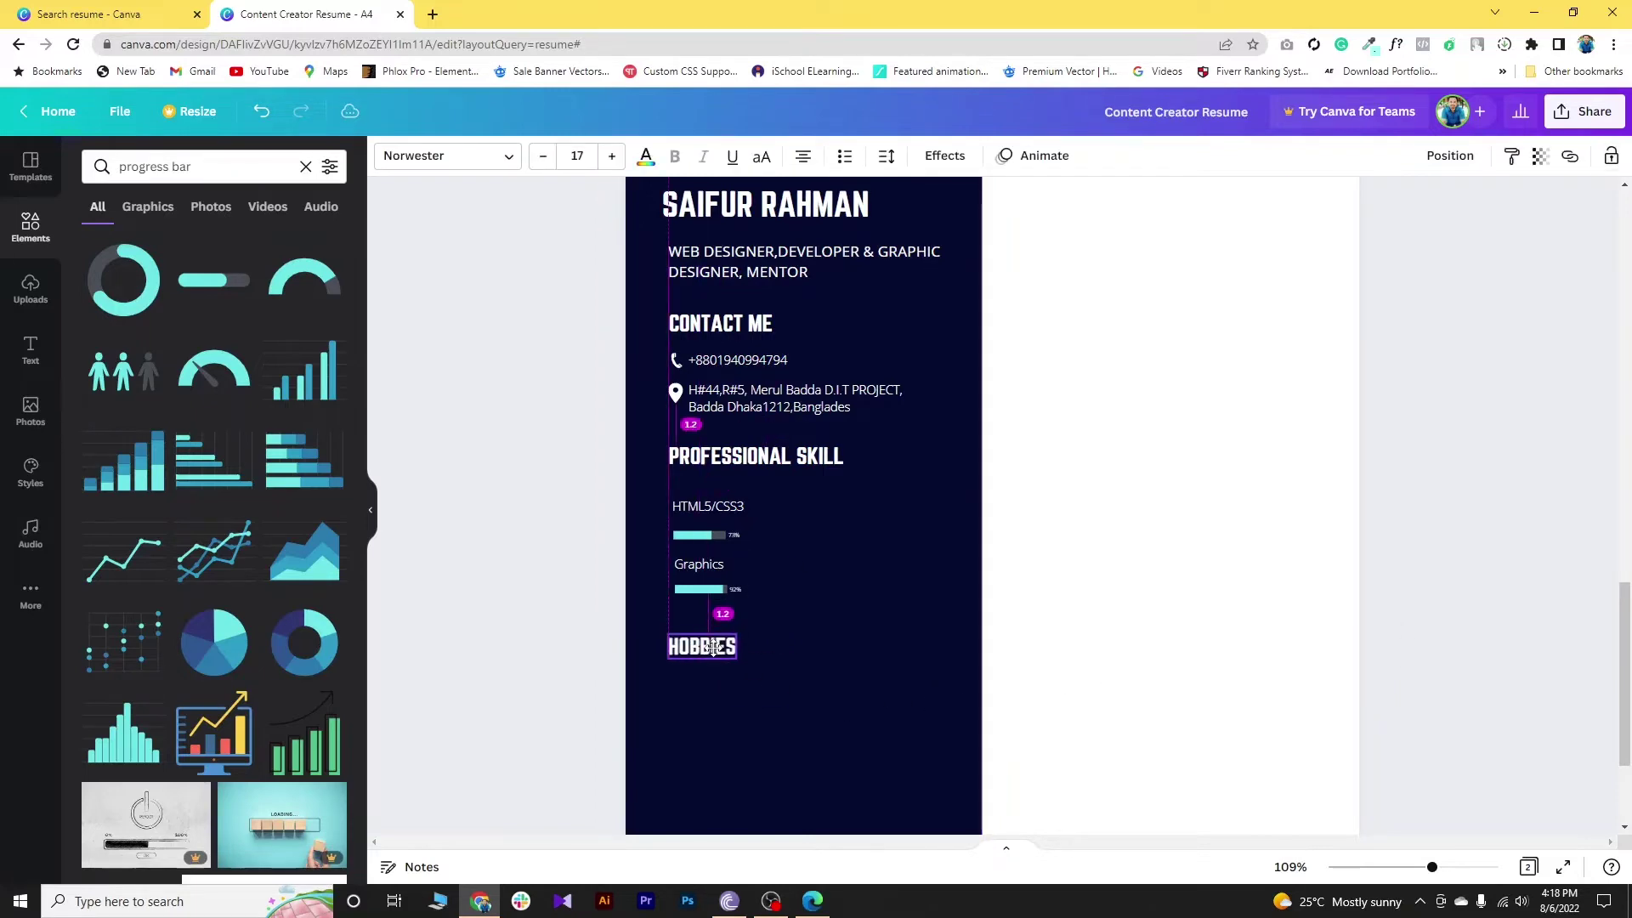
click(791, 735)
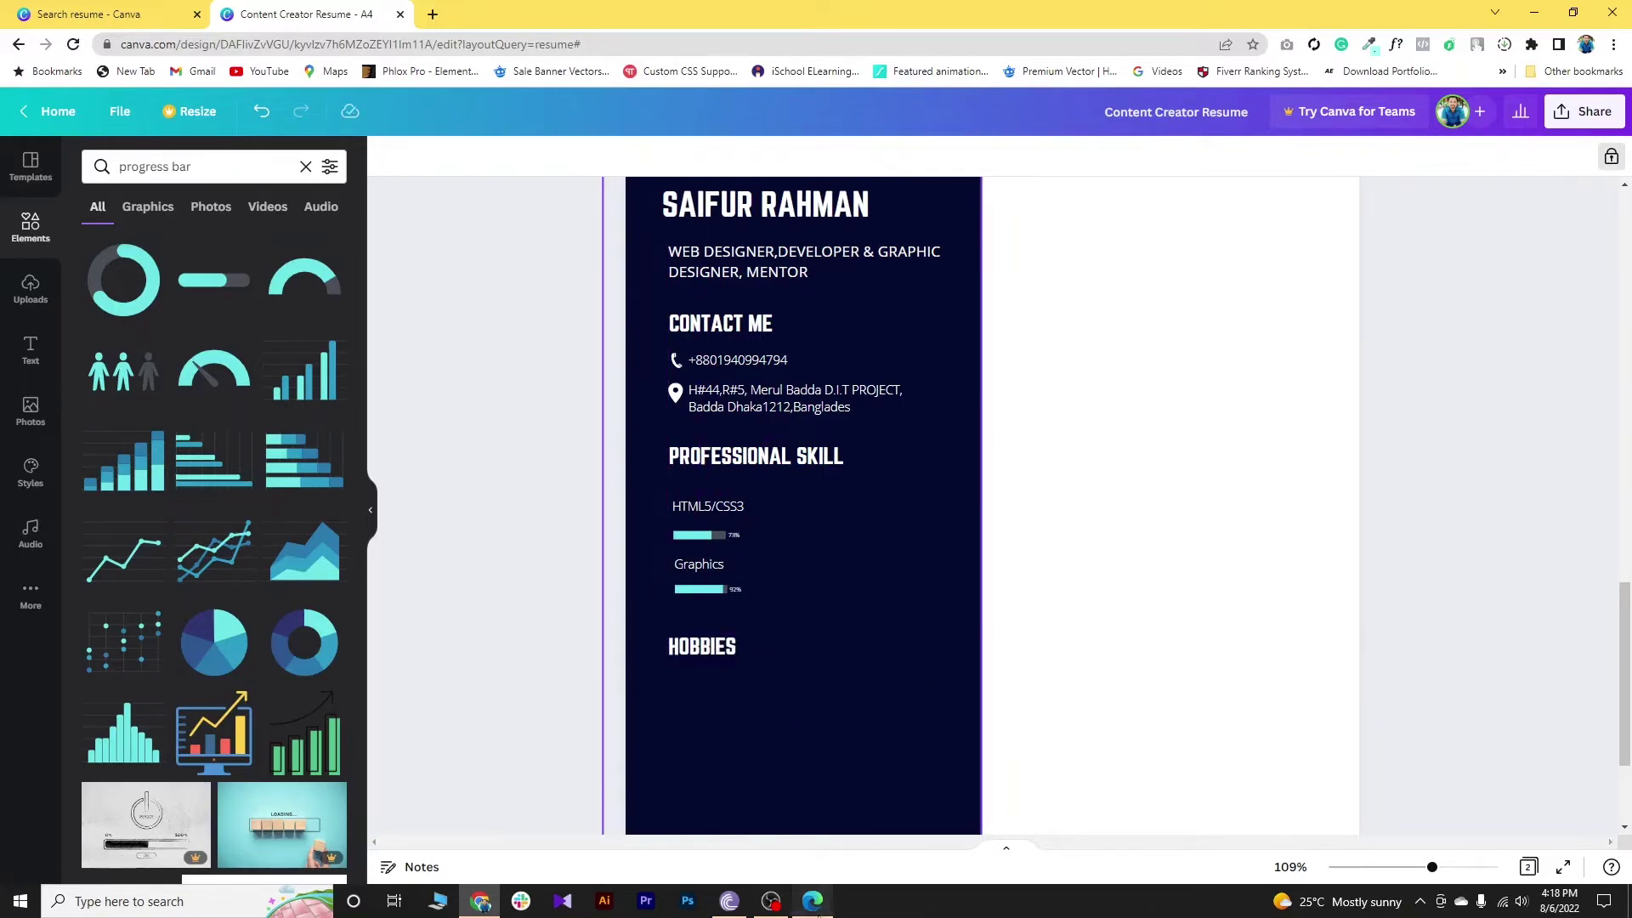
Step: Check the hobby icons on the CV in Edge, return to Canva, and search the elements for "playing football icon"
click(812, 901)
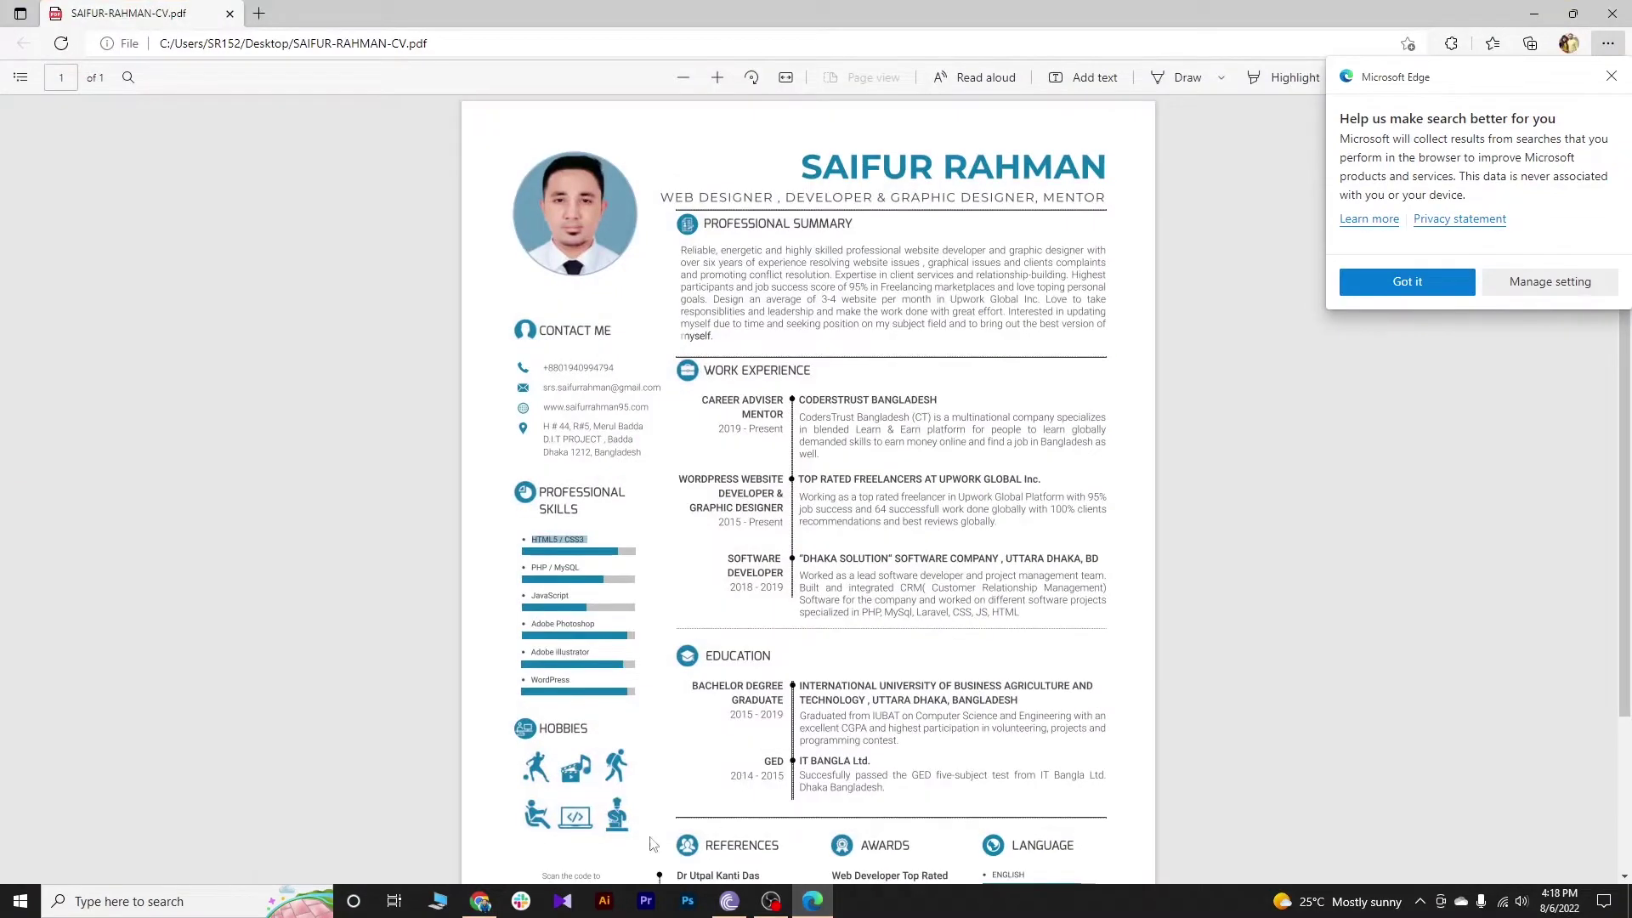
click(813, 901)
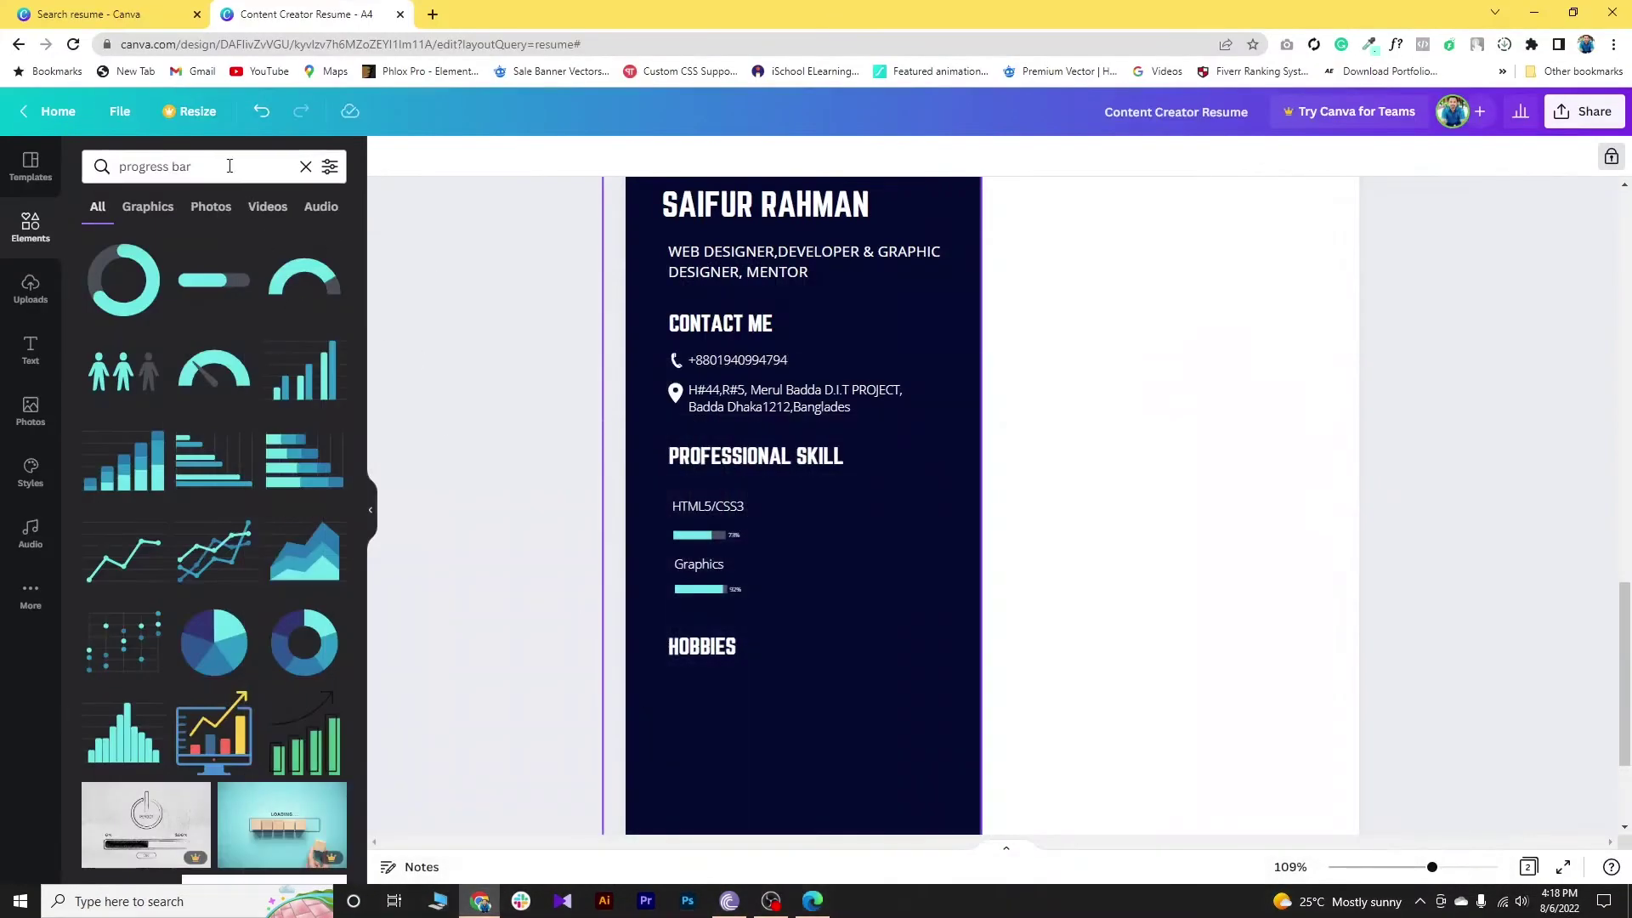
drag(230, 165, 105, 164)
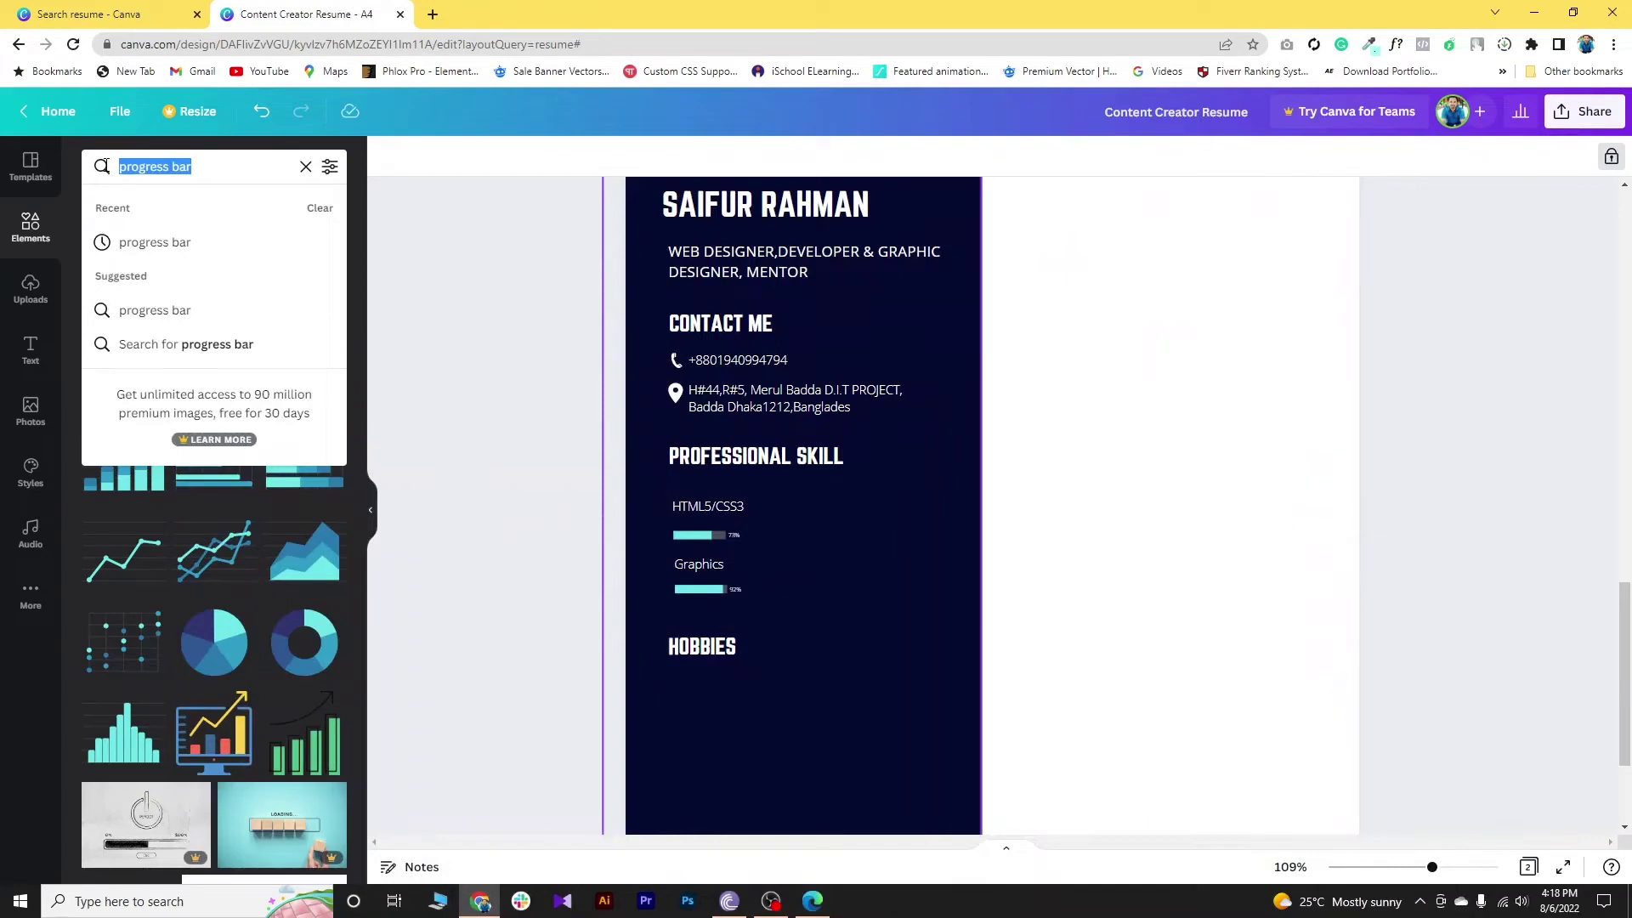
text(pla)
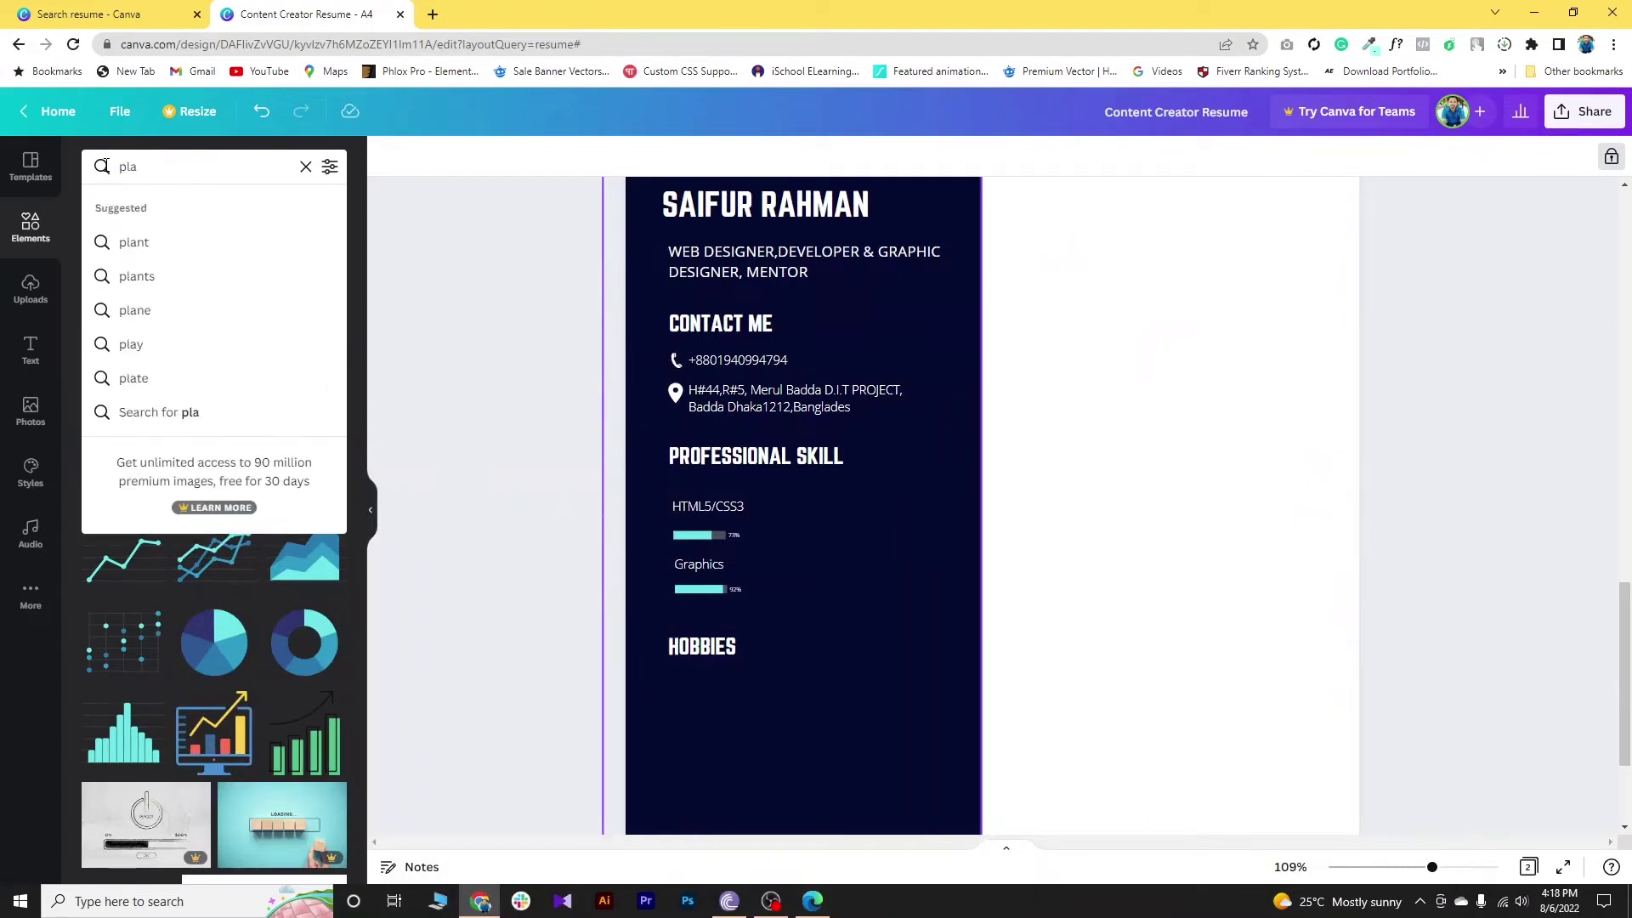
key(BackSpace)
text(playing foo)
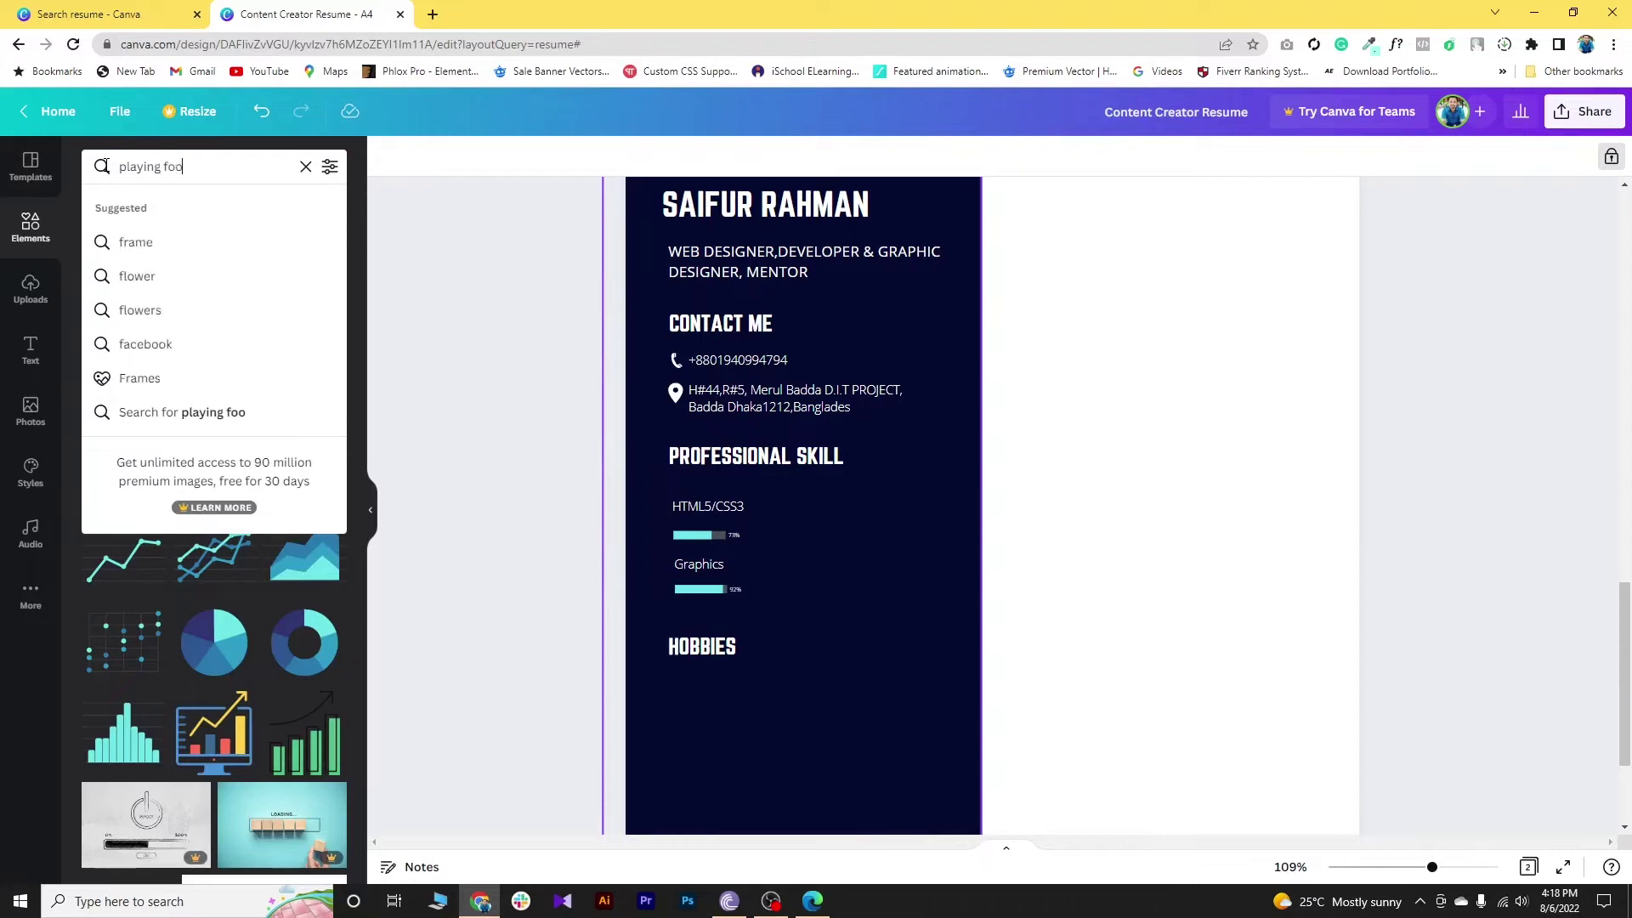
text(tball i)
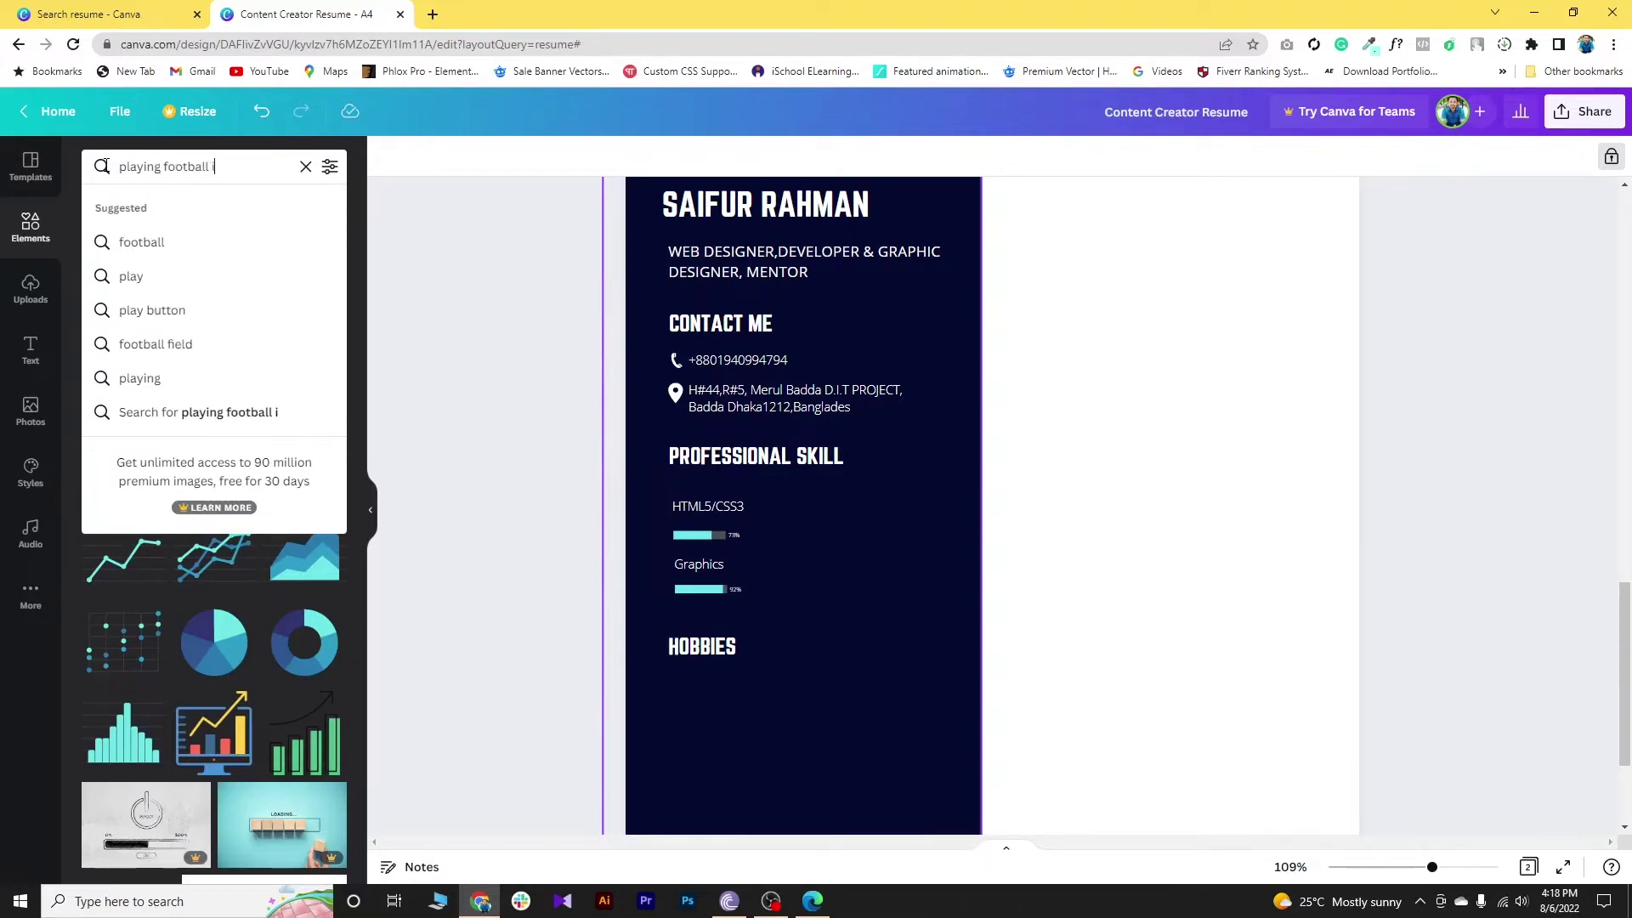
text(con)
key(Return)
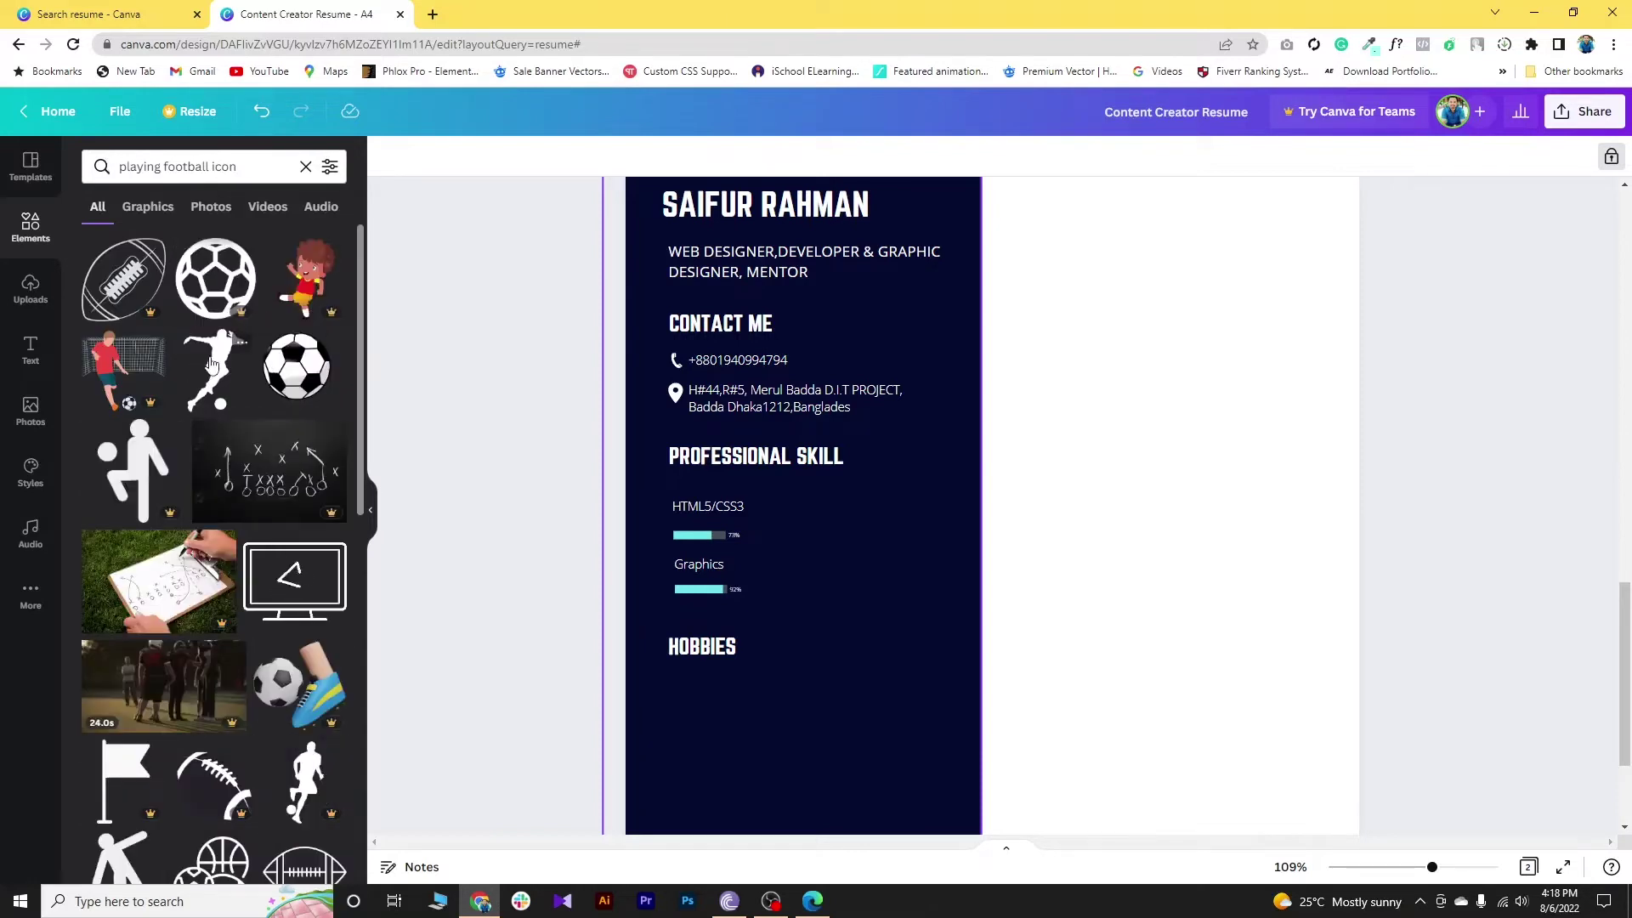
Step: Add the white footballer-with-ball graphic, recolor it off-white, and shrink it to a small icon below the HOBBIES heading
click(213, 367)
drag(1027, 383, 879, 531)
click(388, 155)
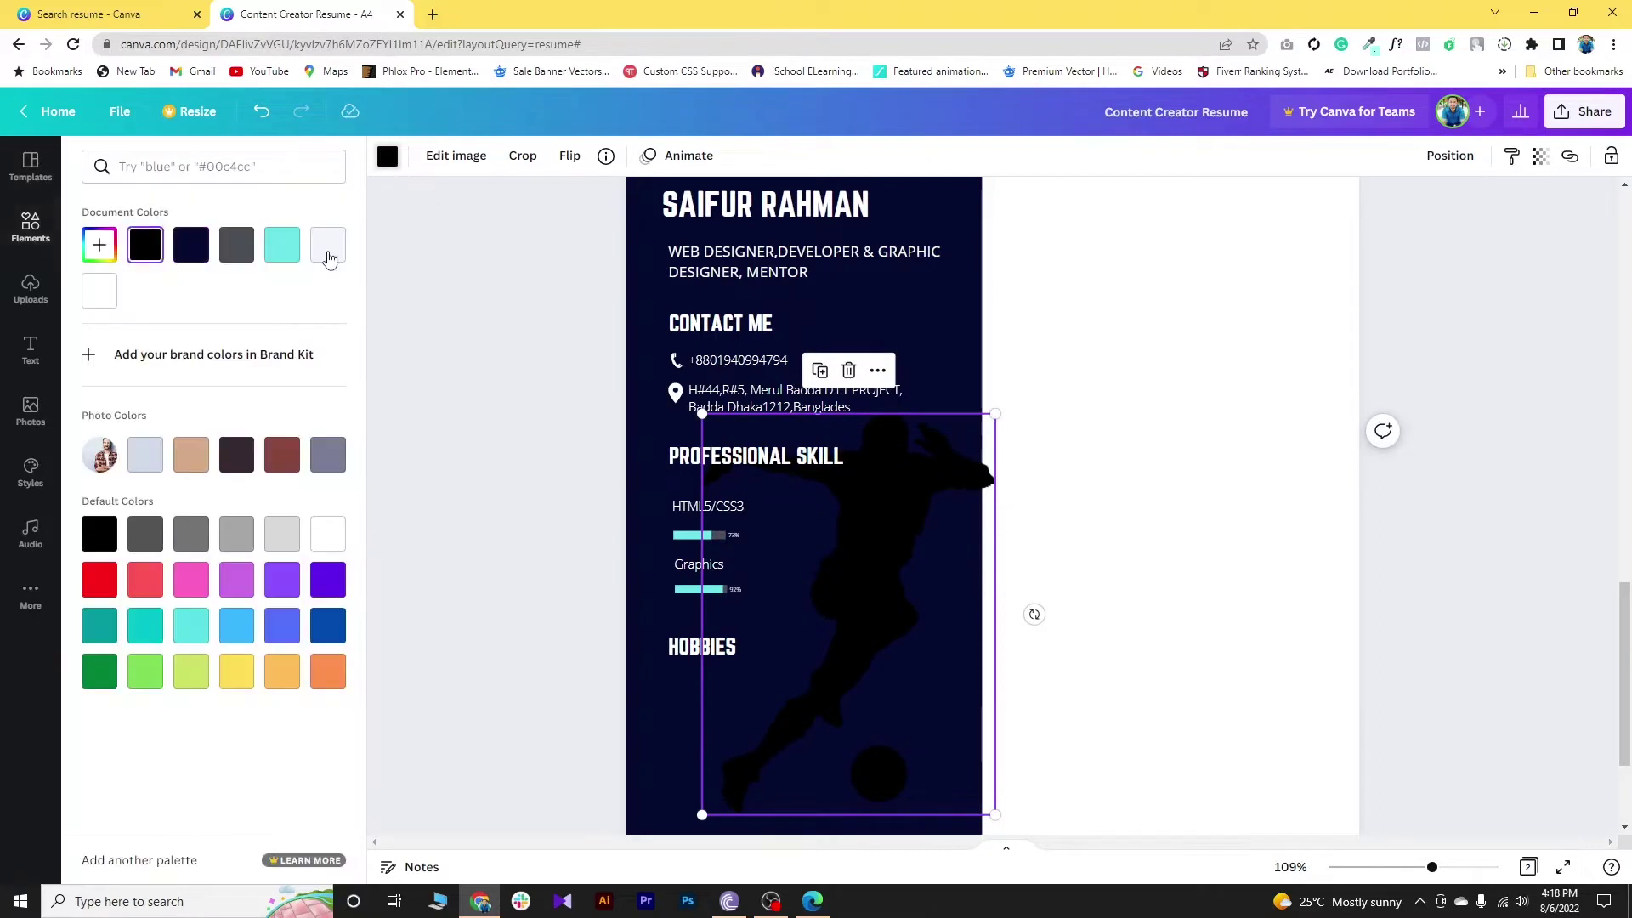
click(328, 244)
drag(702, 412, 685, 702)
click(756, 702)
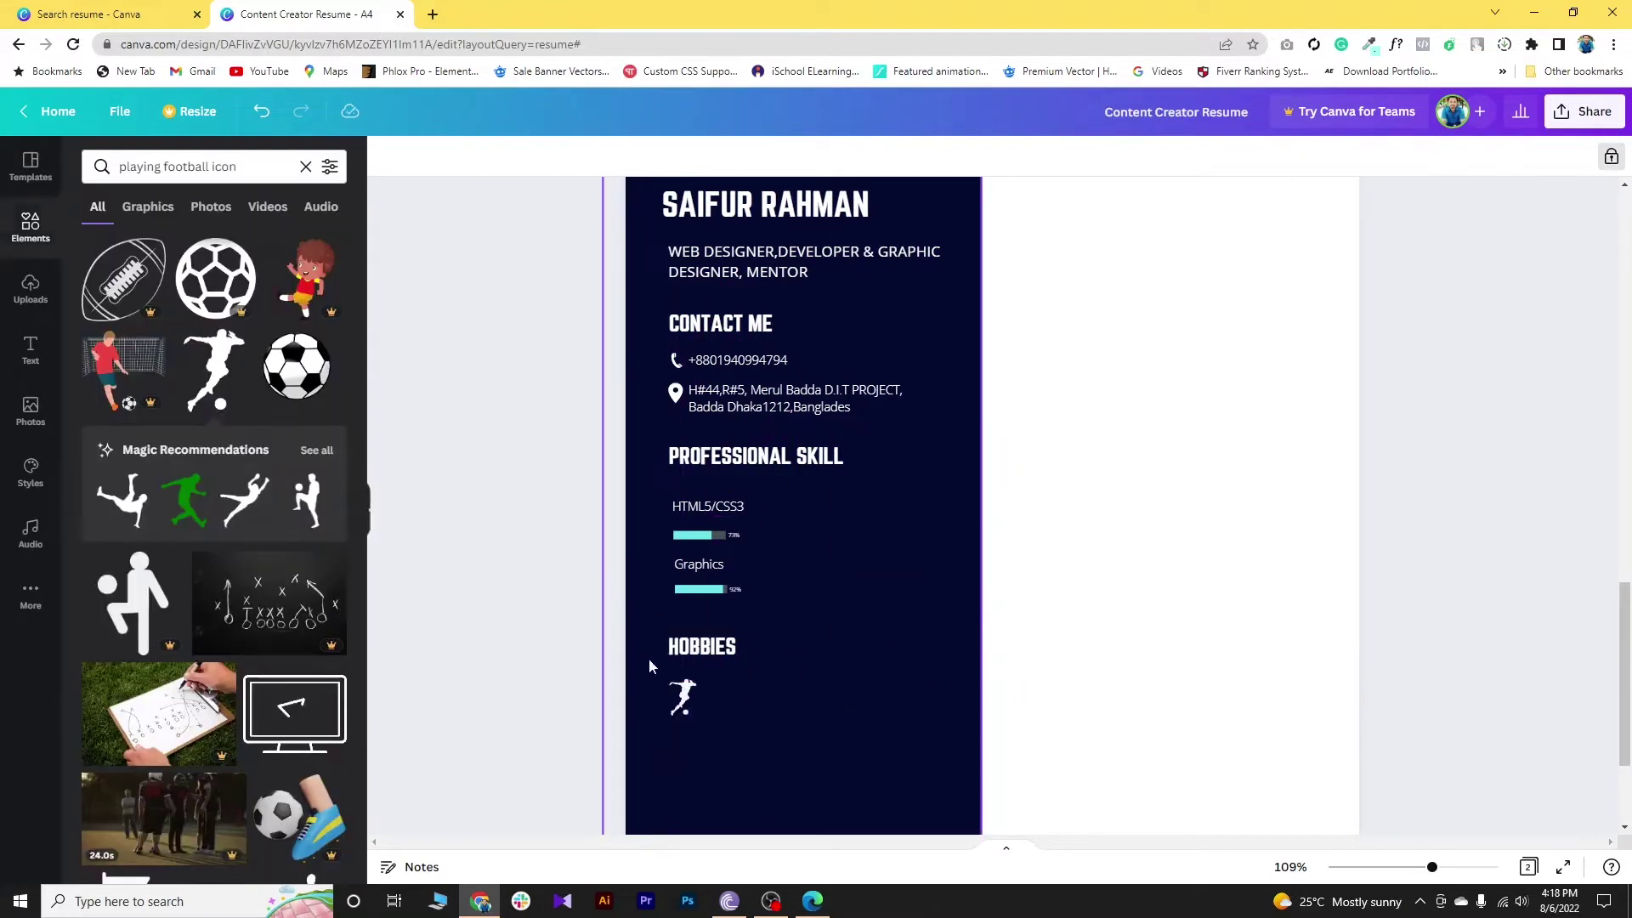
Step: Search the elements for "photography icon"
click(255, 169)
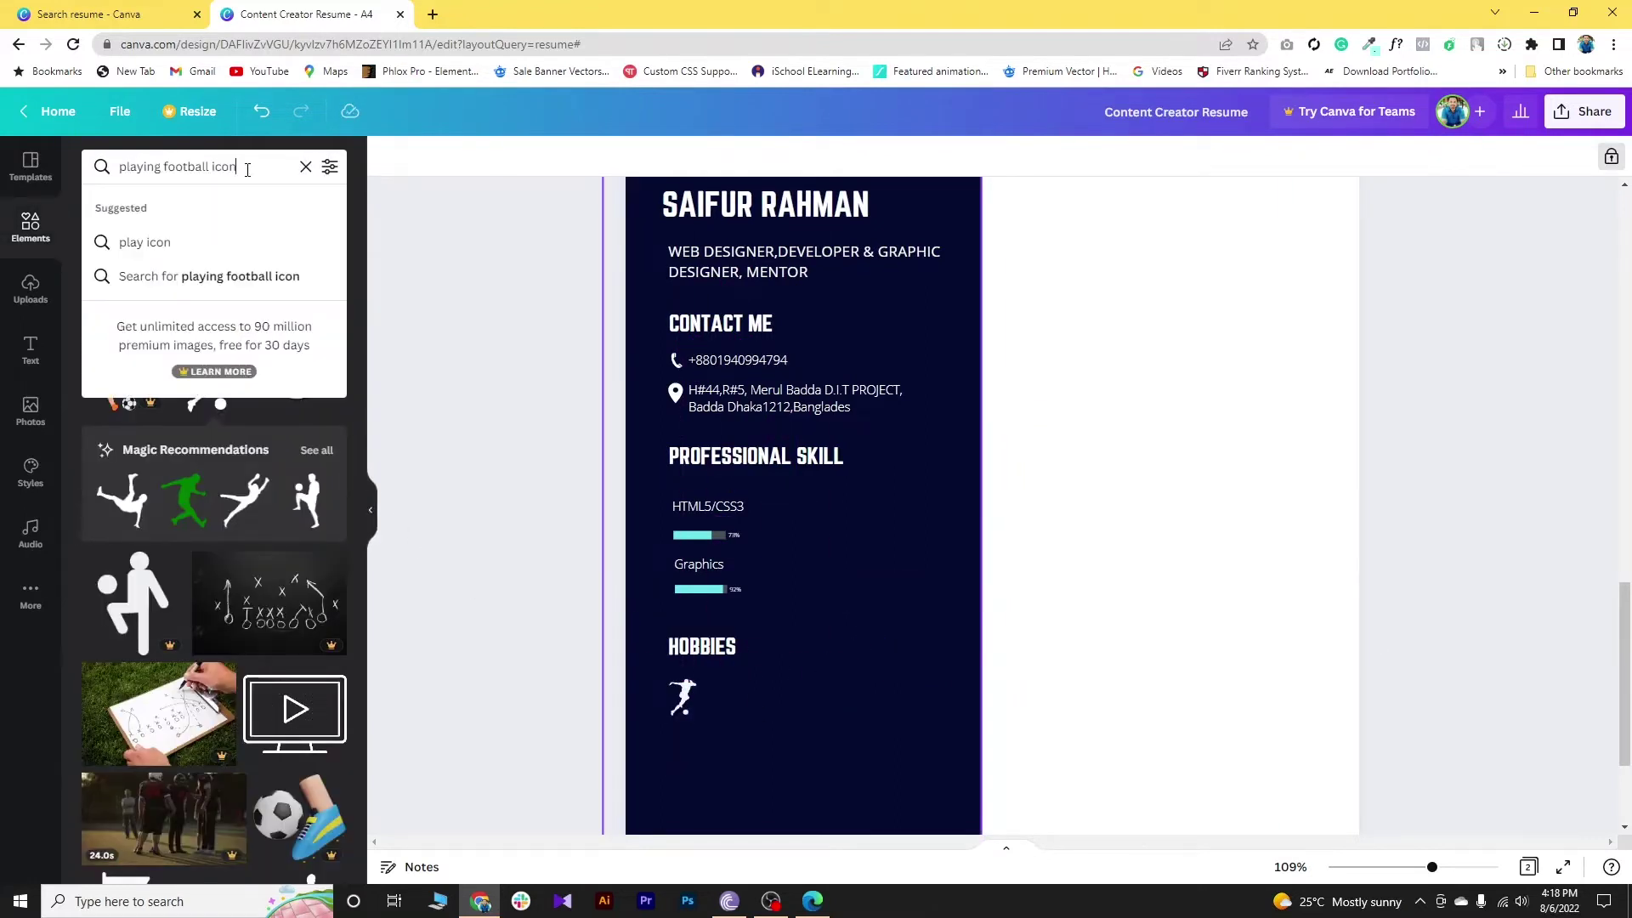
click(212, 167)
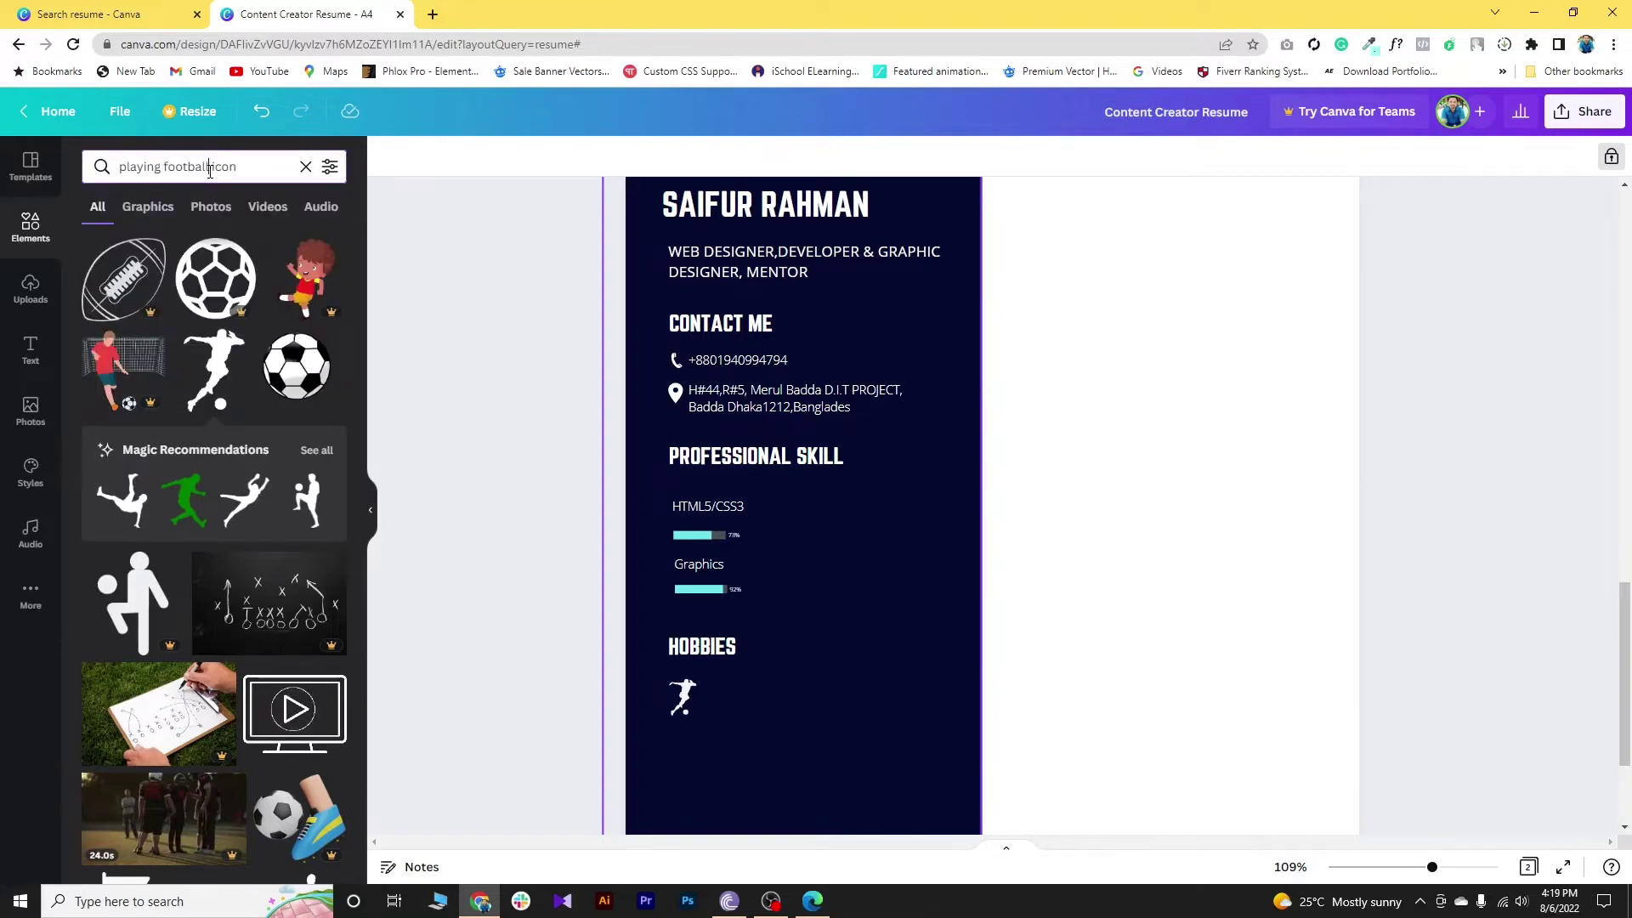
drag(210, 168, 122, 176)
text(photogr)
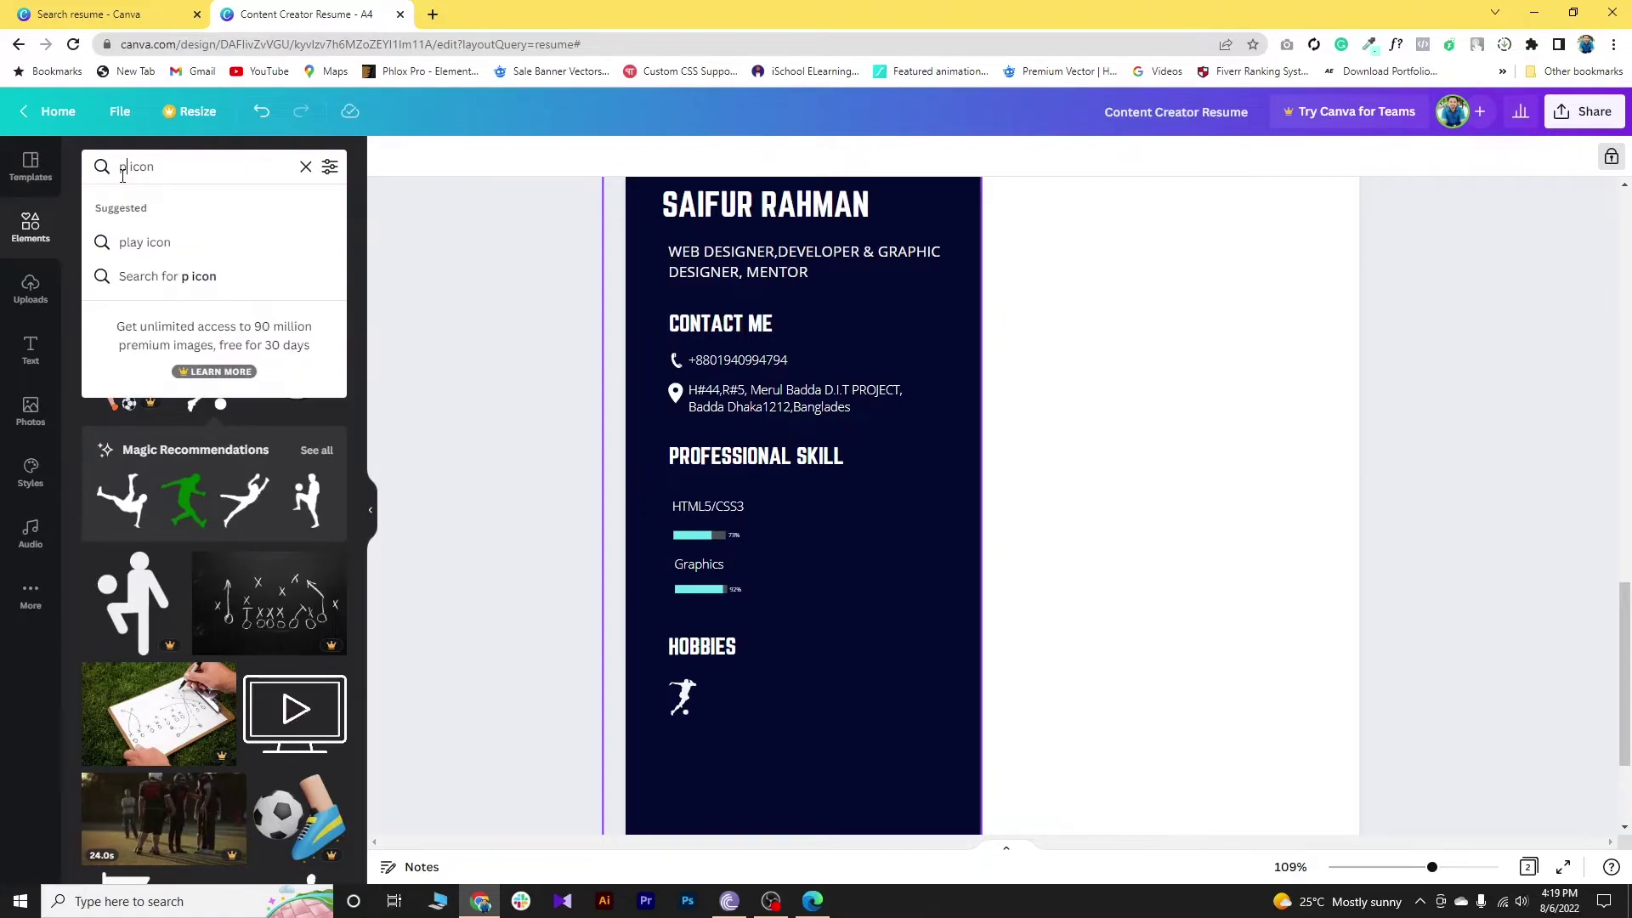
text(aphy)
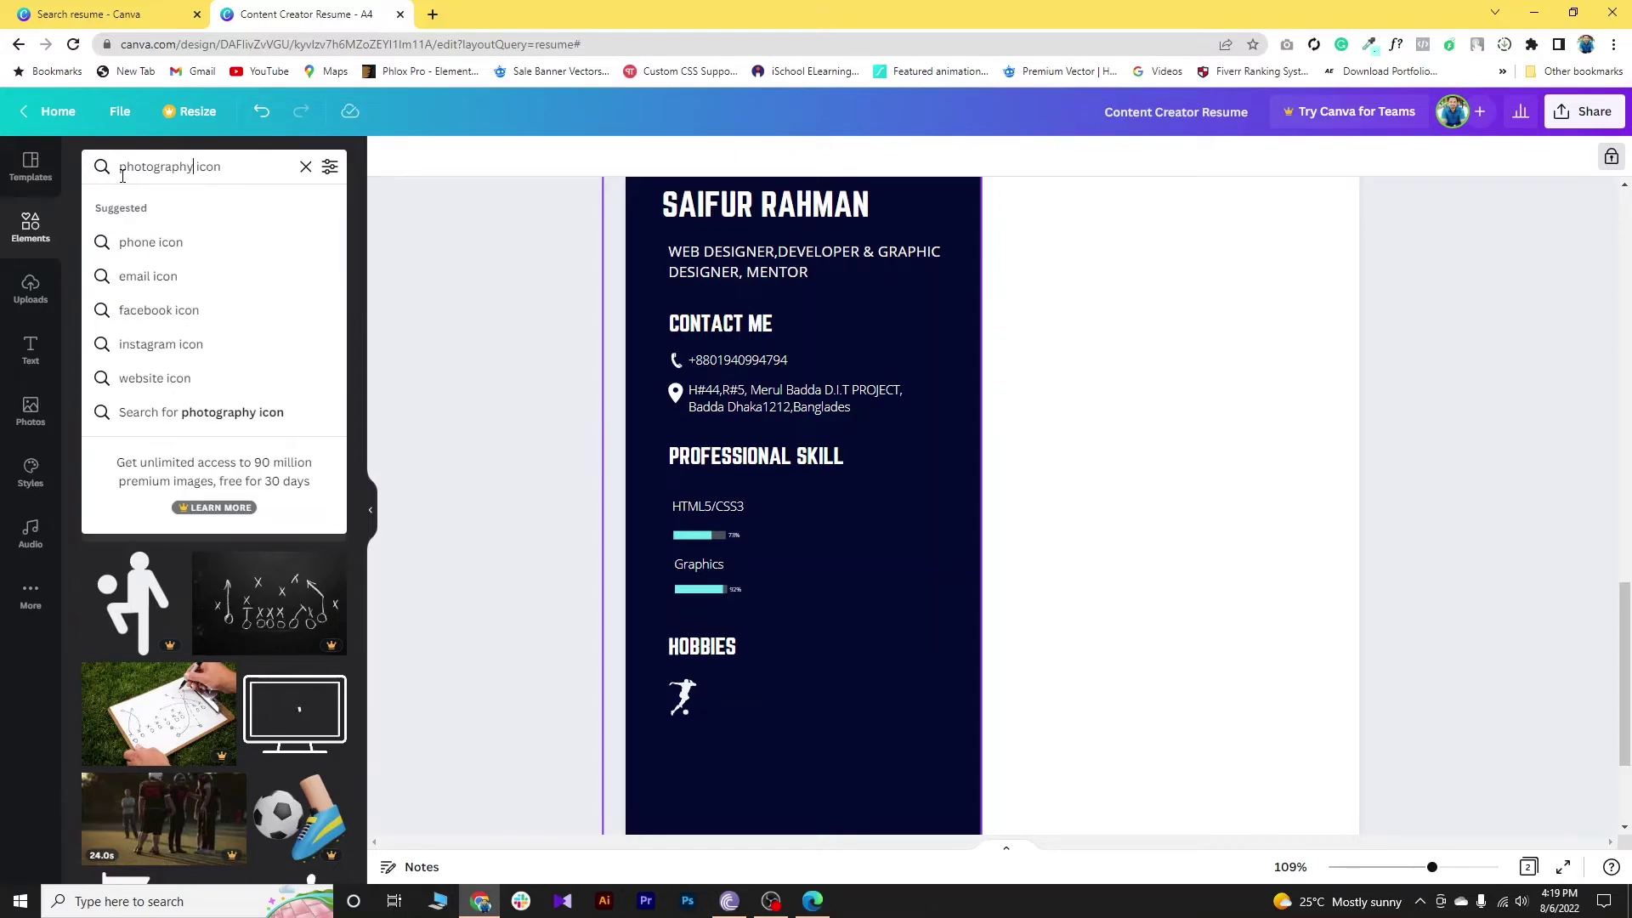
key(Return)
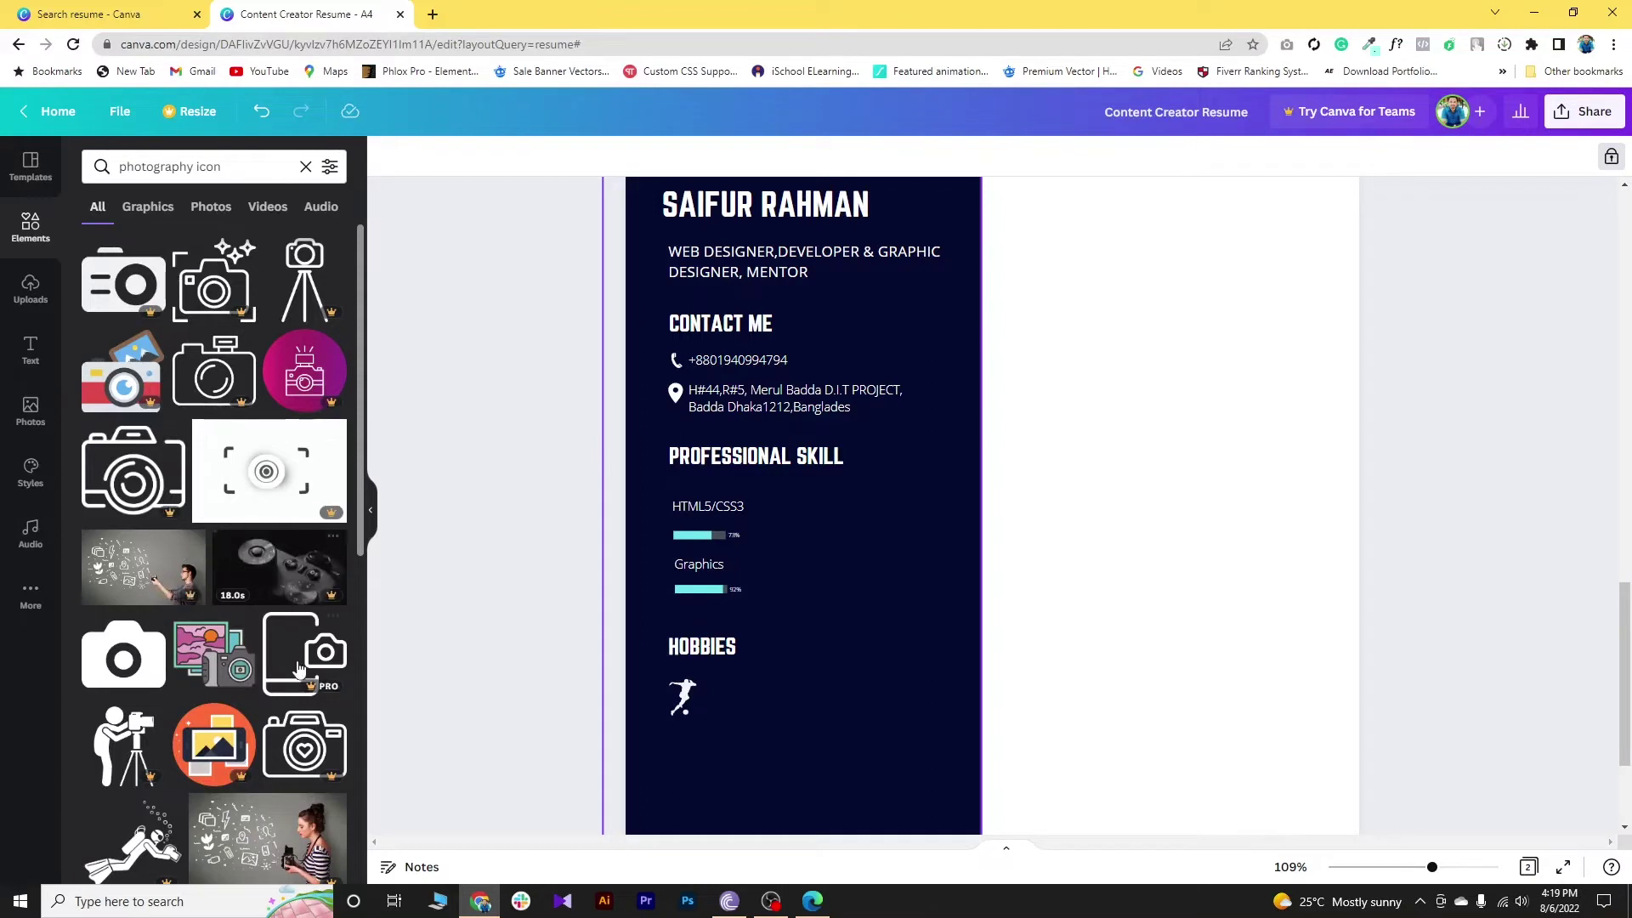
Step: Add the solid camera graphic, recolor it off-white, and shrink it to icon size beside the footballer
click(133, 673)
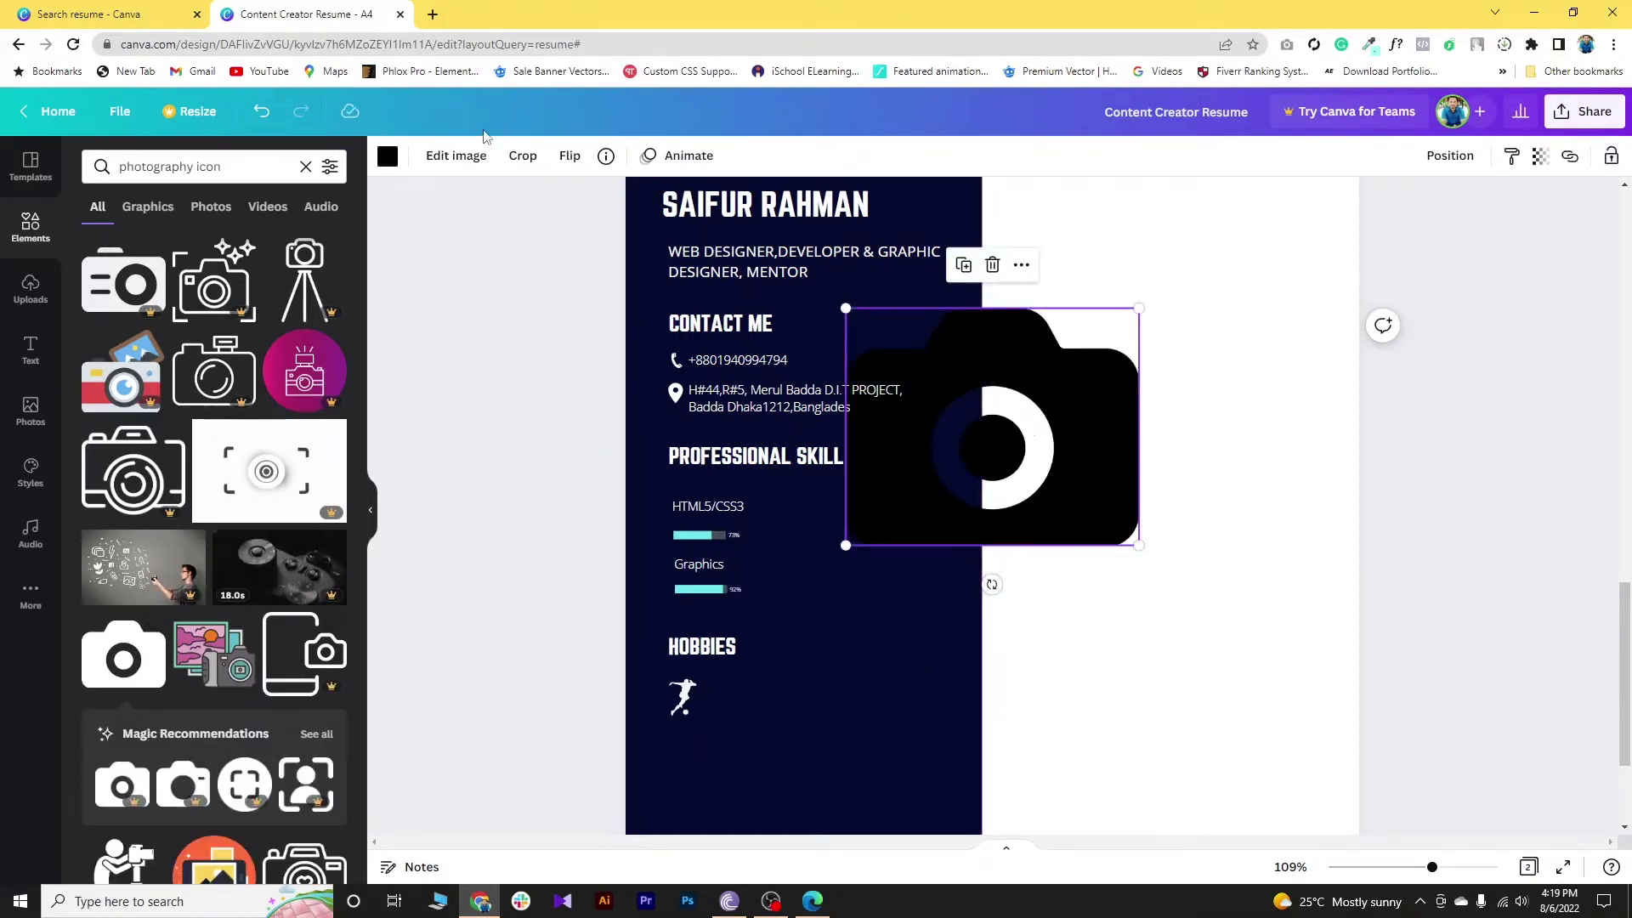
click(387, 157)
click(327, 244)
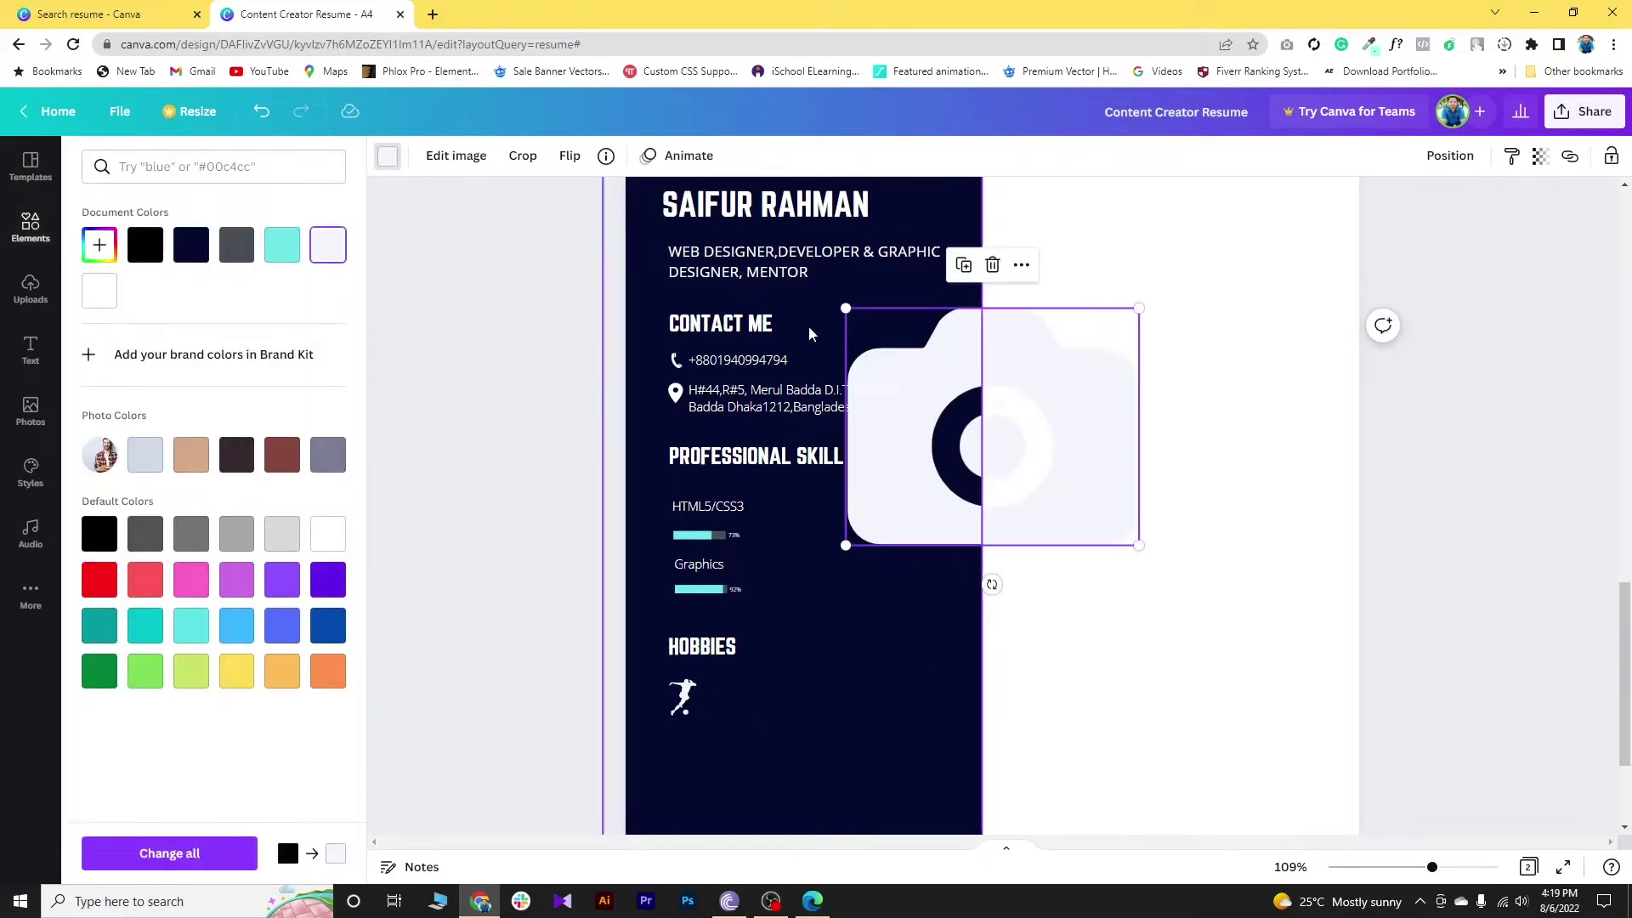
drag(843, 302, 733, 698)
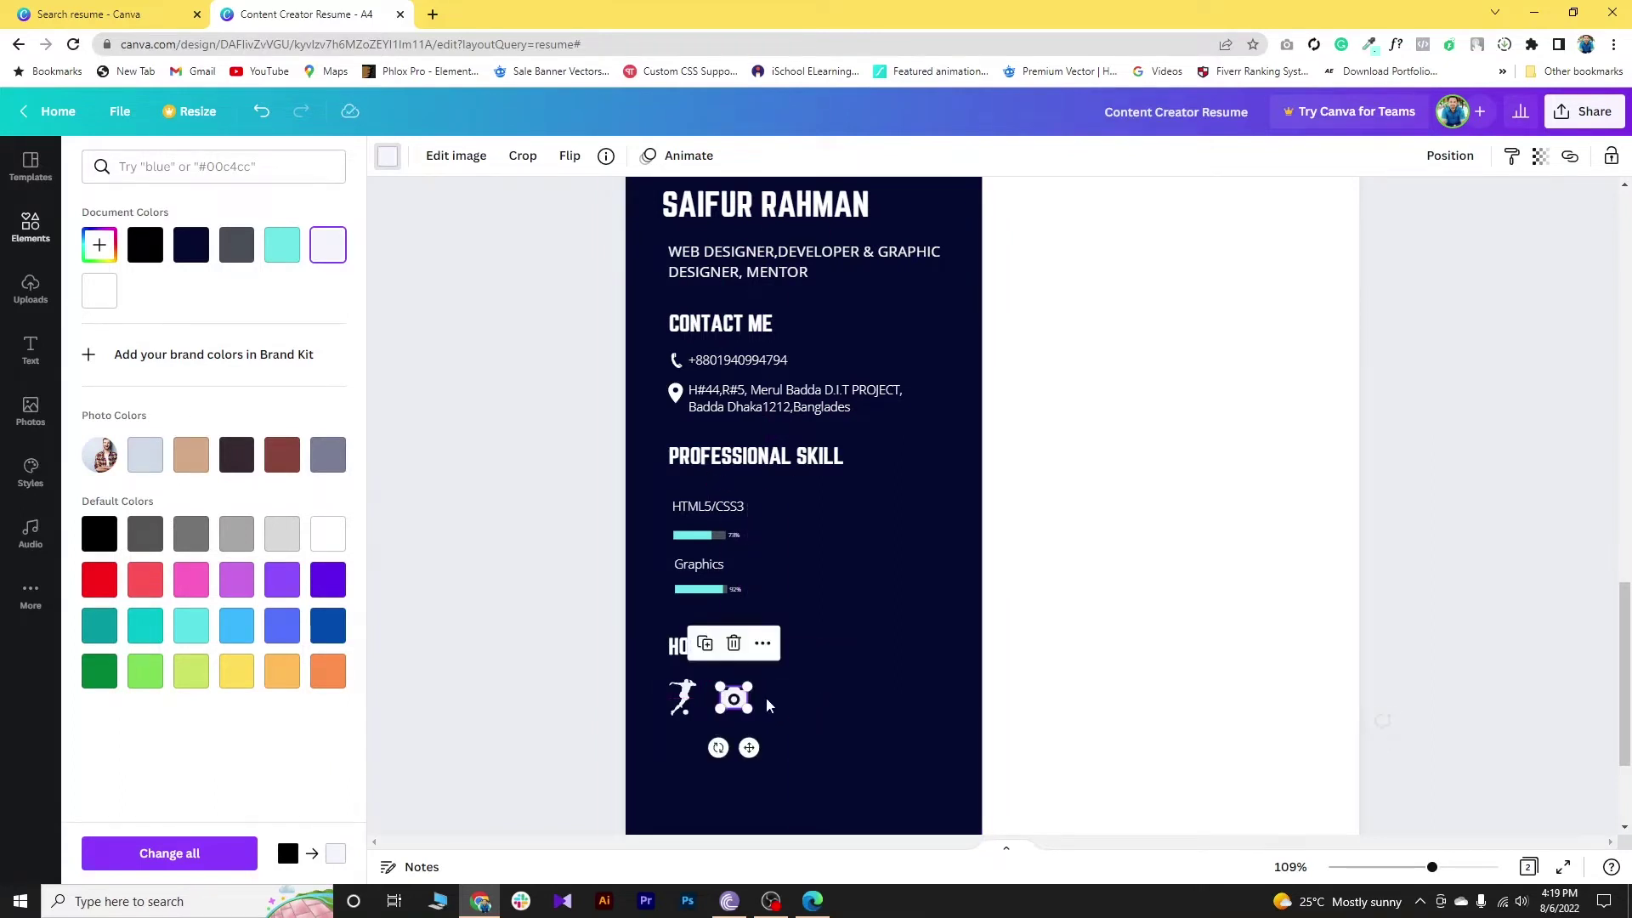
click(768, 658)
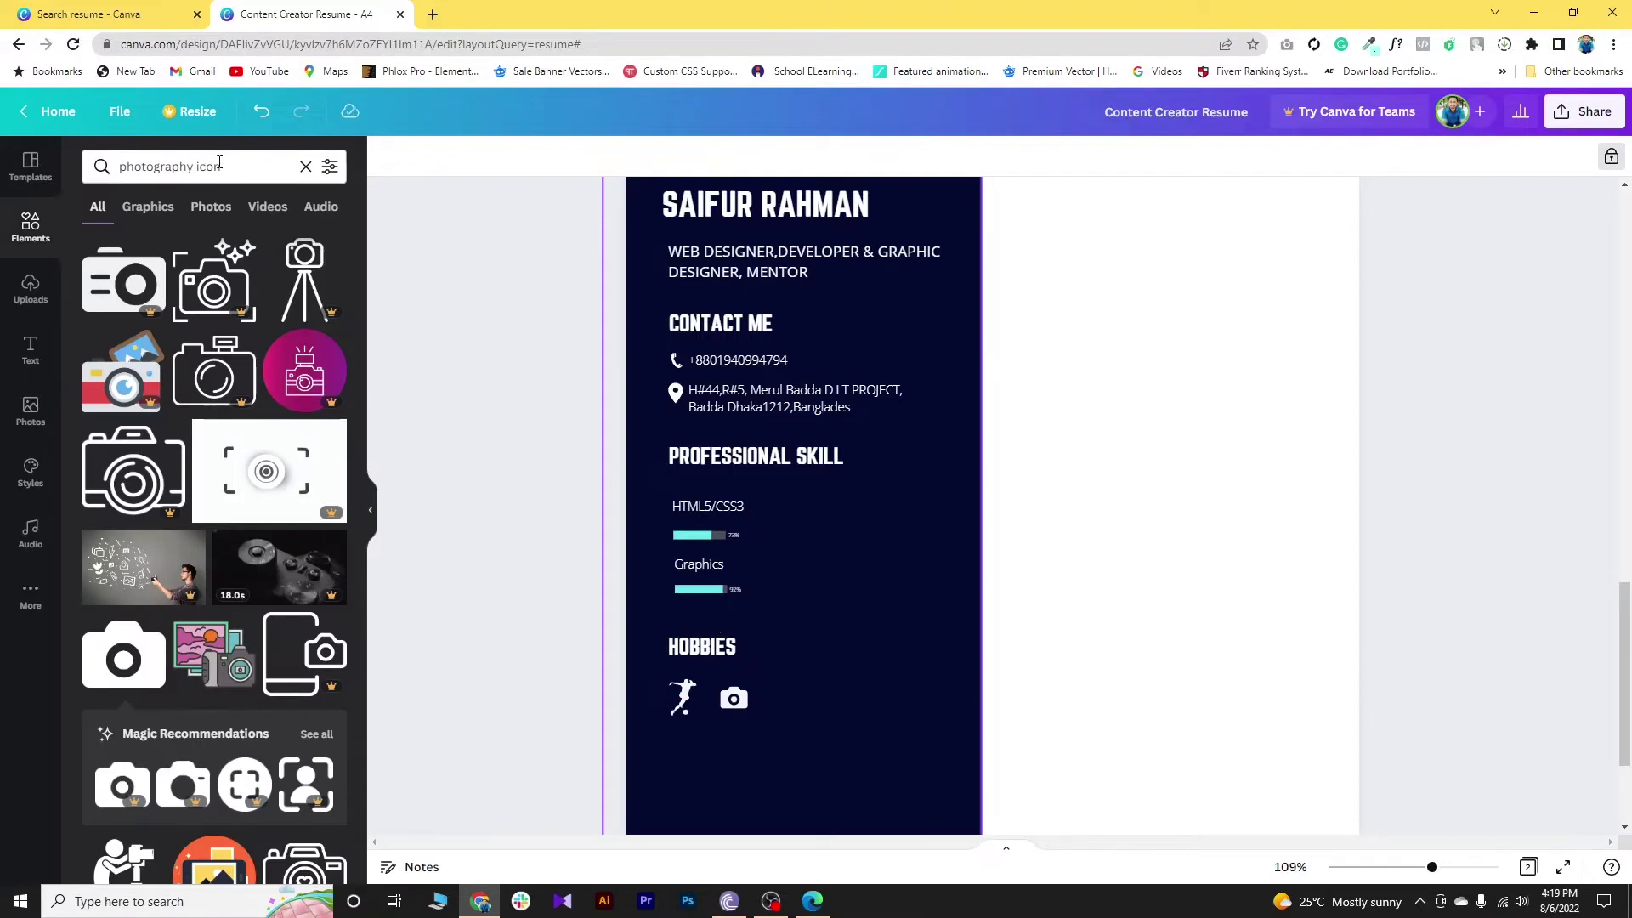
Step: Check the hobby icons on the CV in Edge, return to Canva, and search the elements for "travel icon"
drag(193, 167, 145, 166)
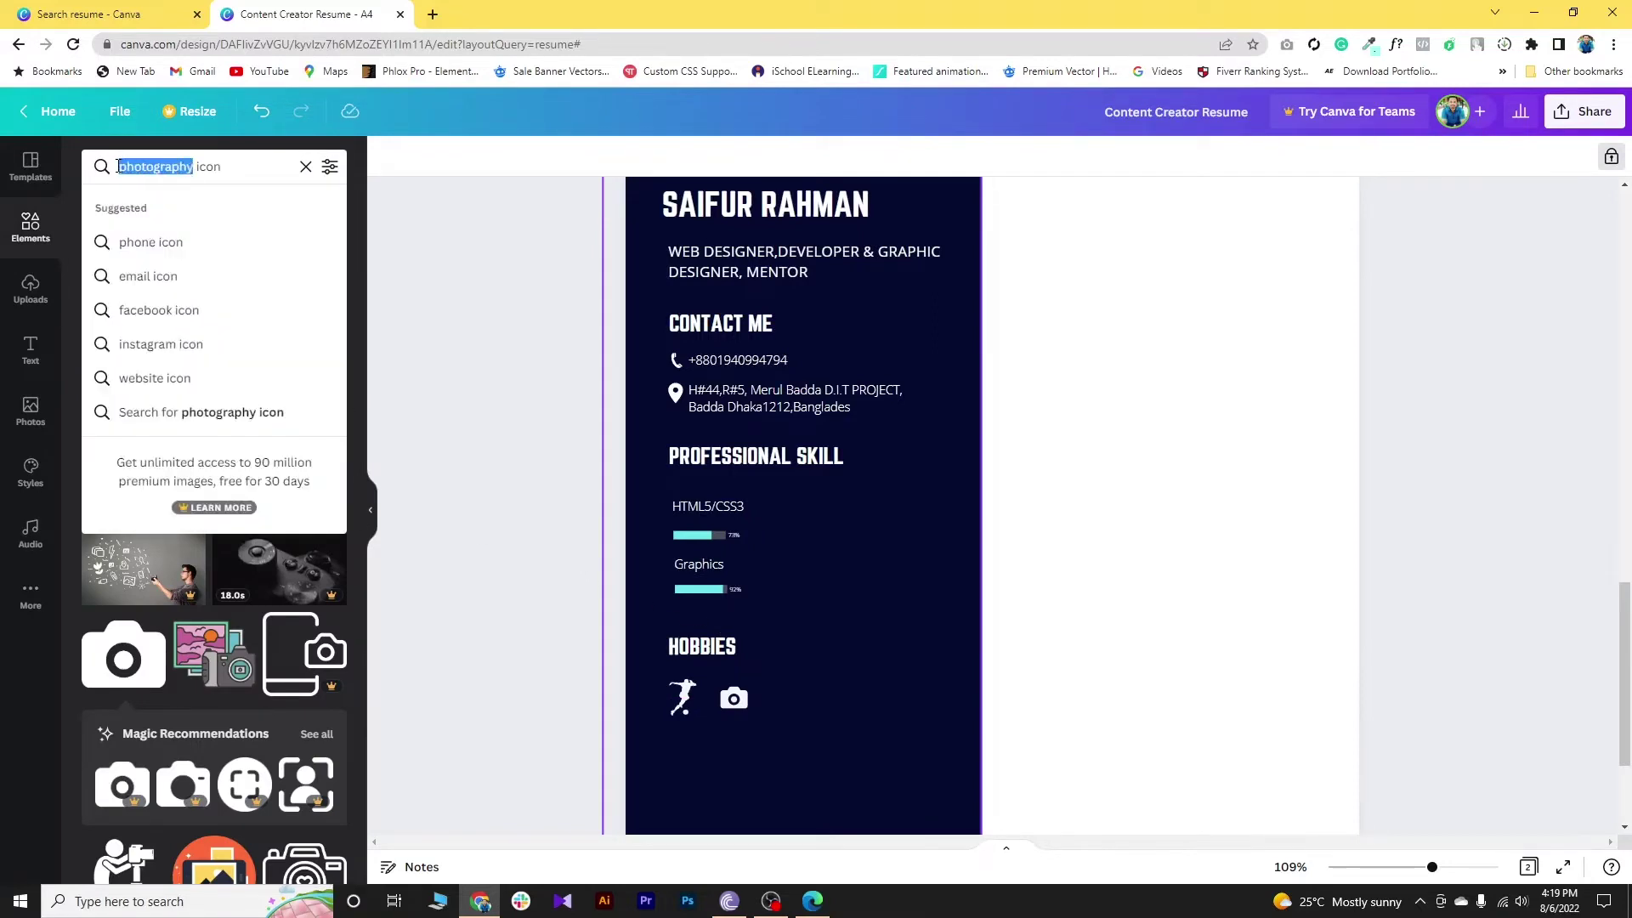
click(814, 903)
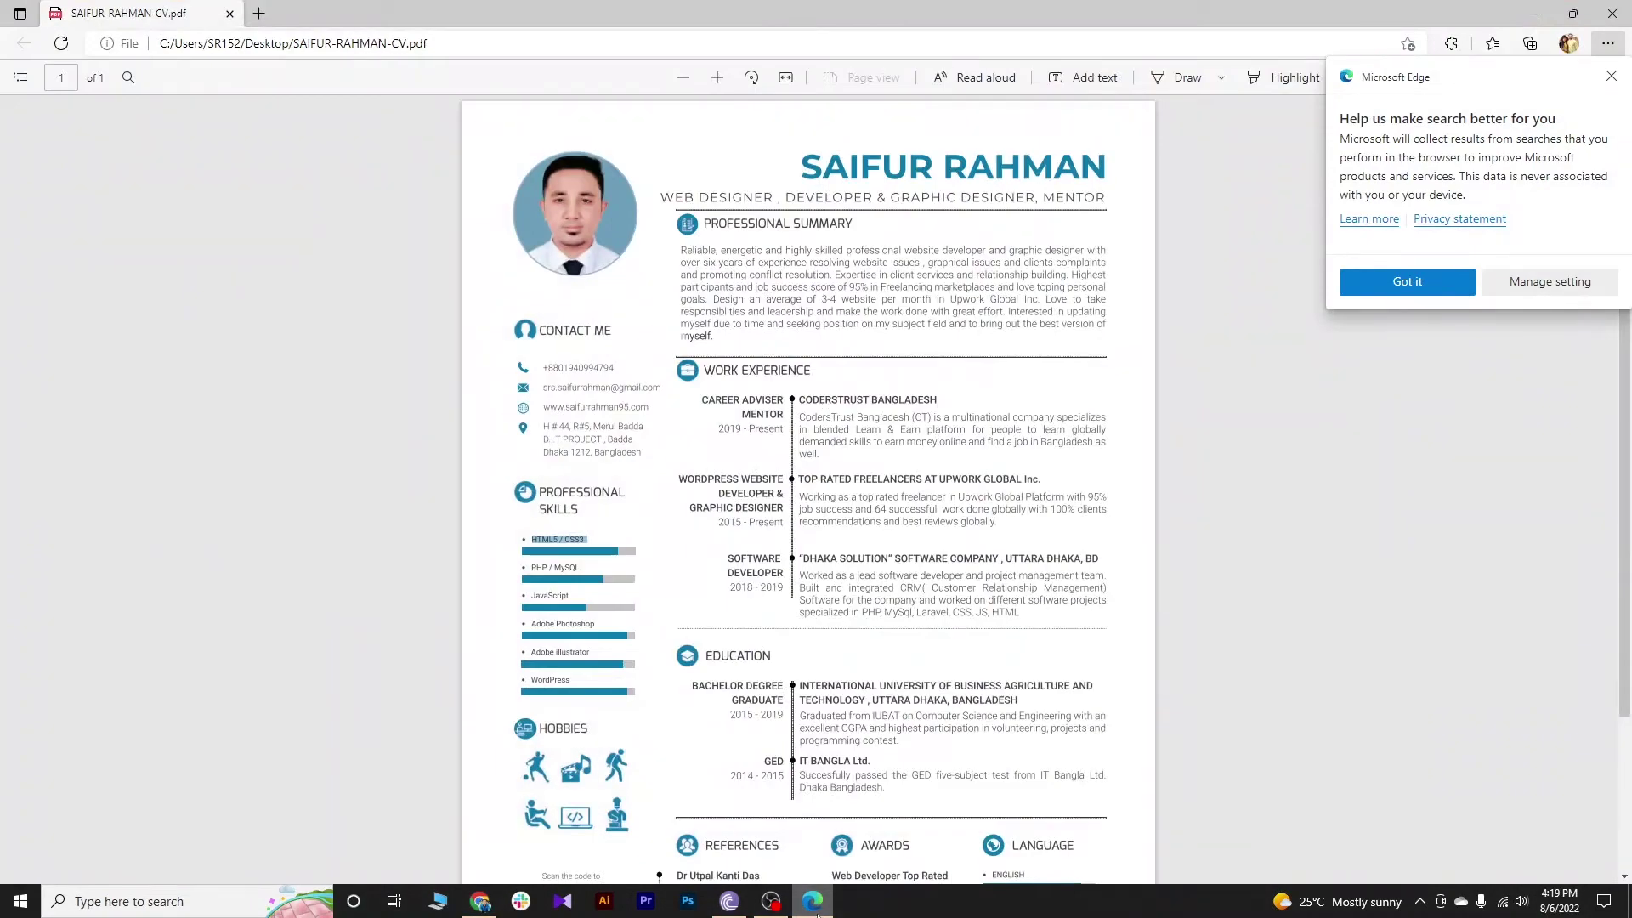
click(814, 903)
double_click(192, 170)
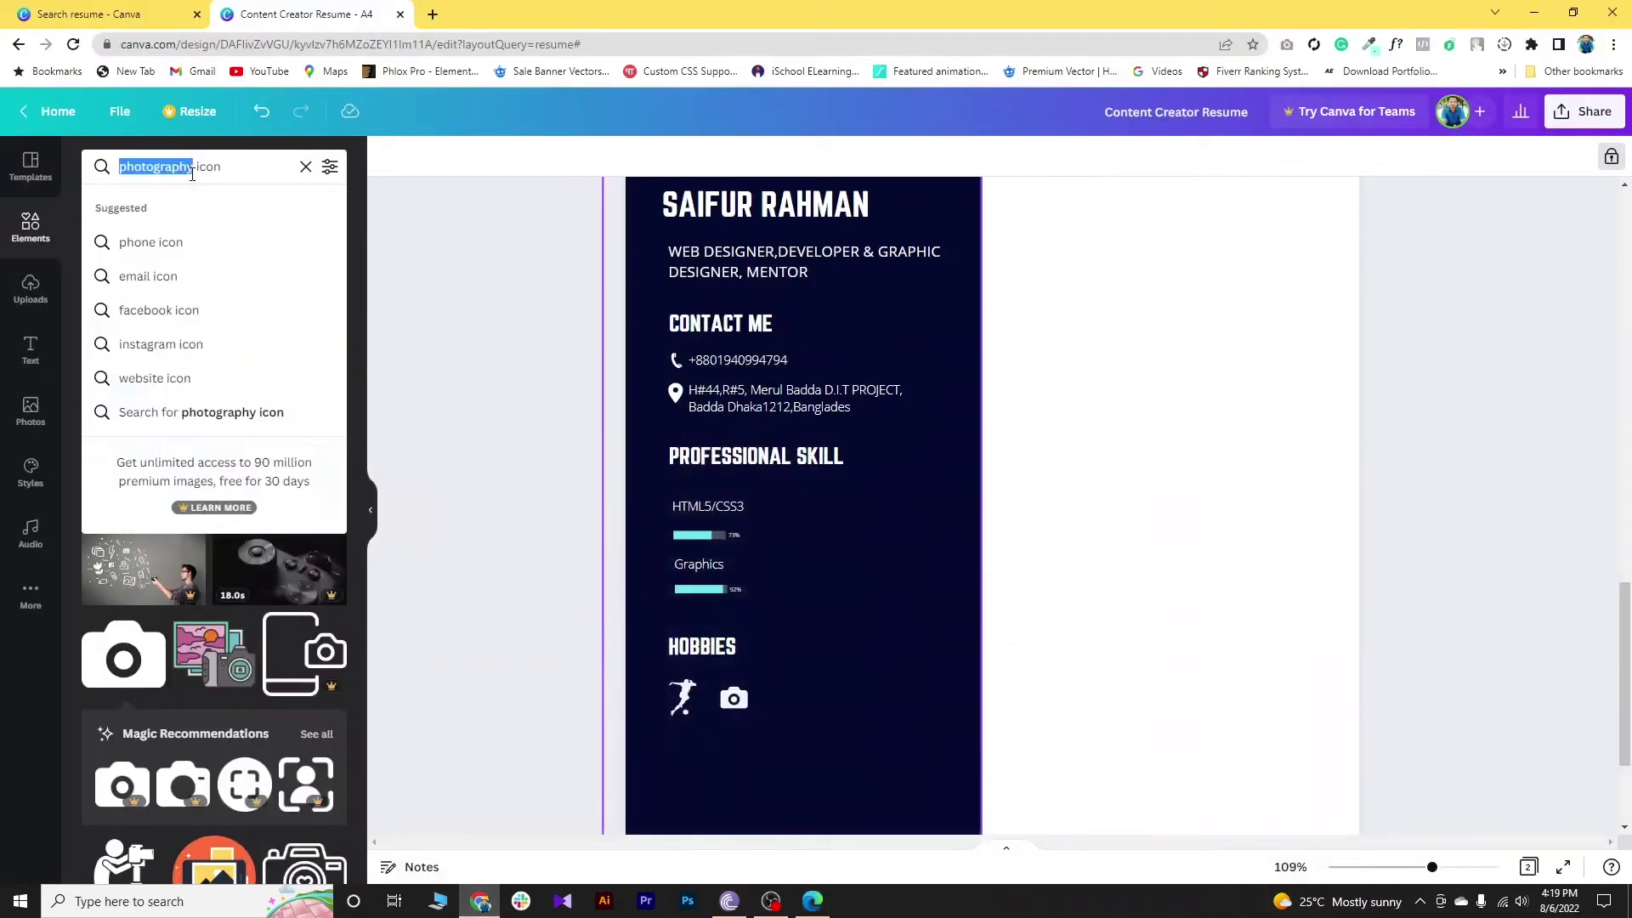
click(180, 168)
key(Return)
drag(192, 168, 99, 170)
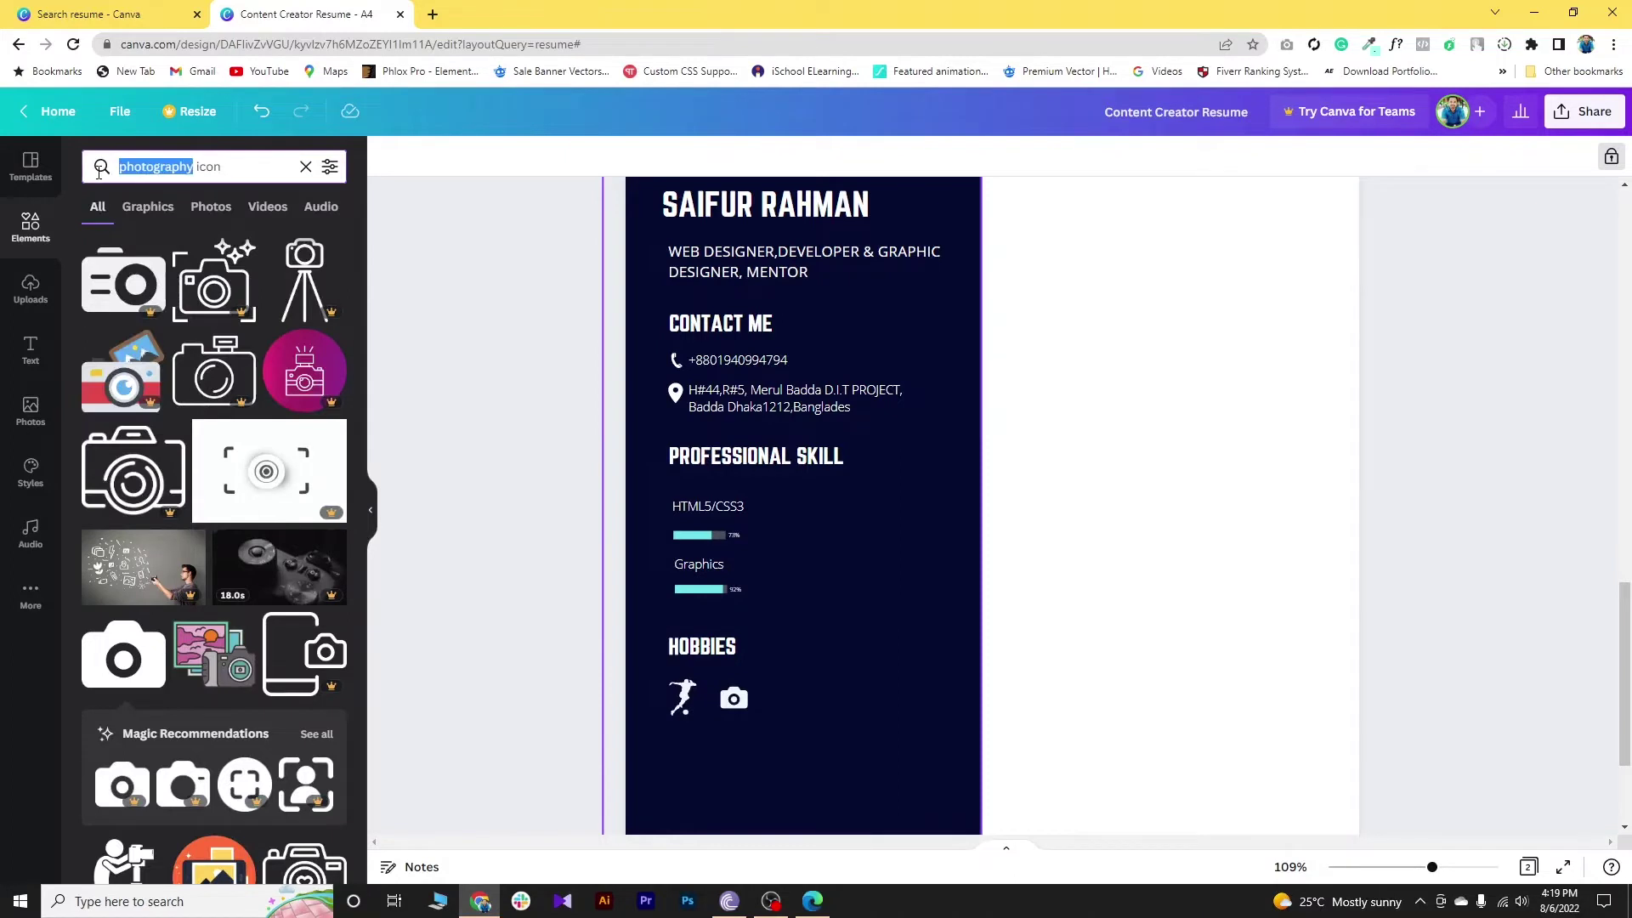
text(tra)
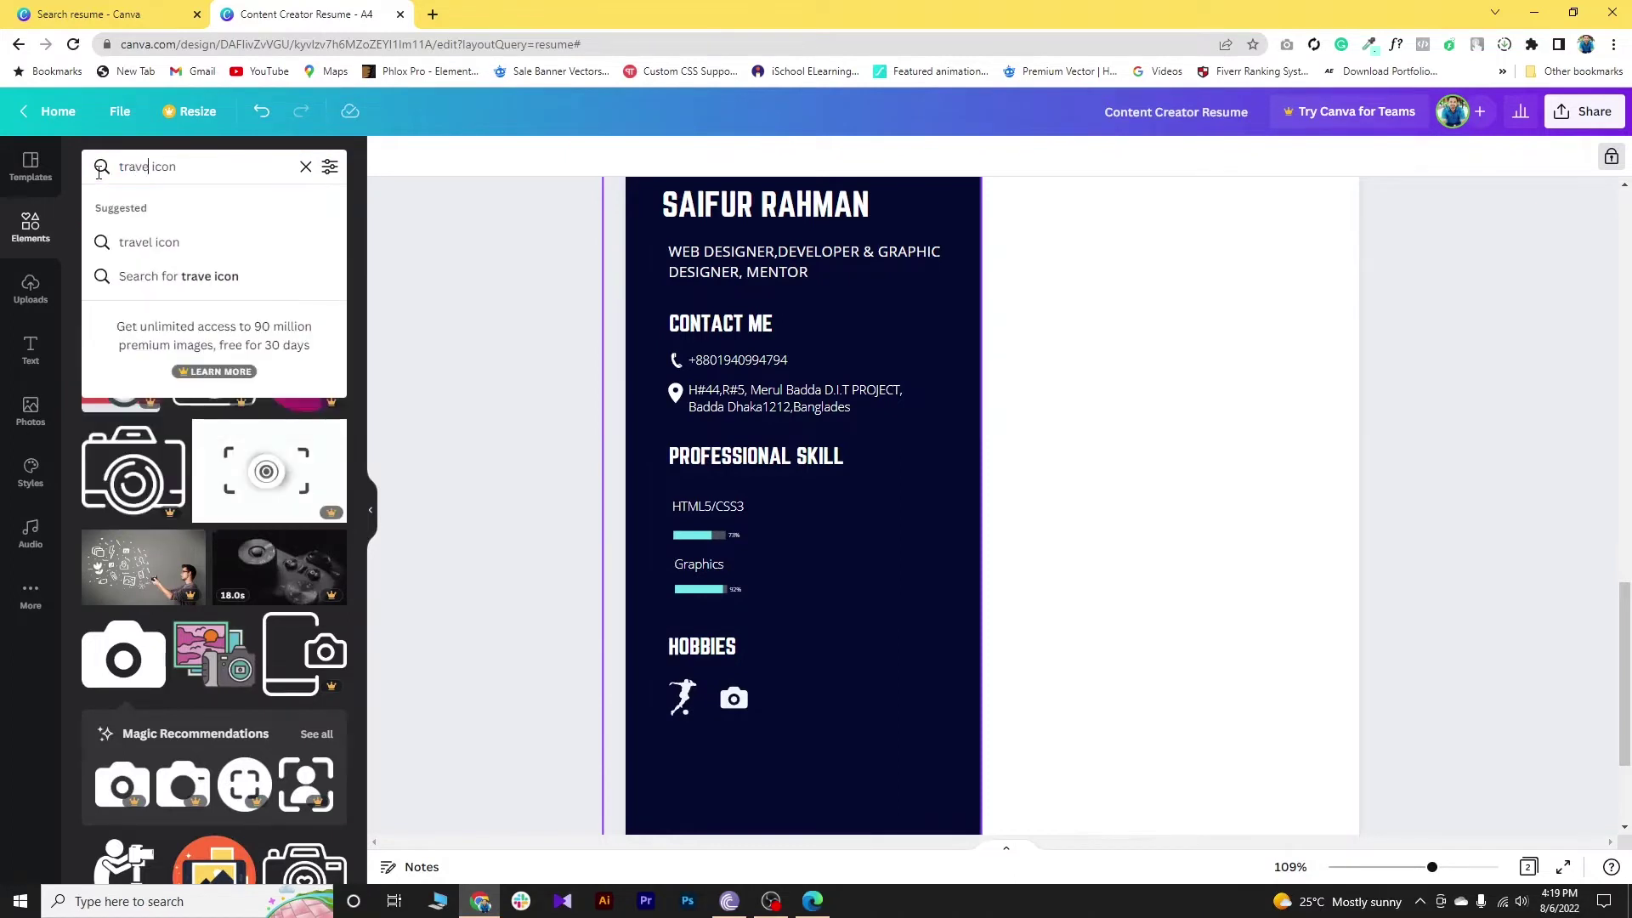
click(149, 242)
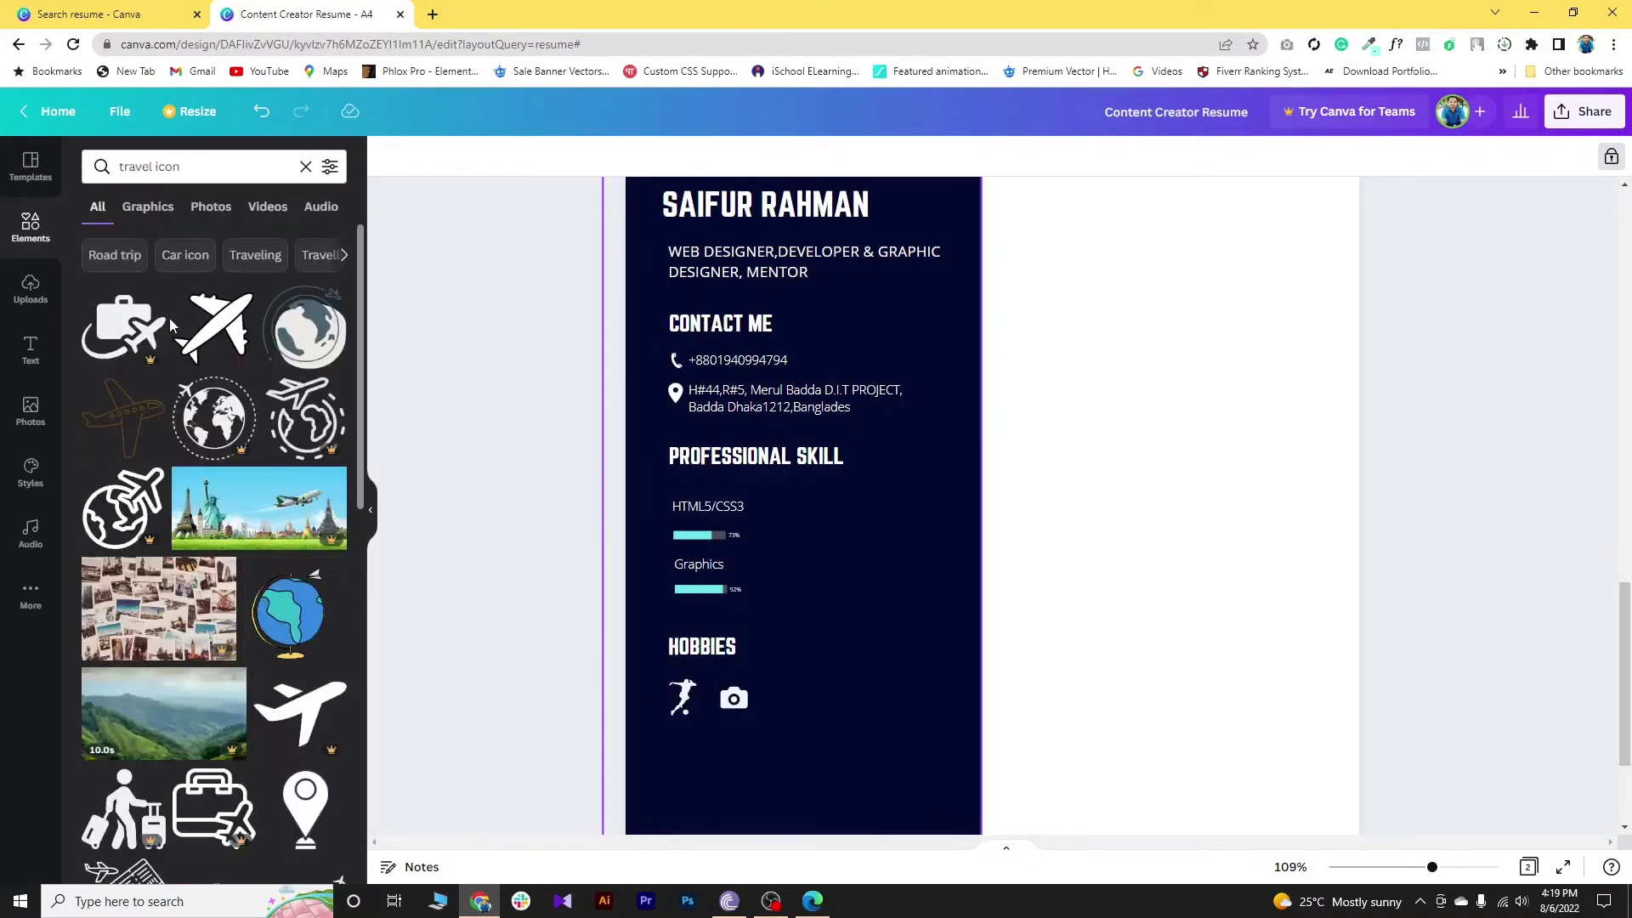
Step: Add the white airplane graphic with black outline and shrink it to icon size beside the camera in the hobbies row
click(223, 341)
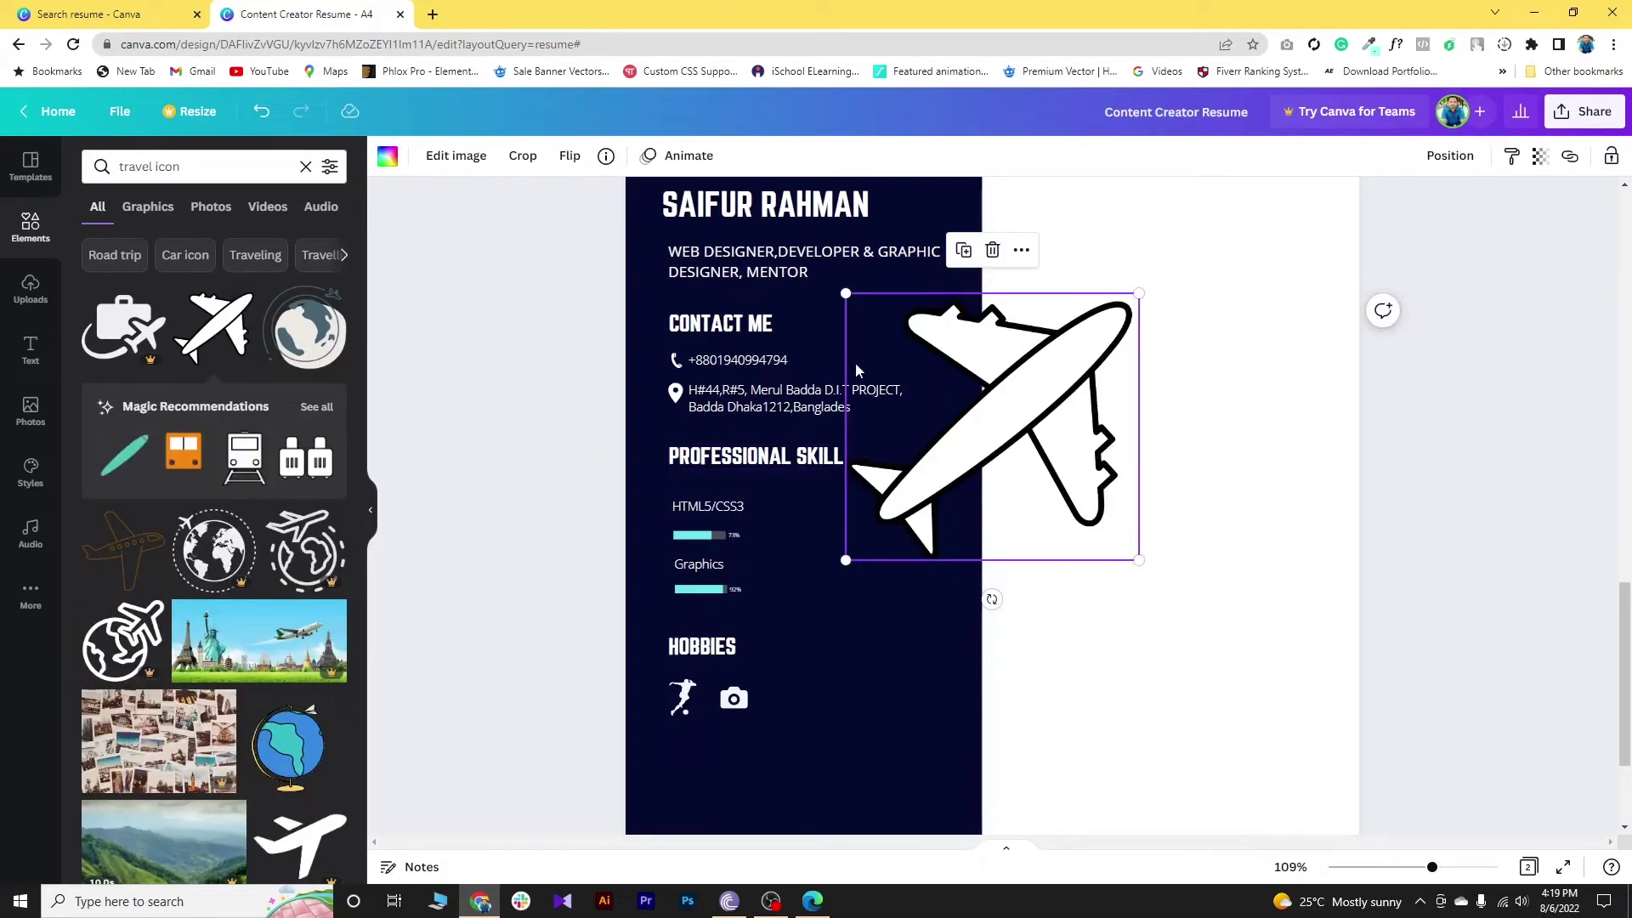
drag(845, 296, 789, 705)
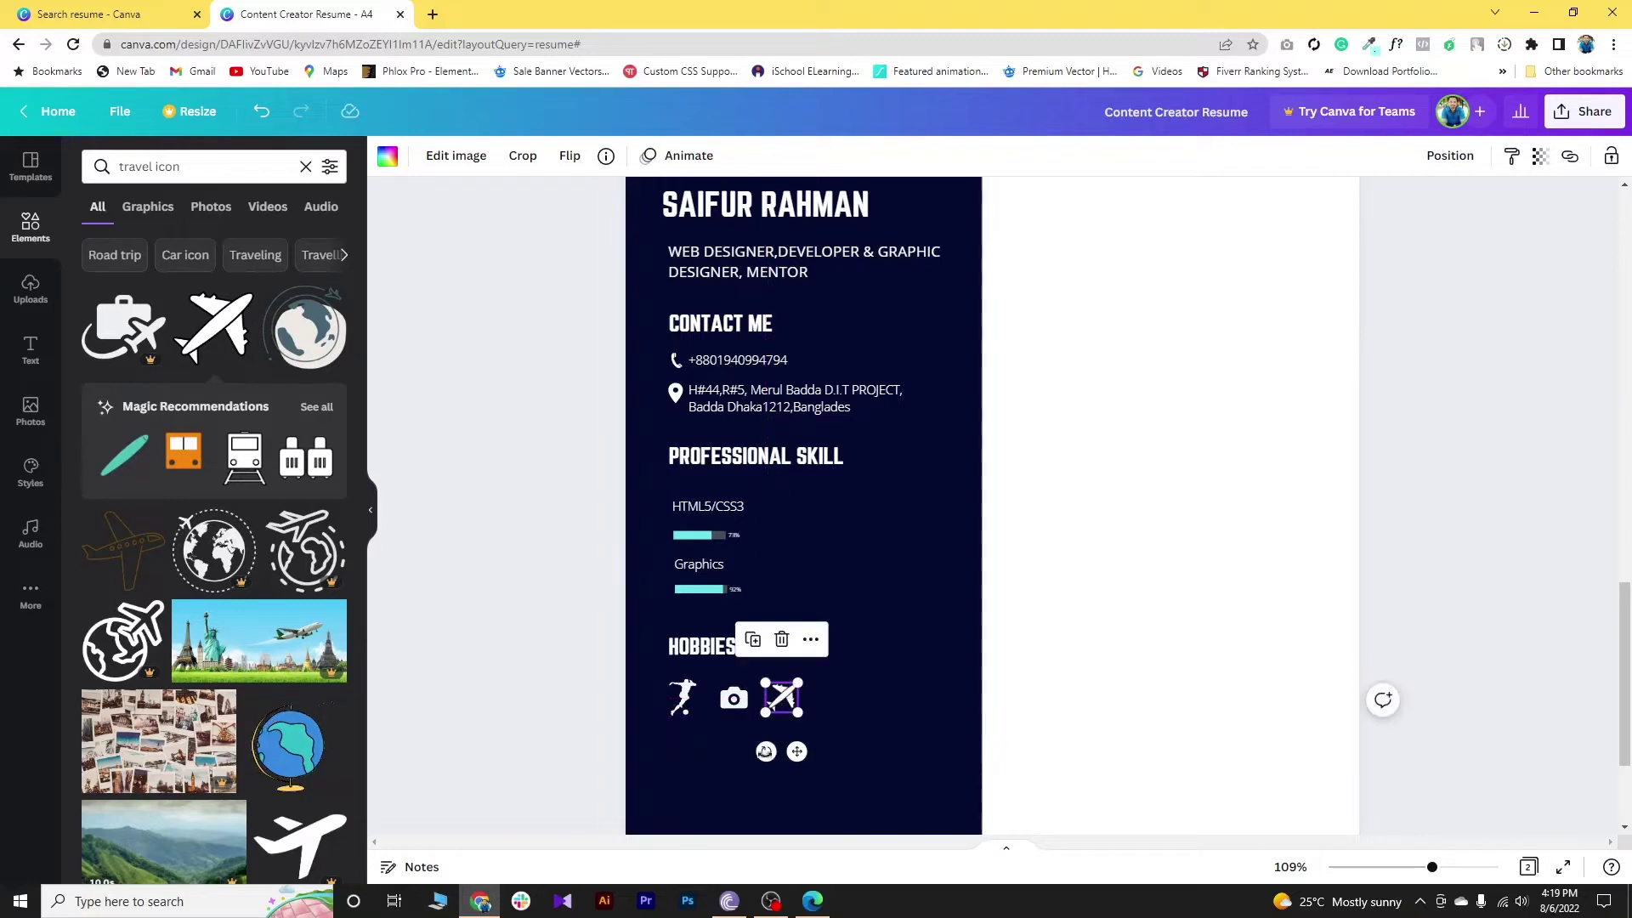
click(702, 757)
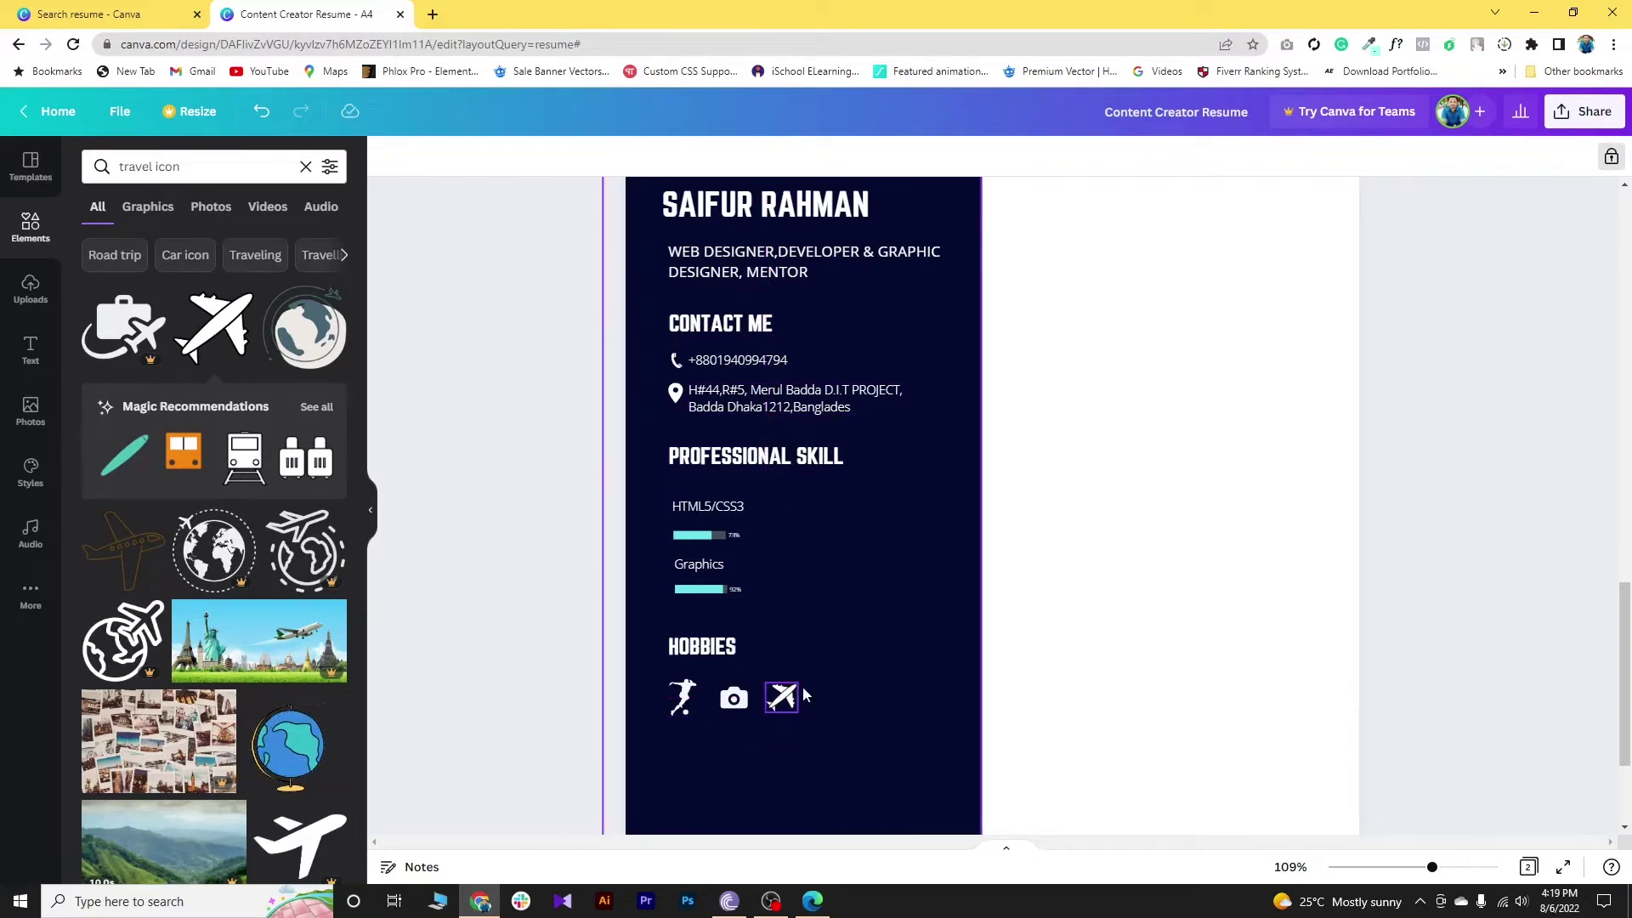
Step: Review the remaining CV sections in Edge, copy the REFERENCES heading text, and return to Canva
scroll(805, 695, down, 2)
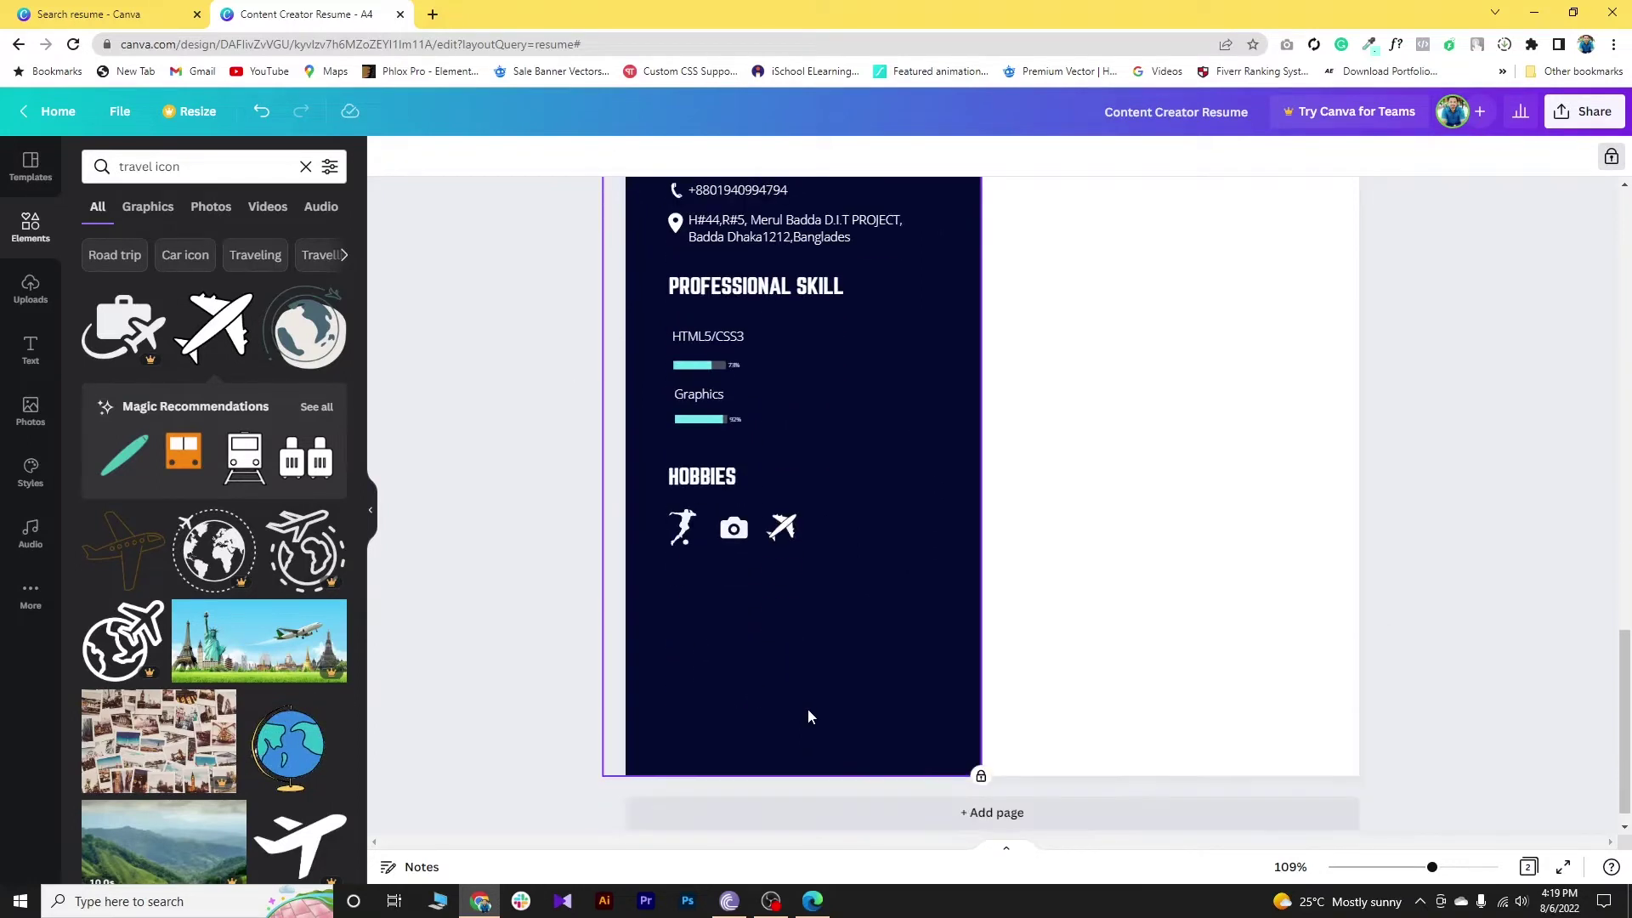
click(812, 902)
scroll(879, 748, down, 3)
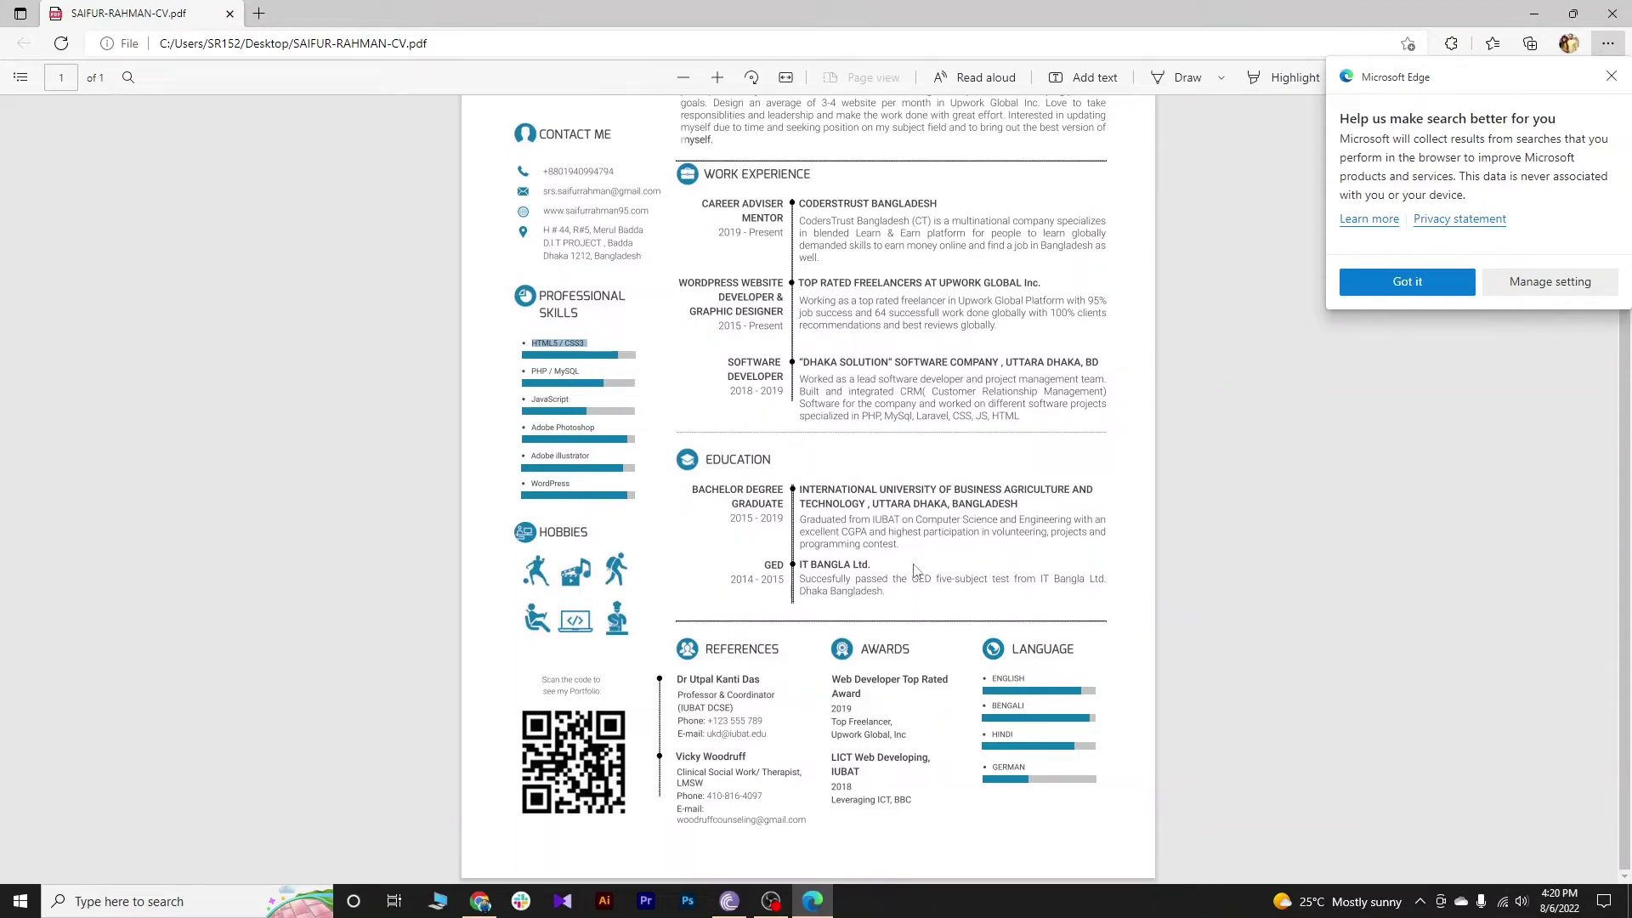
scroll(908, 565, up, 3)
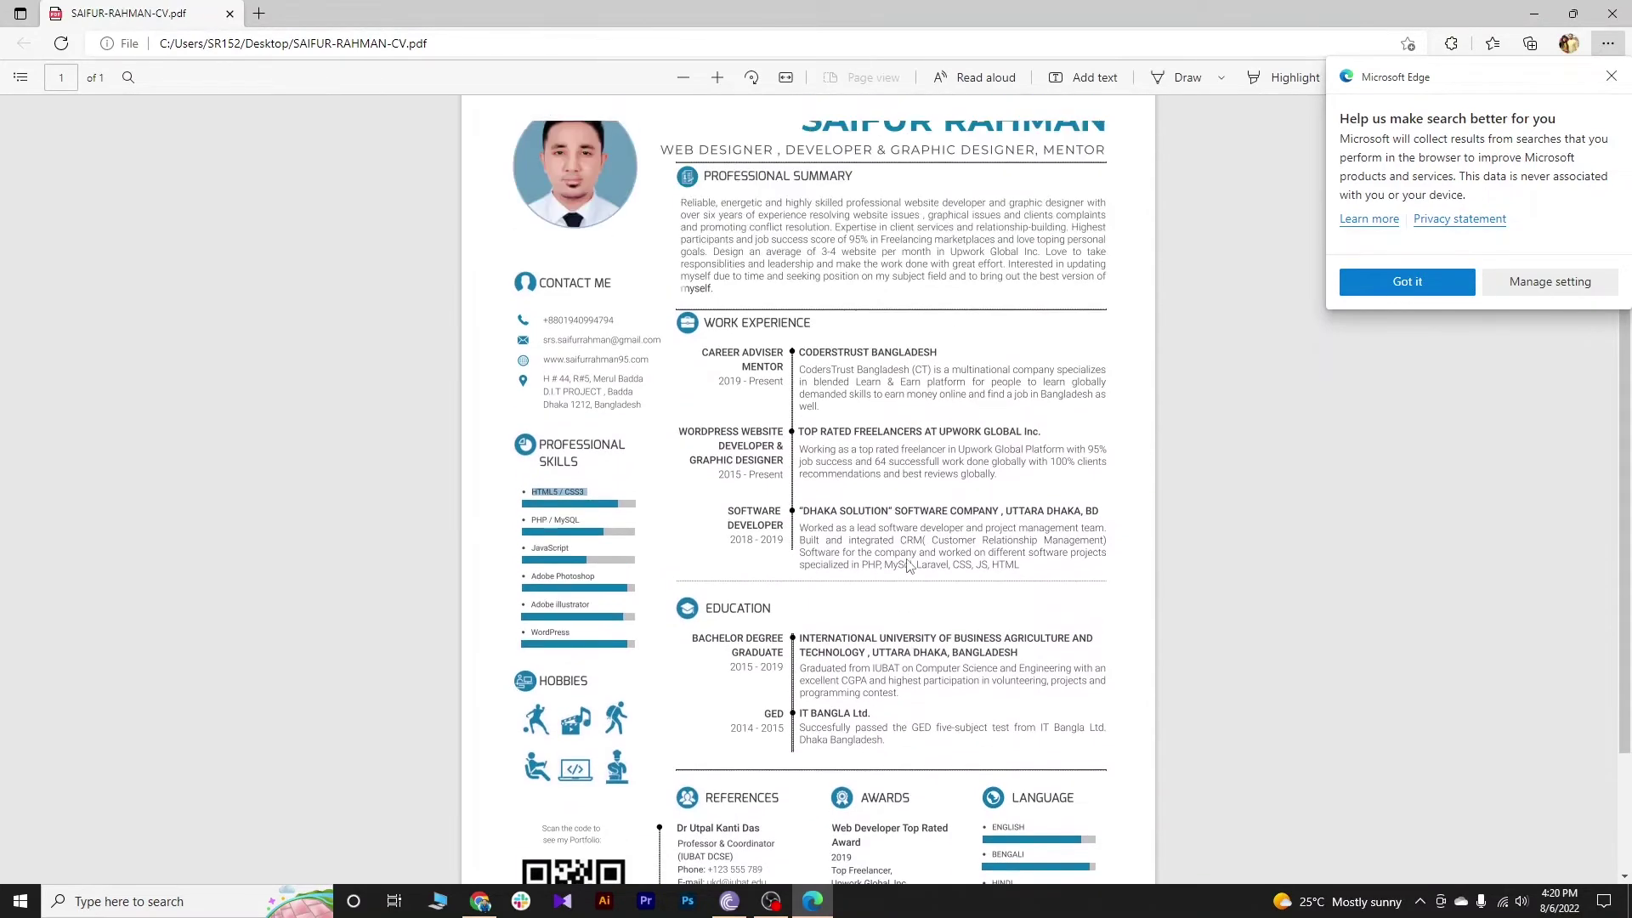
scroll(799, 645, down, 2)
scroll(799, 645, down, 1)
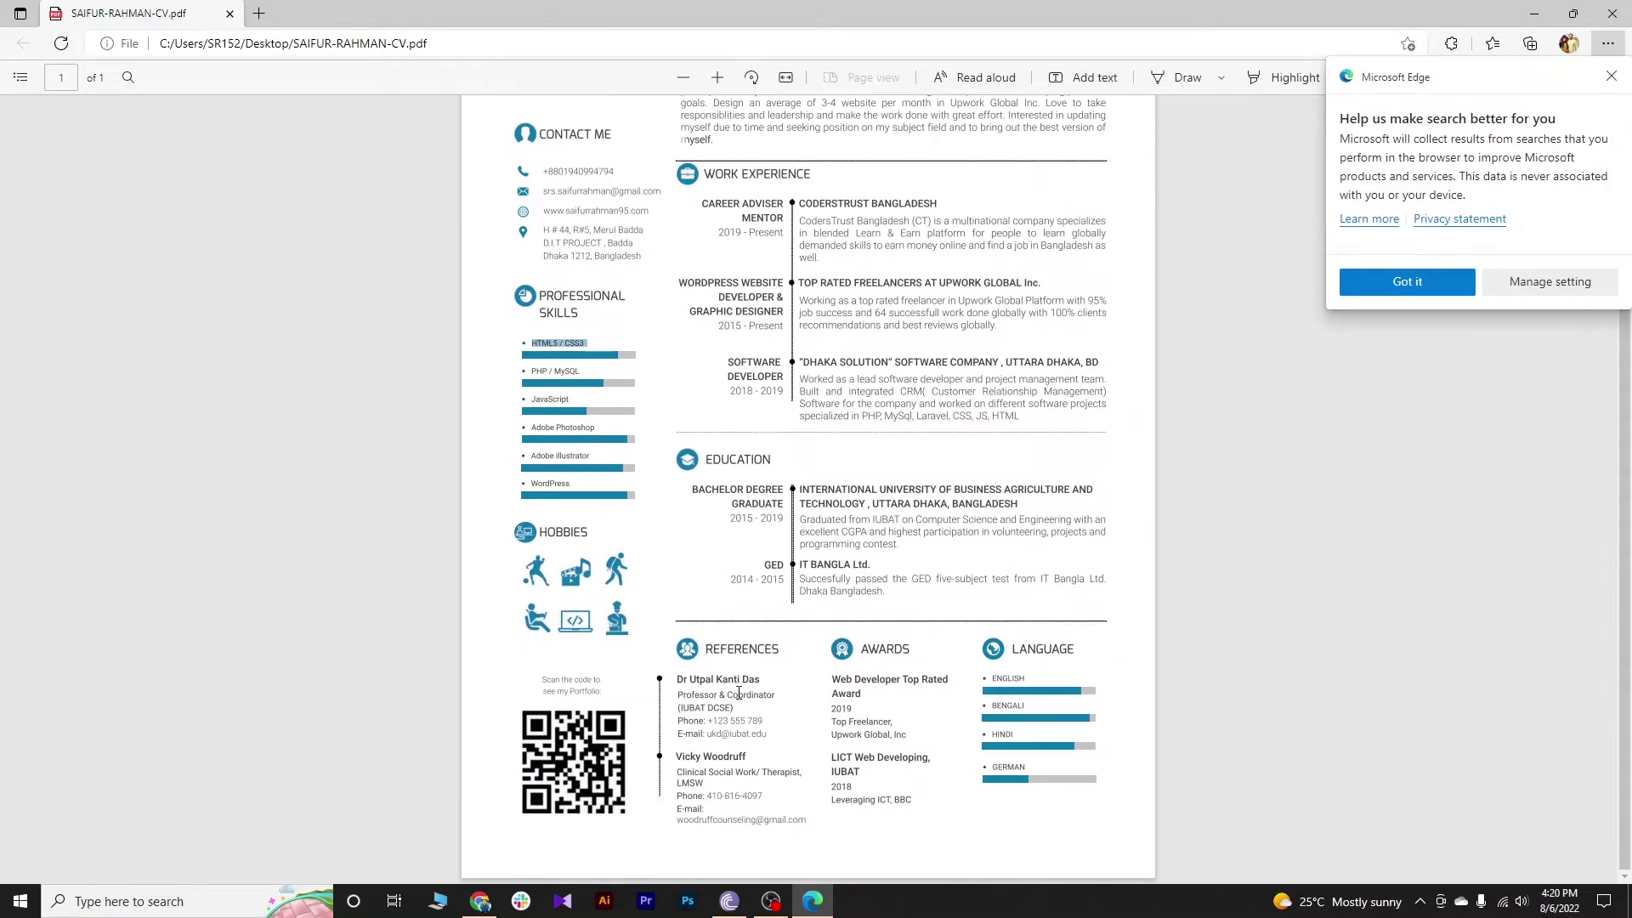
drag(707, 652, 763, 651)
right_click(777, 658)
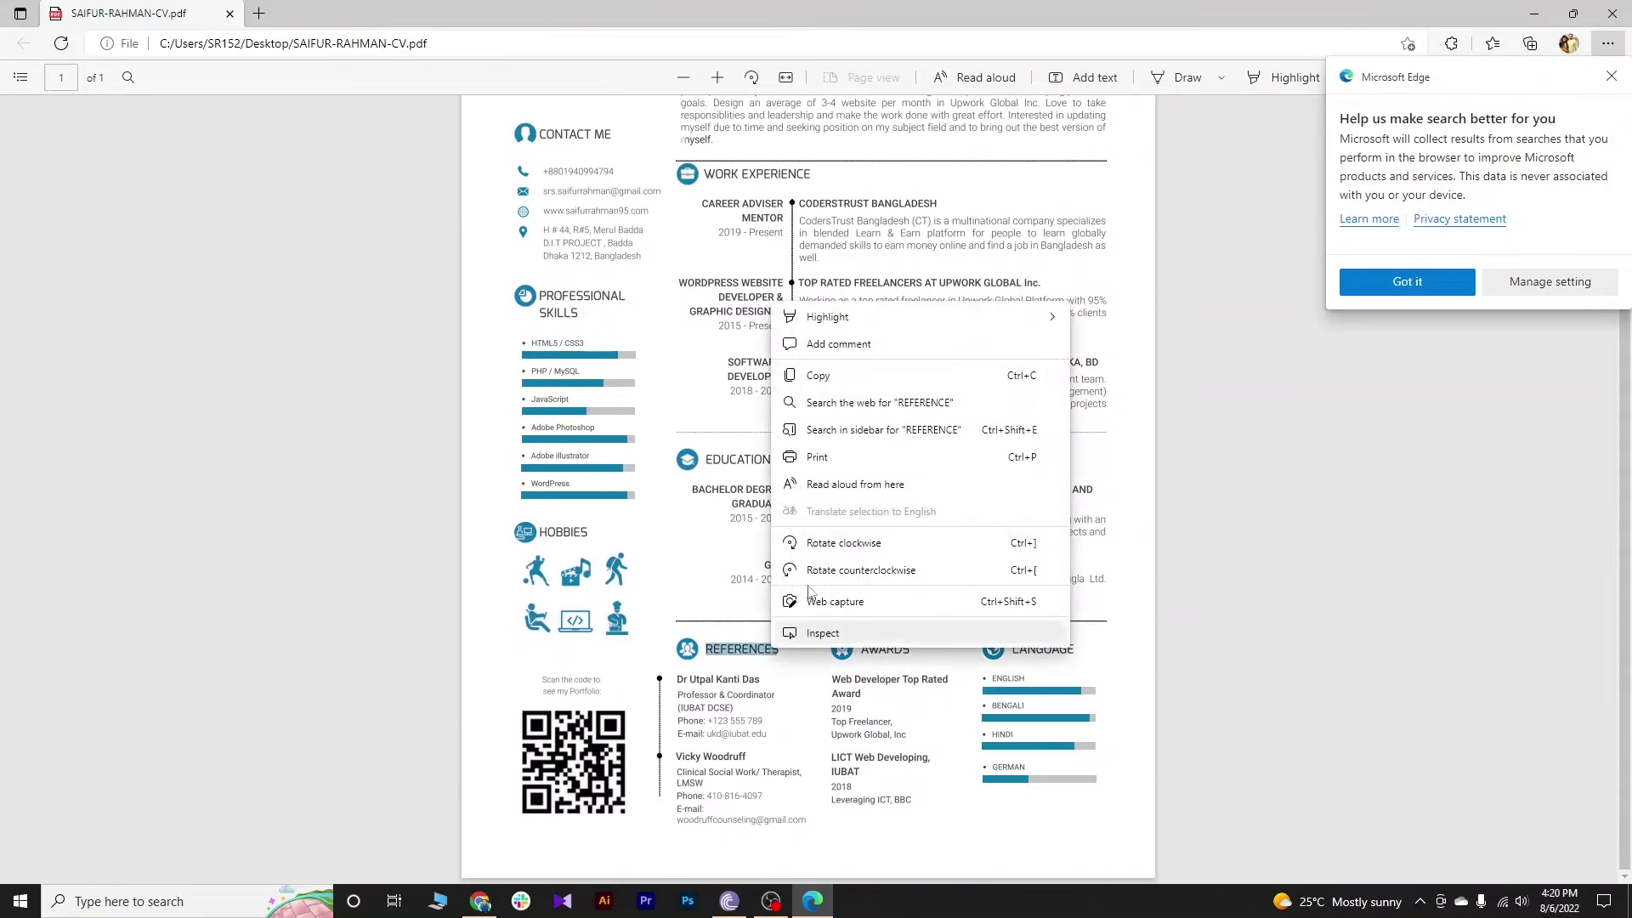
click(864, 371)
click(813, 900)
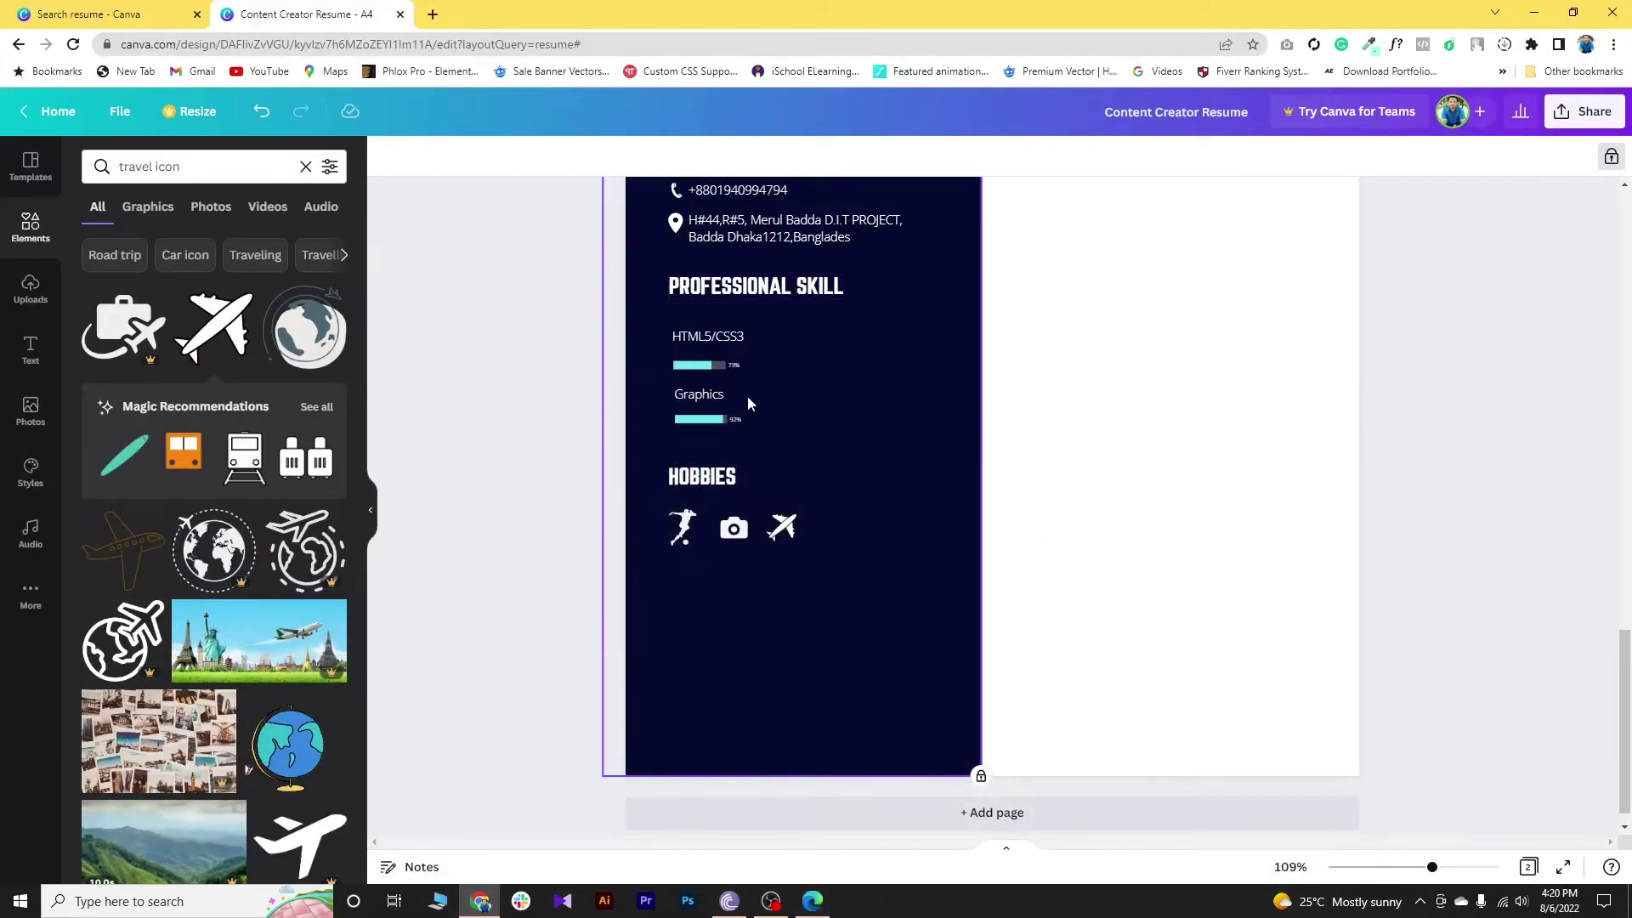
Step: Duplicate the HOBBIES heading and place the copy below the row of hobby icons
click(702, 476)
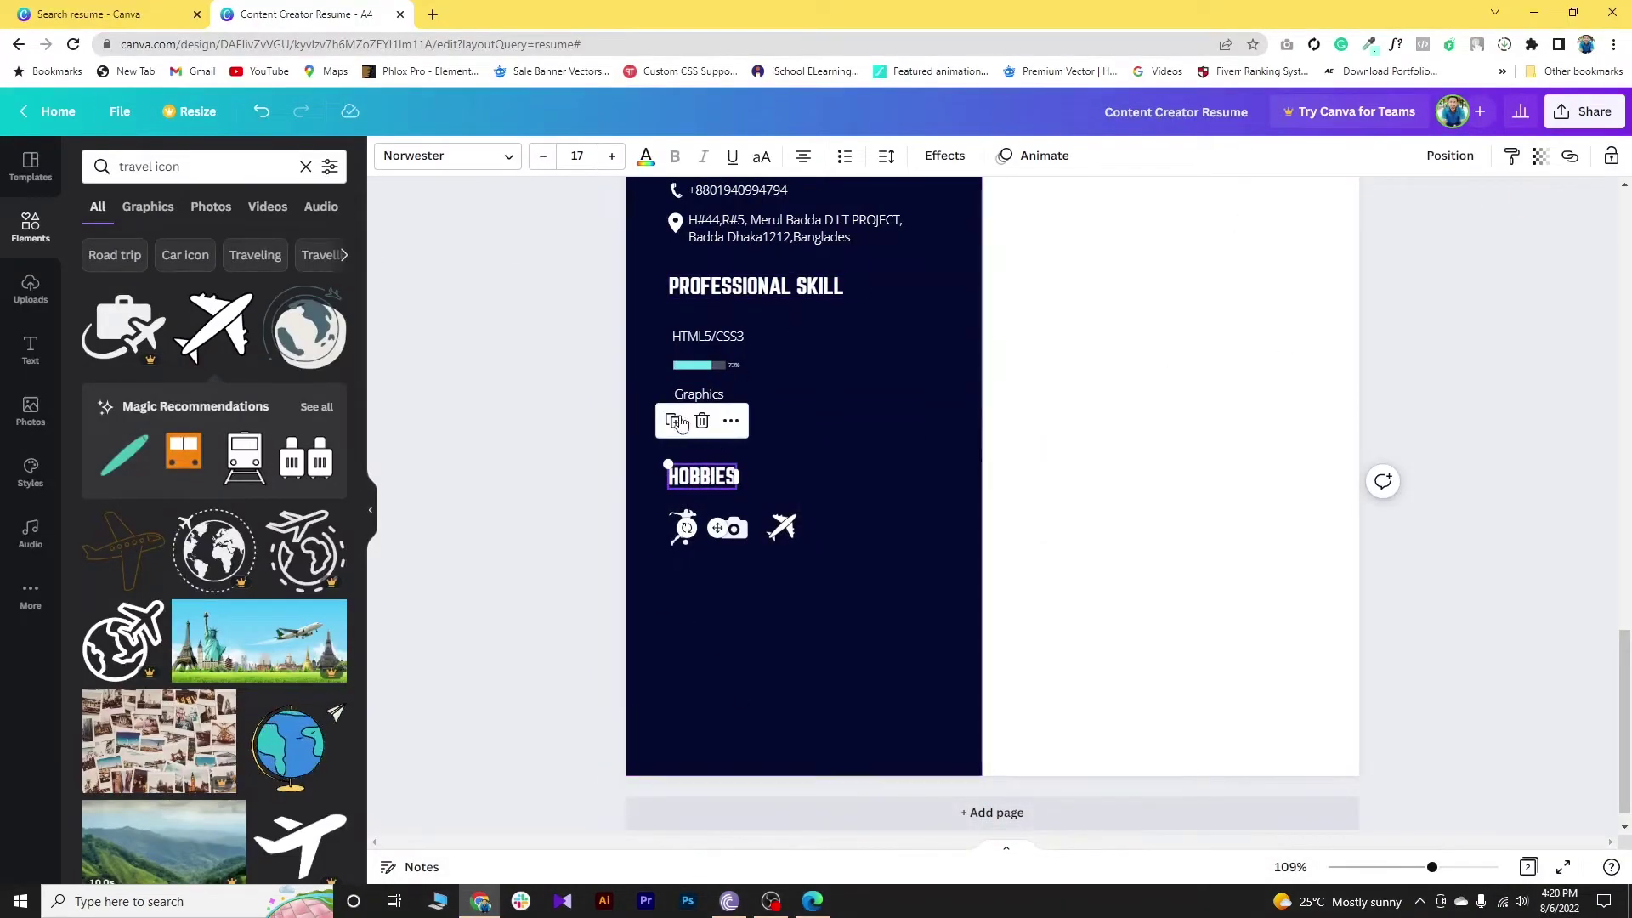
key(ctrl+d)
drag(725, 504, 710, 593)
Step: Change the duplicated heading to "REFERENCE" and align its left edge with the other sidebar headings
double_click(710, 591)
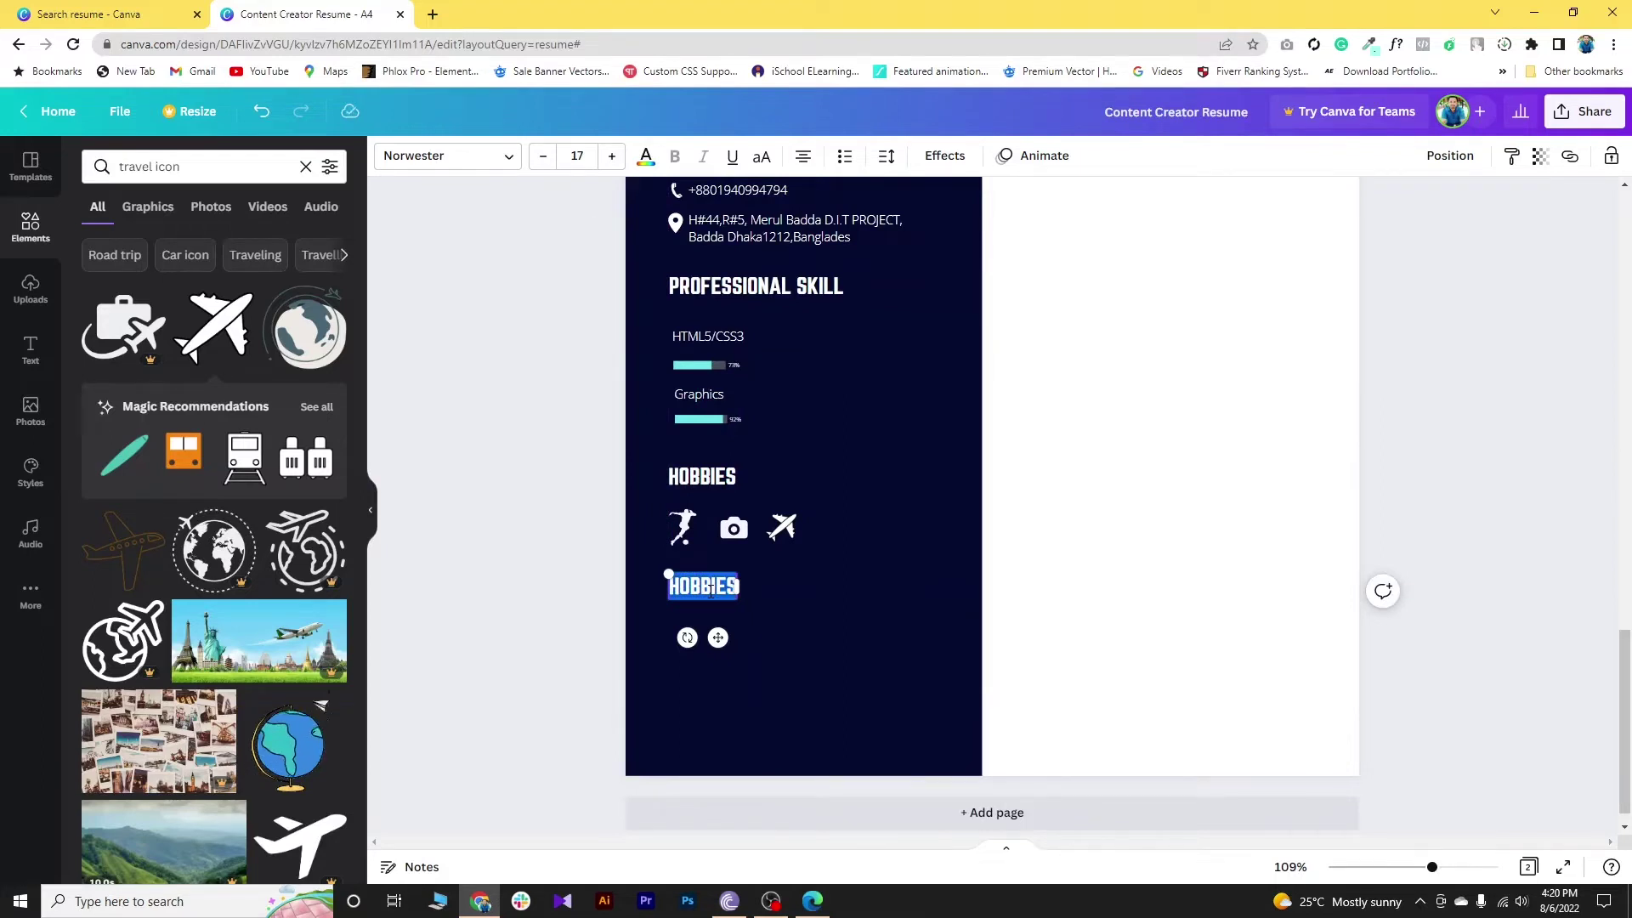
text(RE)
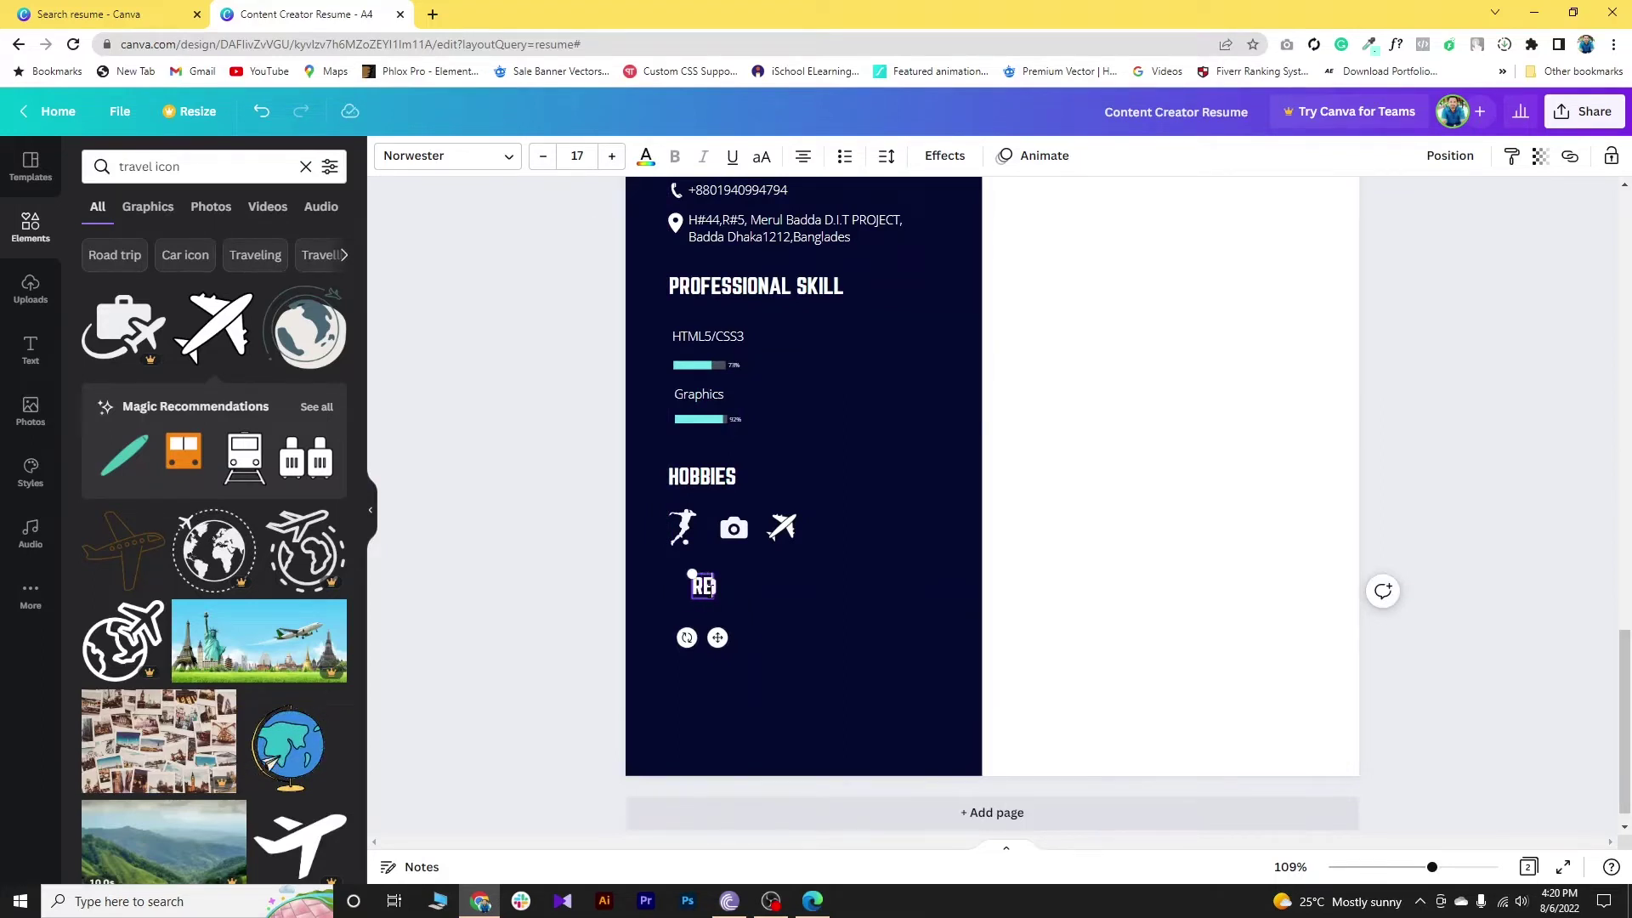
text(FERE)
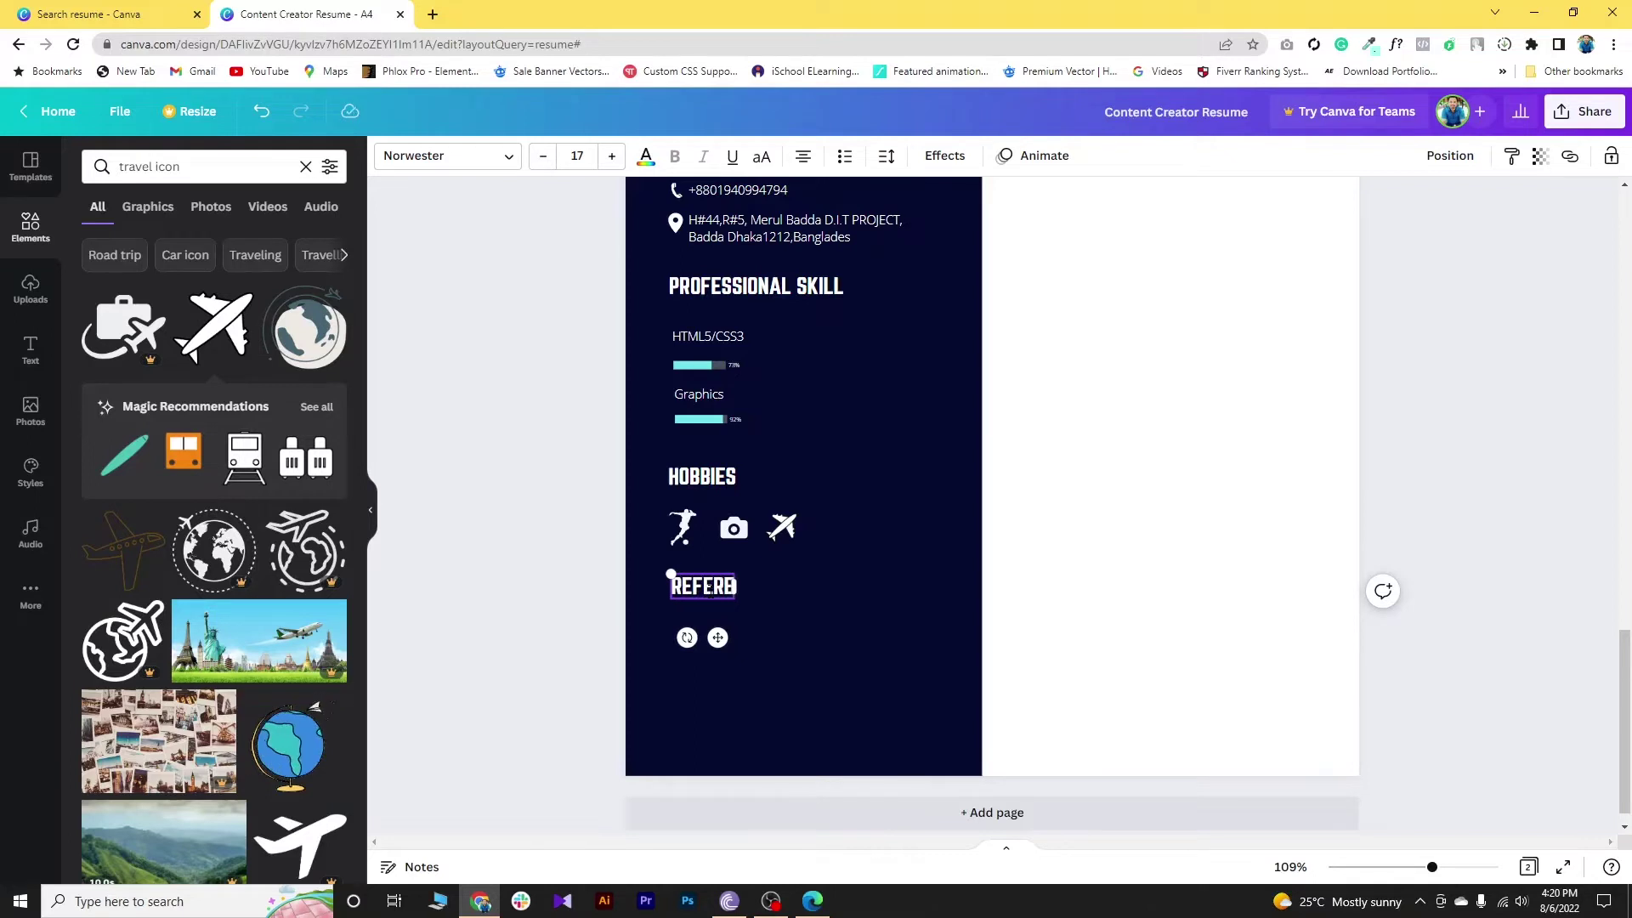
text(NCE)
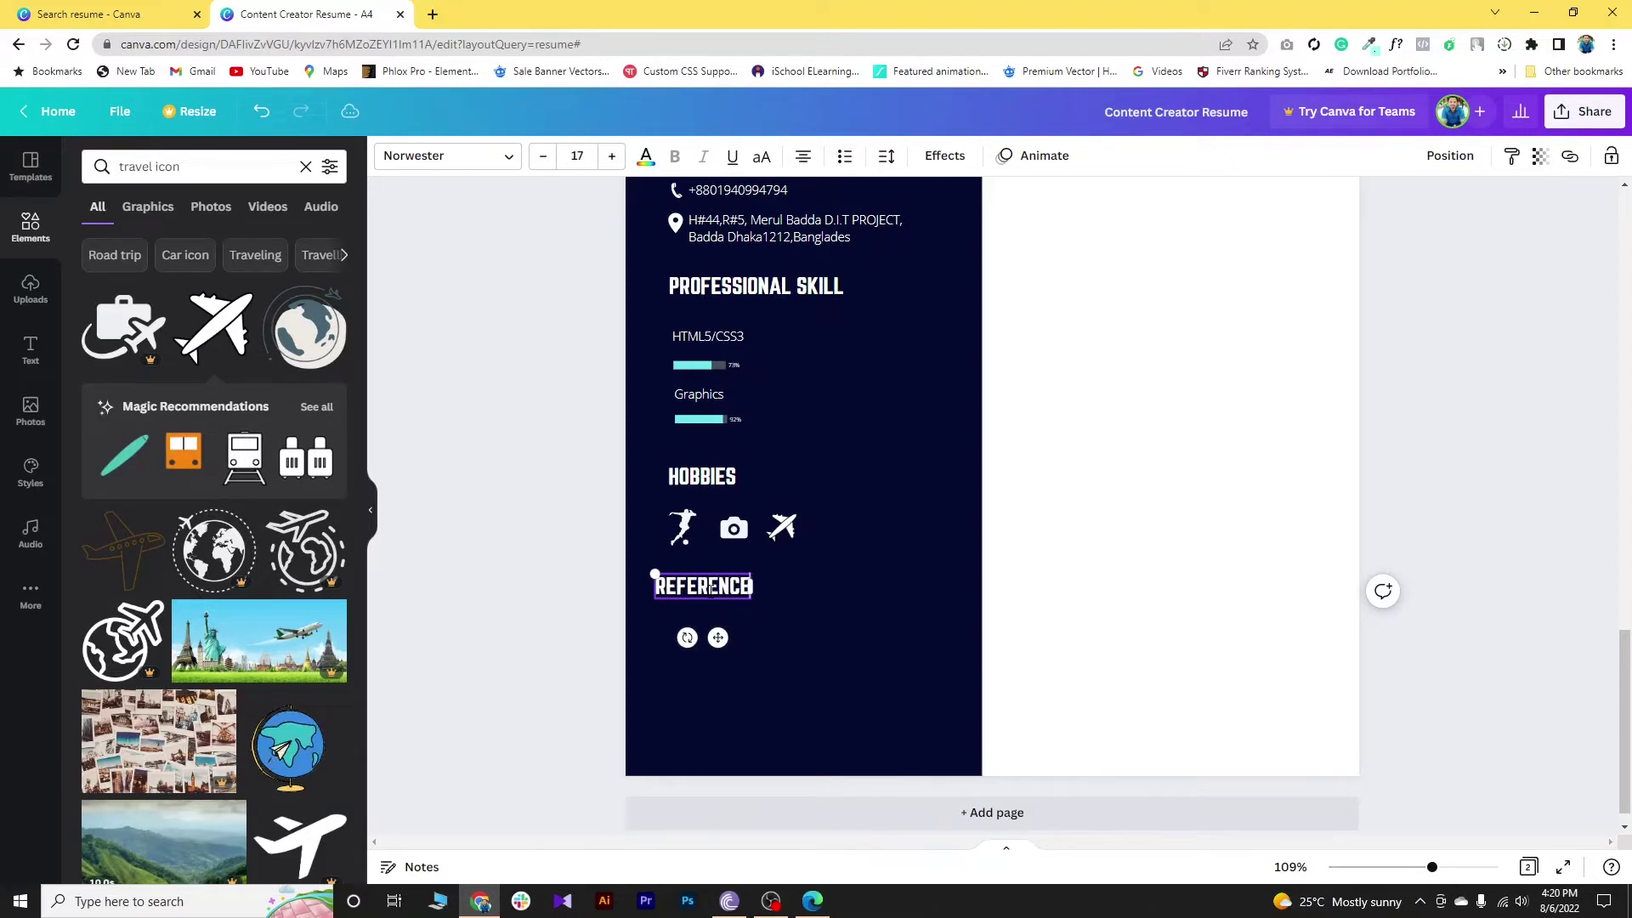
click(783, 616)
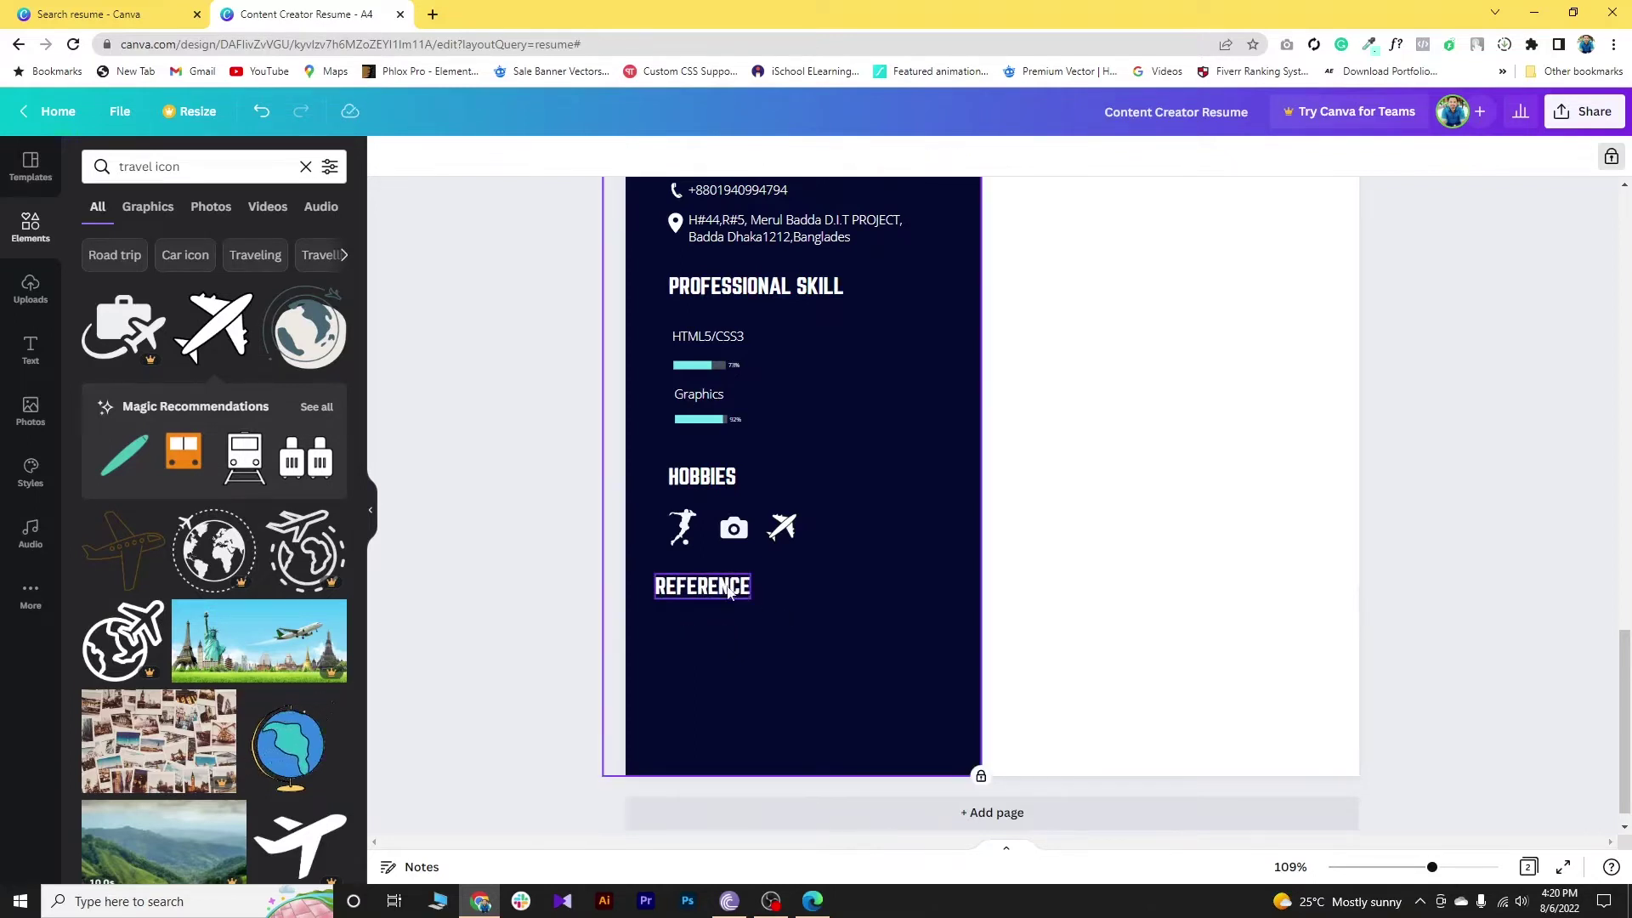
drag(710, 585, 725, 593)
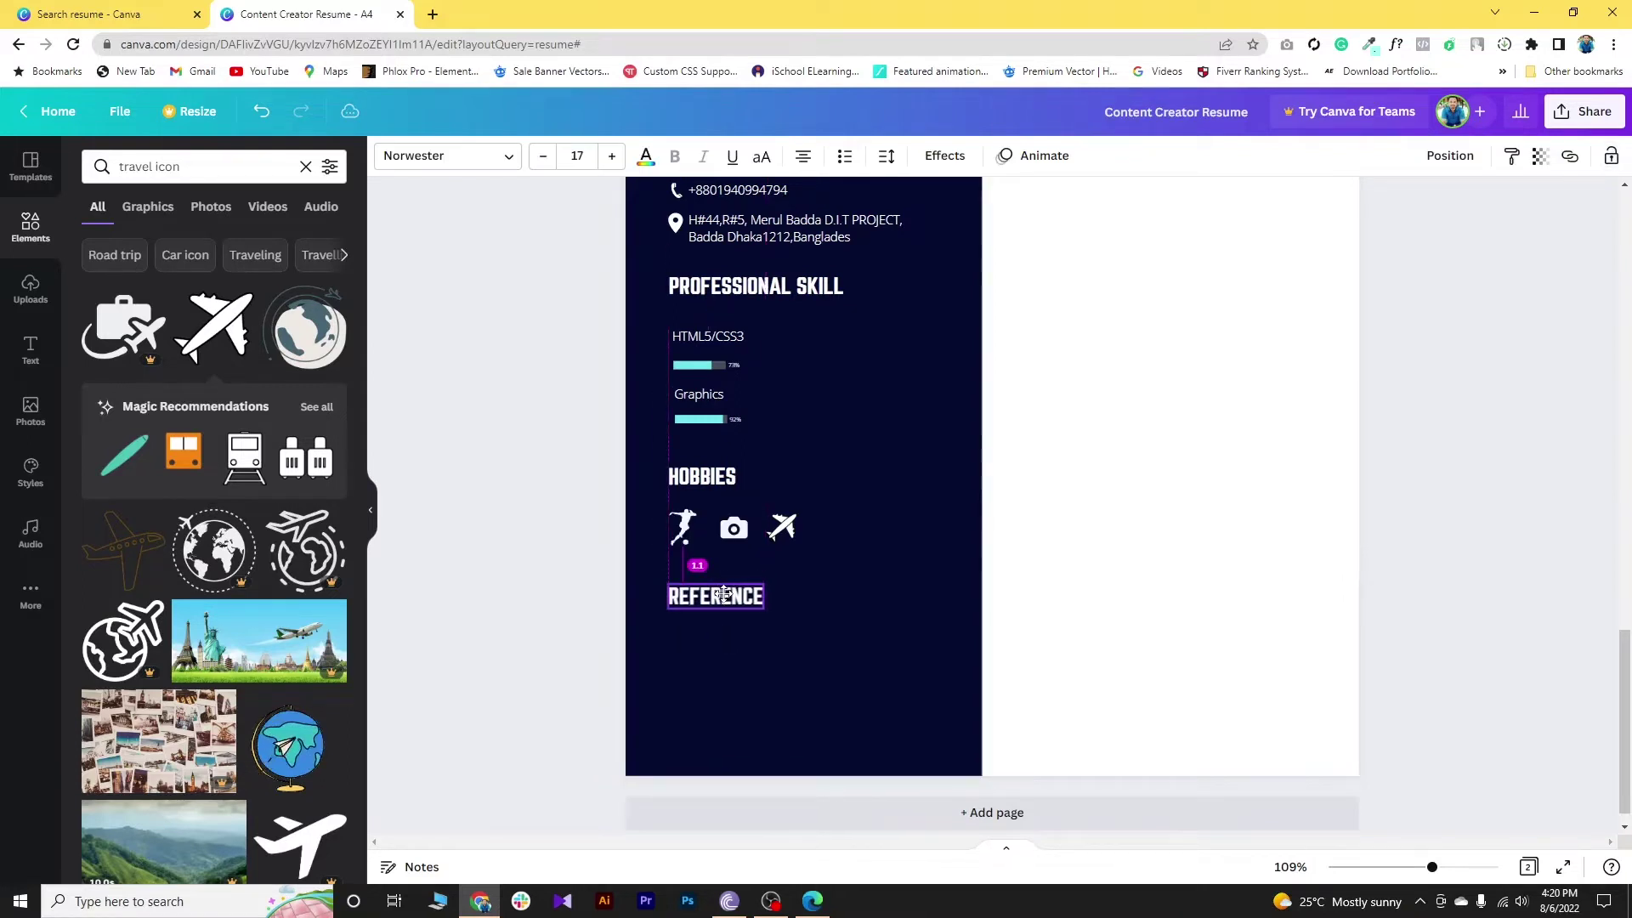
click(726, 675)
Step: Duplicate the two-line address text in the CONTACT ME section
scroll(777, 344, up, 1)
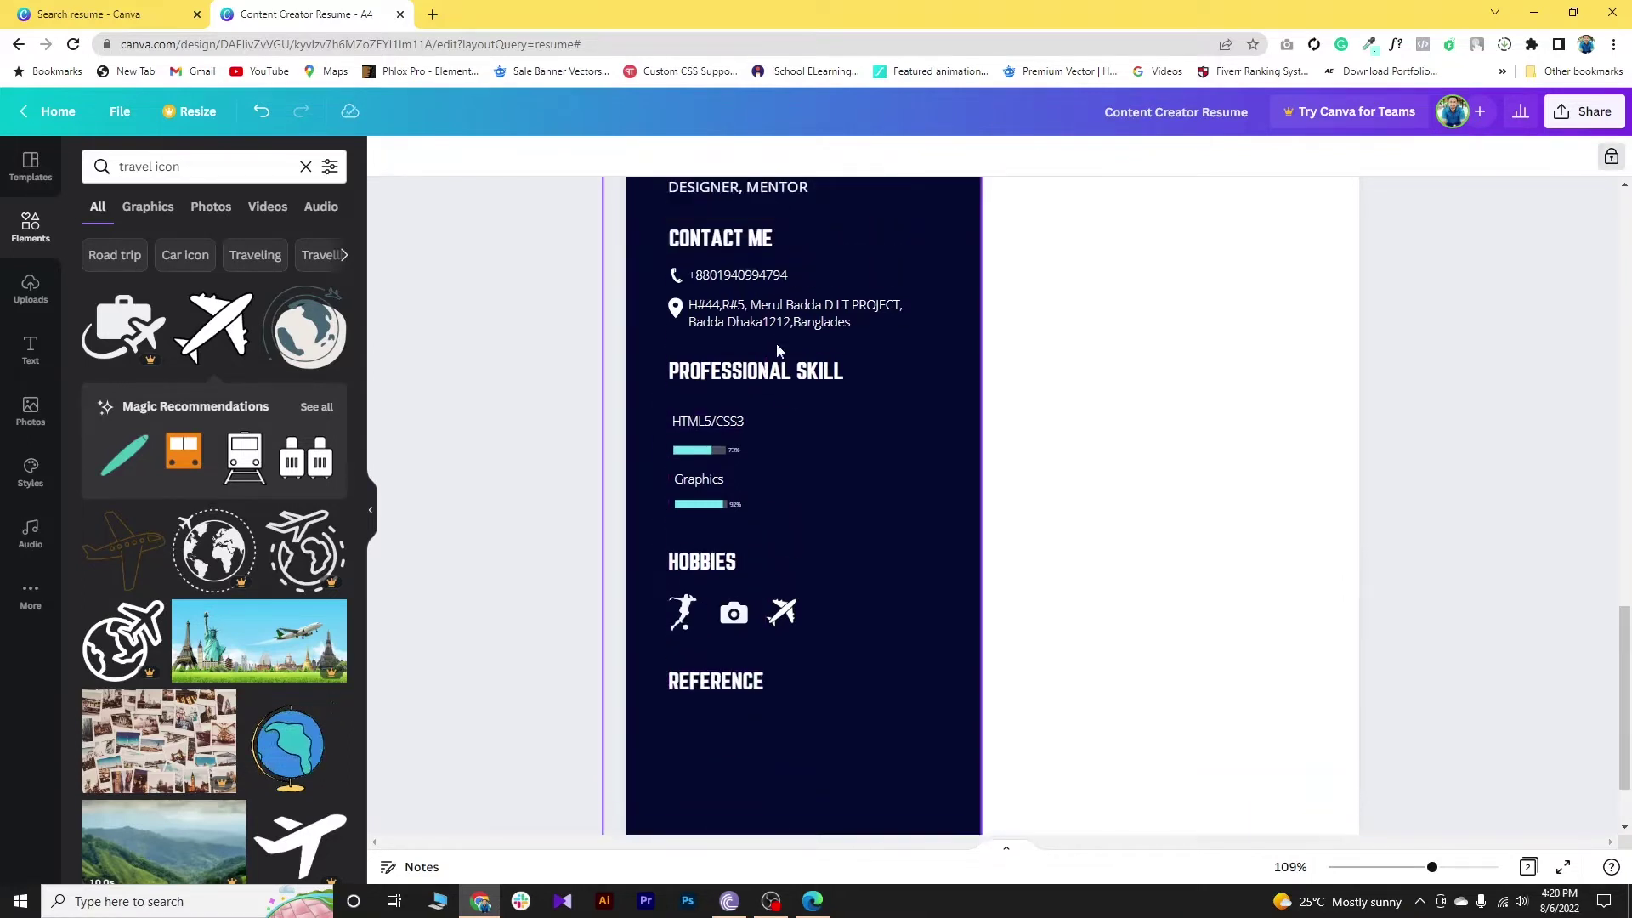
click(786, 313)
click(766, 255)
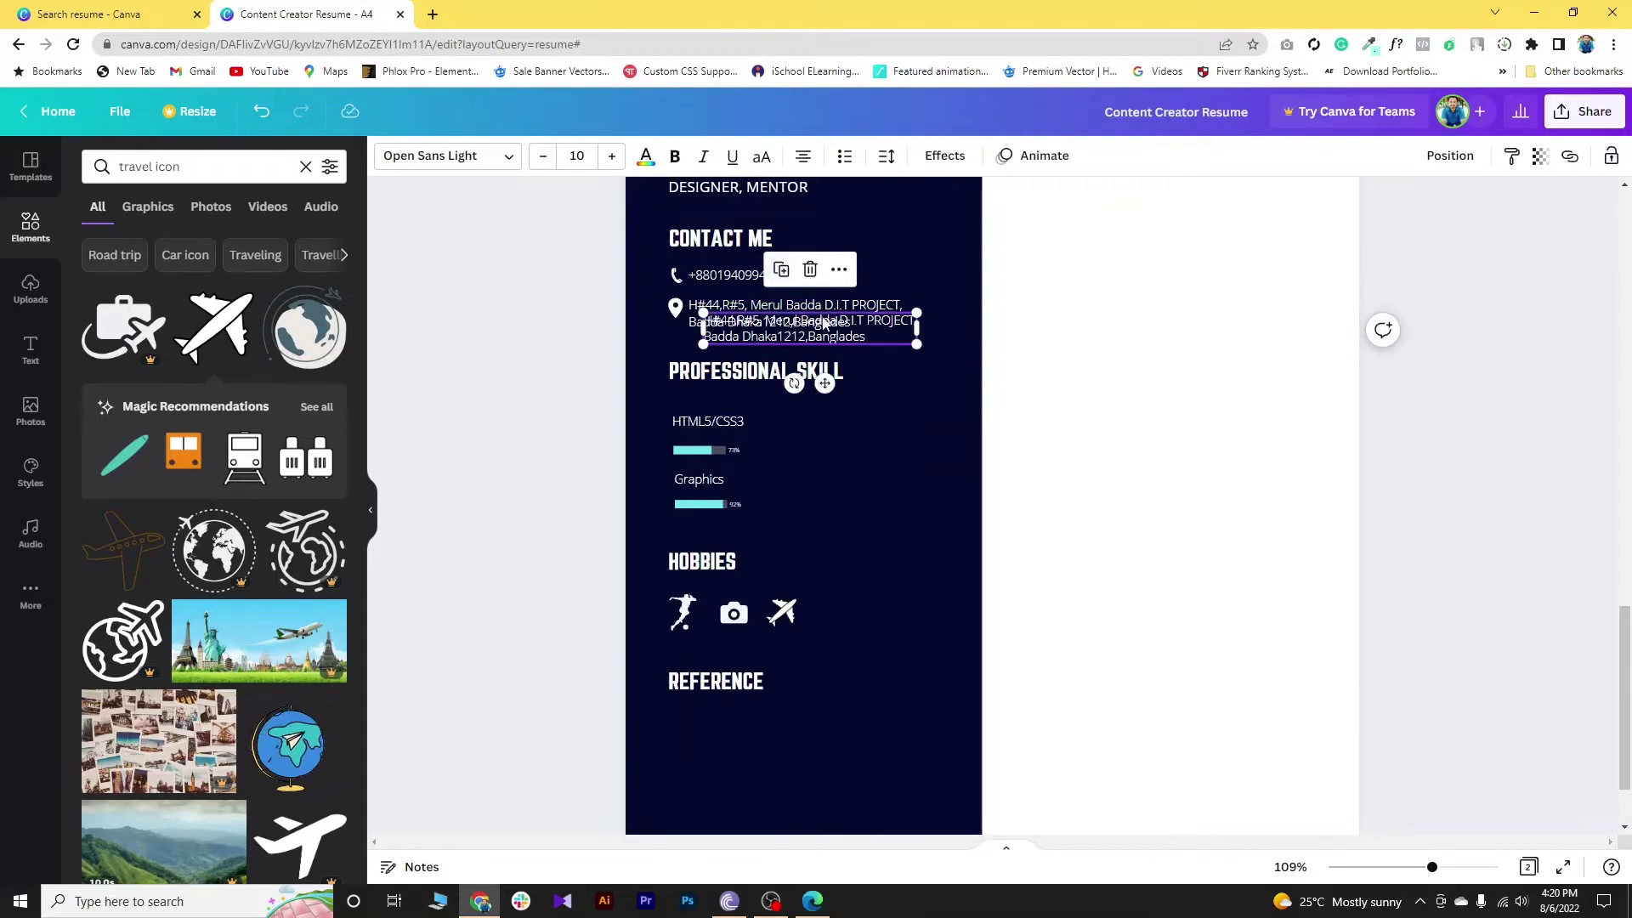
Step: Place the duplicated address text below the REFERENCE heading, and copy the first reference's name from the CV in Edge
drag(827, 328, 800, 737)
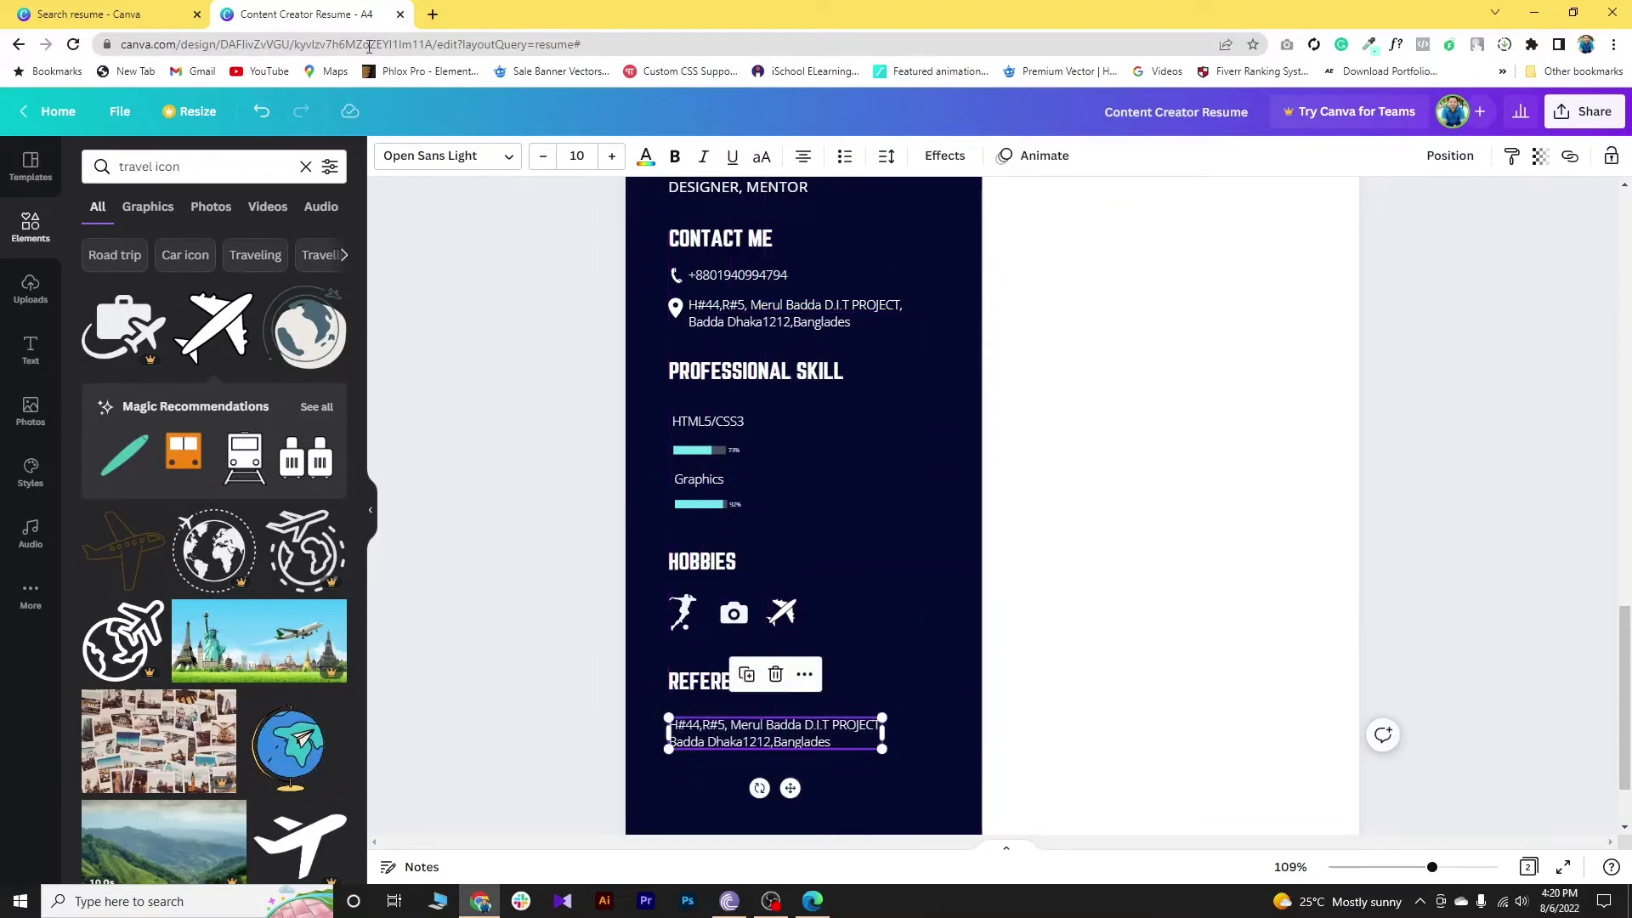
click(813, 900)
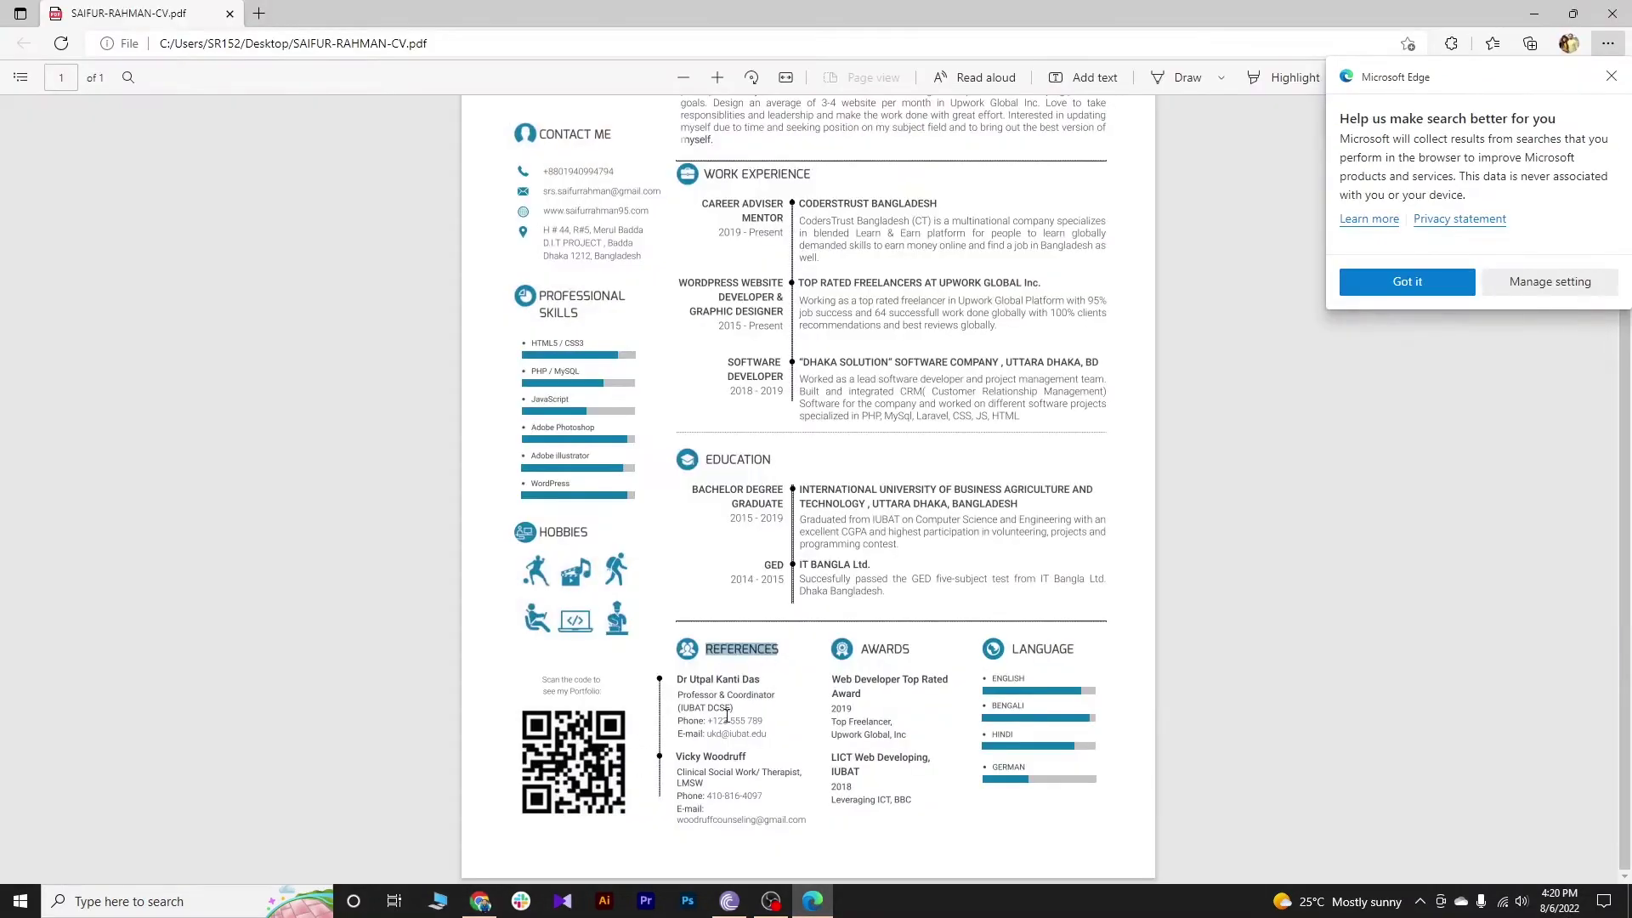
drag(703, 703, 770, 736)
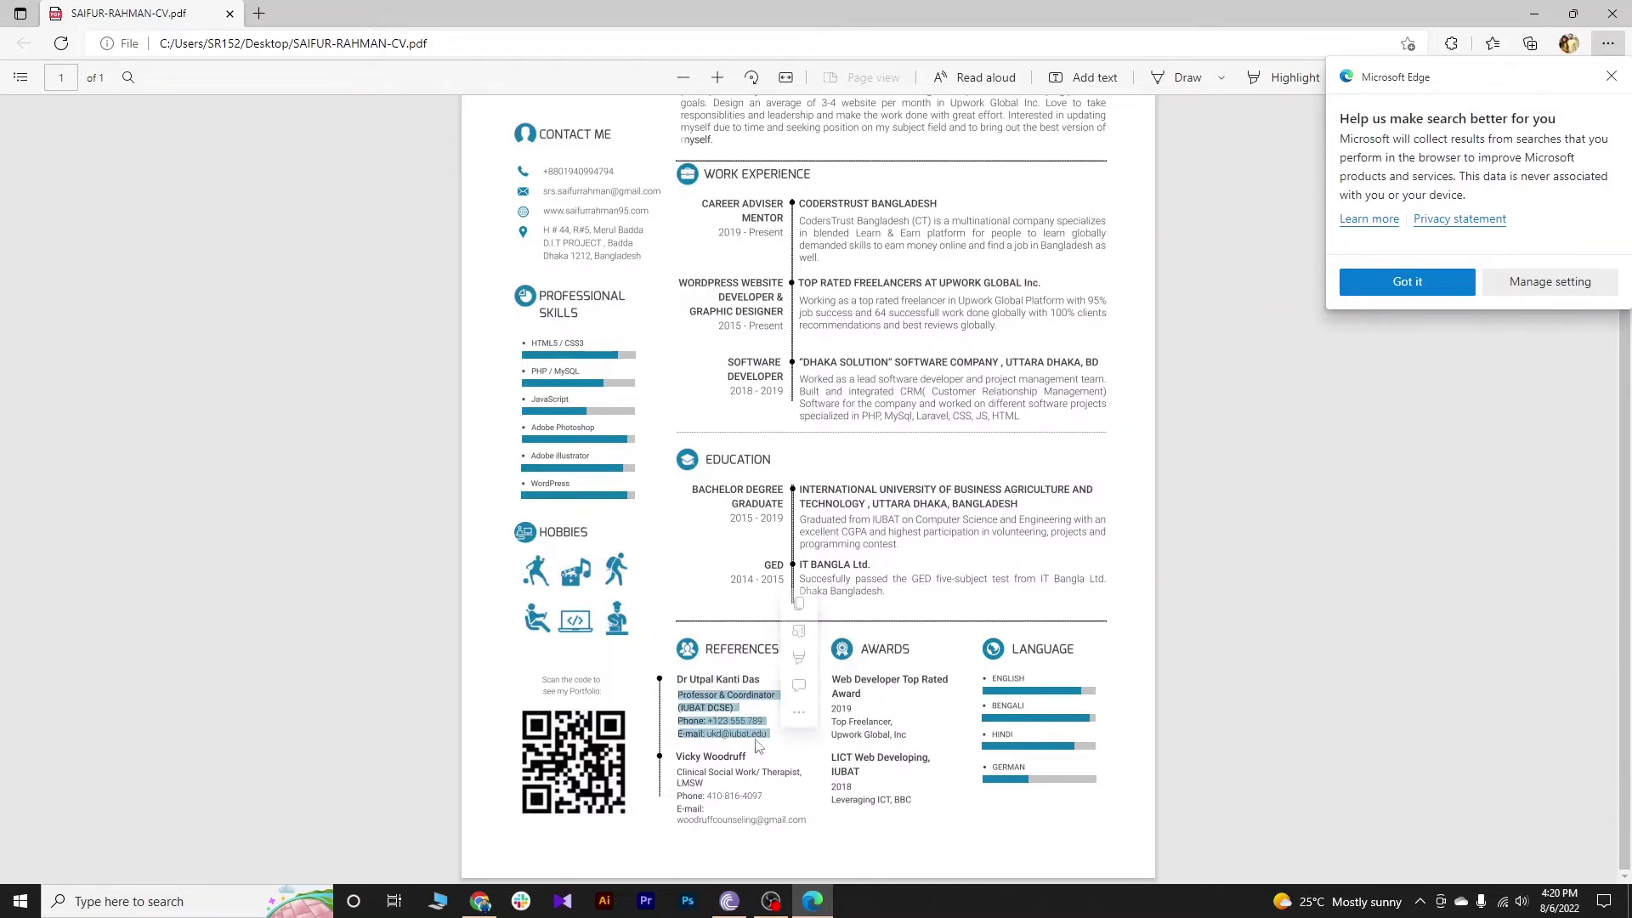
click(677, 680)
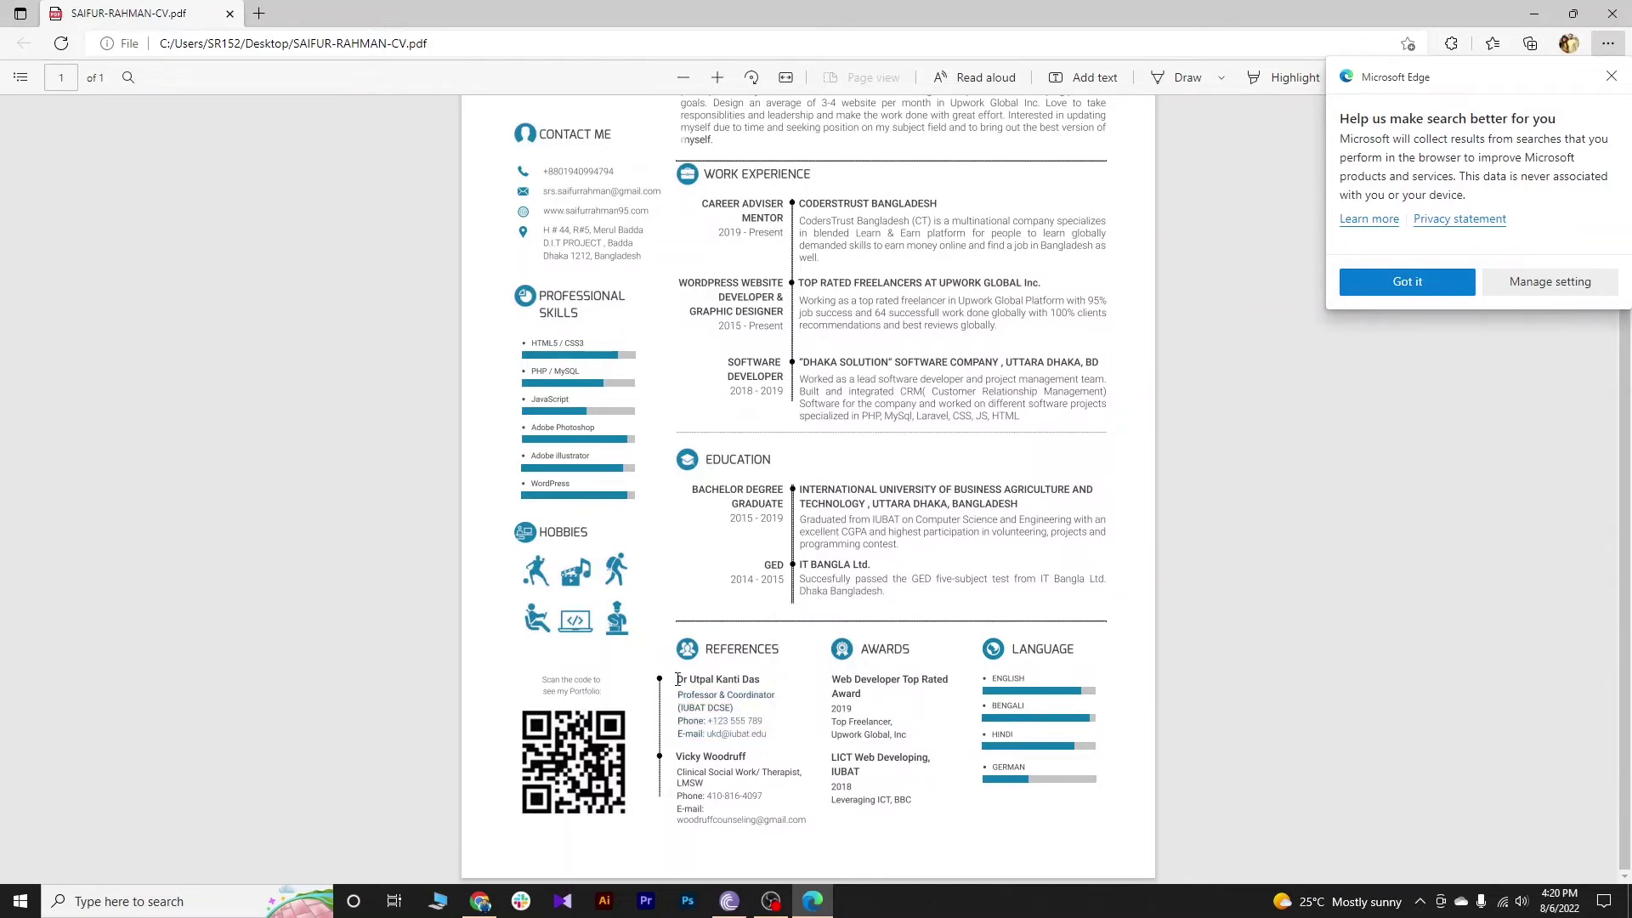
right_click(762, 679)
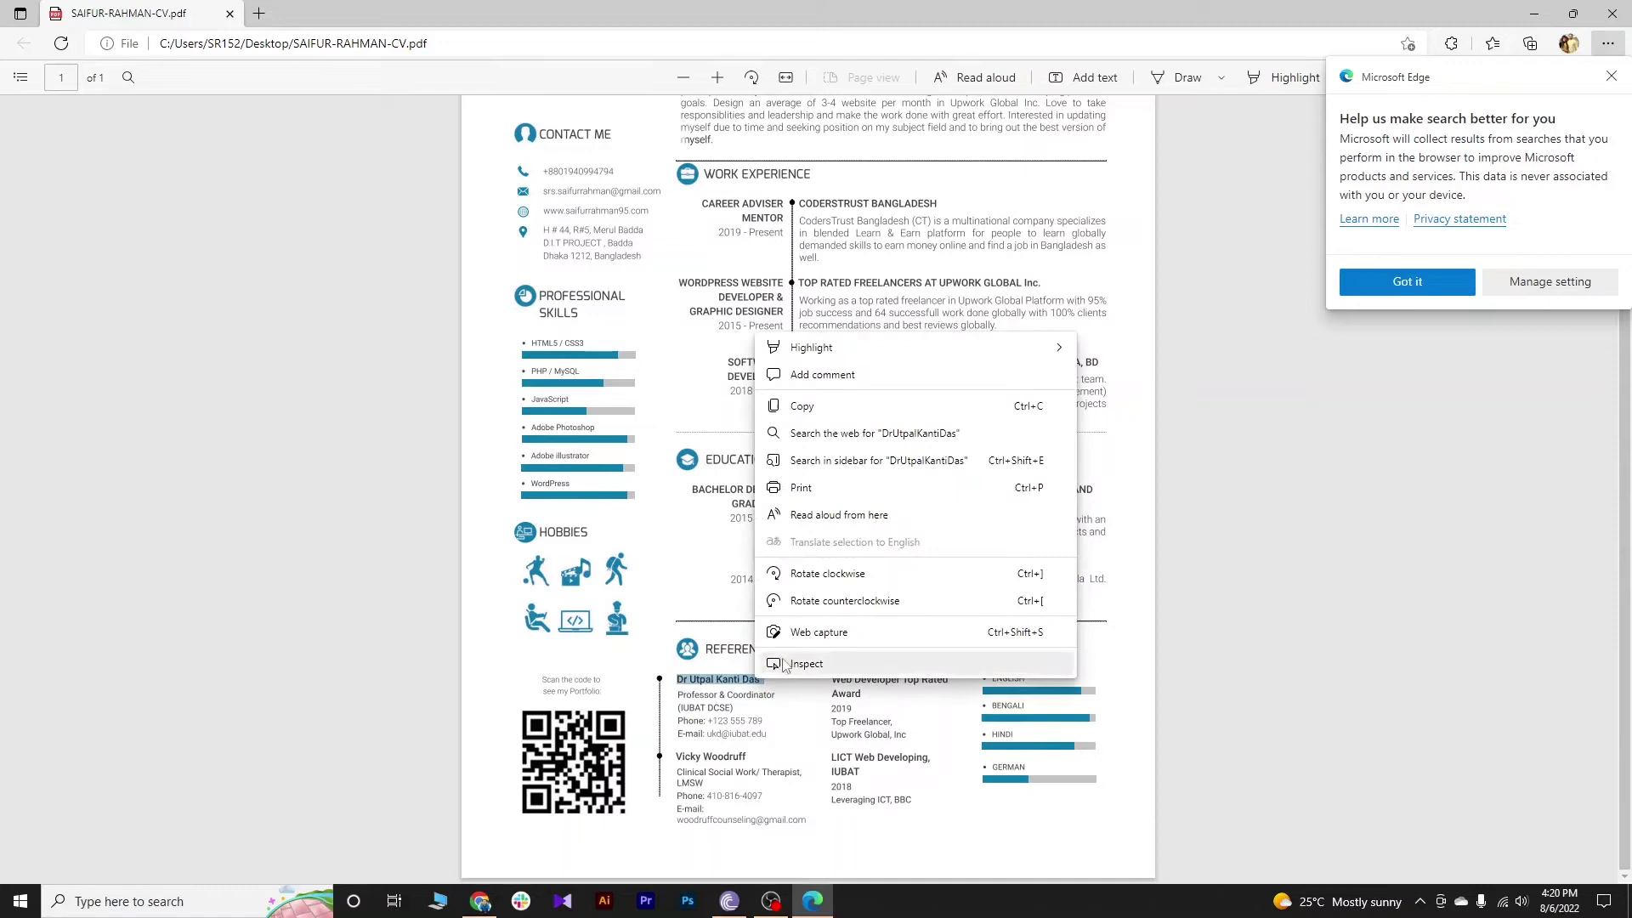
click(818, 409)
click(816, 904)
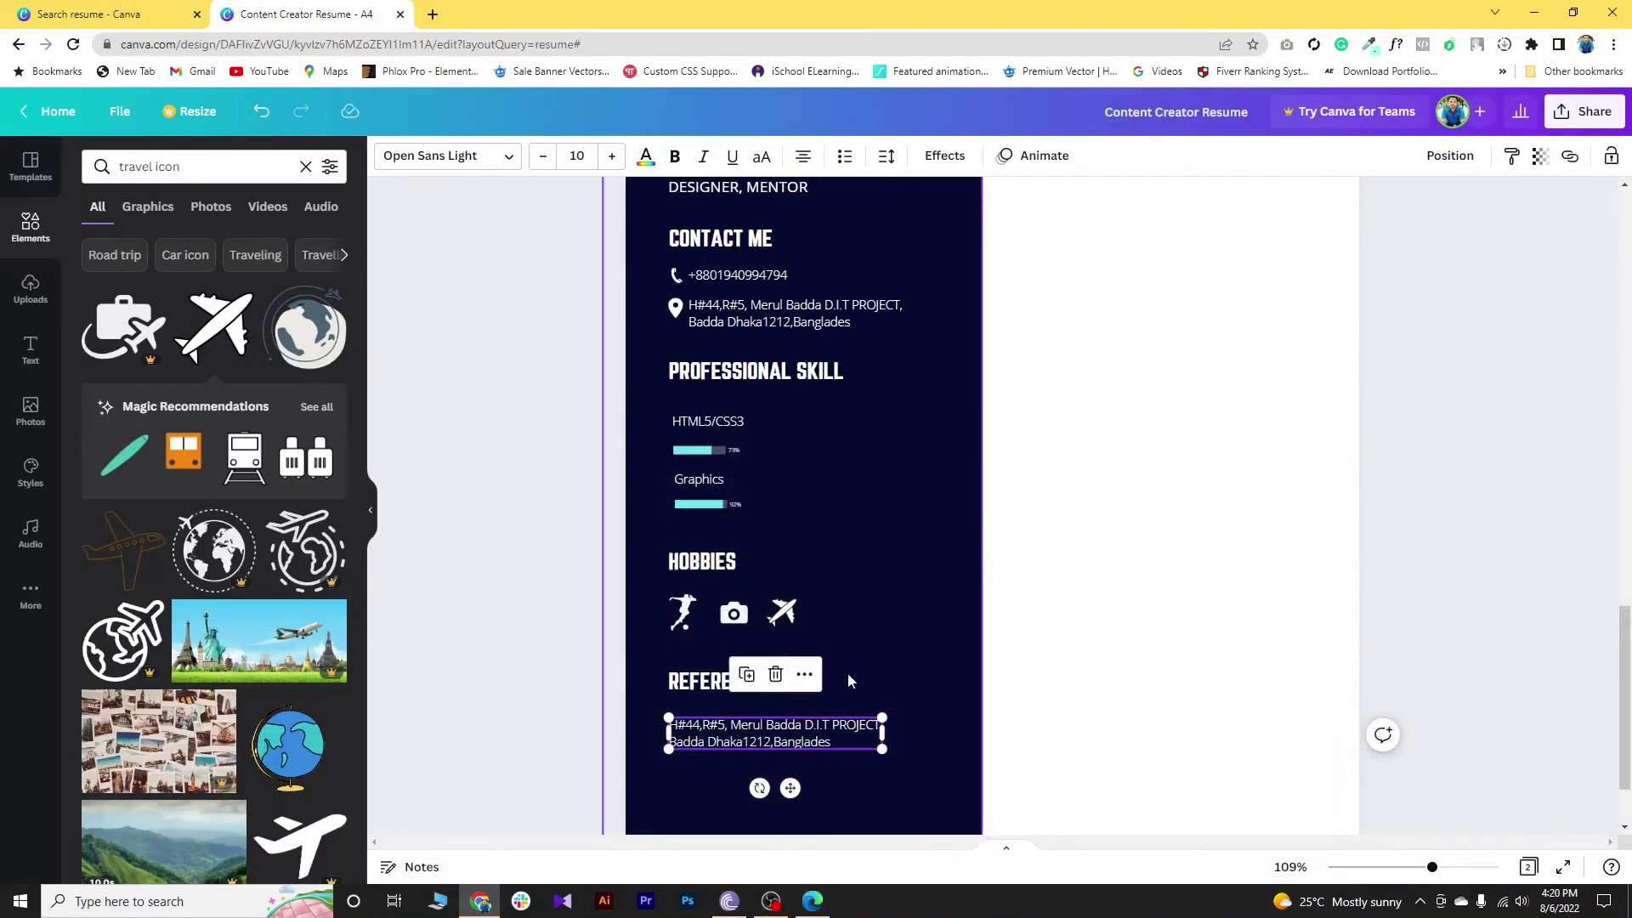
Step: Move the duplicated address text down slightly and place a copy of the CONTACT ME phone number between it and the REFERENCE heading
drag(749, 732, 751, 754)
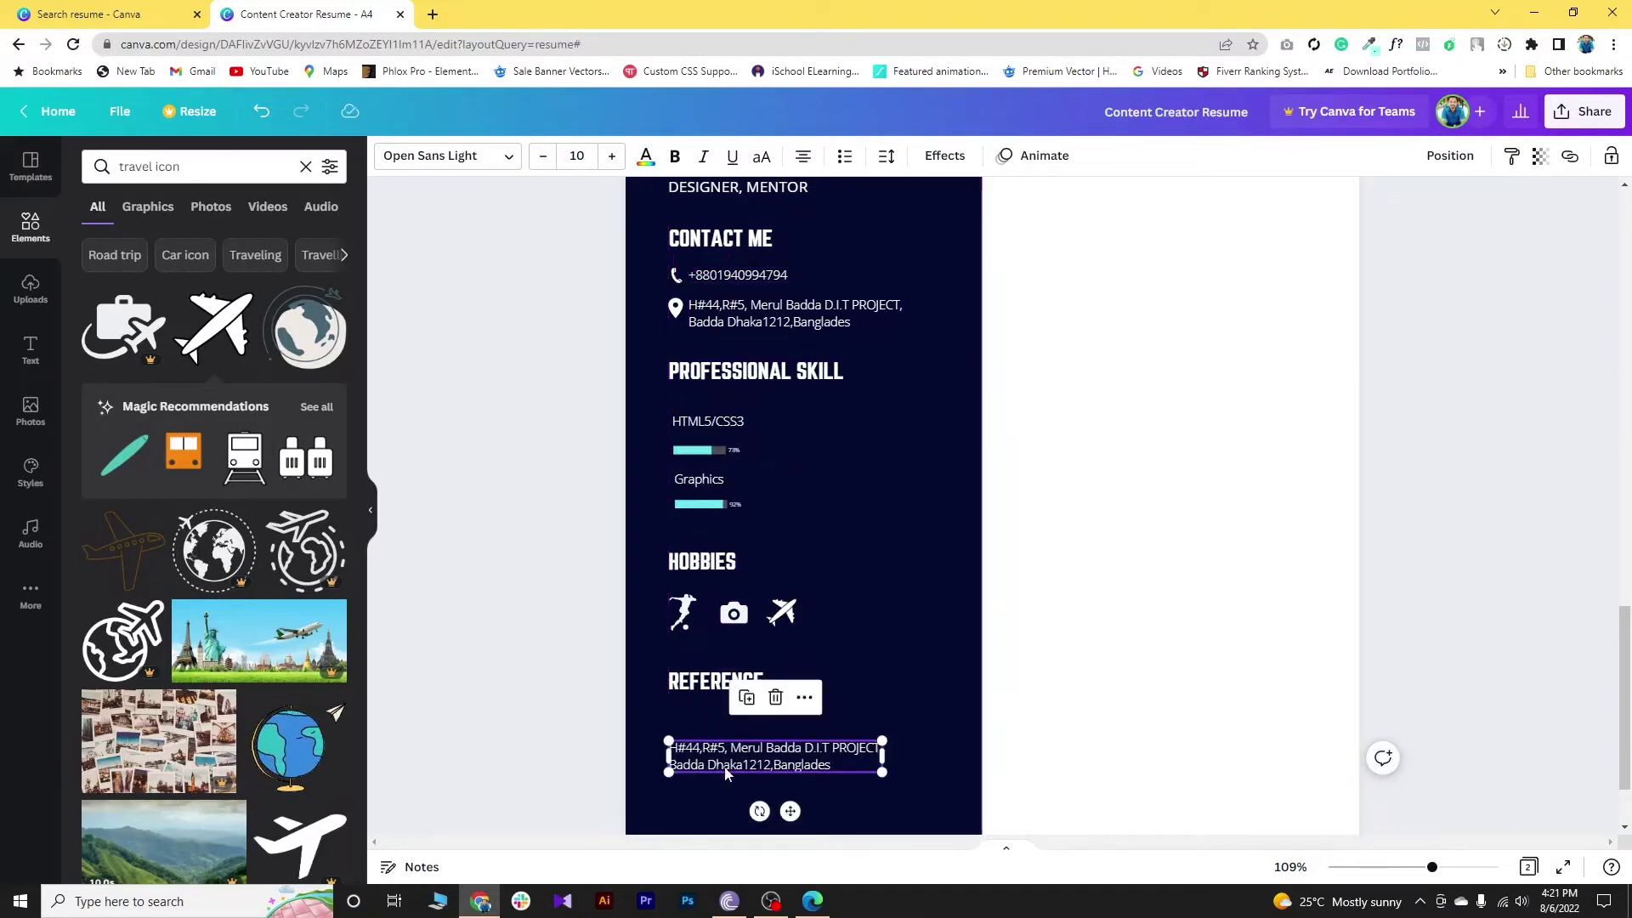
click(735, 274)
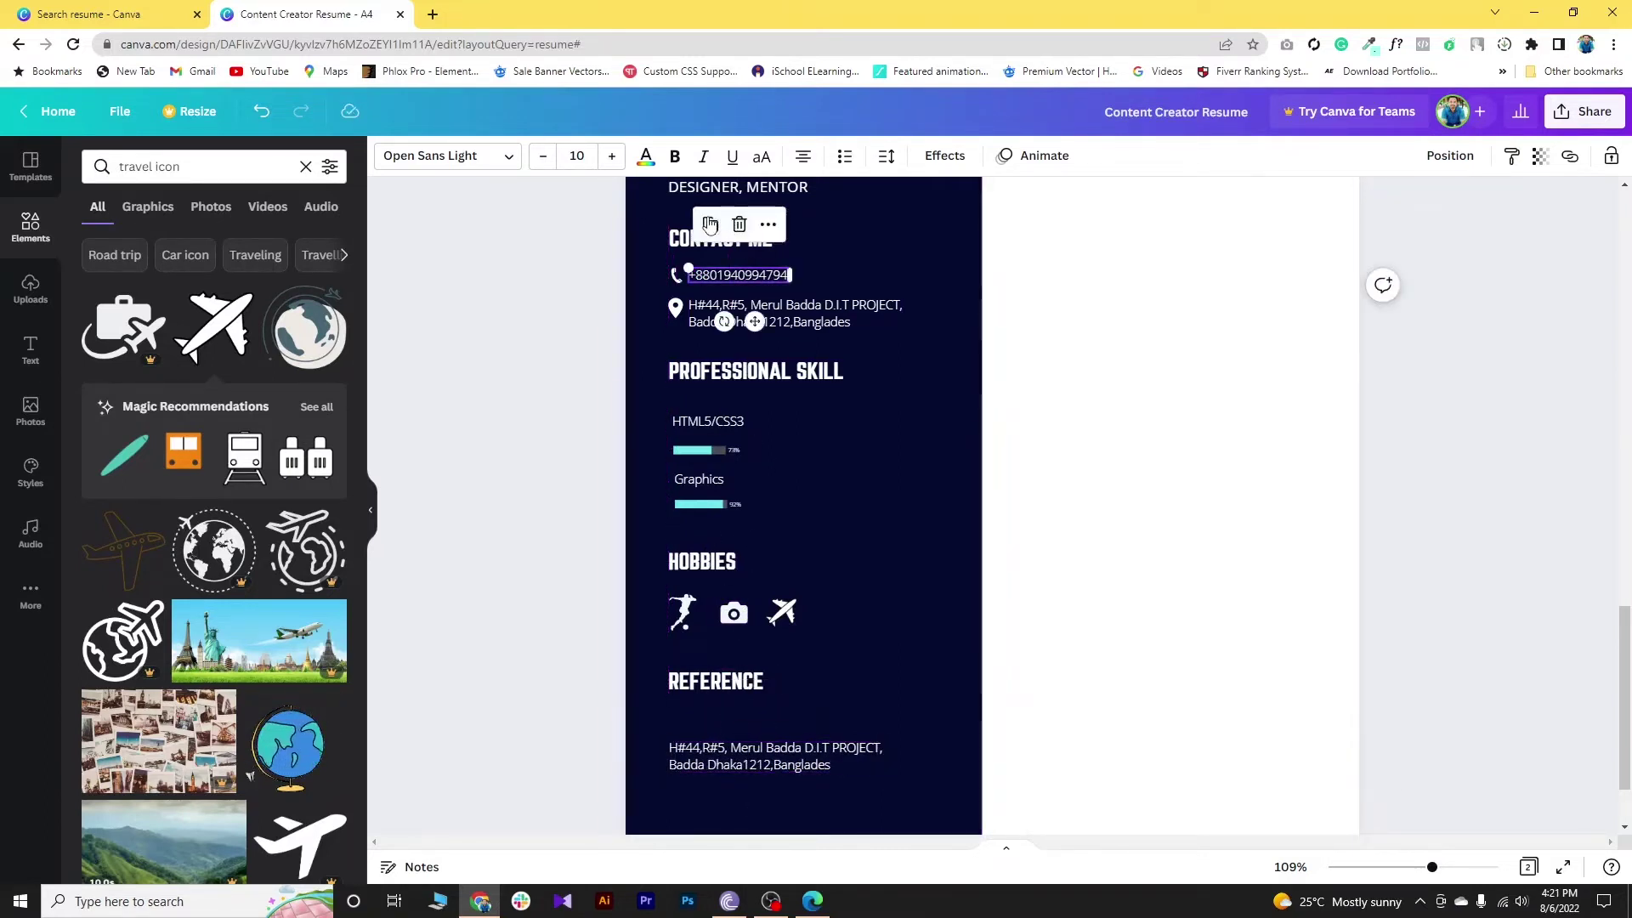
key(ctrl+d)
drag(759, 290, 725, 721)
Step: Replace the duplicated phone number under REFERENCE with the copied reference name and remove the leftover plus sign
double_click(725, 721)
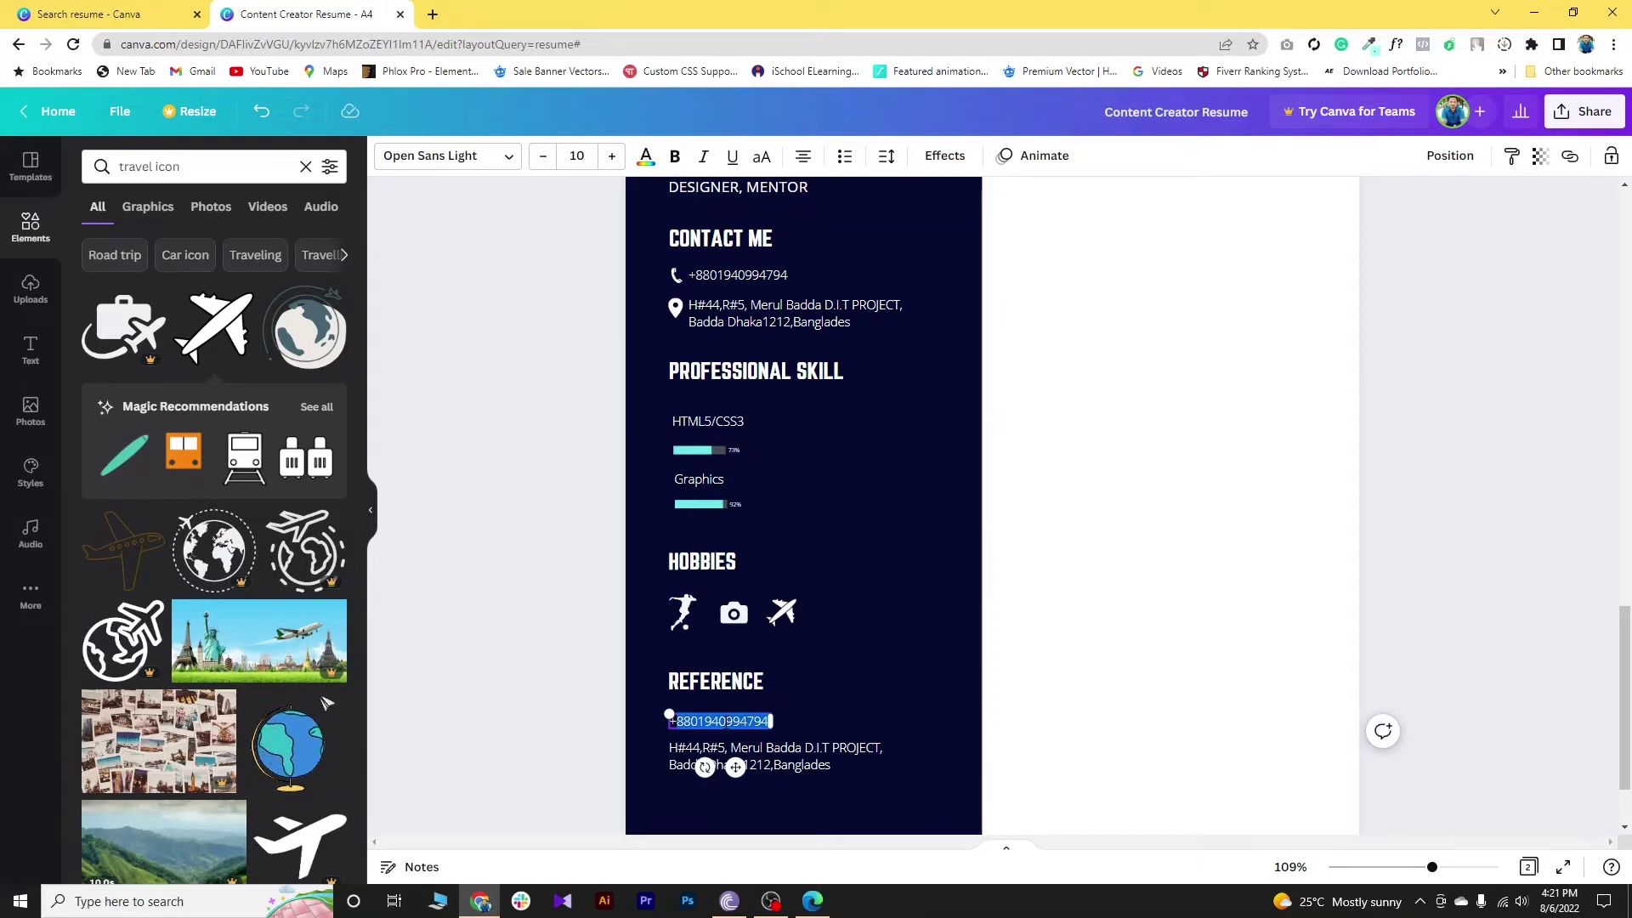
key(ctrl+v)
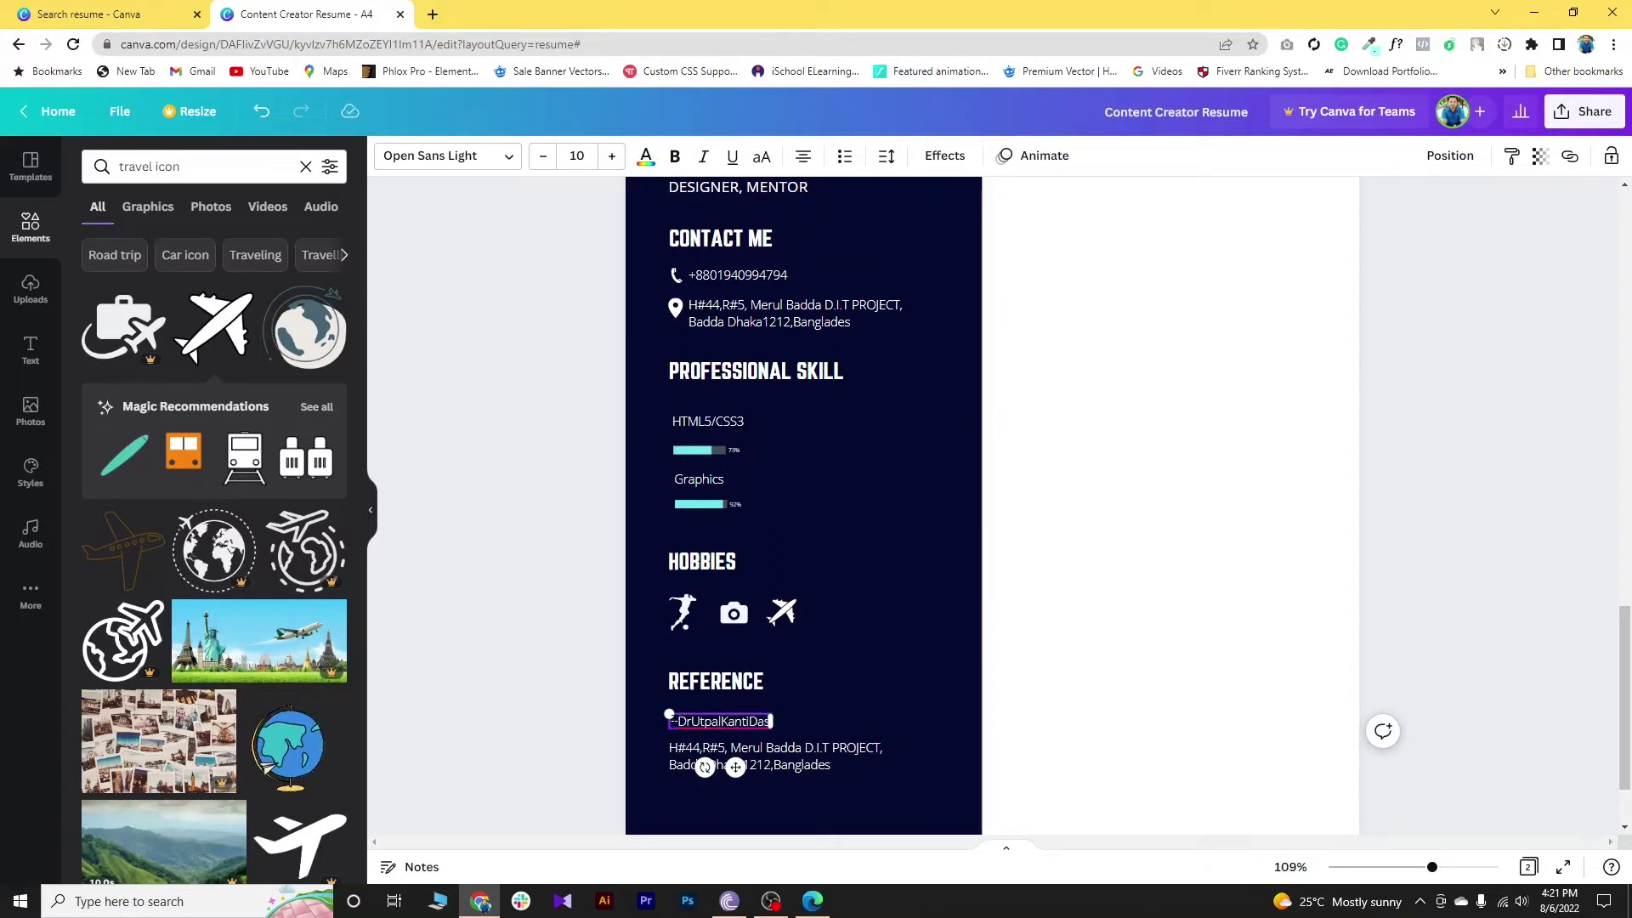
key(BackSpace)
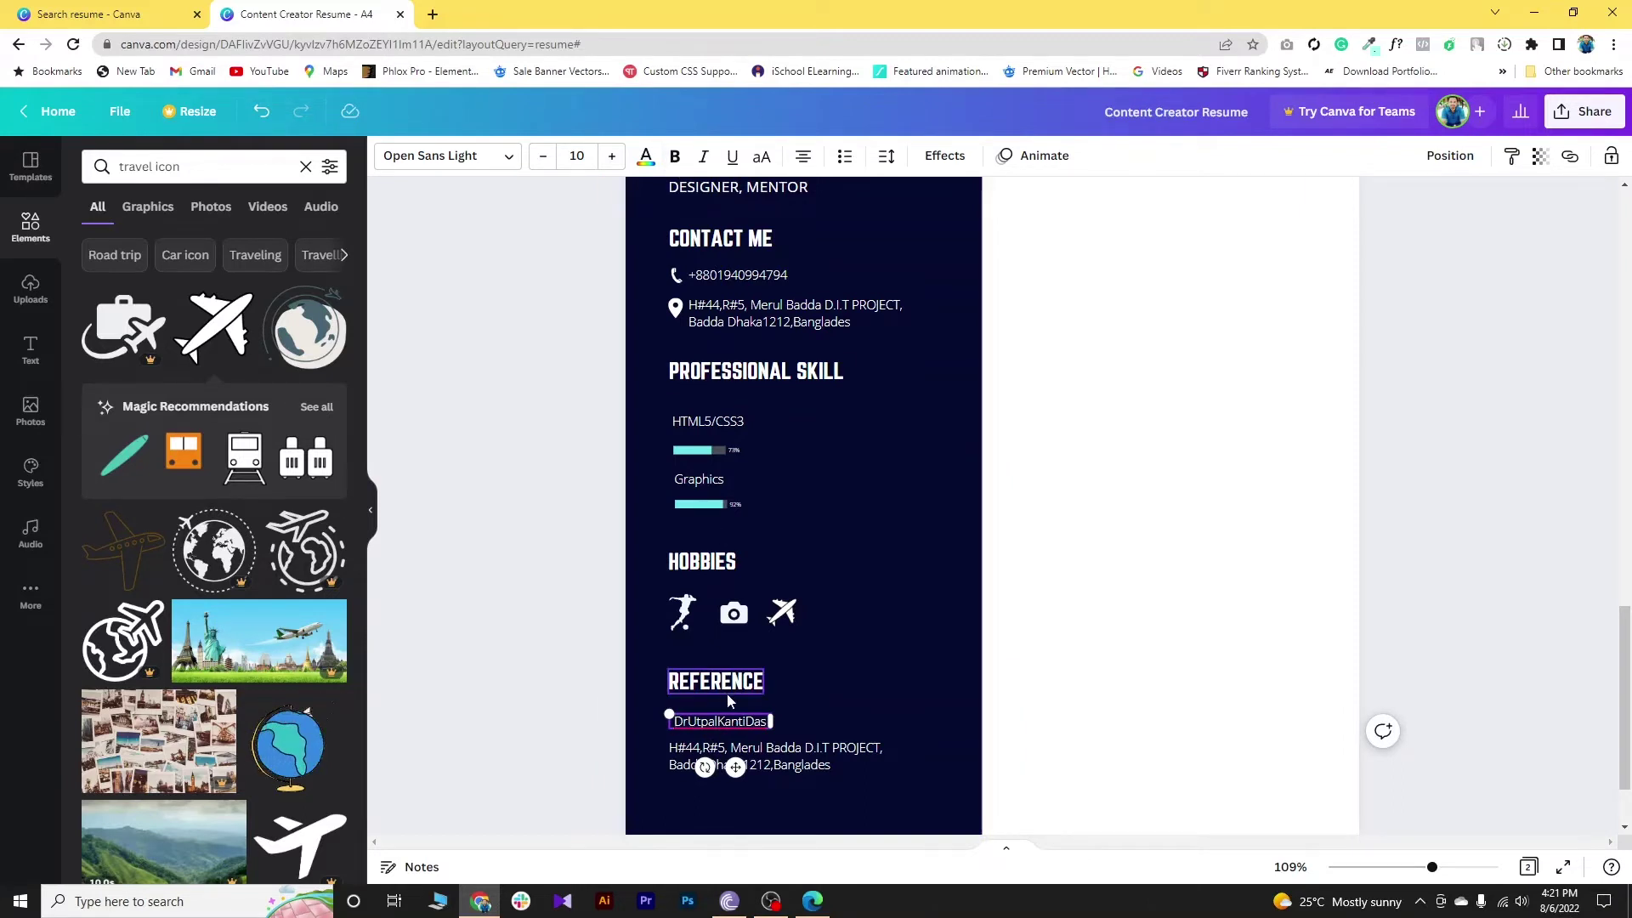
Step: Make the reference name bold, separate its words with spaces, and widen its text box to fit one line
double_click(732, 722)
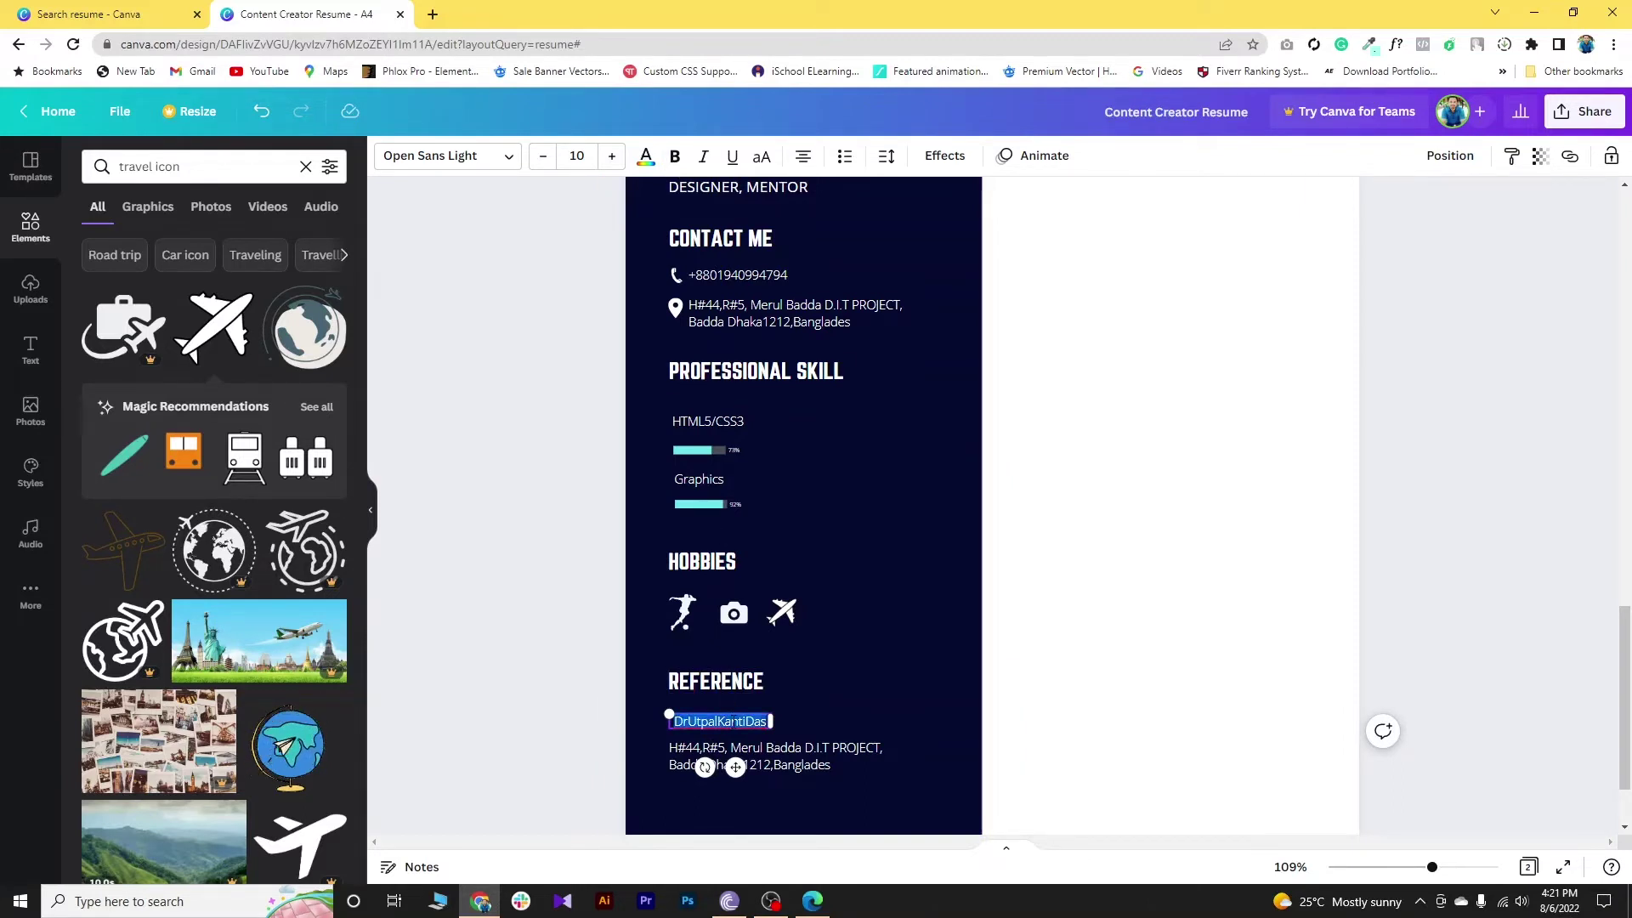
click(674, 155)
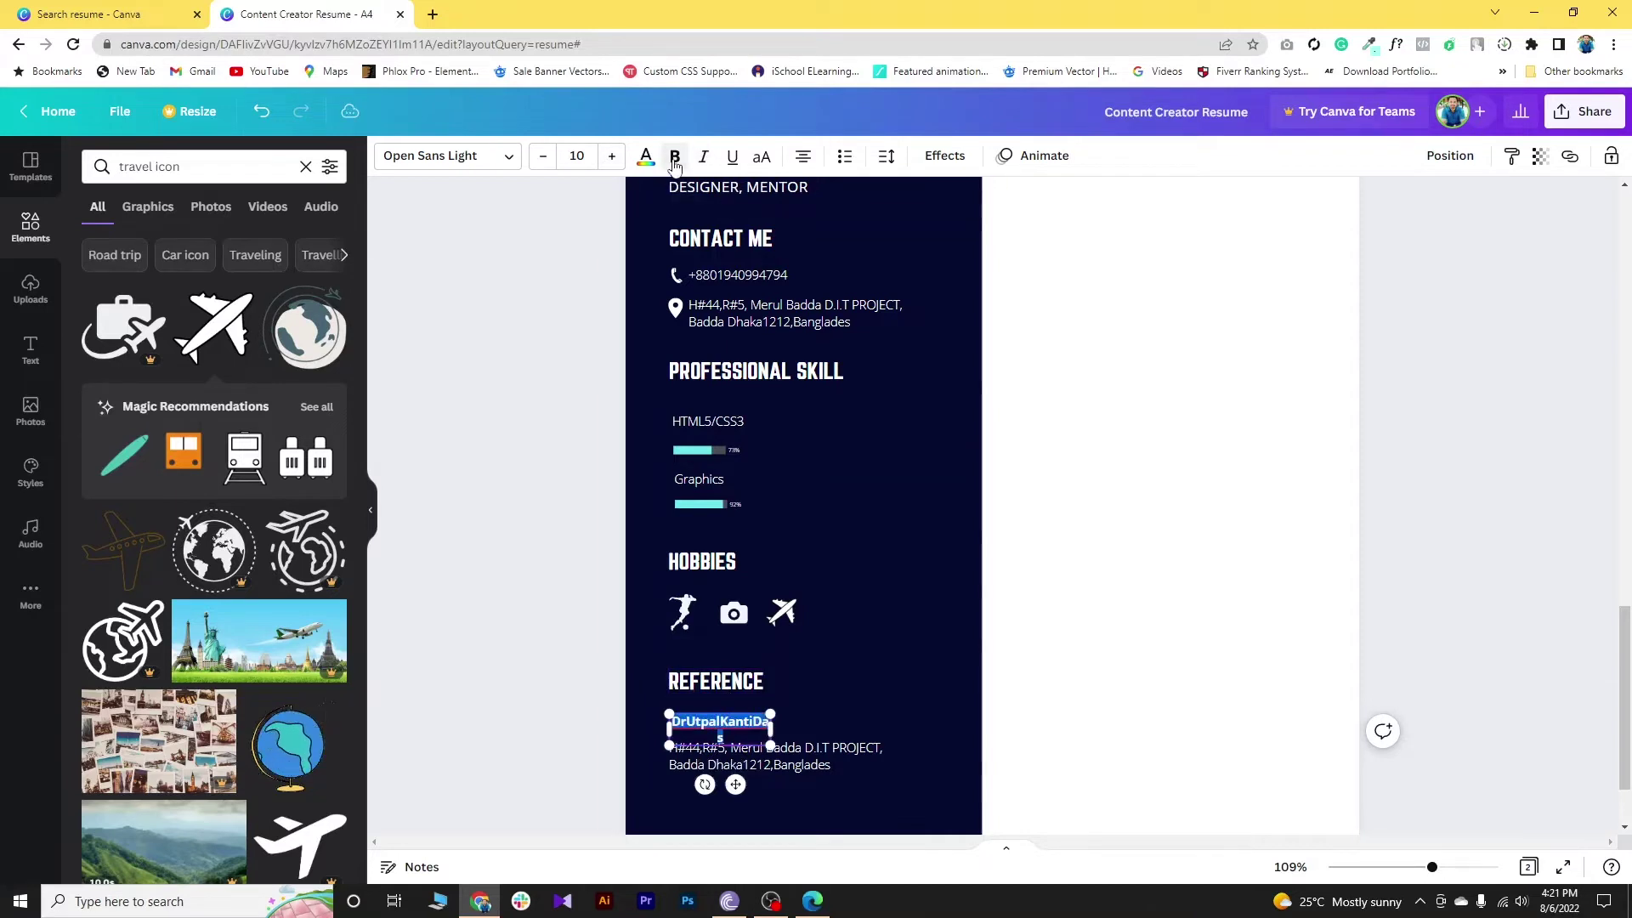
click(687, 721)
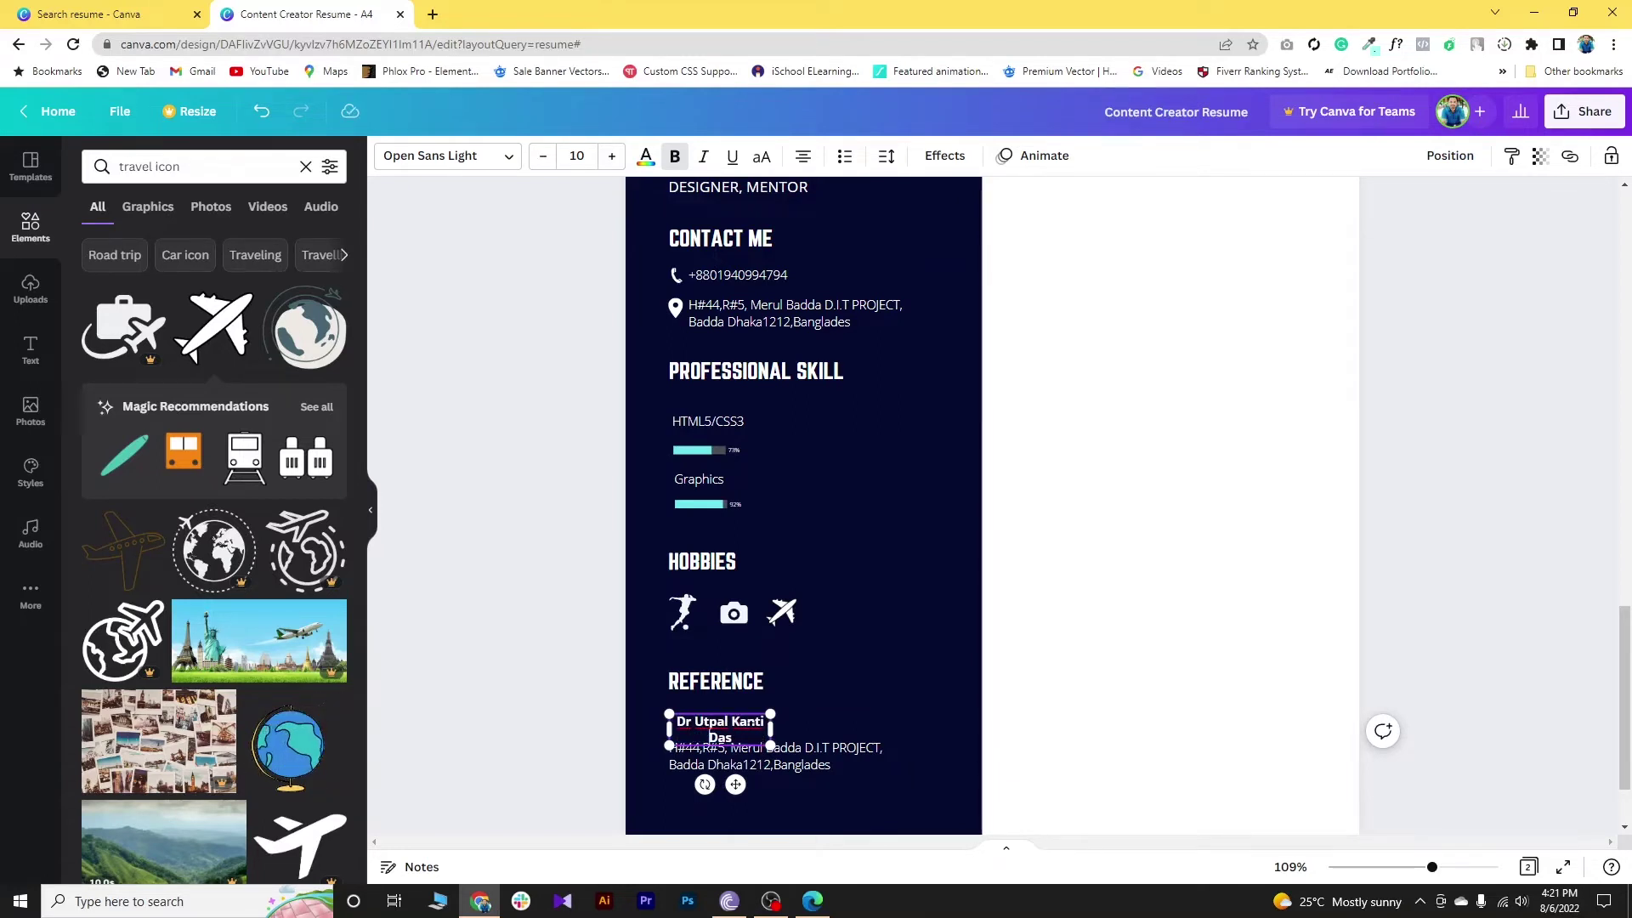
drag(771, 726, 814, 722)
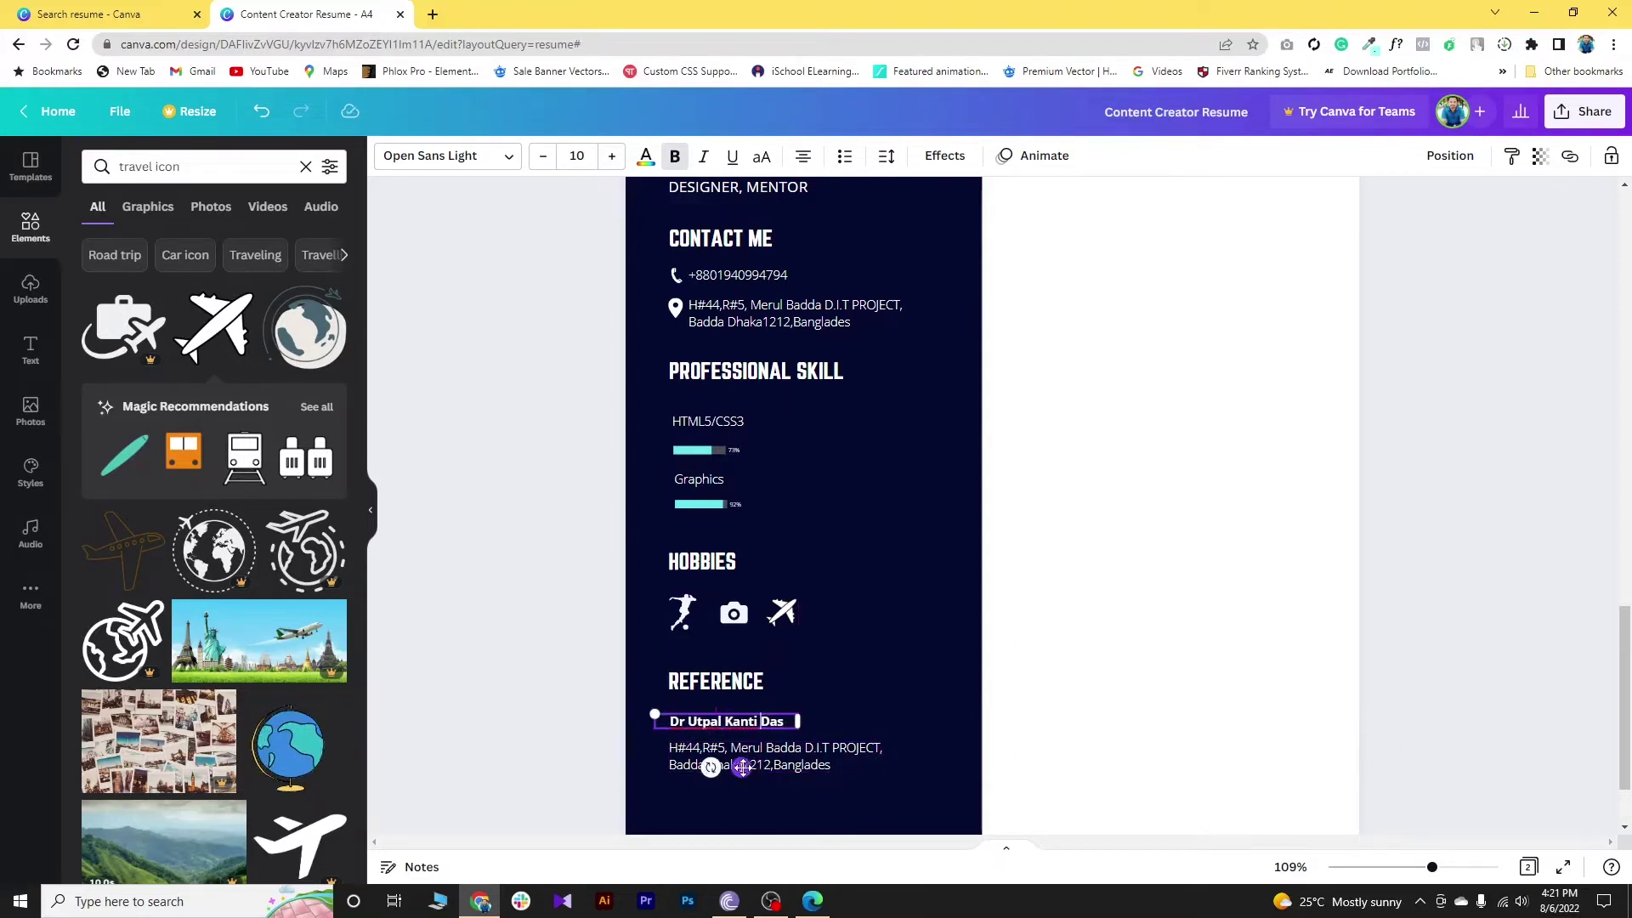
click(860, 685)
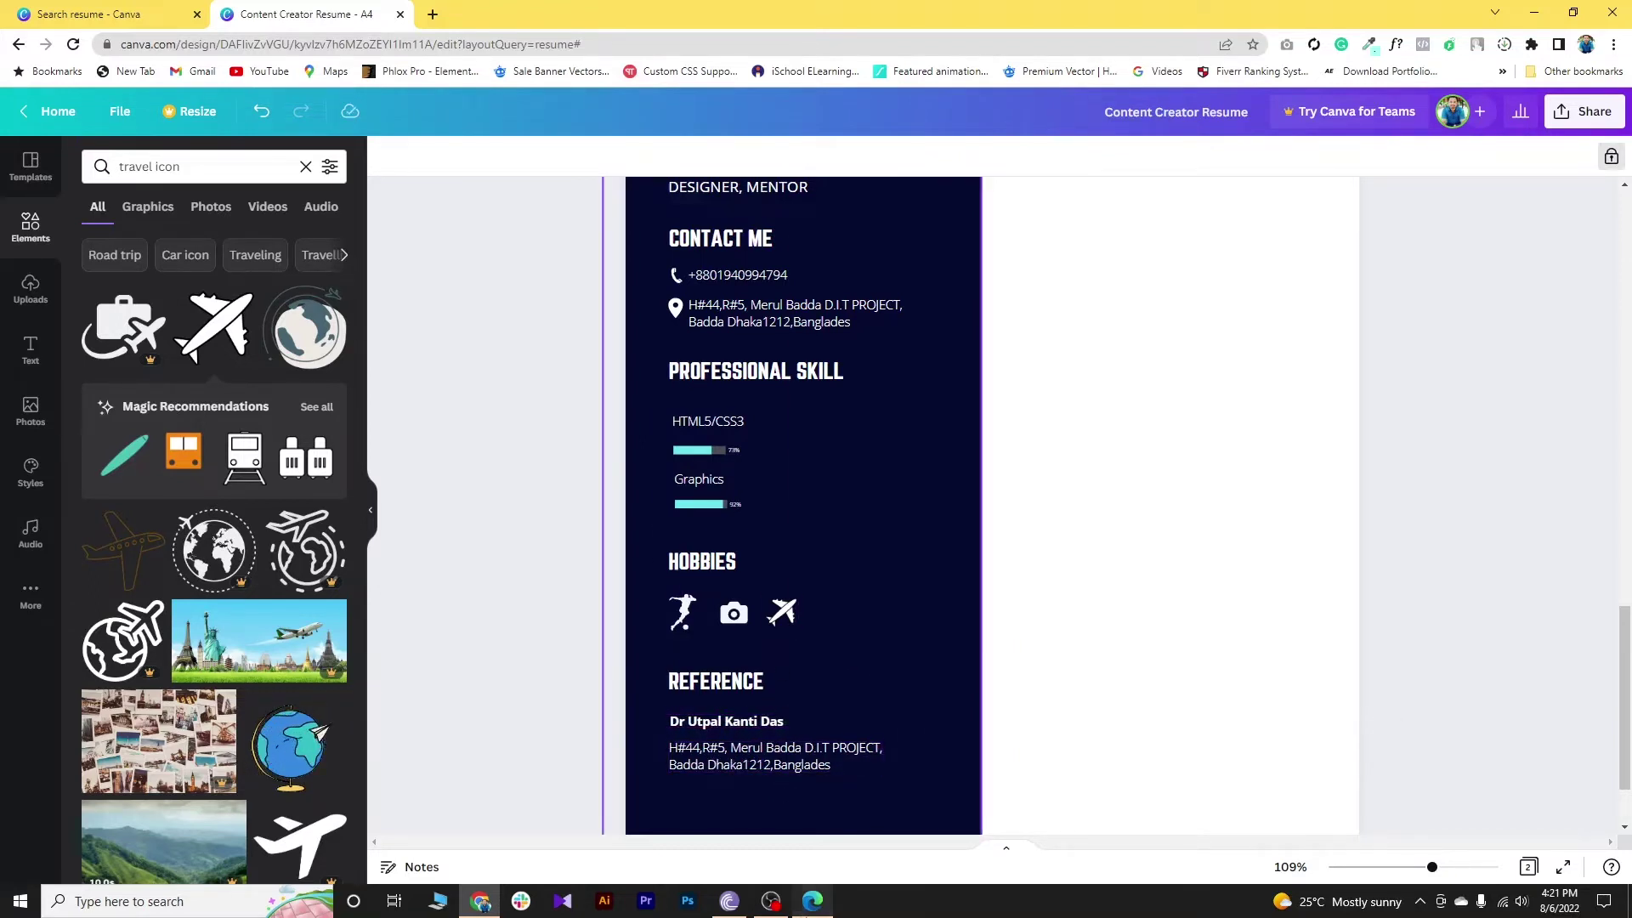
Step: Copy the first reference's job title, phone and e-mail lines from the CV in Edge and return to Canva
click(813, 901)
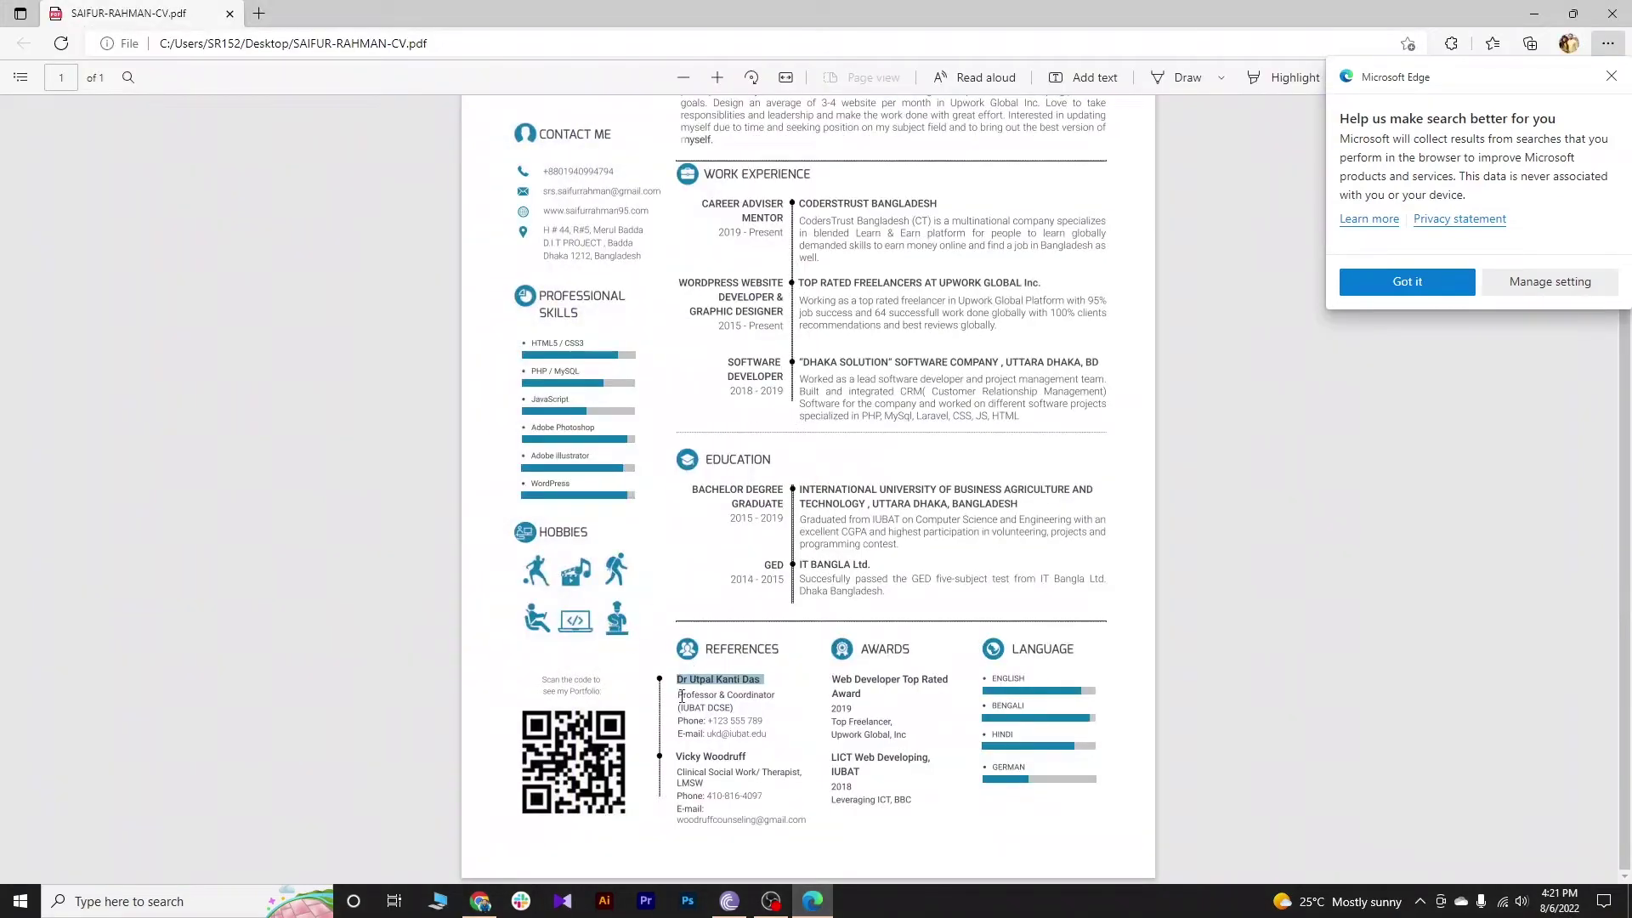
drag(681, 695, 770, 741)
right_click(736, 728)
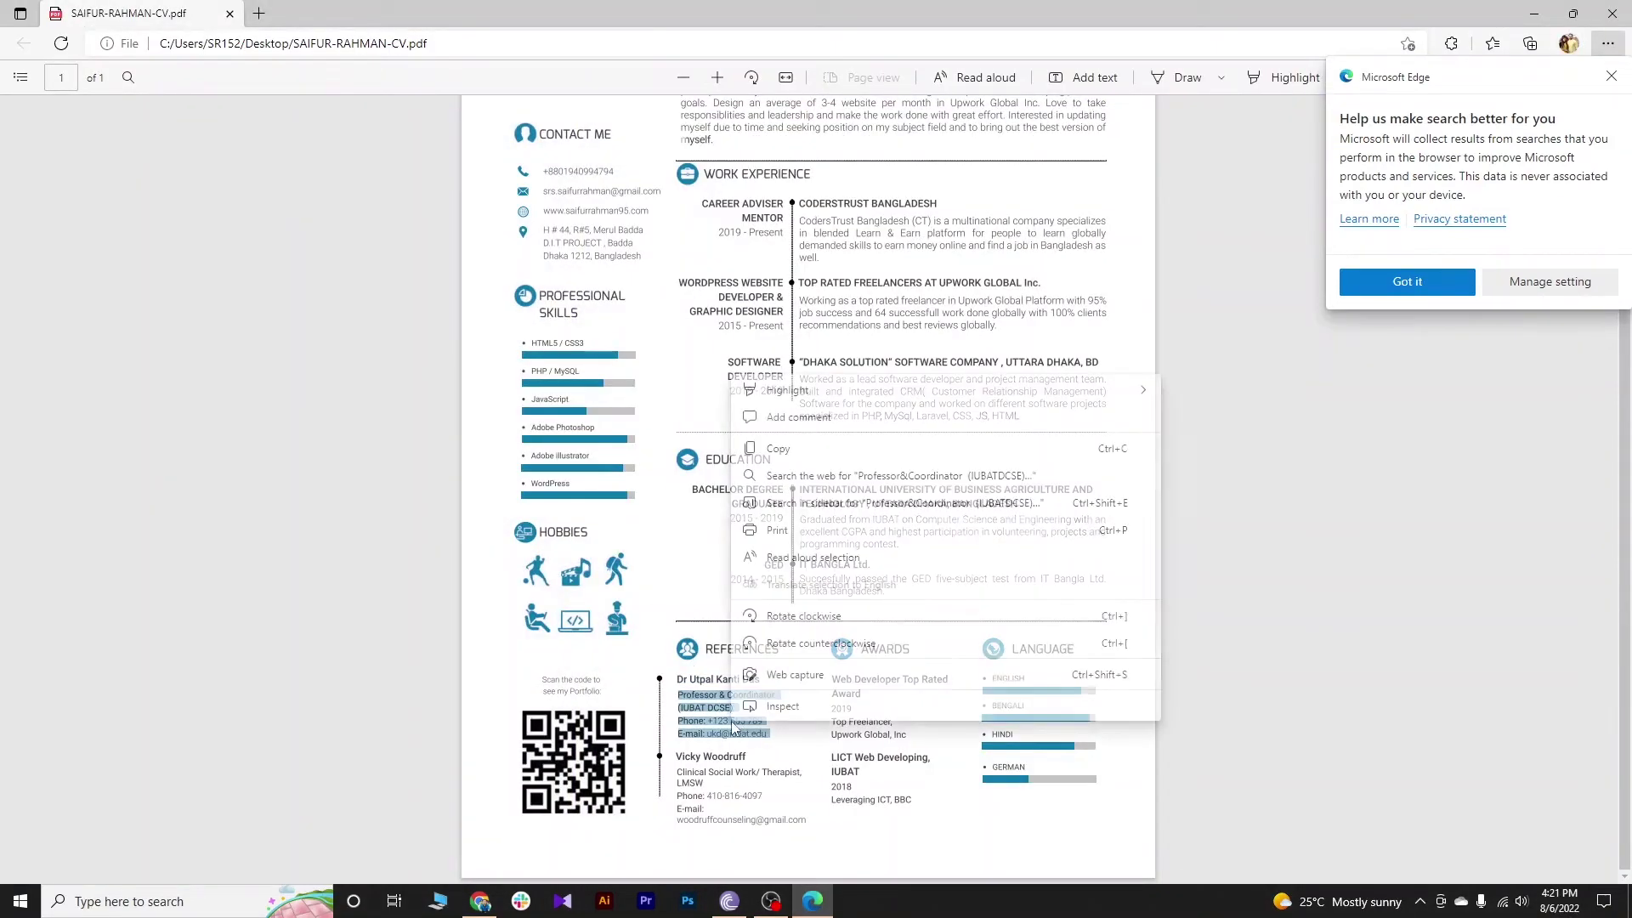
click(777, 448)
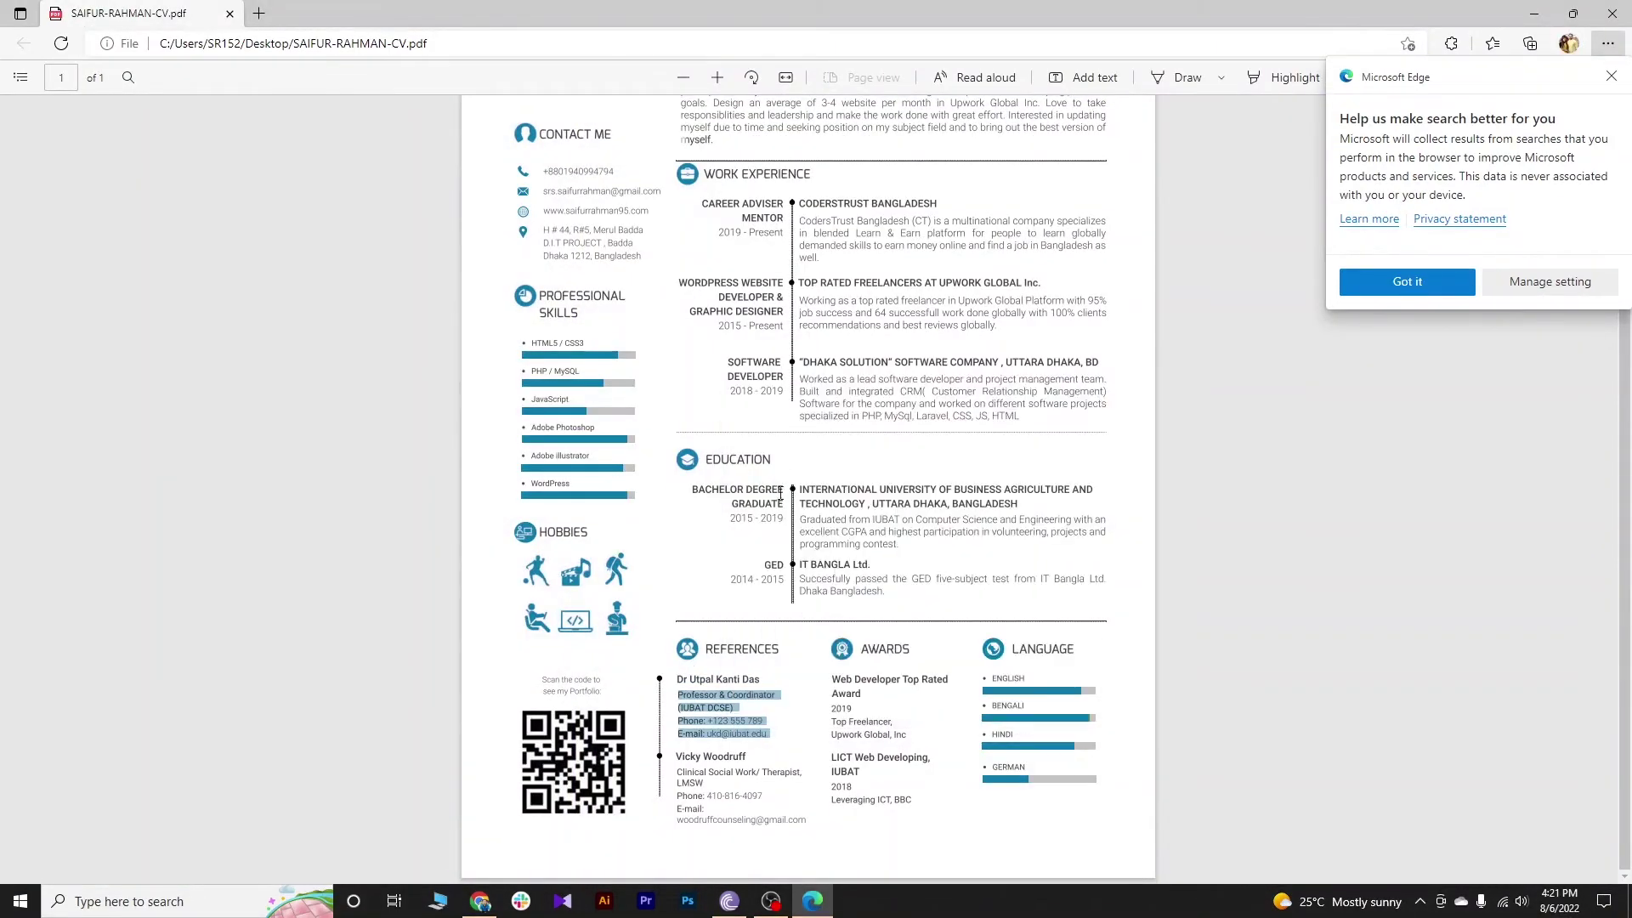
click(480, 899)
Step: Replace the address copy under the reference name with the copied details, spacing "Professor & Coordinator" and starting the phone details on a new line
click(692, 748)
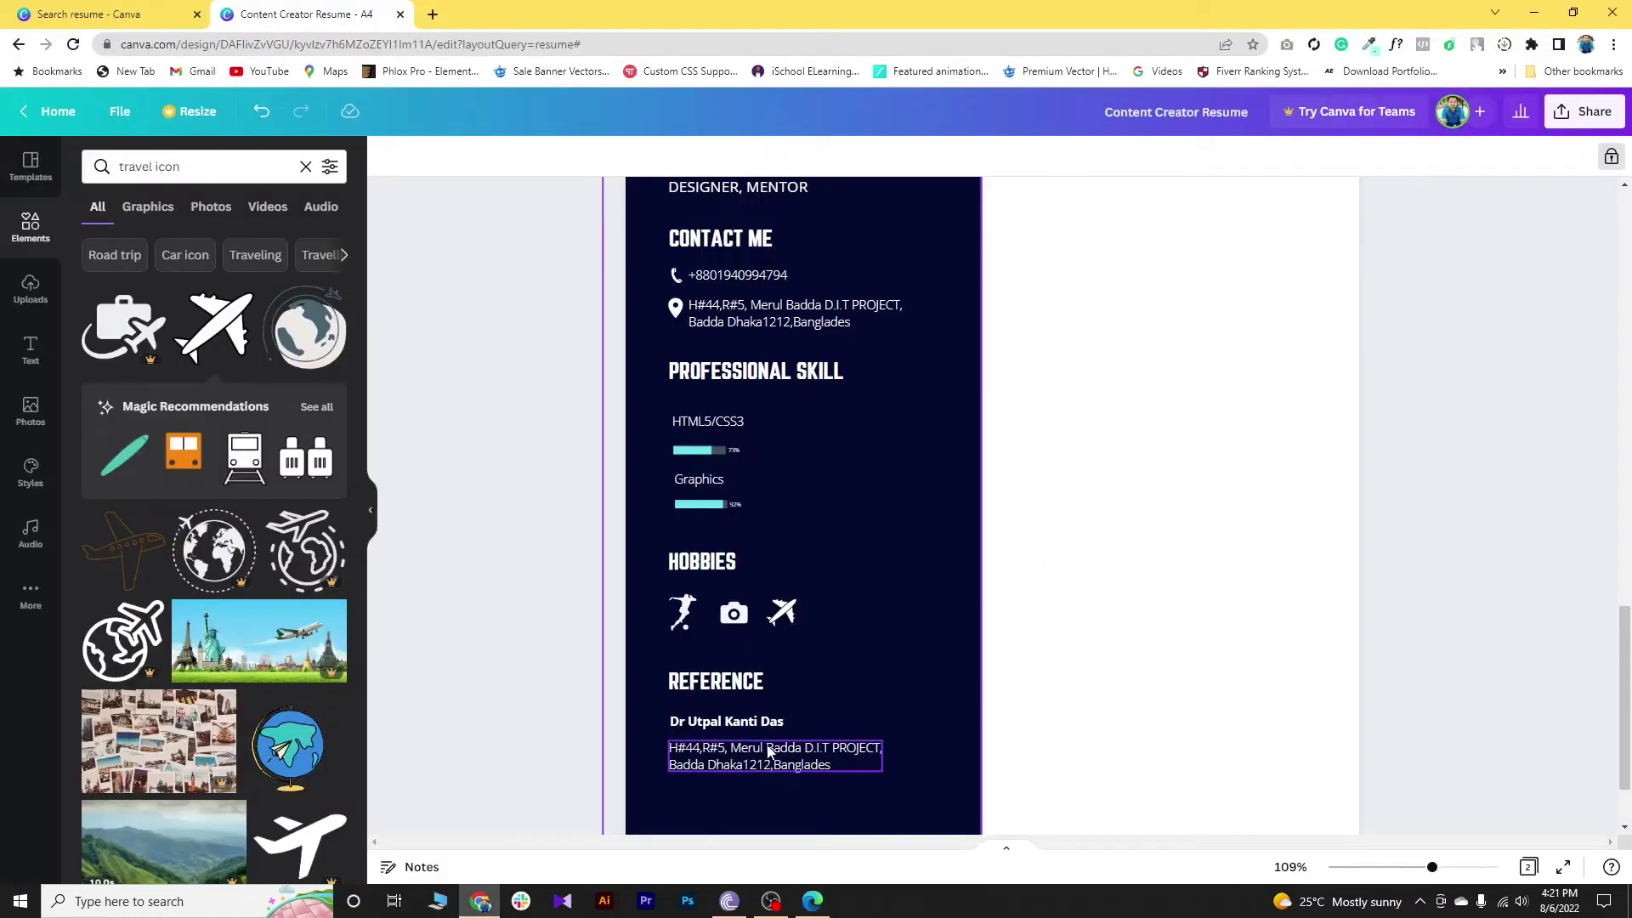
click(707, 757)
key(ctrl+a)
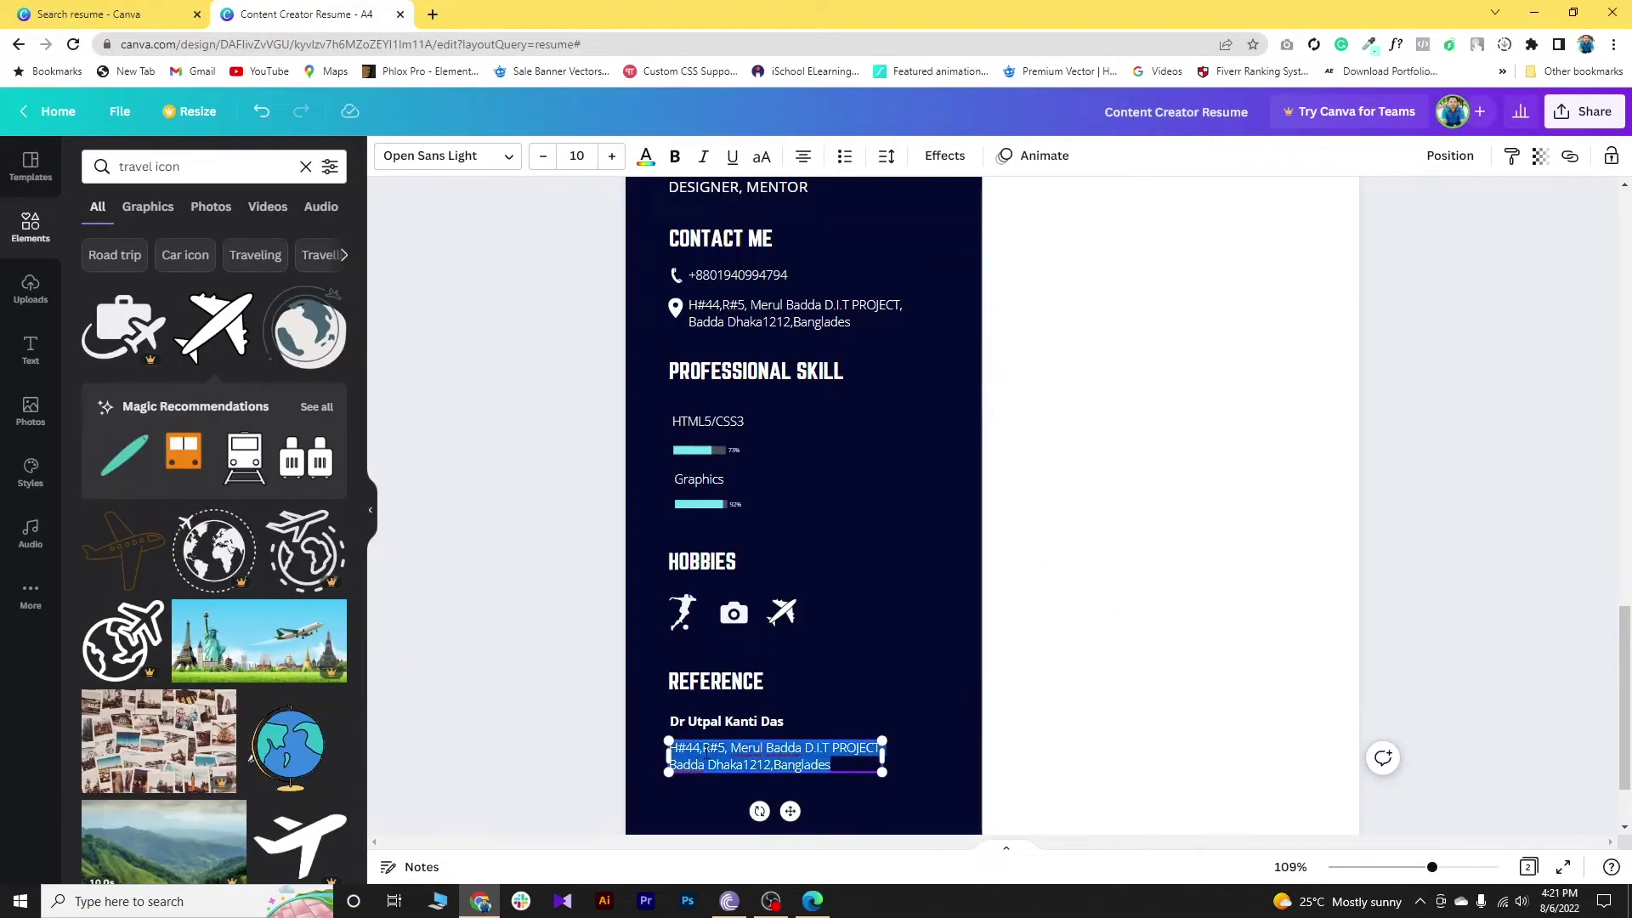
key(ctrl+v)
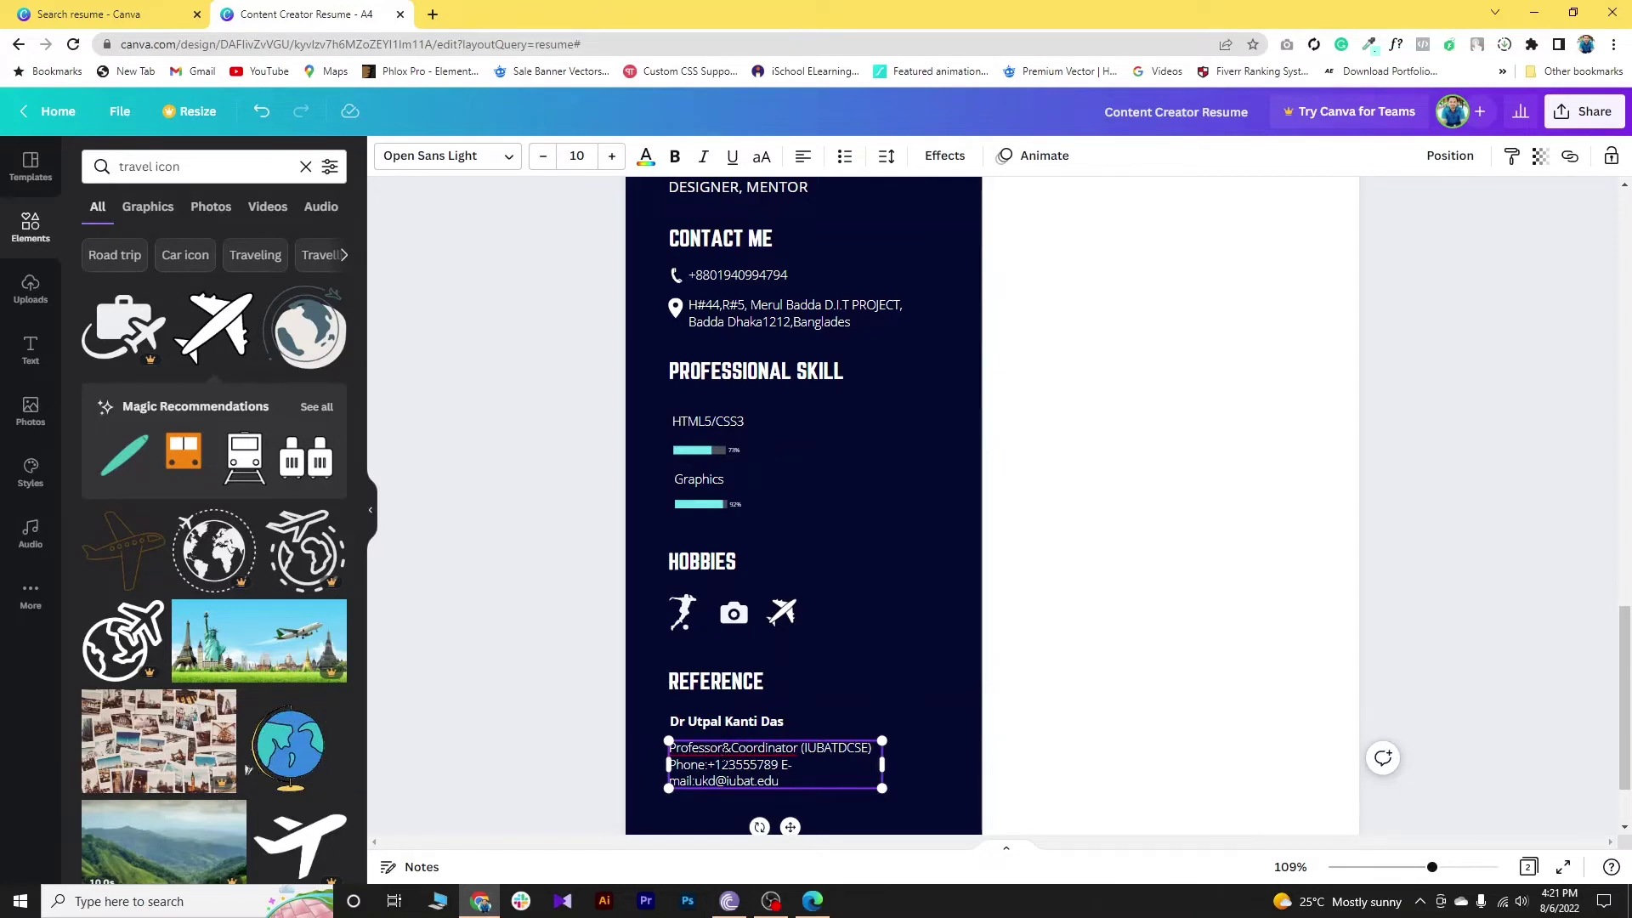
click(724, 748)
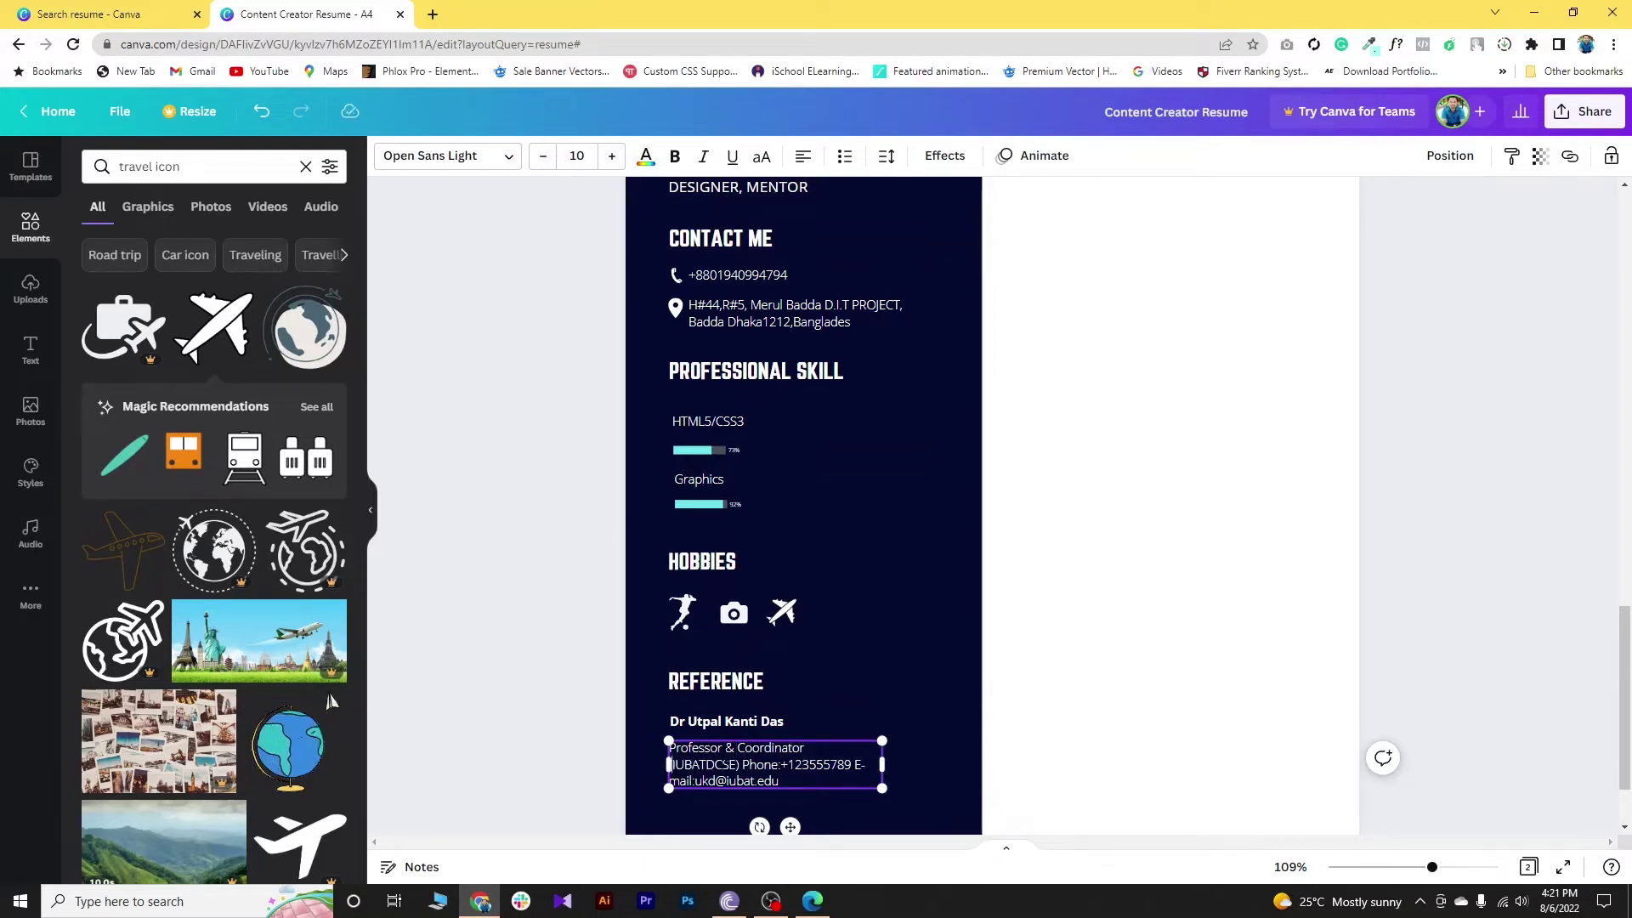
key(Return)
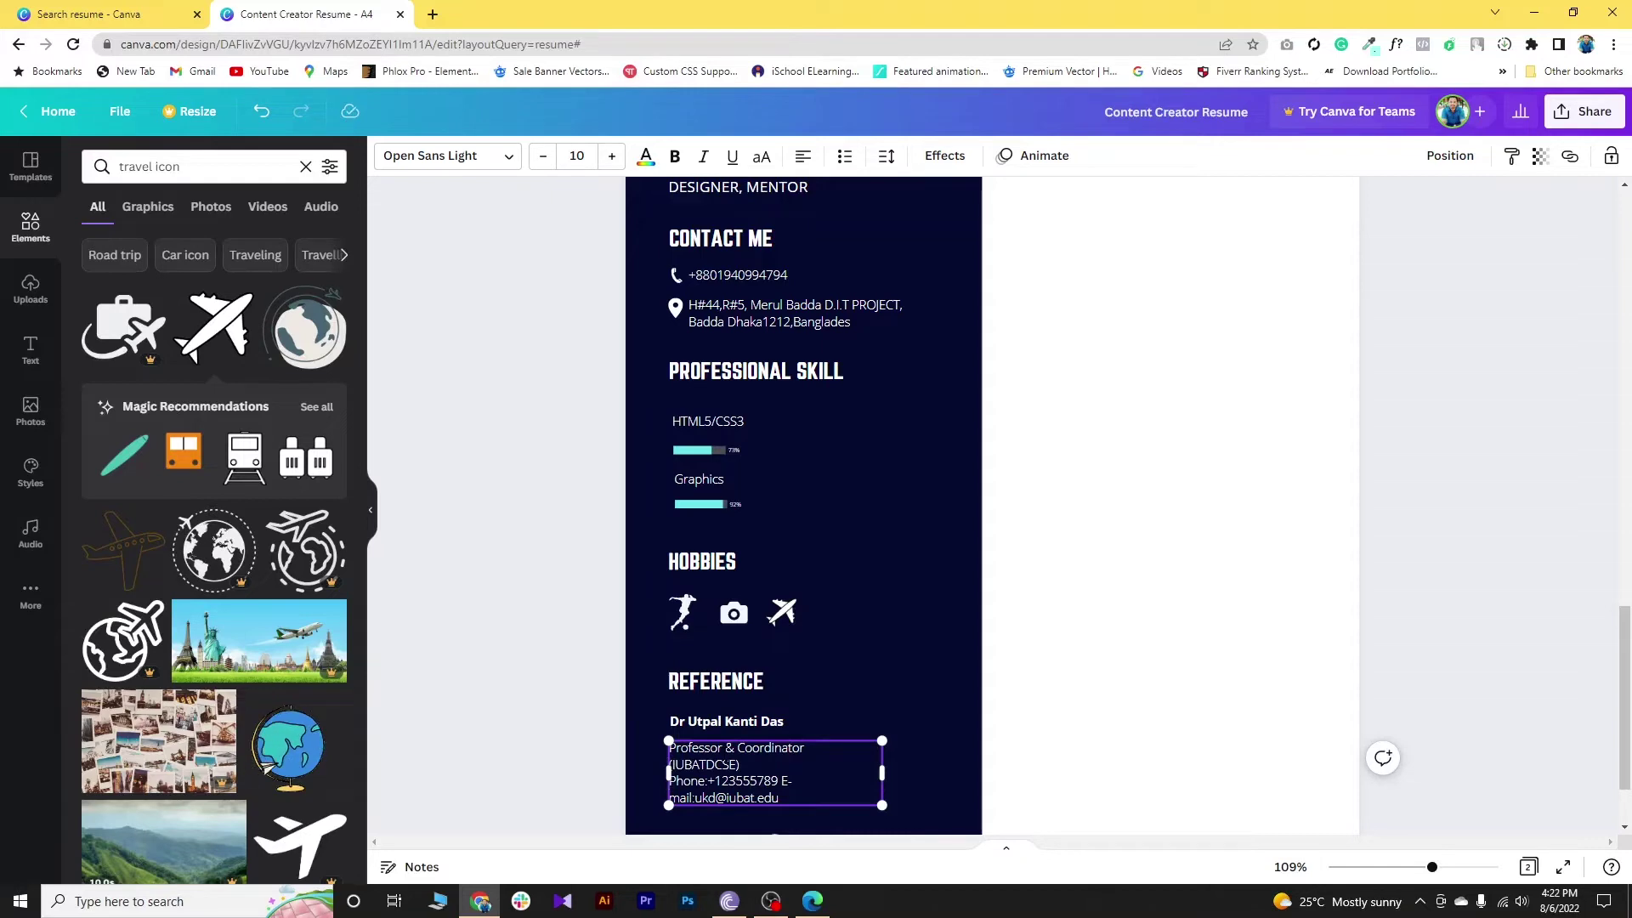
click(639, 757)
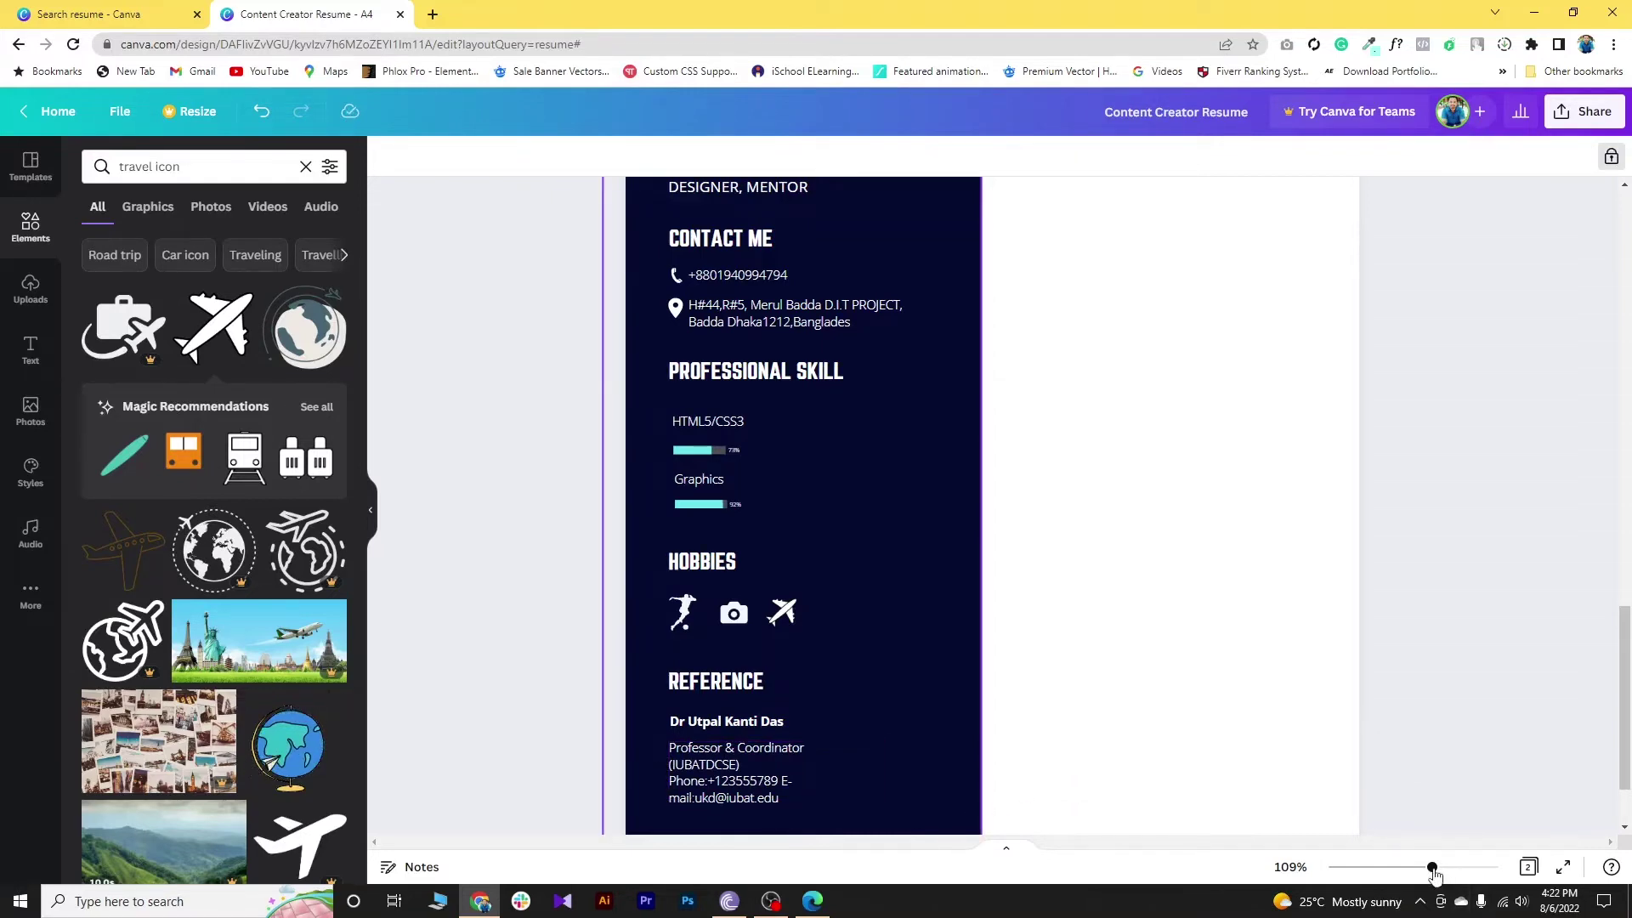
Step: Move the two skill progress bars beside their HTML5/CSS3 and Graphics labels in the PROFESSIONAL SKILL section
drag(1432, 867, 1382, 869)
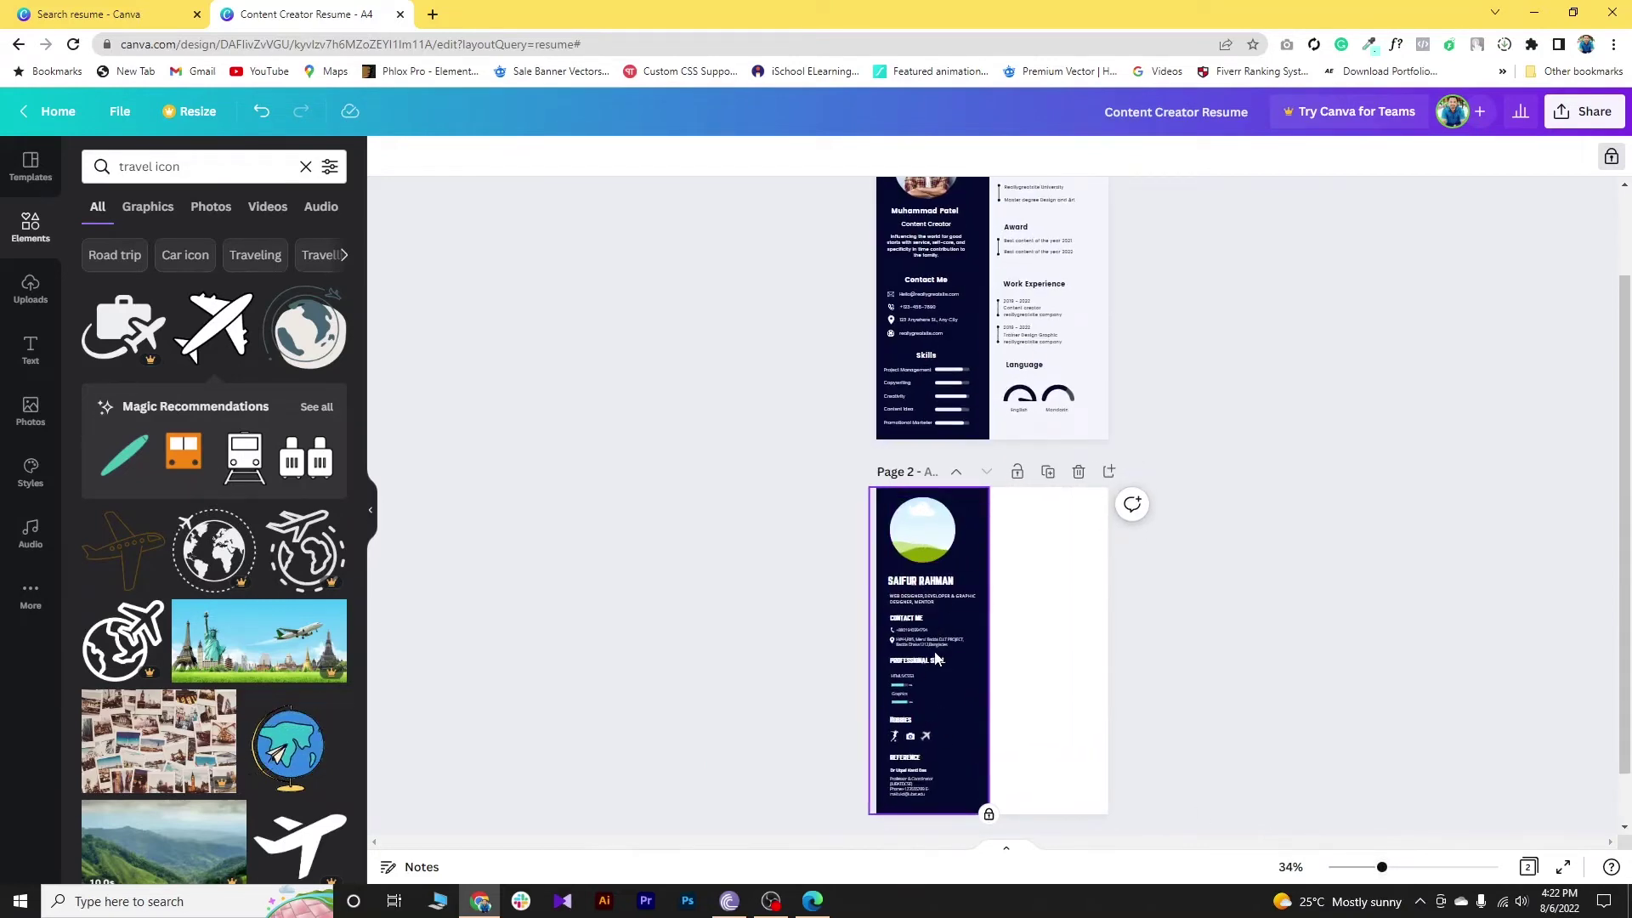
drag(1382, 867, 1427, 867)
scroll(858, 629, down, 3)
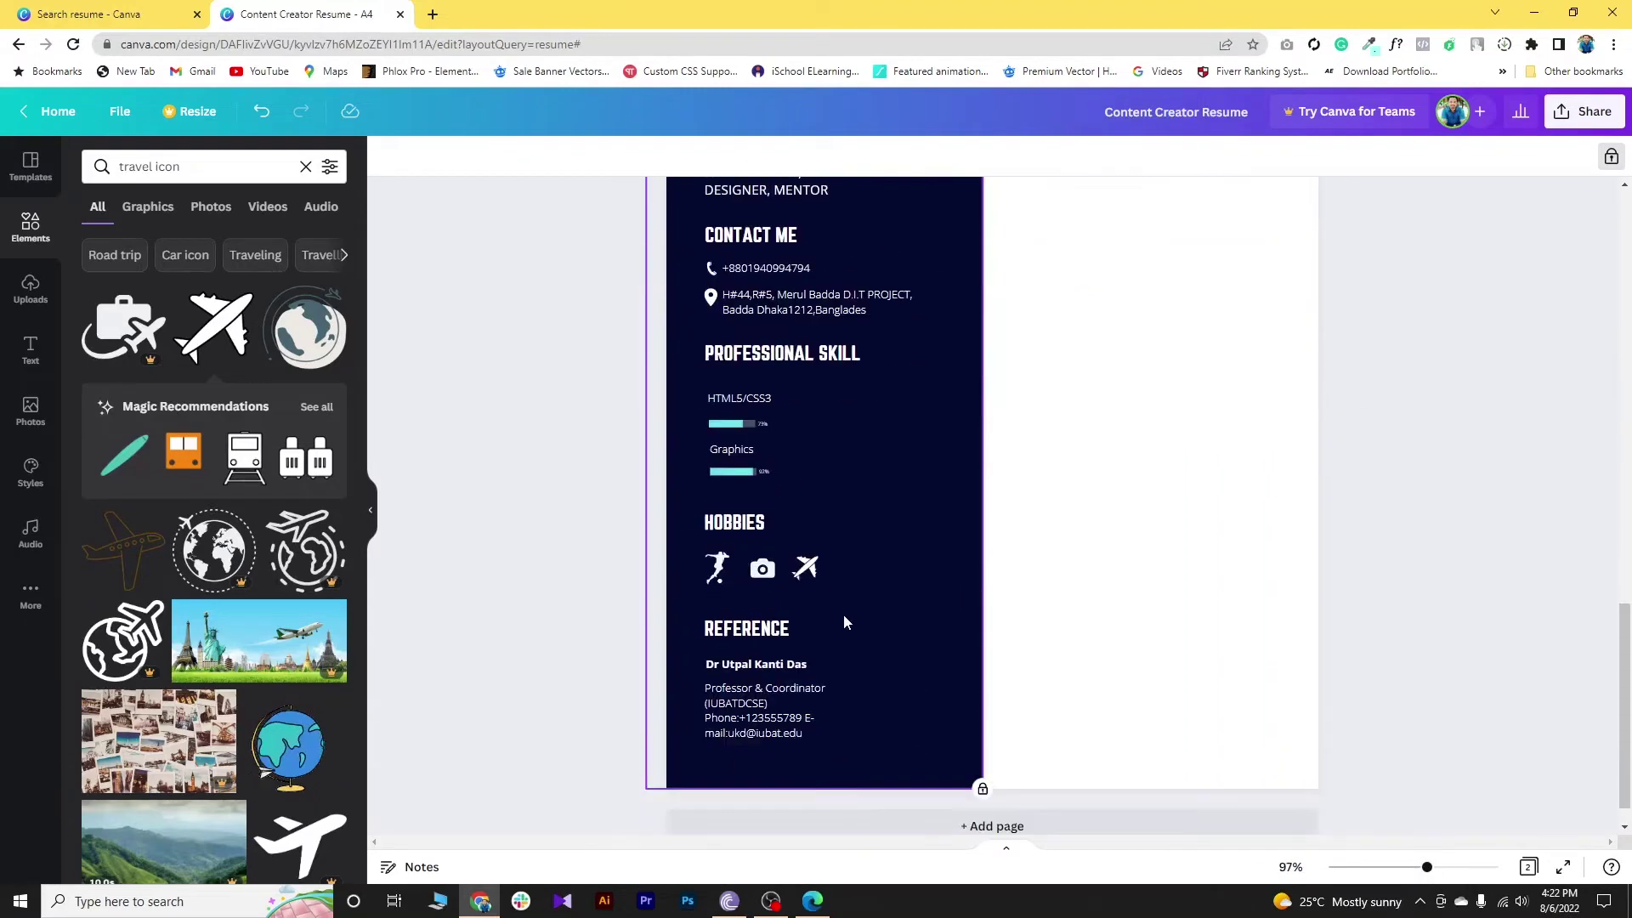
click(736, 472)
drag(736, 472, 814, 394)
drag(795, 449, 801, 451)
Step: Shift the HTML5/CSS3 label and its progress bar slightly down, keeping them level with each other
click(728, 399)
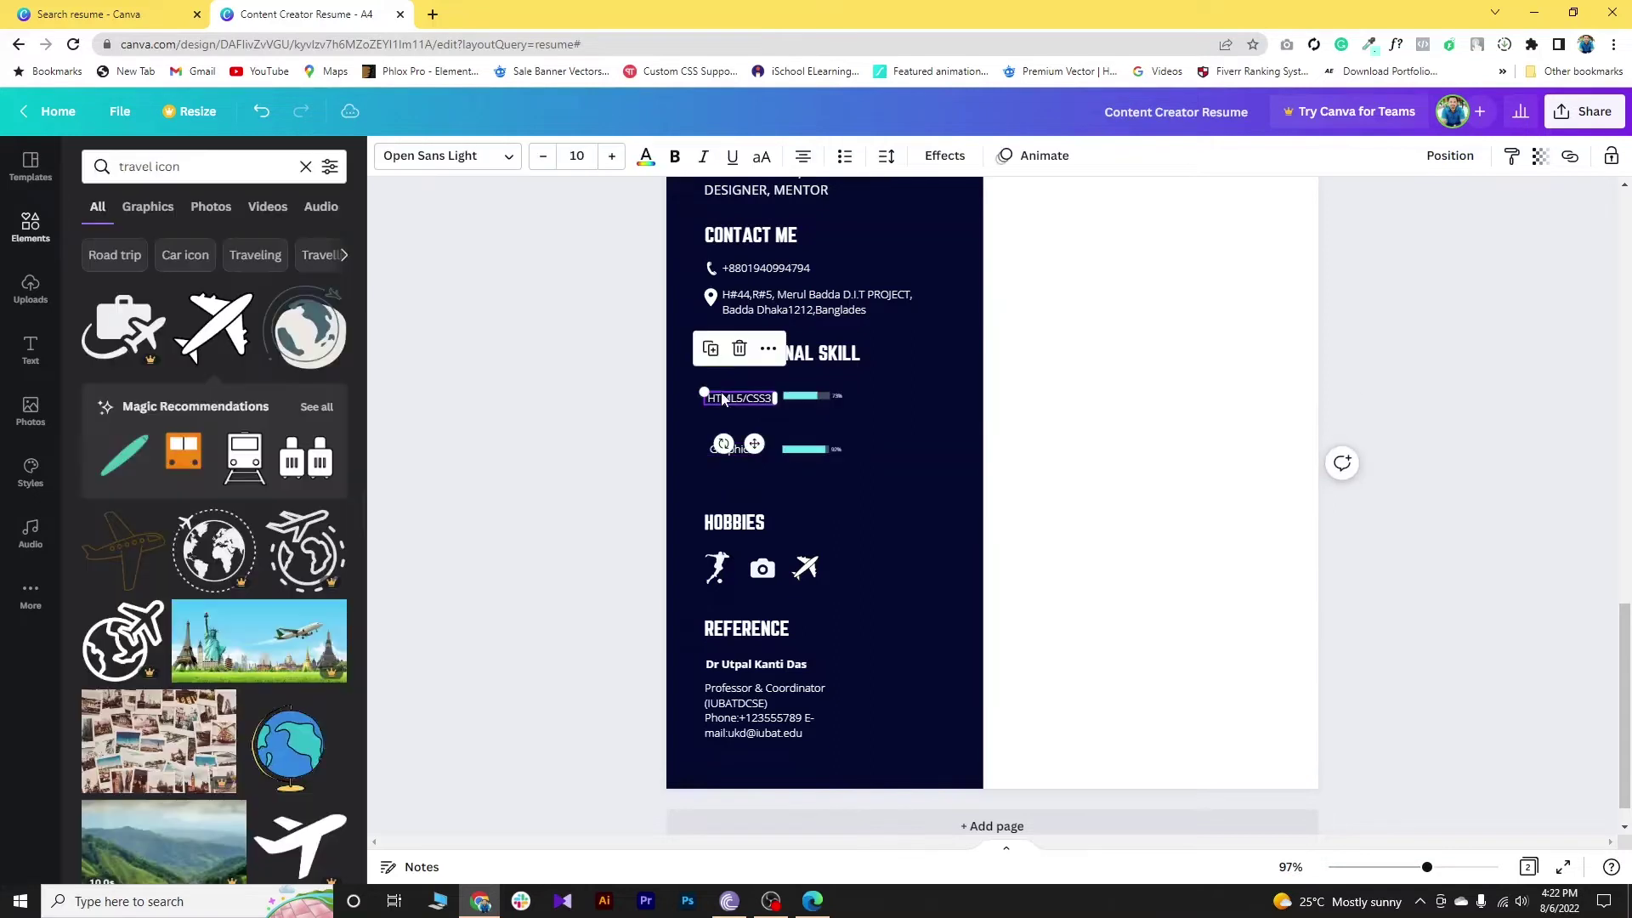
click(928, 563)
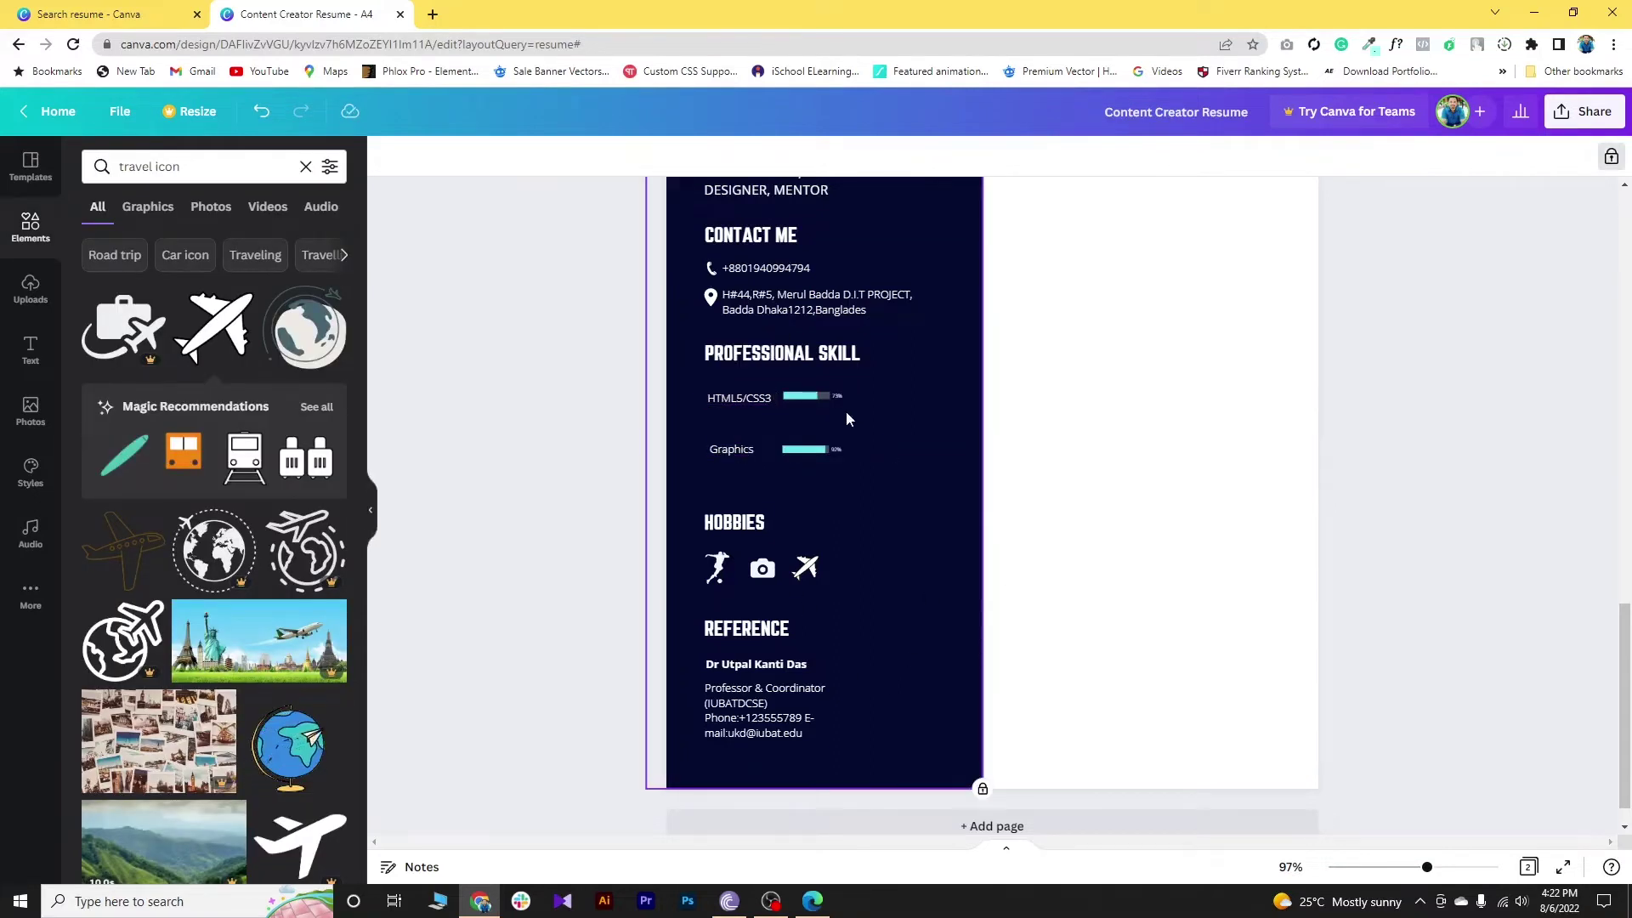
drag(730, 407, 731, 417)
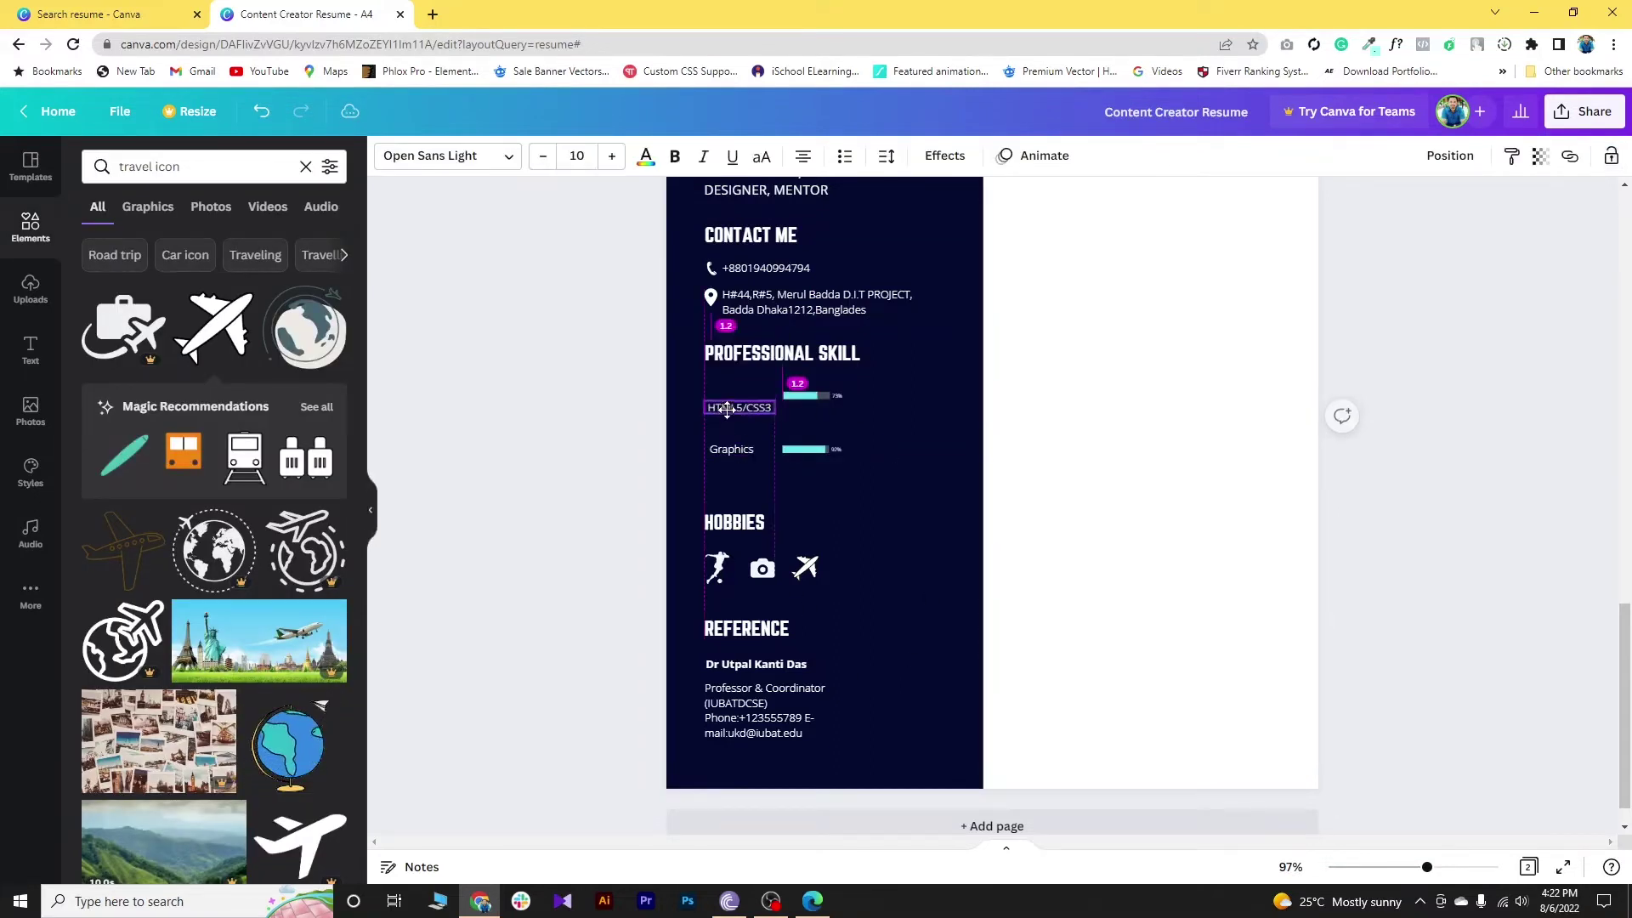
click(819, 404)
click(819, 405)
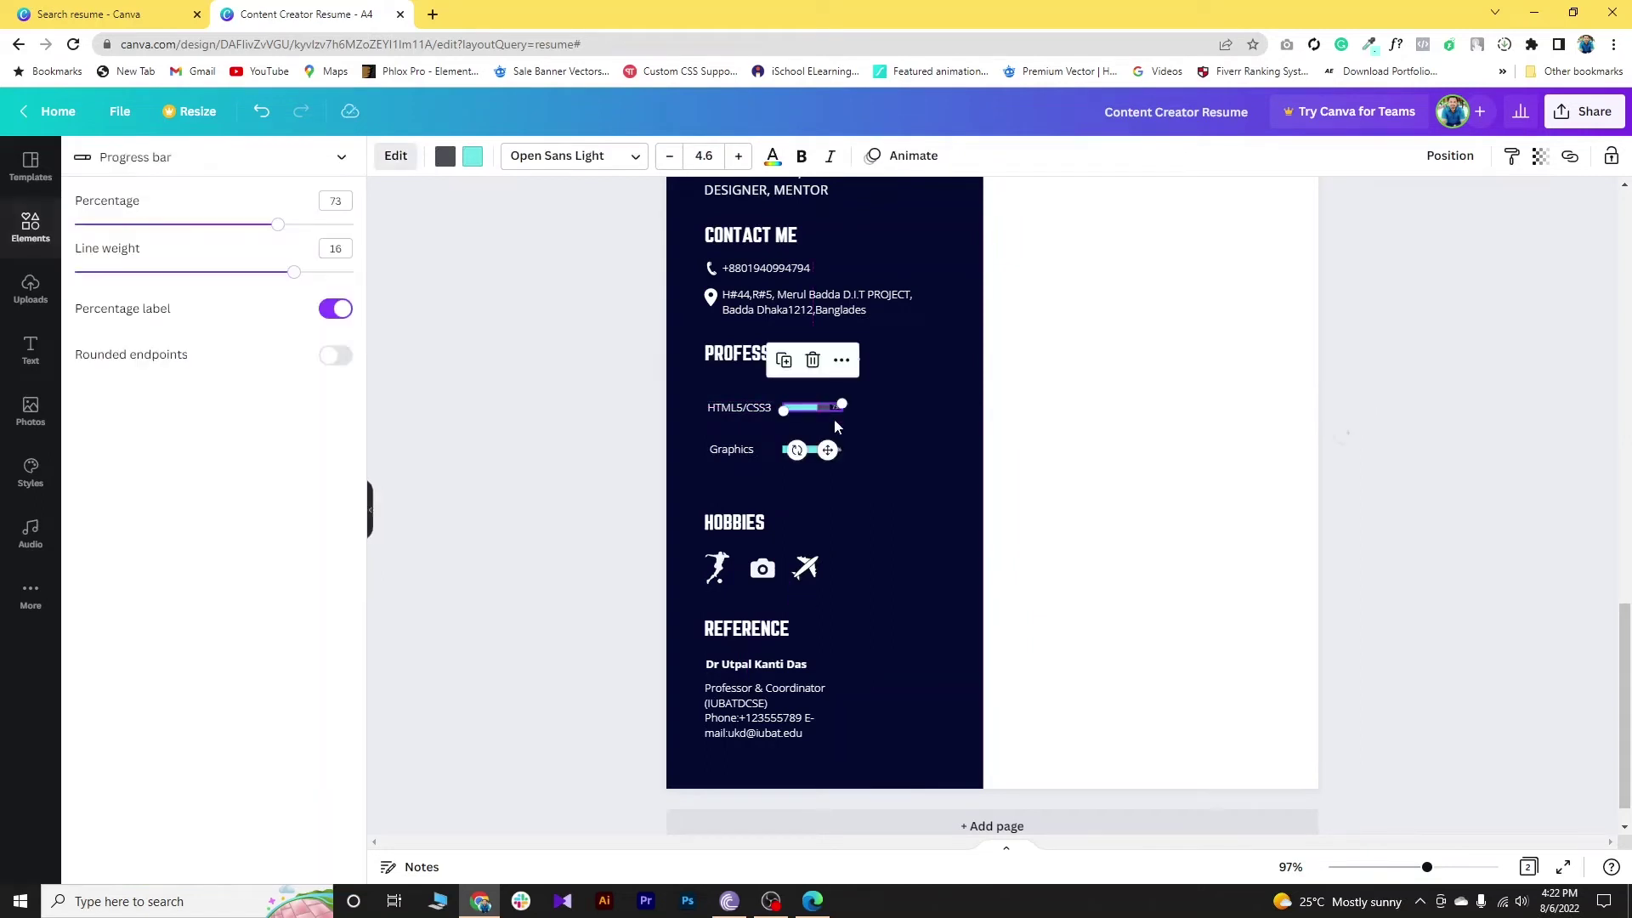
click(910, 586)
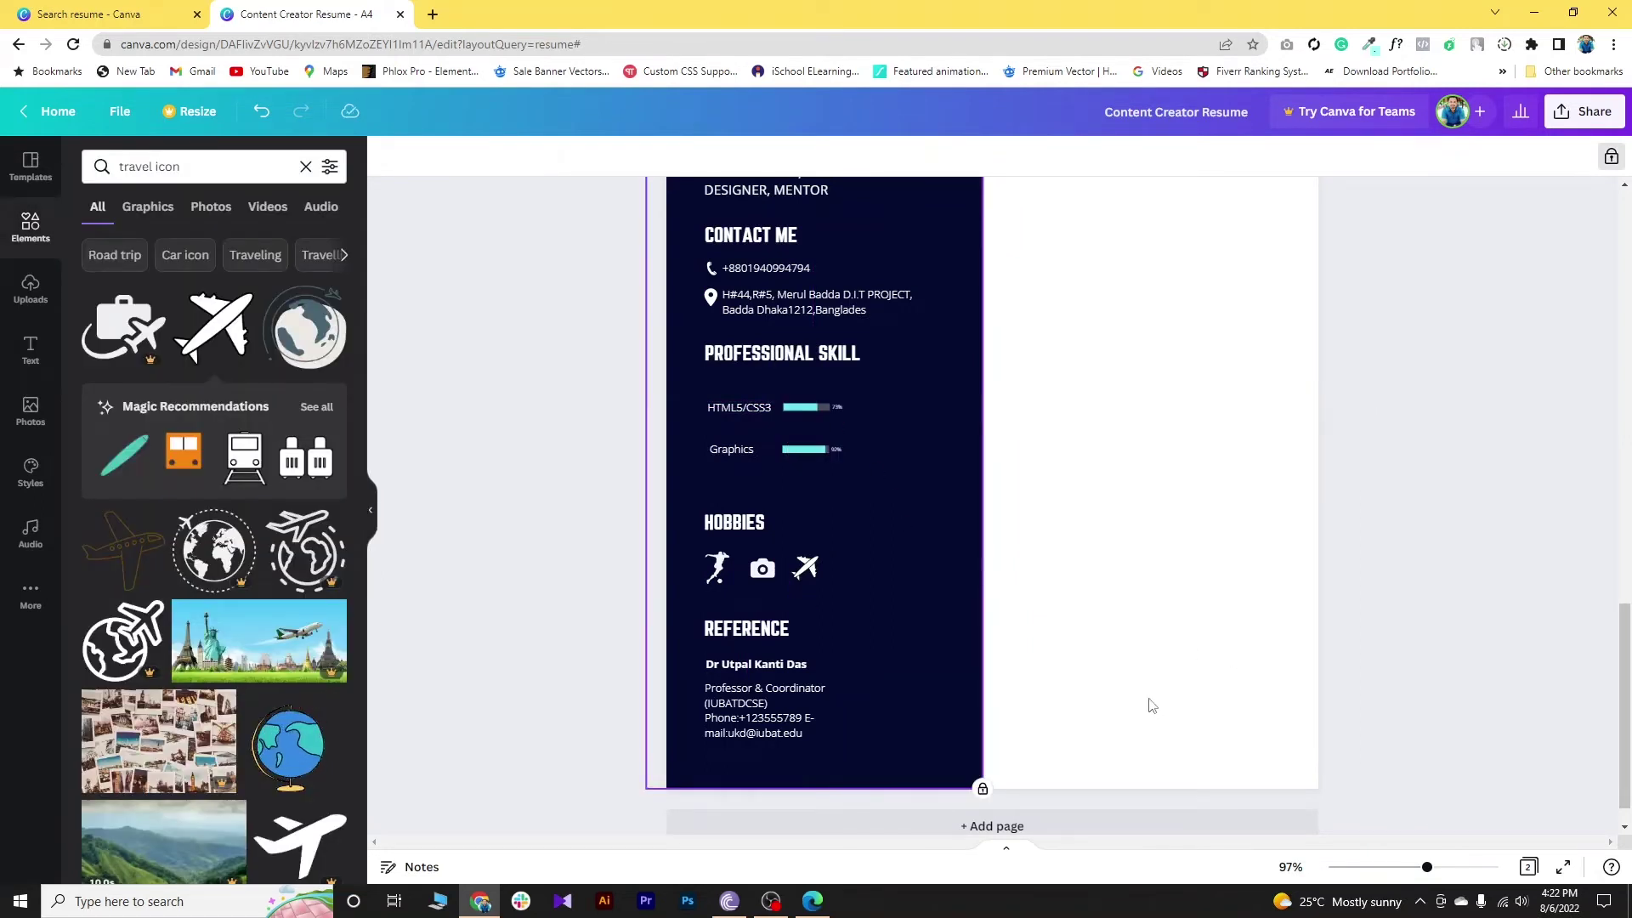
Step: Copy the PROFESSIONAL SUMMARY heading from the CV in Edge and return to Canva
scroll(1089, 694, up, 2)
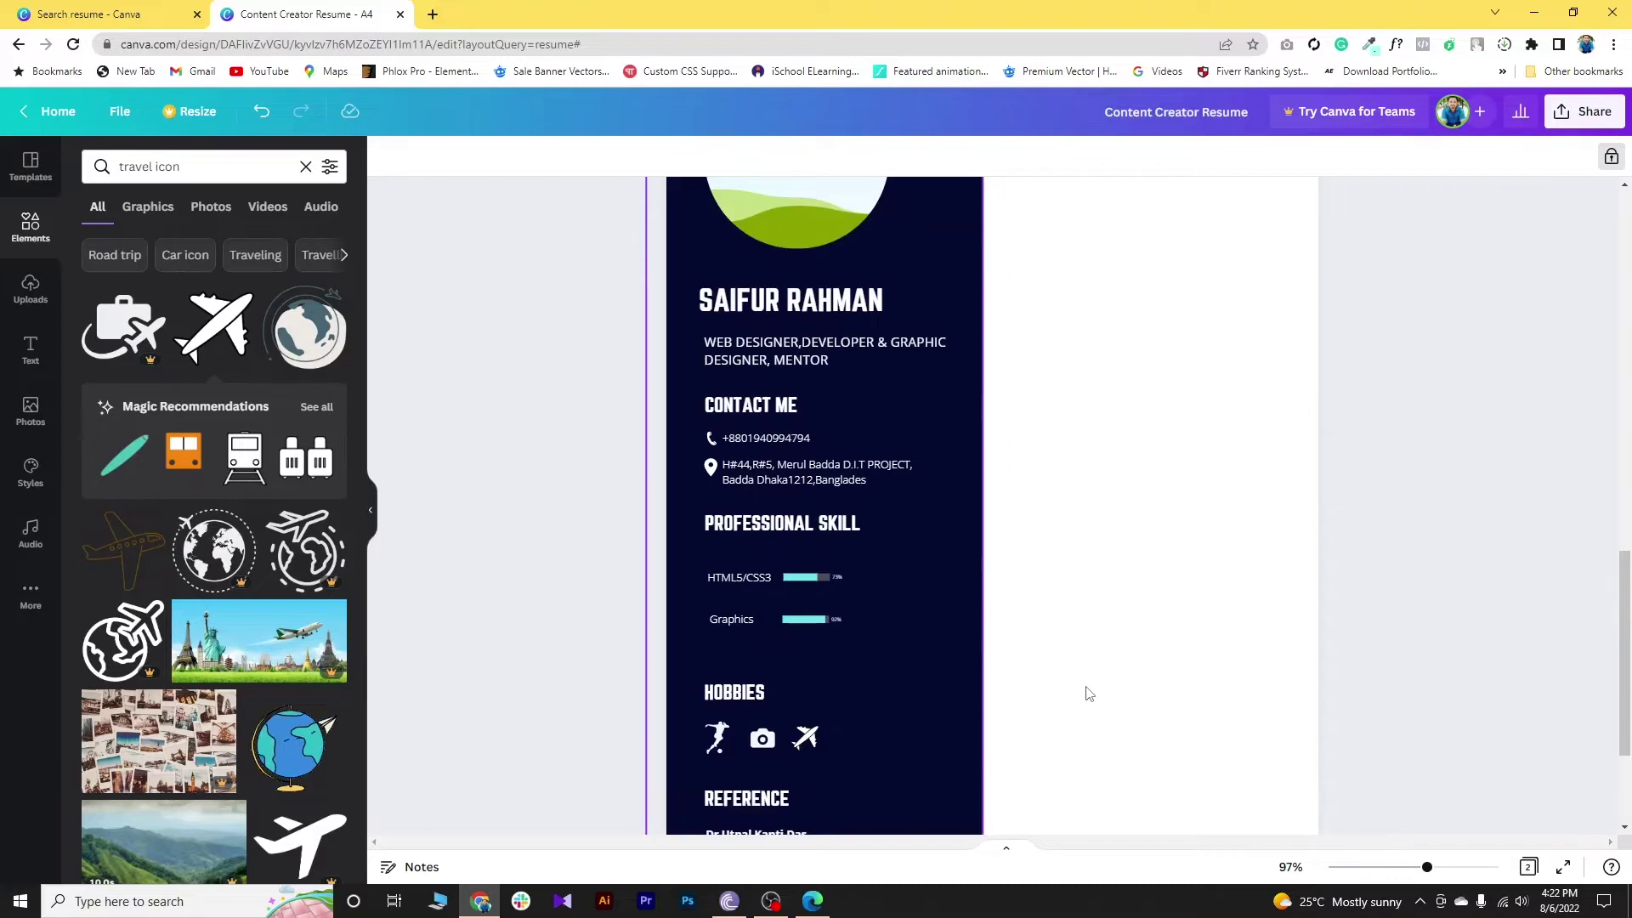
scroll(1089, 694, up, 3)
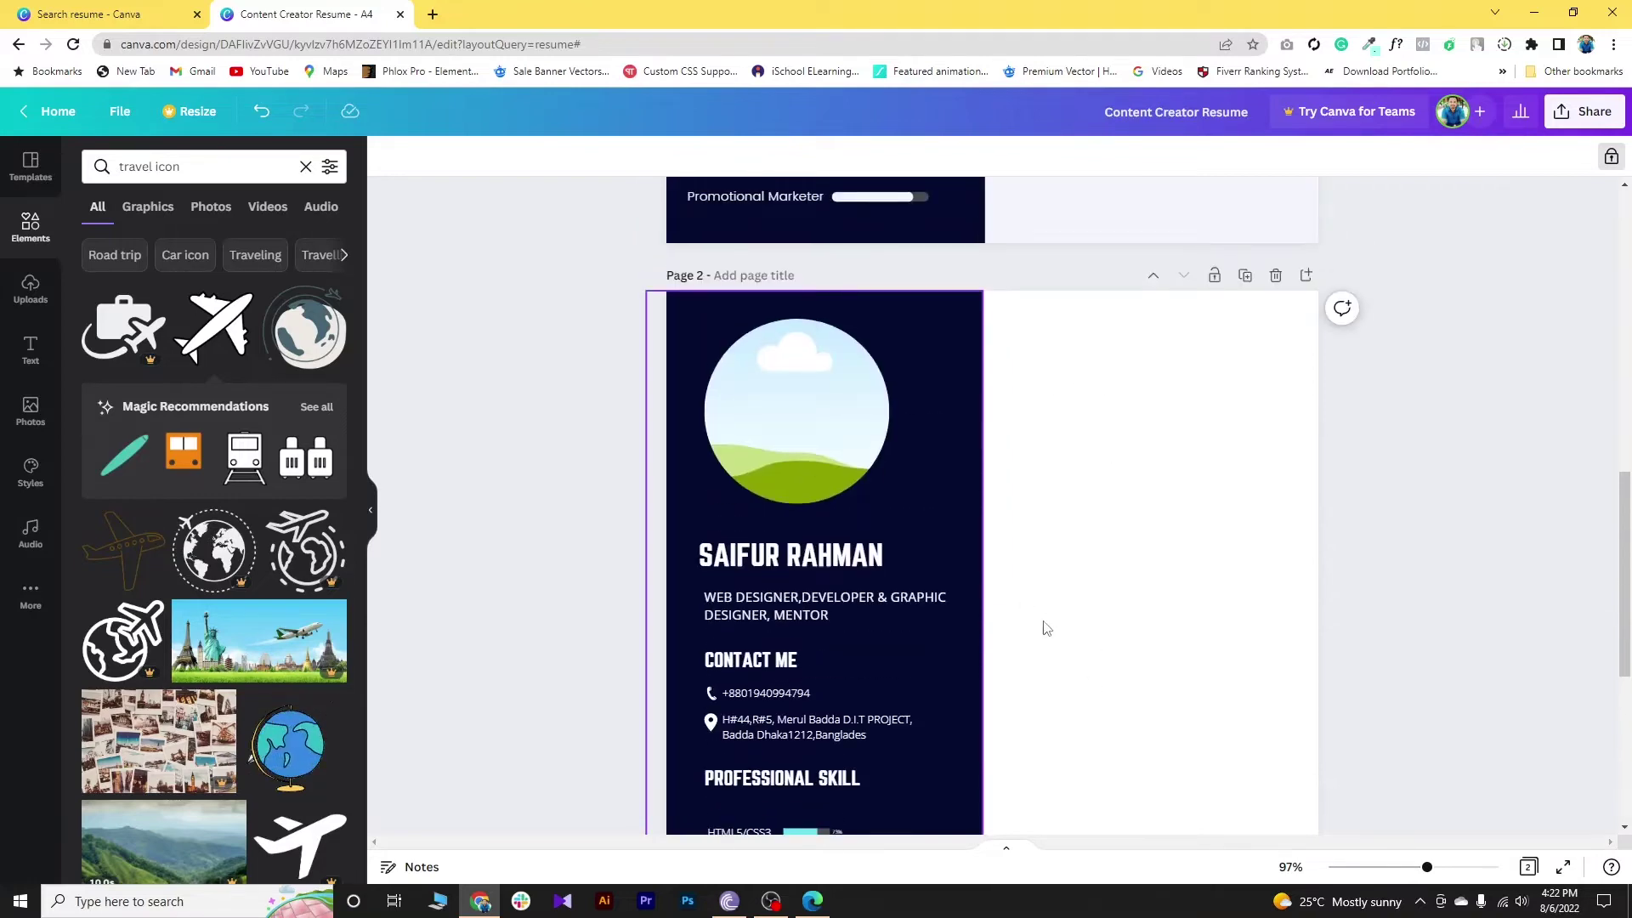
click(828, 906)
scroll(891, 527, up, 3)
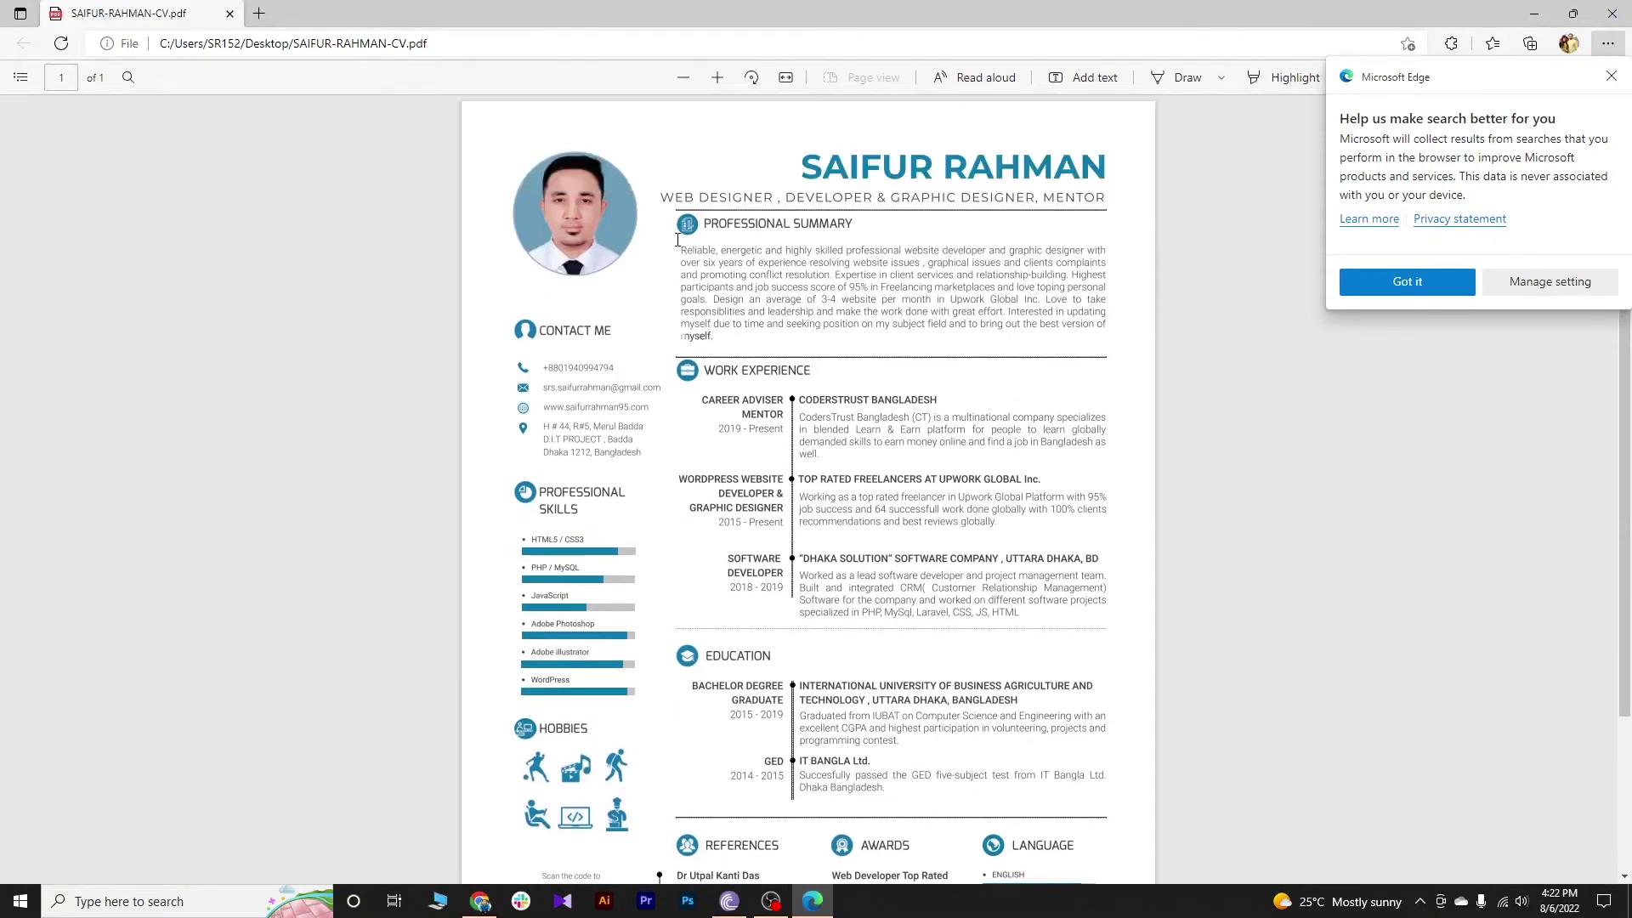
drag(707, 223, 855, 226)
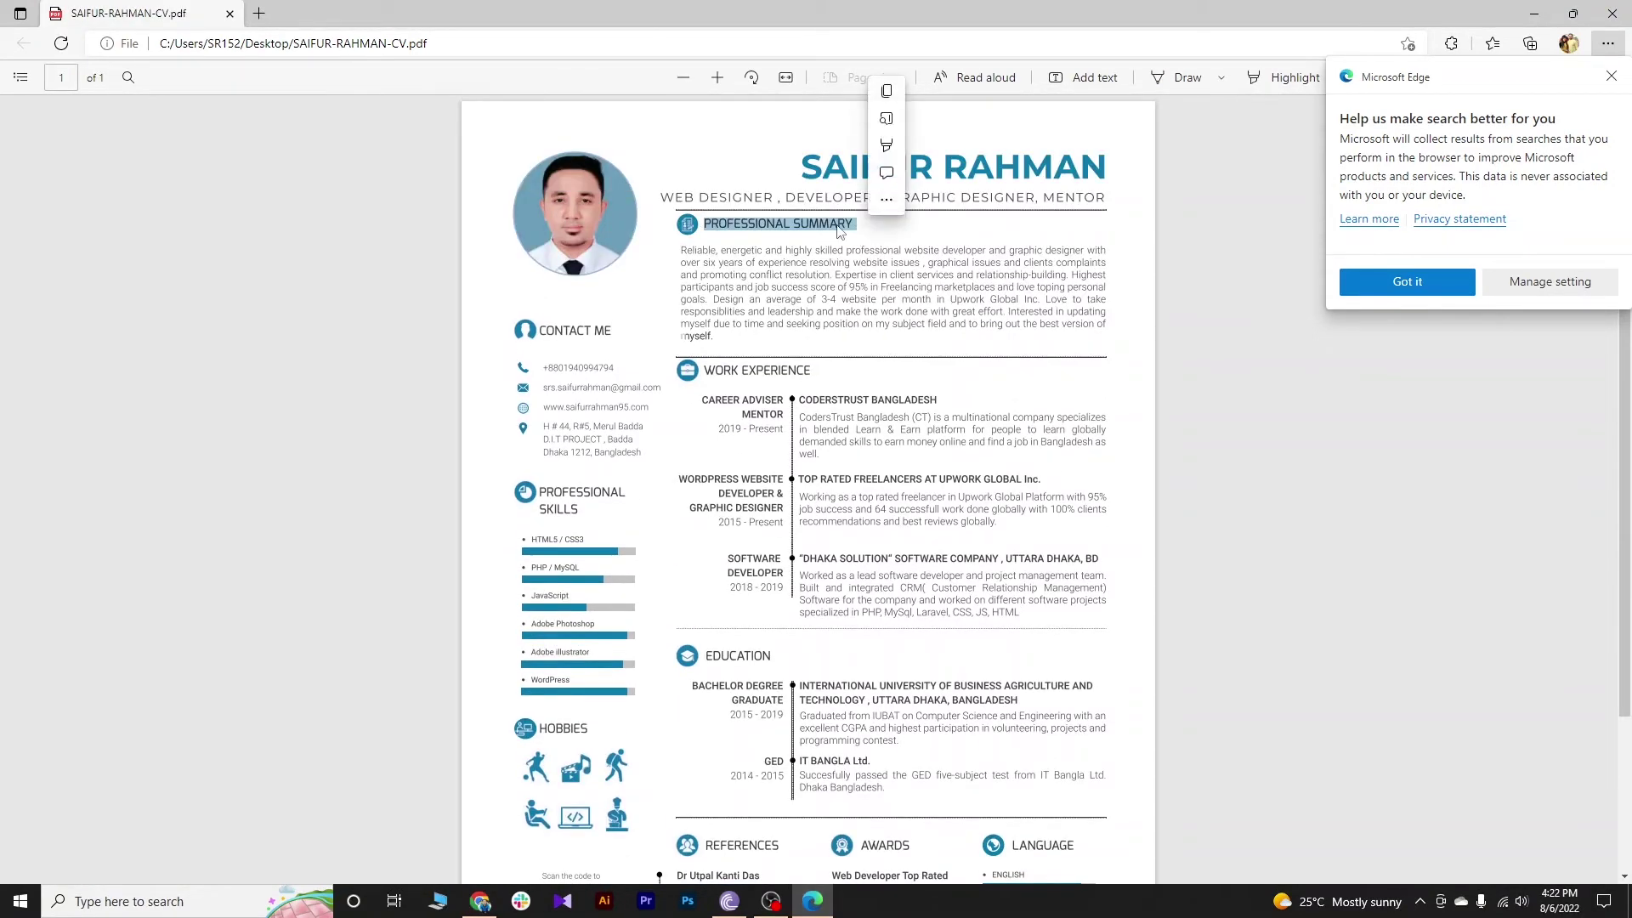
right_click(842, 226)
click(894, 302)
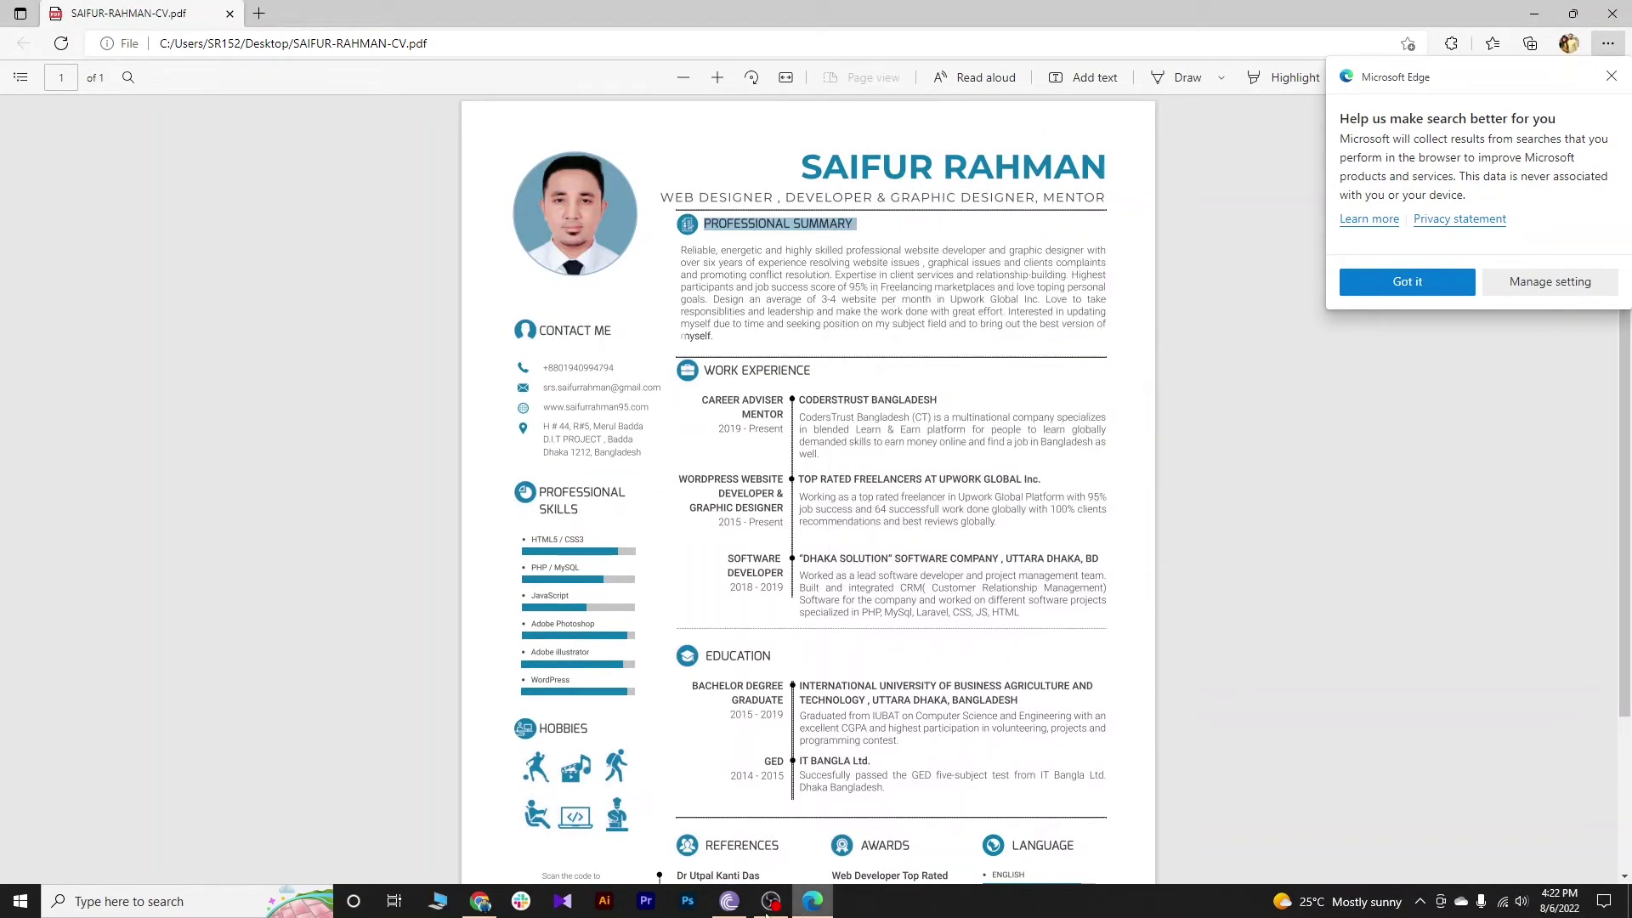
click(482, 902)
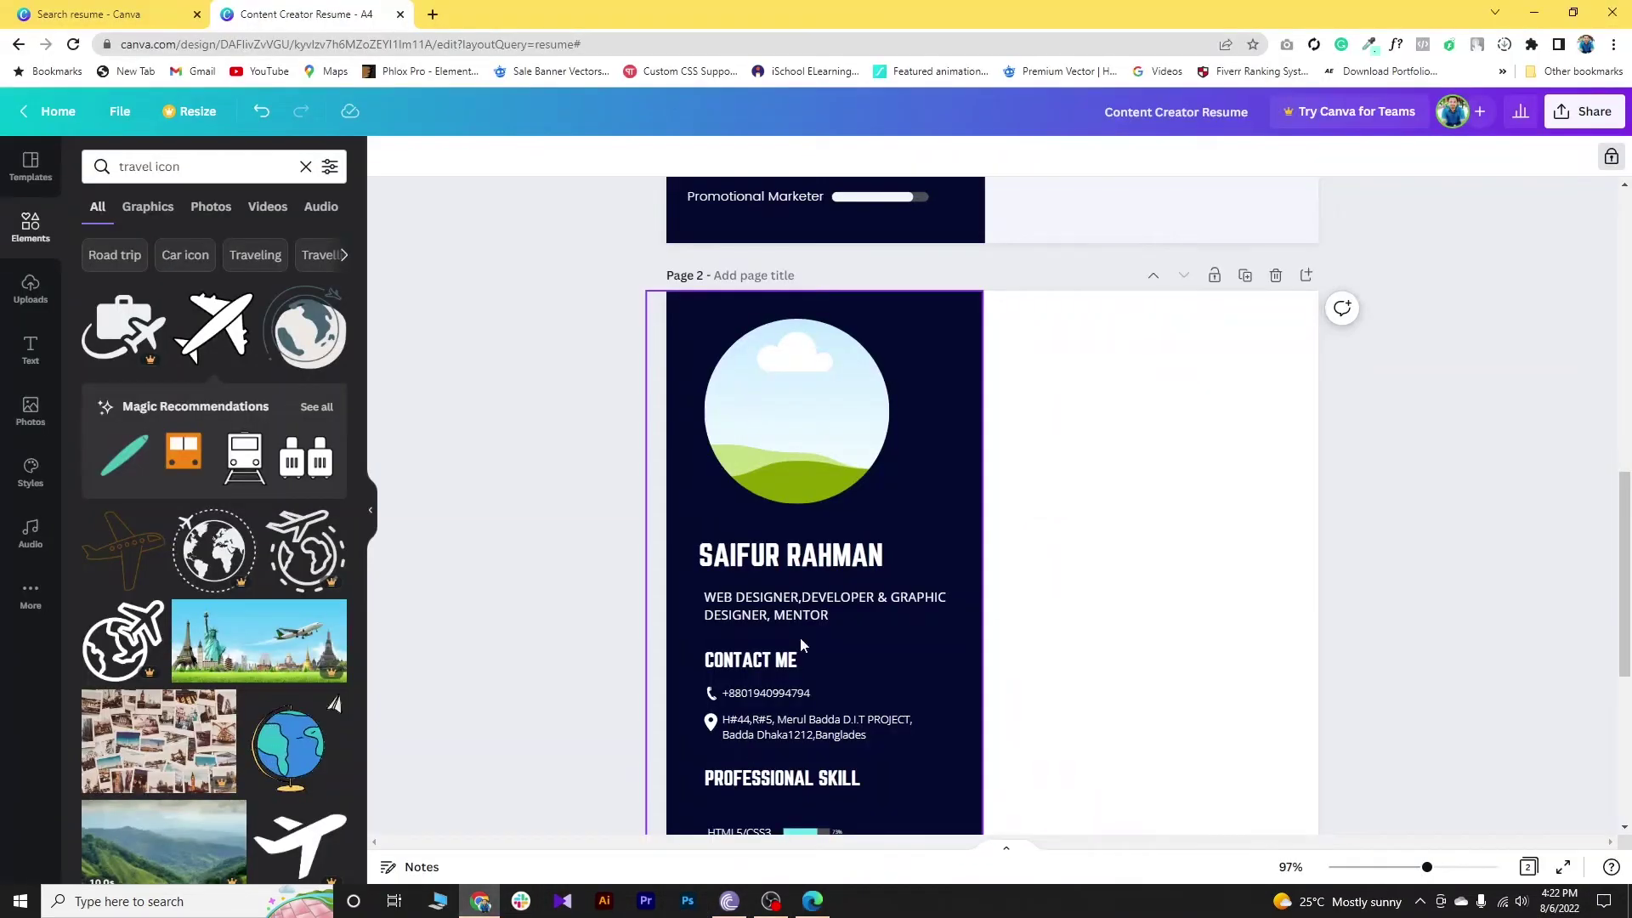
Step: Duplicate the CONTACT ME heading, colour the copy black and place it at the top of page 2's white column
scroll(731, 483, down, 3)
click(751, 405)
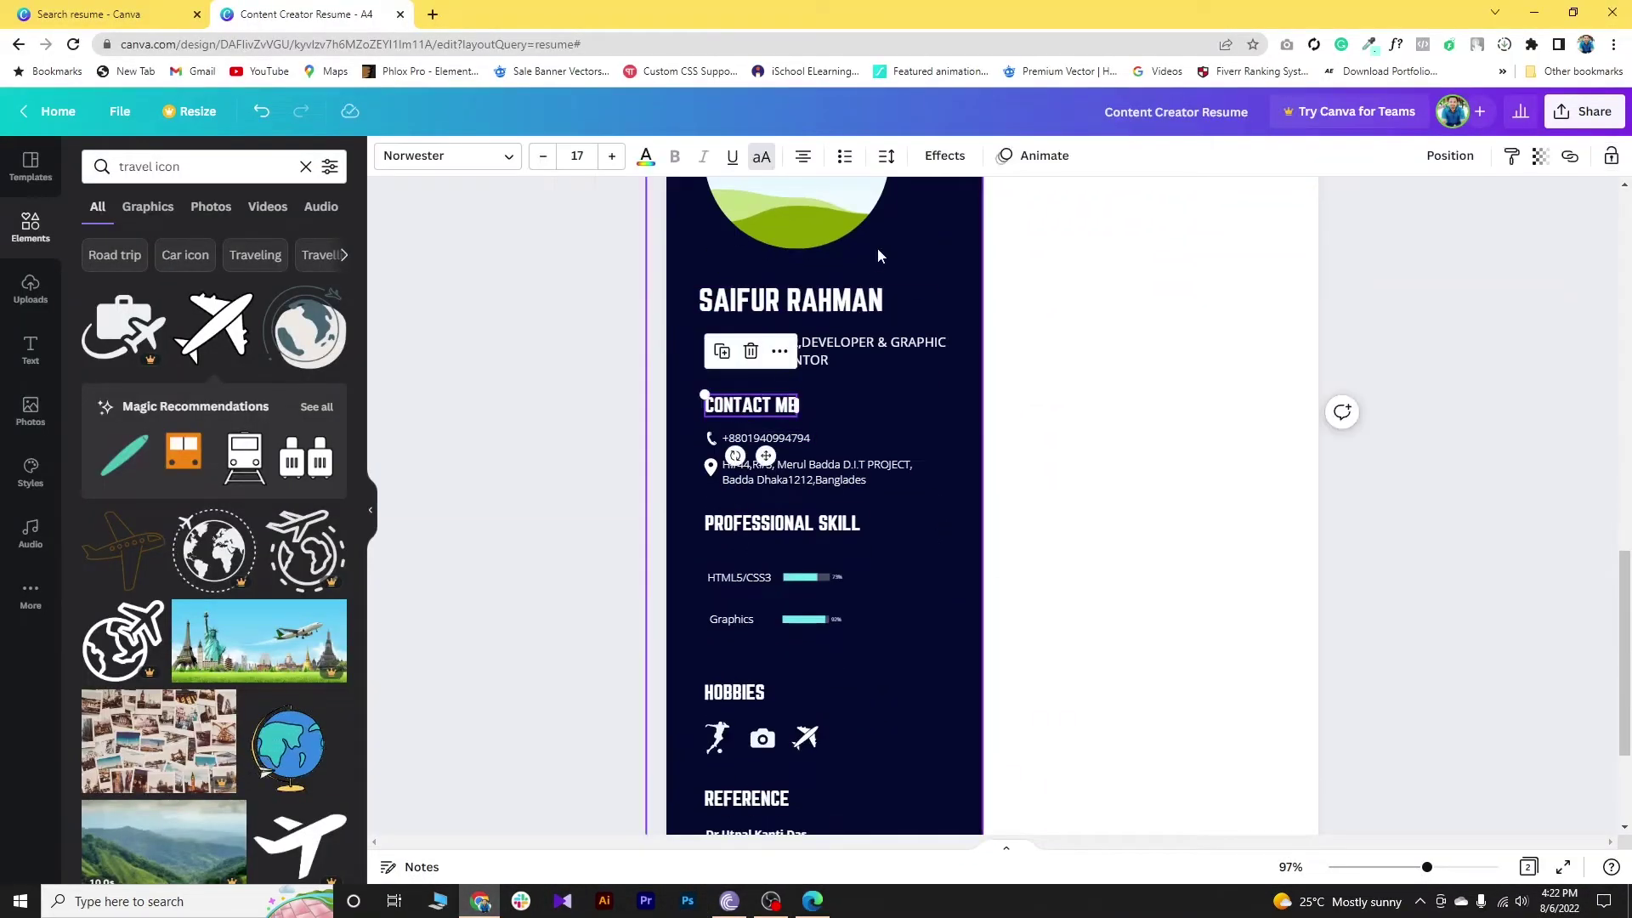
click(721, 351)
drag(784, 418, 894, 405)
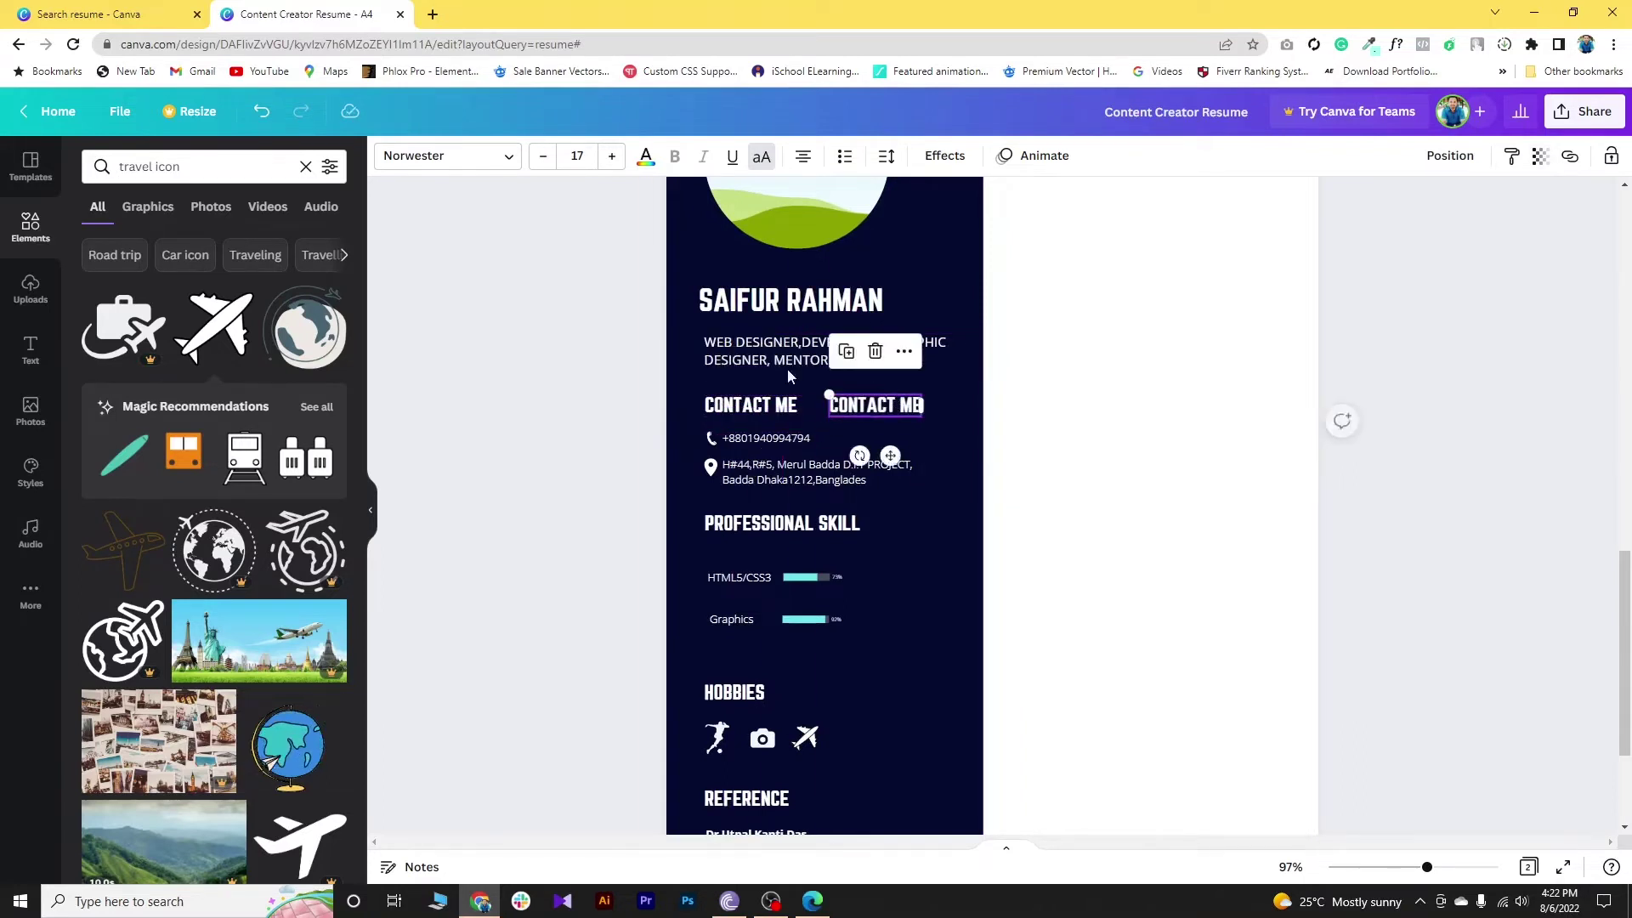
click(648, 157)
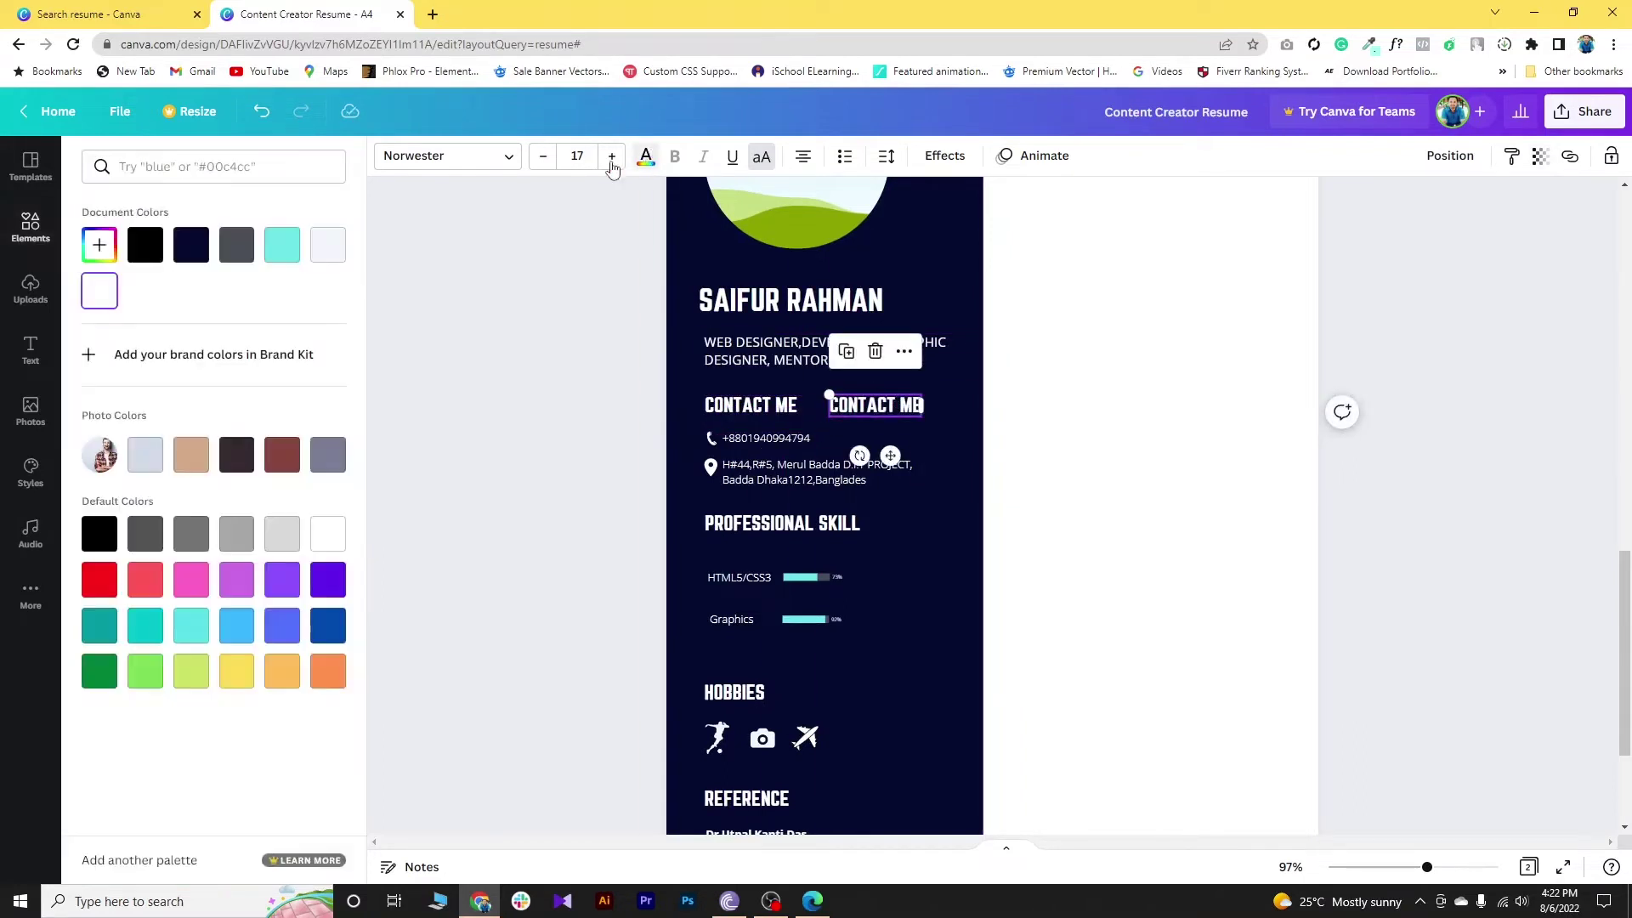
click(145, 245)
drag(874, 413, 1085, 222)
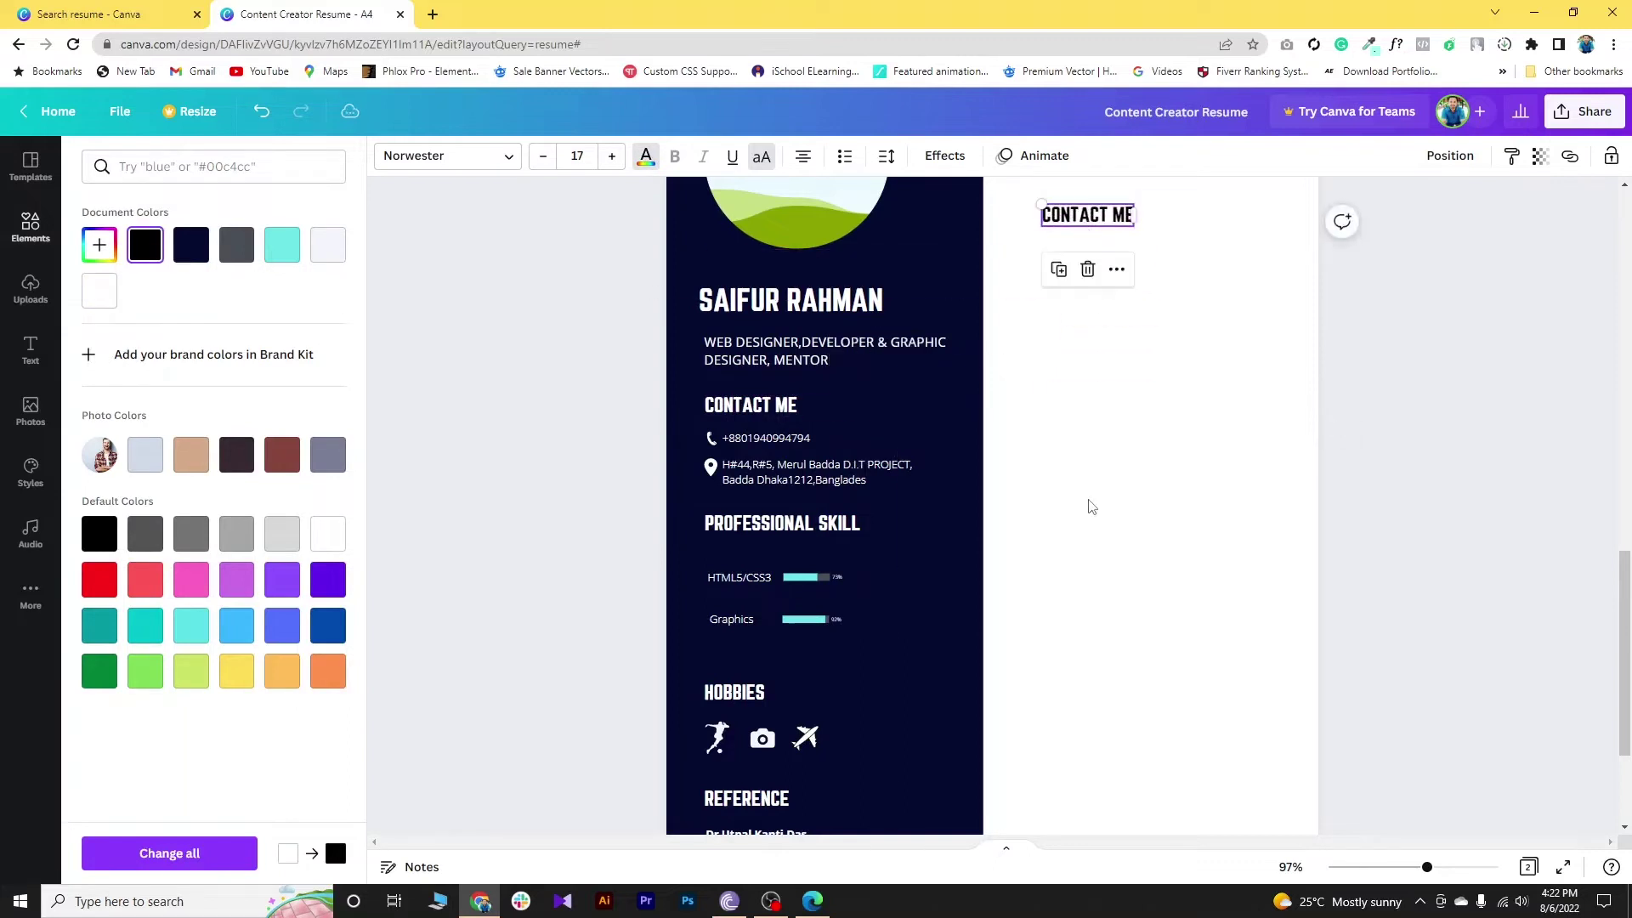
scroll(1069, 366, up, 2)
drag(1089, 389, 1038, 262)
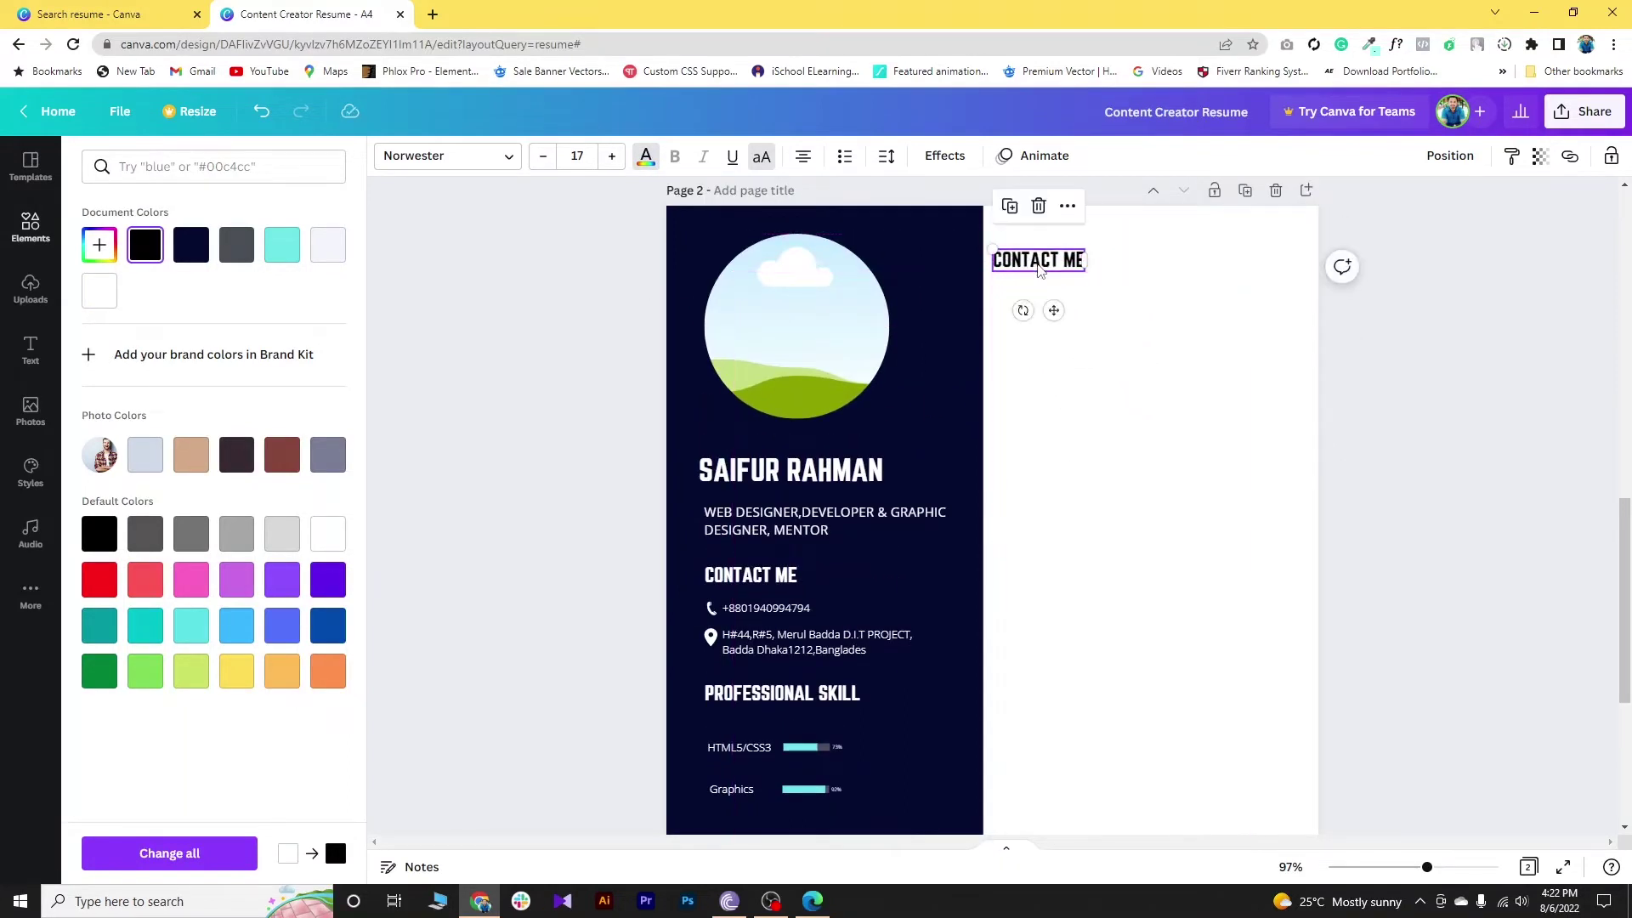
Step: Replace the black heading's text with the copied PROFESSIONAL SUMMARY text and shift it fully into the white column
double_click(1039, 262)
key(ctrl+a)
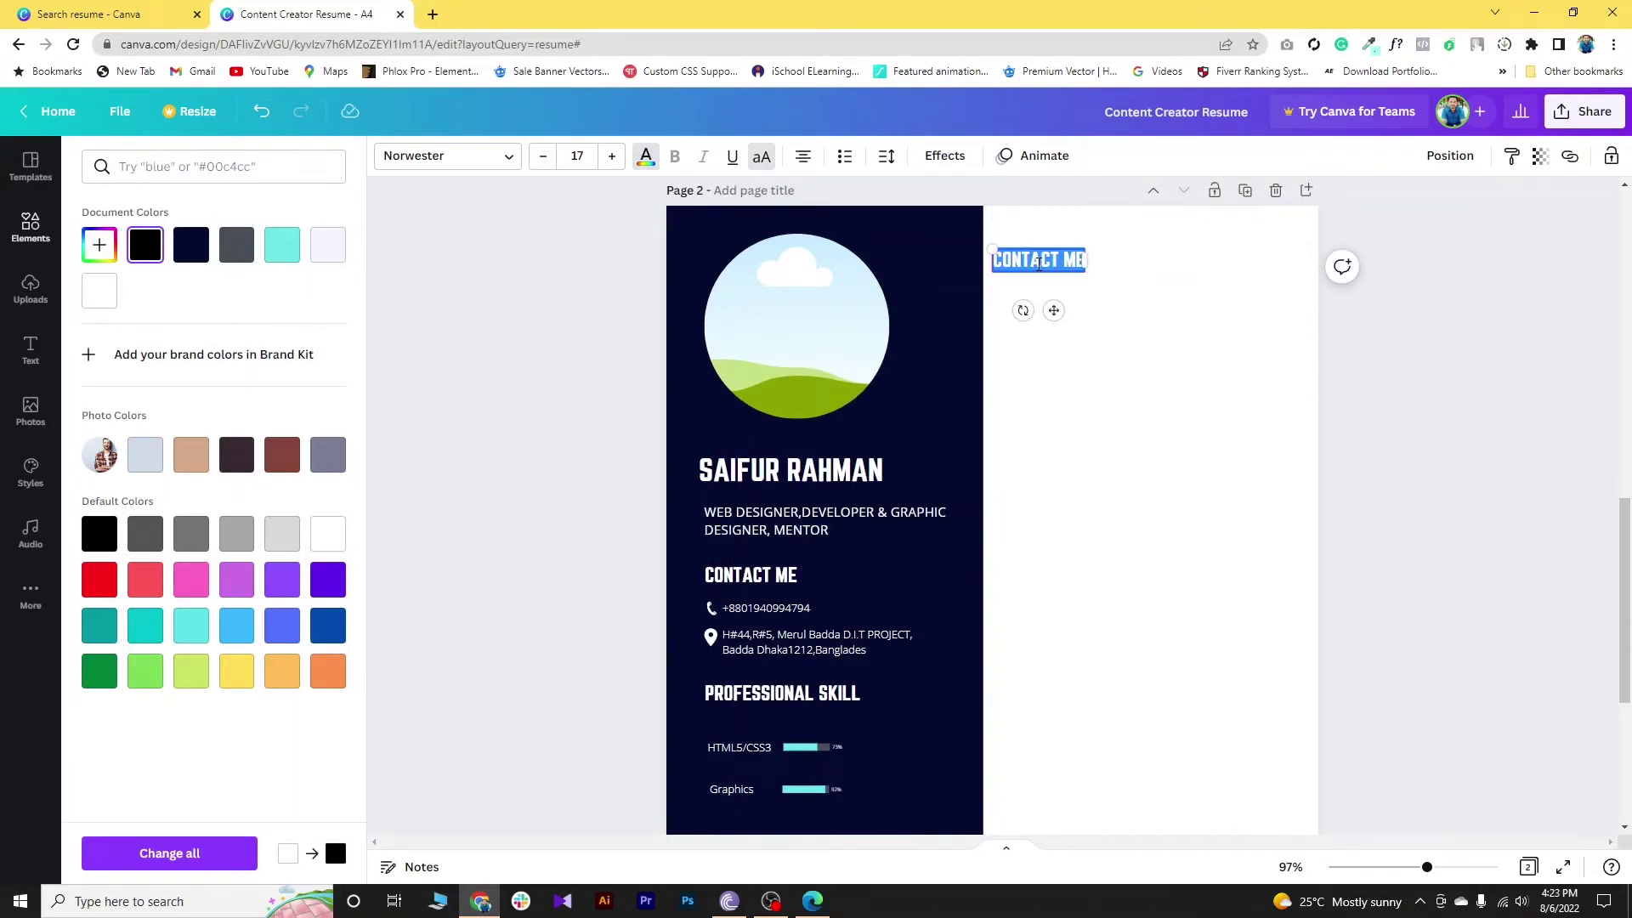
key(ctrl+v)
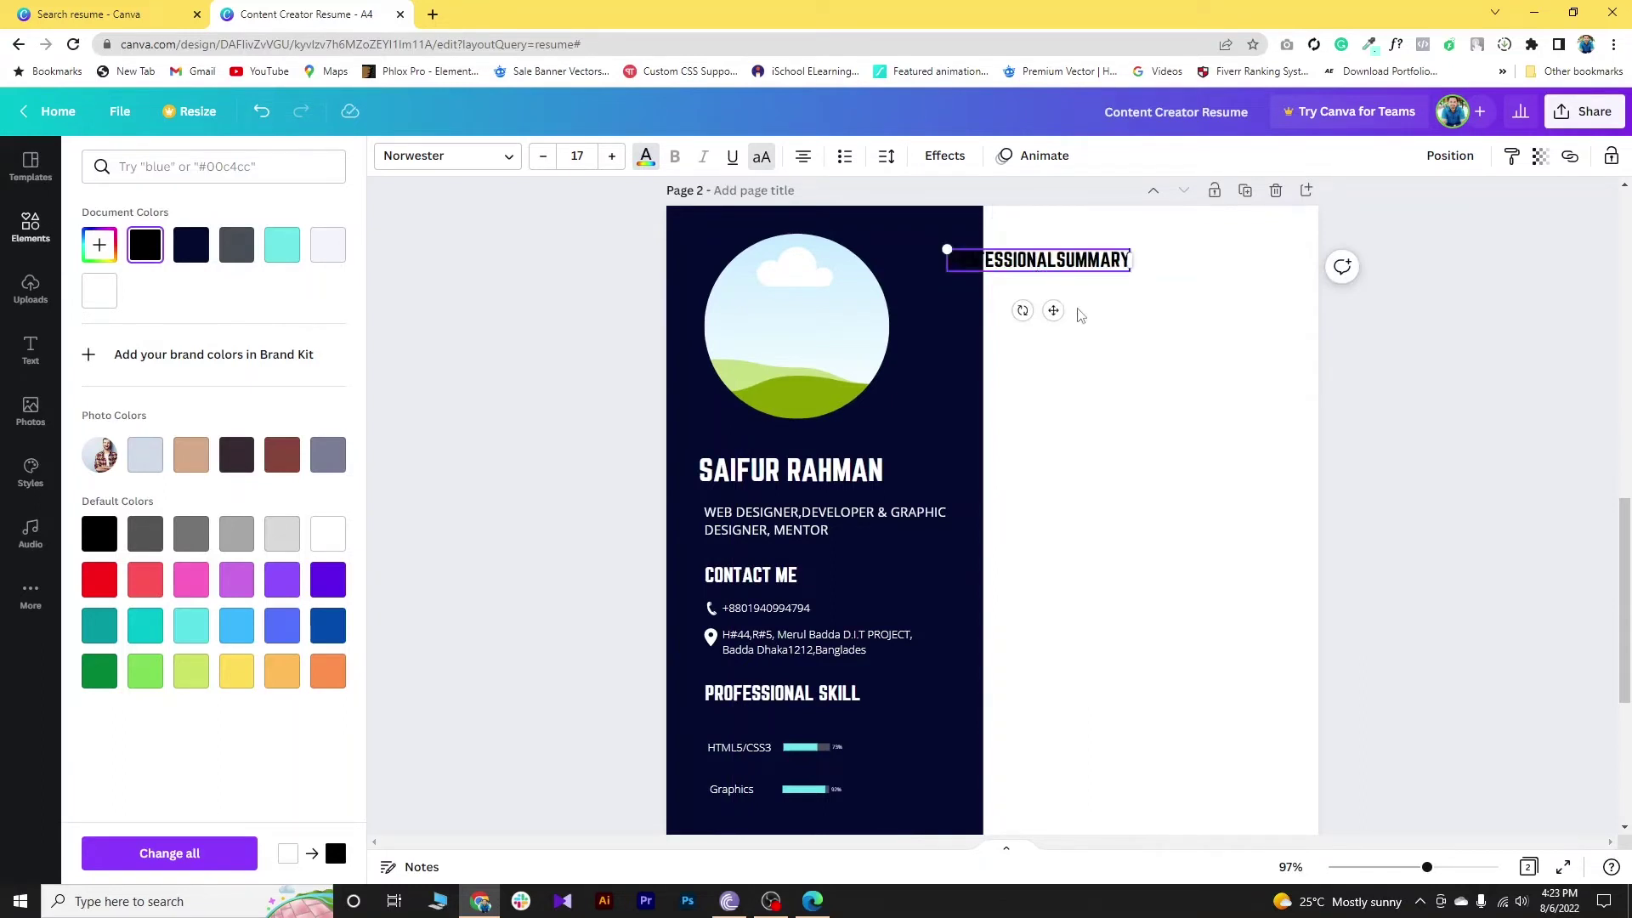
drag(1053, 310, 1109, 311)
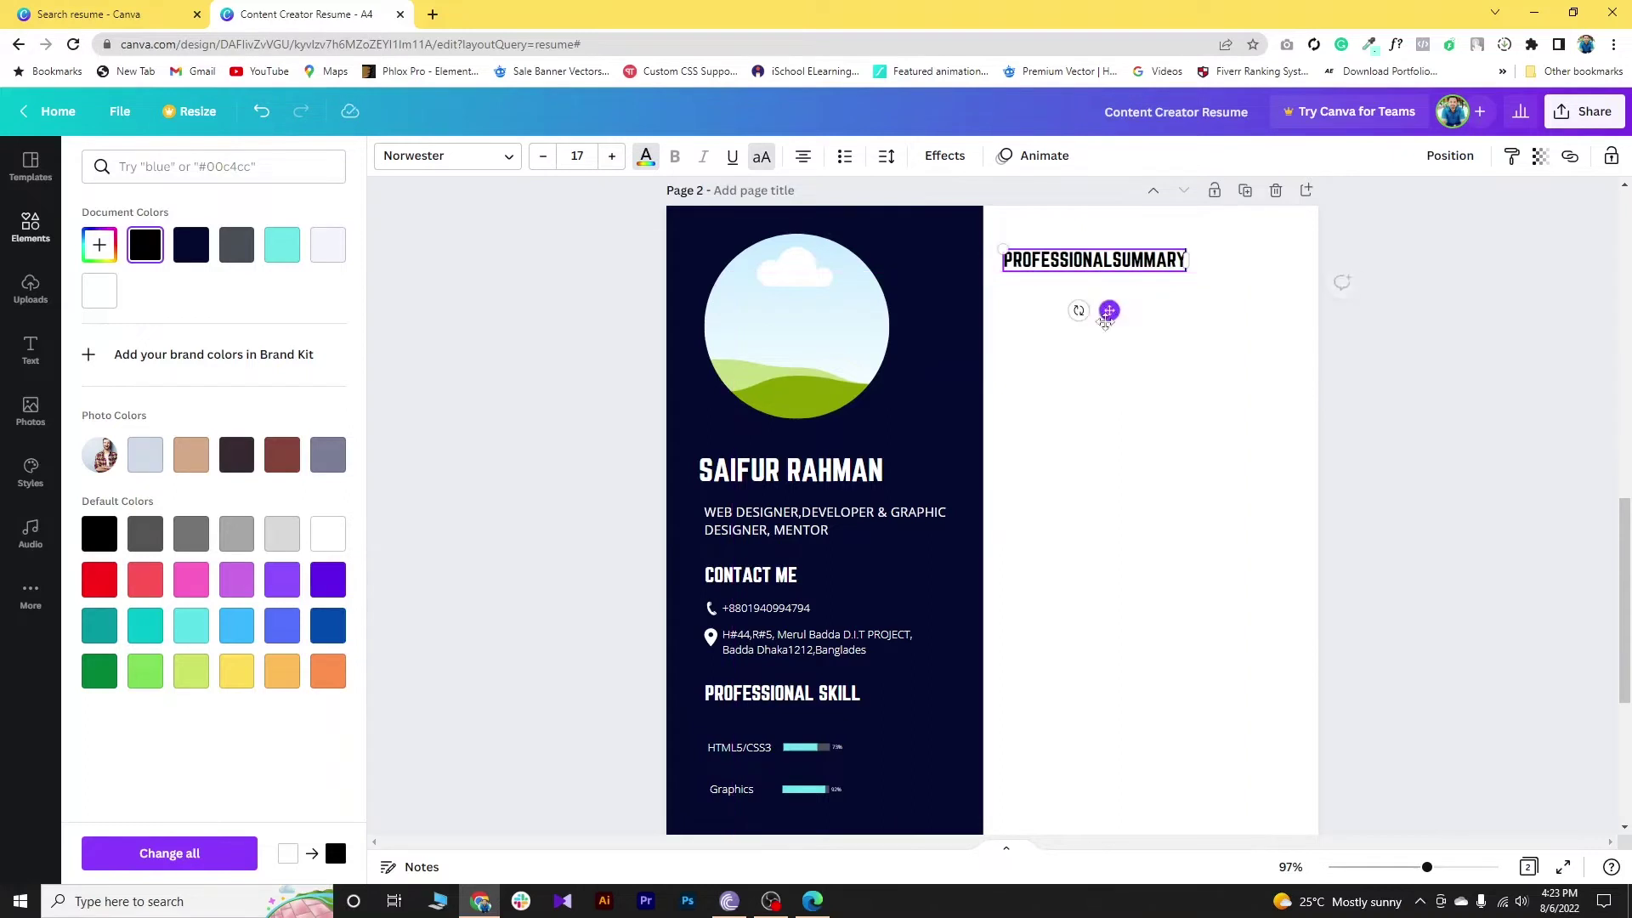
click(1105, 336)
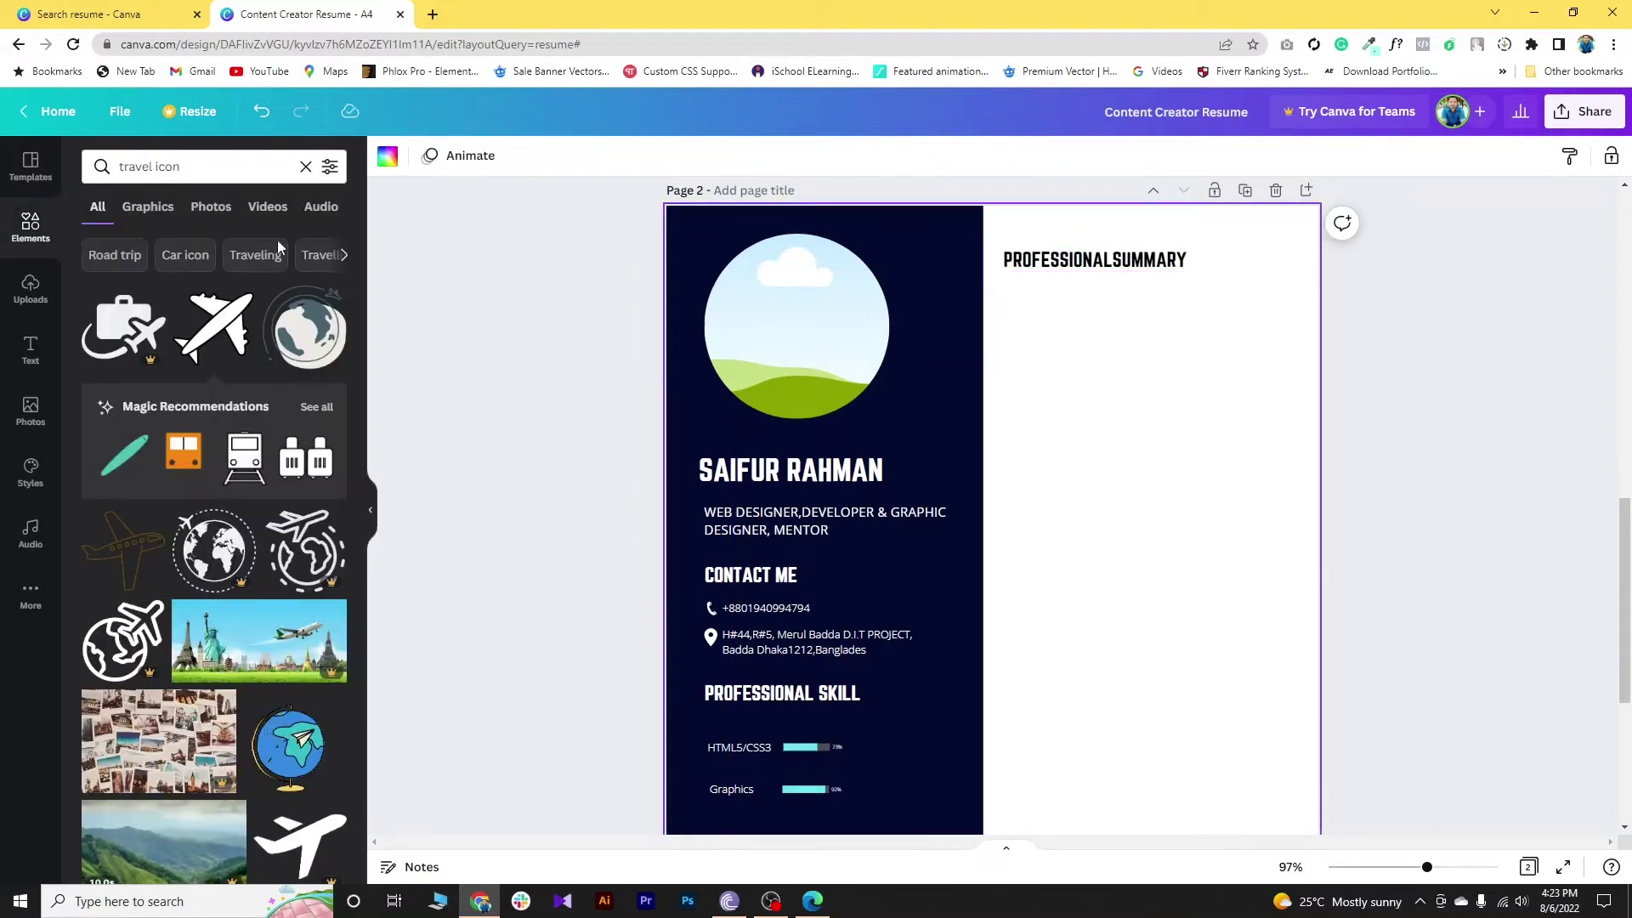
Step: Add a plain line directly under the professional summary heading and lengthen it to span the white column
click(306, 167)
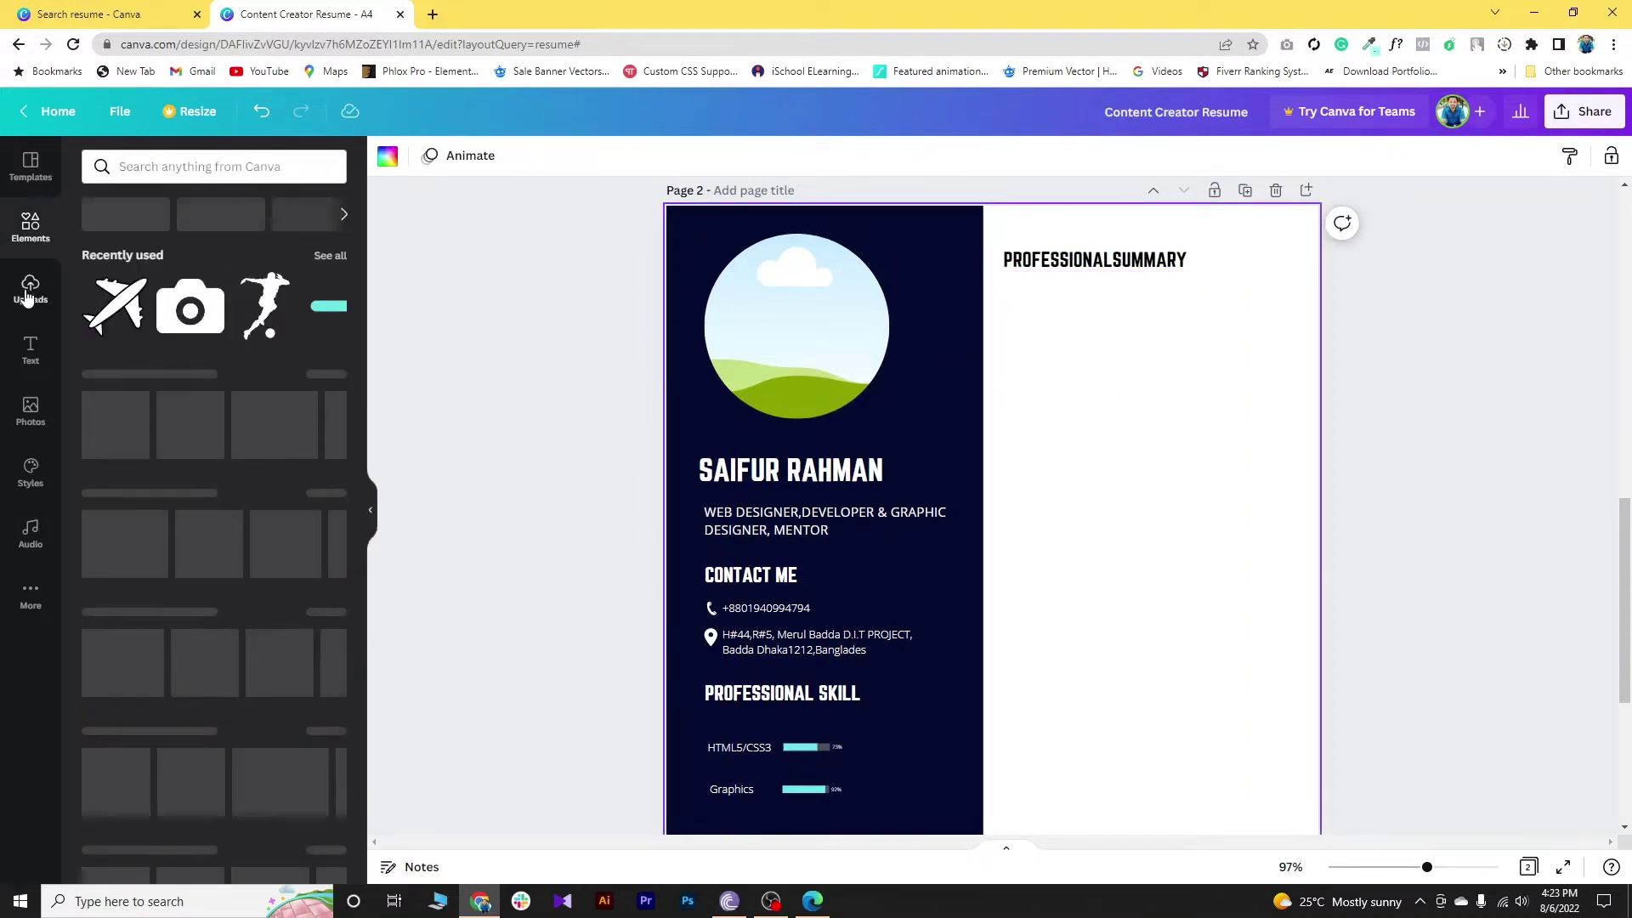
click(28, 293)
click(31, 226)
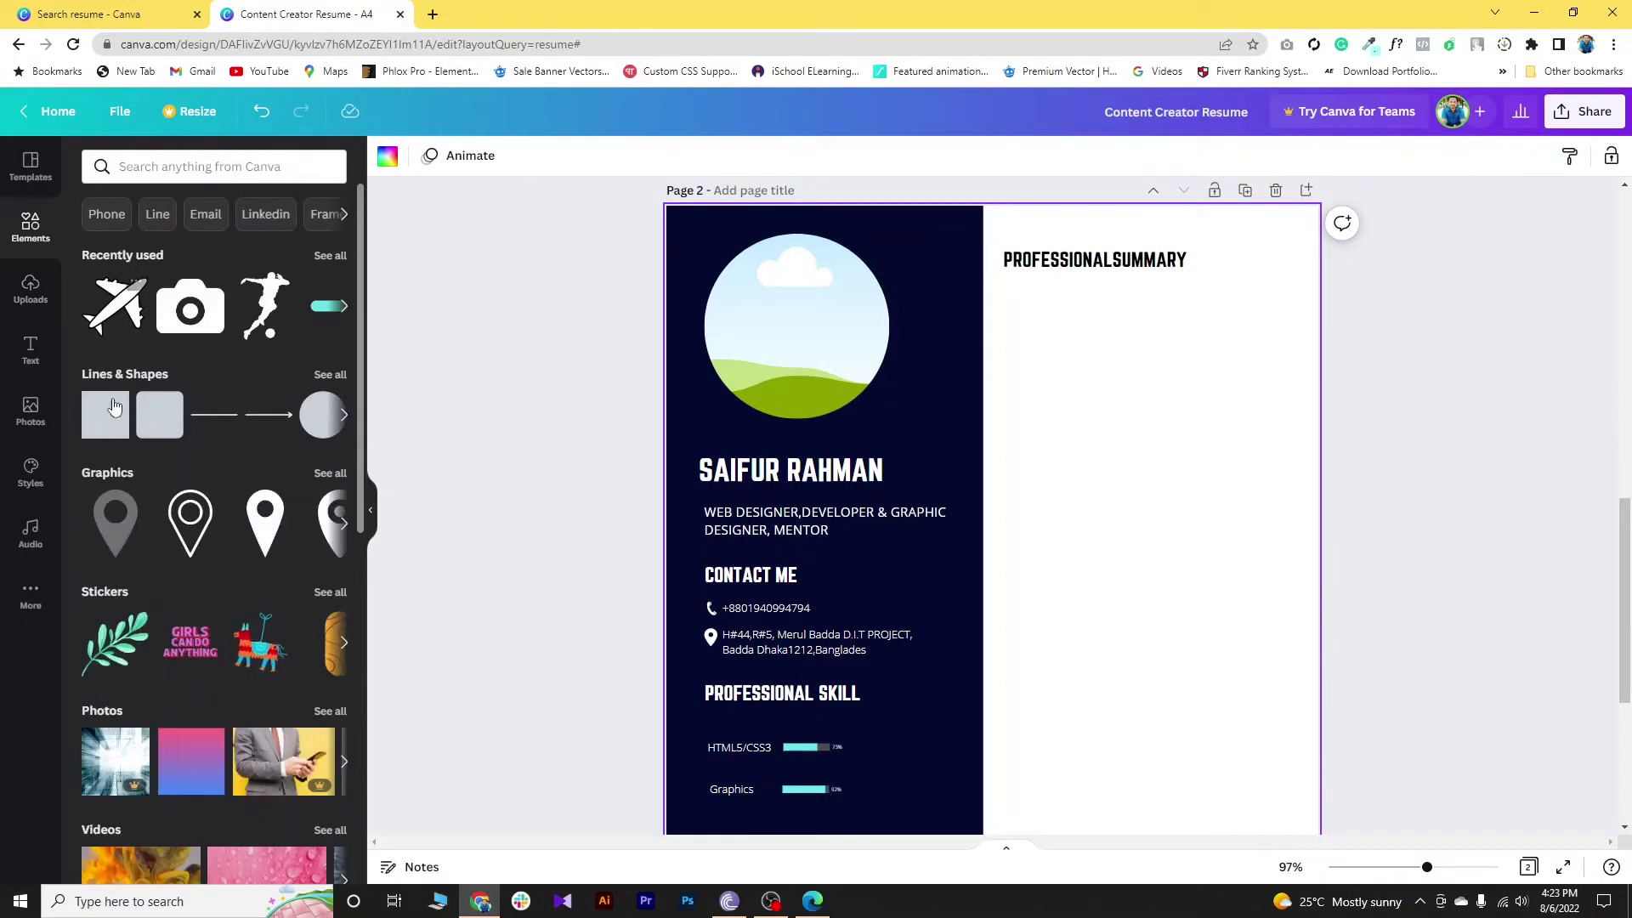
click(204, 421)
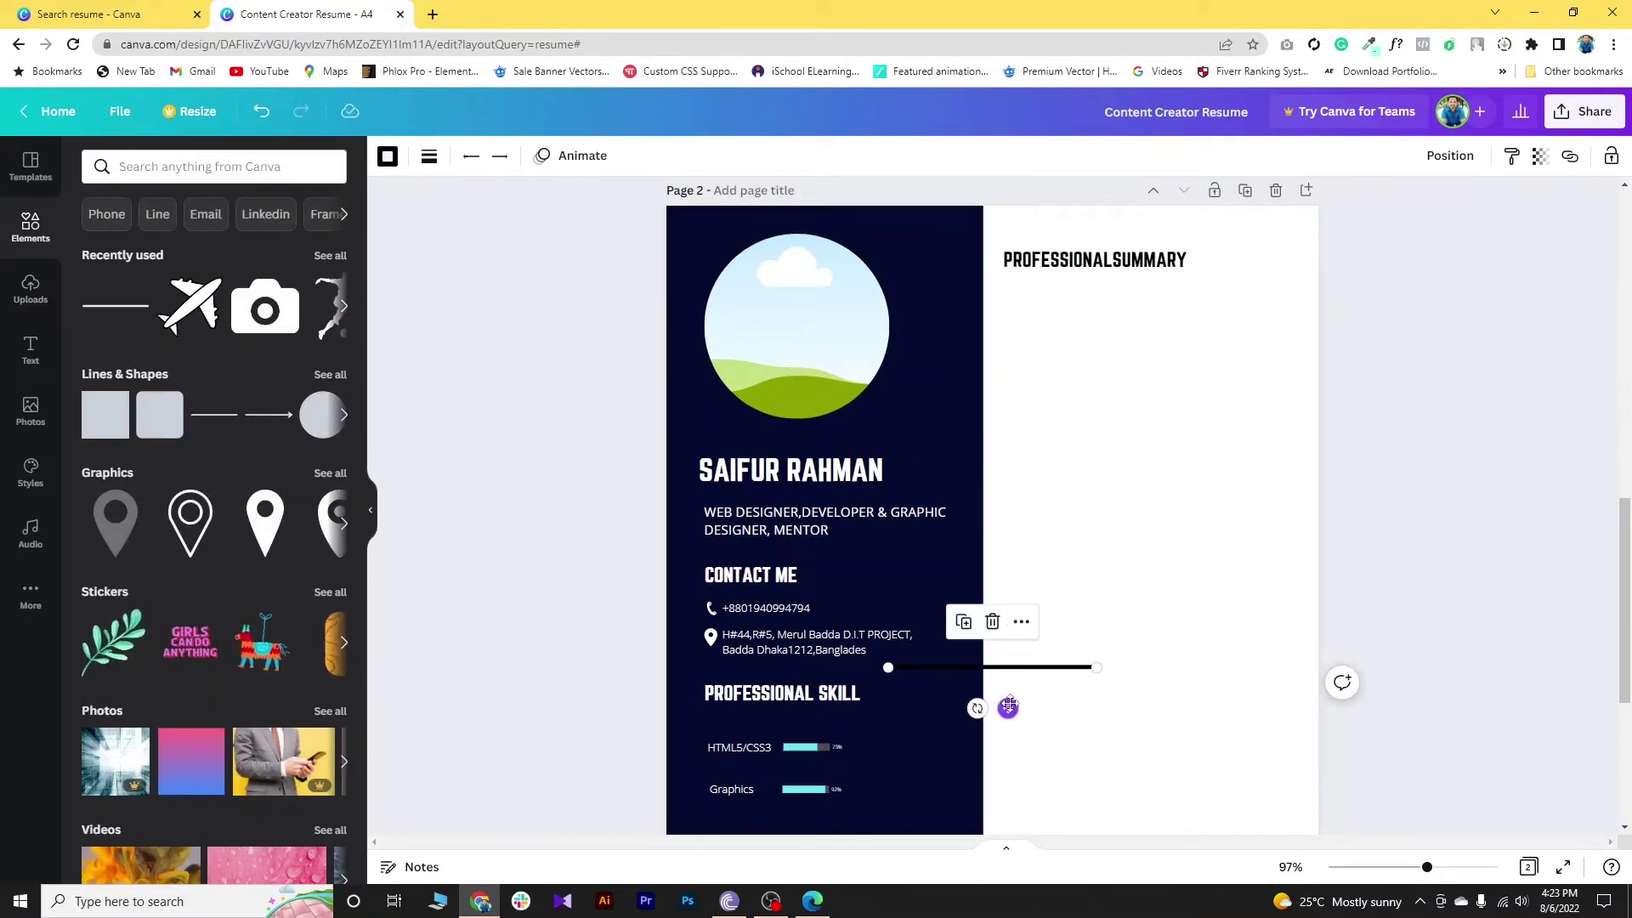
drag(1008, 706, 1129, 315)
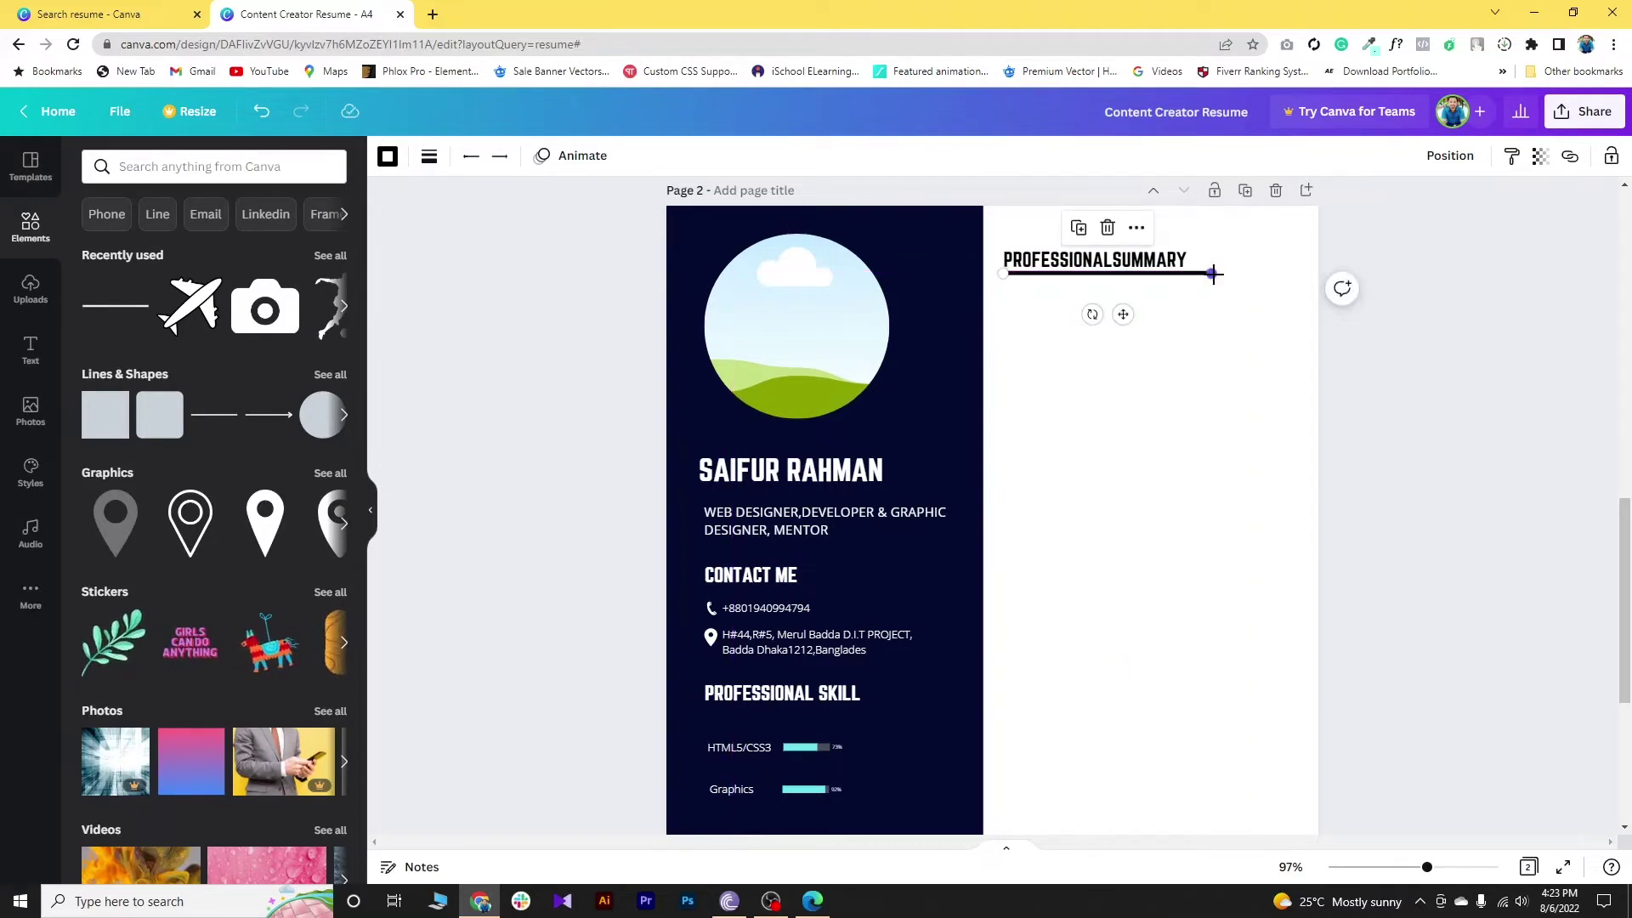
drag(1213, 274, 1297, 274)
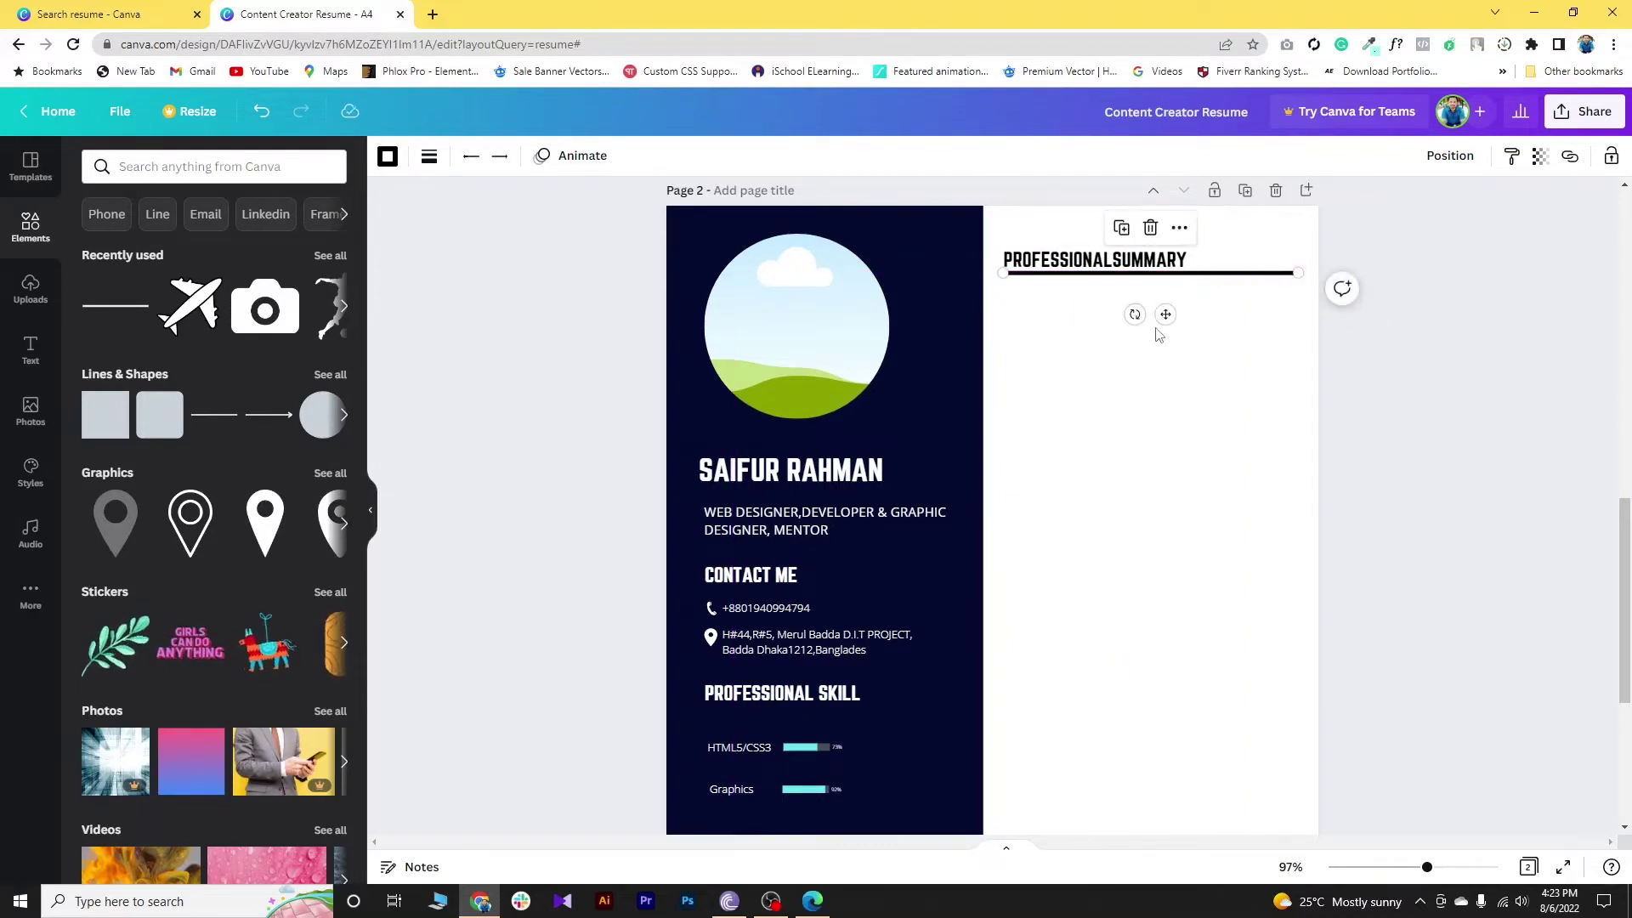
drag(1165, 314, 1162, 324)
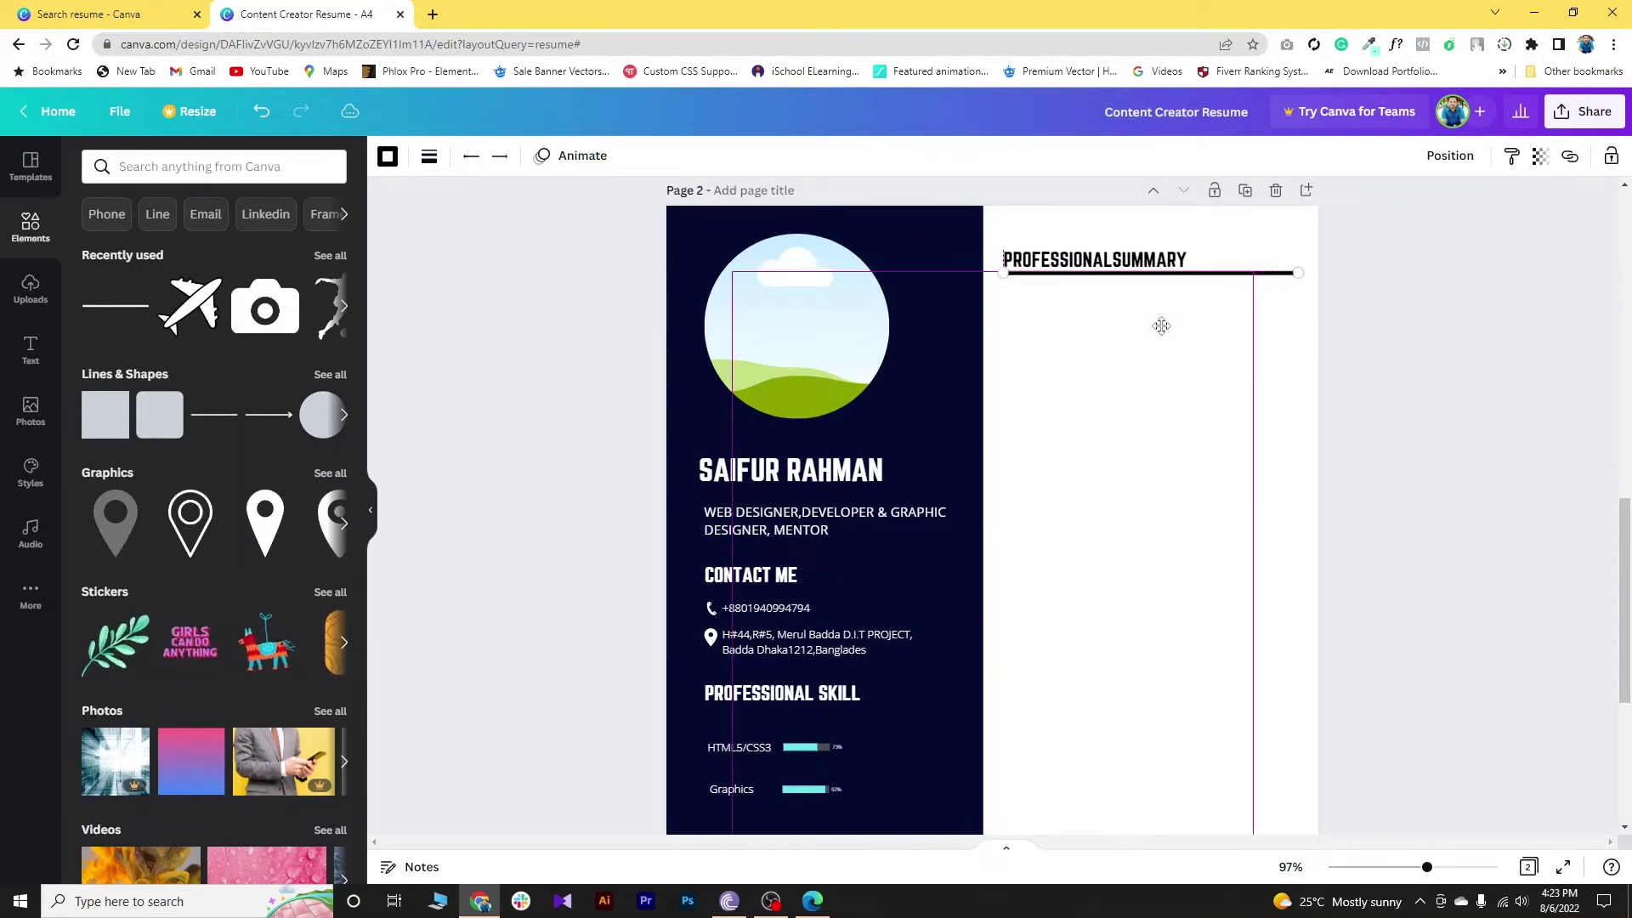
click(1131, 416)
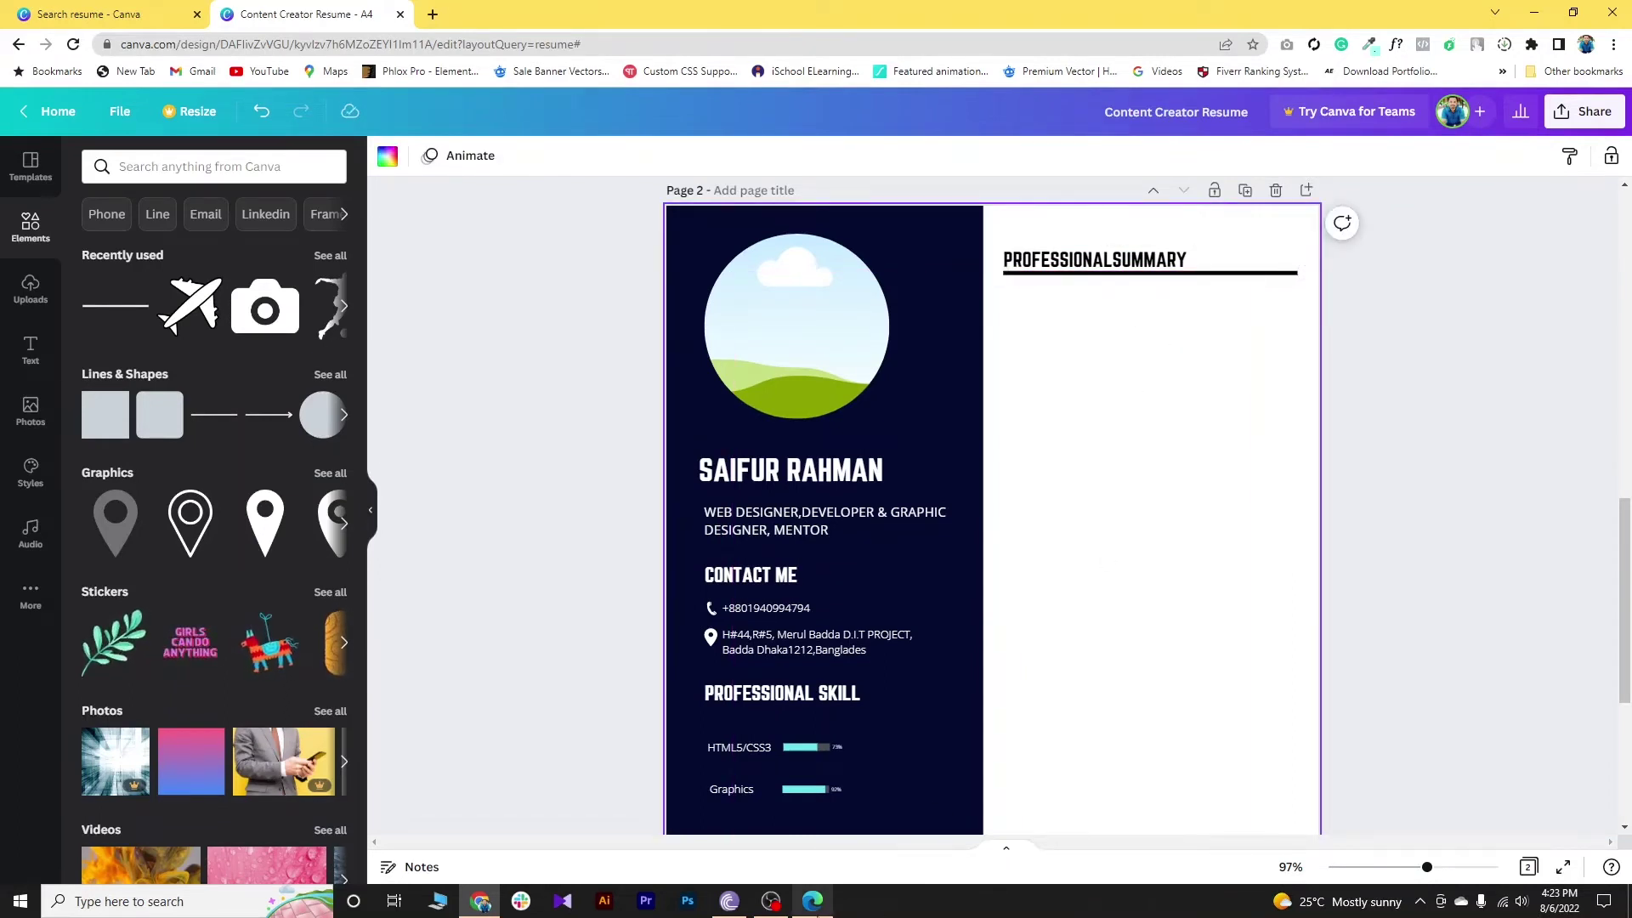
Step: Copy the professional summary paragraph from the CV in Edge and return to Canva
mouse_move(814, 904)
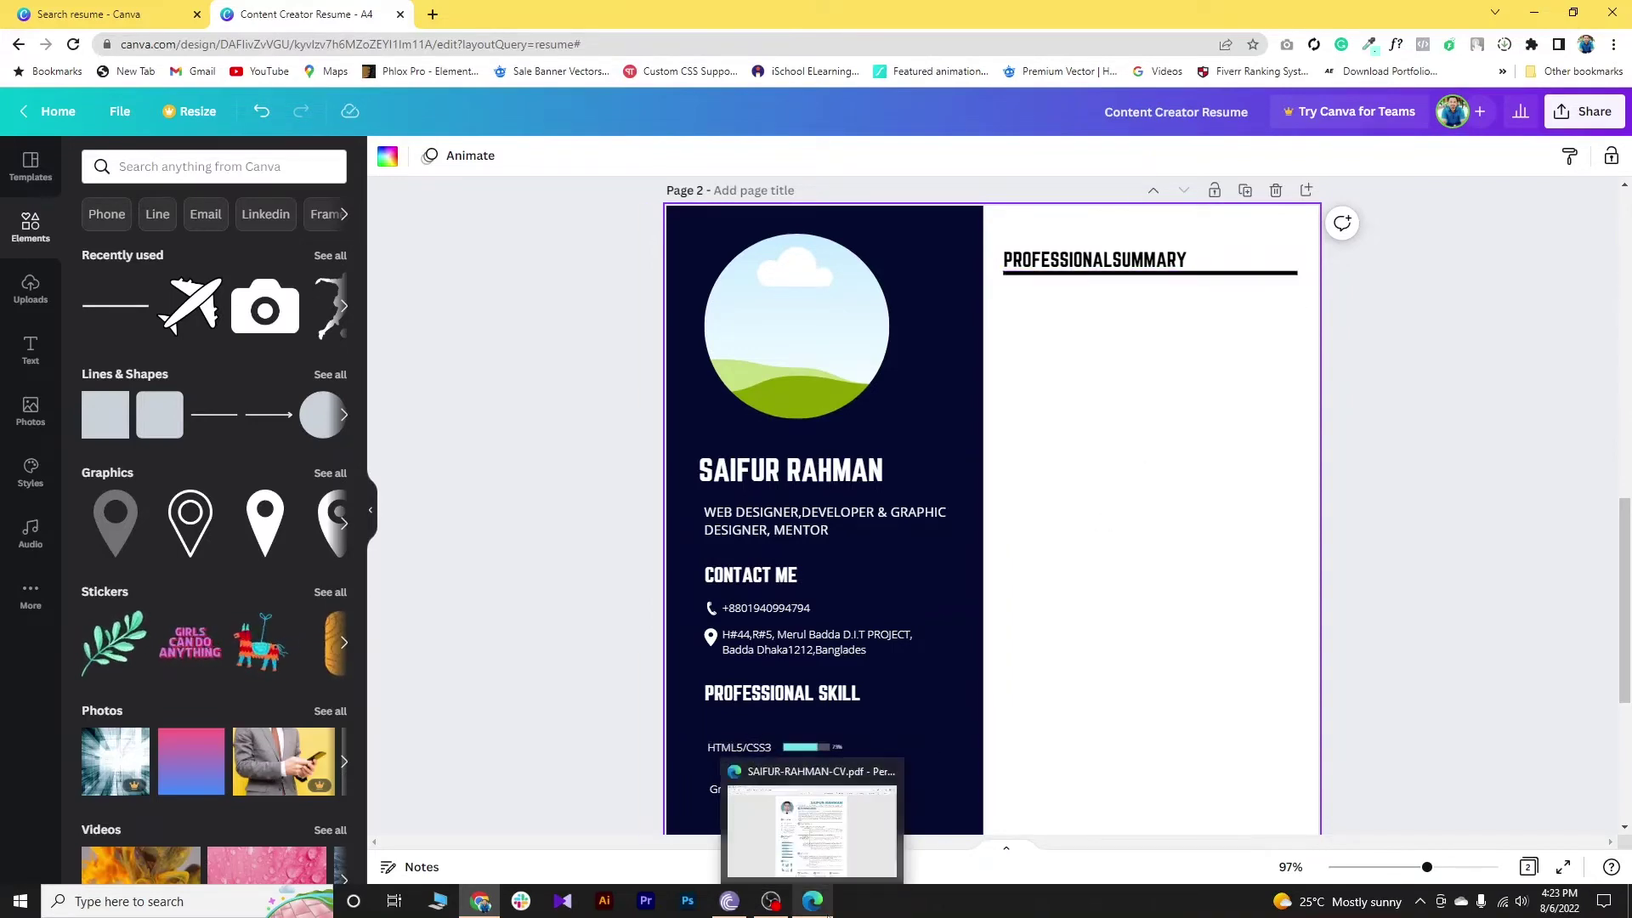
click(820, 905)
click(685, 253)
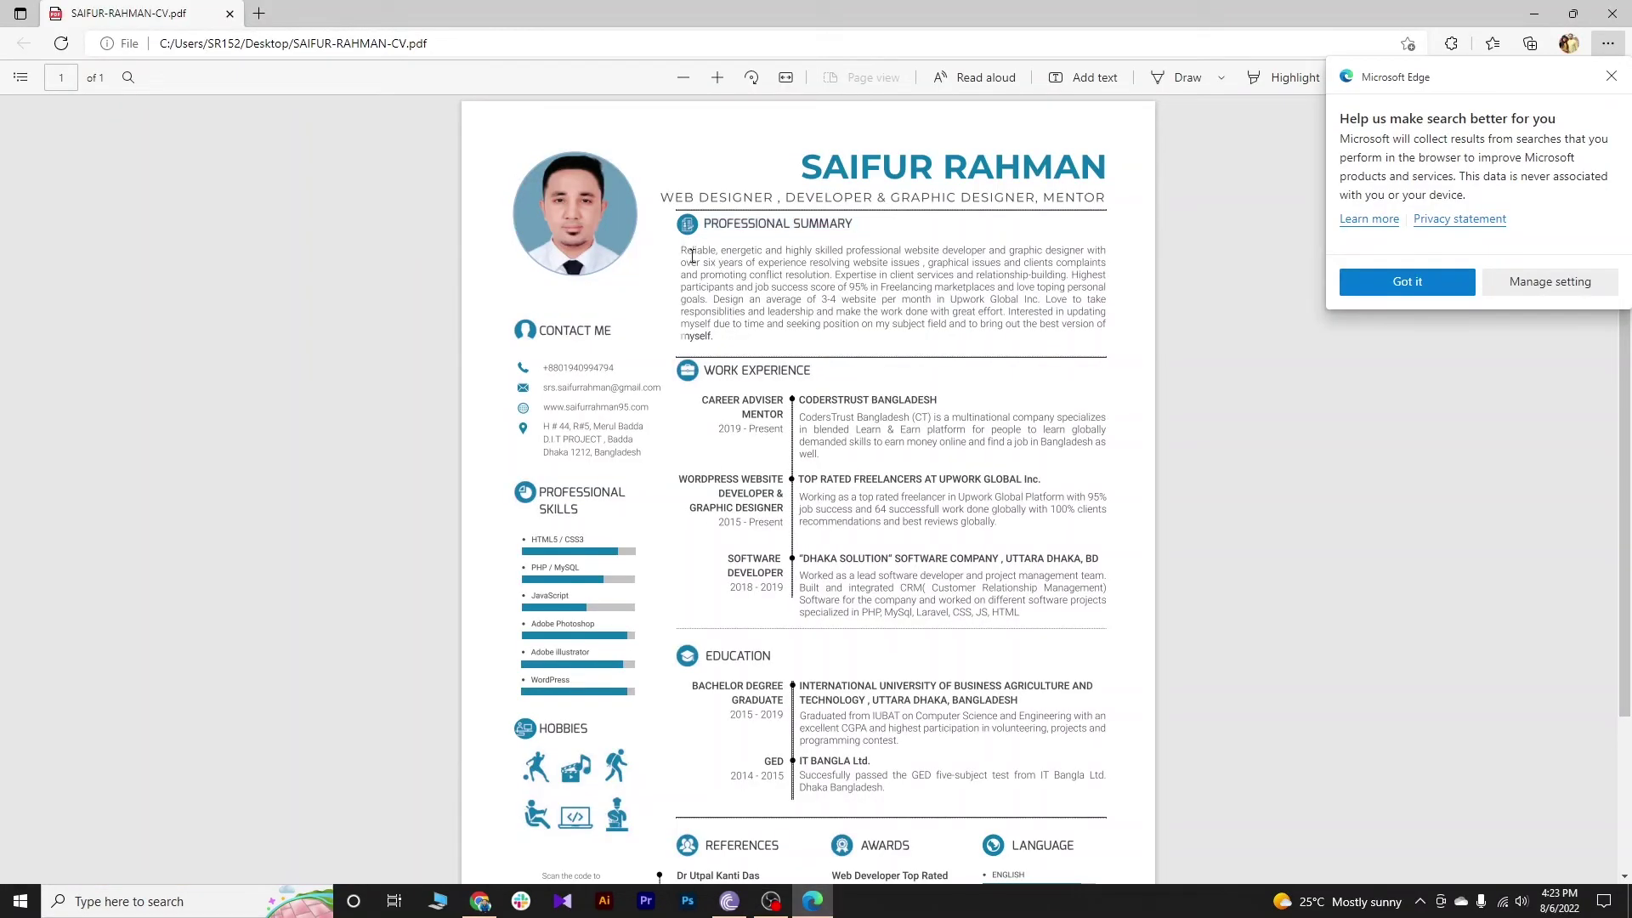
drag(692, 255, 743, 350)
right_click(733, 300)
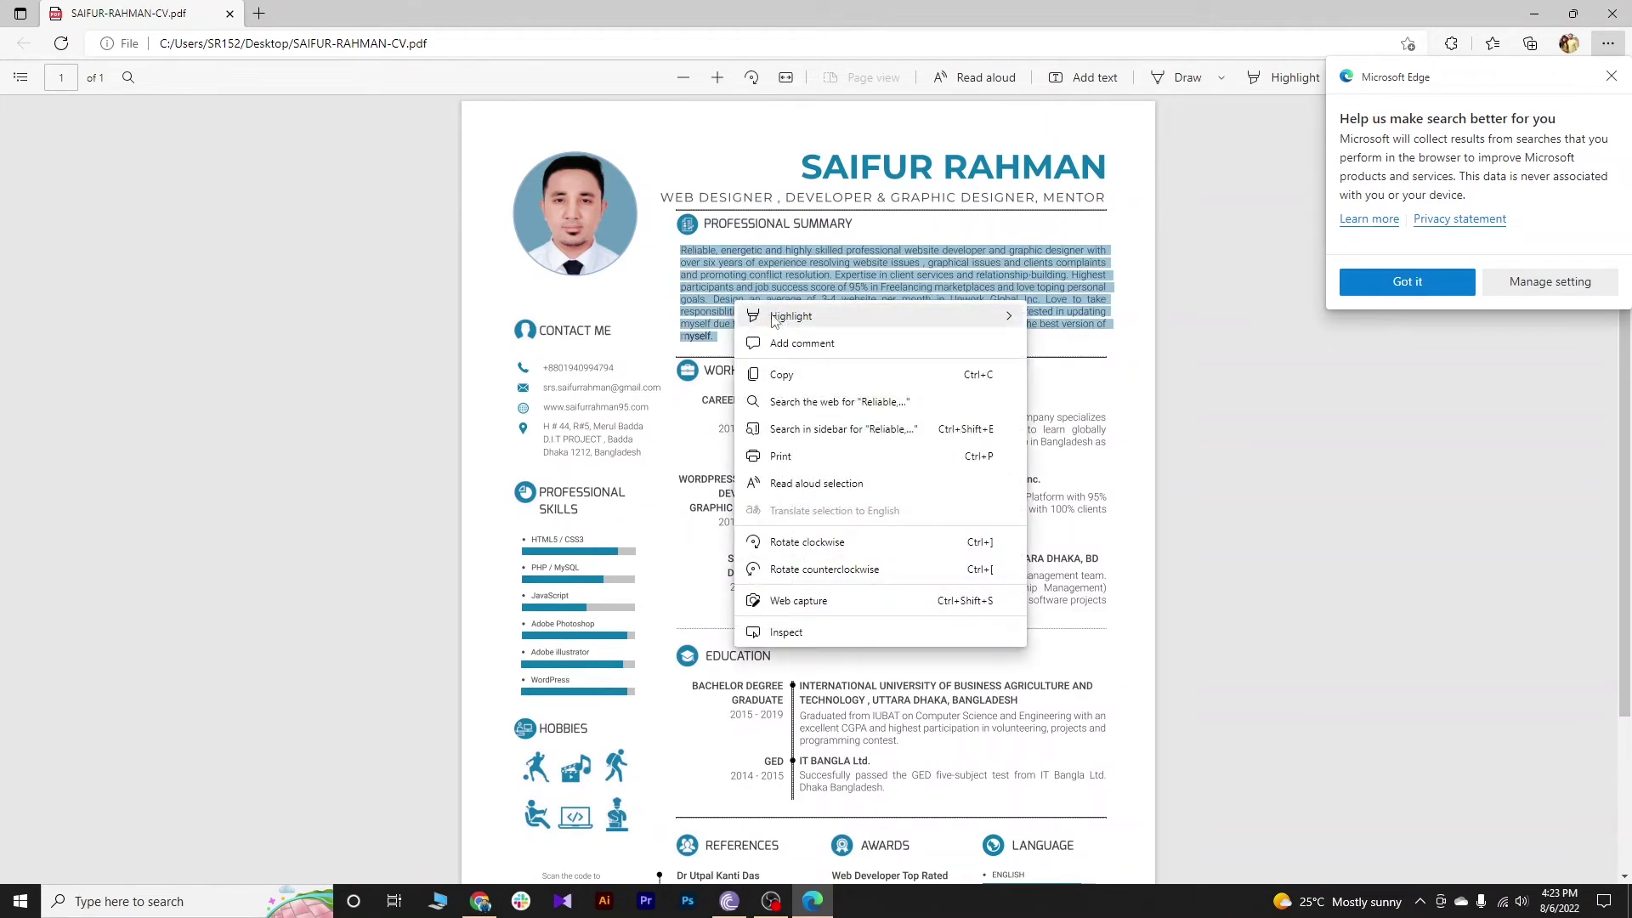
click(786, 373)
click(826, 910)
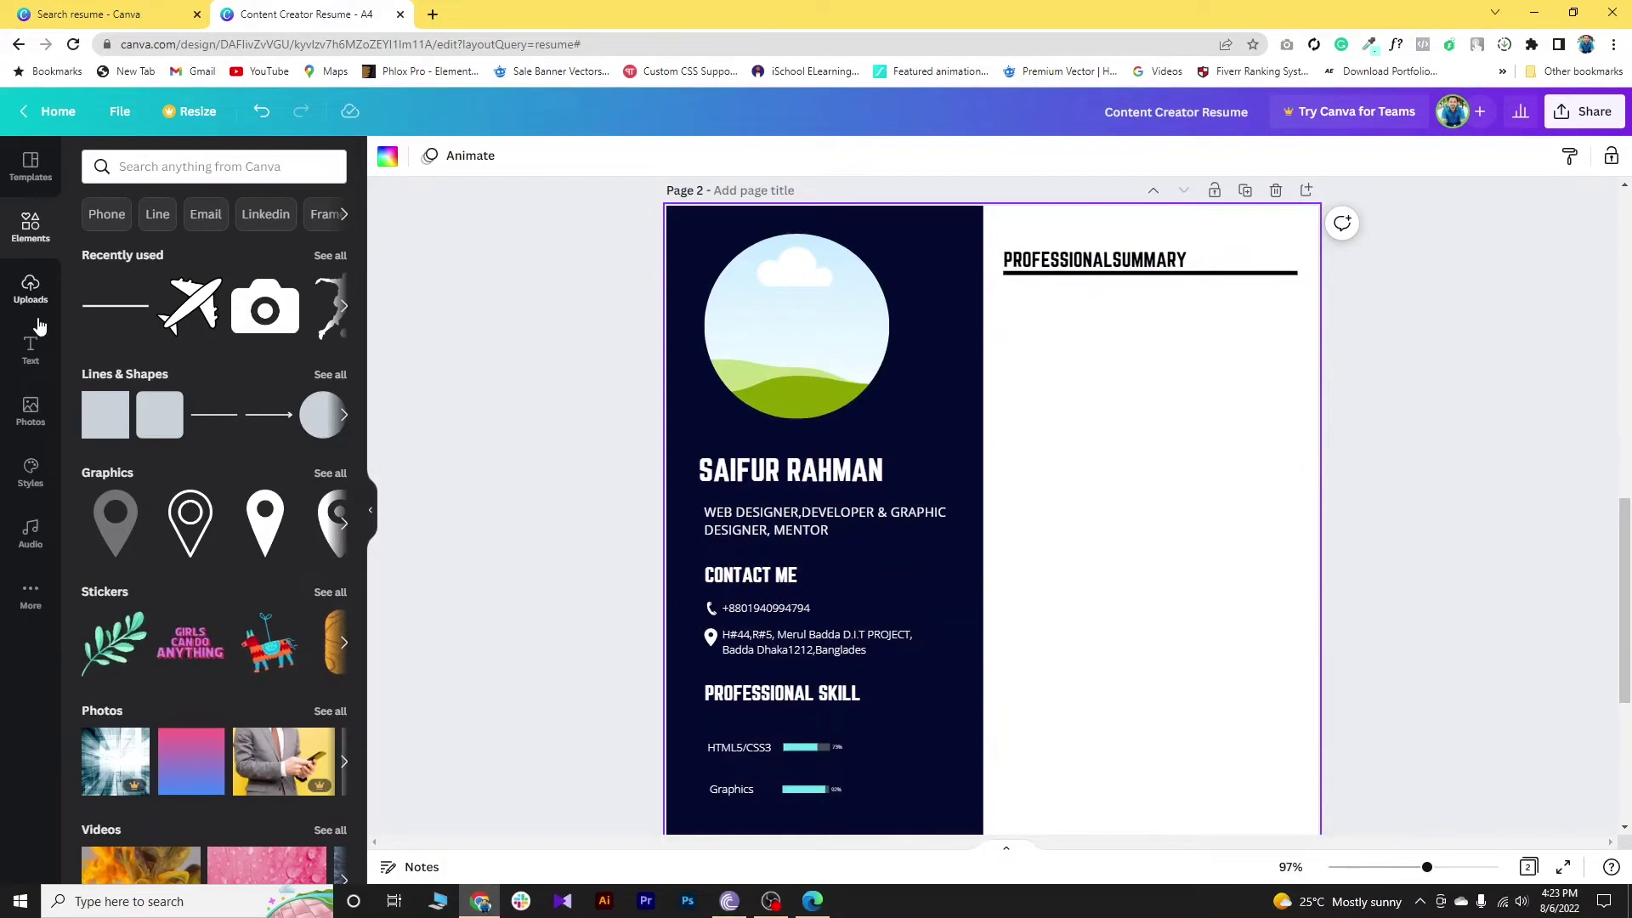
Step: Duplicate the sidebar's address text, place the copy below the heading line in the white column and colour it black
click(795, 642)
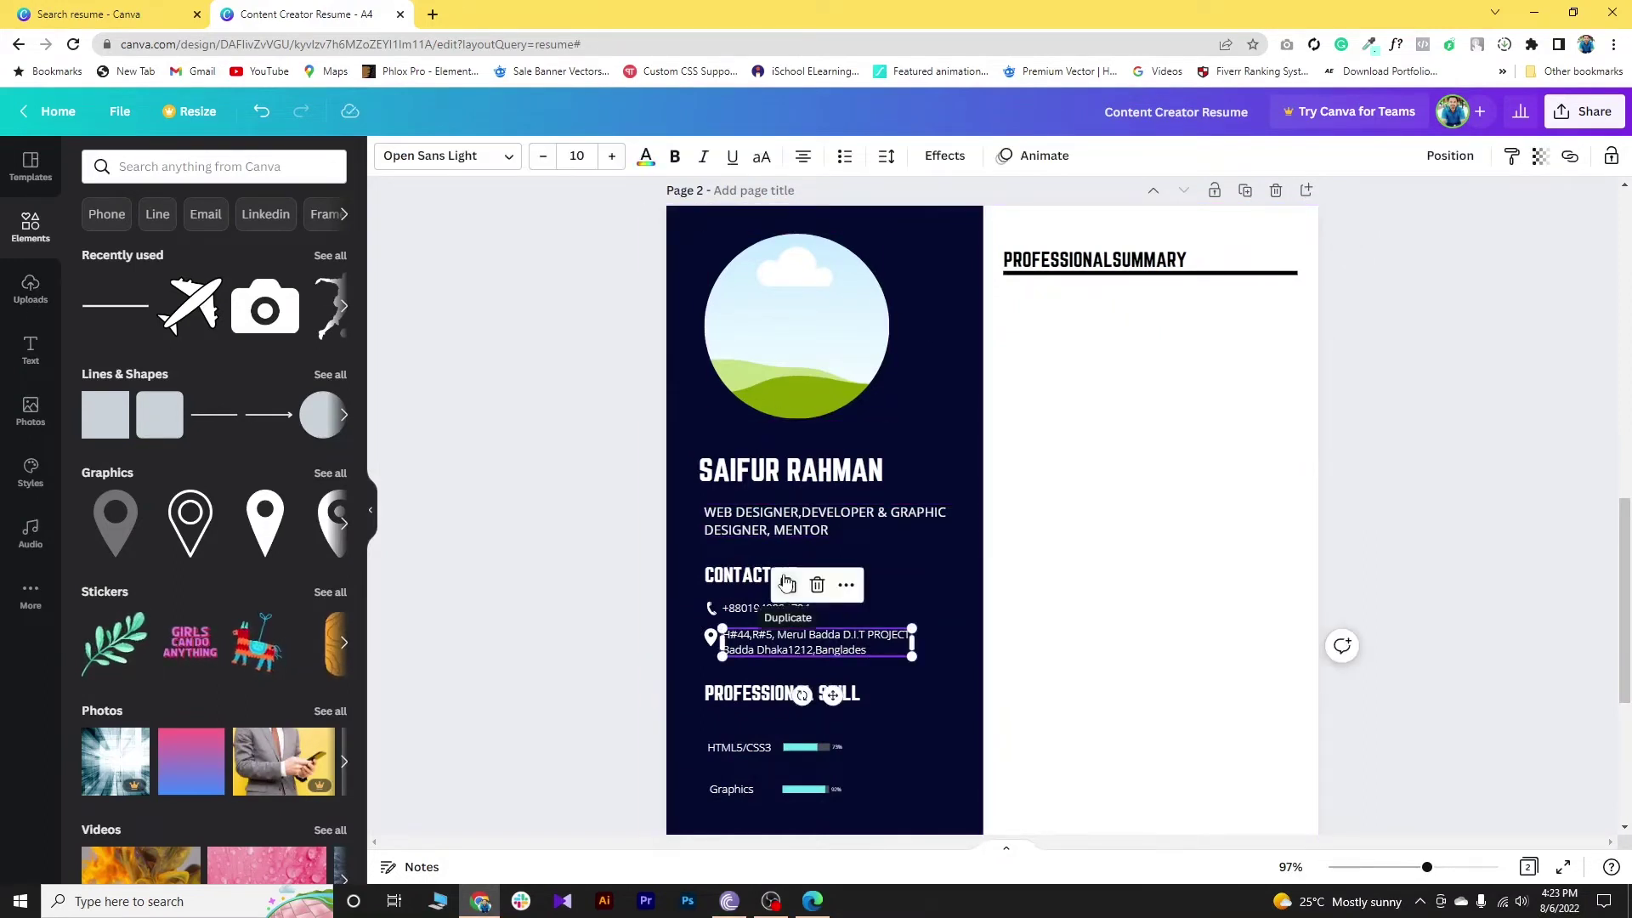
click(788, 585)
drag(807, 653, 1076, 314)
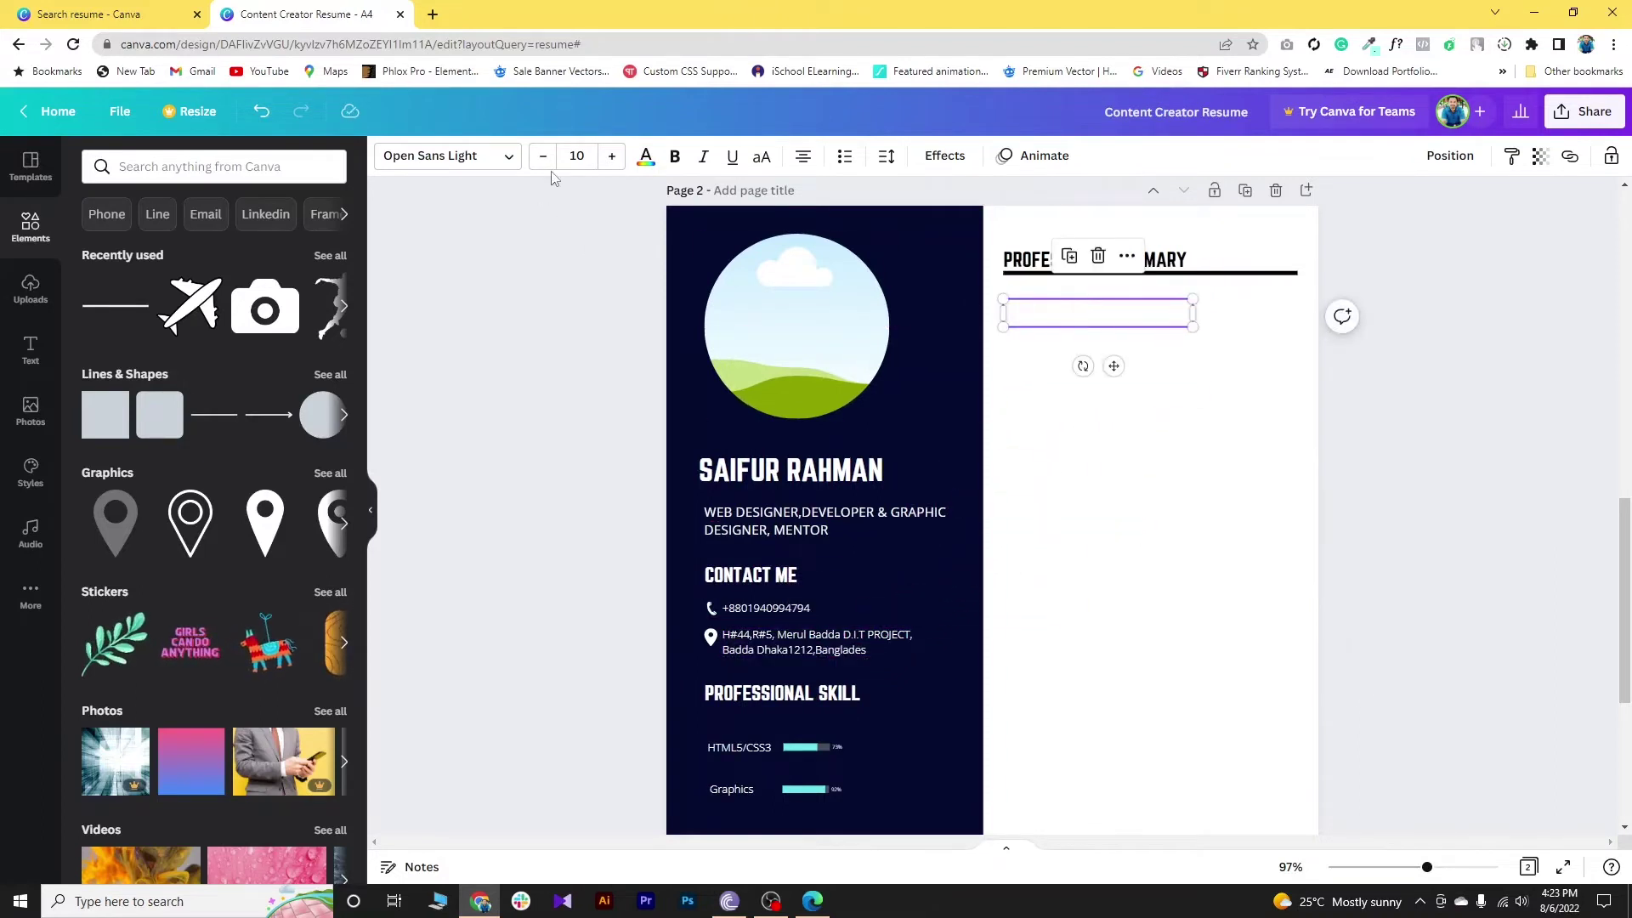
click(648, 161)
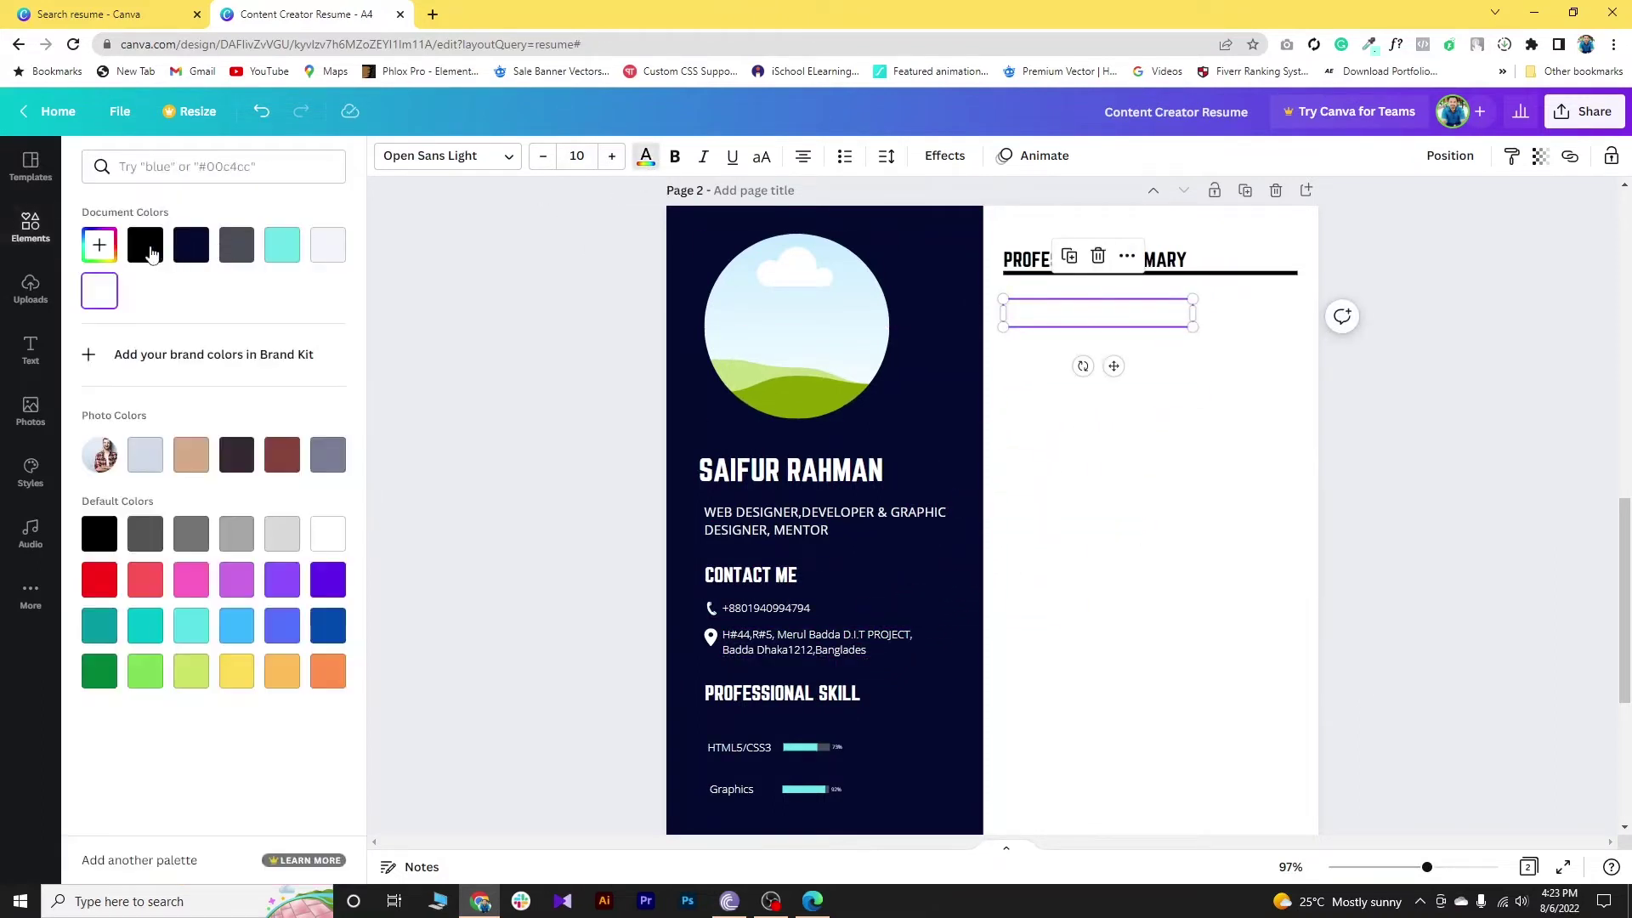
click(146, 246)
Step: Replace the black address copy with the copied summary paragraph and widen its text box to match the heading line
double_click(1054, 319)
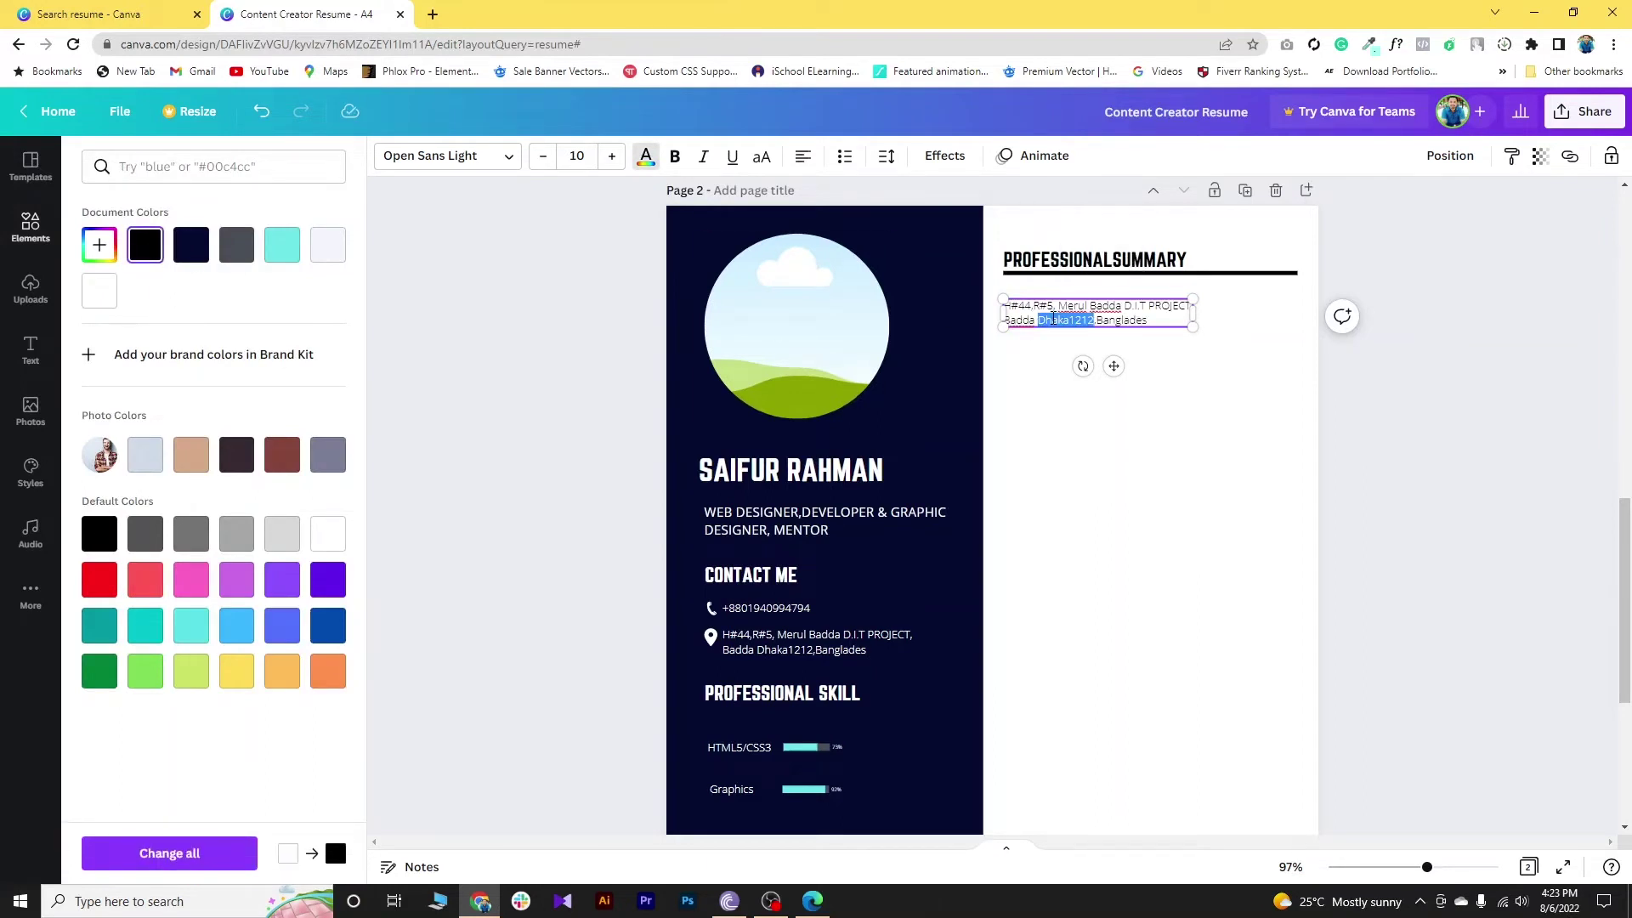
key(ctrl+a)
key(ctrl+v)
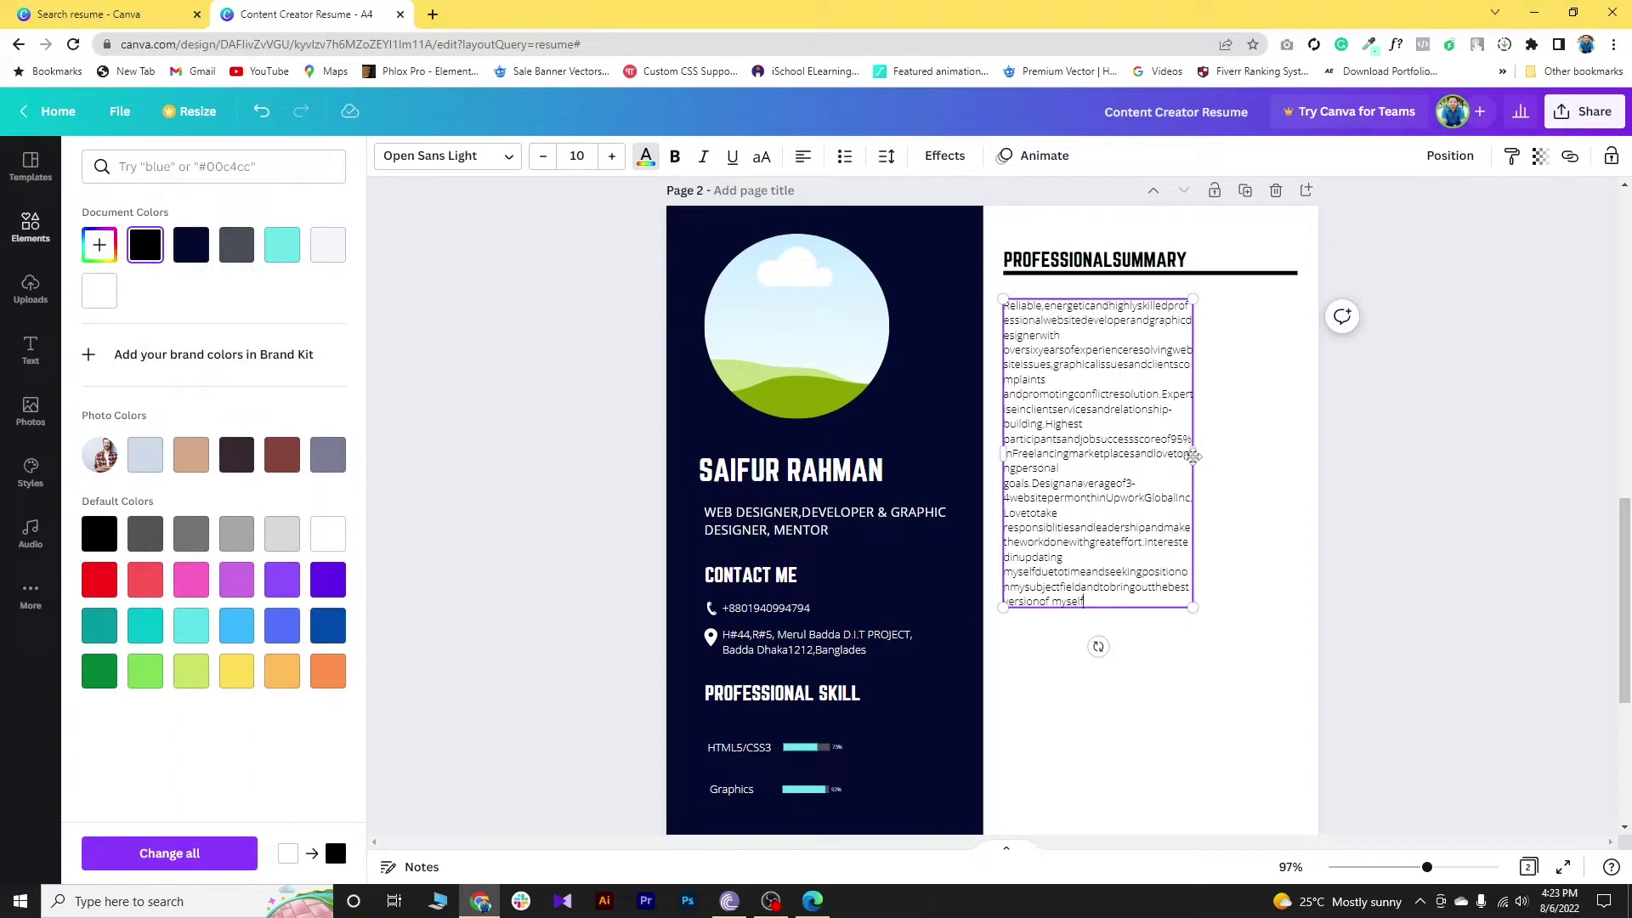
drag(1196, 456, 1298, 459)
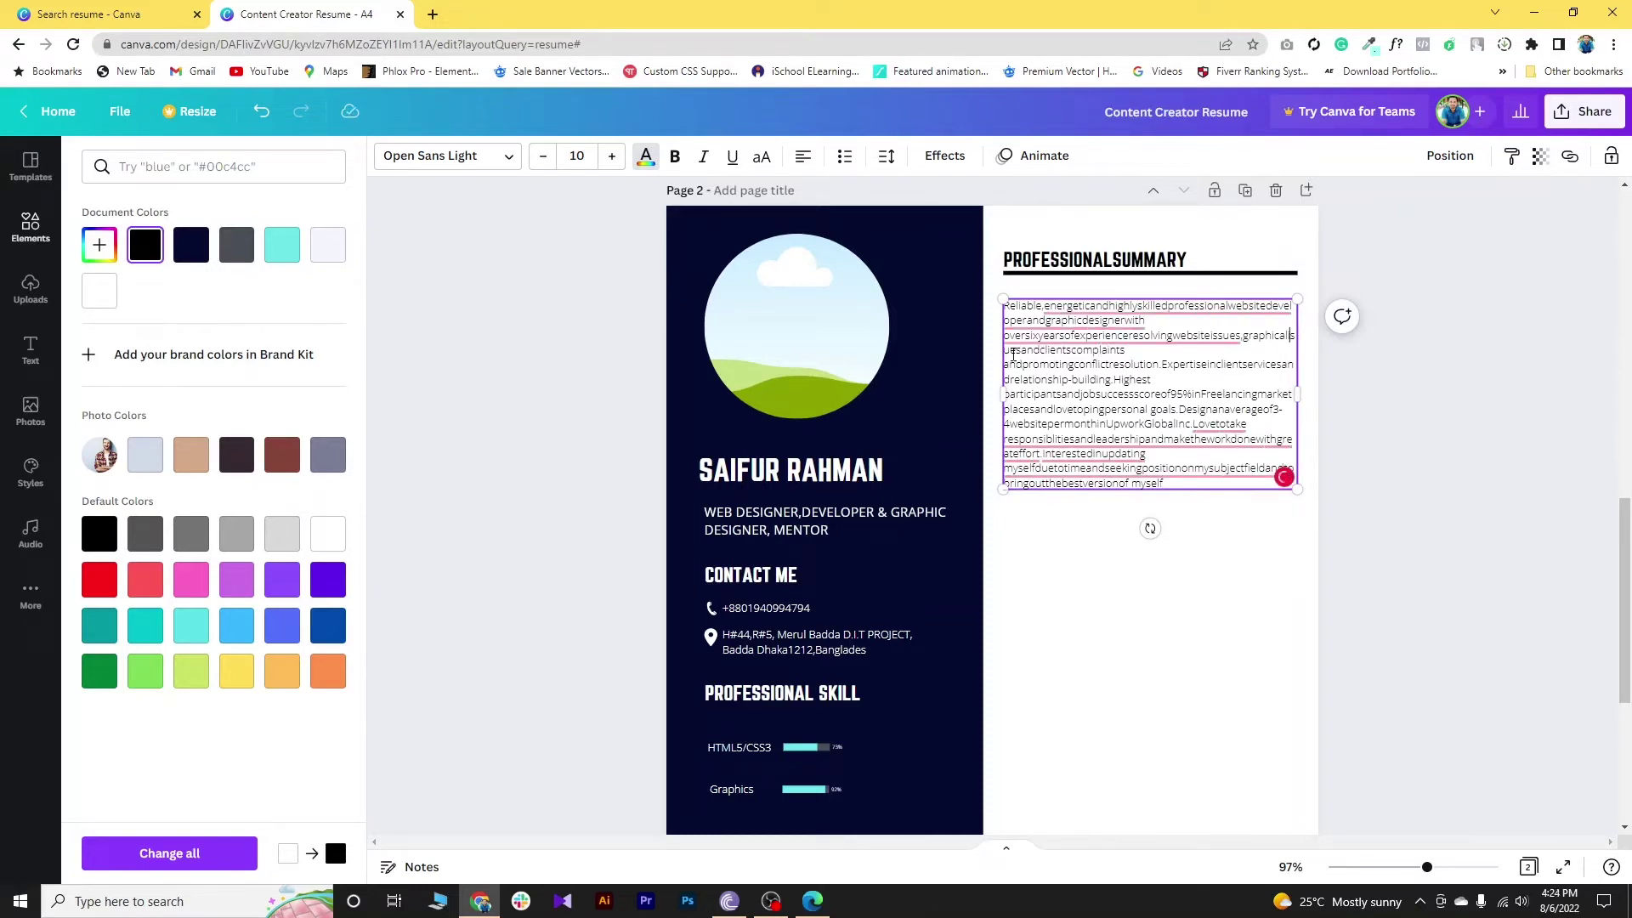
text(s)
mouse_move(1160, 441)
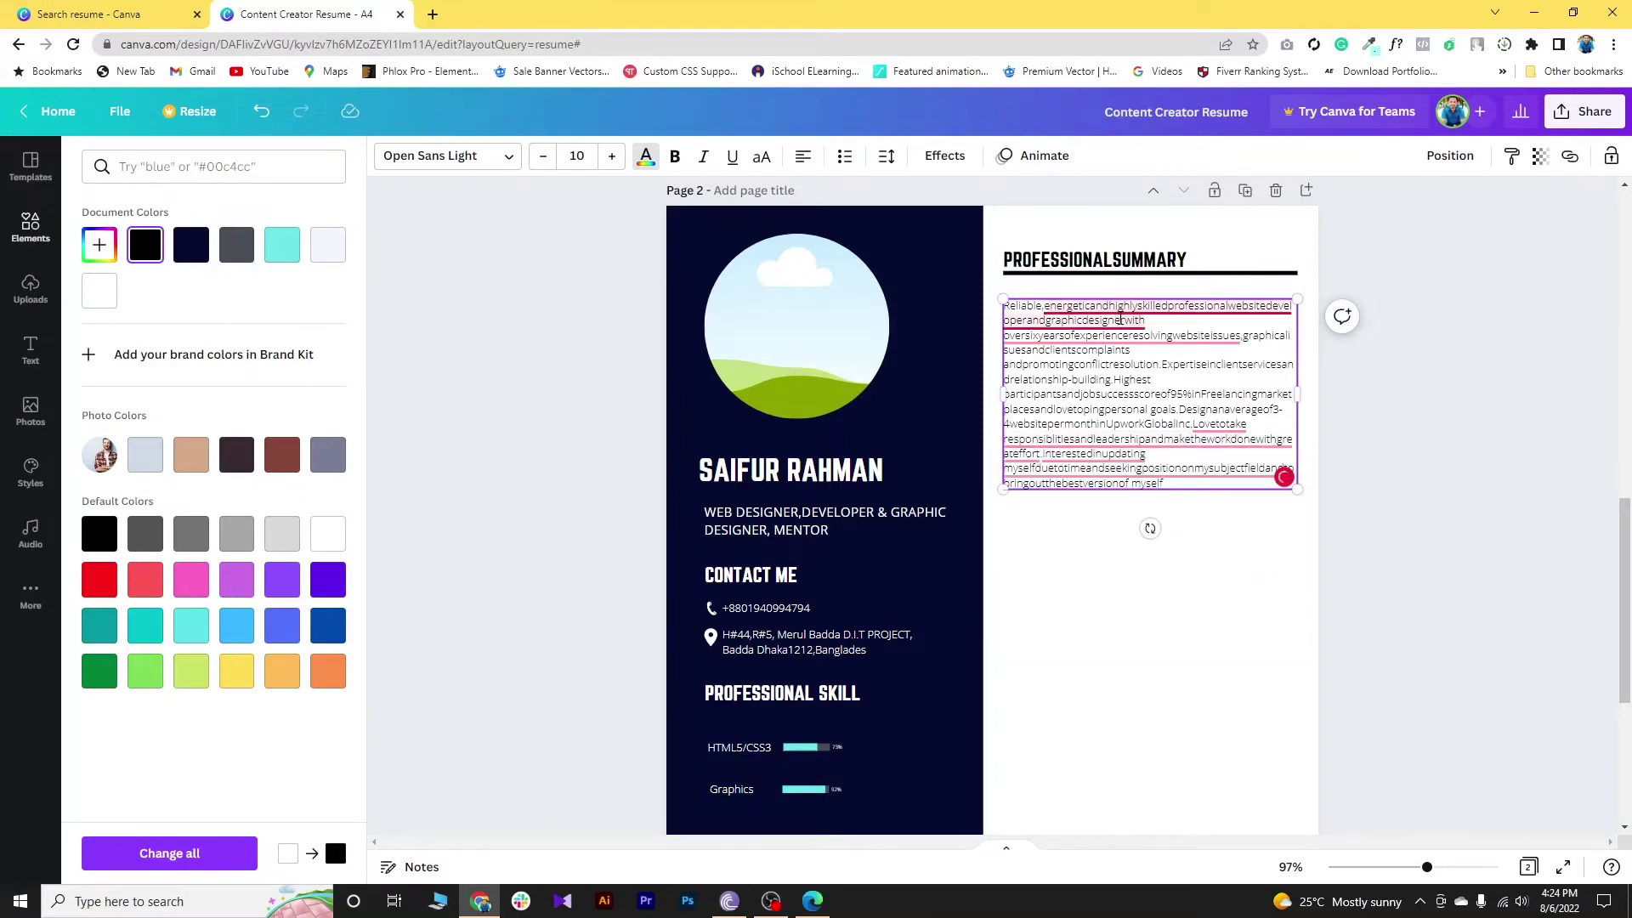
key(Escape)
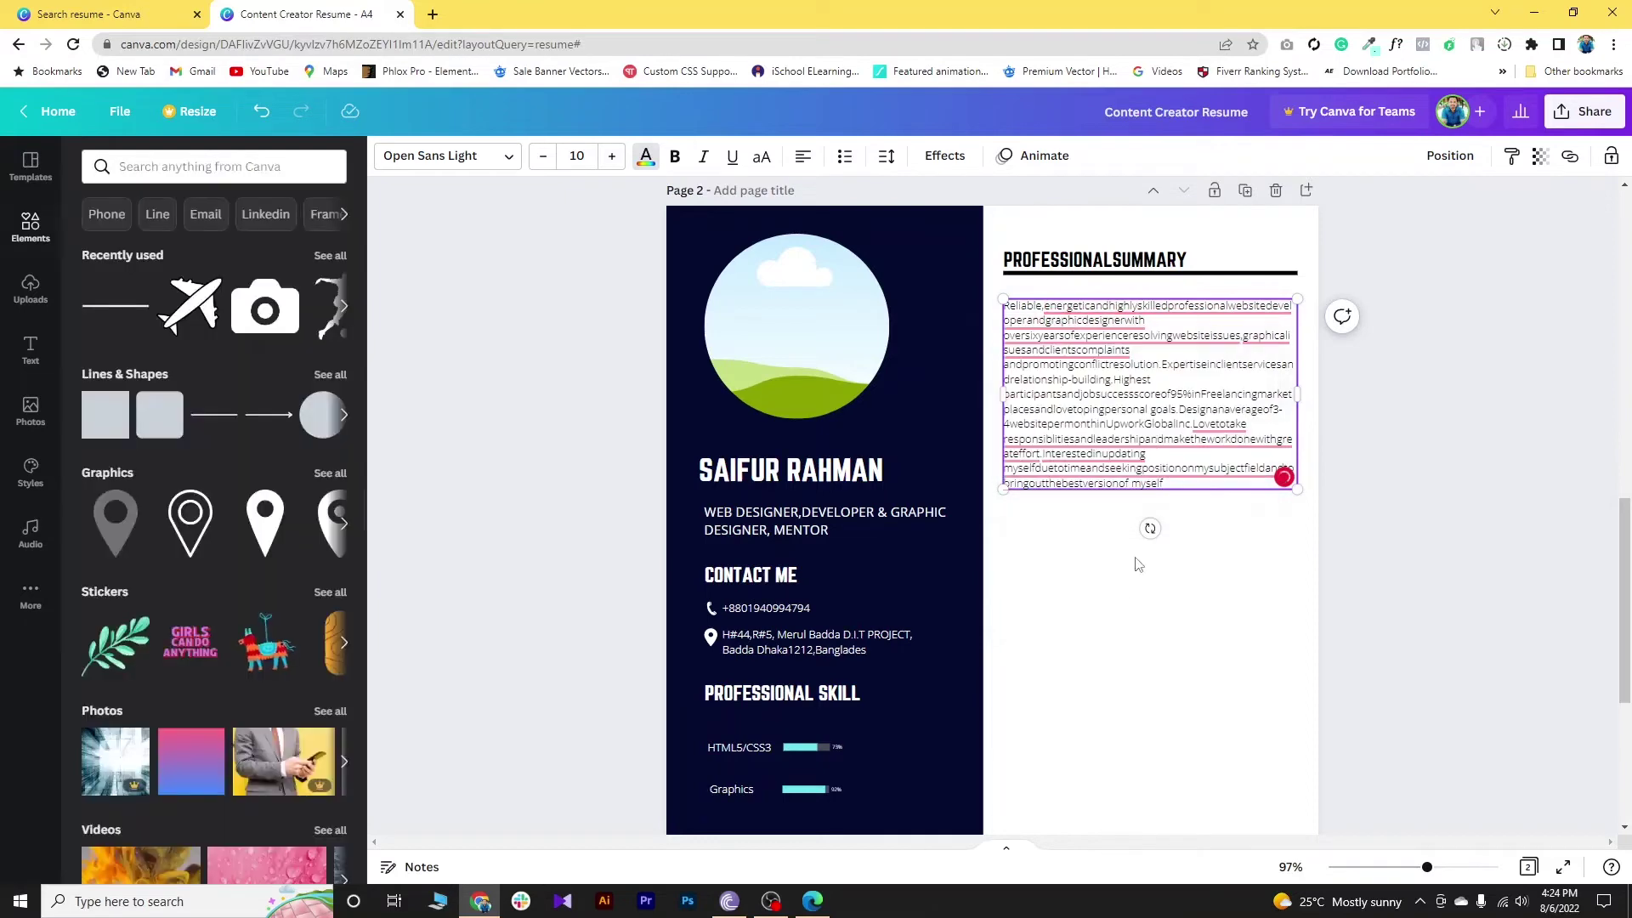
click(1121, 321)
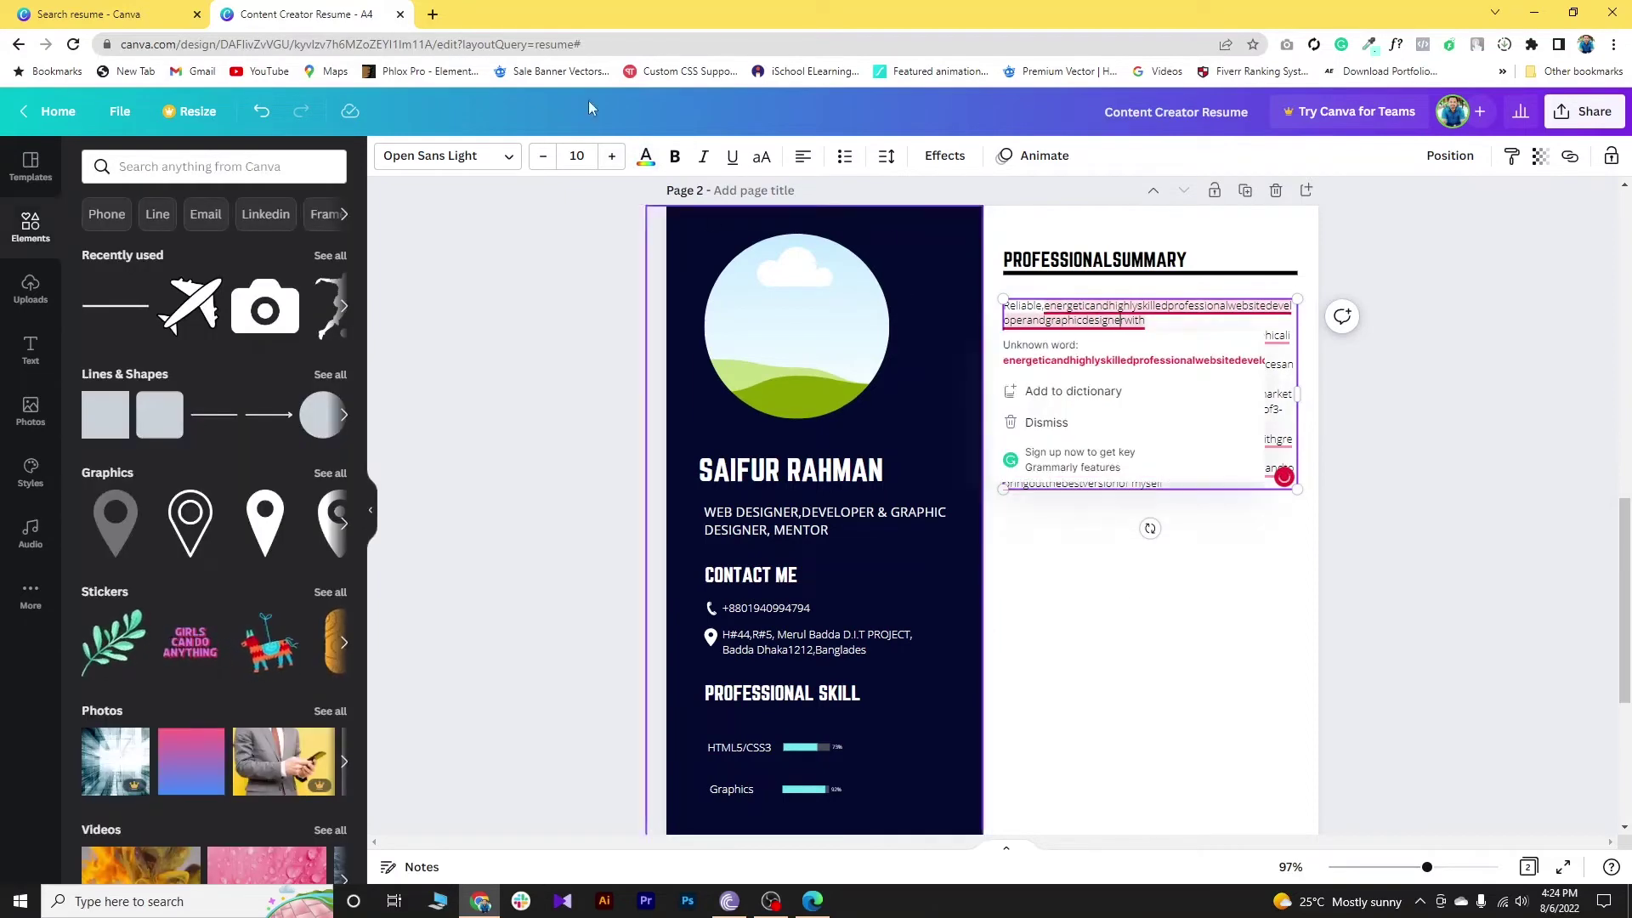